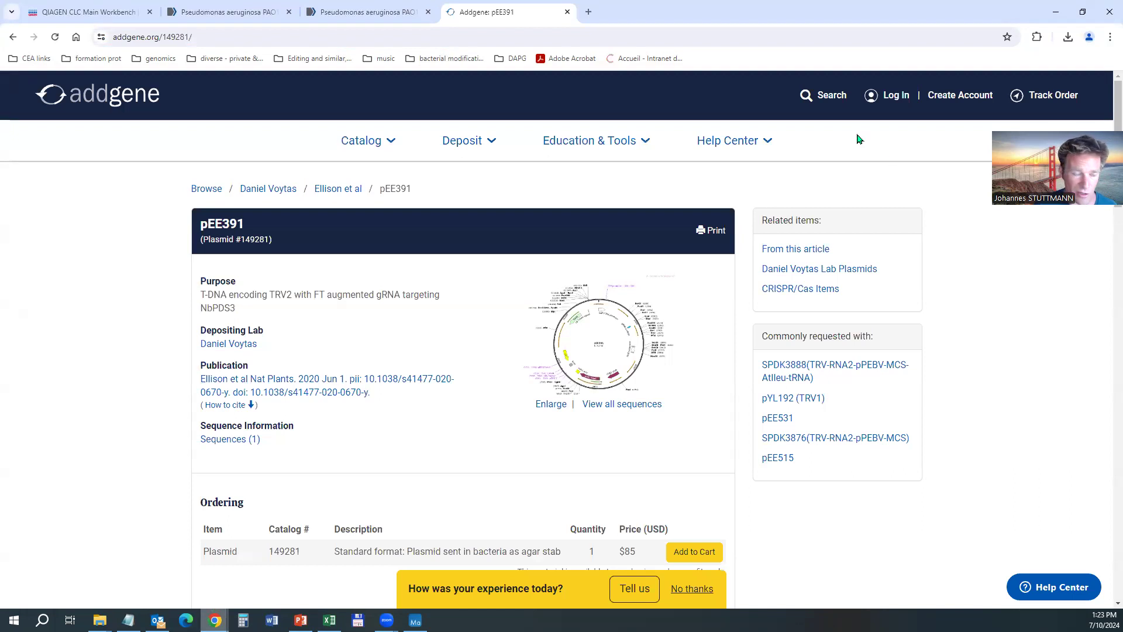
Search the Addgene plasmid catalog for pICH86988 and open the page of the matching plasmid
click(820, 96)
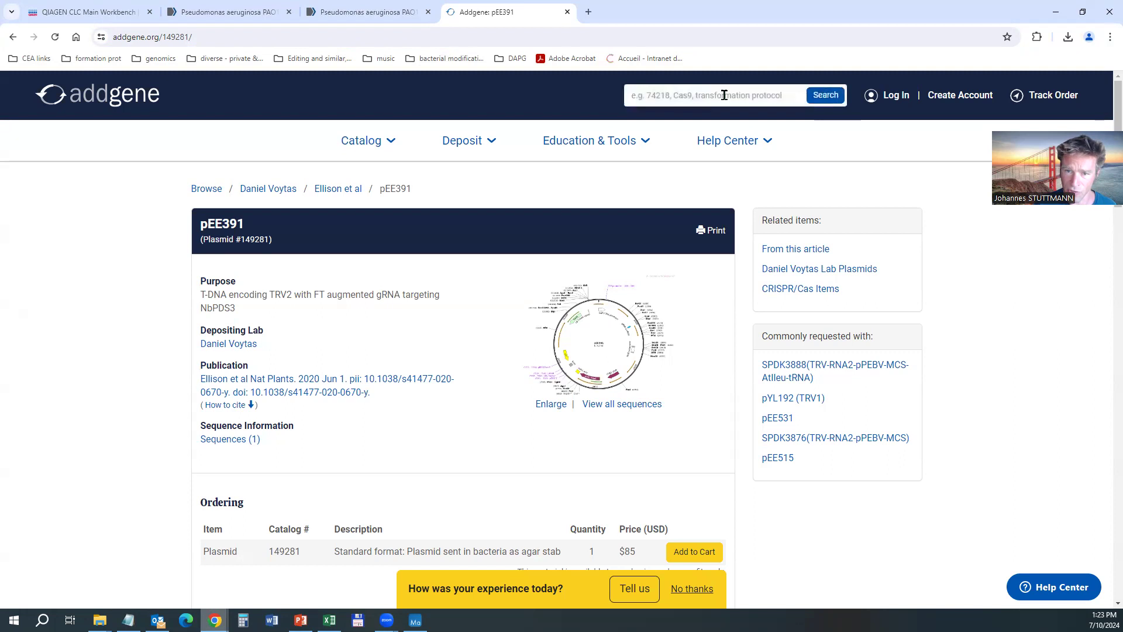
text(pICH86988)
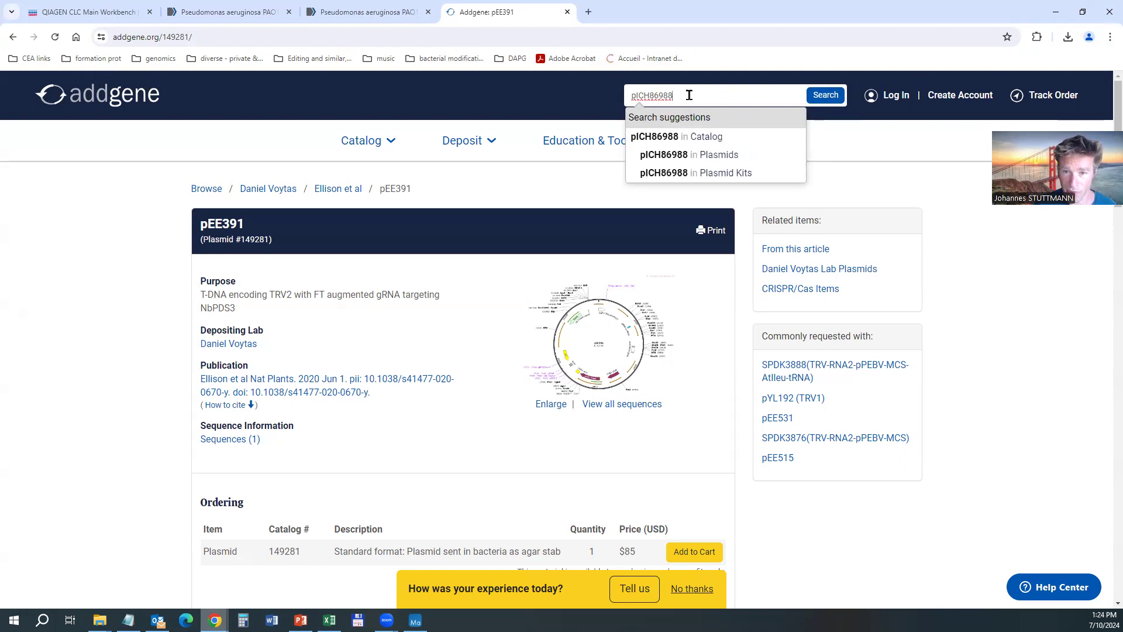
click(720, 157)
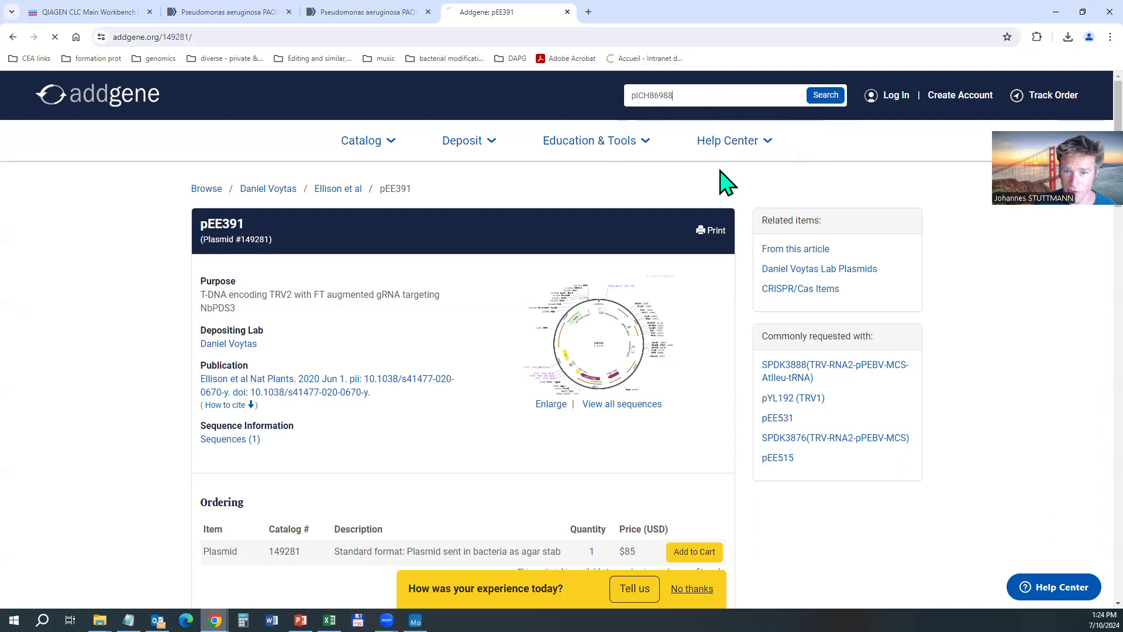
scroll(475, 365, down, 1)
scroll(474, 366, down, 2)
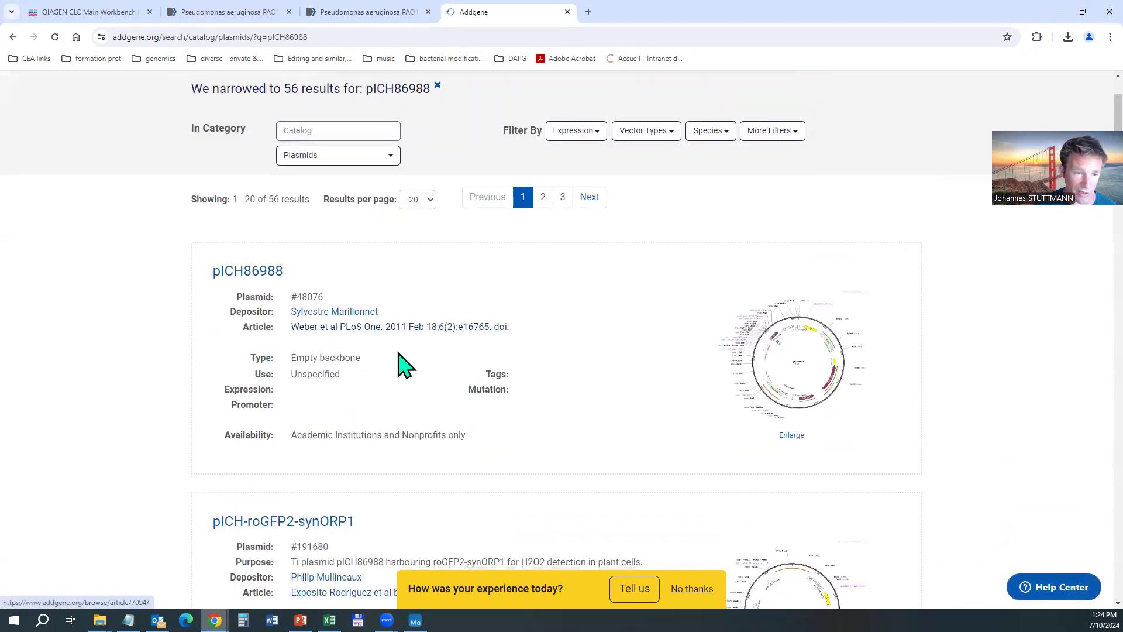
click(245, 270)
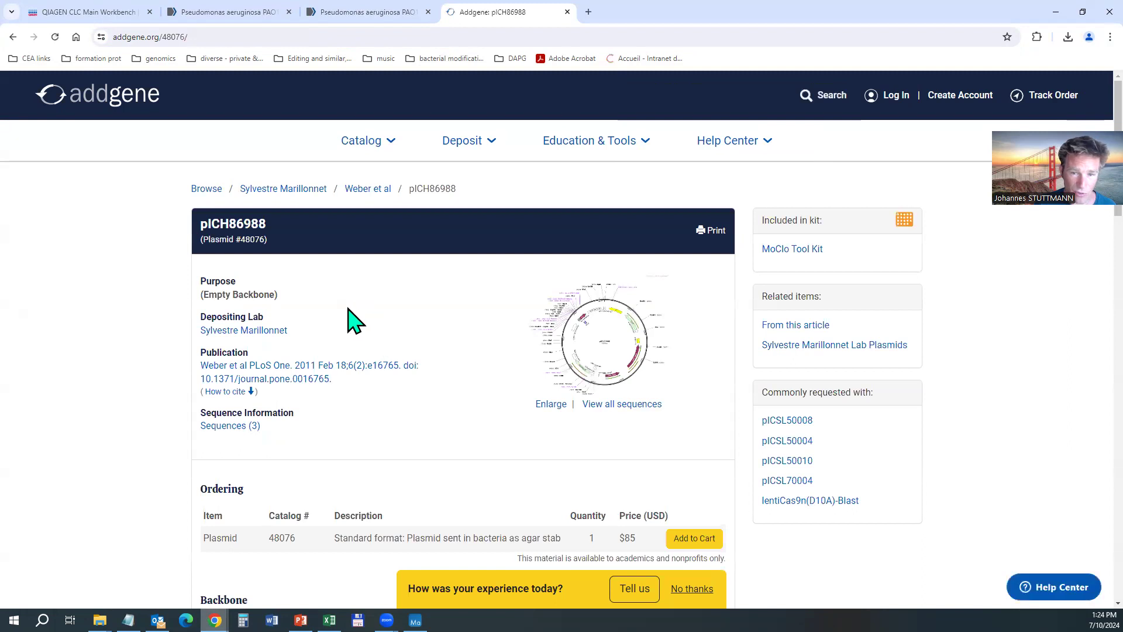
Review the depositing lab and publication of pICH86988, and open its sequences page
scroll(355, 320, down, 2)
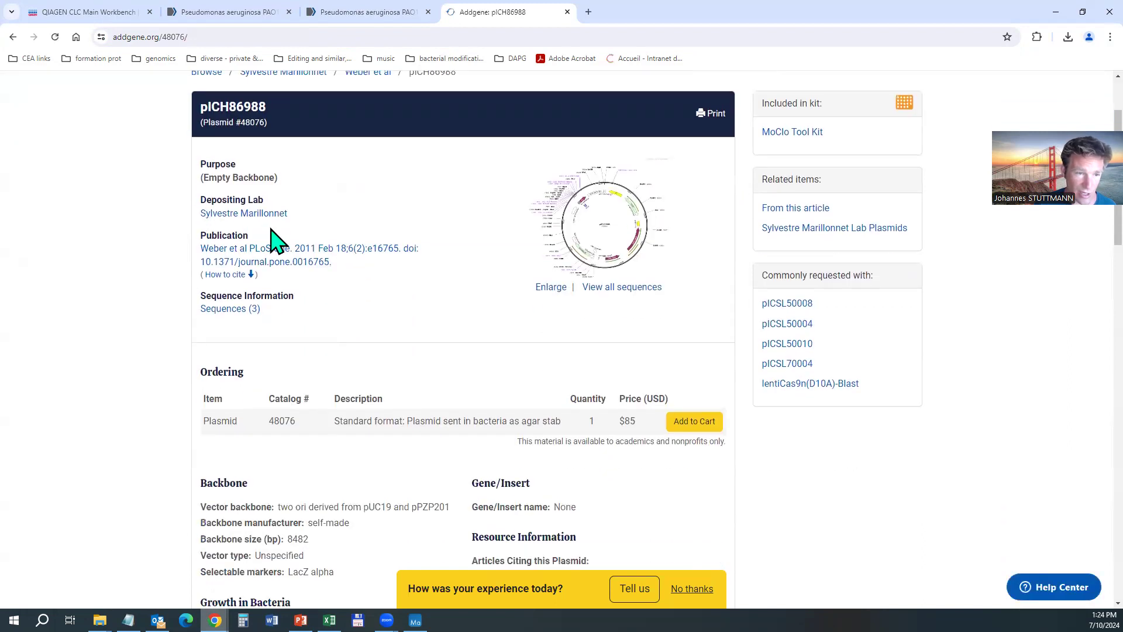
drag(296, 216, 201, 216)
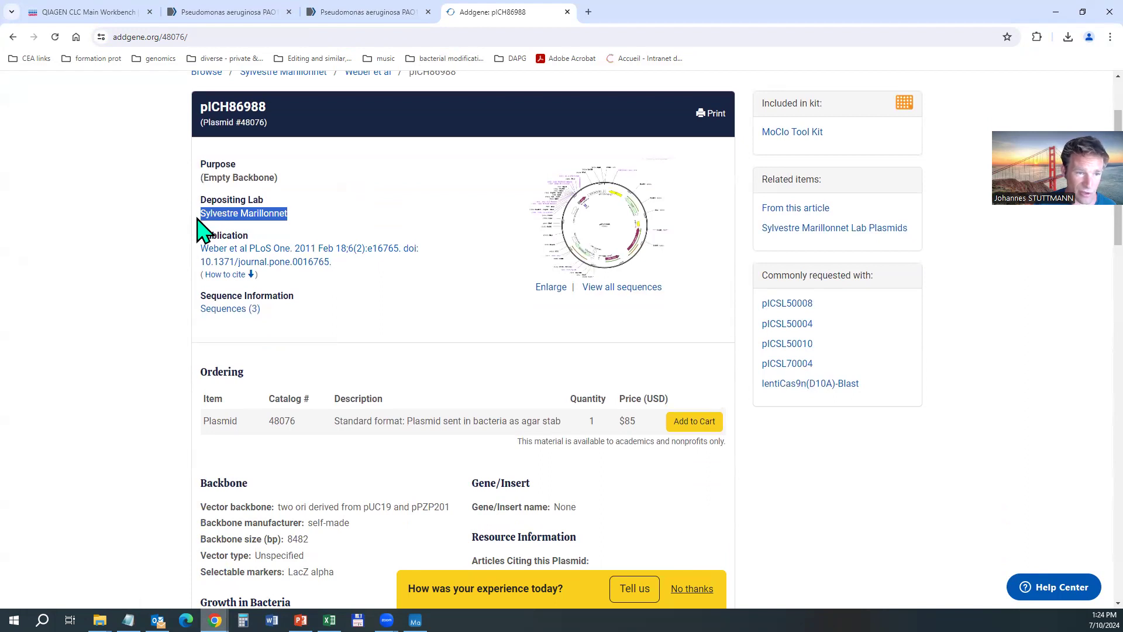
drag(342, 264, 191, 248)
click(424, 315)
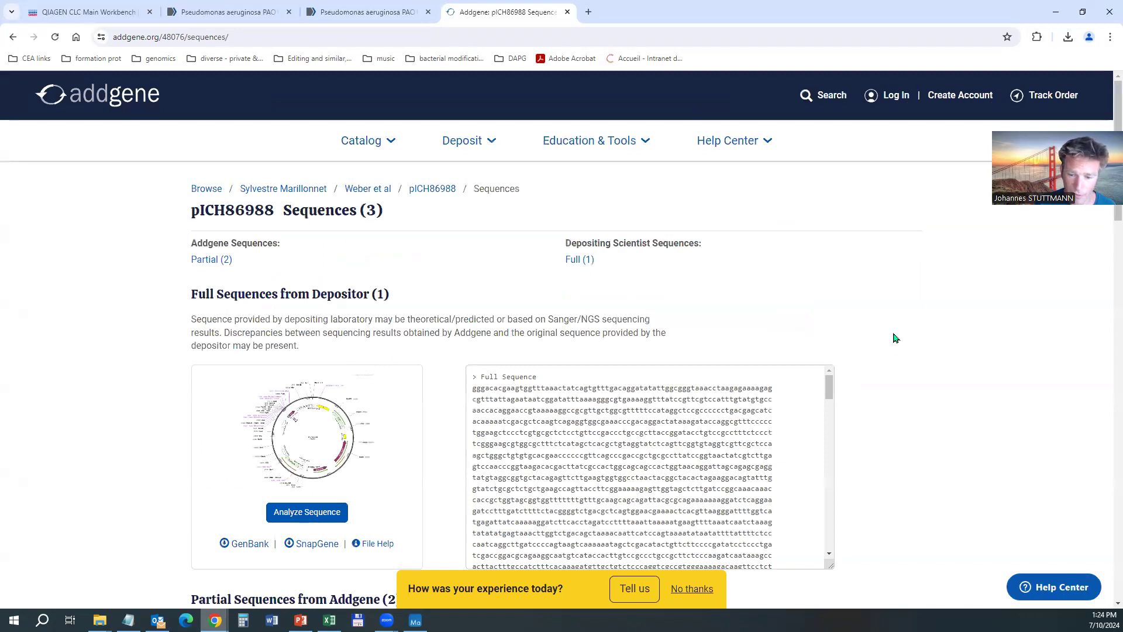
Examine the full sequence from the depositor and the partial sequences from Addgene for pICH86988
scroll(306, 309, down, 2)
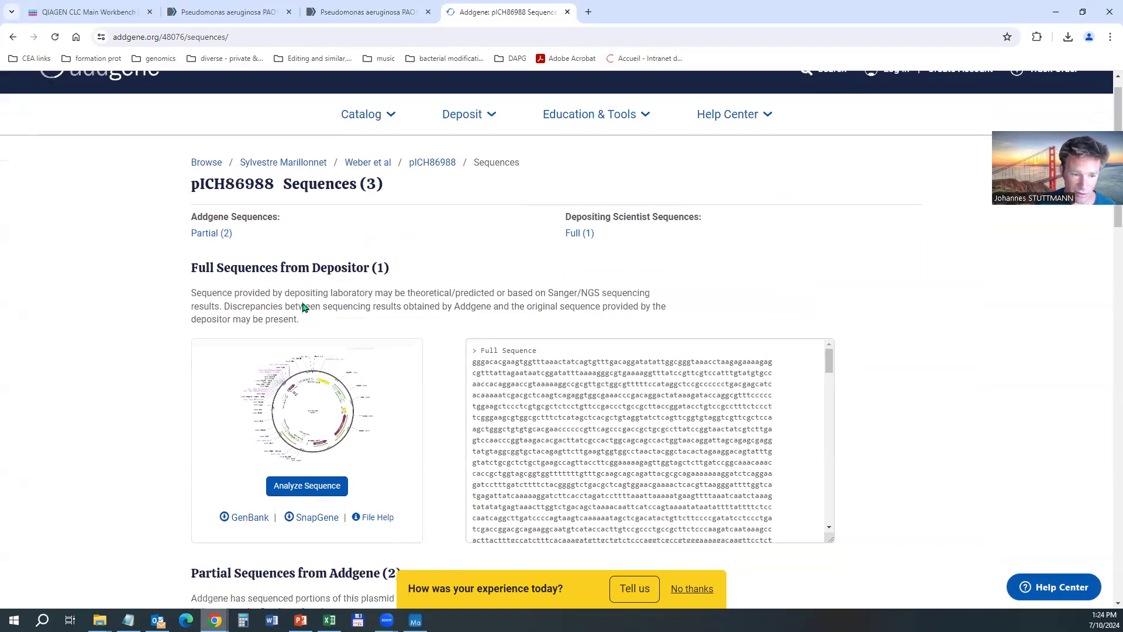
scroll(301, 307, up, 2)
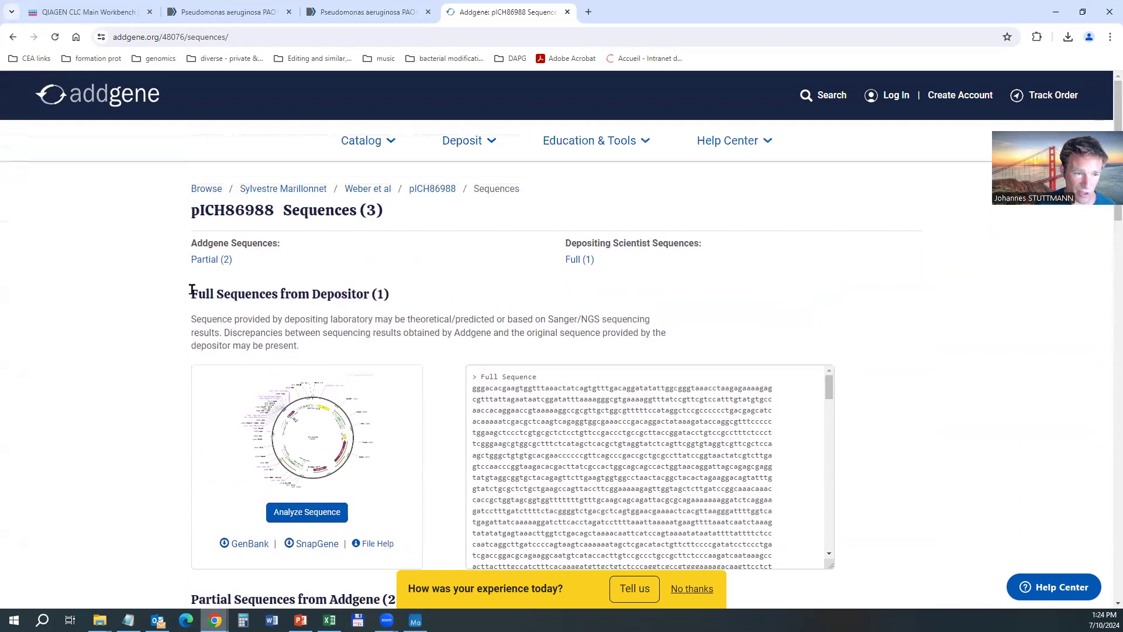
drag(191, 296, 393, 294)
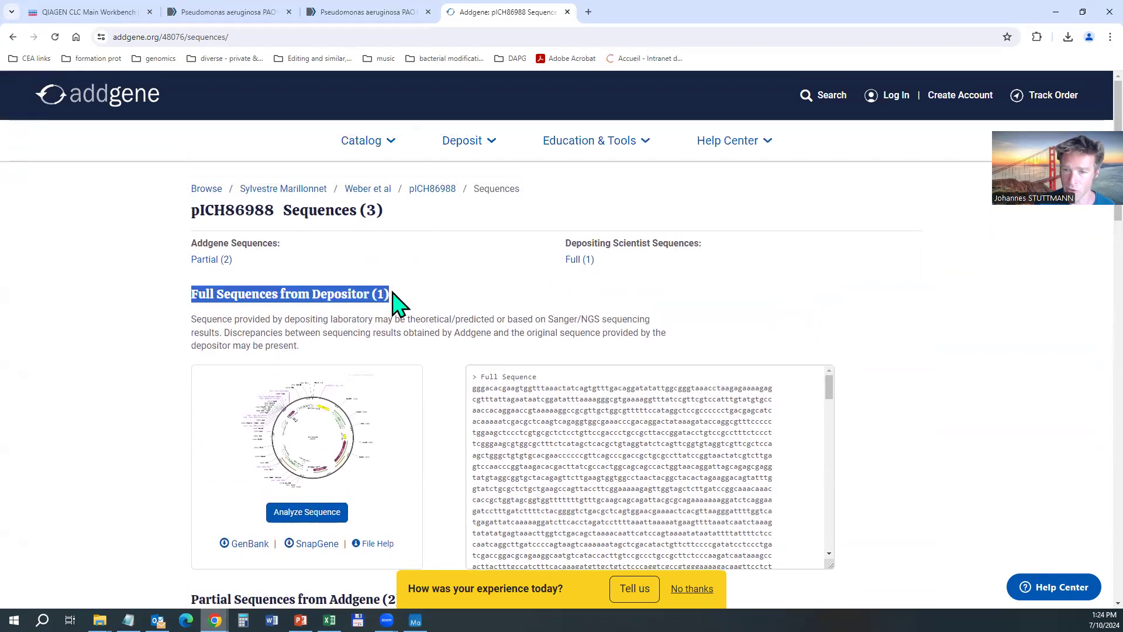
scroll(386, 298, down, 6)
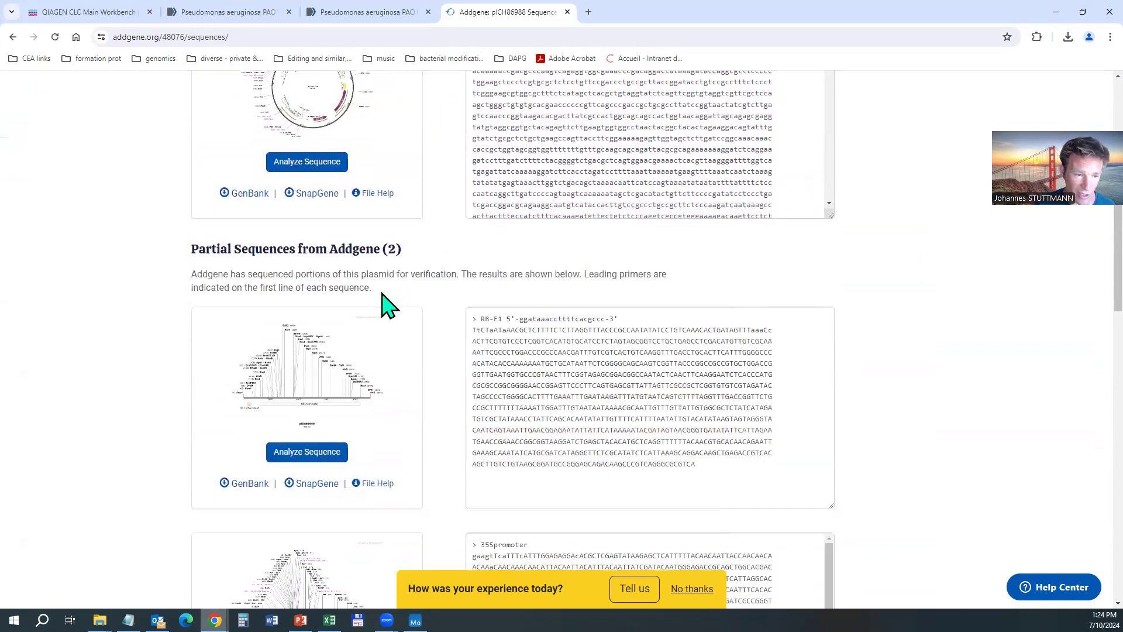
drag(200, 252, 410, 251)
scroll(389, 269, down, 4)
scroll(388, 264, up, 3)
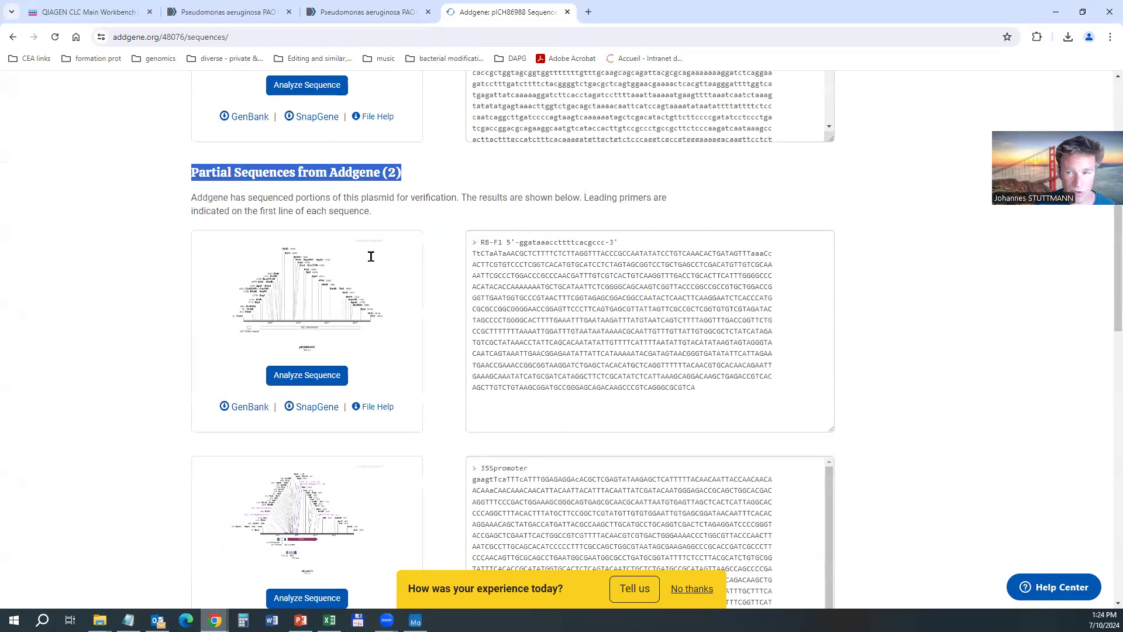
scroll(371, 257, up, 1)
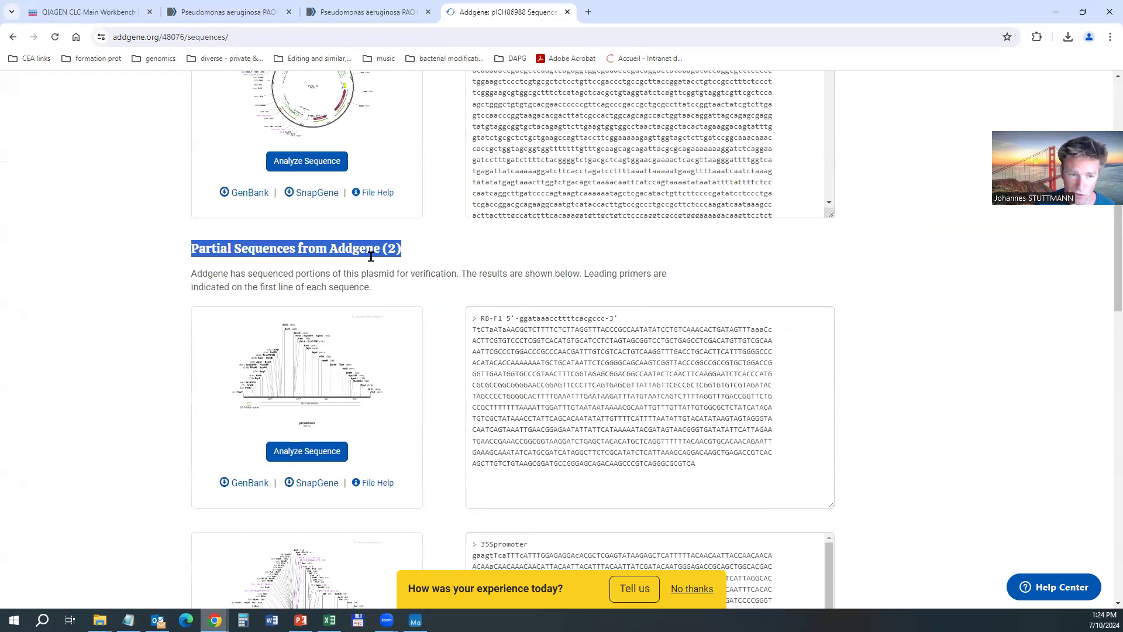
click(203, 261)
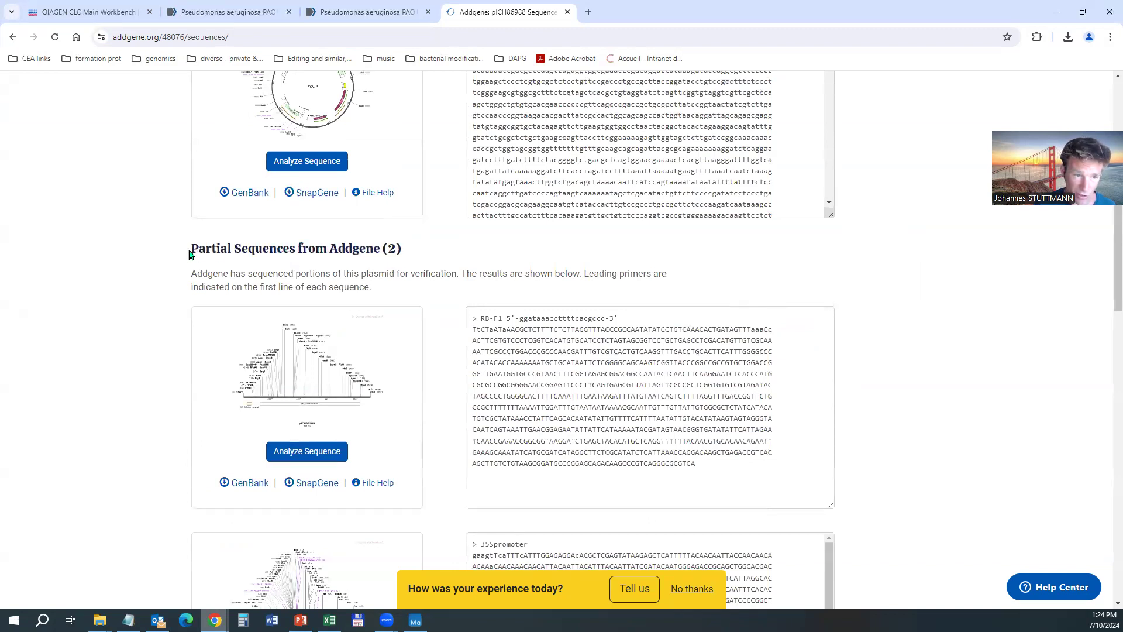
drag(193, 249, 406, 249)
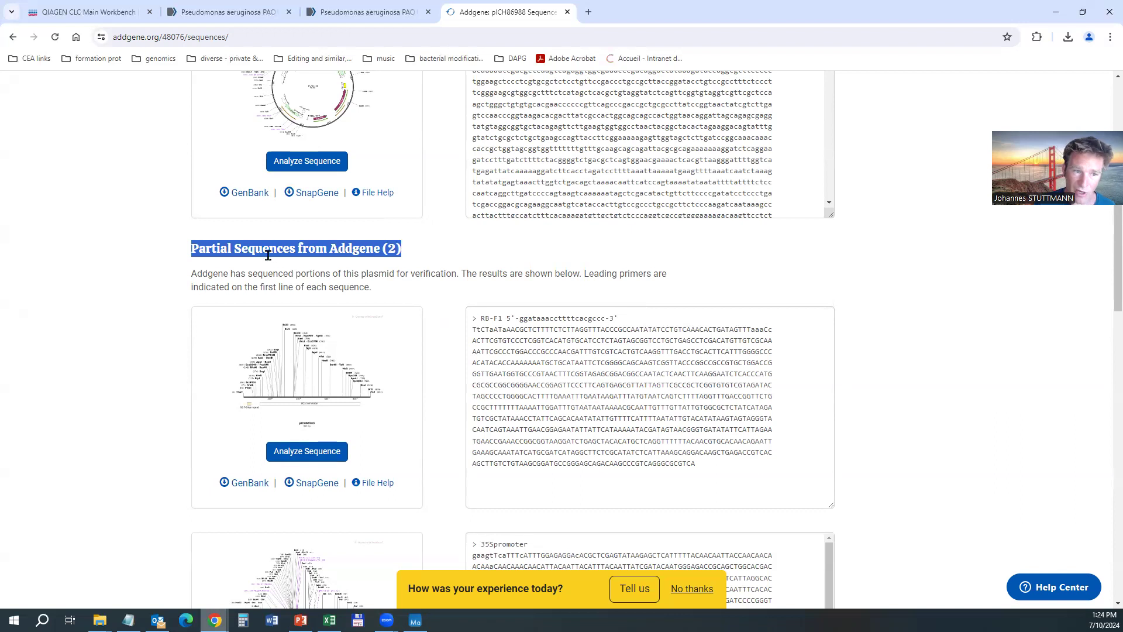
click(232, 249)
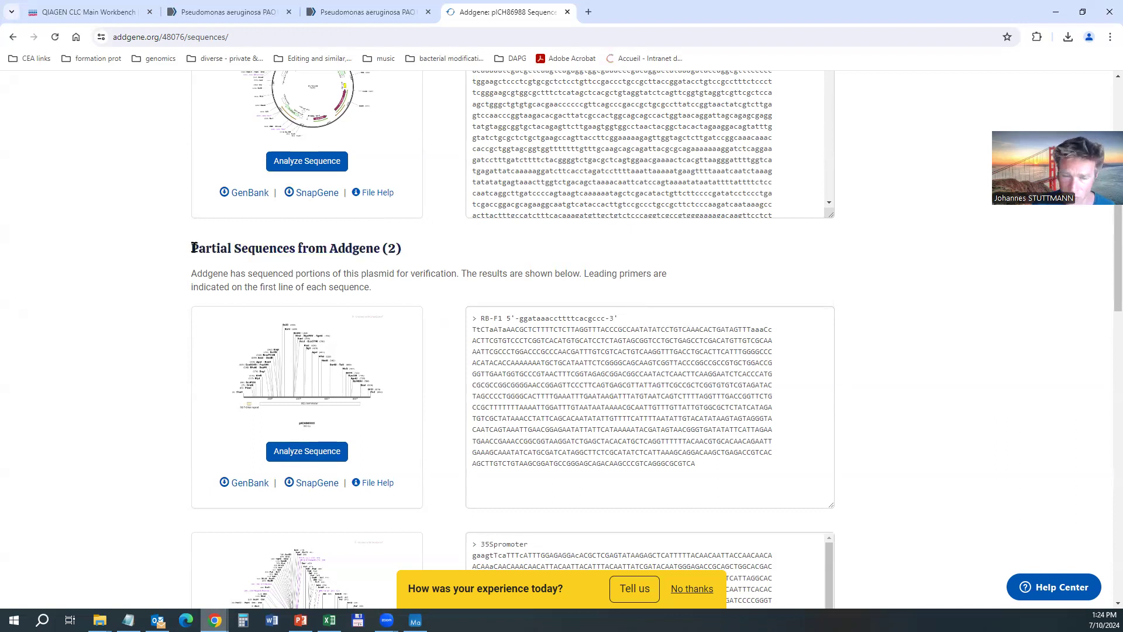
drag(193, 248, 421, 254)
Open the full depositor sequence in the Sequence Analyzer and inspect the features on the plasmid map
scroll(319, 271, up, 3)
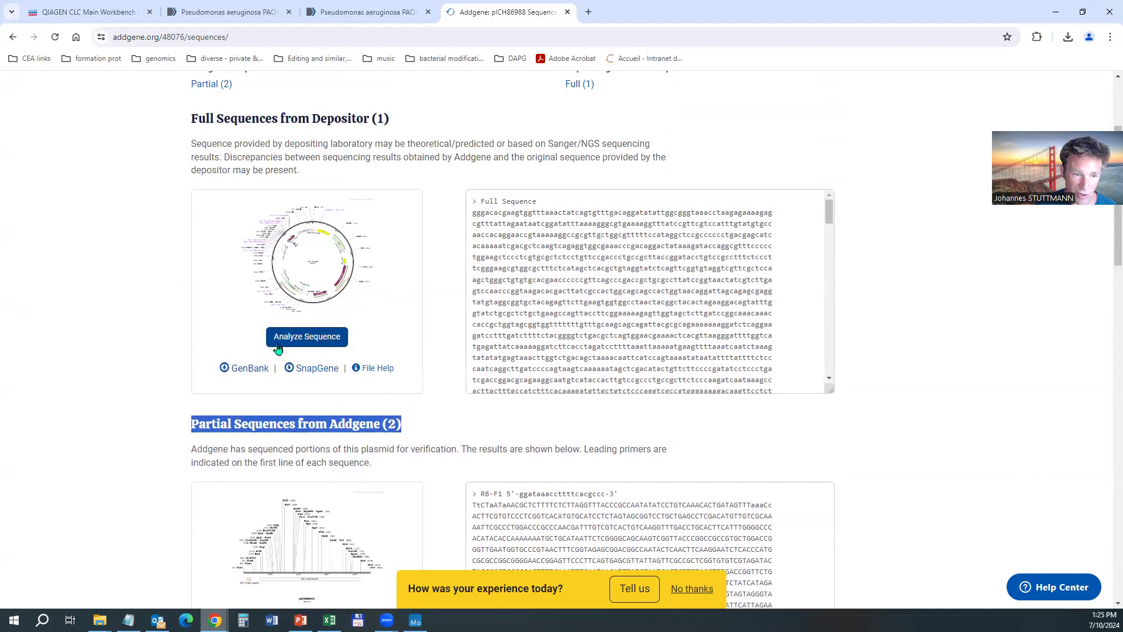
click(301, 344)
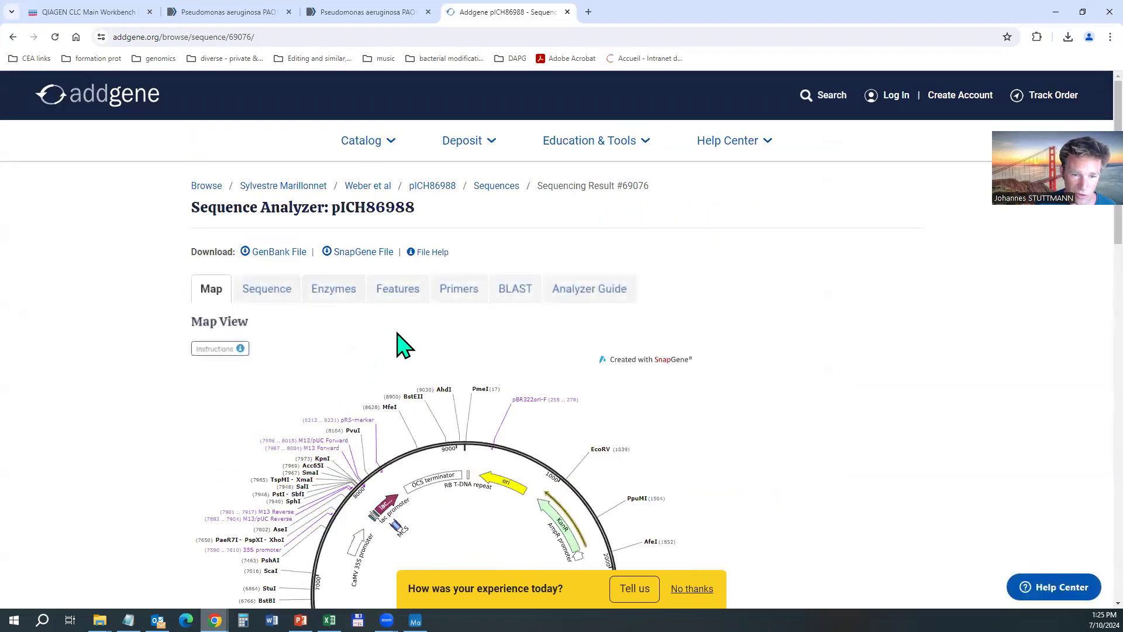
scroll(398, 345, down, 5)
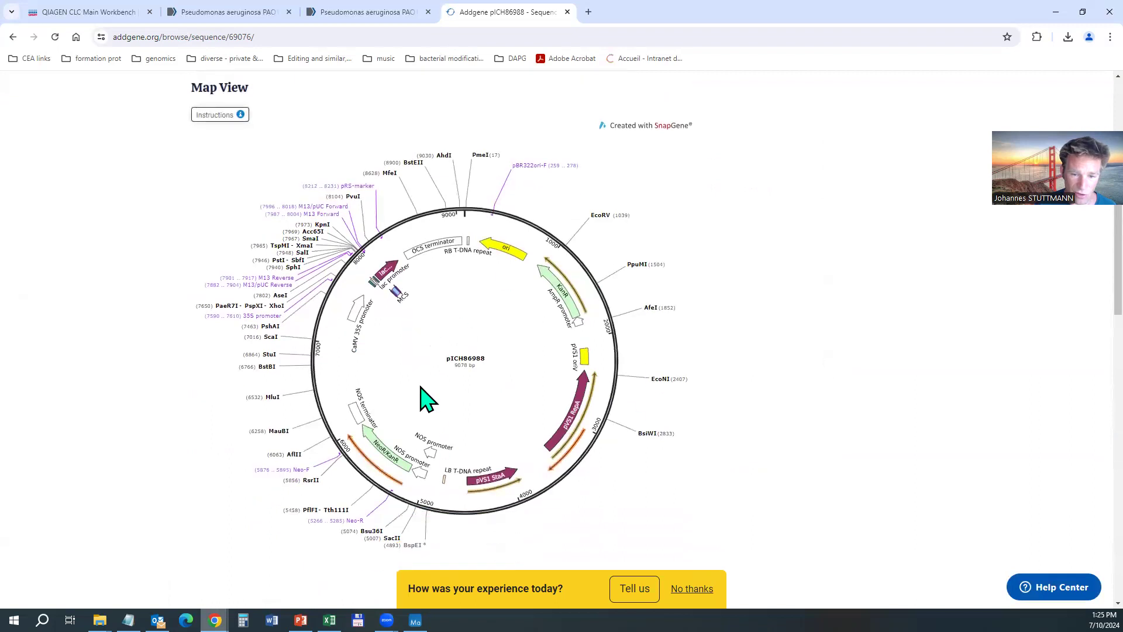
mouse_move(572, 418)
scroll(572, 418, down, 2)
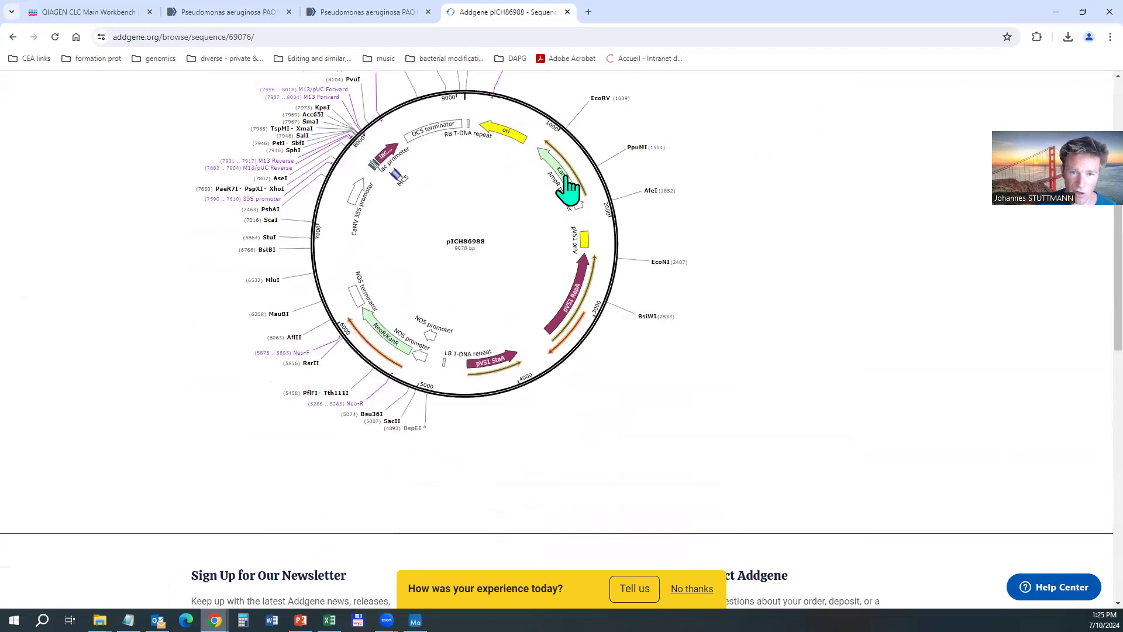
scroll(325, 395, up, 3)
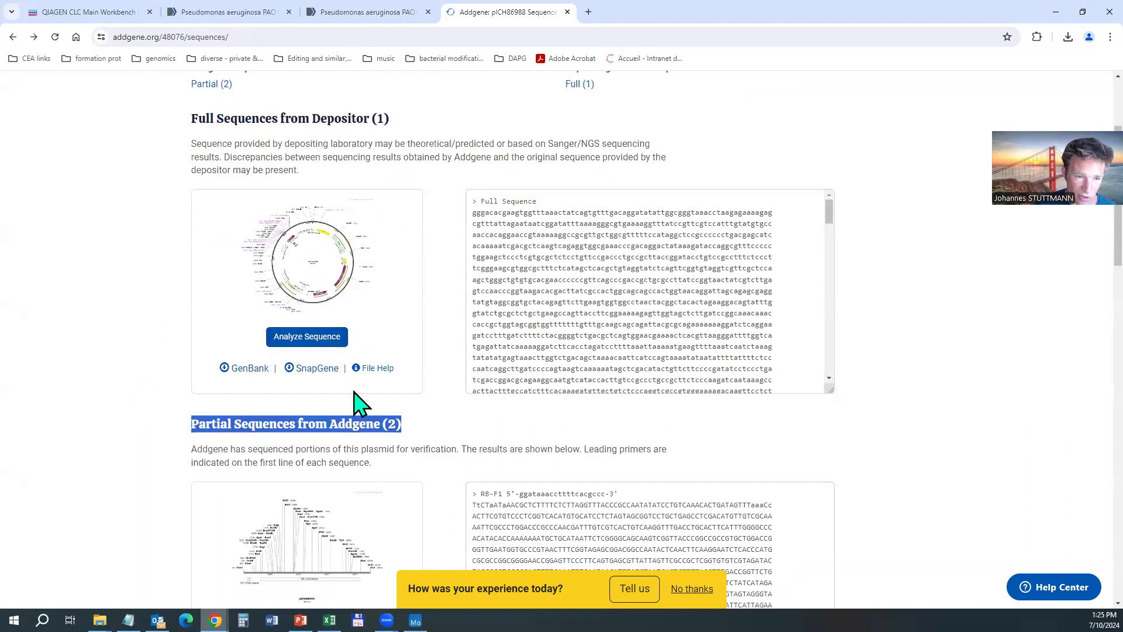
Download the full depositor sequence of pICH86988 as a GenBank file from the sequences page
scroll(332, 434, down, 1)
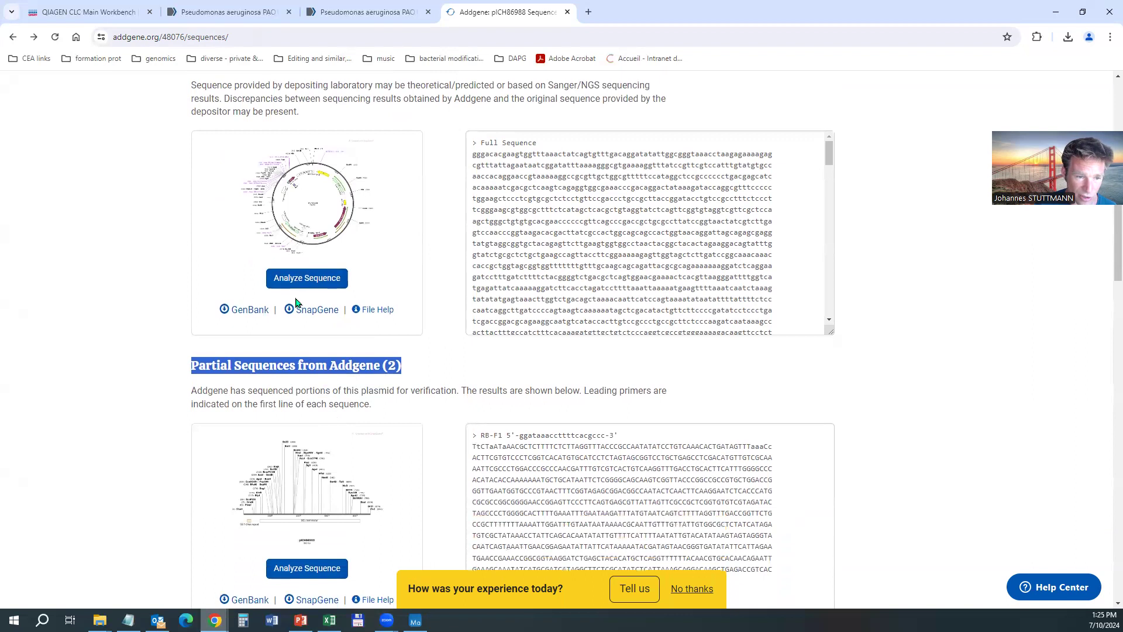
click(249, 311)
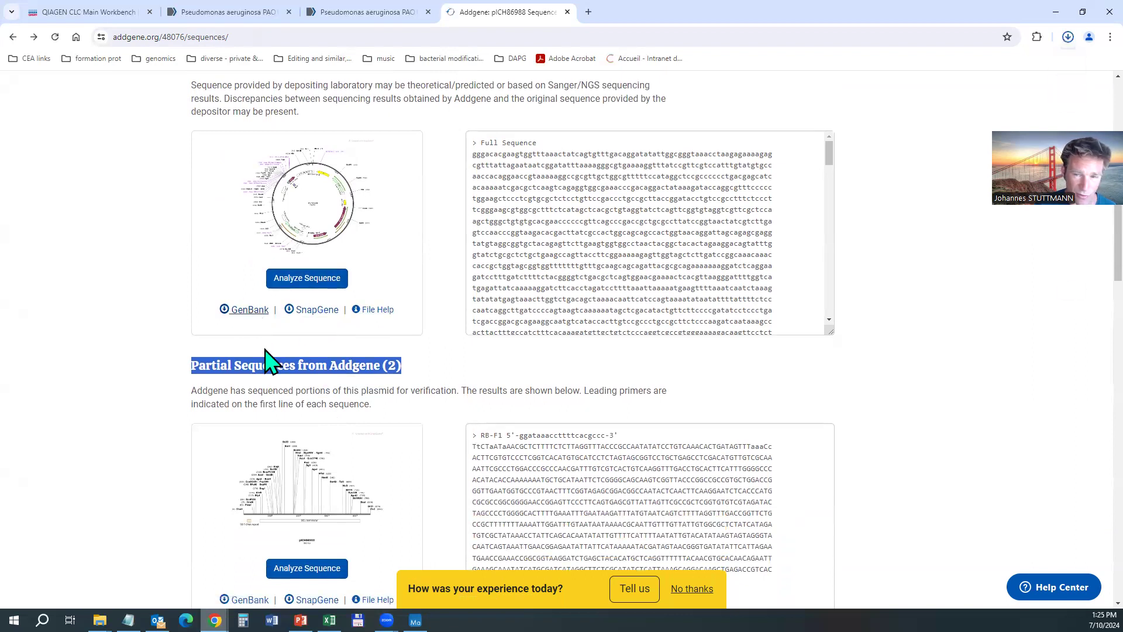
click(115, 269)
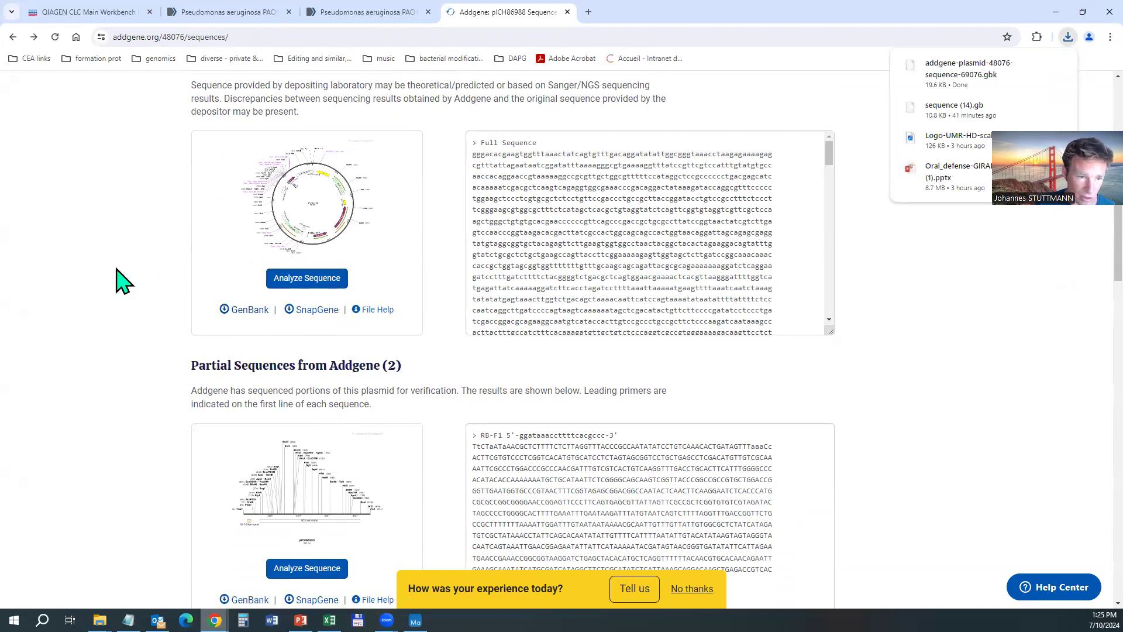
Return to the pICH86988 plasmid page and review its ordering, backbone, bacterial growth, licence and related-plasmid information
key(alt+Left)
scroll(425, 398, down, 3)
scroll(431, 410, down, 2)
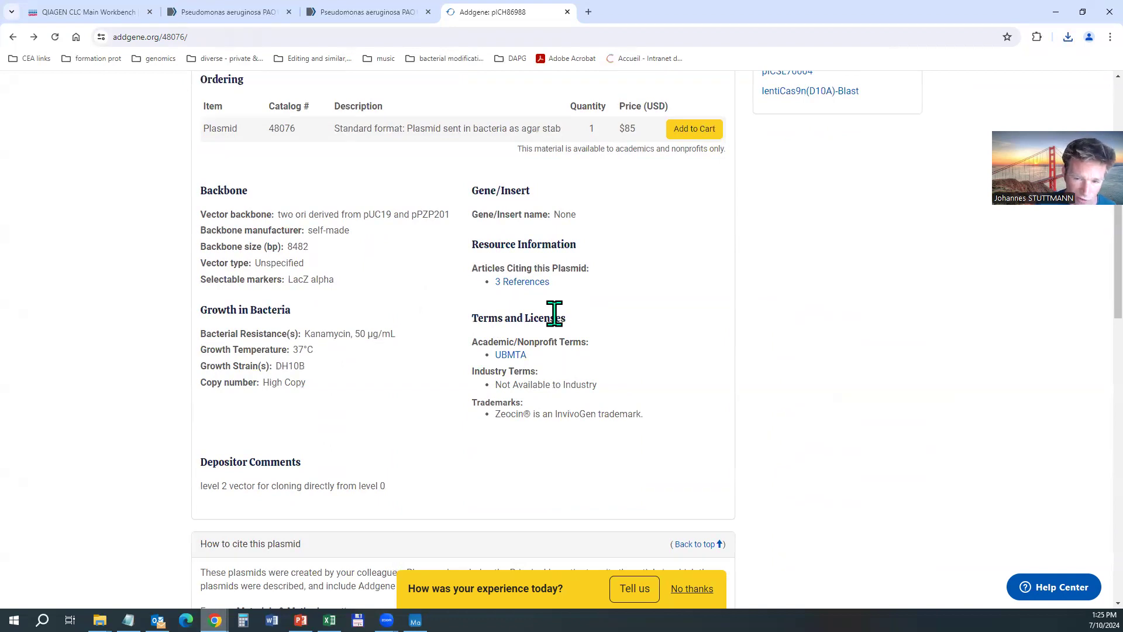
scroll(466, 367, down, 3)
scroll(464, 369, up, 8)
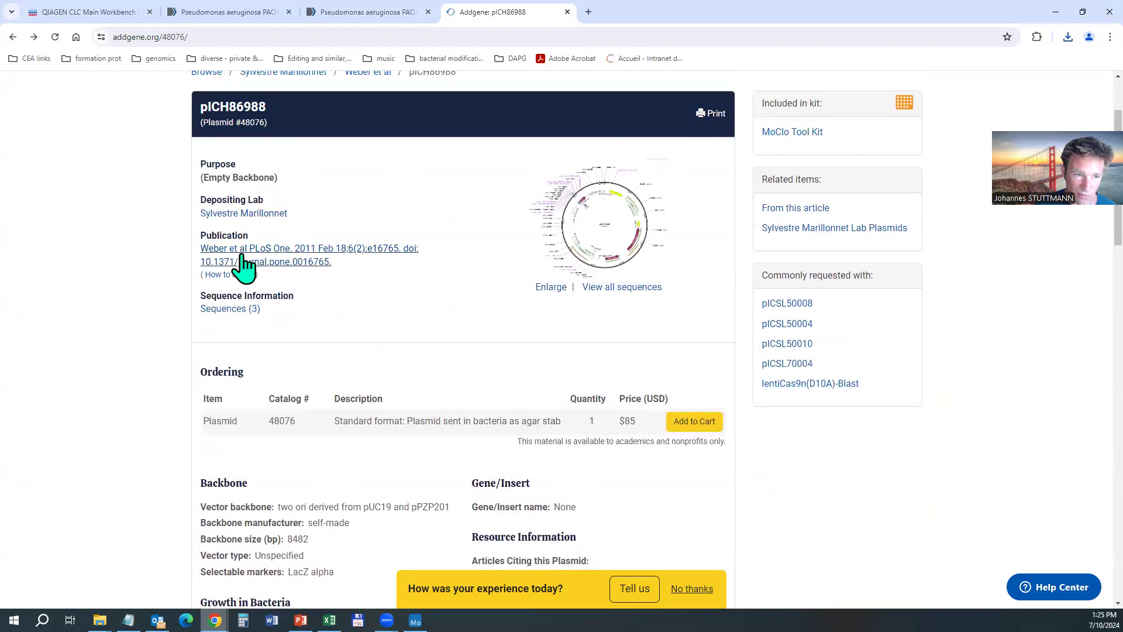
click(230, 308)
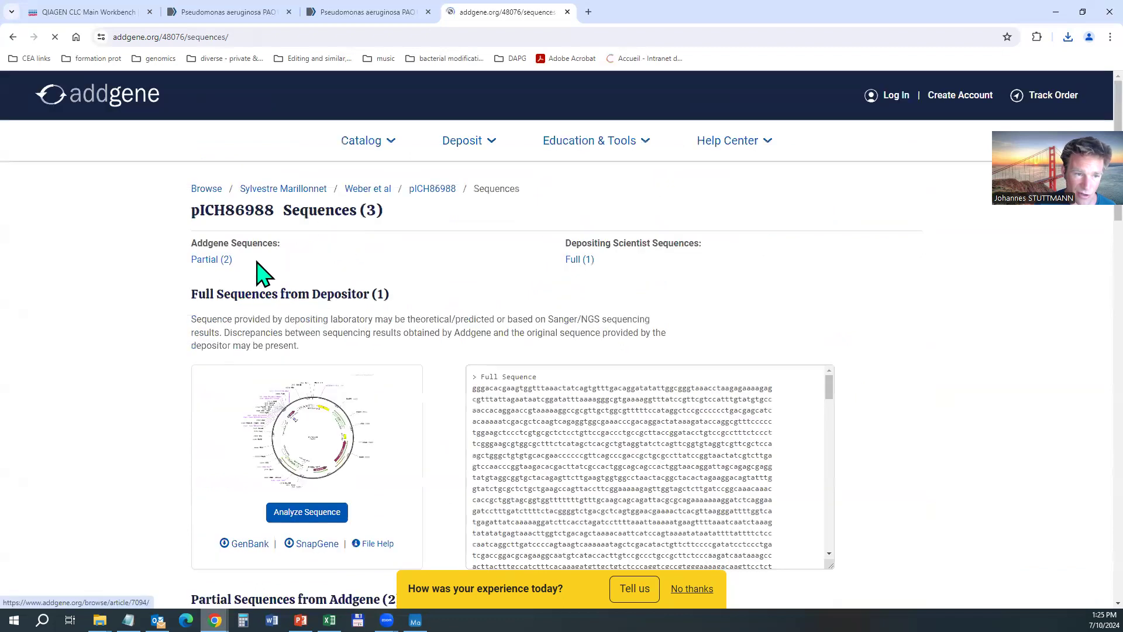
key(alt+Left)
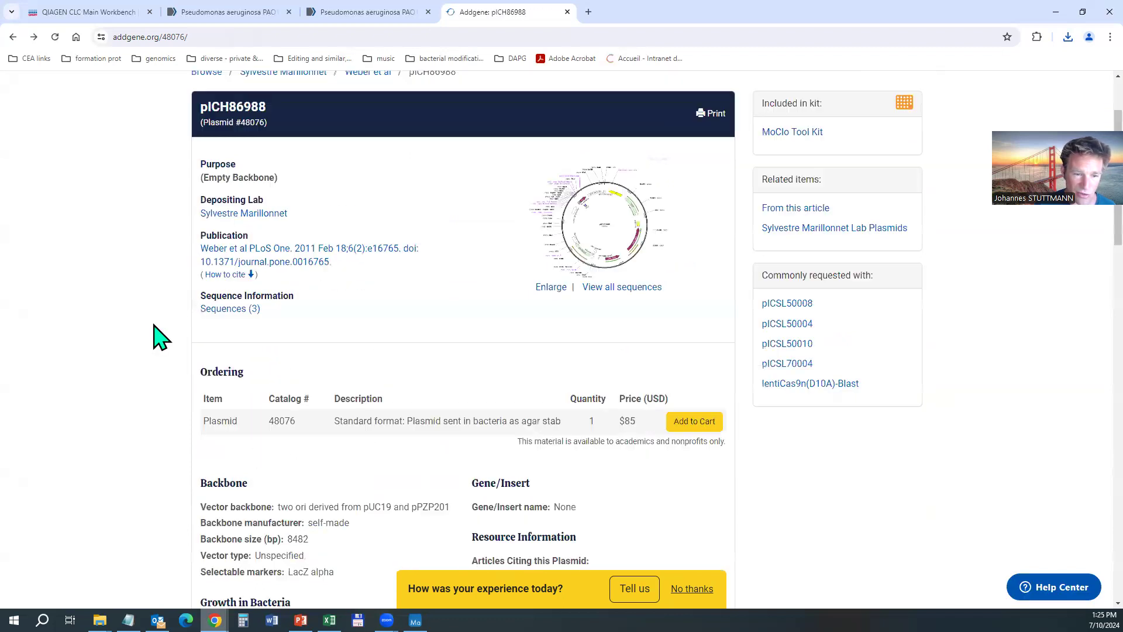
scroll(597, 313, down, 3)
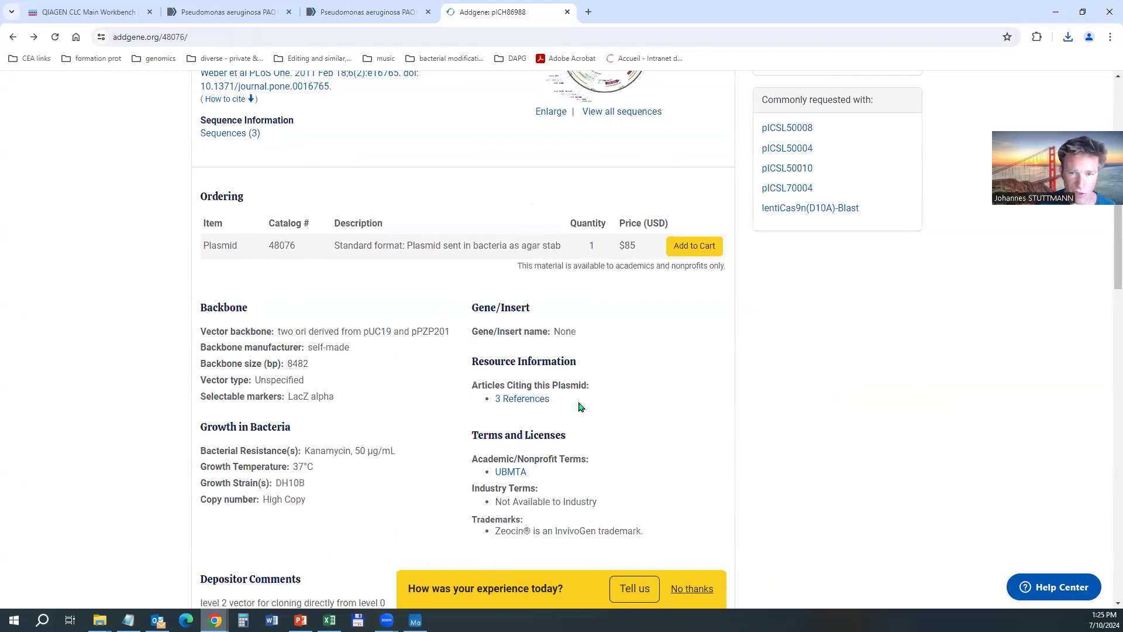
scroll(579, 401, up, 3)
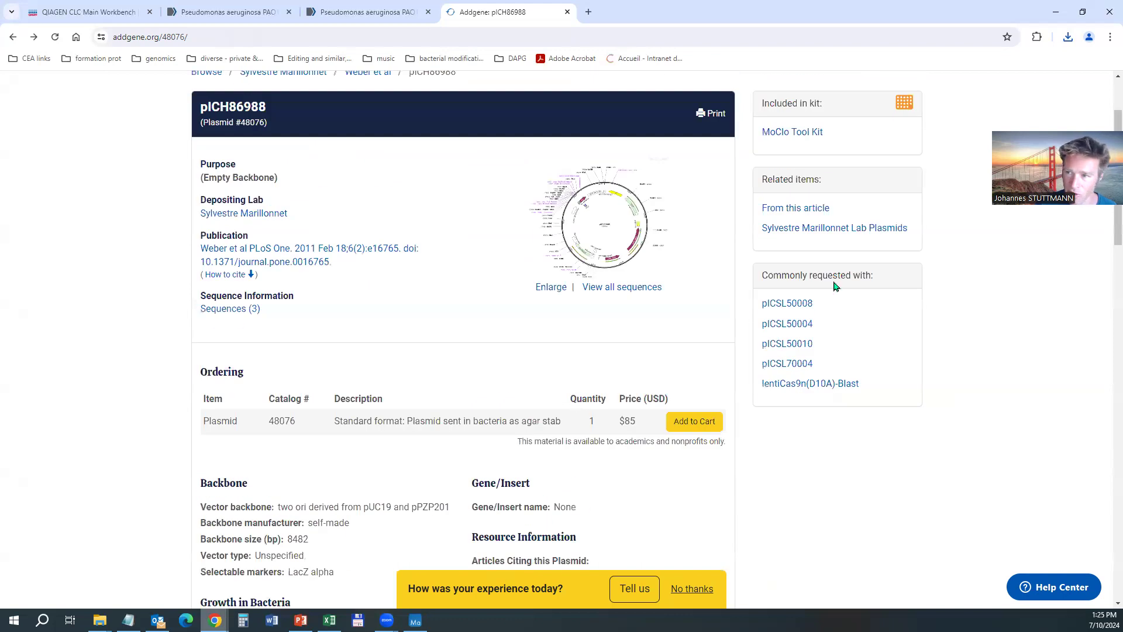
Switch to CLC Main Workbench and import the addgene-plasmid-48076-sequence-69076 GBK file from the Downloads folder into the Demo_temp folder
click(1064, 13)
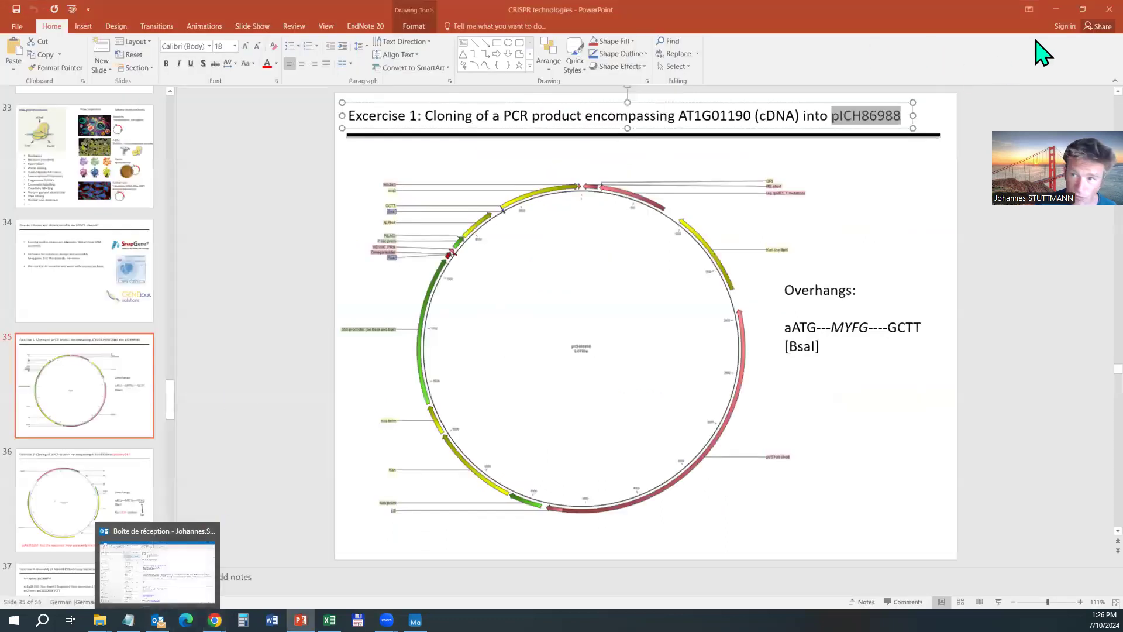
click(1056, 11)
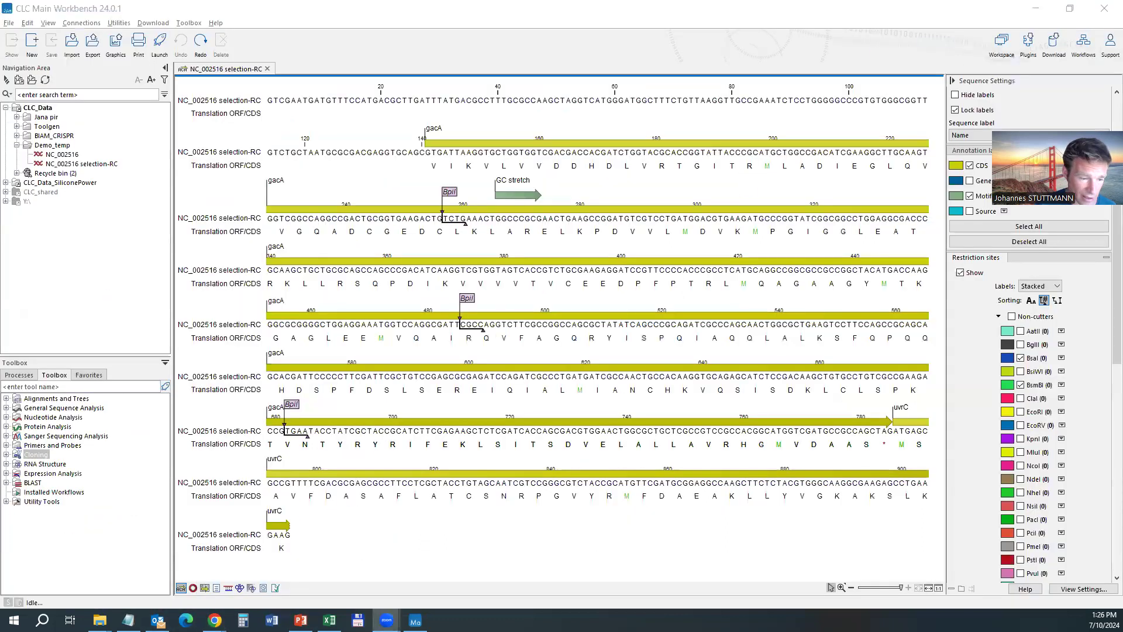
mouse_move(100, 621)
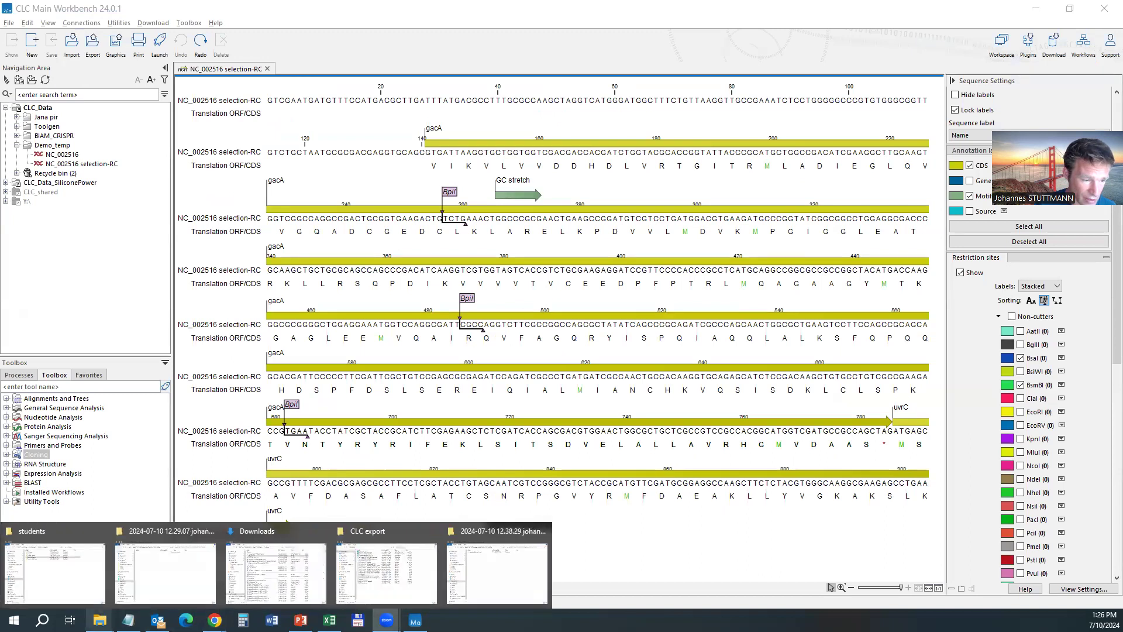
click(163, 579)
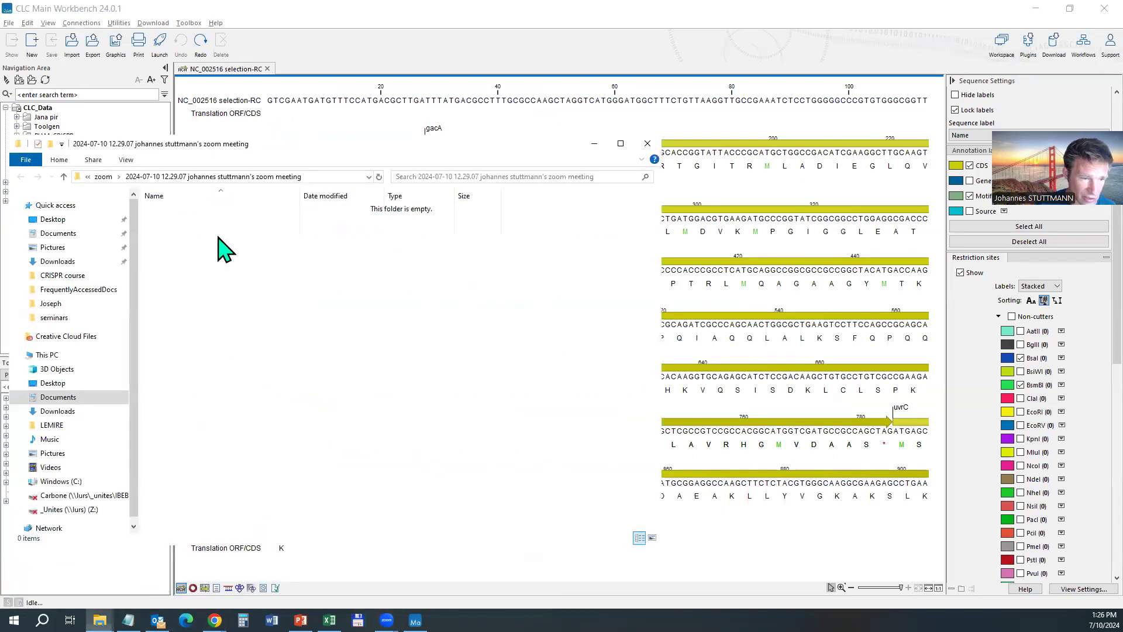
click(58, 261)
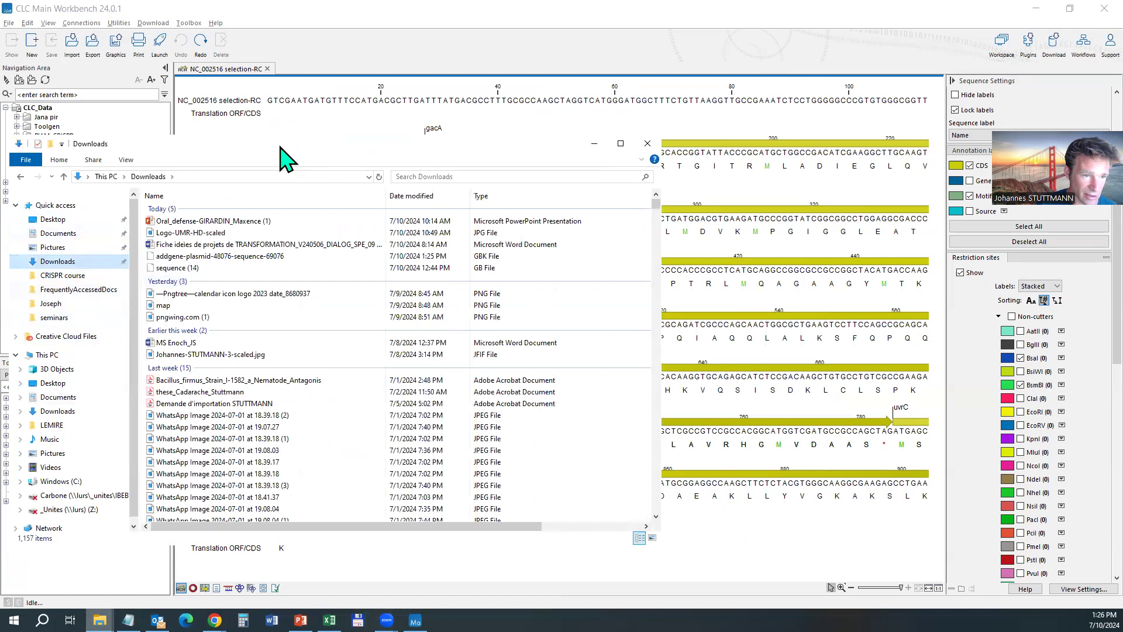
drag(500, 156, 655, 126)
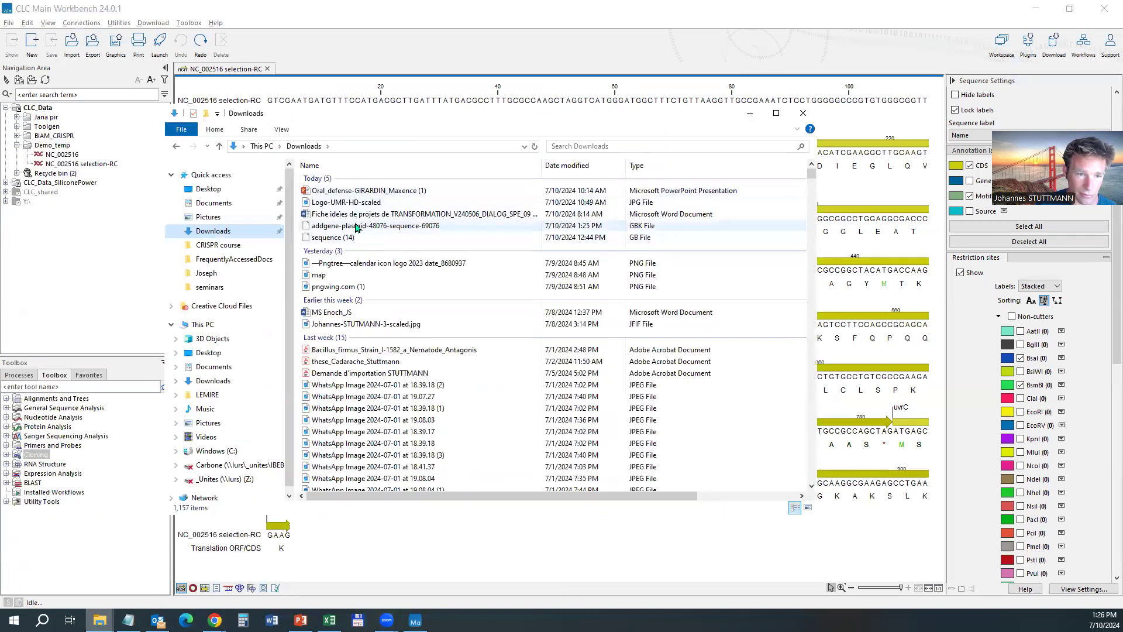
click(356, 227)
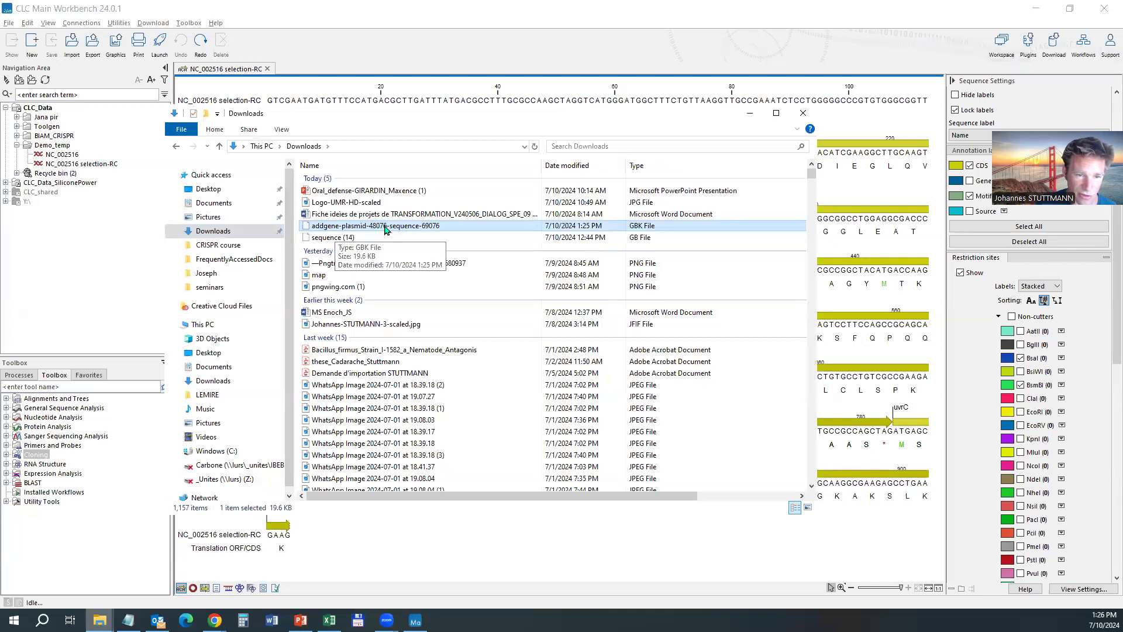
drag(391, 230, 71, 144)
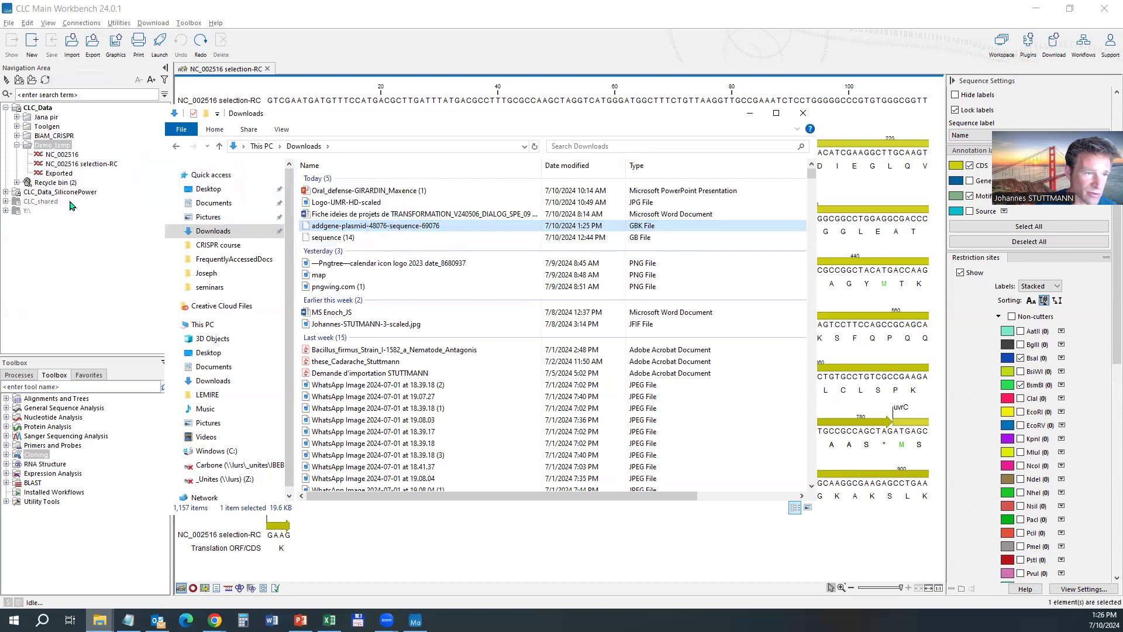
Rename the imported plasmid sequence in the Demo_temp folder as pICH86099
click(64, 174)
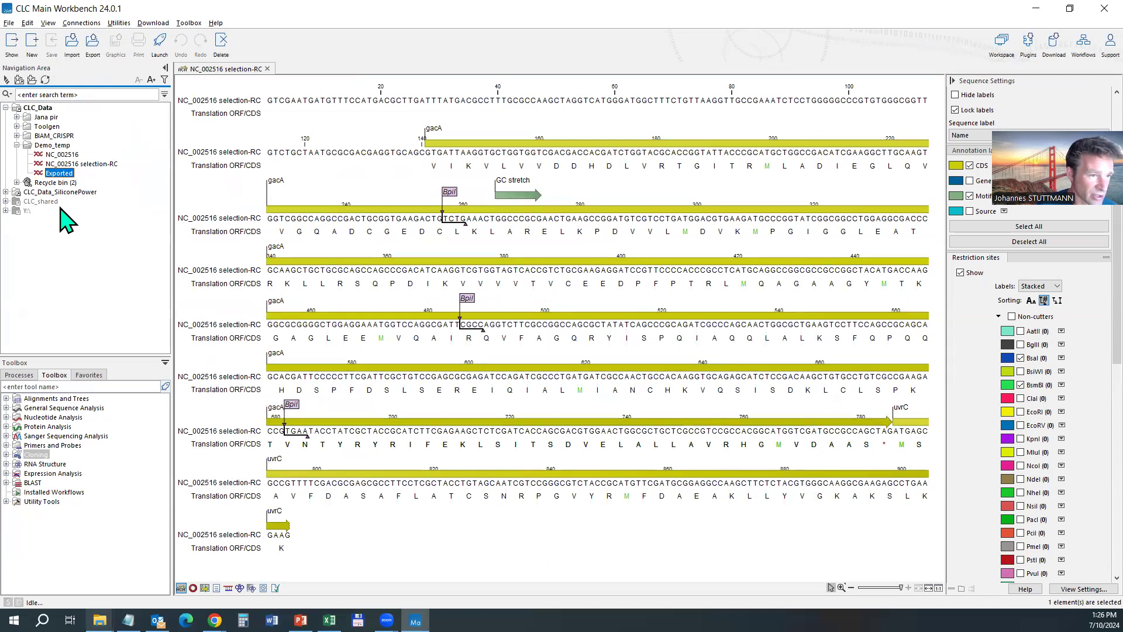
click(66, 173)
click(66, 163)
click(63, 173)
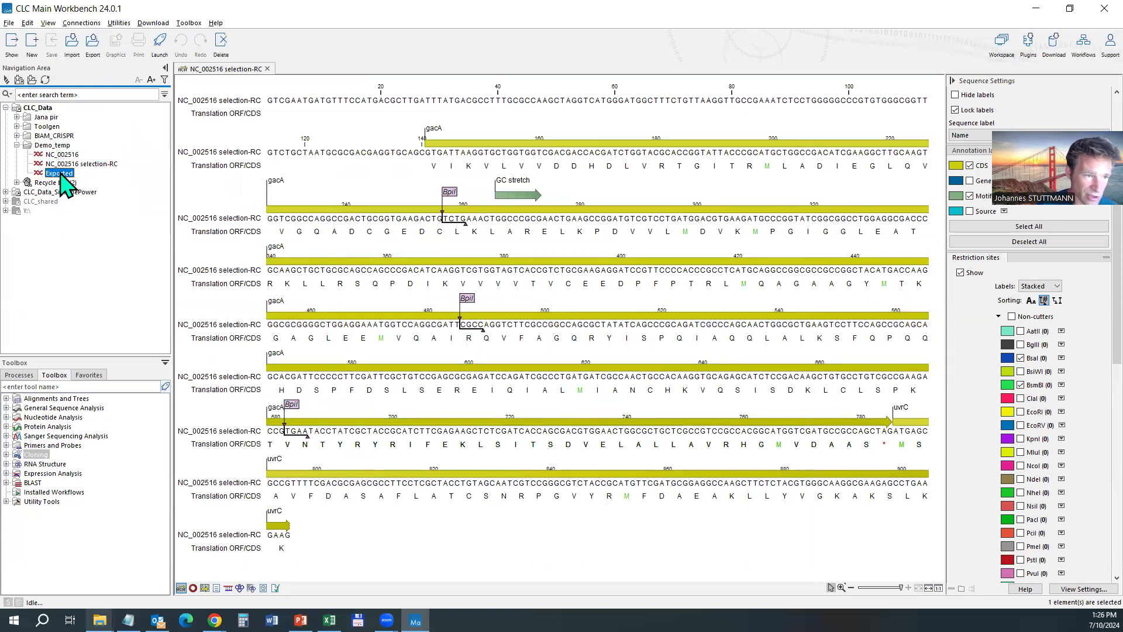
right_click(61, 173)
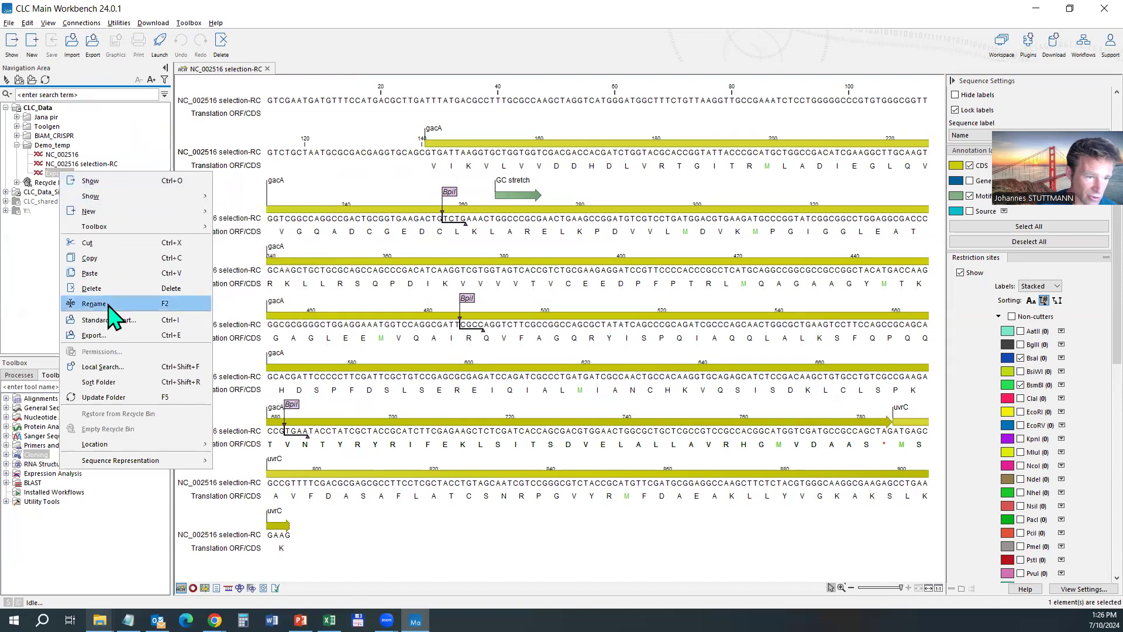
click(27, 270)
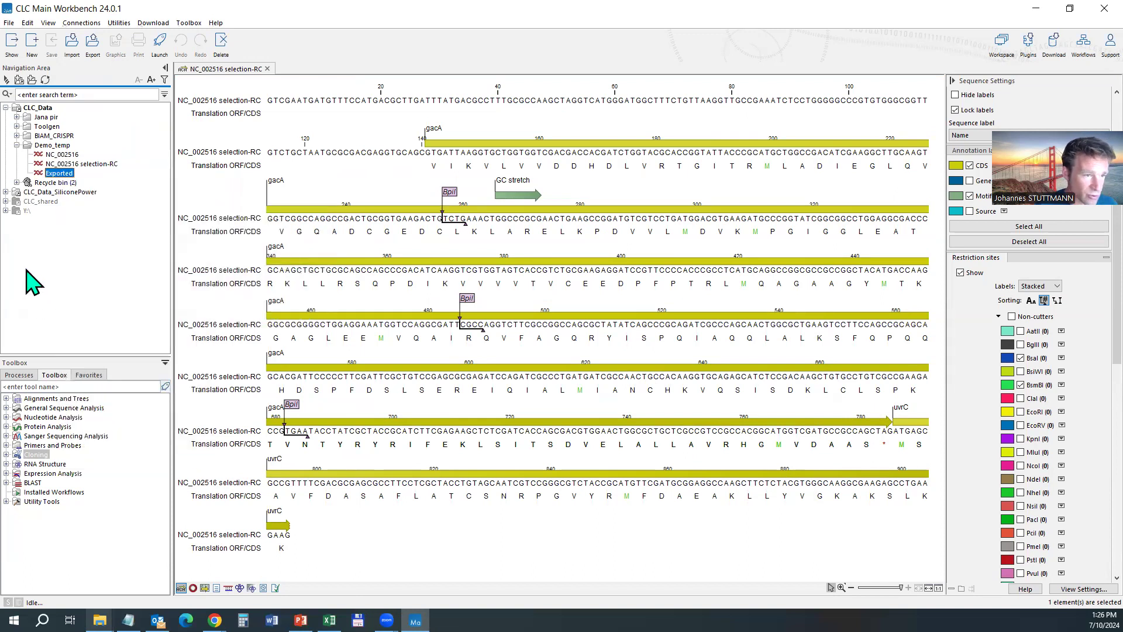
click(68, 174)
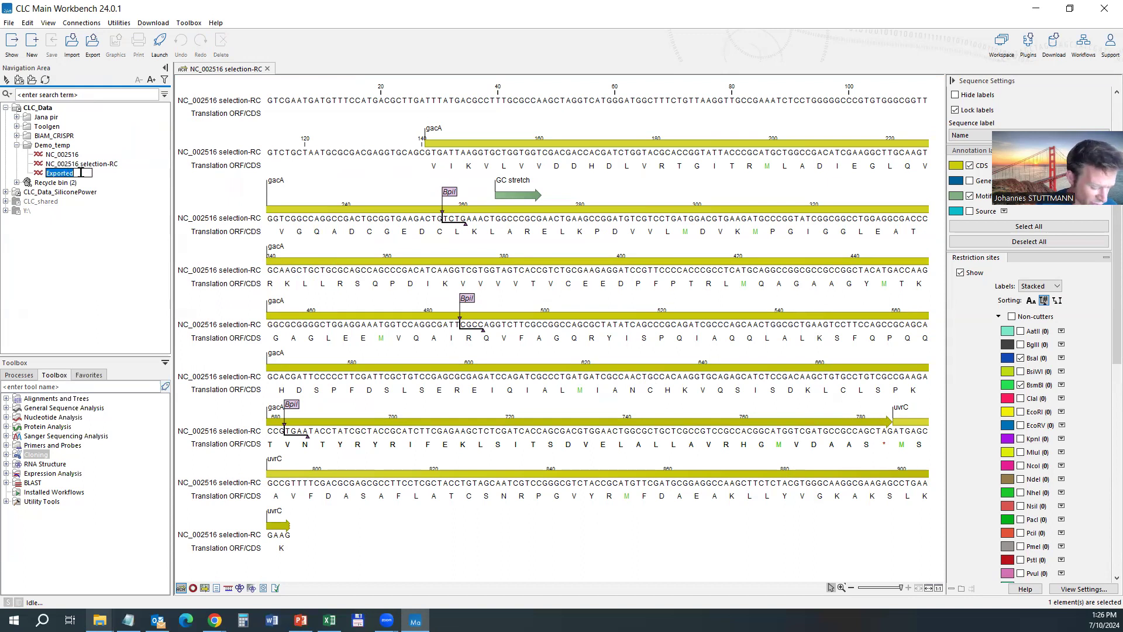
text(pl)
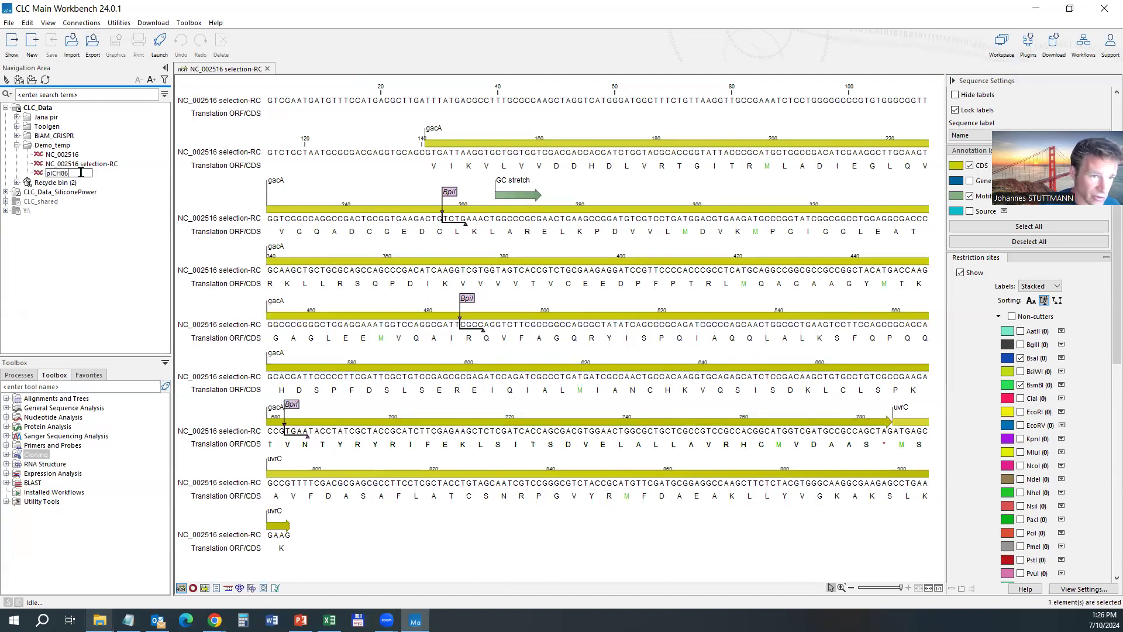
key(Return)
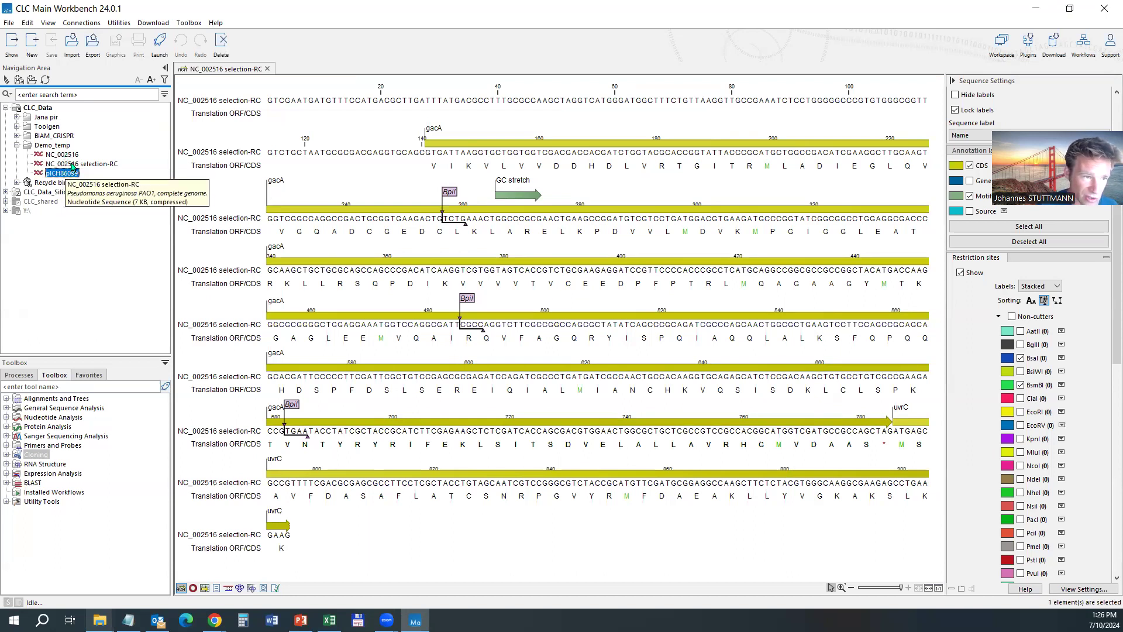
Rename the NC_002516 selection-RC sequence as Pa_gacA
click(61, 164)
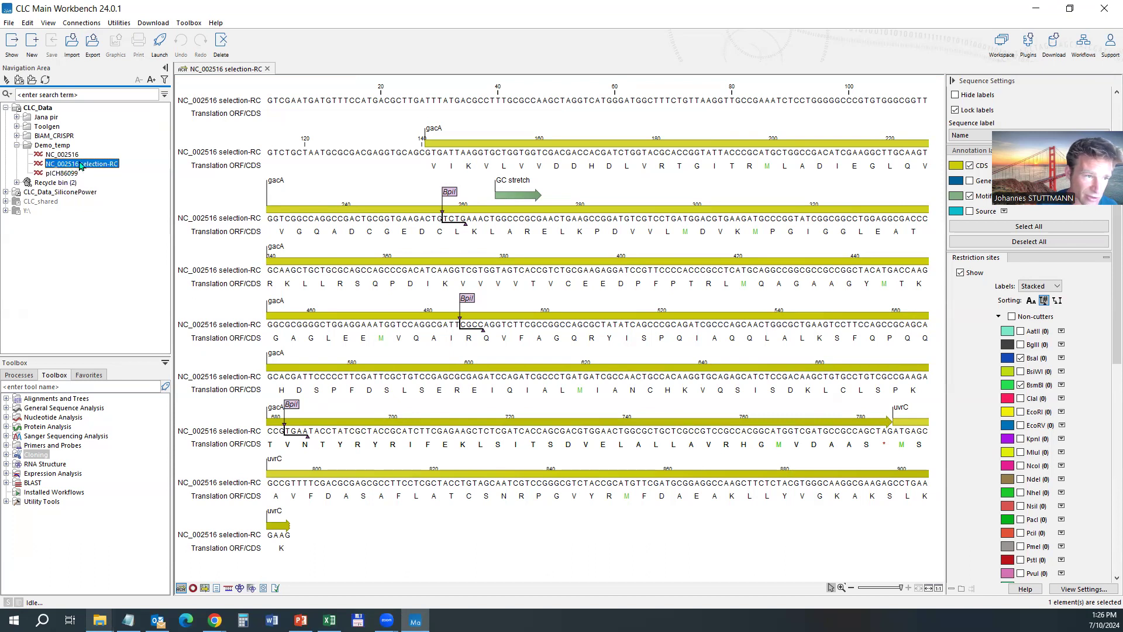
click(104, 163)
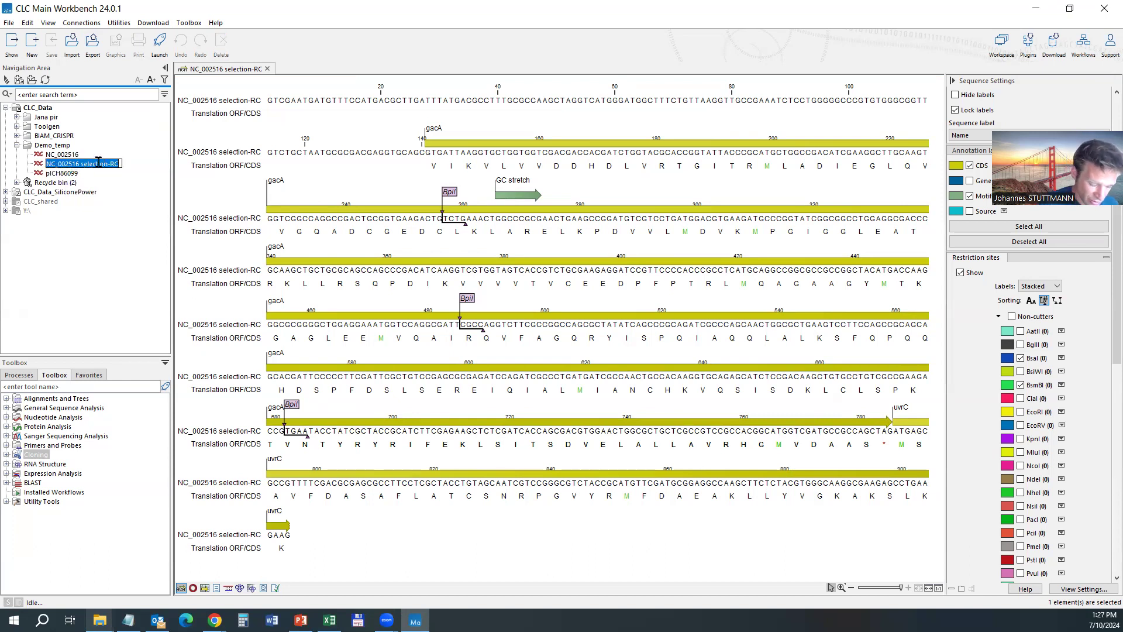
text(Pa)
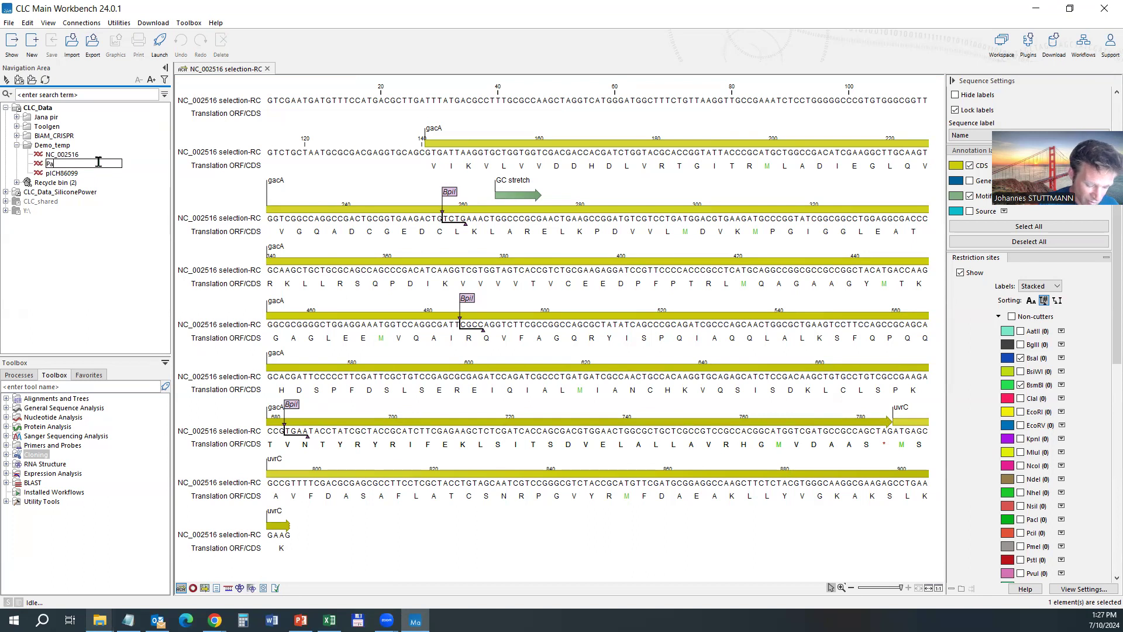
text(_gacA)
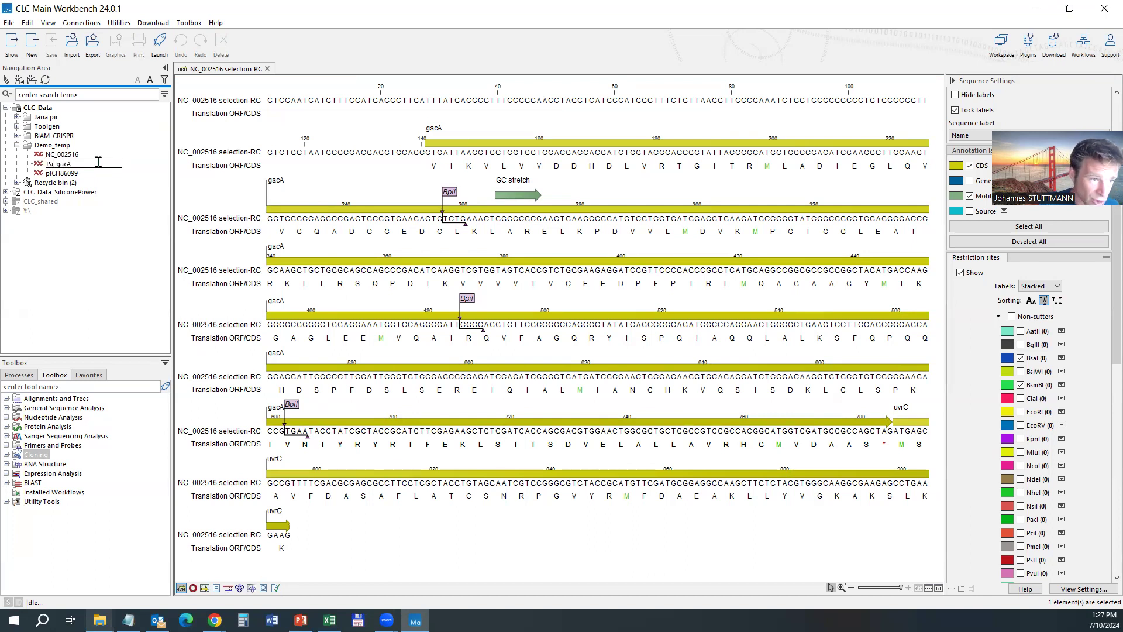
key(Return)
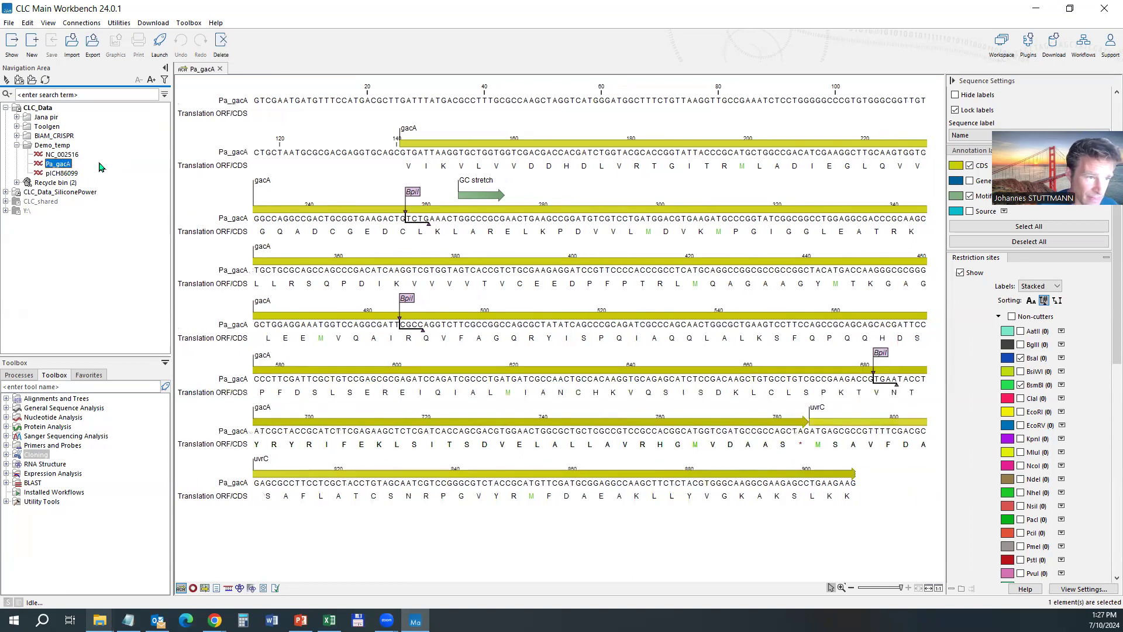
Rename the NC_002516 genome sequence as P-aeroginosa_genome_NC_002516
click(58, 155)
click(59, 154)
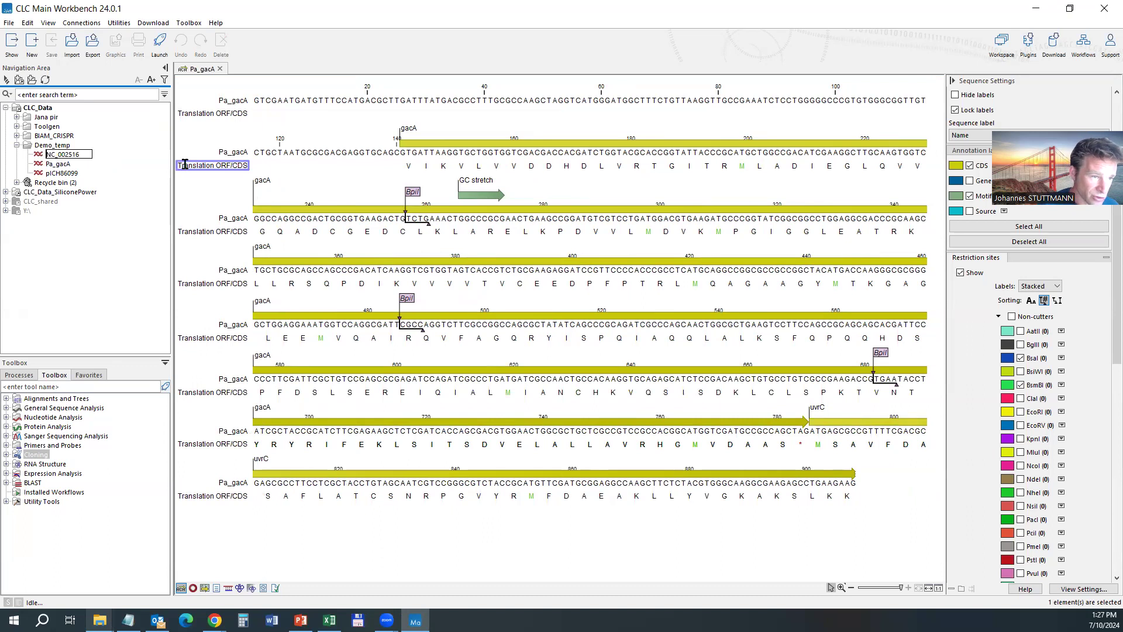
text(P)
text(a_)
text(erog)
text(inosaN)
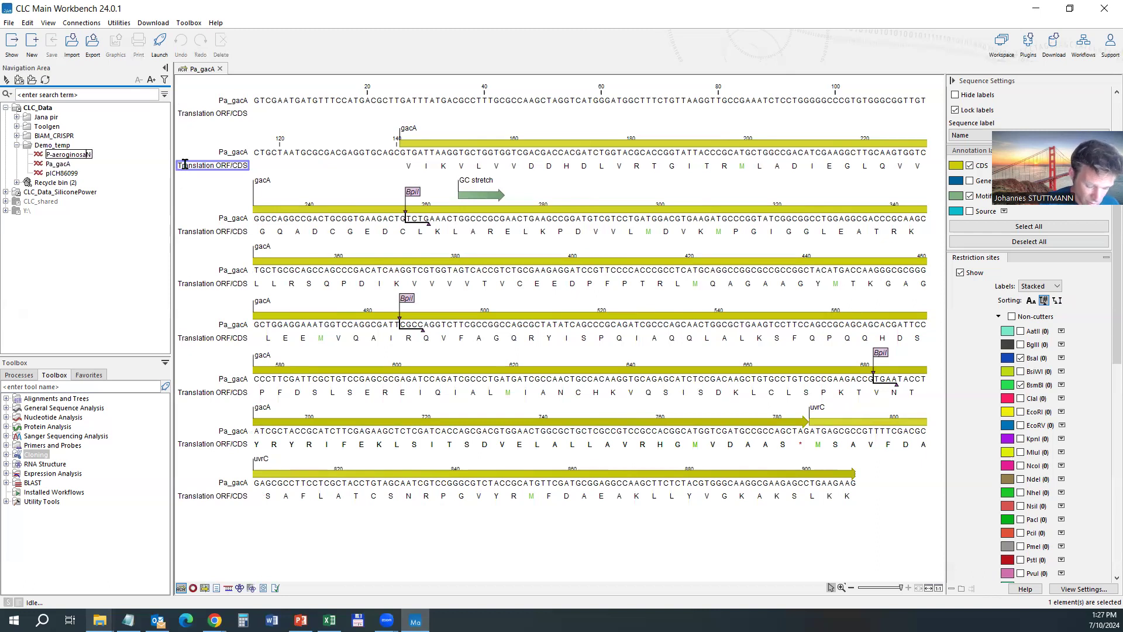
text(_genome_NC_)
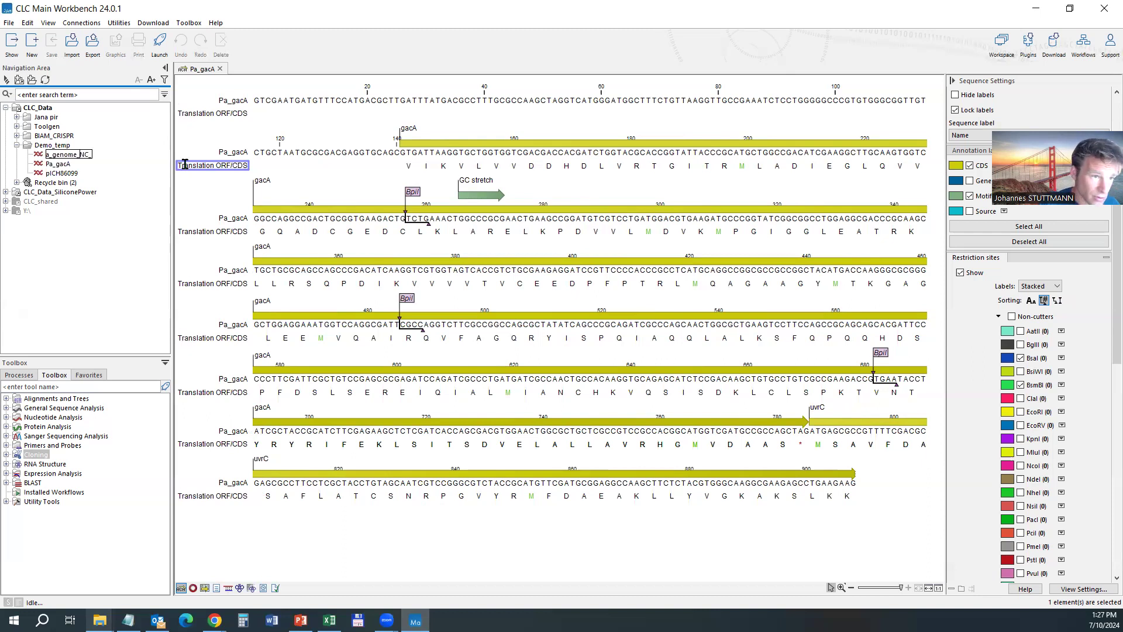
key(Return)
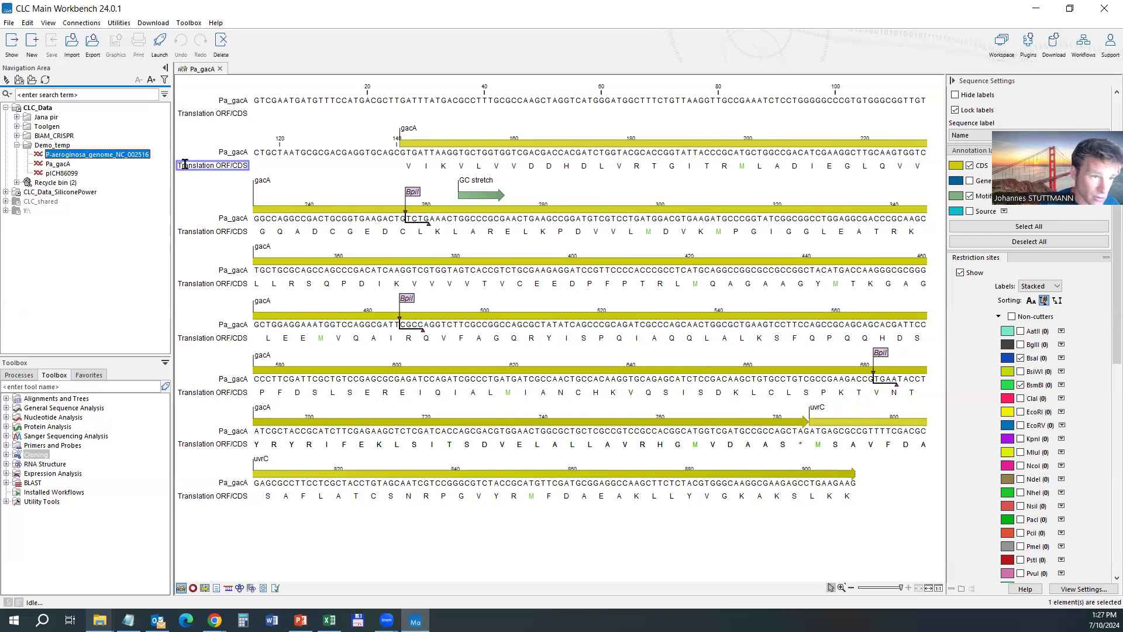
Open the renamed genome sequence, review its element information and history, and close it again
double_click(133, 170)
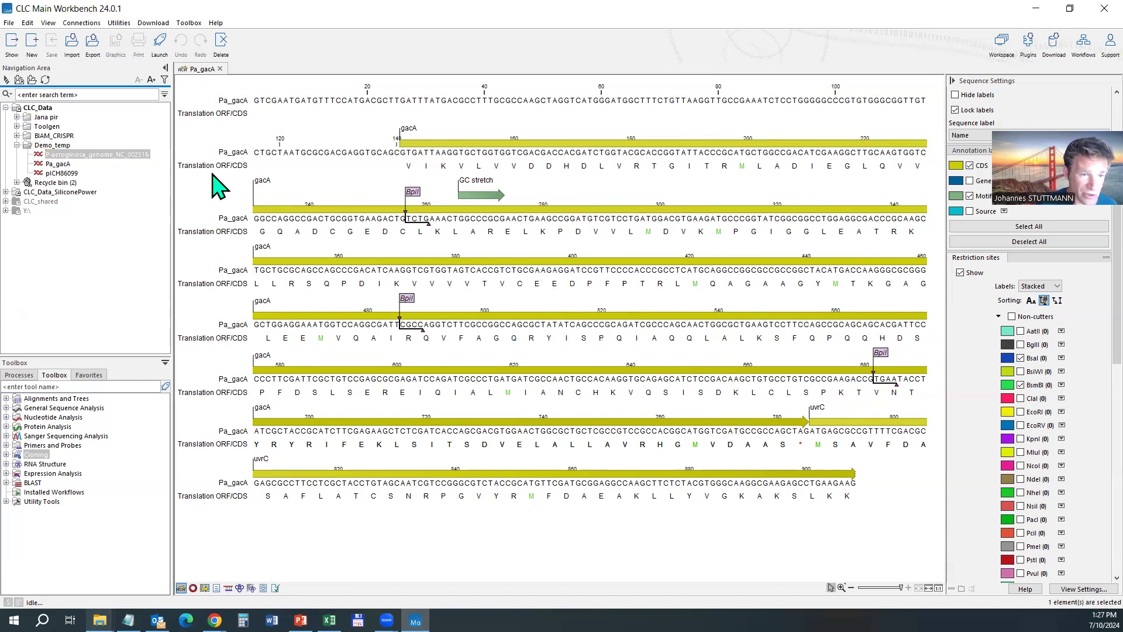
click(276, 589)
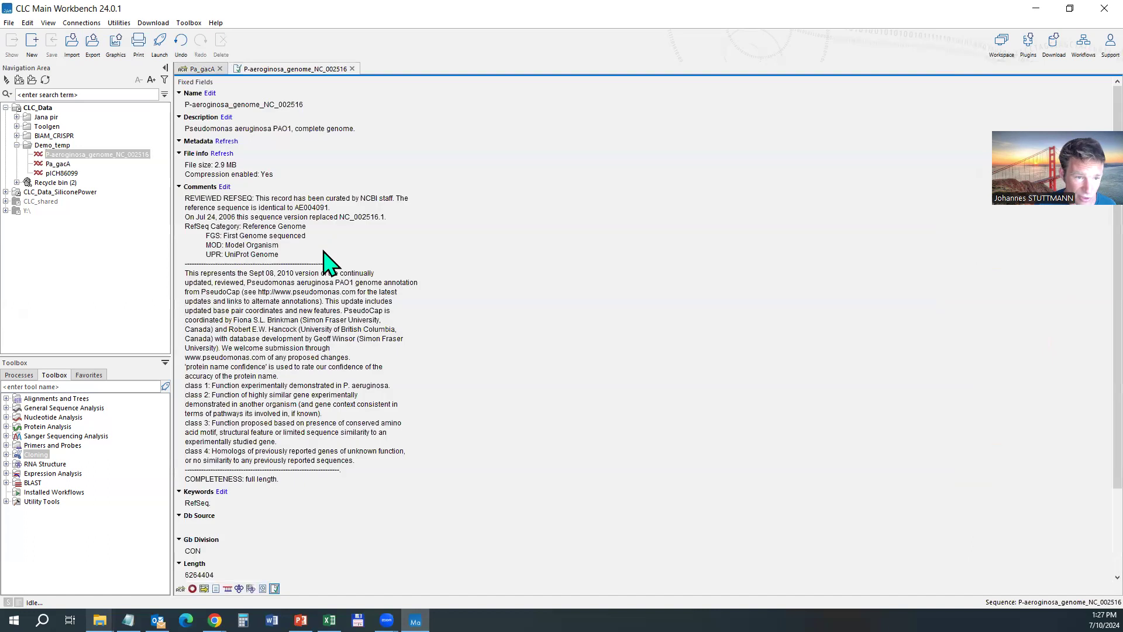
scroll(296, 395, down, 3)
scroll(295, 395, up, 3)
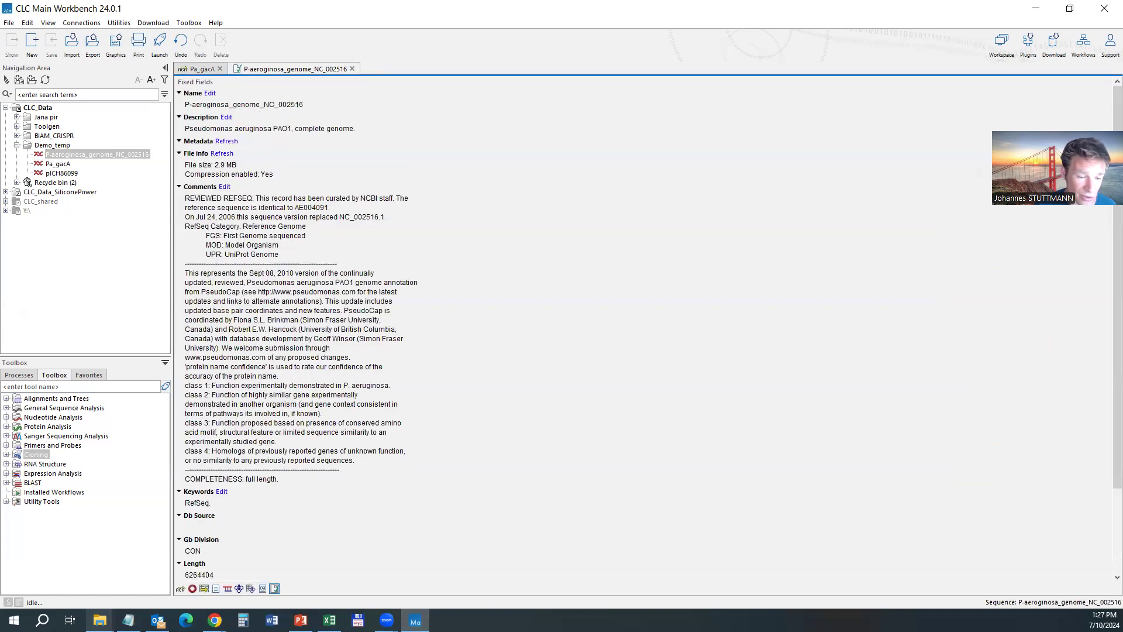
click(263, 588)
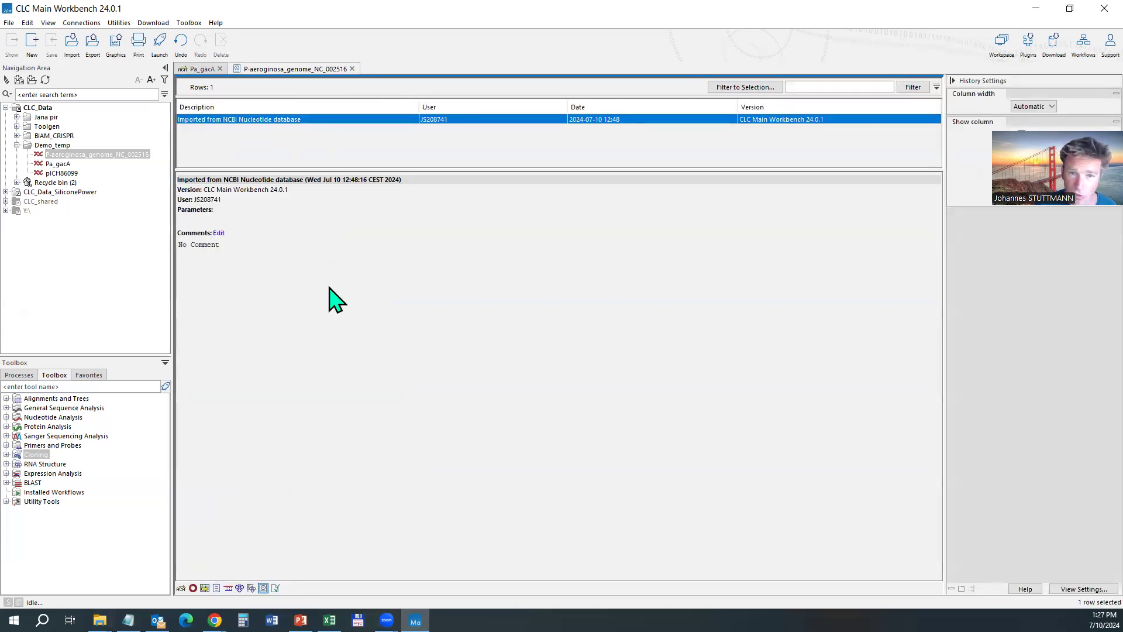
click(352, 69)
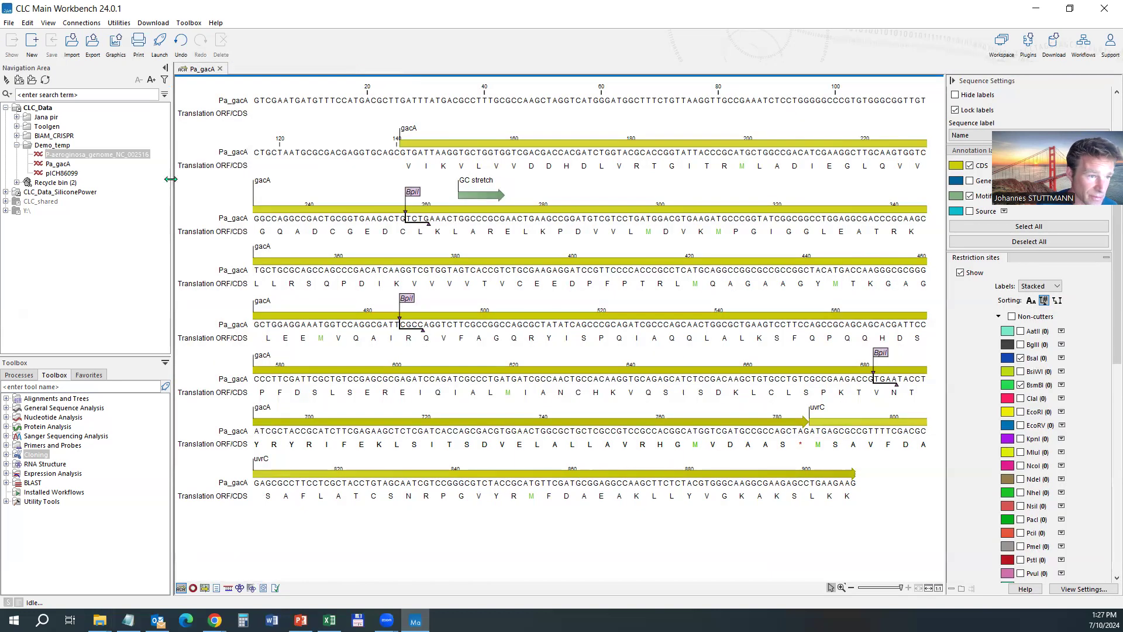
Open the pICH86099 sequence and display it as a circular plasmid map
click(62, 173)
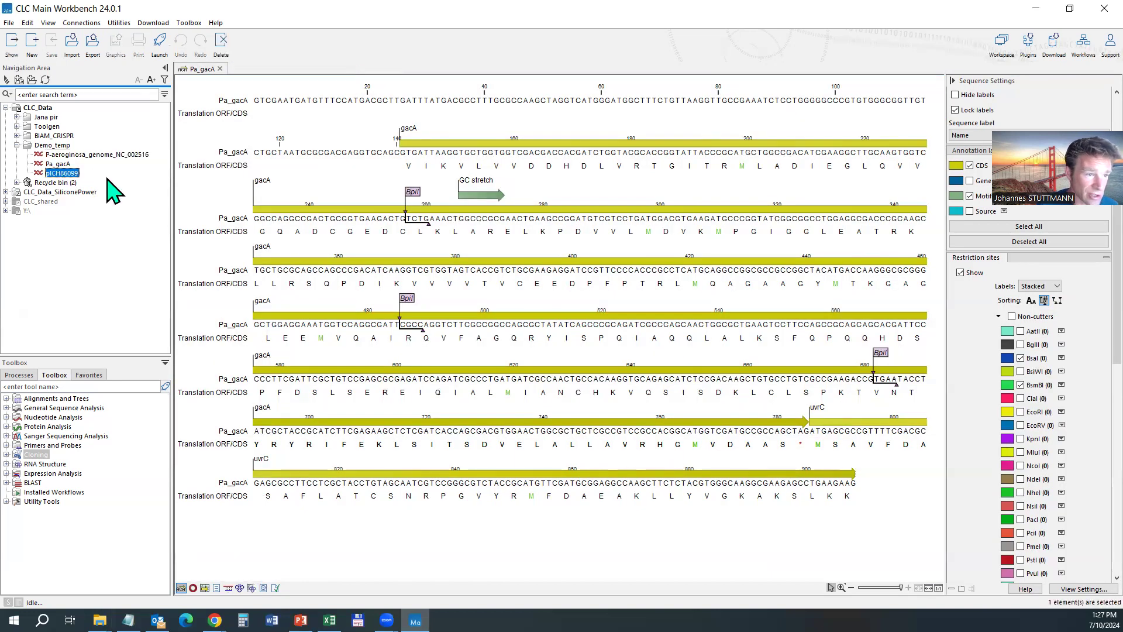
double_click(64, 173)
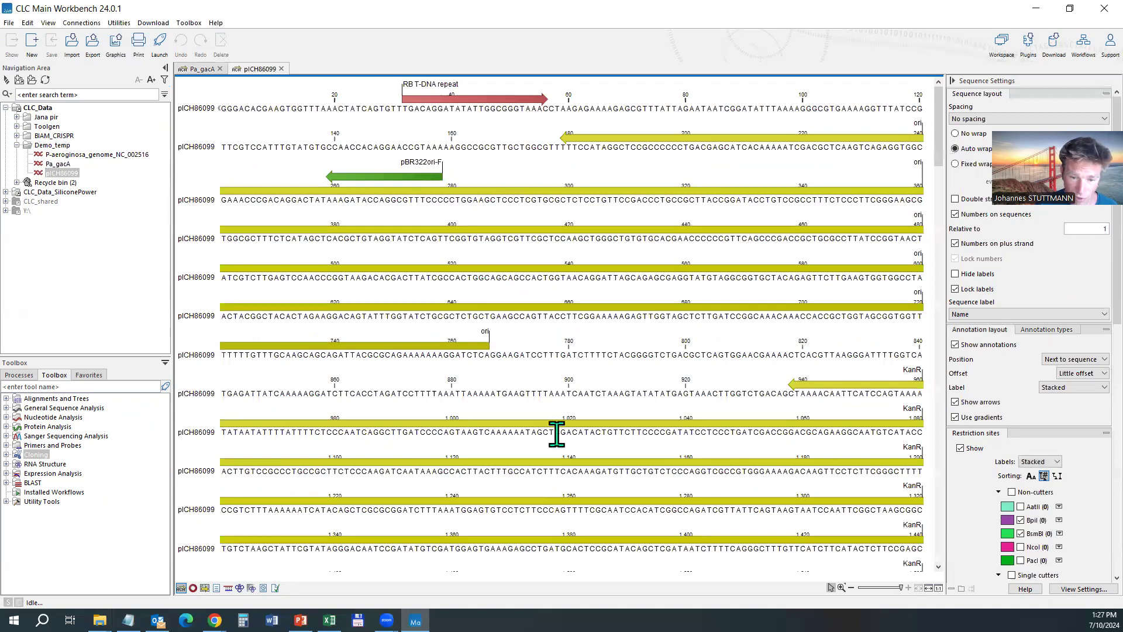
scroll(290, 393, down, 2)
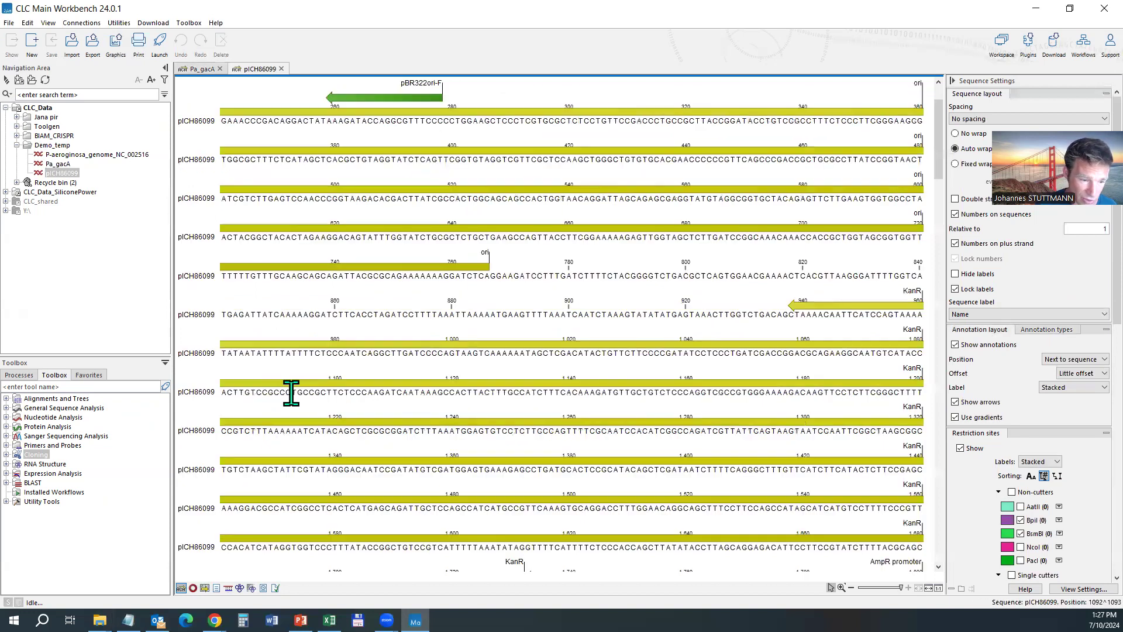
scroll(290, 393, up, 1)
click(192, 587)
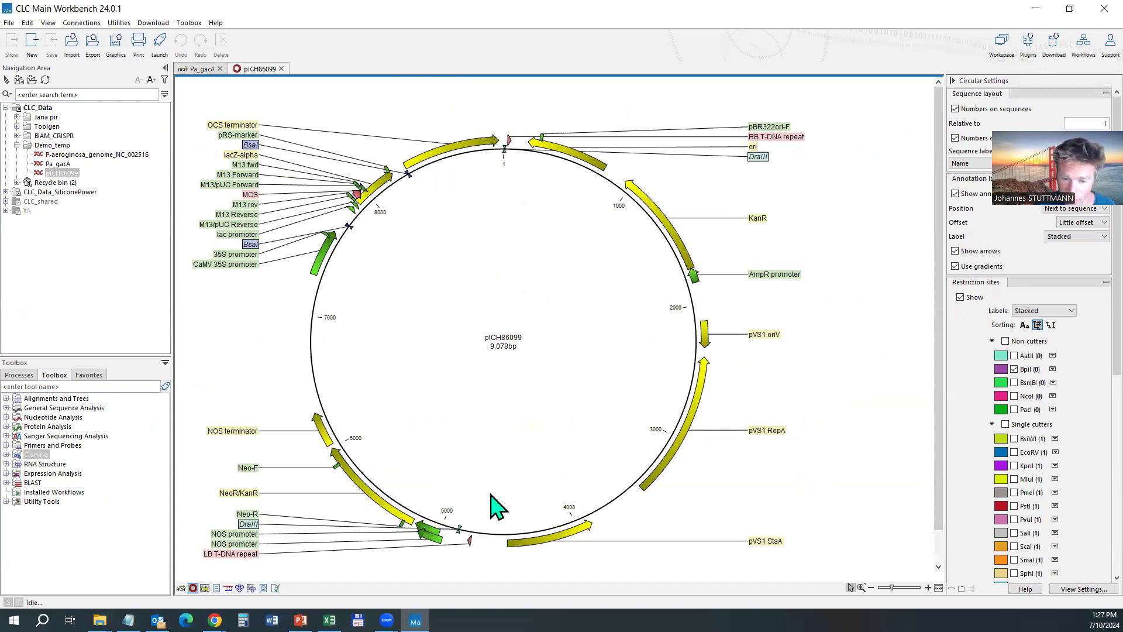
Hide the DraIII restriction sites on the pICH86099 circular map while keeping the BsaI sites displayed
scroll(1085, 360, down, 1)
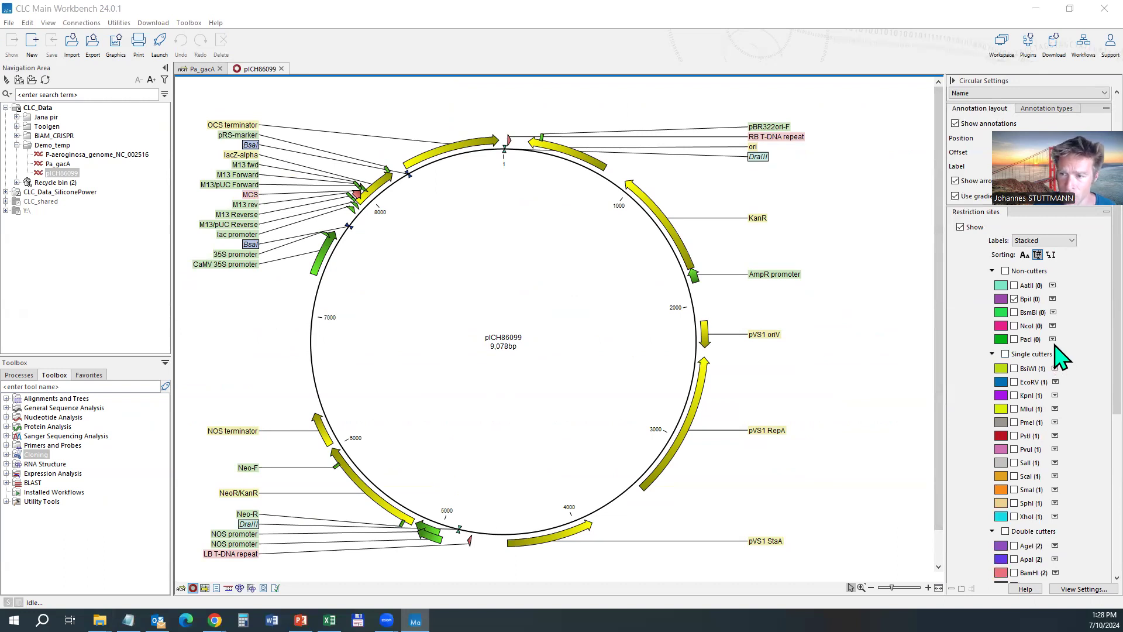
click(1015, 299)
scroll(1017, 303, down, 5)
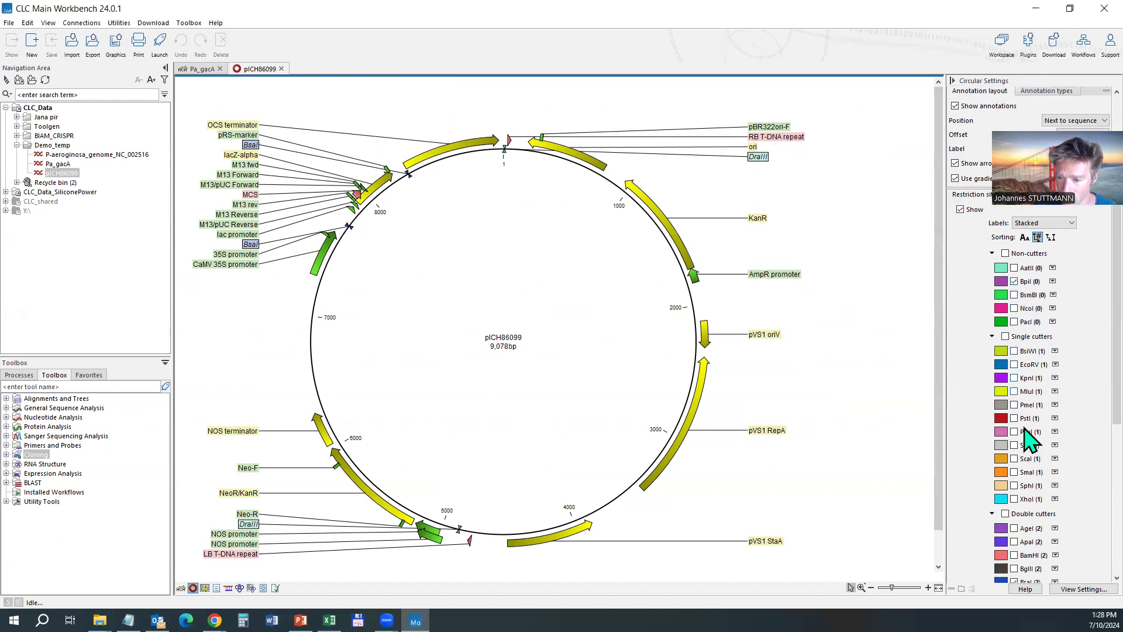
click(1014, 468)
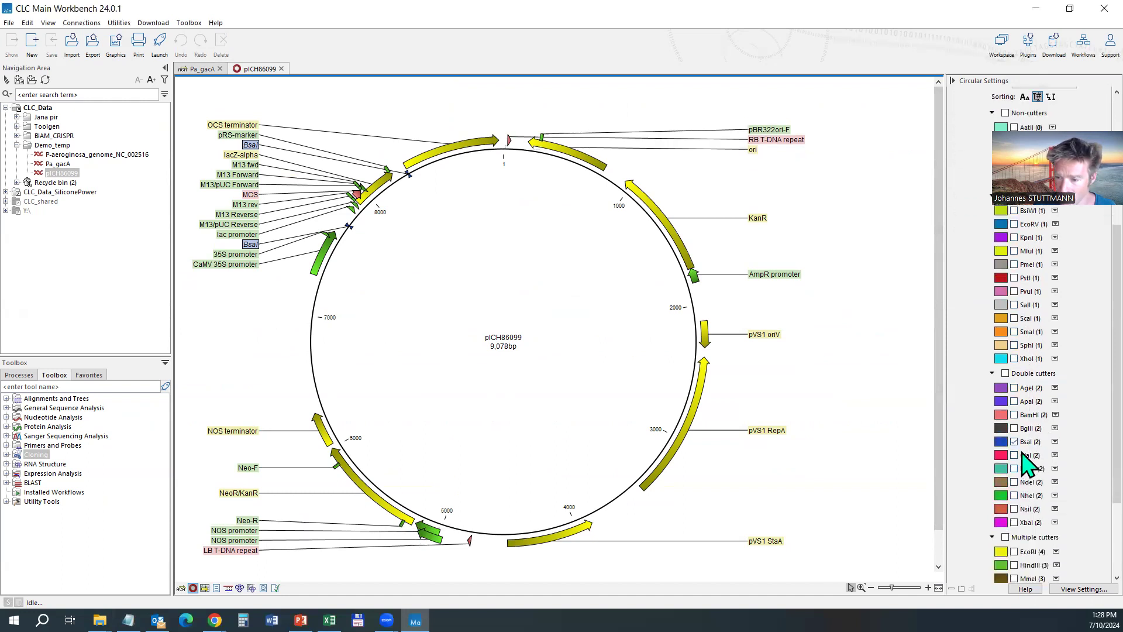
click(1024, 441)
click(1024, 441)
click(1024, 441)
click(1024, 441)
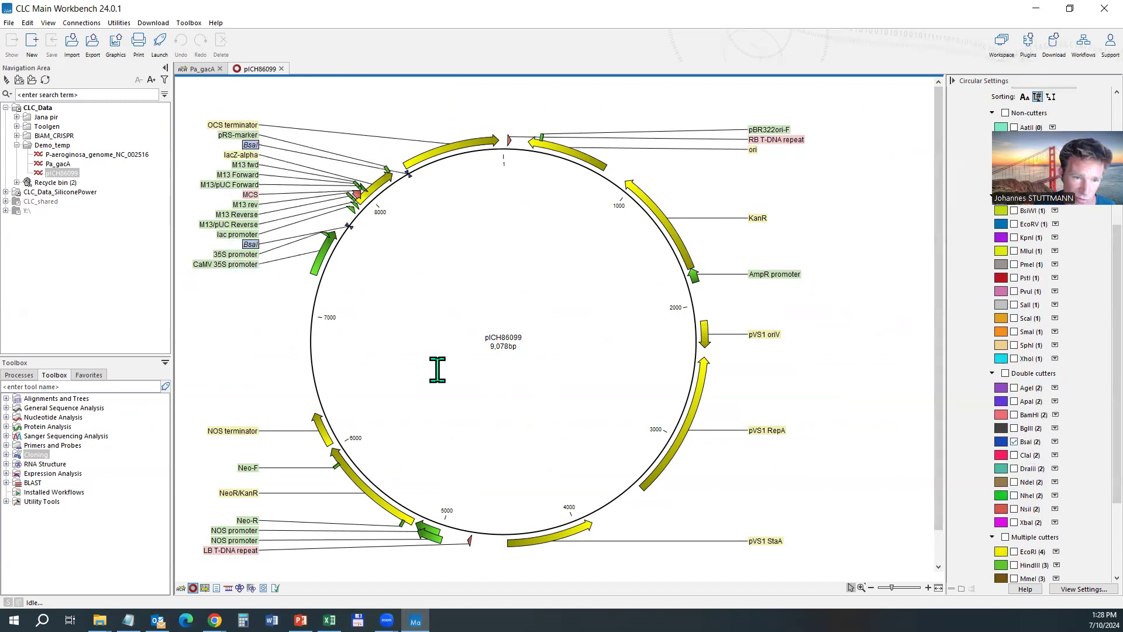
Examine the M13 fwd, BsaI and lacZ-alpha labels to locate these features on the plasmid circle
click(244, 165)
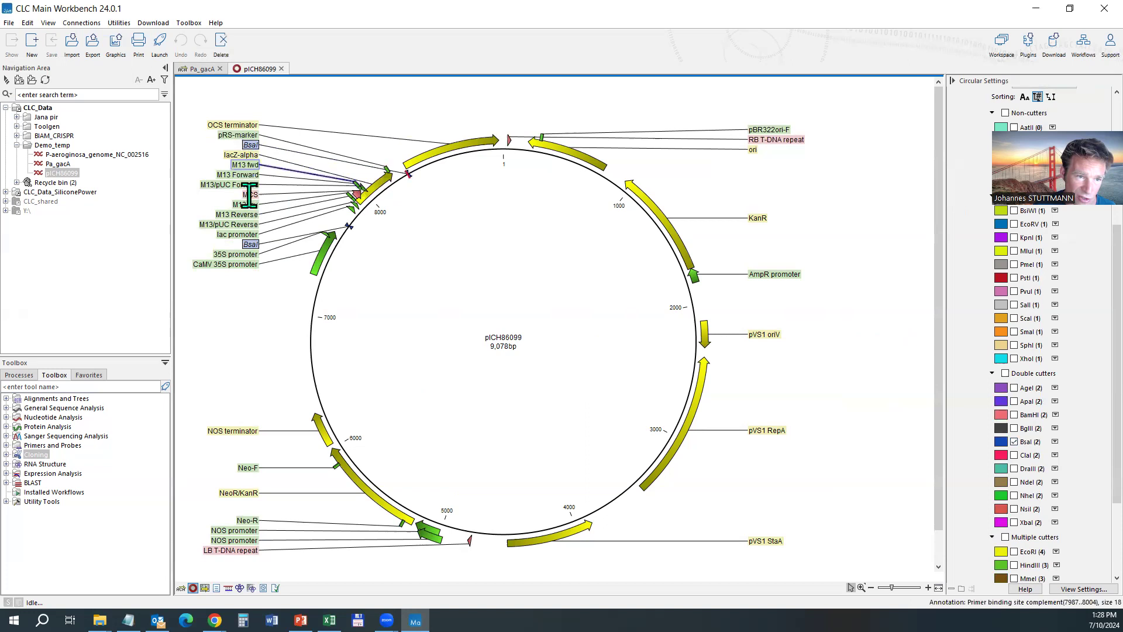
click(250, 146)
click(250, 154)
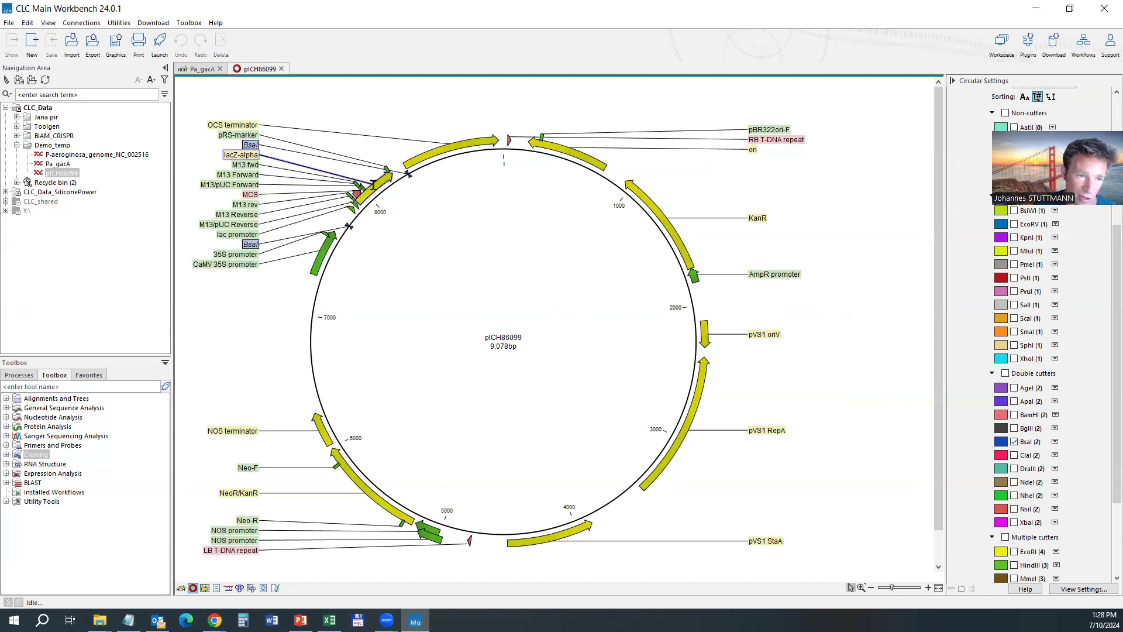
click(373, 186)
click(391, 207)
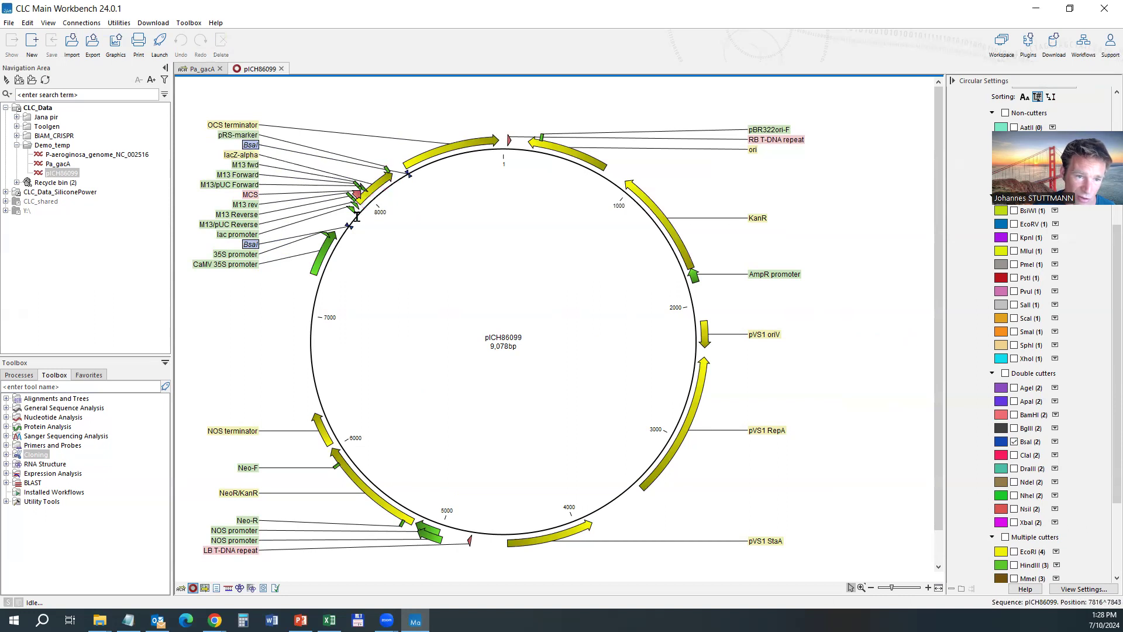
Select the lacZ-alpha region and the whole fragment between the two BsaI sites, and clear the selection
drag(356, 220, 401, 186)
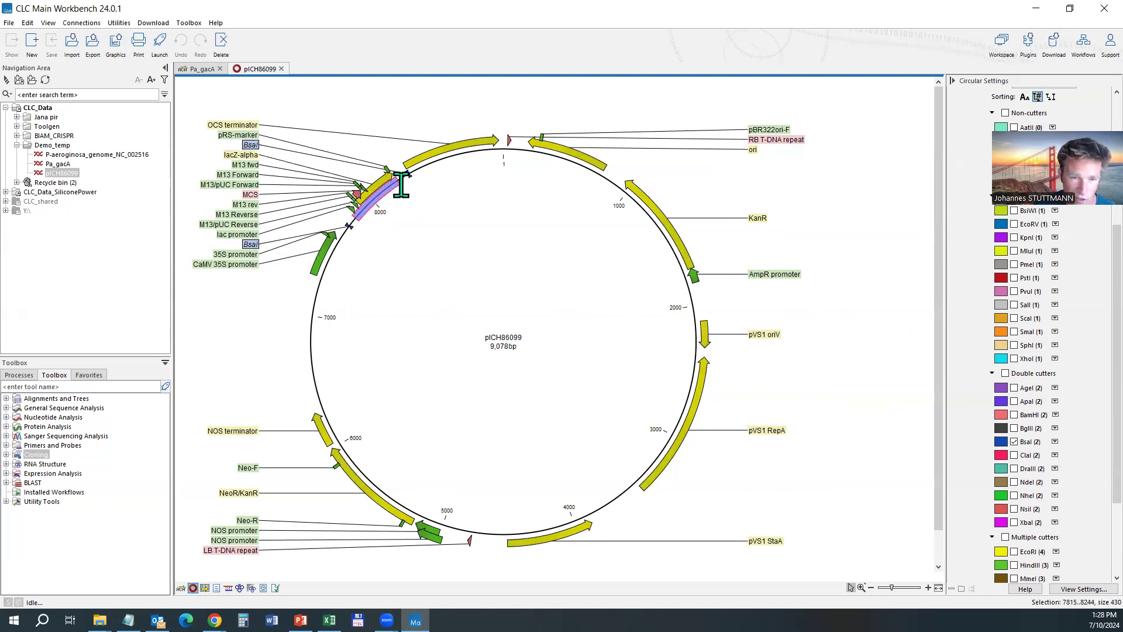
double_click(406, 179)
click(402, 179)
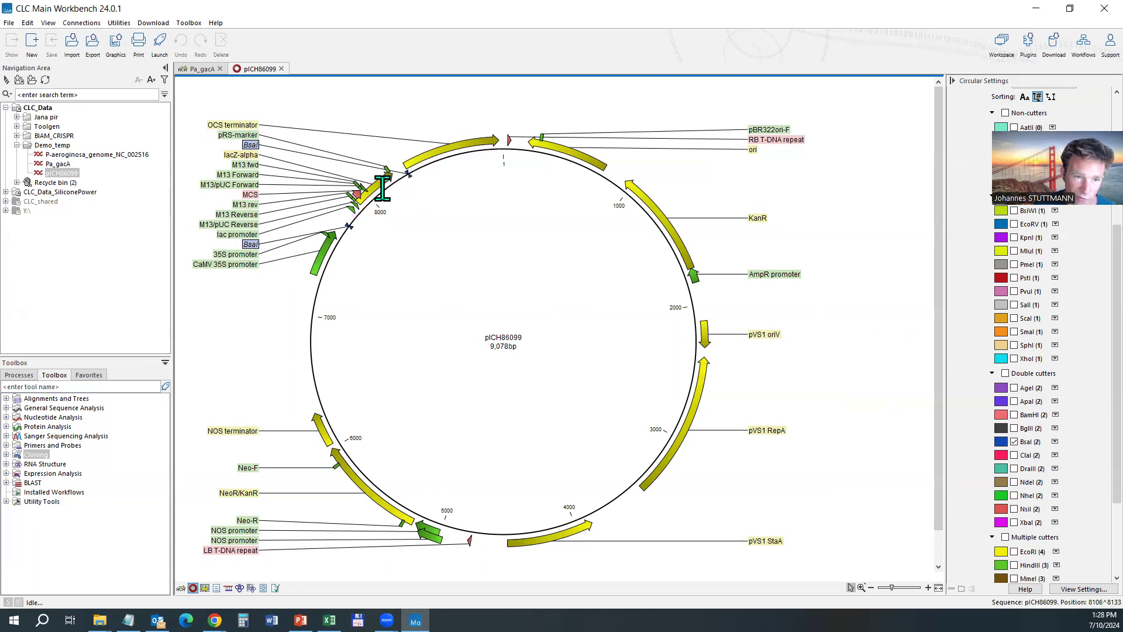
double_click(383, 190)
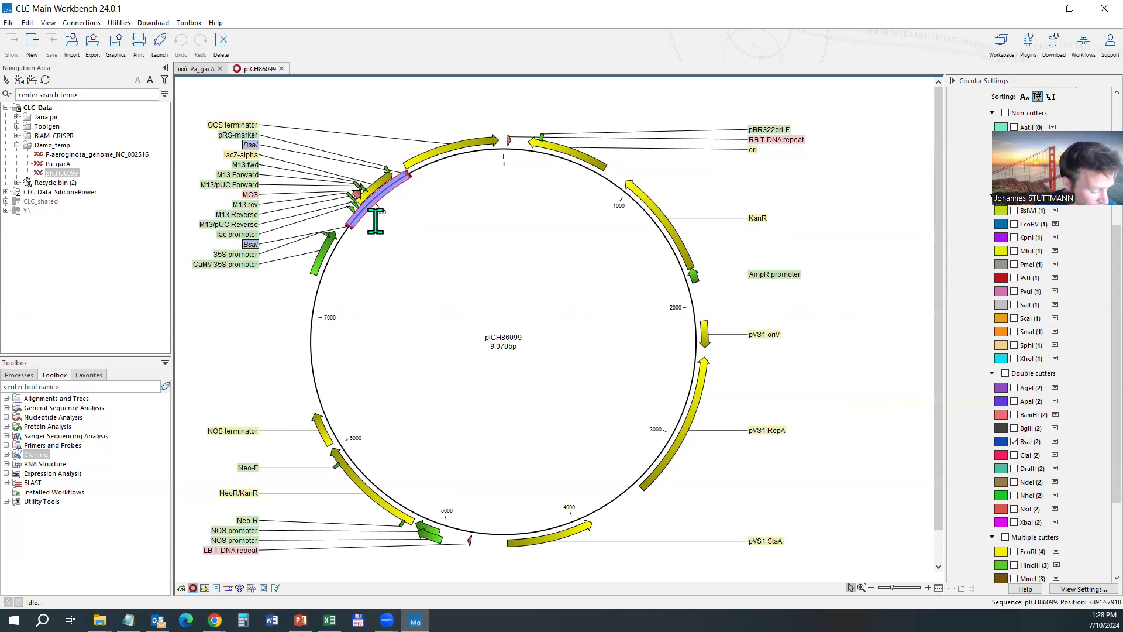
click(388, 186)
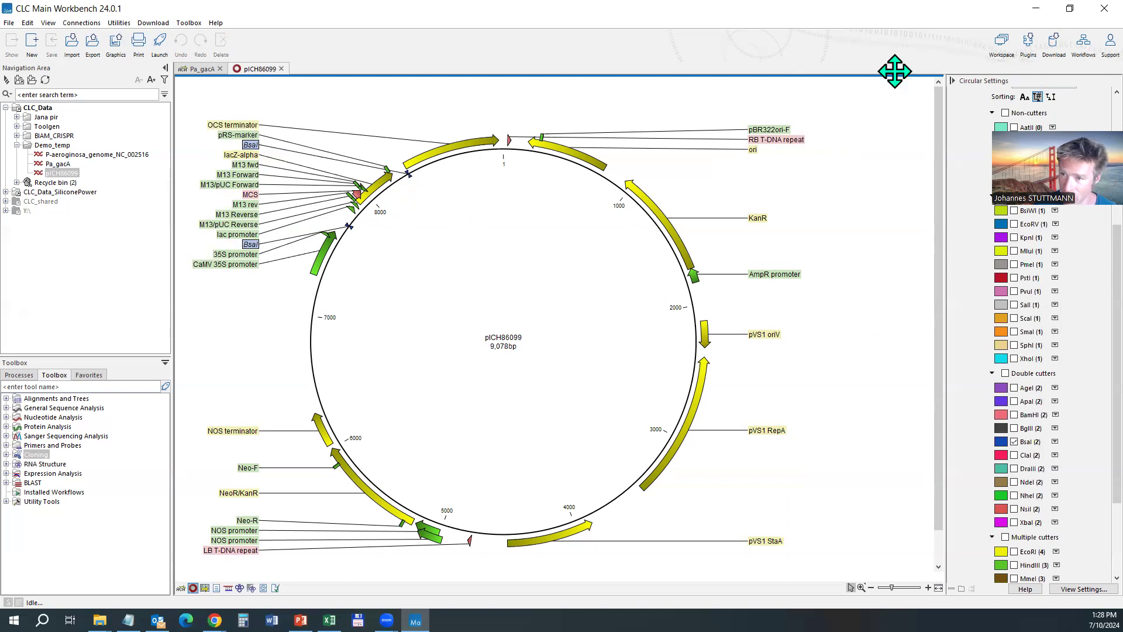
Show the annotation types list and select the T-DNA region from the LB T-DNA repeat to the RB T-DNA repeat
scroll(1054, 228, up, 5)
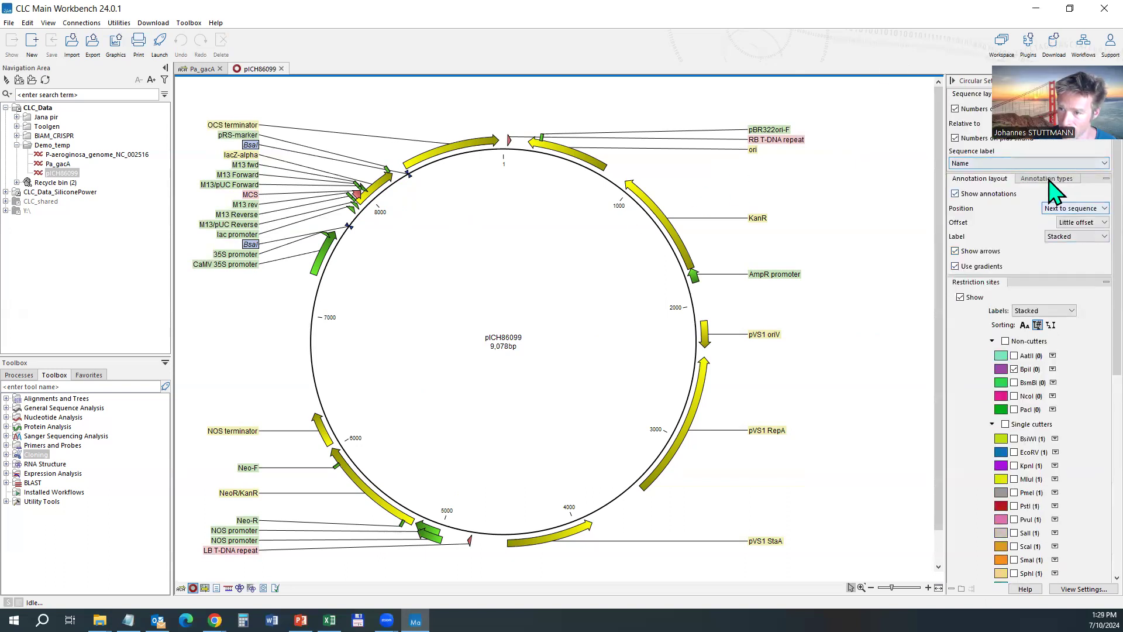
click(1051, 179)
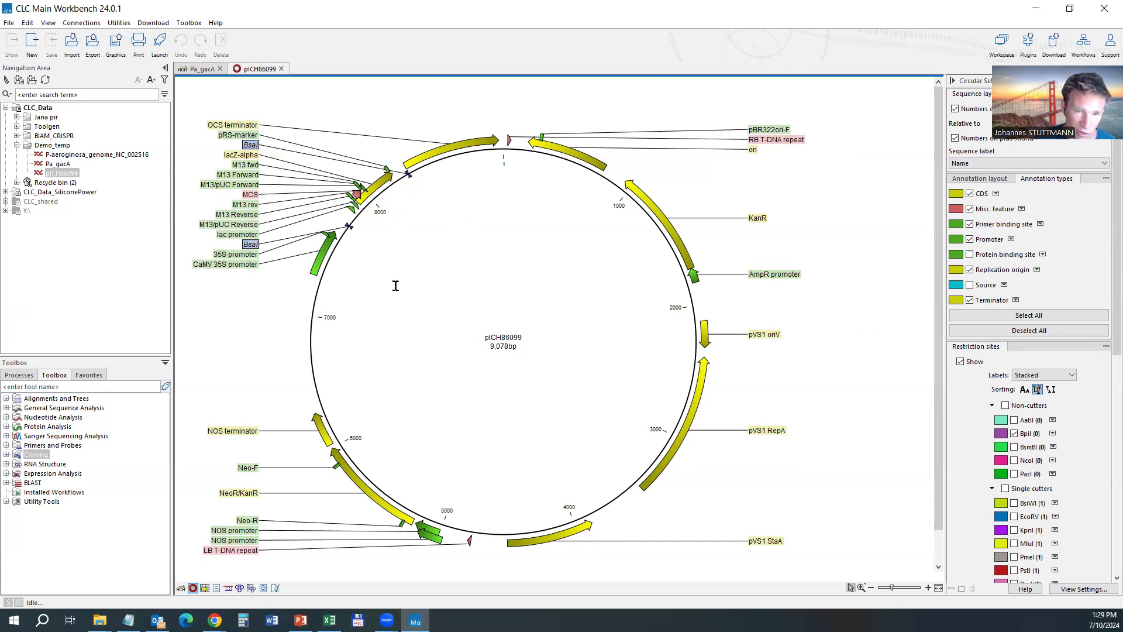
click(787, 139)
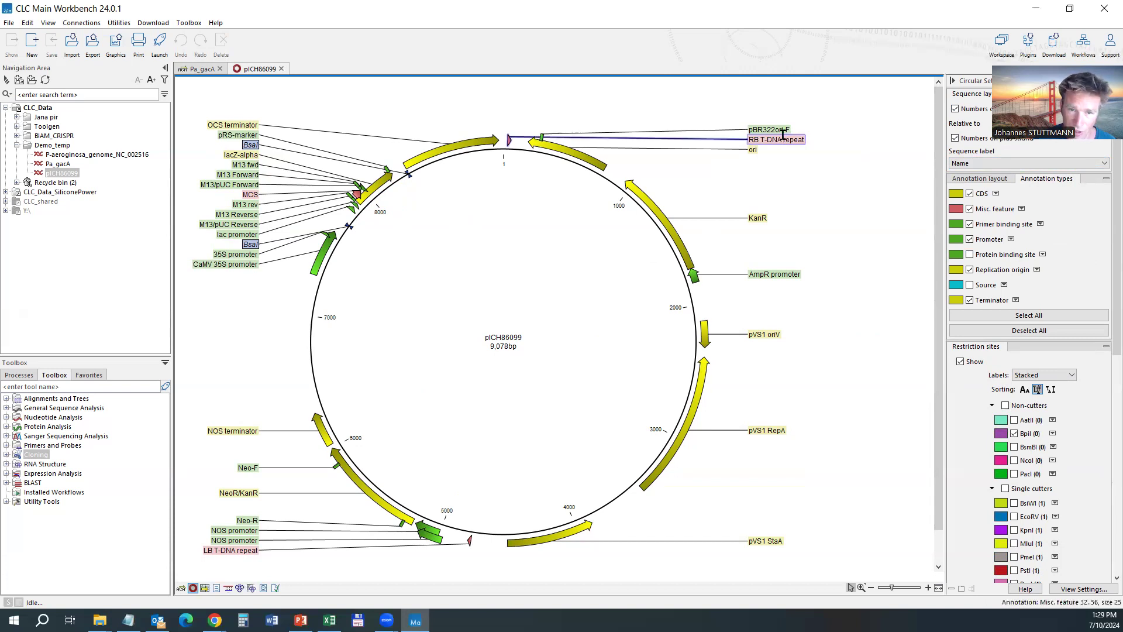
click(220, 550)
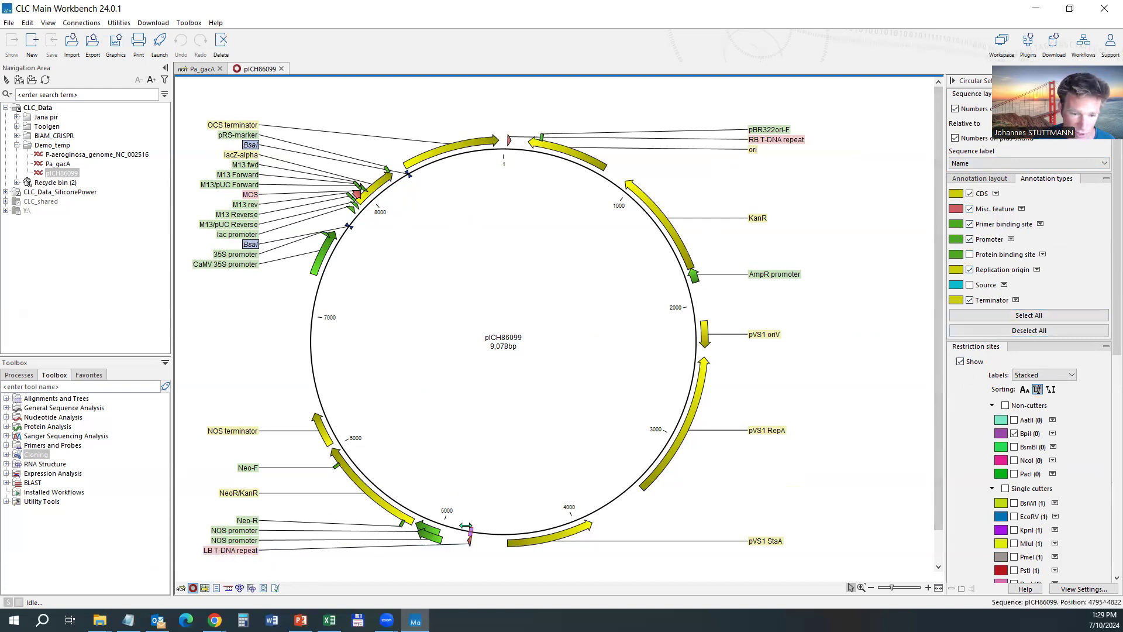
drag(463, 530, 509, 156)
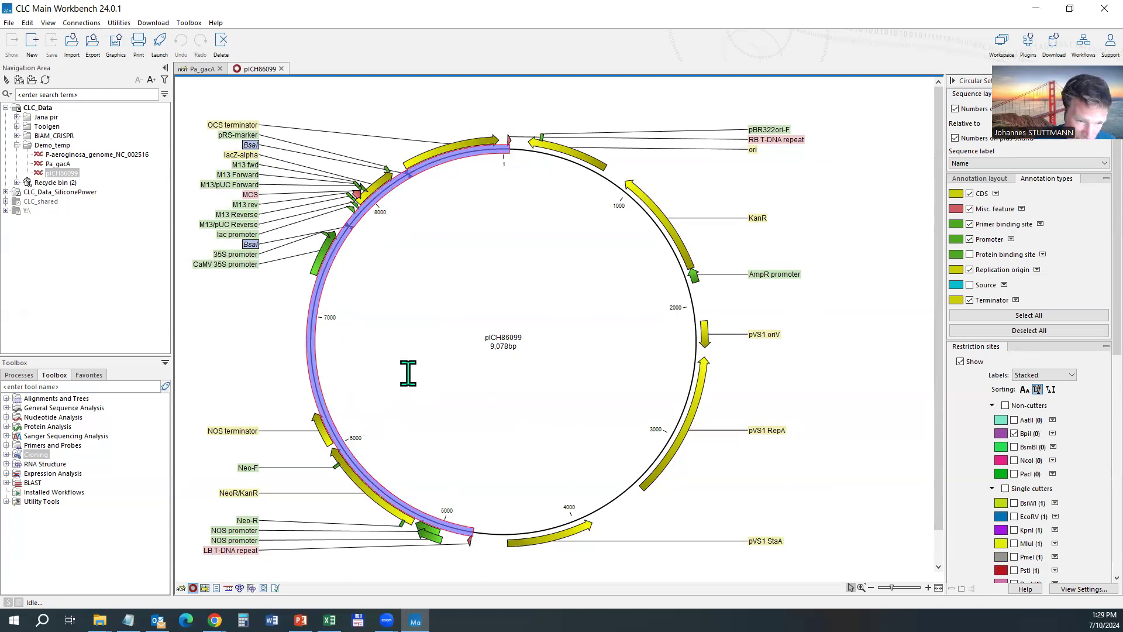
Inspect the NOS promoter, NeoR/KanR and NOS terminator, and select the whole resistance cassette they form
click(435, 532)
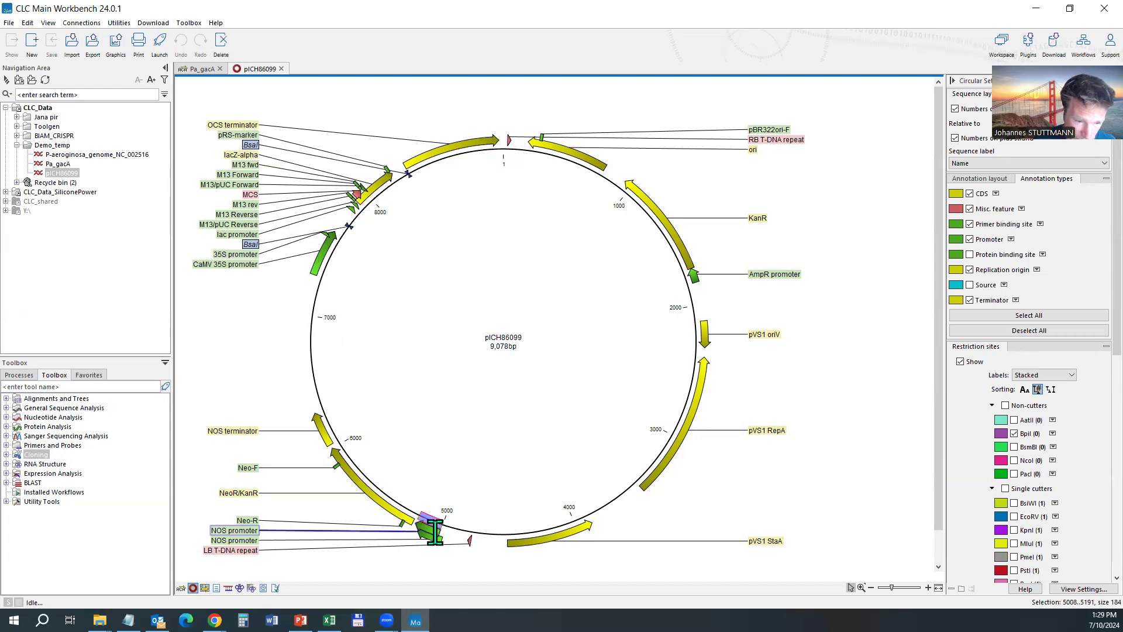
click(362, 483)
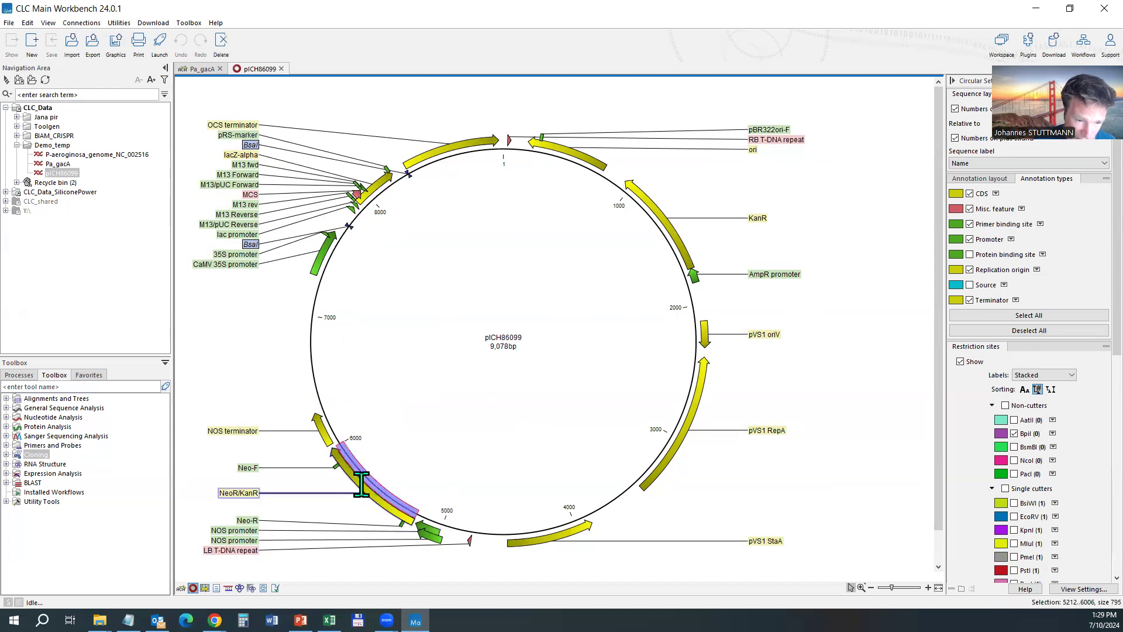
double_click(322, 432)
click(382, 497)
drag(448, 525, 313, 412)
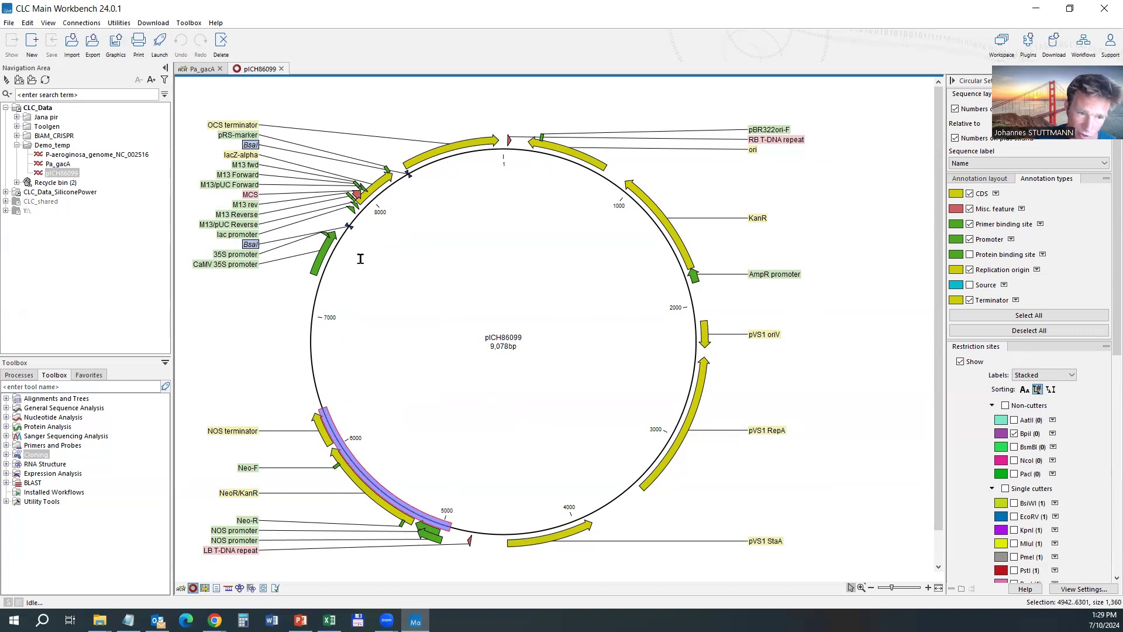
Inspect the expression cassette by selecting the CaMV 35S promoter, the BsaI fragment and the OCS terminator one after another
click(371, 276)
click(318, 258)
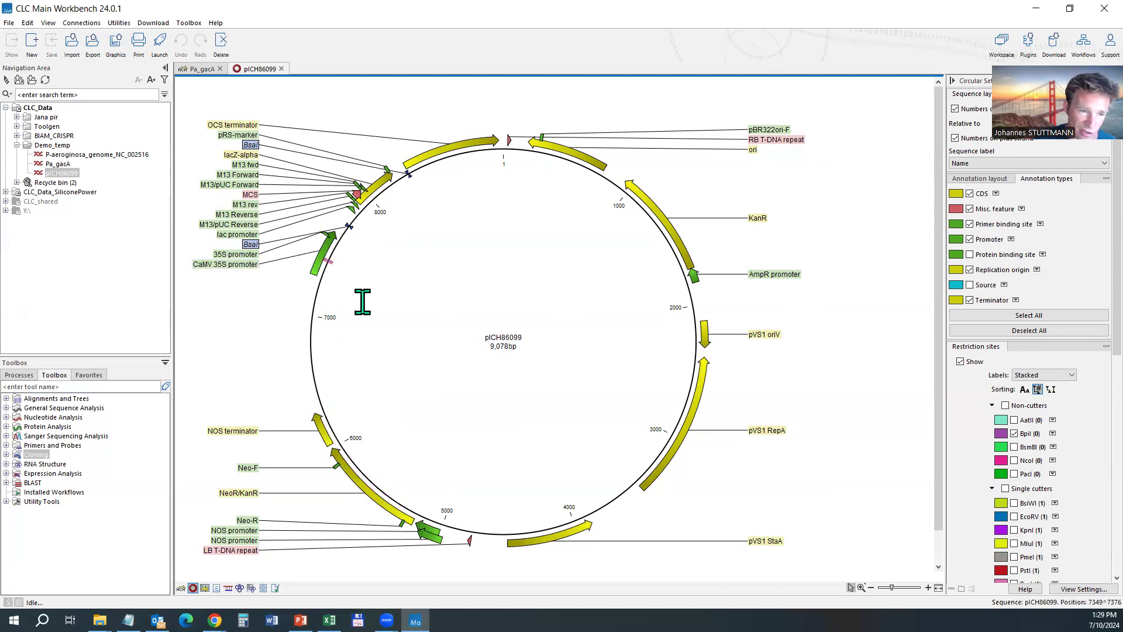
double_click(324, 250)
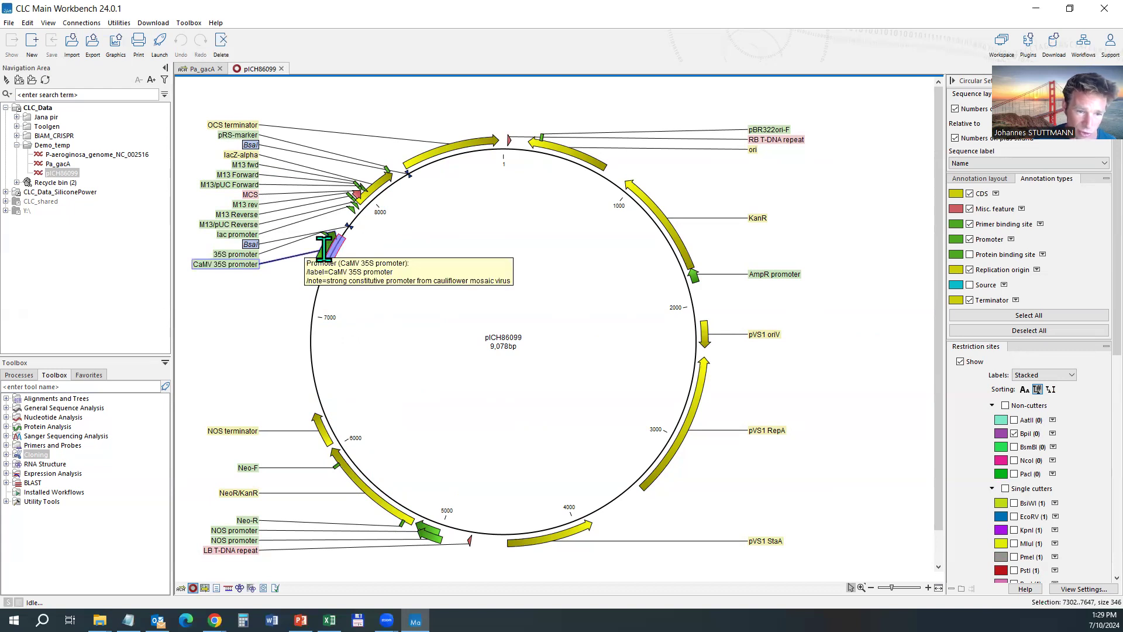
click(350, 253)
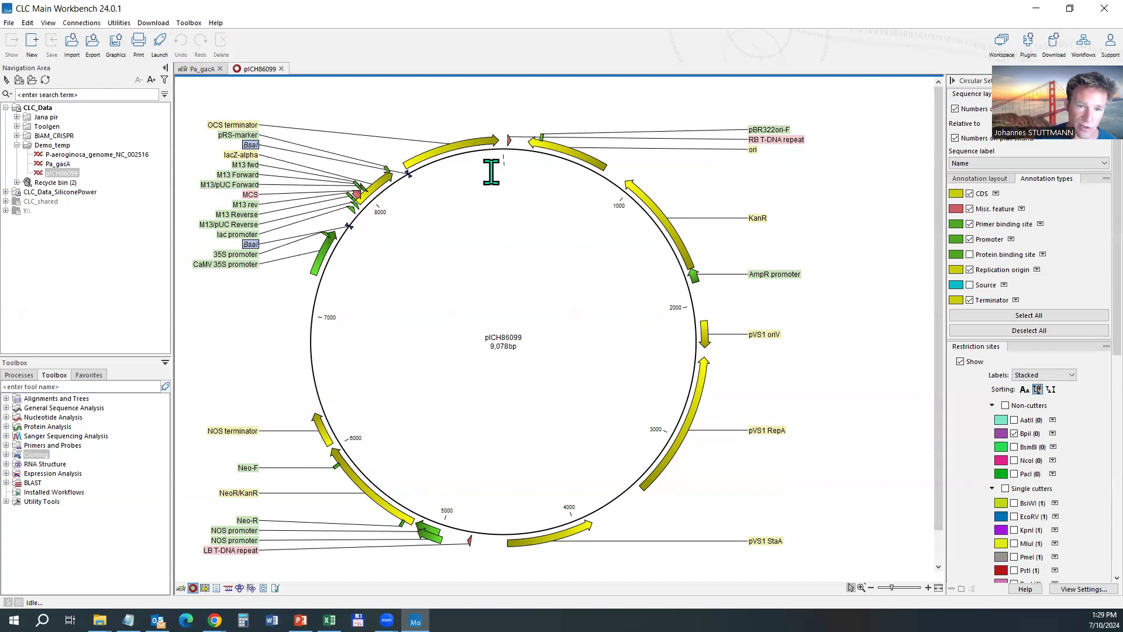
click(376, 199)
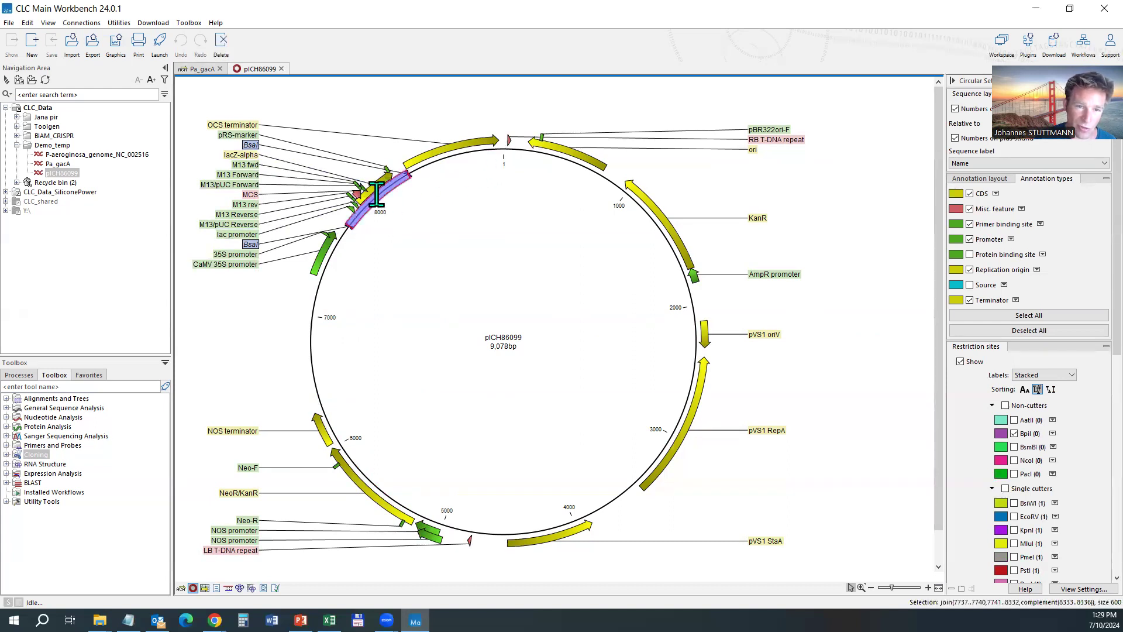
click(427, 154)
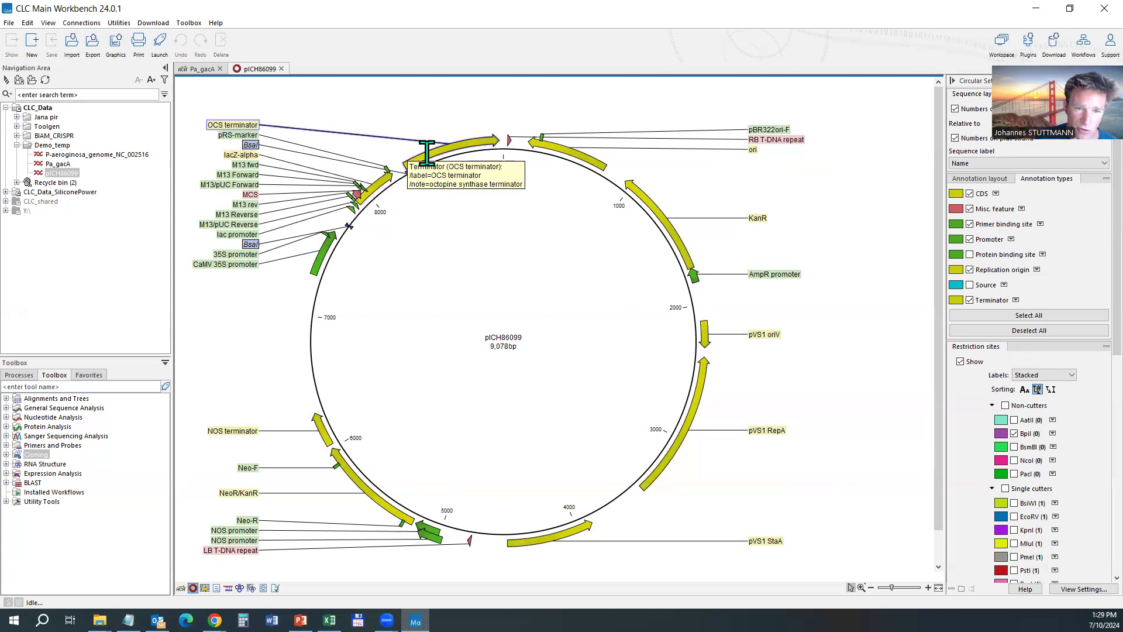
click(428, 154)
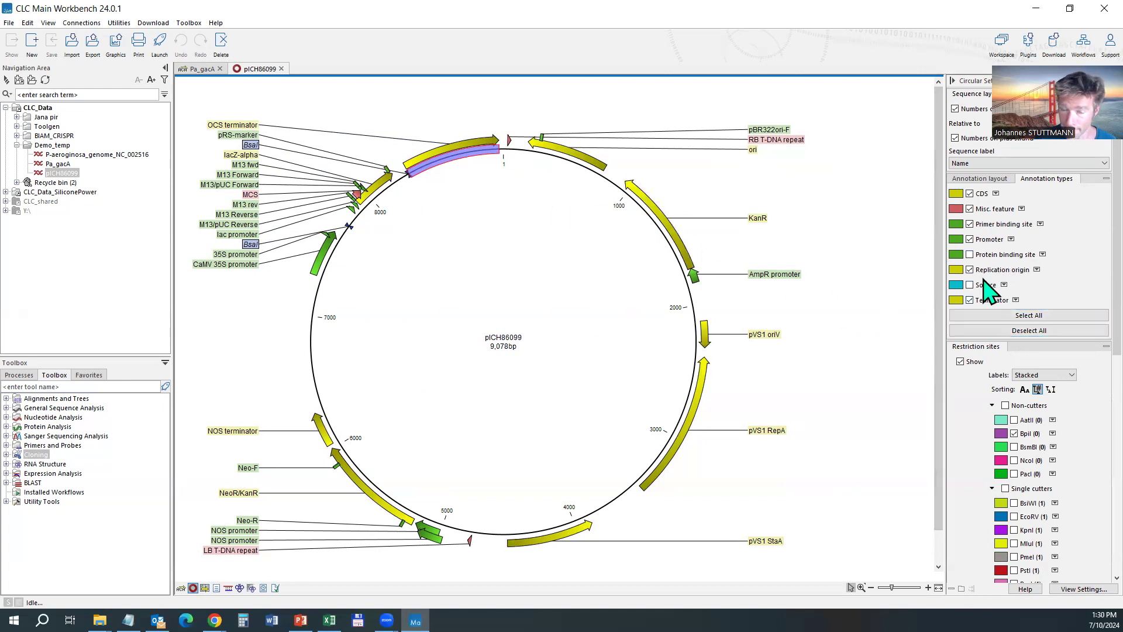
click(448, 243)
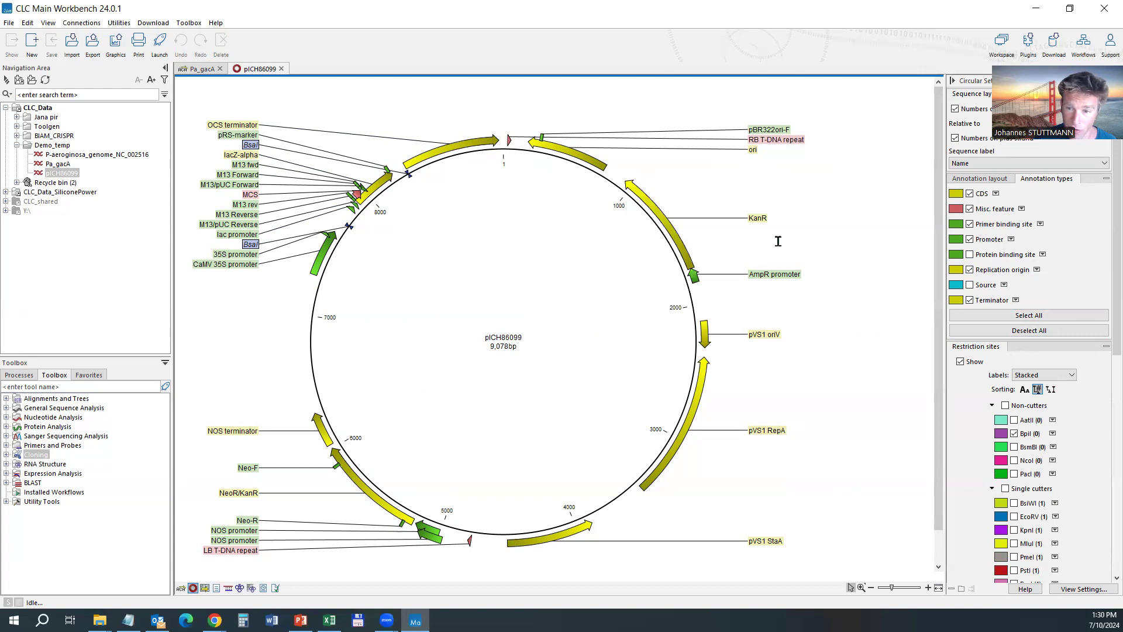
Select the KanR coding sequence in the plasmid backbone and read its annotation details
click(757, 218)
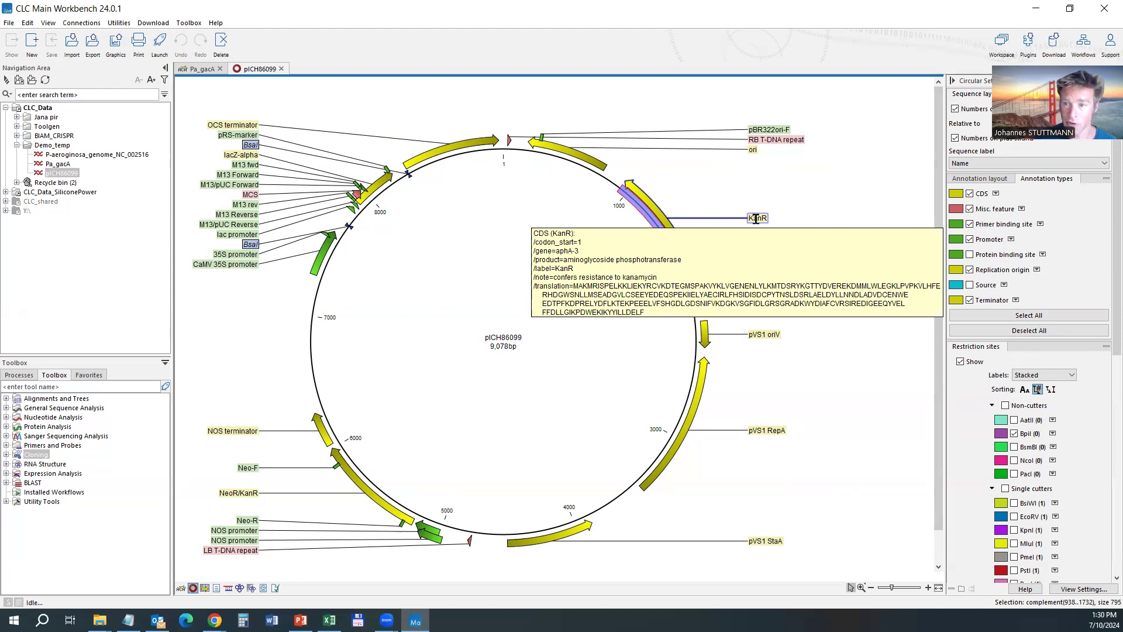
mouse_move(756, 218)
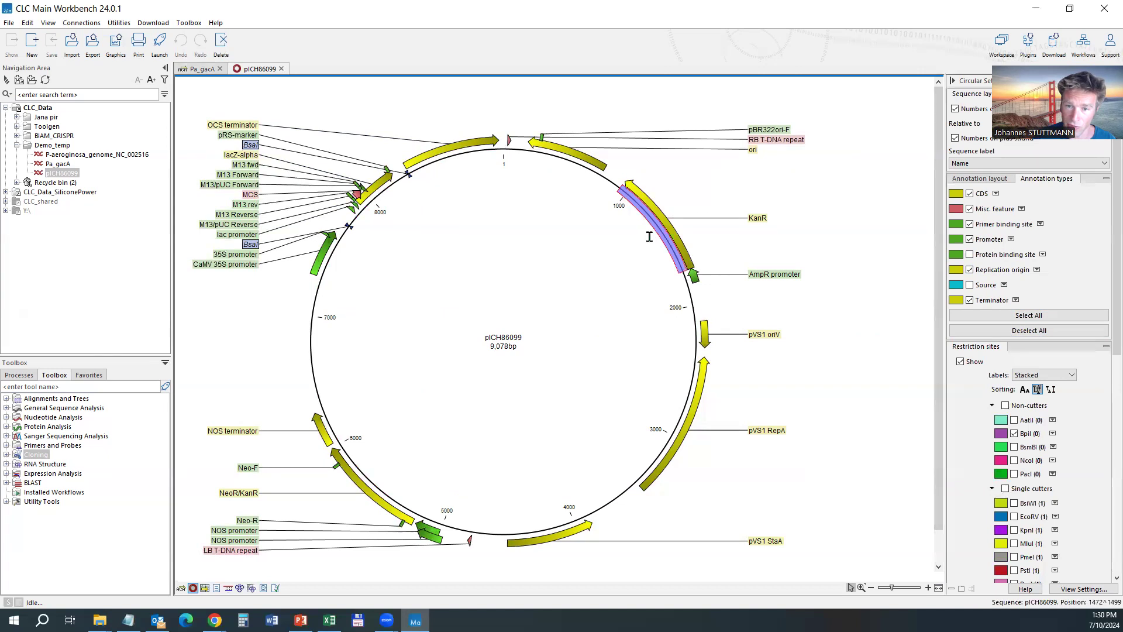
click(659, 215)
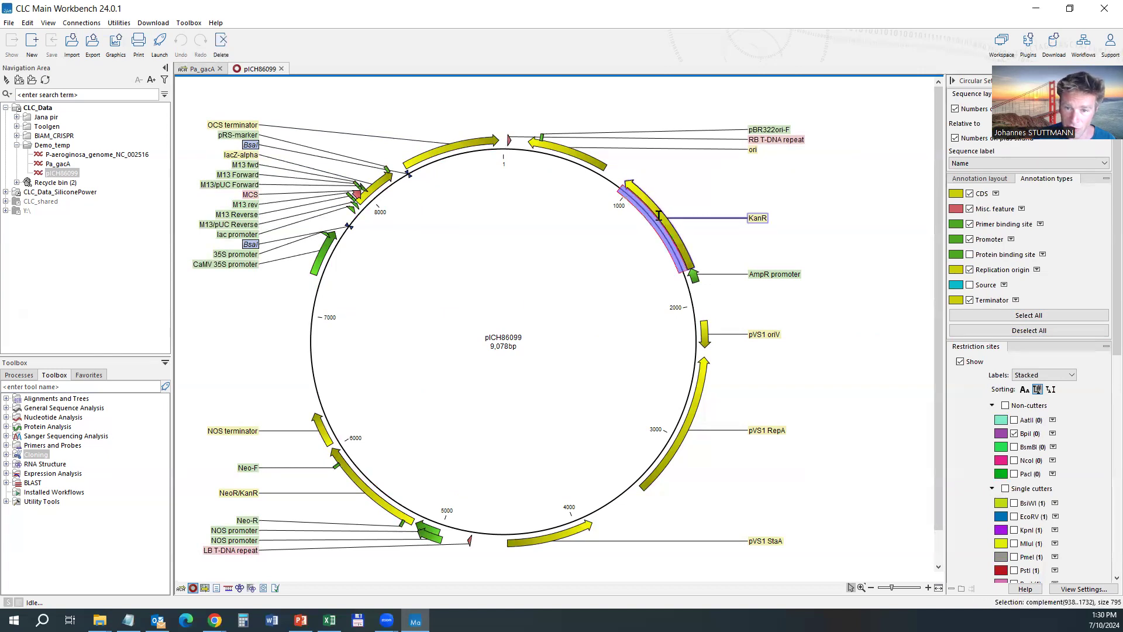
click(865, 302)
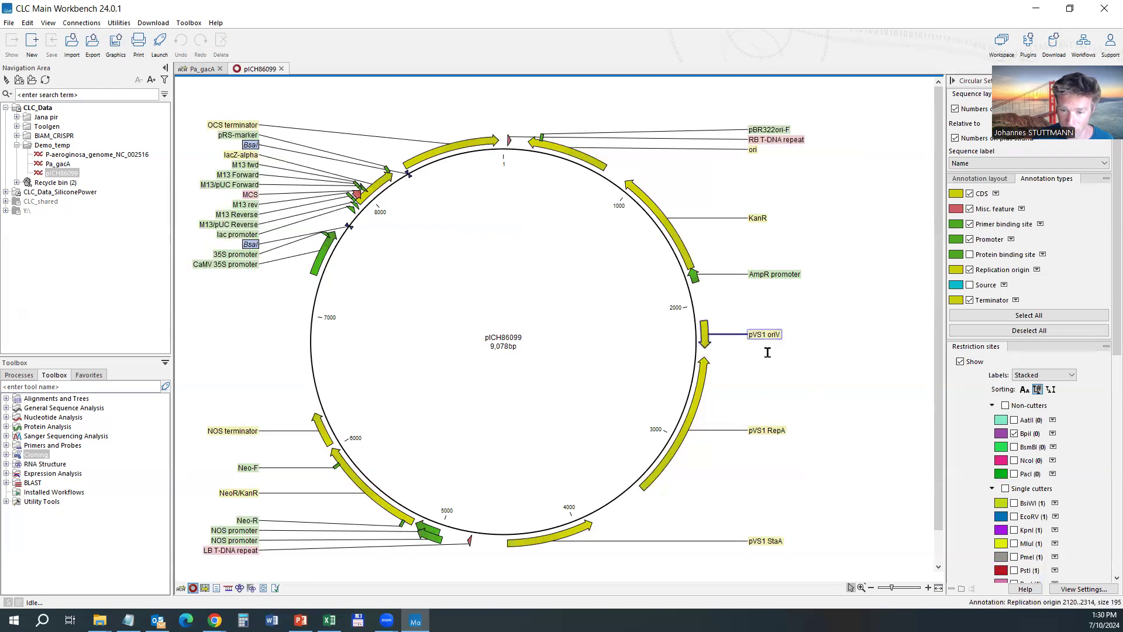
Inspect the pVS1 replication elements in the backbone by selecting pVS1 RepA, pVS1 oriV and pVS1 StaA
click(766, 431)
click(763, 335)
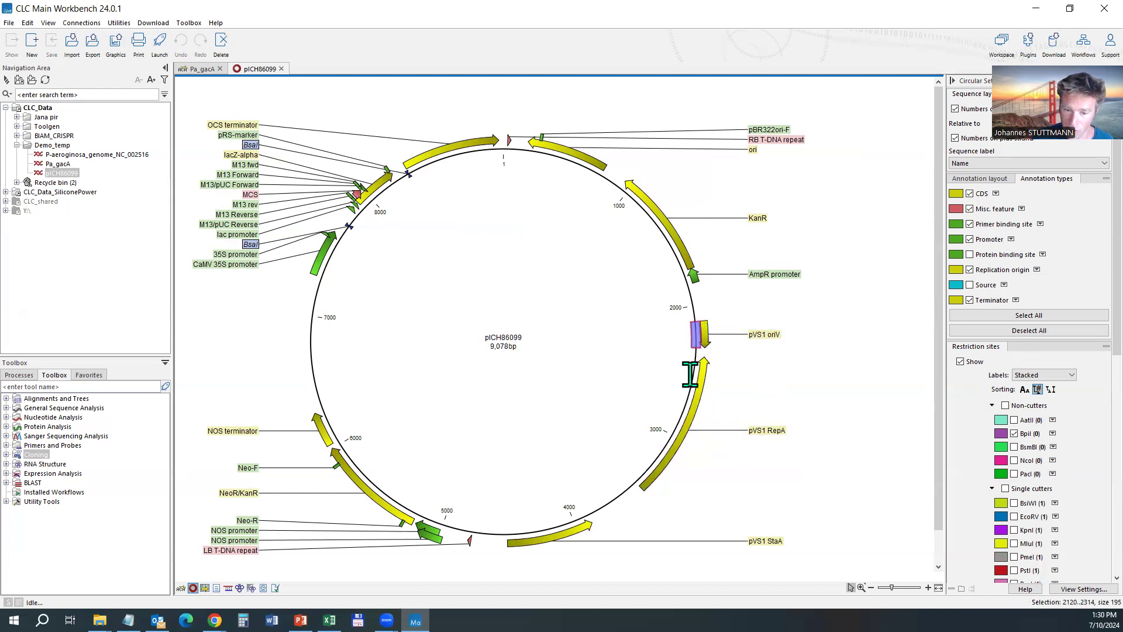
scroll(662, 446, down, 1)
click(766, 505)
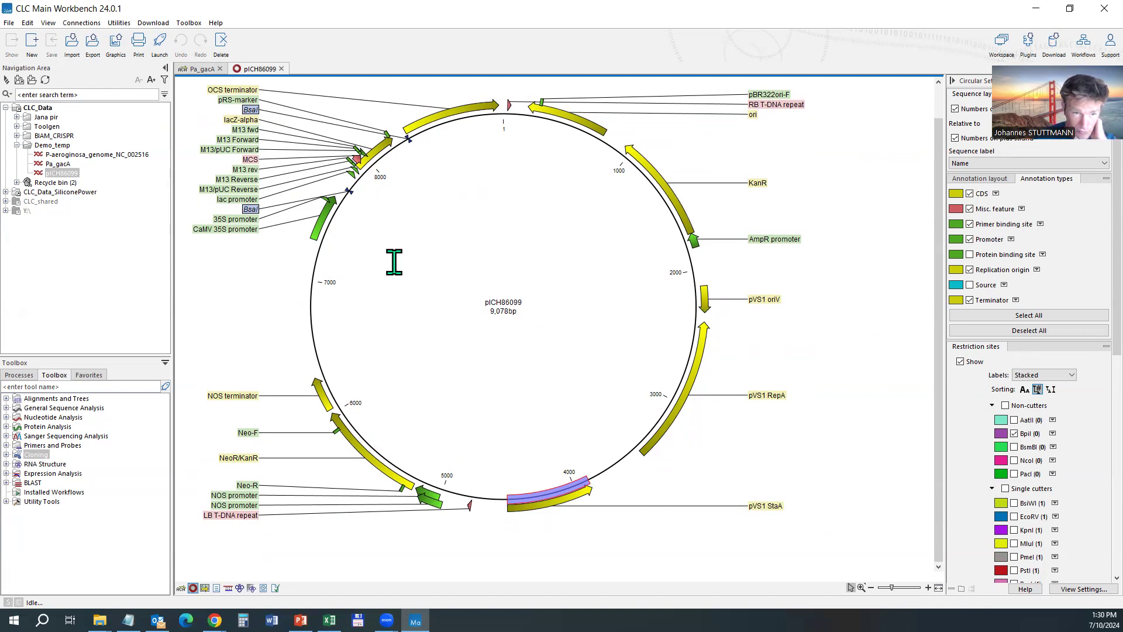
scroll(372, 181, up, 1)
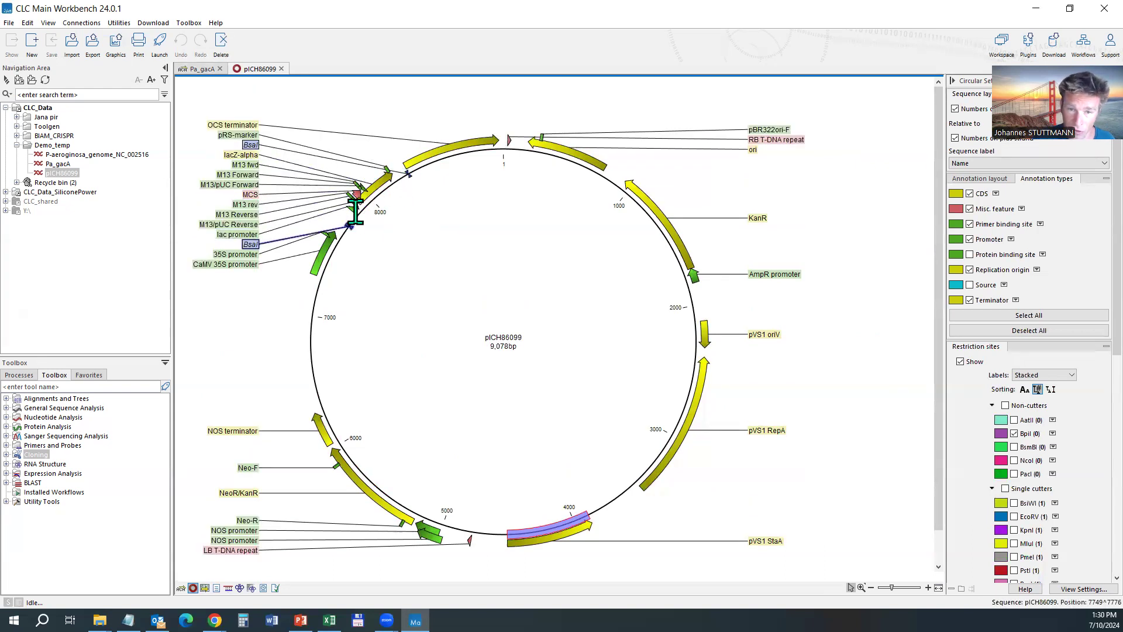
scroll(392, 202, up, 5)
scroll(398, 206, up, 1)
scroll(459, 251, down, 2)
scroll(460, 252, up, 2)
scroll(460, 252, down, 2)
scroll(460, 252, up, 2)
scroll(460, 252, down, 2)
scroll(459, 251, up, 2)
scroll(460, 252, down, 3)
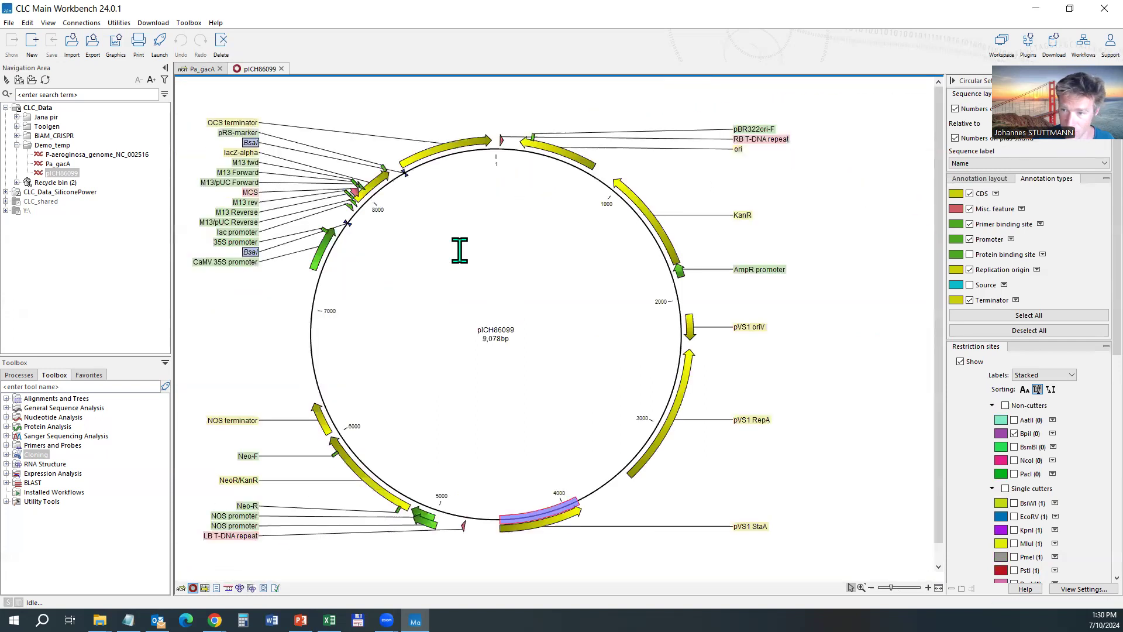
scroll(460, 251, down, 1)
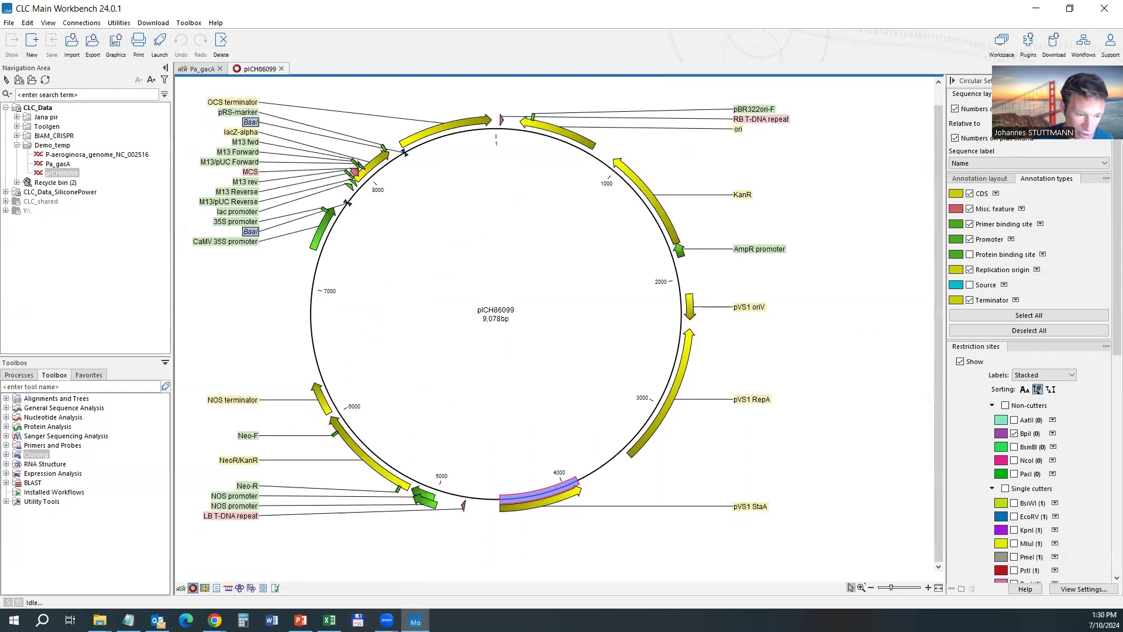
Show the plasmid as a linear sequence at the BsaI site downstream of the CaMV 35S promoter and select its recognition sequence
drag(366, 205, 344, 209)
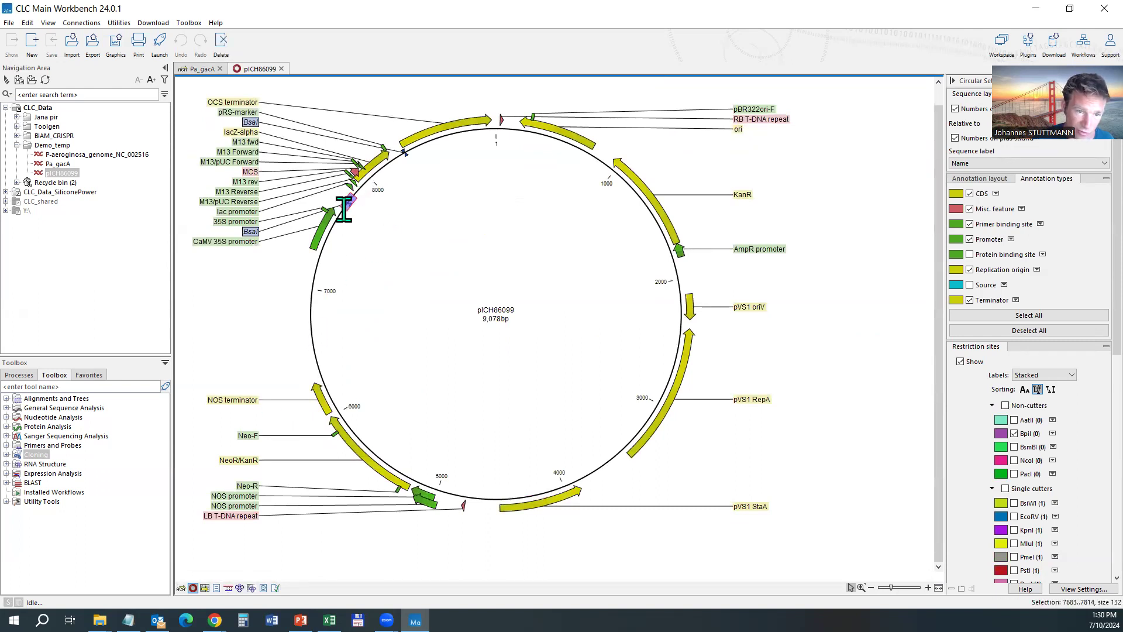
click(181, 588)
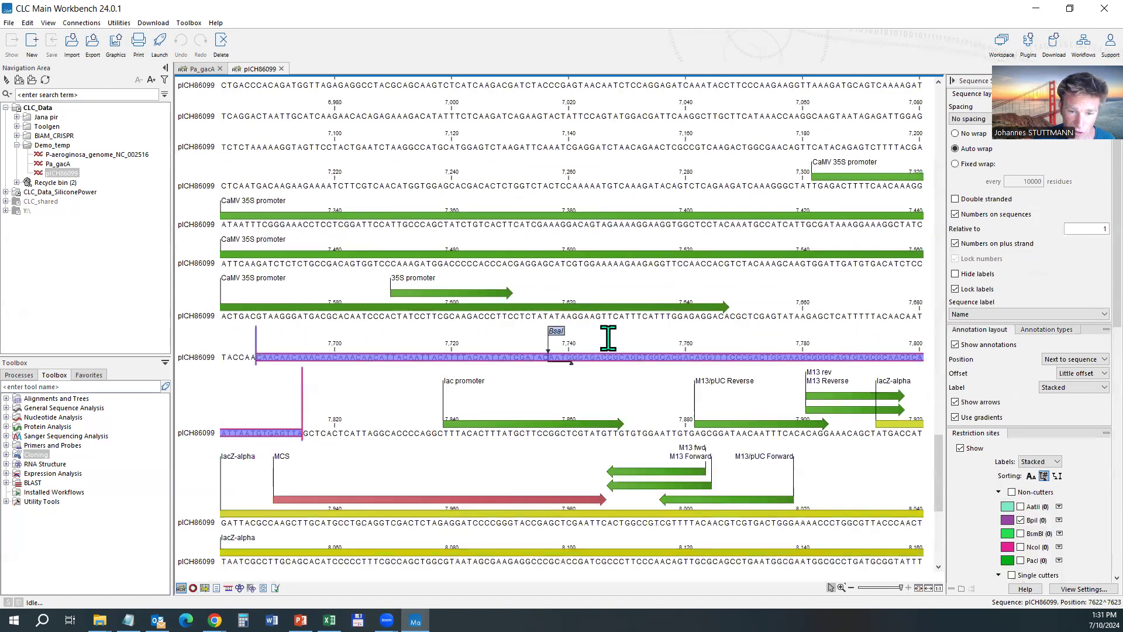
click(605, 356)
double_click(557, 332)
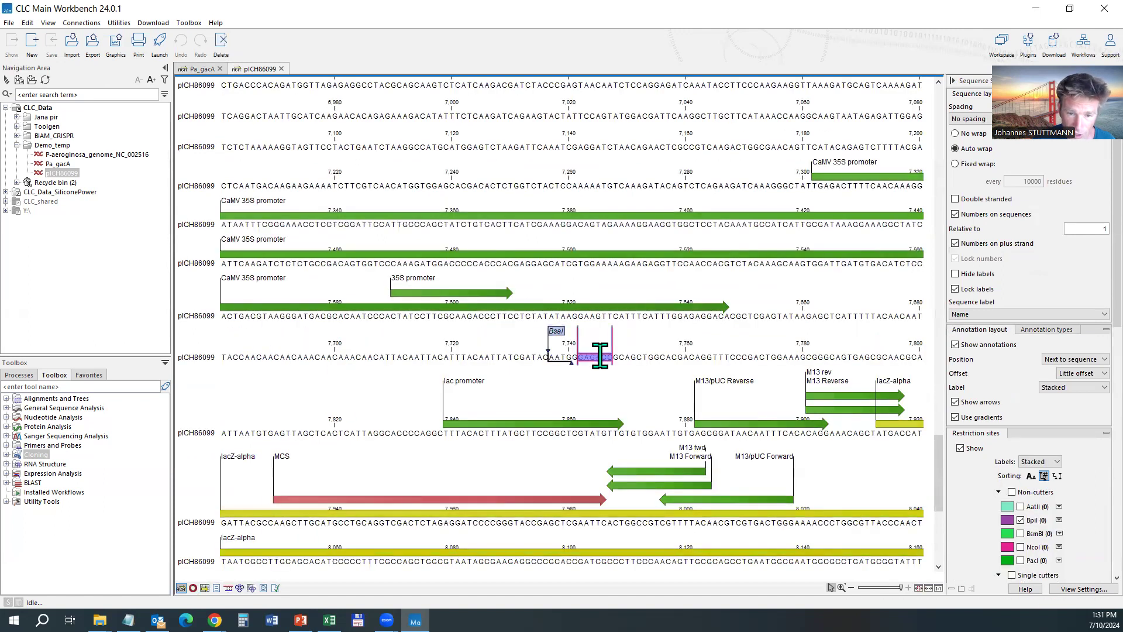
click(600, 355)
double_click(556, 331)
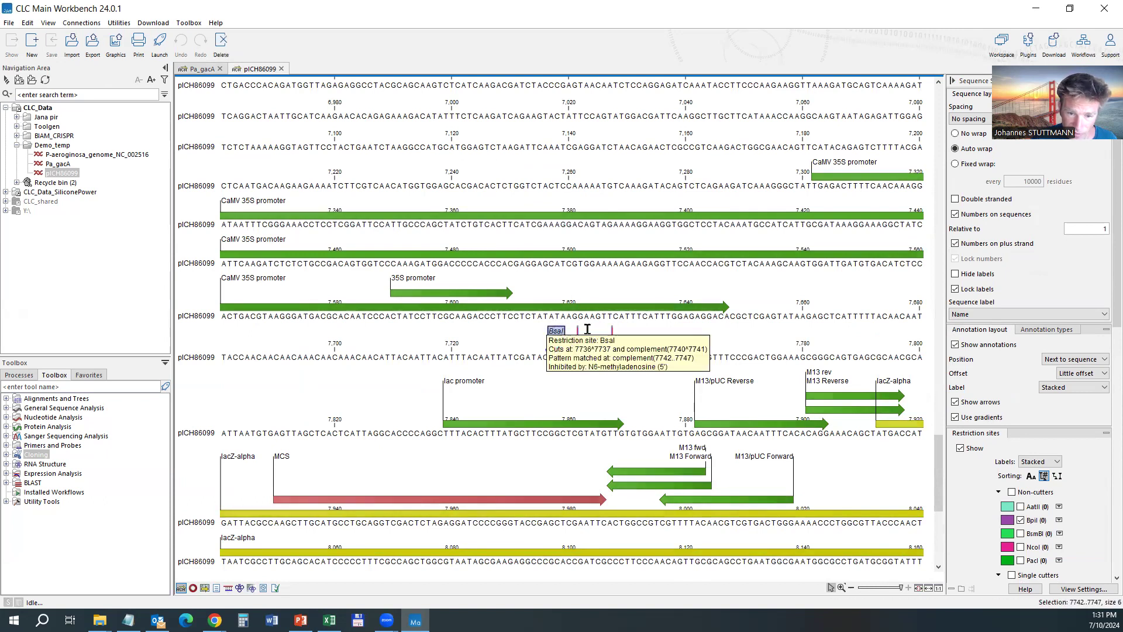
Compare the recognition sequences and orientation of the two BsaI sites flanking the lacZ-alpha region by selecting both
scroll(602, 356, down, 3)
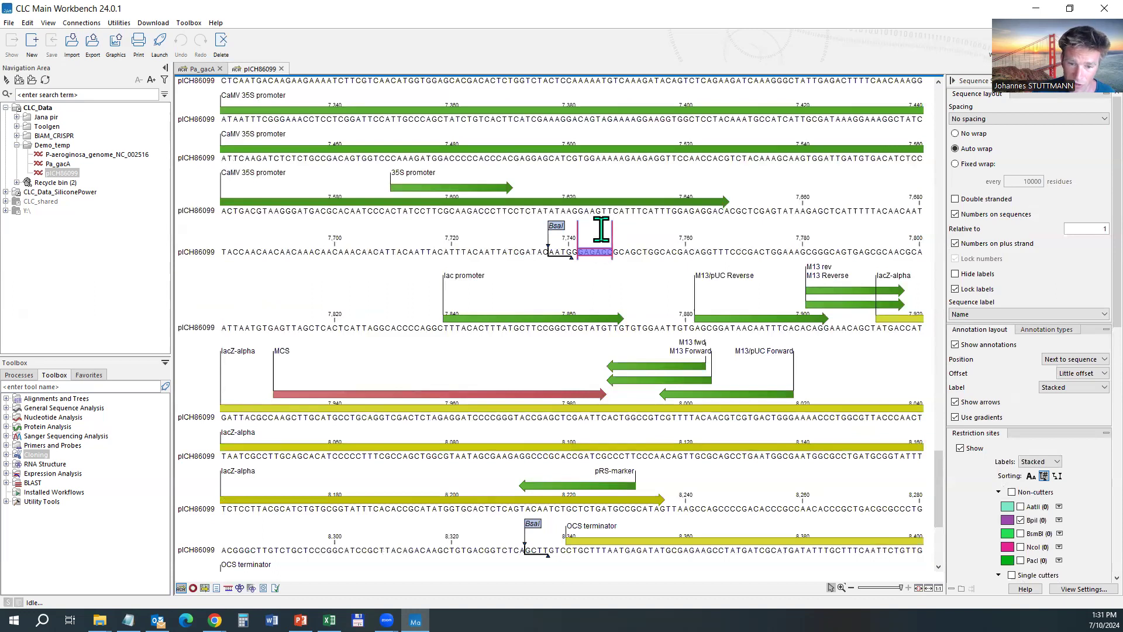
scroll(591, 225, down, 1)
click(581, 196)
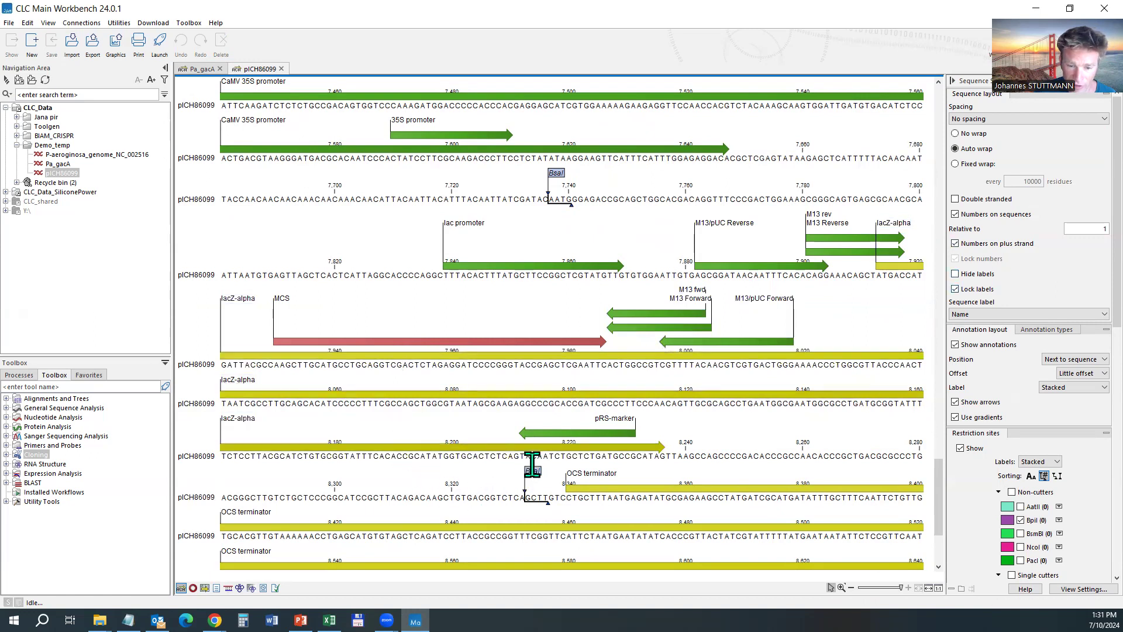
click(556, 174)
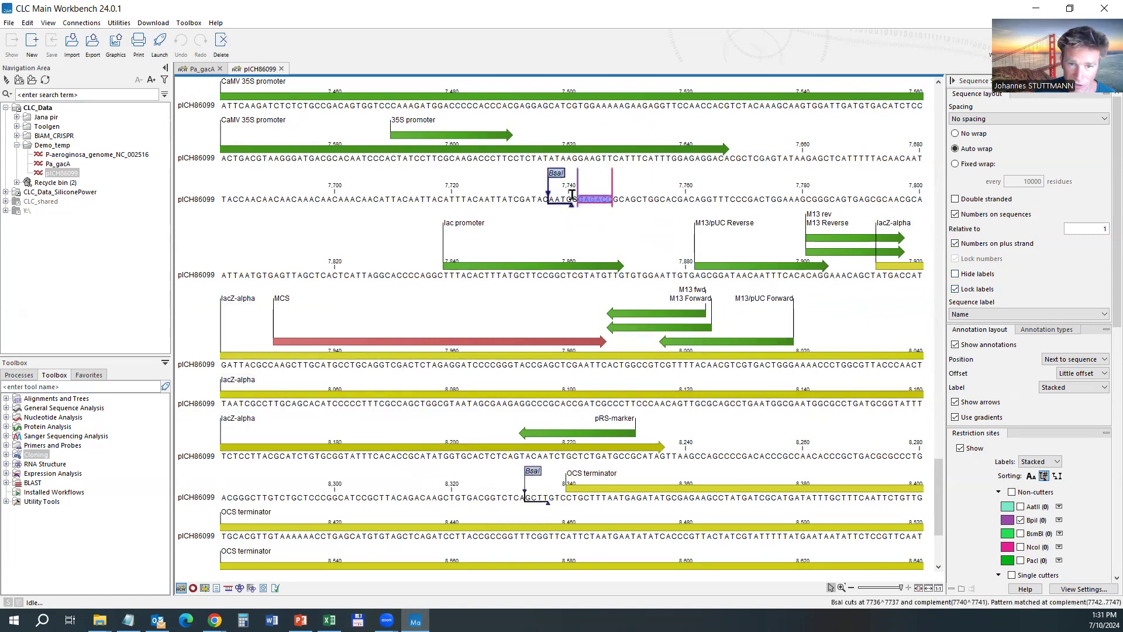
click(532, 471)
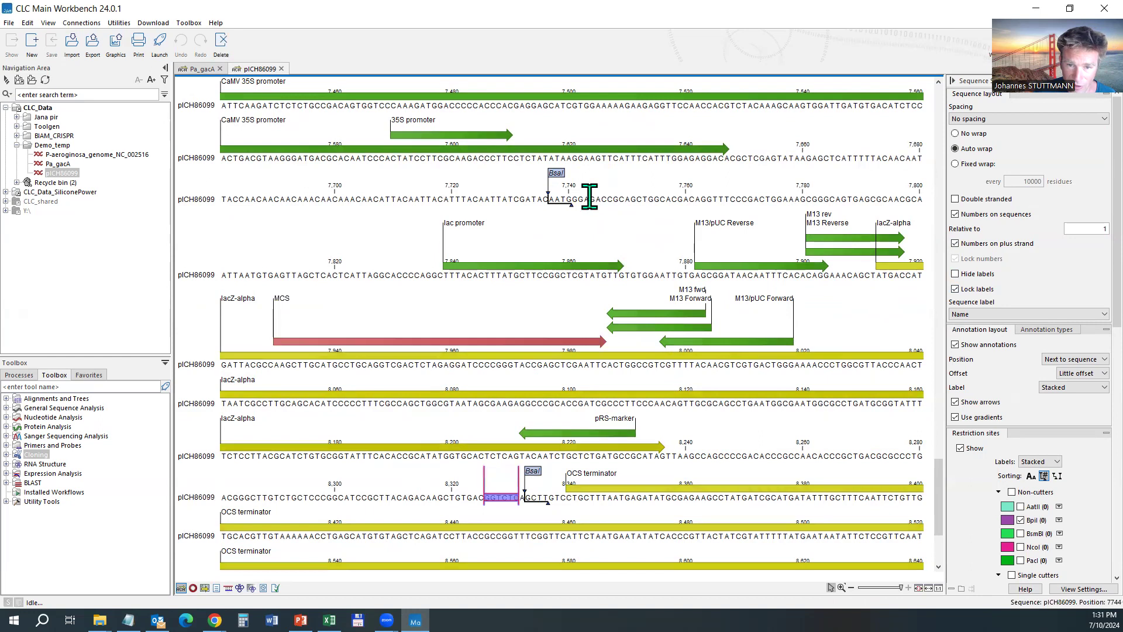
drag(577, 199, 613, 199)
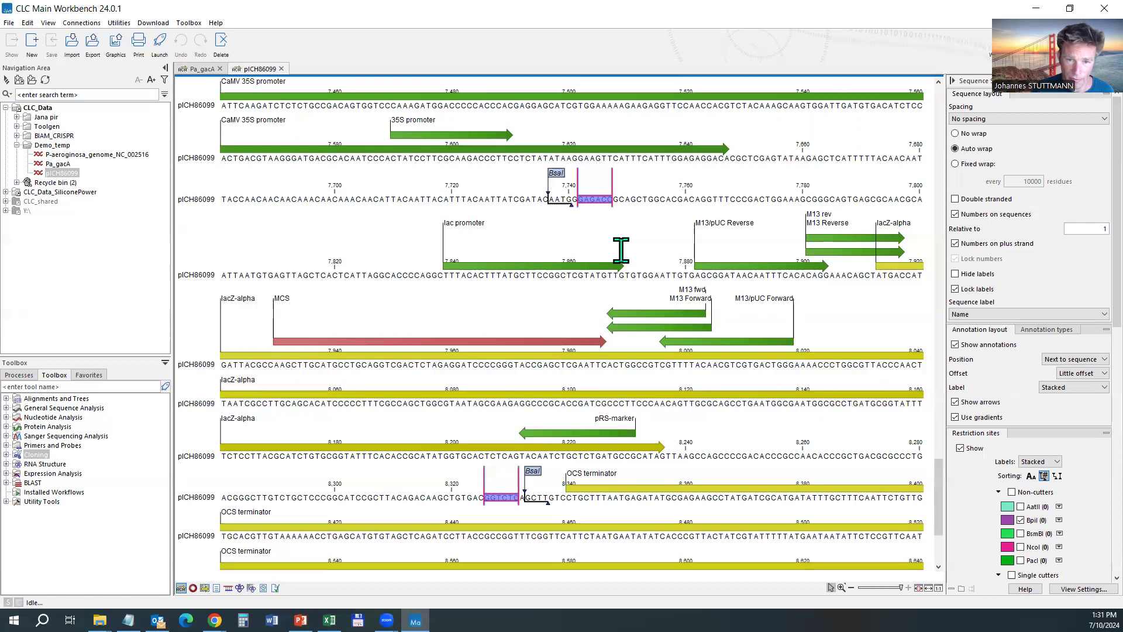
click(583, 182)
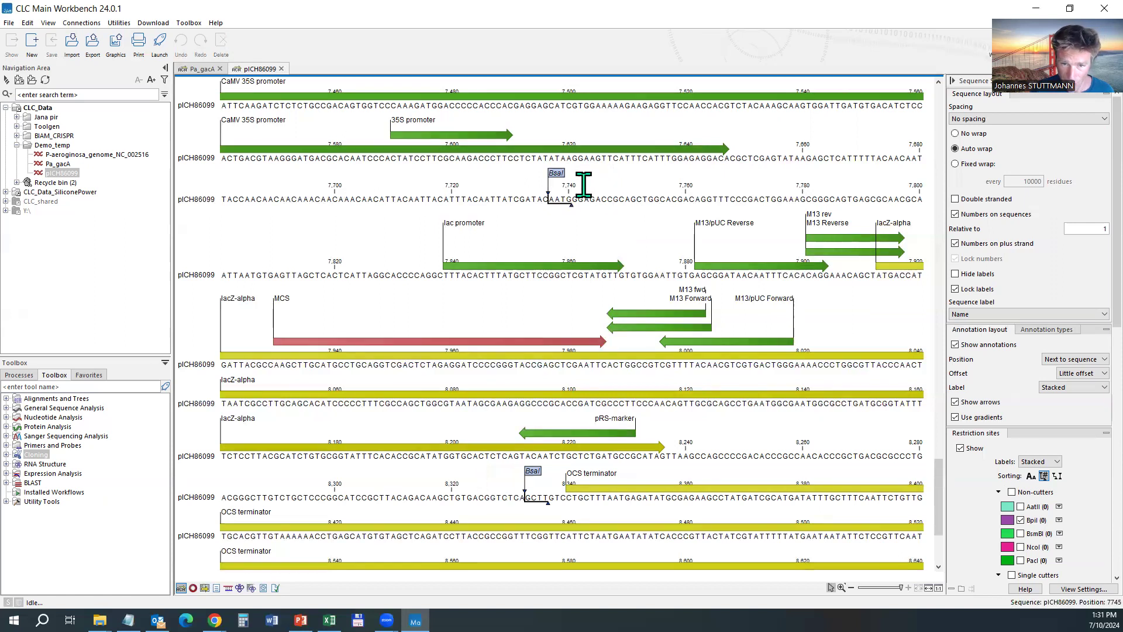
Examine the BsaI cut site after the CaMV 35S promoter and select its four-base AATG overhang
click(556, 174)
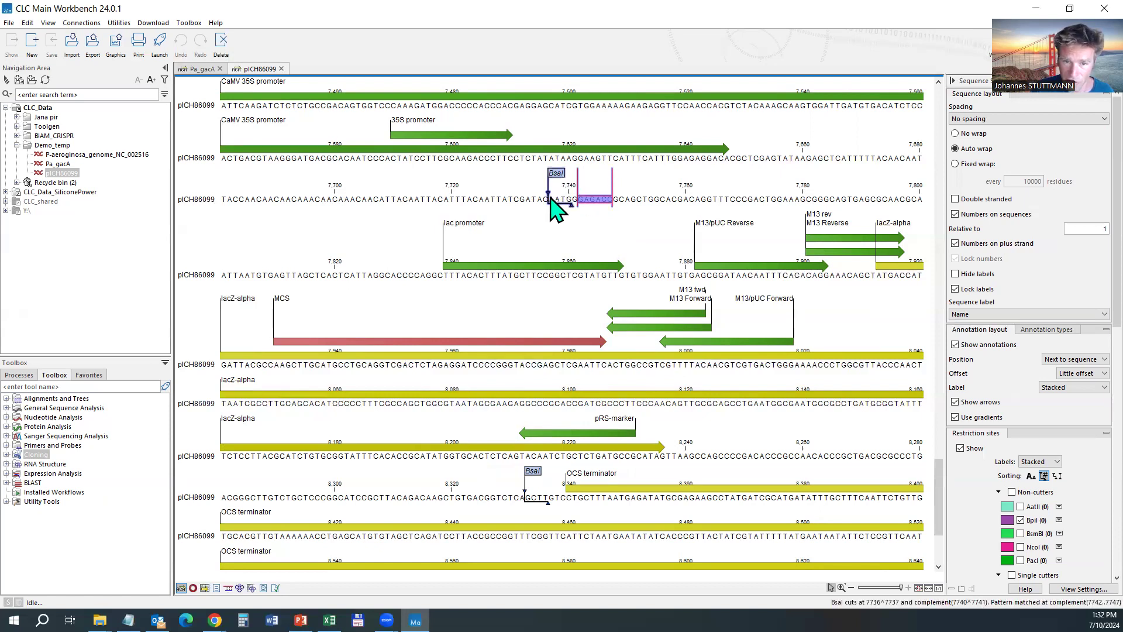
drag(548, 200, 572, 199)
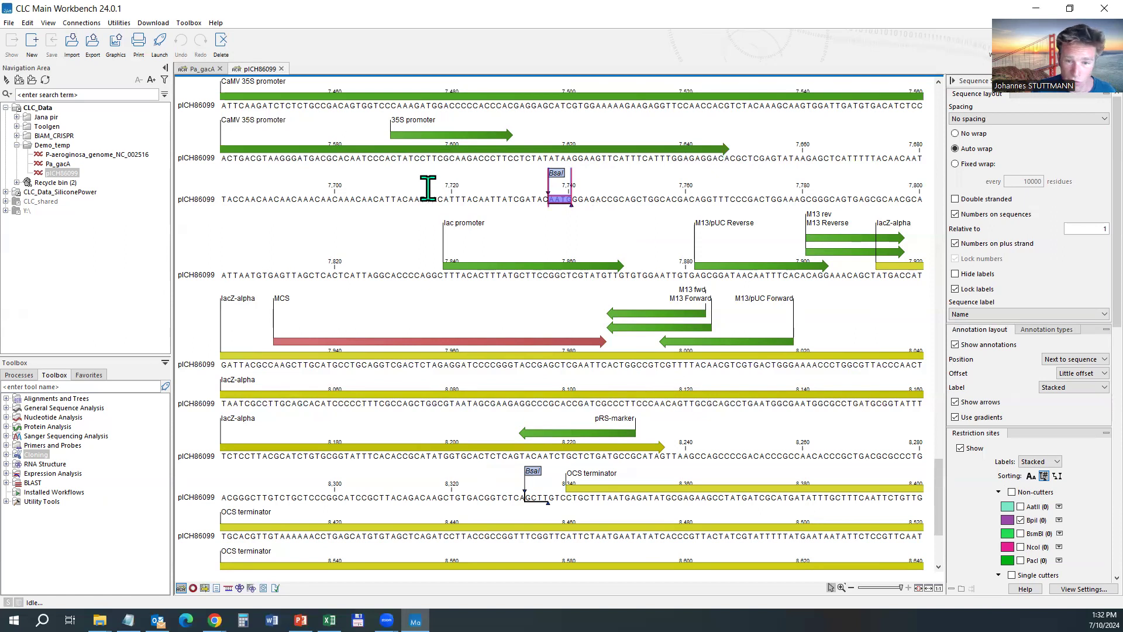
click(563, 208)
drag(550, 199, 579, 197)
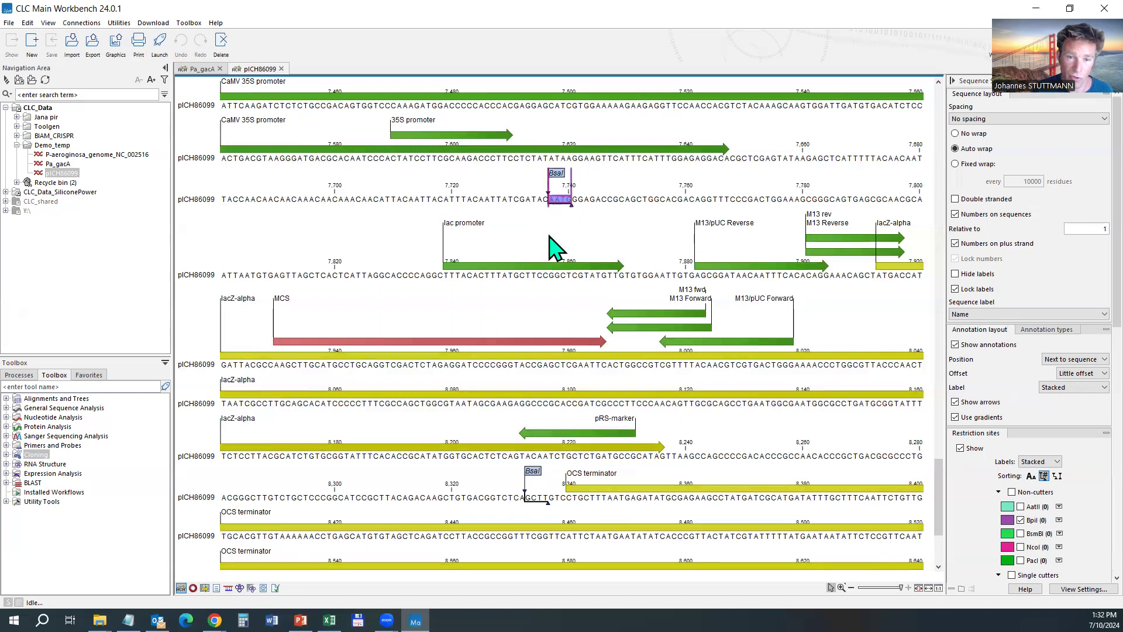
In the Pa_gacA sequence, change the first base of the gacA start codon to A so the codon reads ATG
click(206, 71)
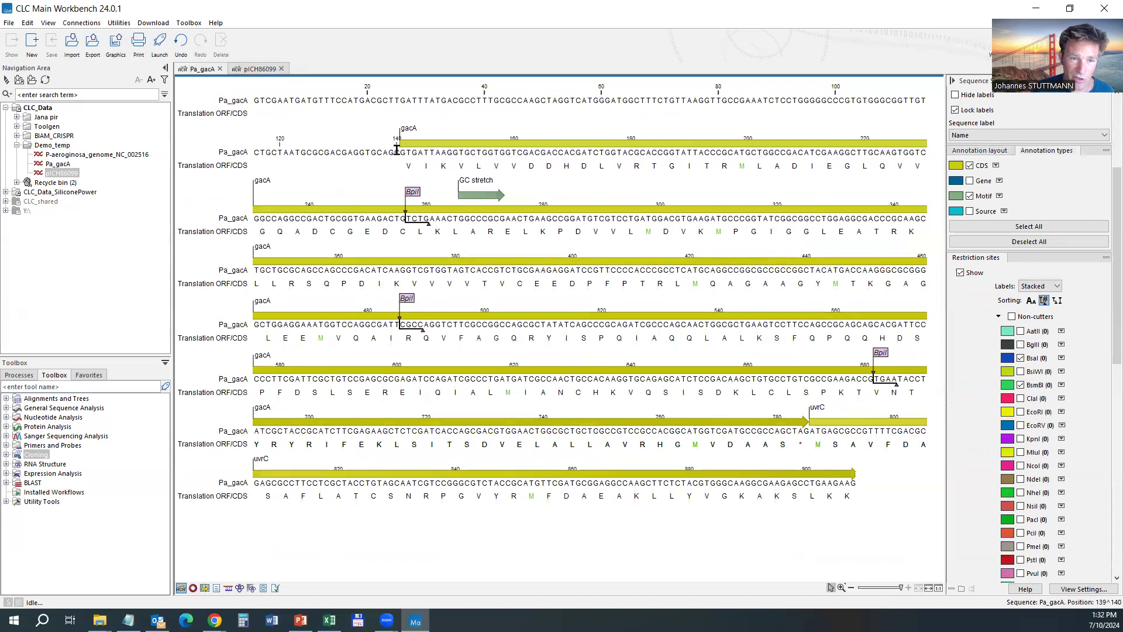
drag(399, 152, 417, 152)
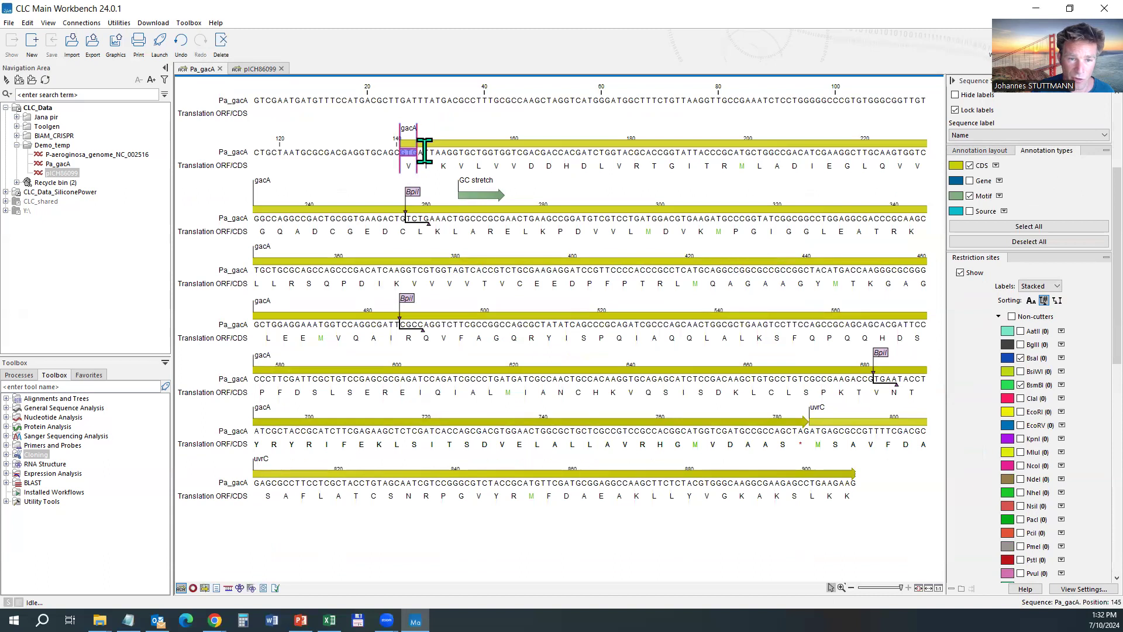
drag(416, 152, 398, 154)
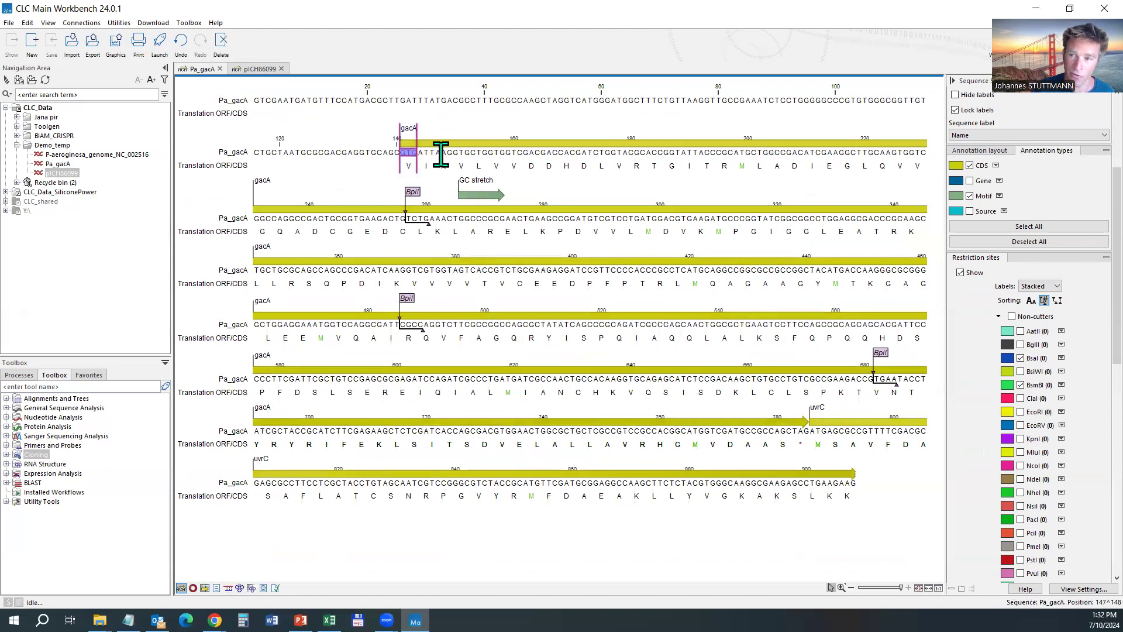
click(422, 153)
drag(401, 153, 408, 154)
text(A)
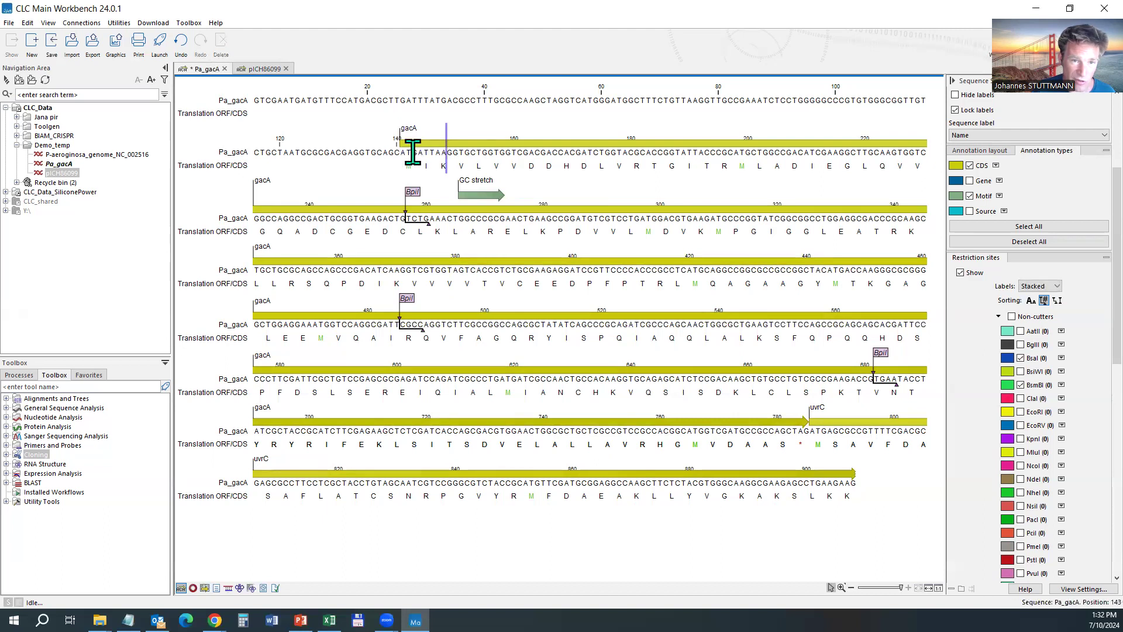
drag(422, 152, 400, 152)
click(447, 154)
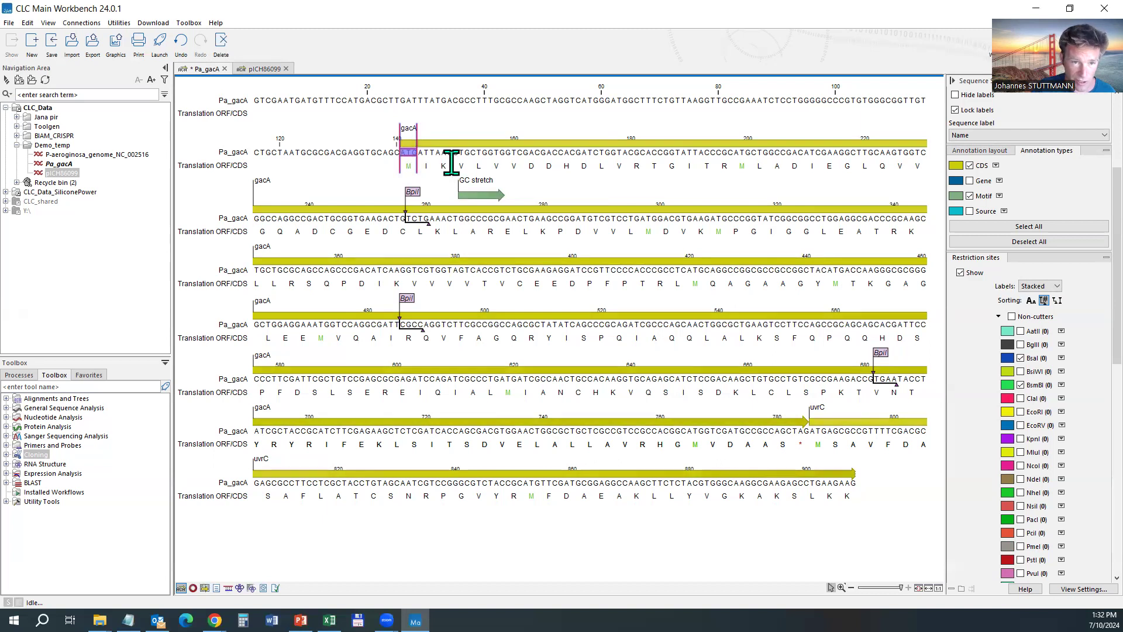
Change the base directly before the gacA start codon to a and delete all sequence upstream of that base
click(398, 153)
drag(399, 151, 396, 151)
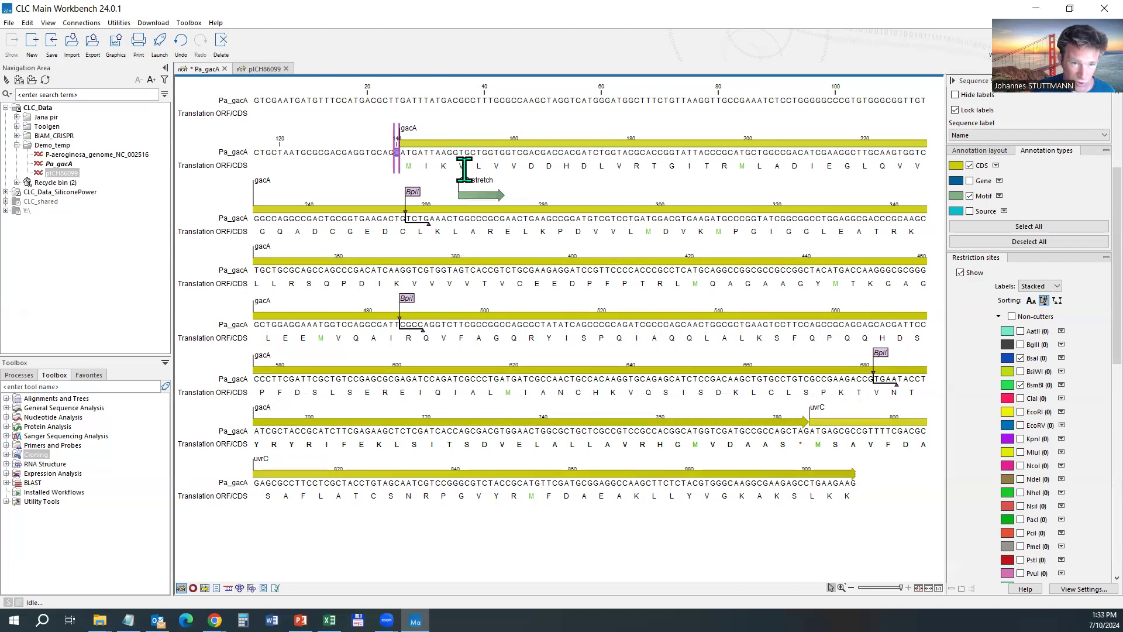
drag(394, 151, 251, 101)
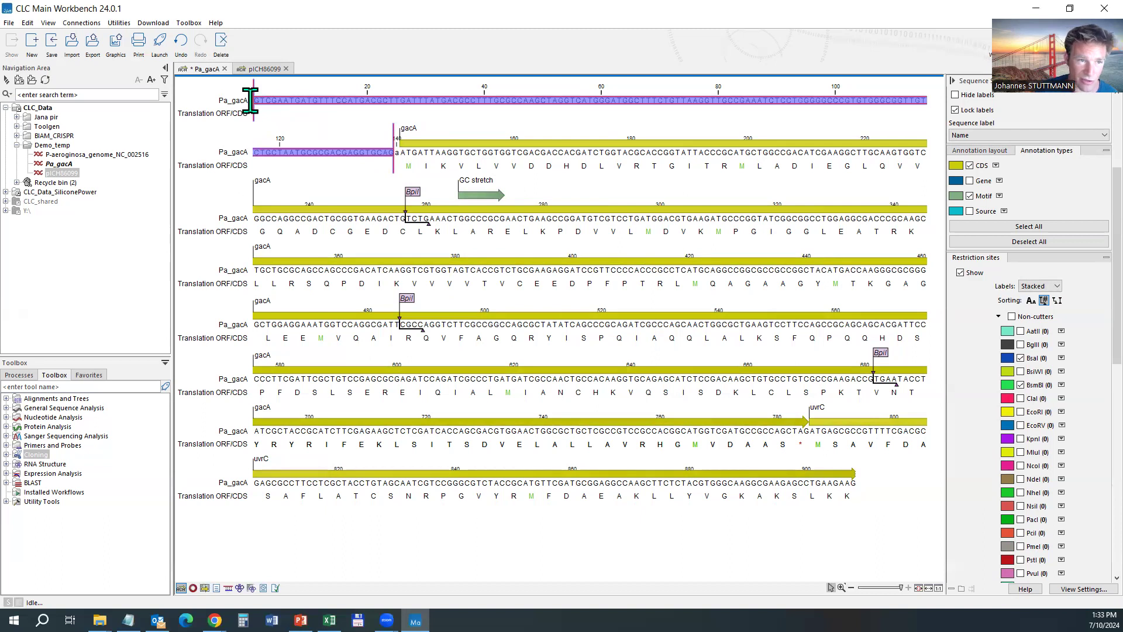
key(Delete)
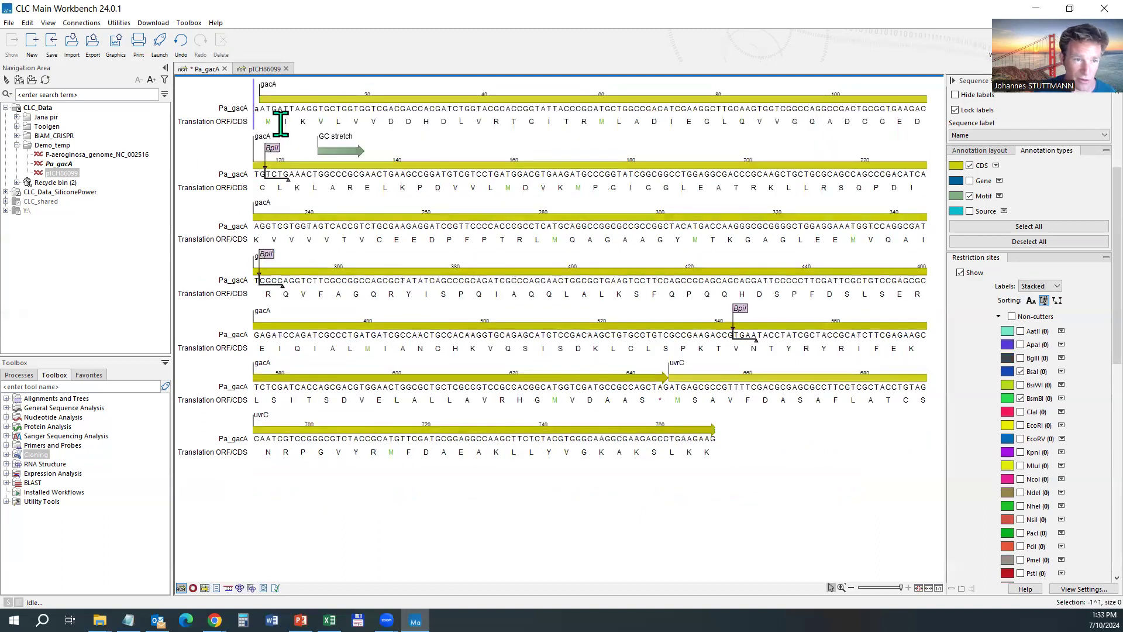
Replace the single base before gacA with ttGGTCTCaa to add a BsaI site in front of the gene
click(256, 108)
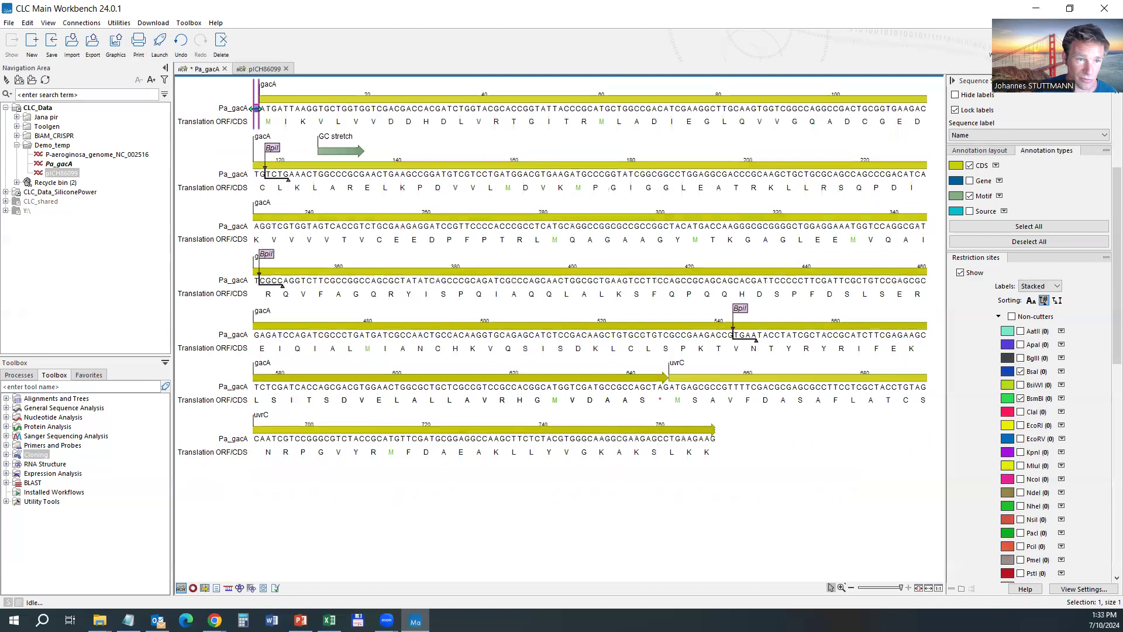
right_click(256, 109)
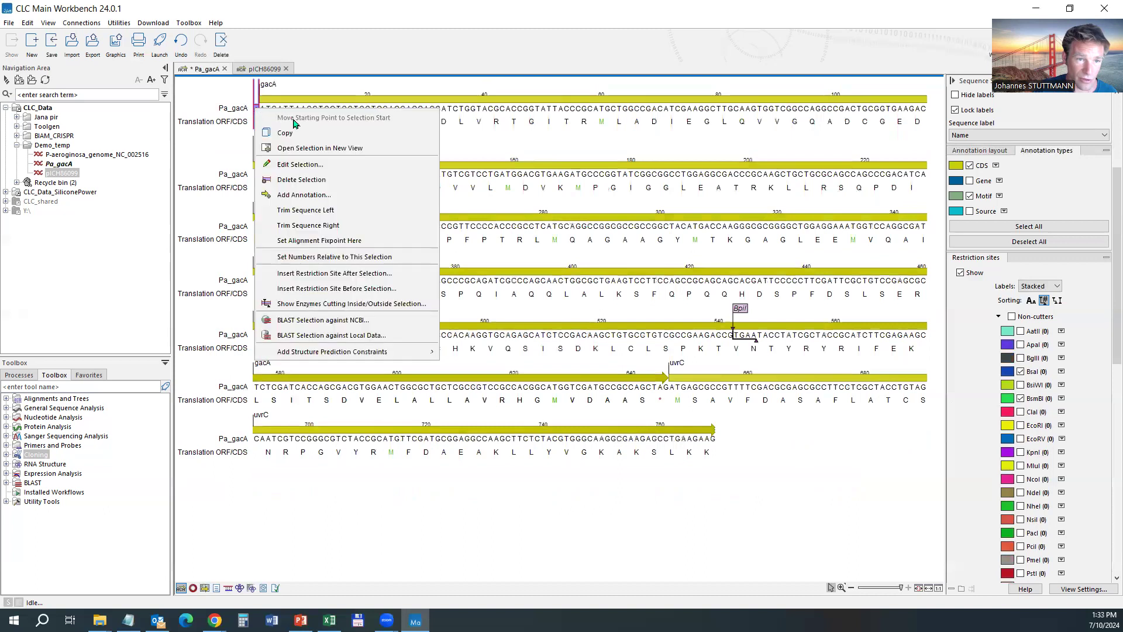
click(314, 167)
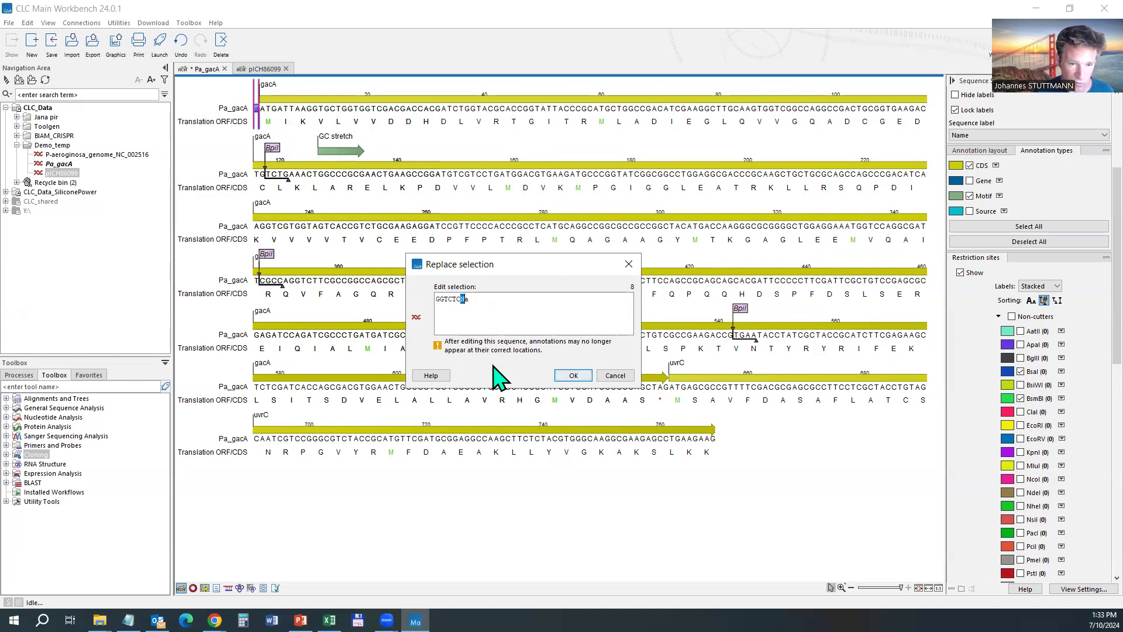
text(a)
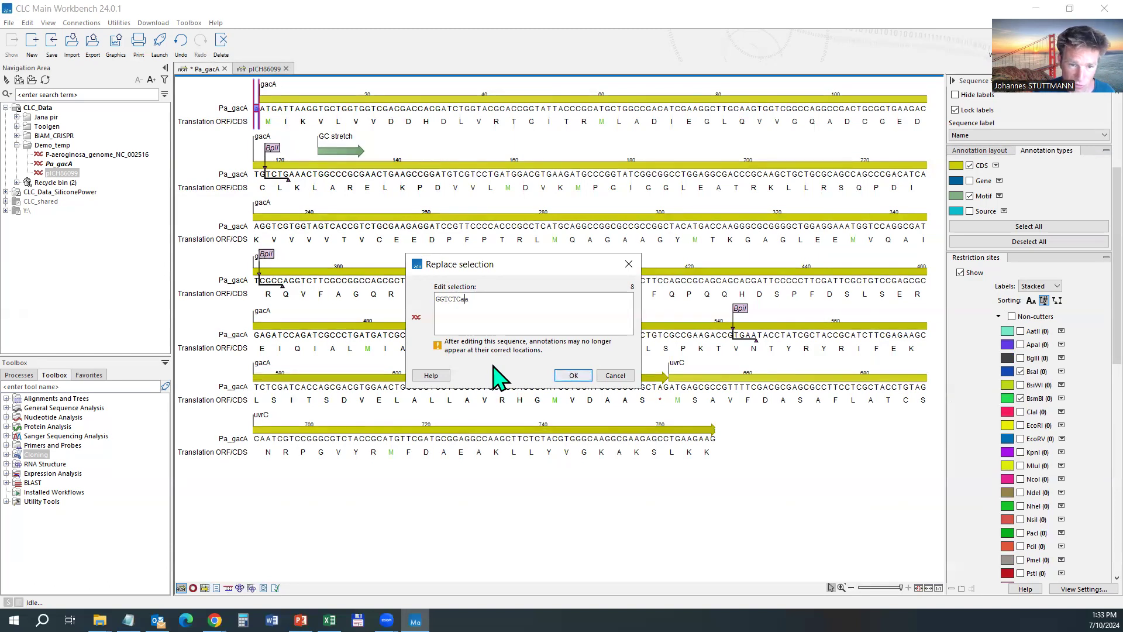
key(shift+Right)
key(Left)
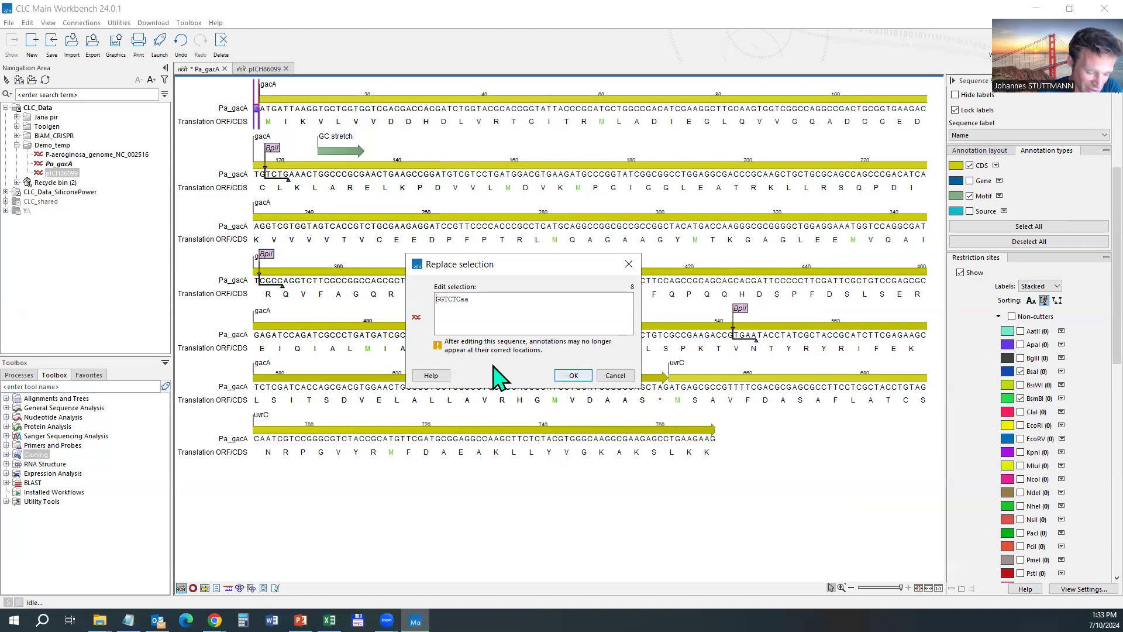
text(tt)
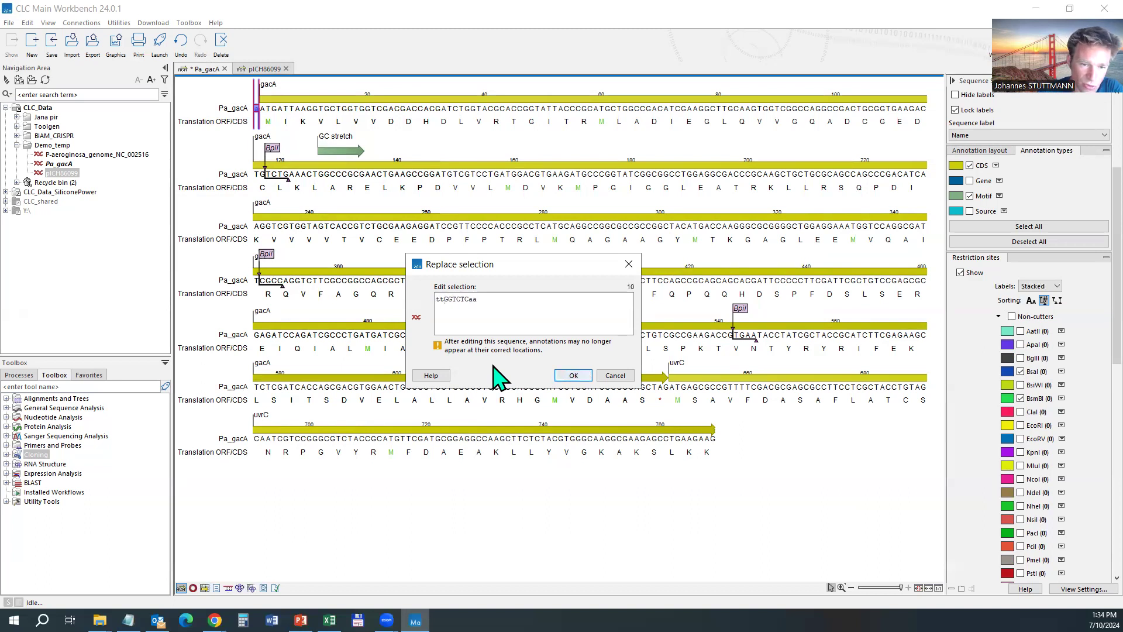
click(570, 377)
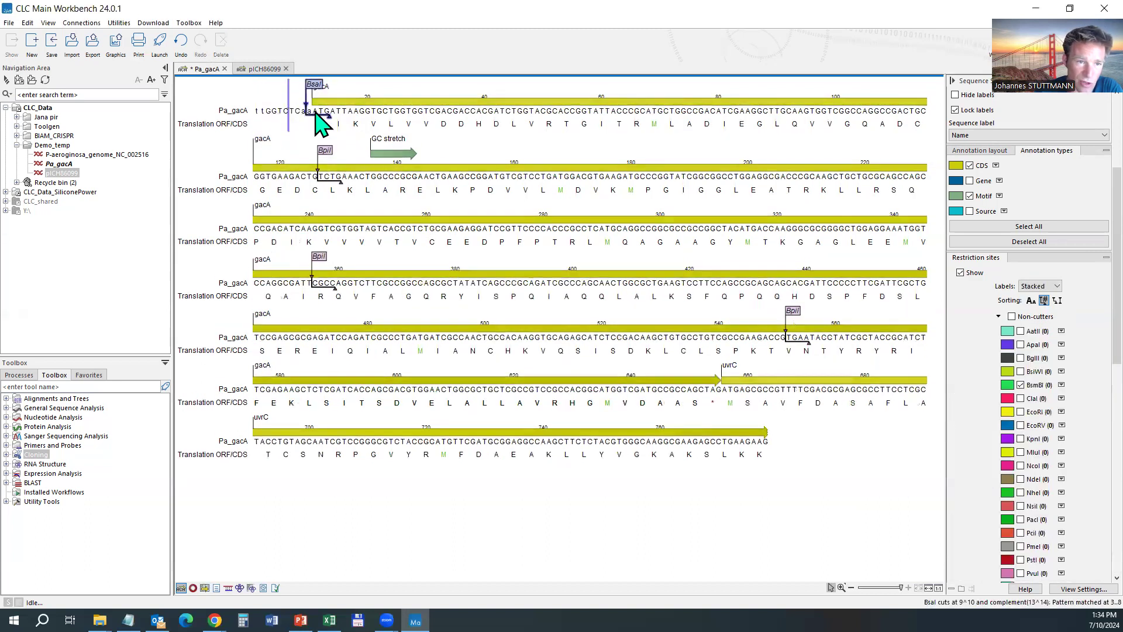
Compare the new BsaI tail in front of gacA with the matching AATG overhang in pICH86099
drag(314, 109, 252, 113)
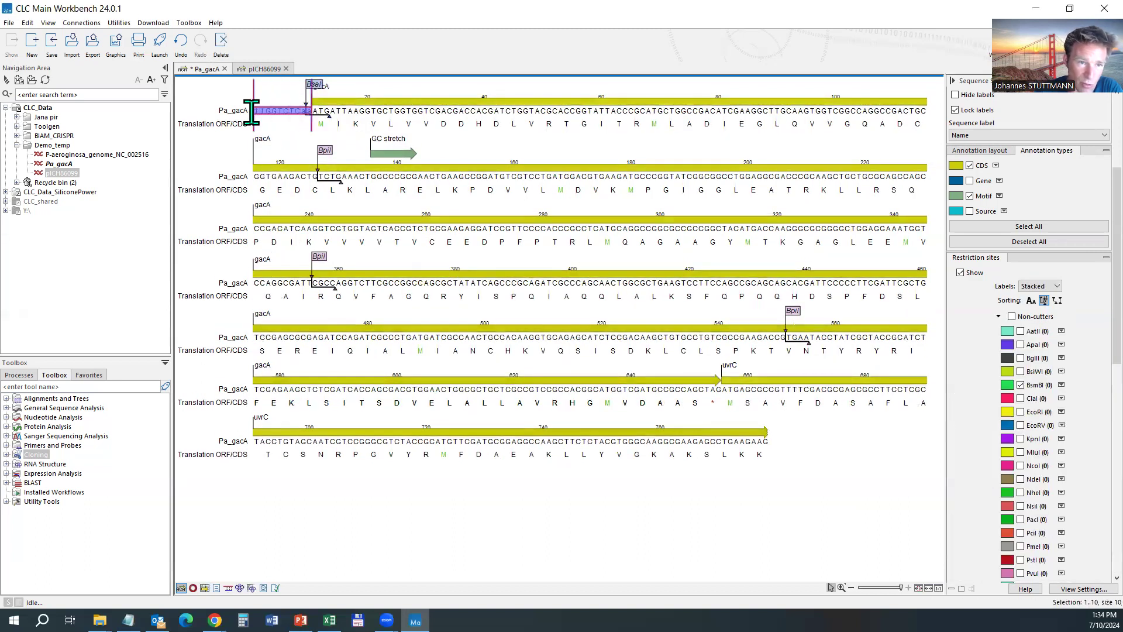
click(265, 69)
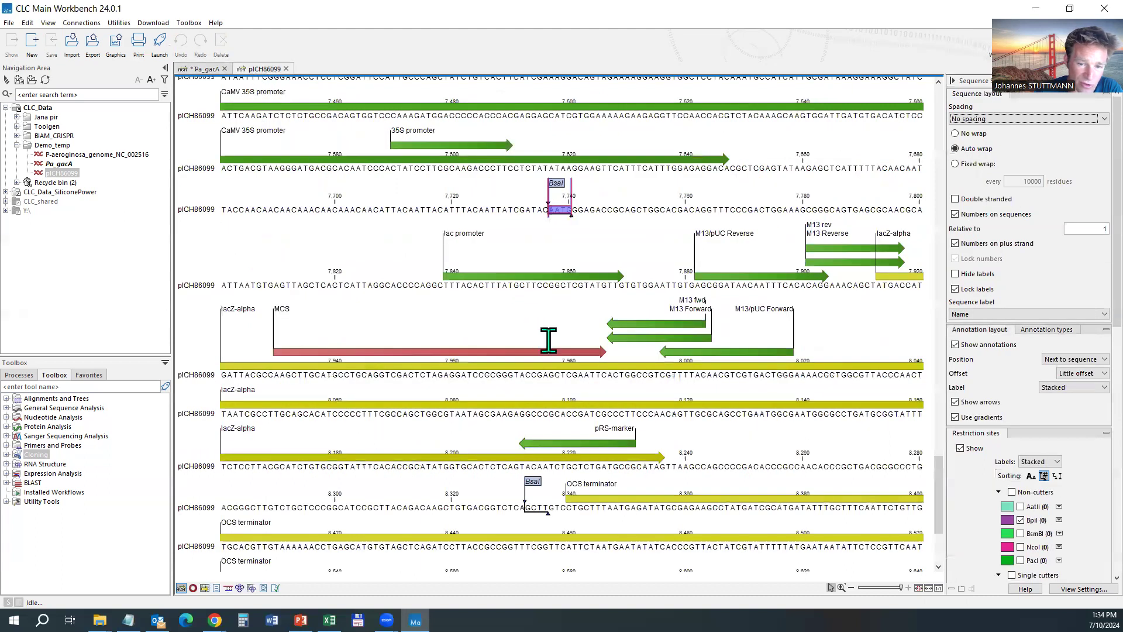
click(201, 69)
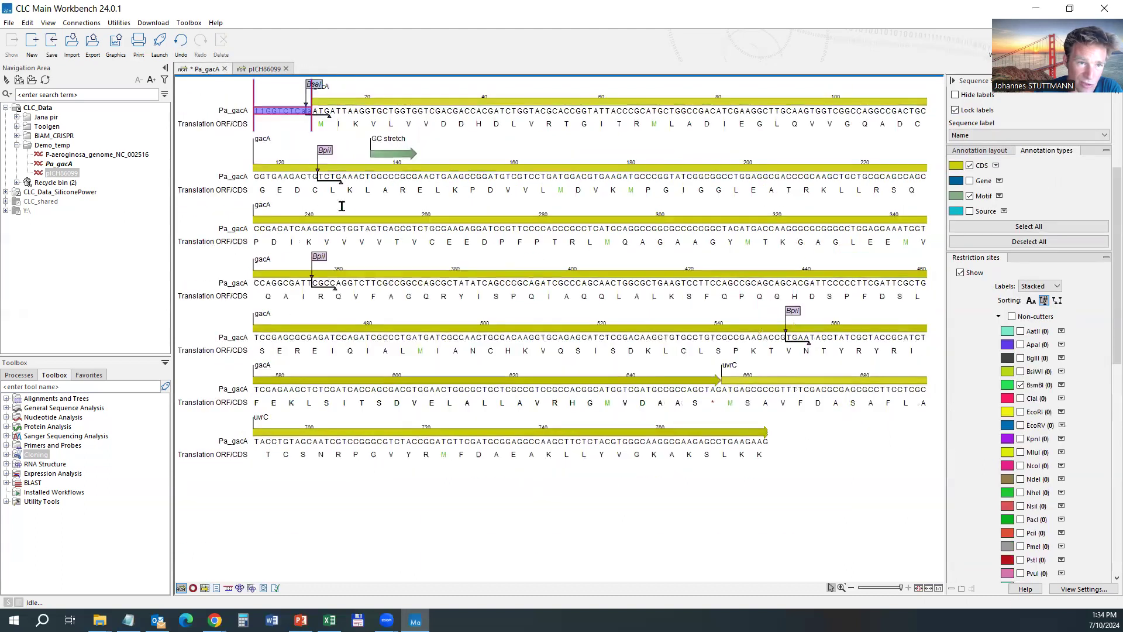
click(350, 113)
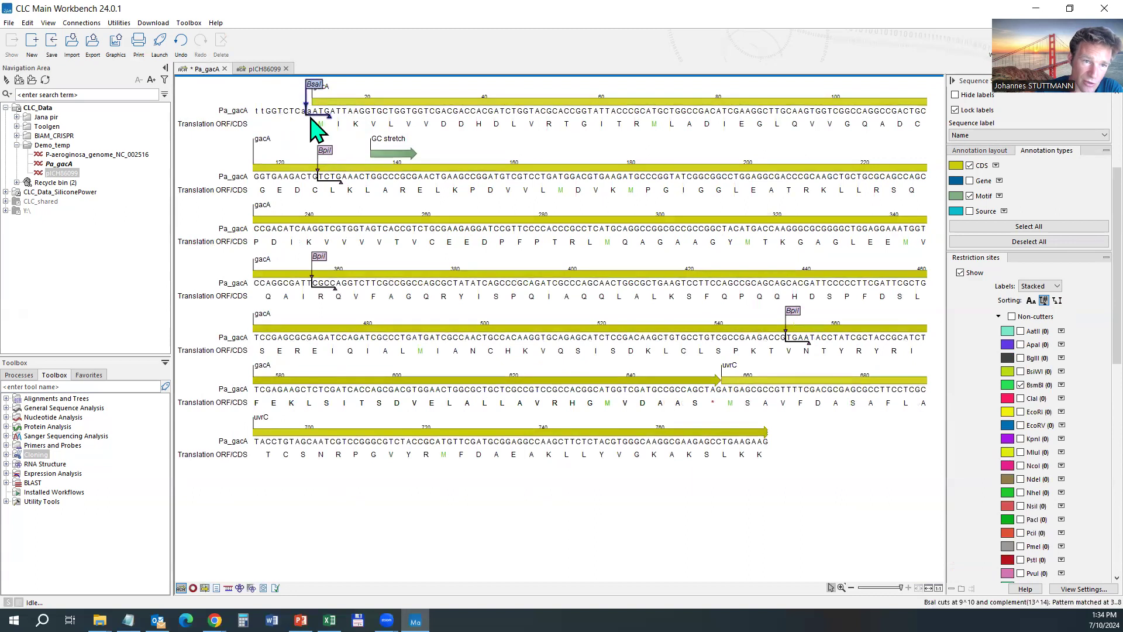
Mark out the gene-binding part of the forward primer from the gacA start codon through base 29 of Pa_gacA
drag(312, 111, 248, 113)
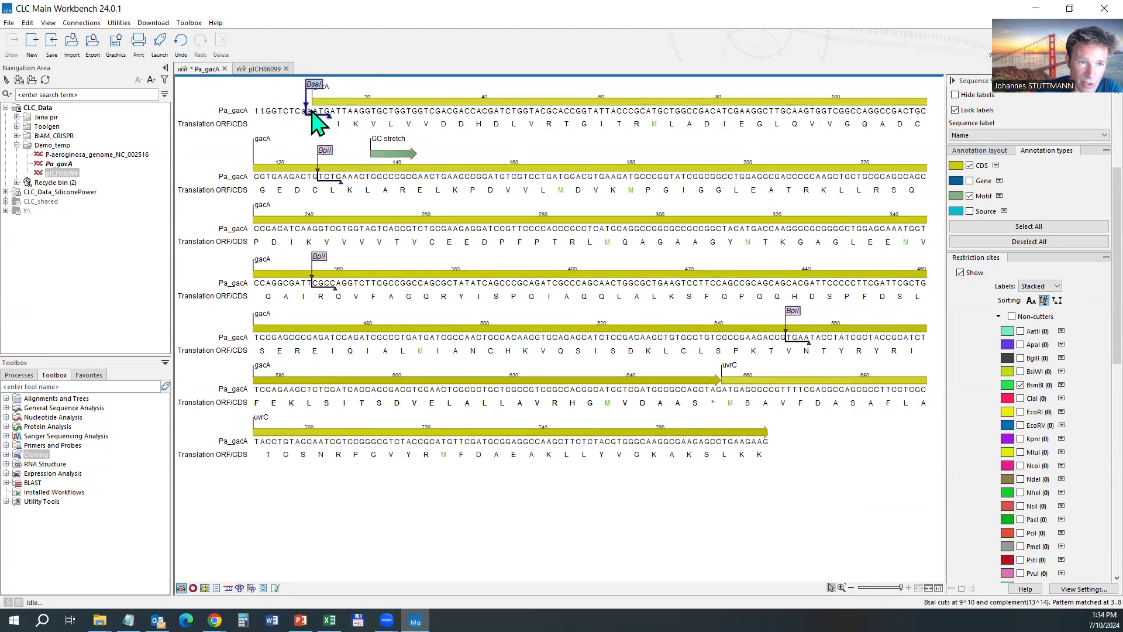
drag(312, 111, 394, 110)
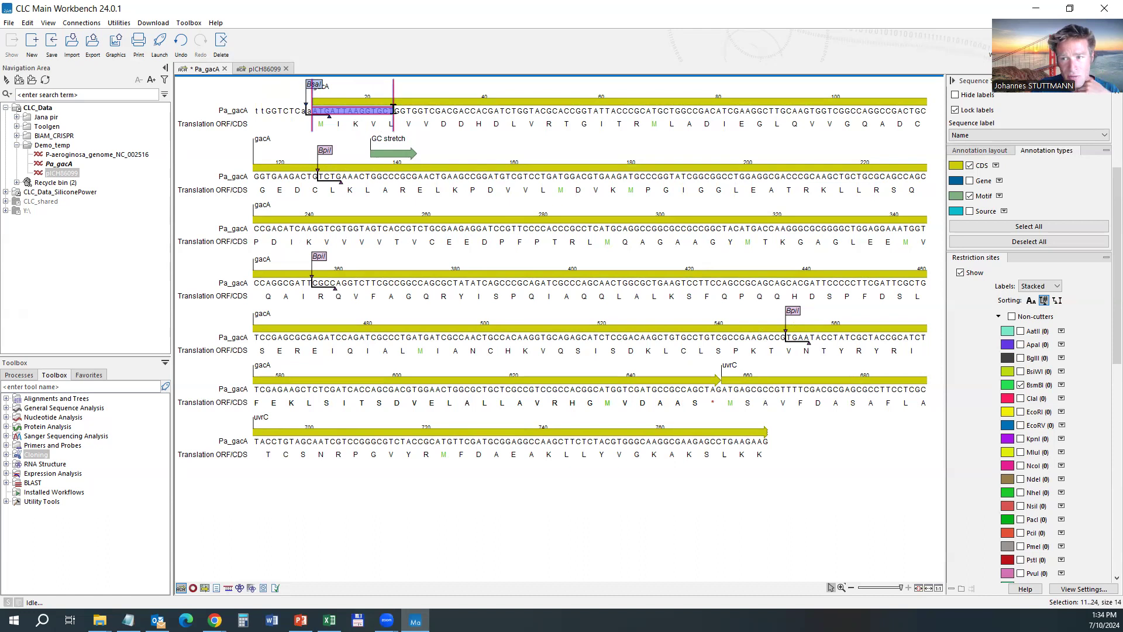
drag(393, 110, 400, 110)
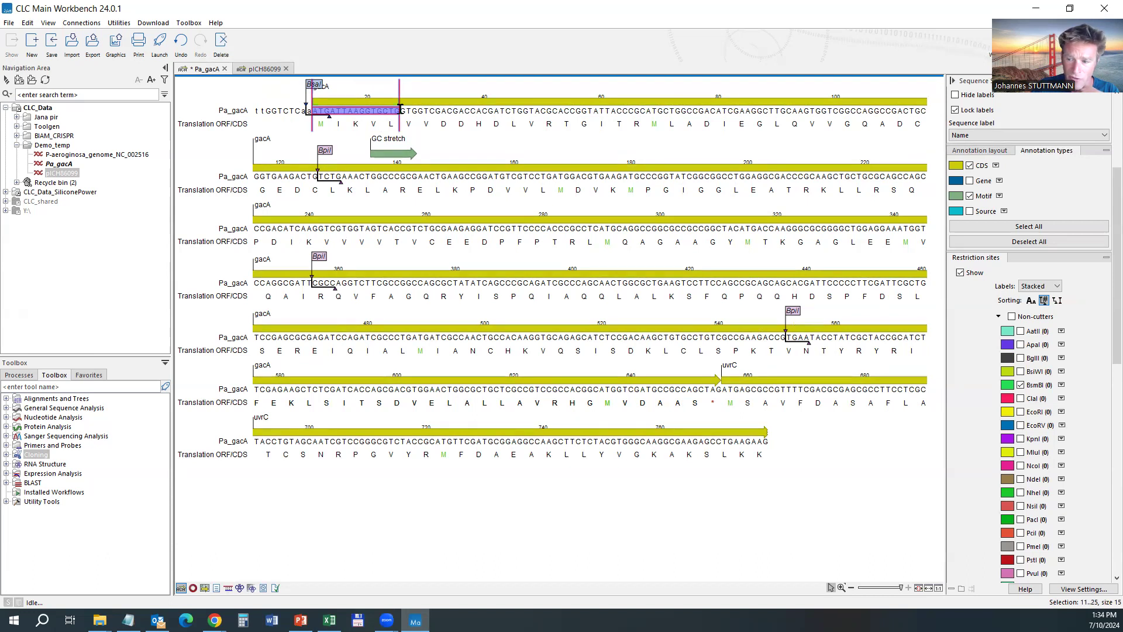
drag(400, 109, 423, 110)
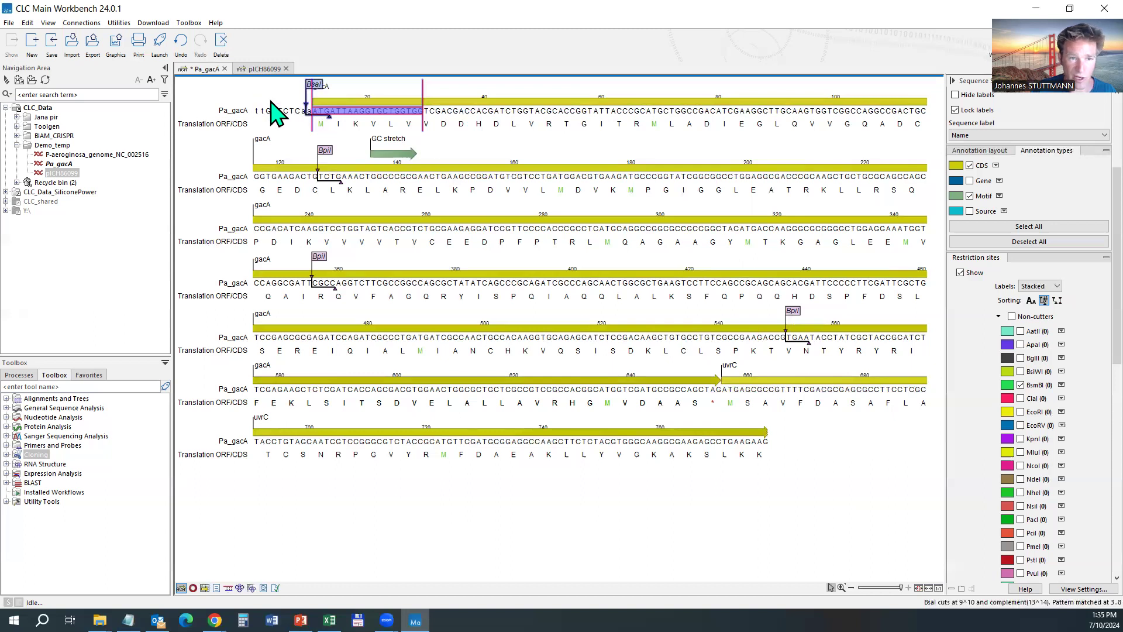
Annotate bases 1 to 29 of Pa_gacA, including the BsaI tail, as a Primer named JS0001
drag(423, 112, 252, 111)
right_click(353, 115)
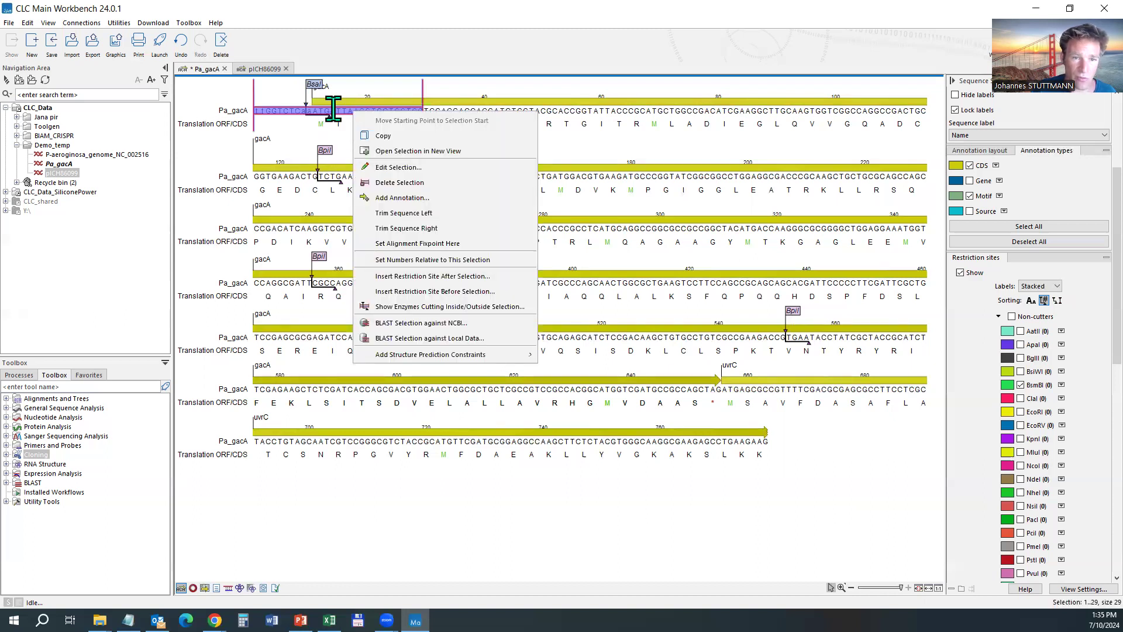
click(408, 199)
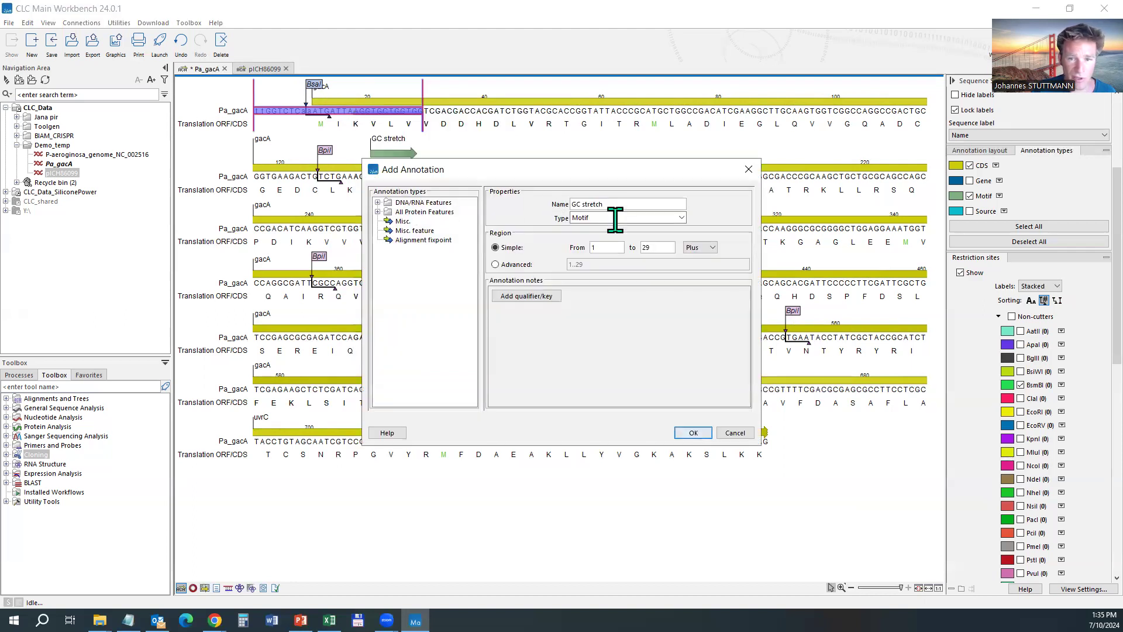
text(P)
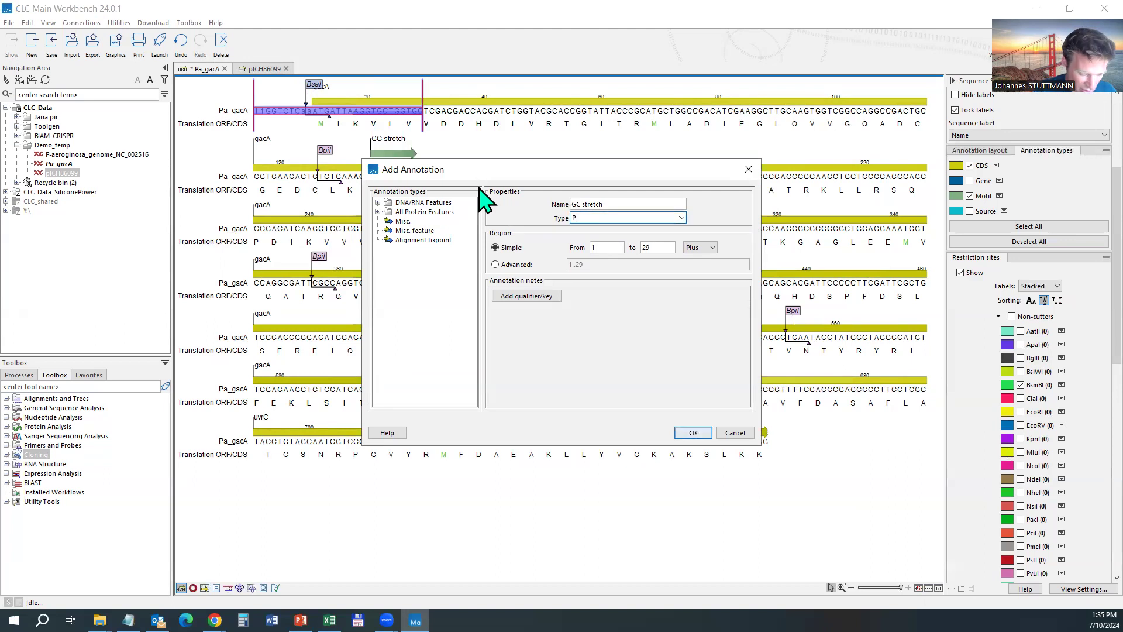
text(rimer)
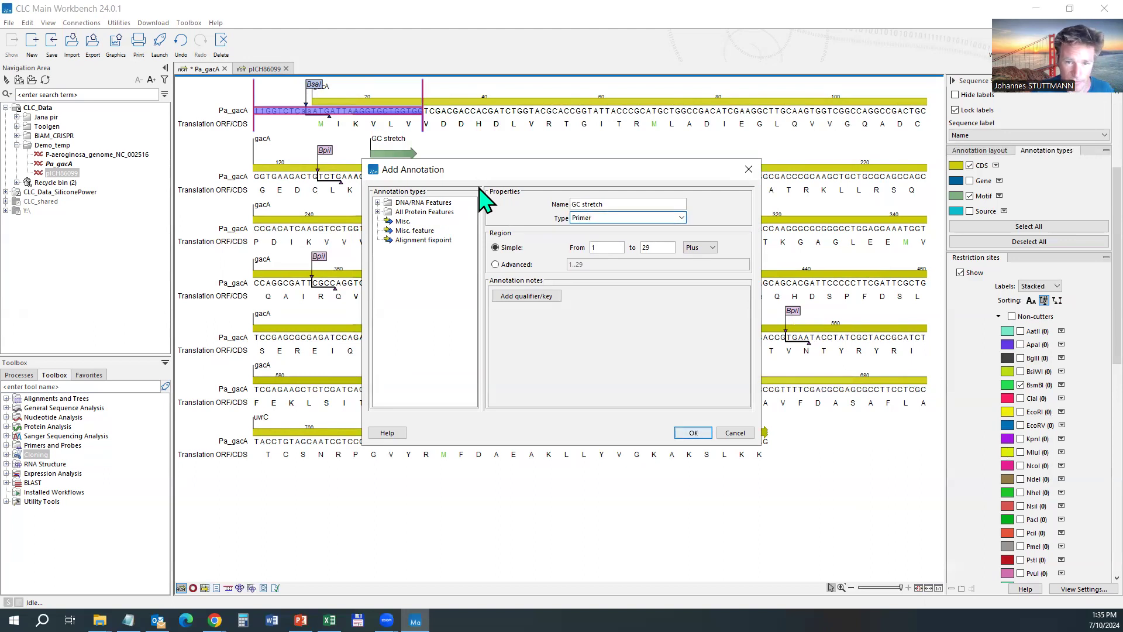
triple_click(626, 203)
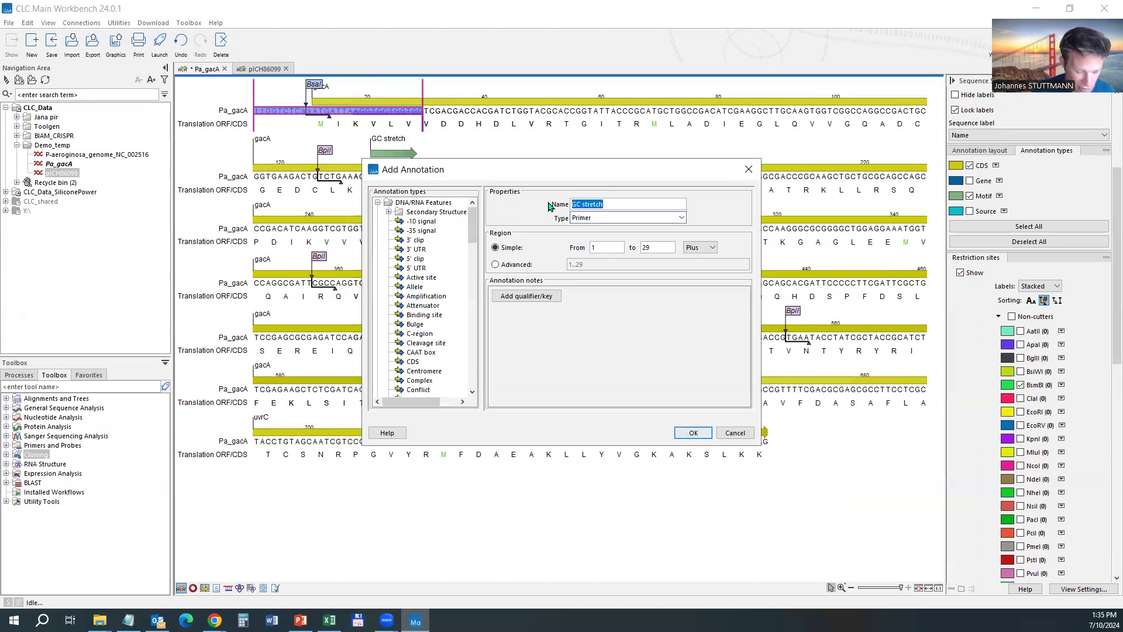
text(JS001)
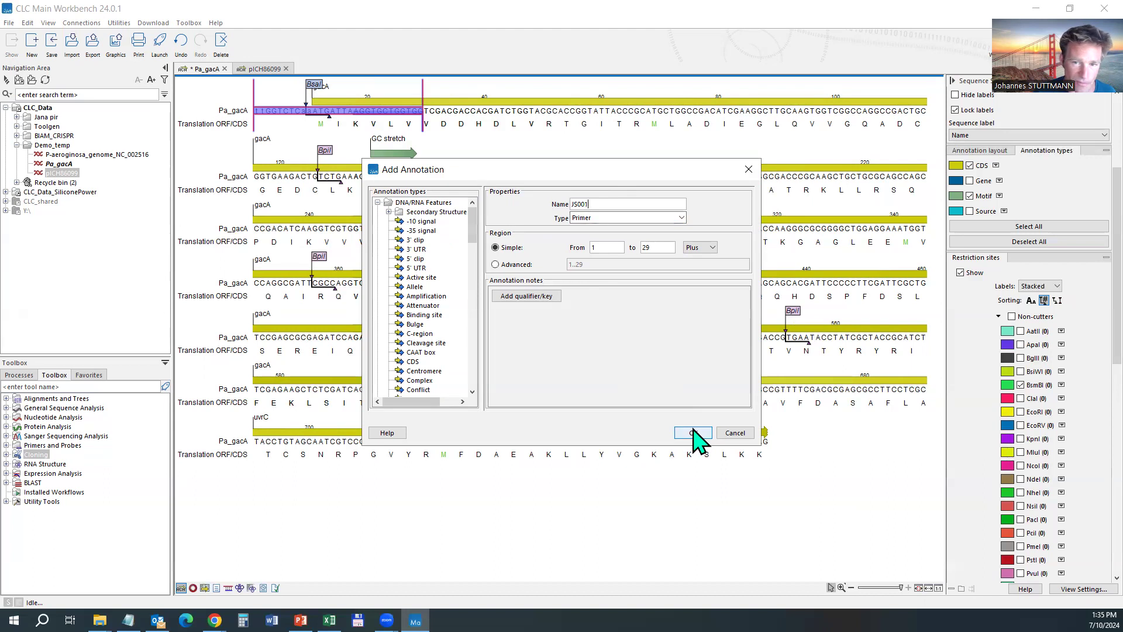
key(BackSpace)
text(0)
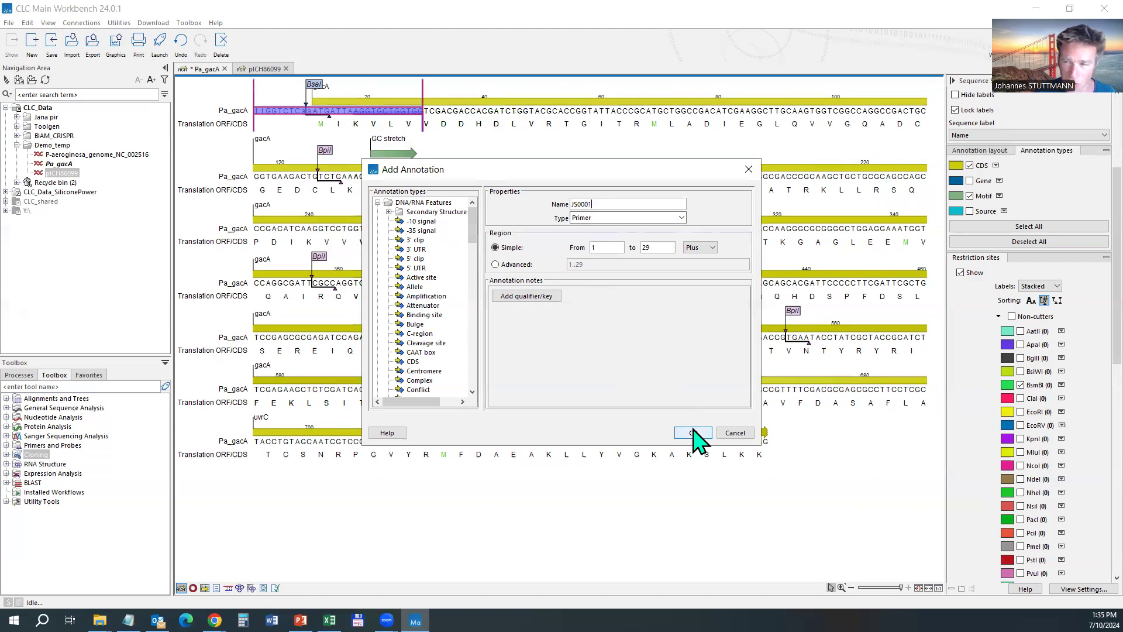
click(693, 433)
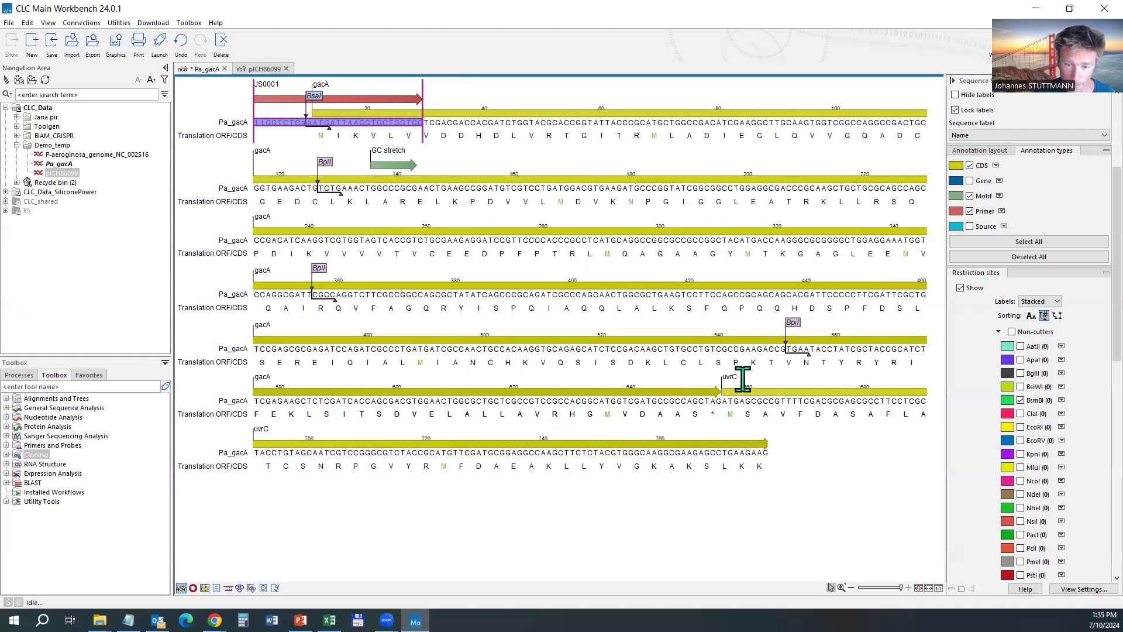
Select the bases covered by the JS0001 primer annotation to check its extent
click(371, 101)
click(342, 94)
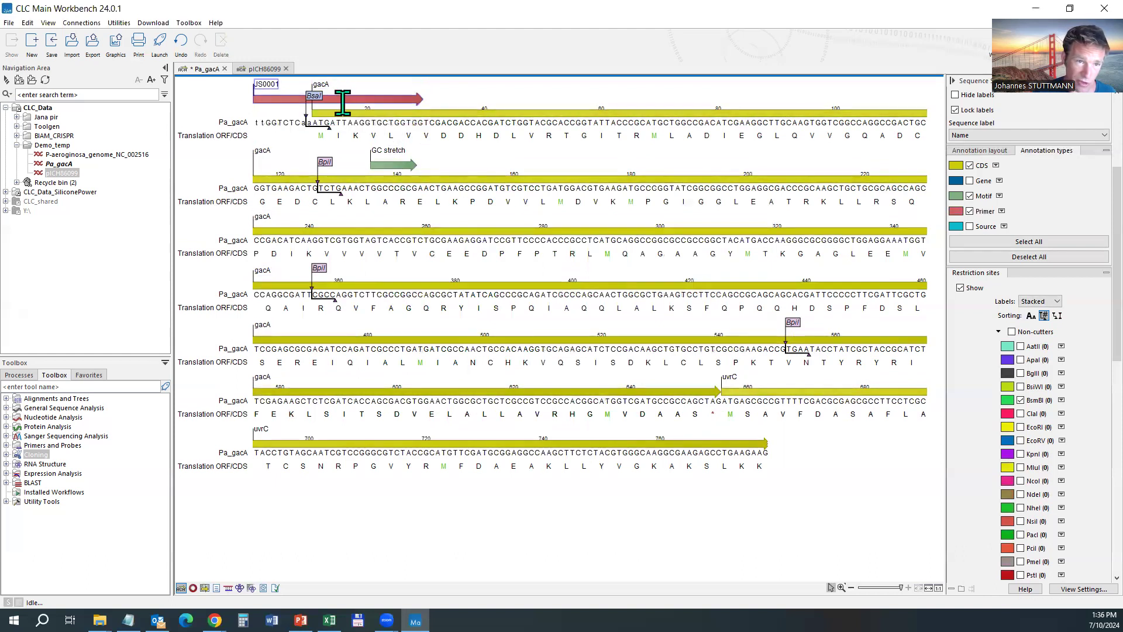
click(339, 99)
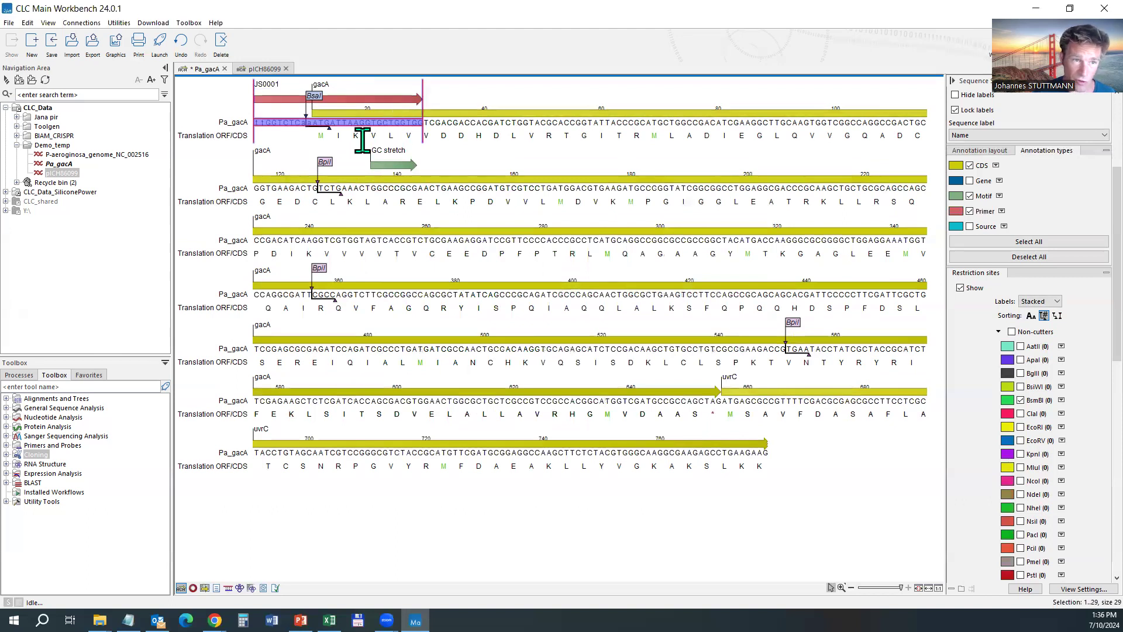
In pICH86099, review both BsaI sites and mark the GCTT overhang just before the OCS terminator, and return to Pa_gacA
click(261, 69)
click(551, 222)
drag(551, 221, 595, 218)
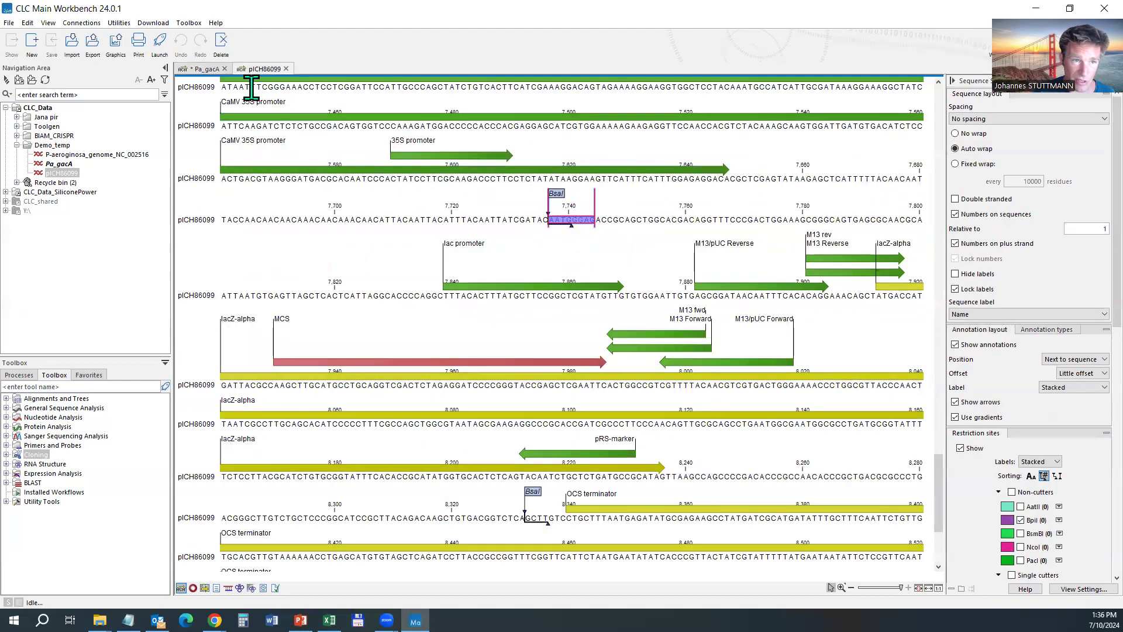
scroll(632, 436, down, 2)
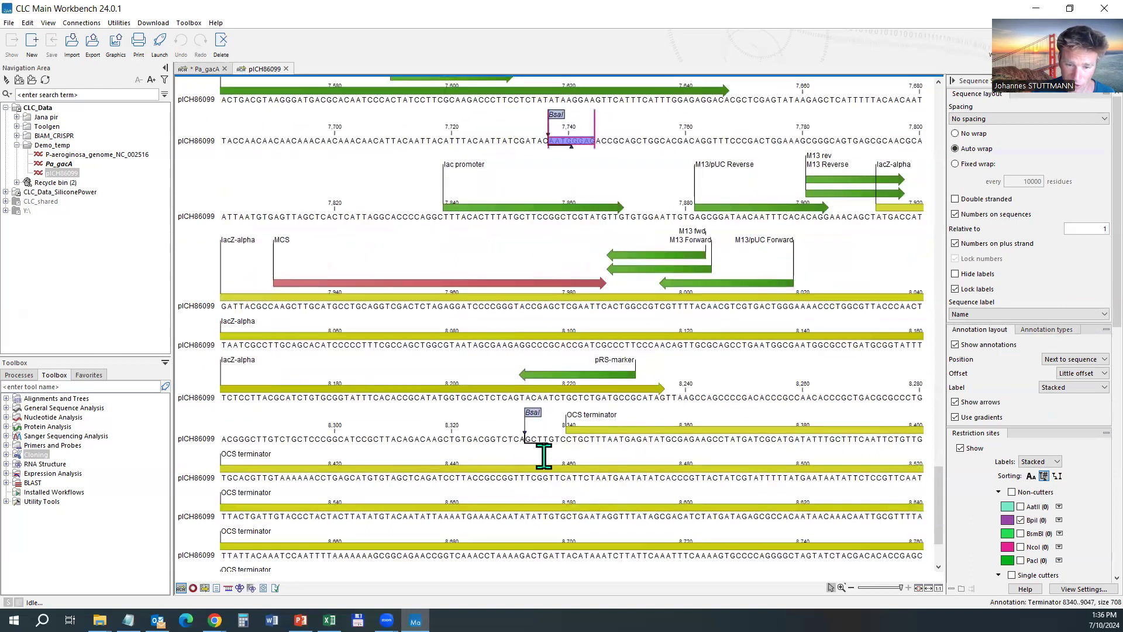
drag(526, 440, 549, 440)
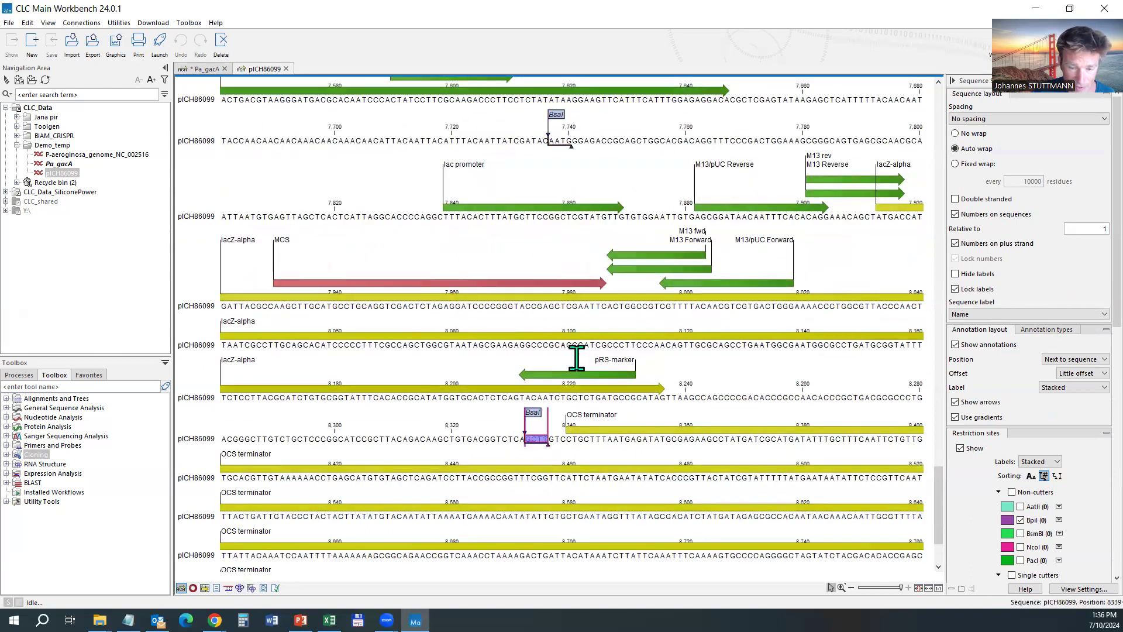
click(200, 69)
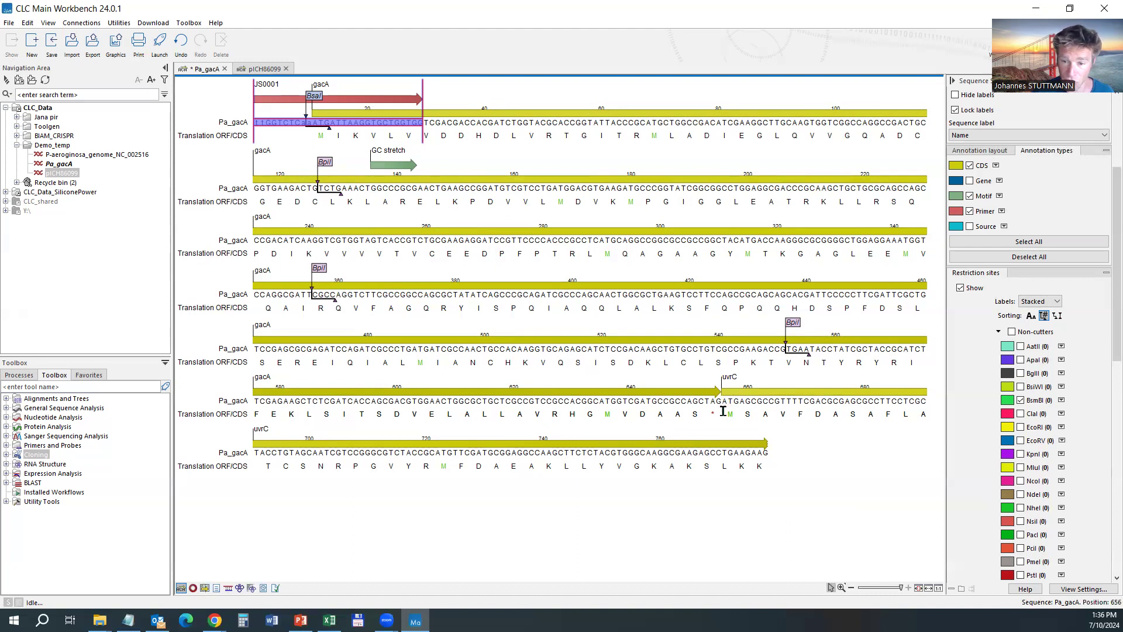
Open all sequence after the gacA stop codon in Pa_gacA for editing and replace its text with cttGAGACC
click(726, 400)
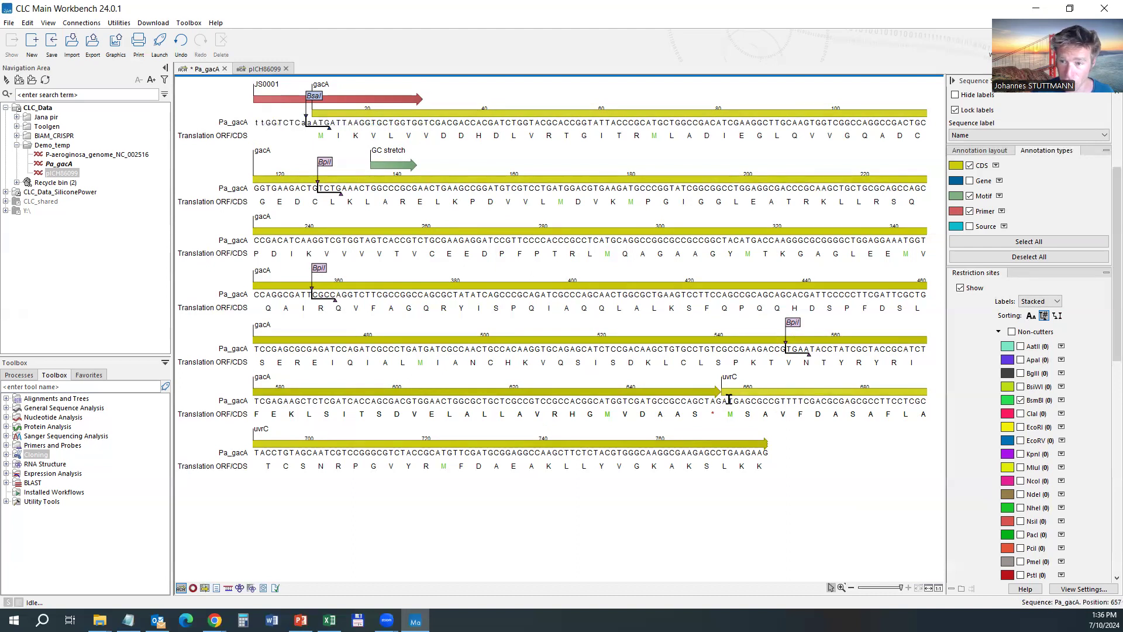
mouse_move(722, 400)
mouse_down()
mouse_move(750, 397)
mouse_move(772, 454)
mouse_up()
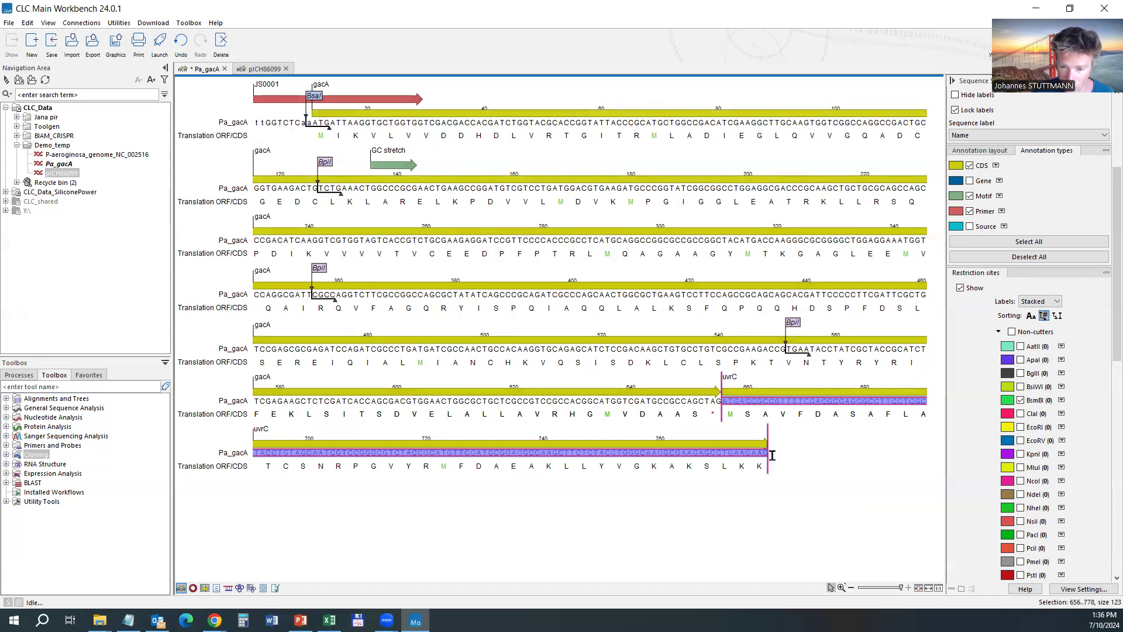
click(765, 402)
drag(778, 449, 723, 402)
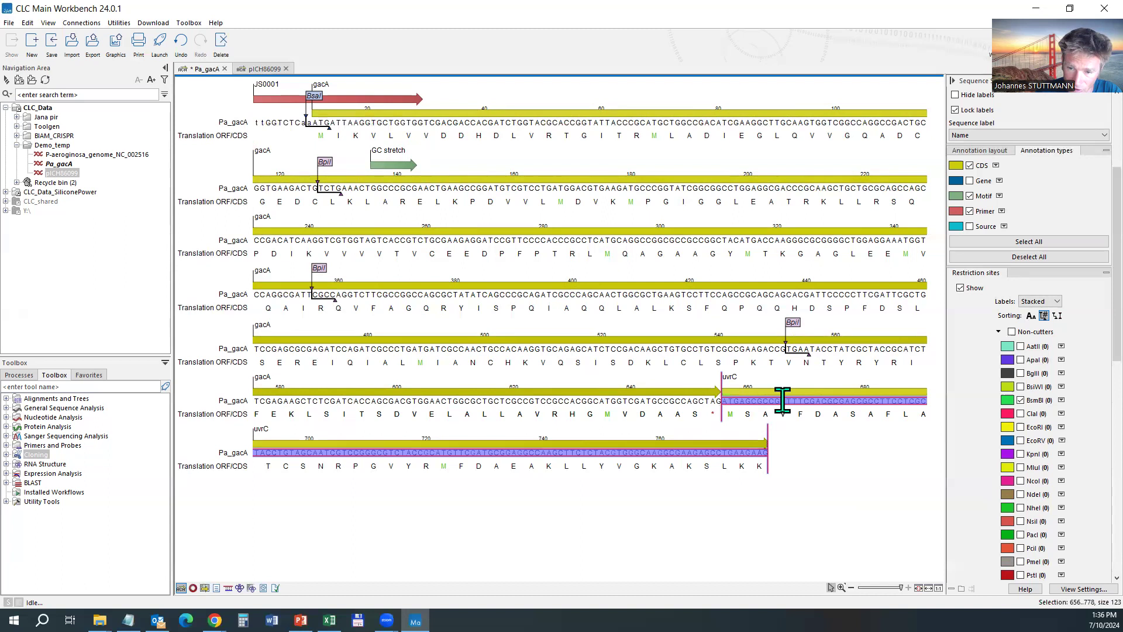
right_click(783, 401)
click(804, 434)
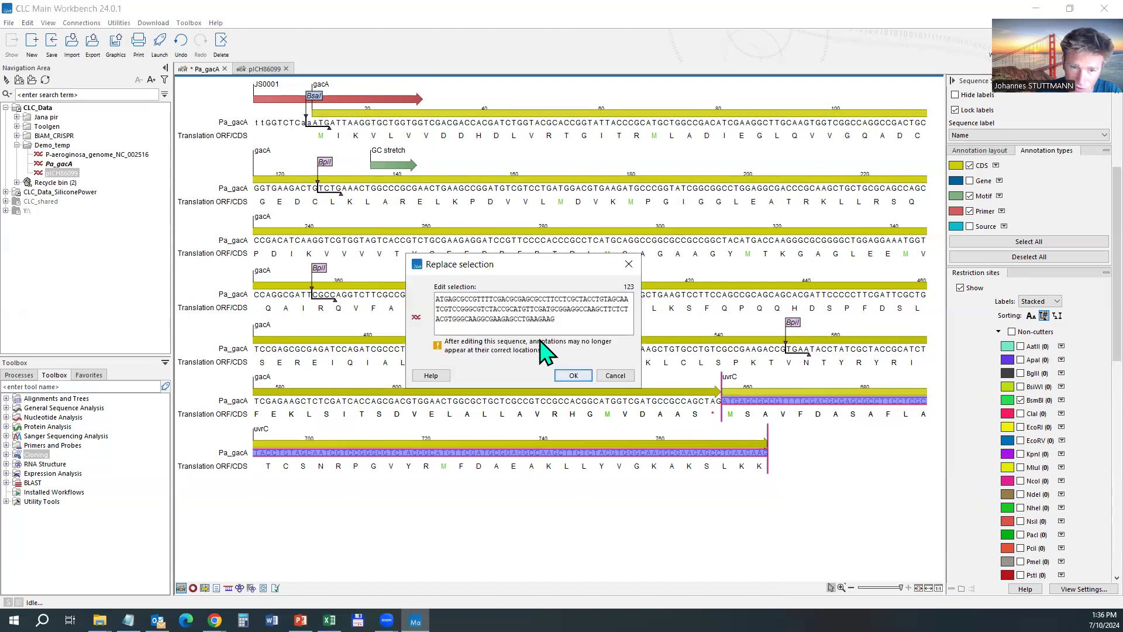
drag(557, 320, 412, 304)
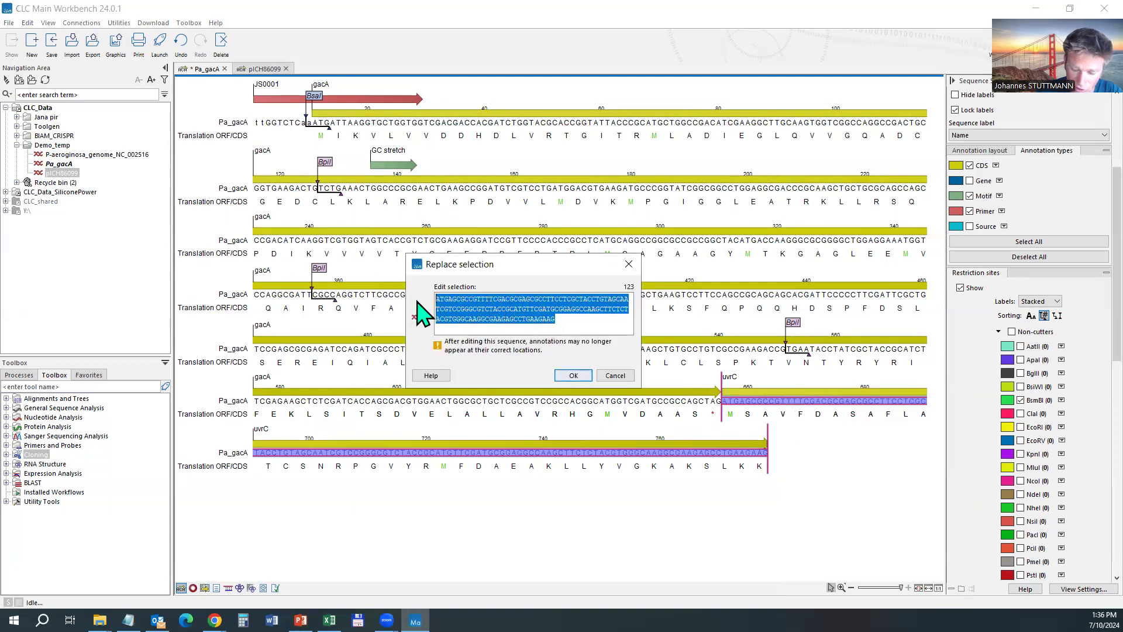
key(Delete)
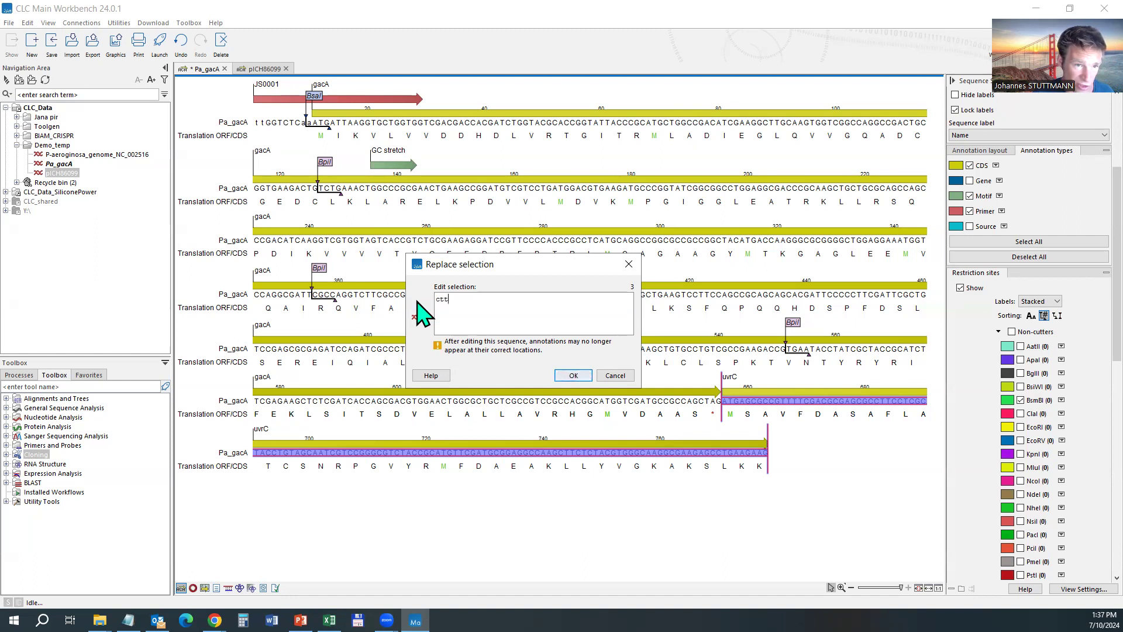
text(GA)
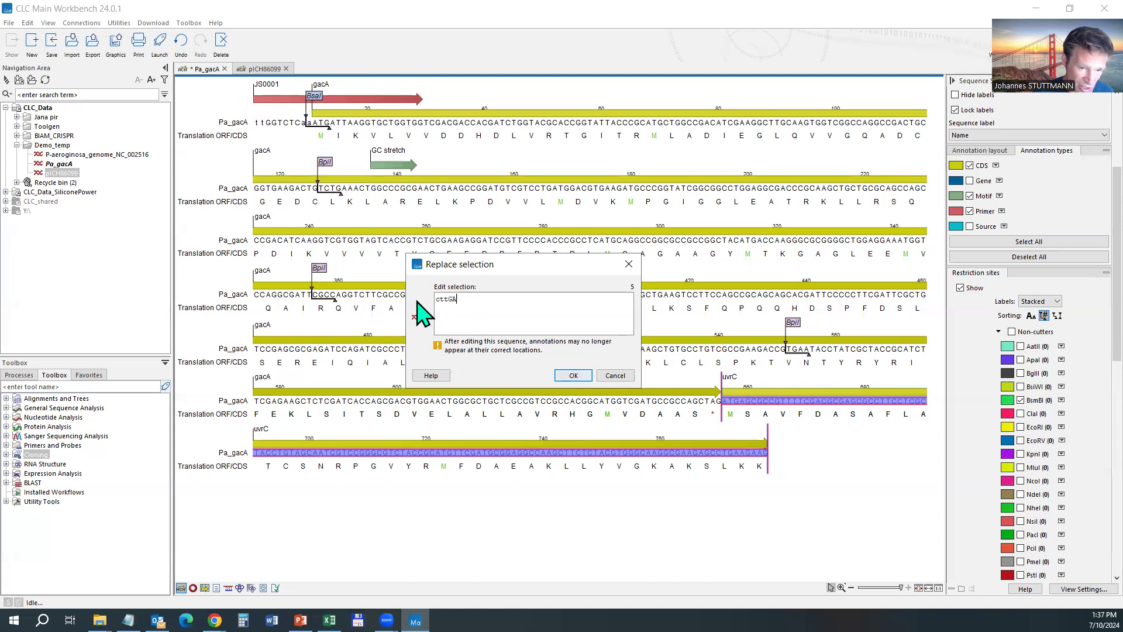
text(GACC)
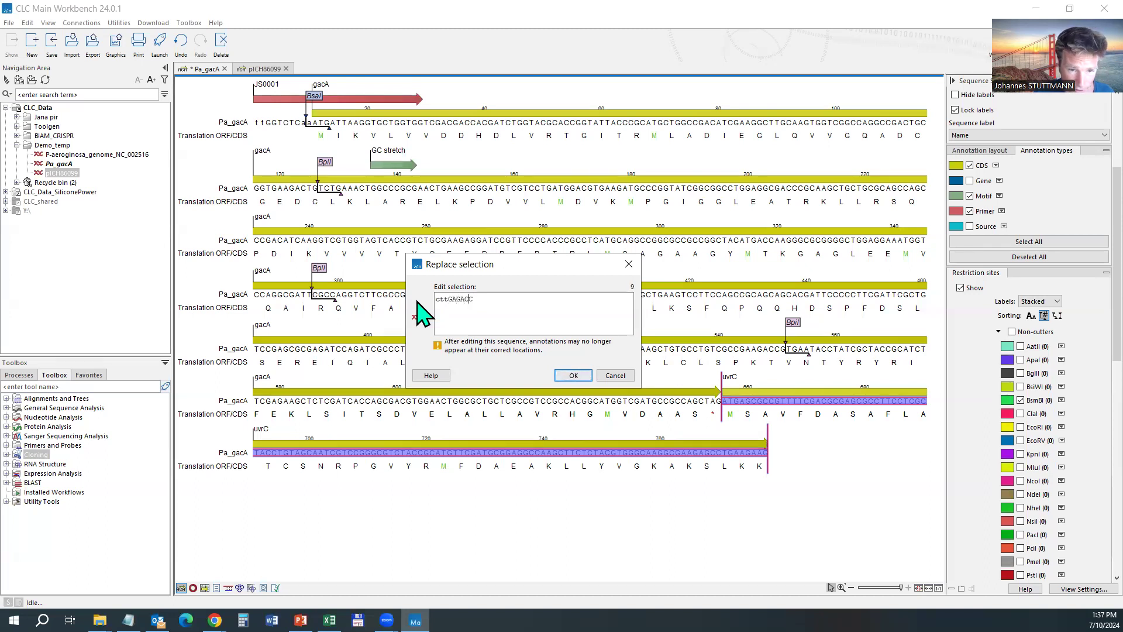
Add a t directly before GAGACC and aa at the end so the replacement reads ctttGAGACCaa, and apply it
key(shift+Right)
key(shift+Right)
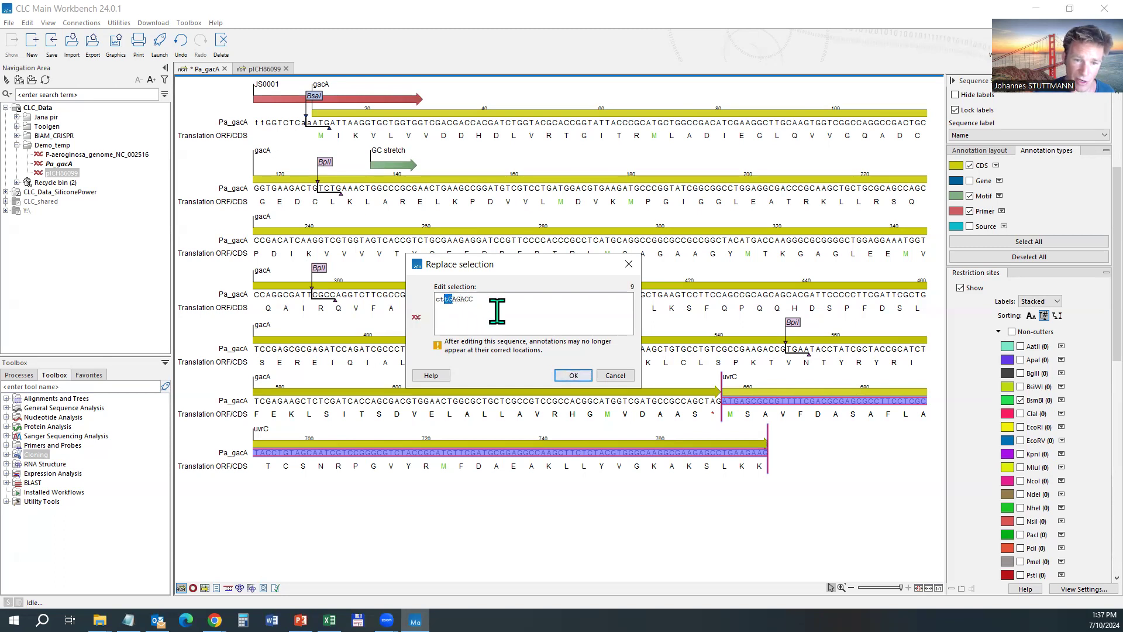
key(Right)
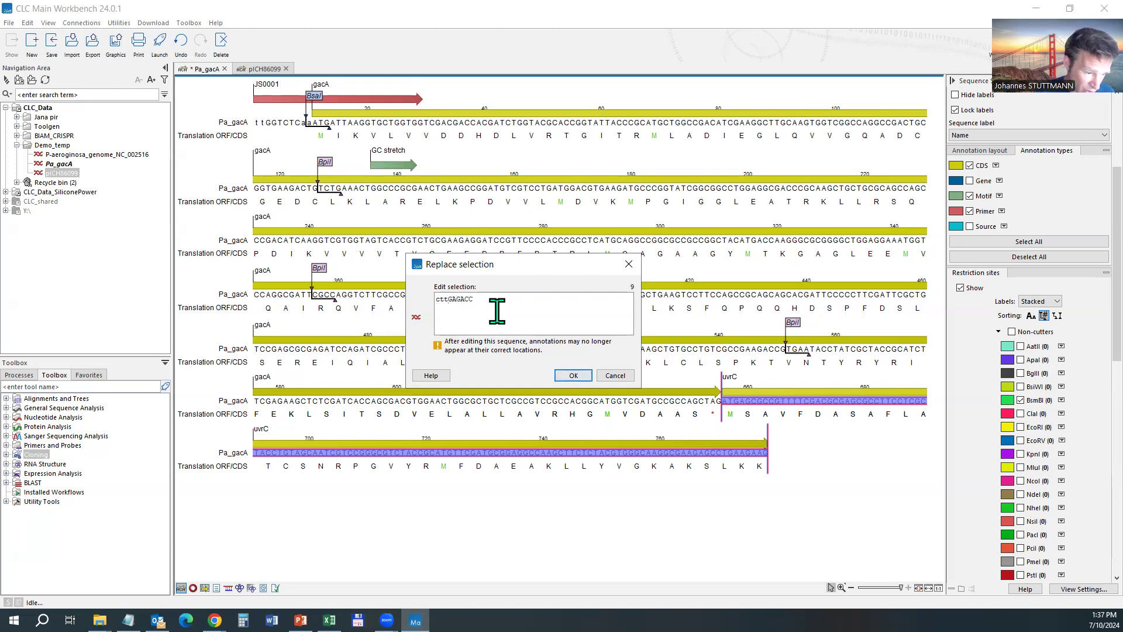
text(t)
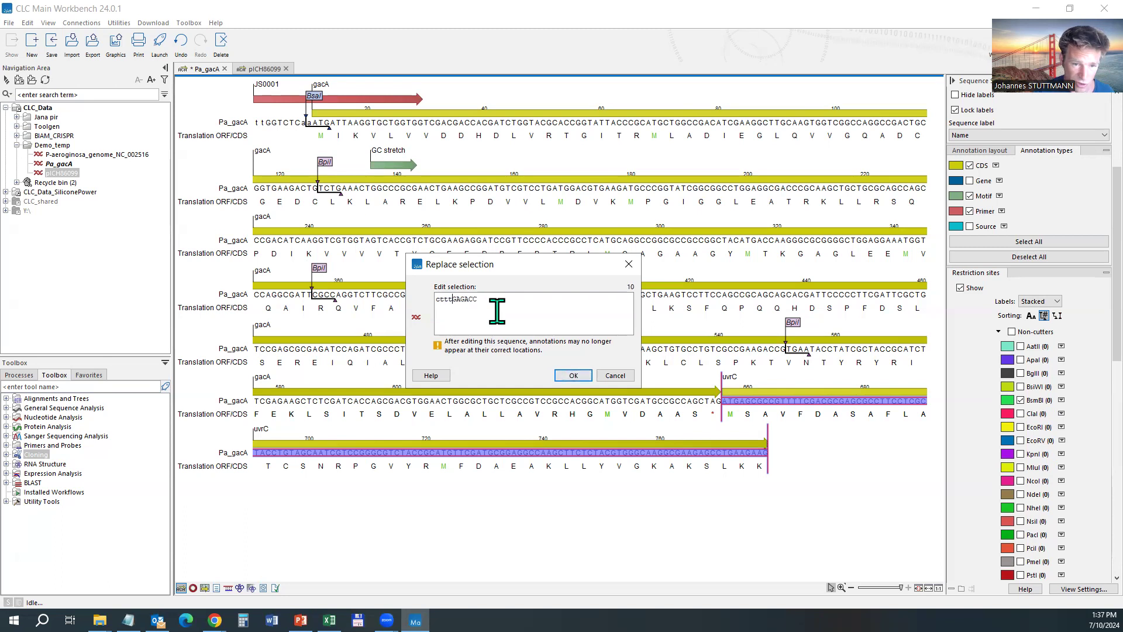
text(aa)
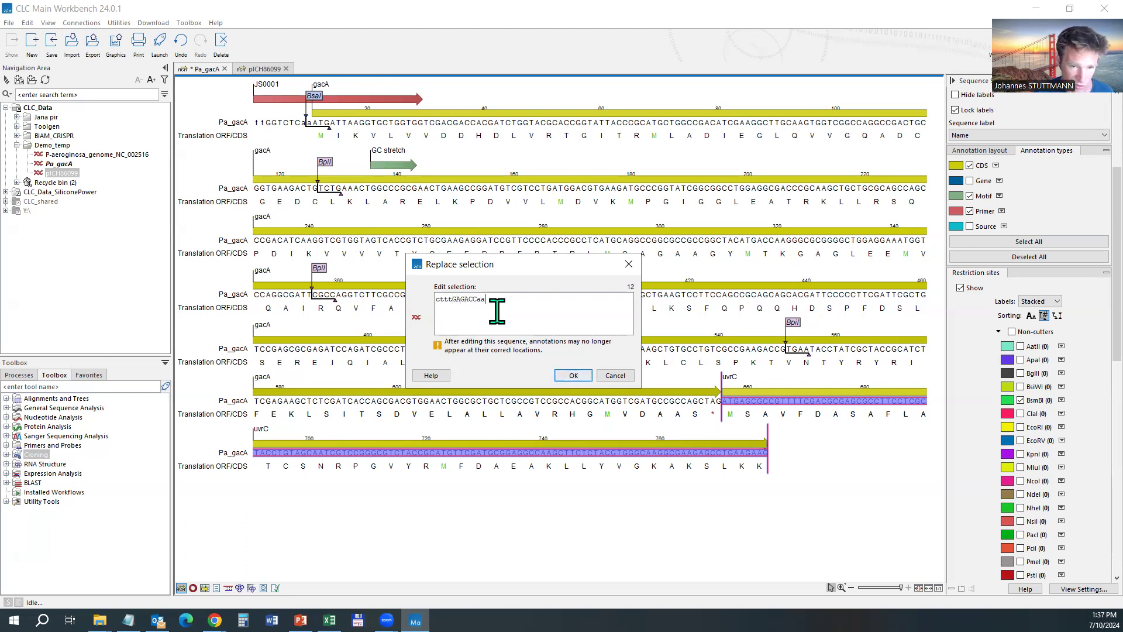
click(573, 376)
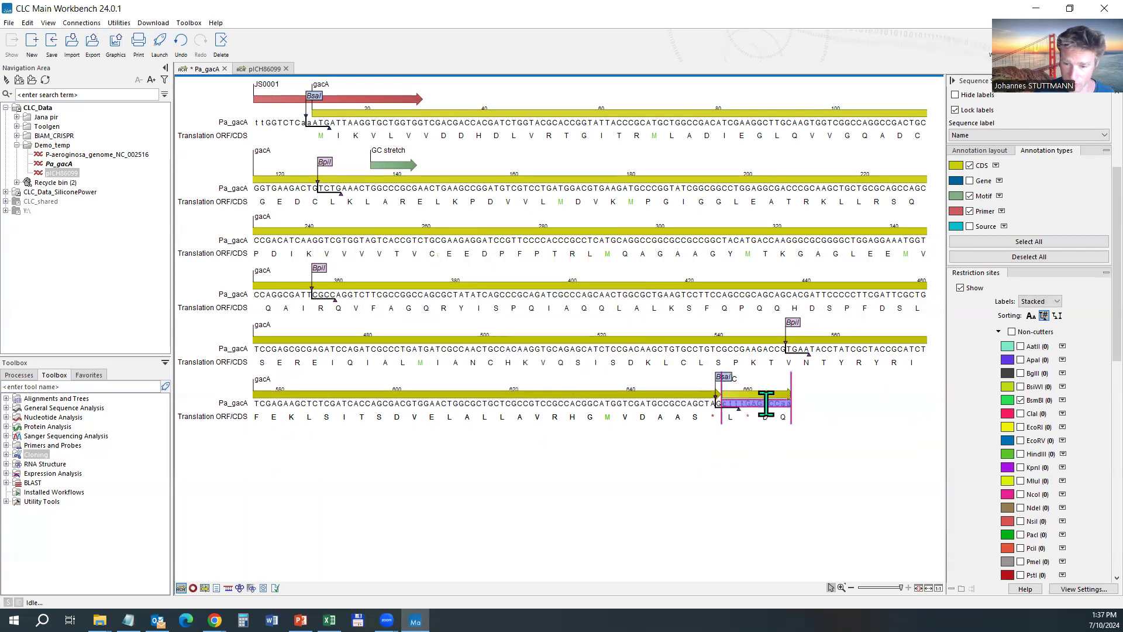
Examine the new BsaI site behind gacA, its recognition sequence and overhang, and the uvrC annotation remaining there
click(725, 377)
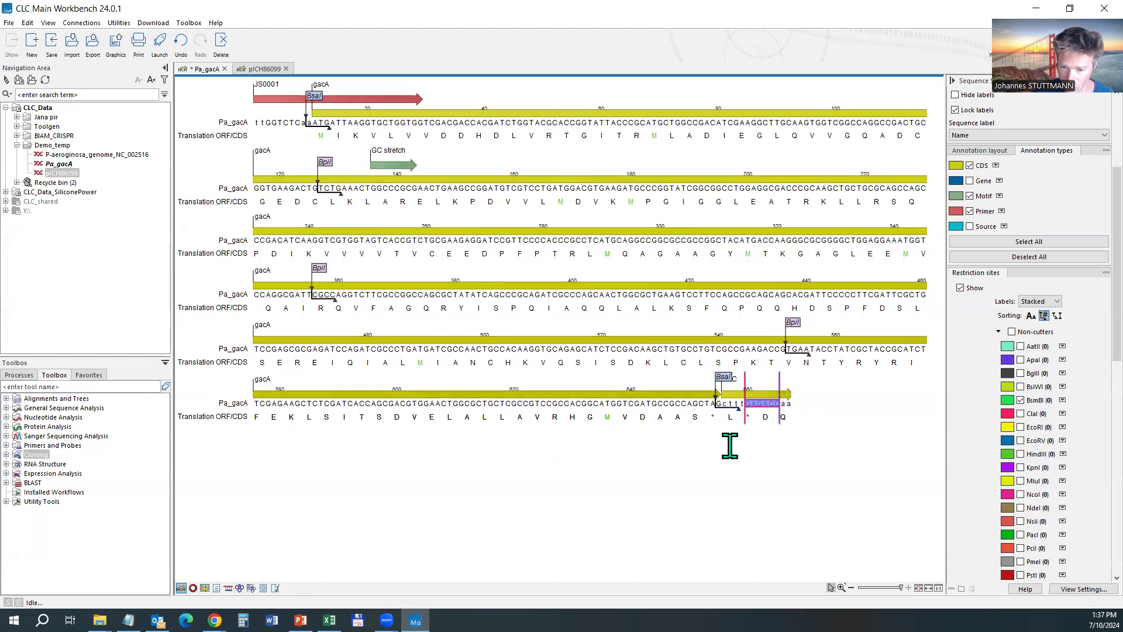
drag(717, 403, 738, 404)
click(727, 381)
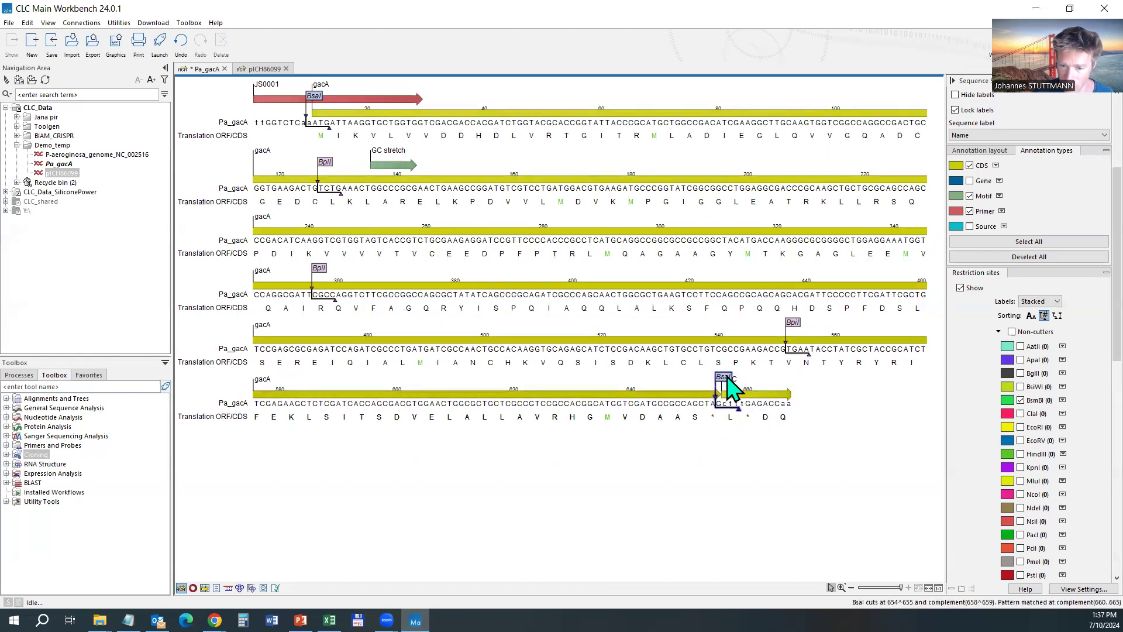
click(797, 449)
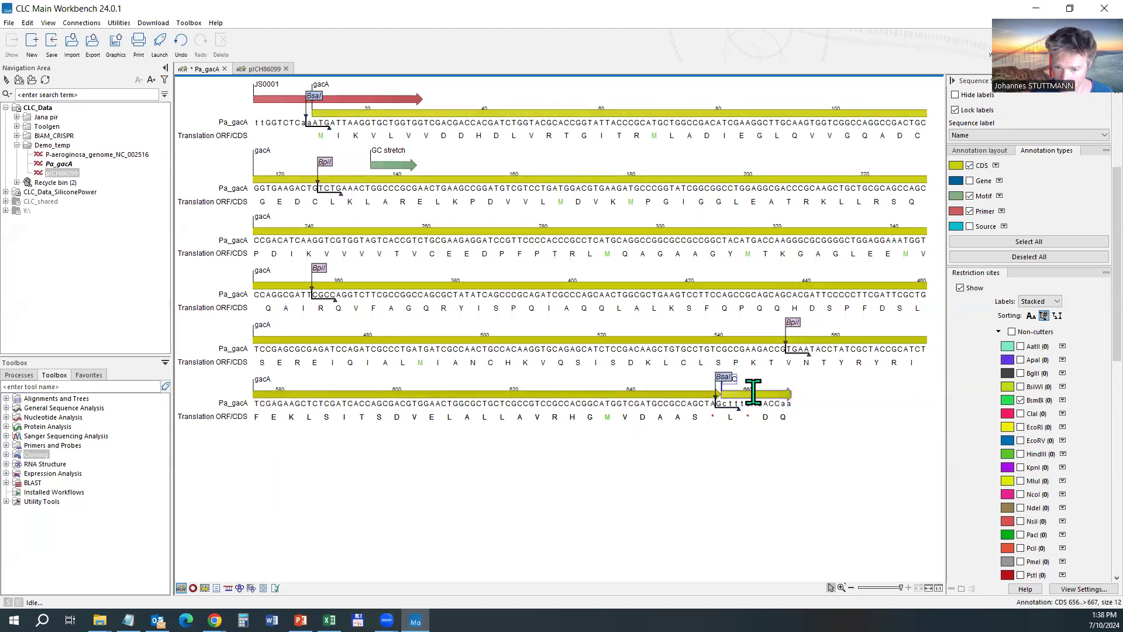
mouse_move(754, 392)
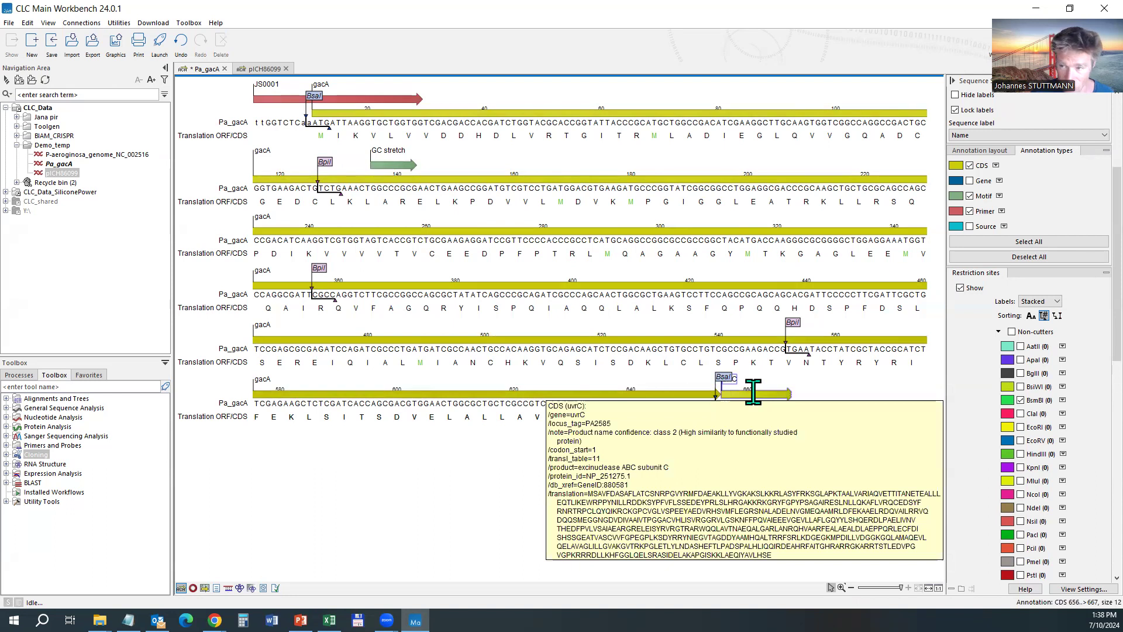
Delete the leftover uvrC CDS annotation covering the new tail behind the gacA stop codon
right_click(753, 393)
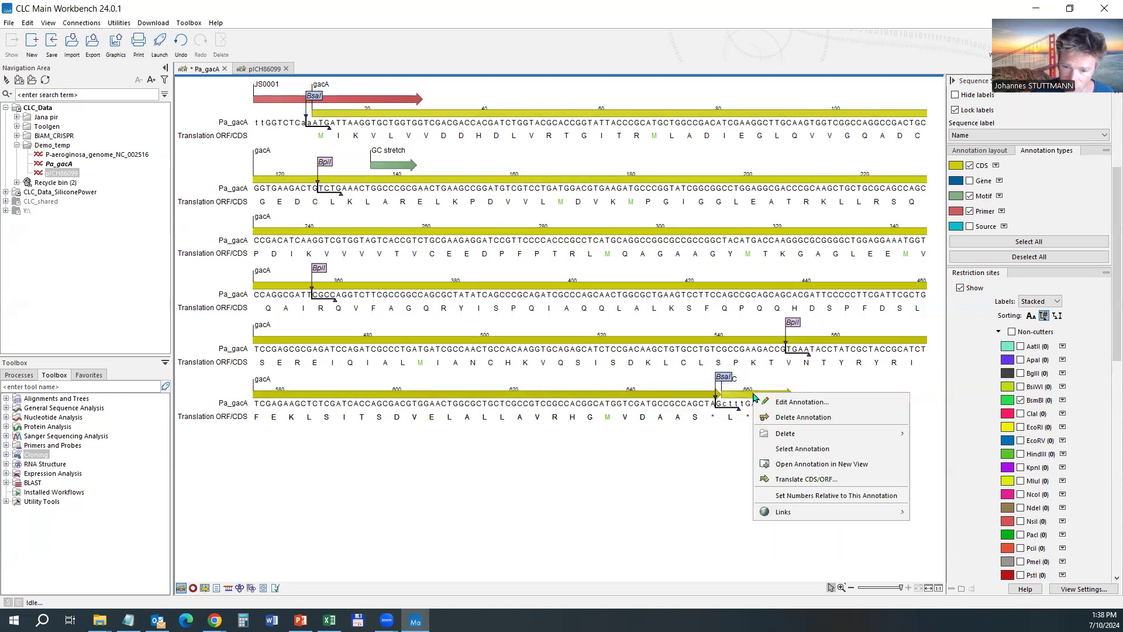
click(787, 417)
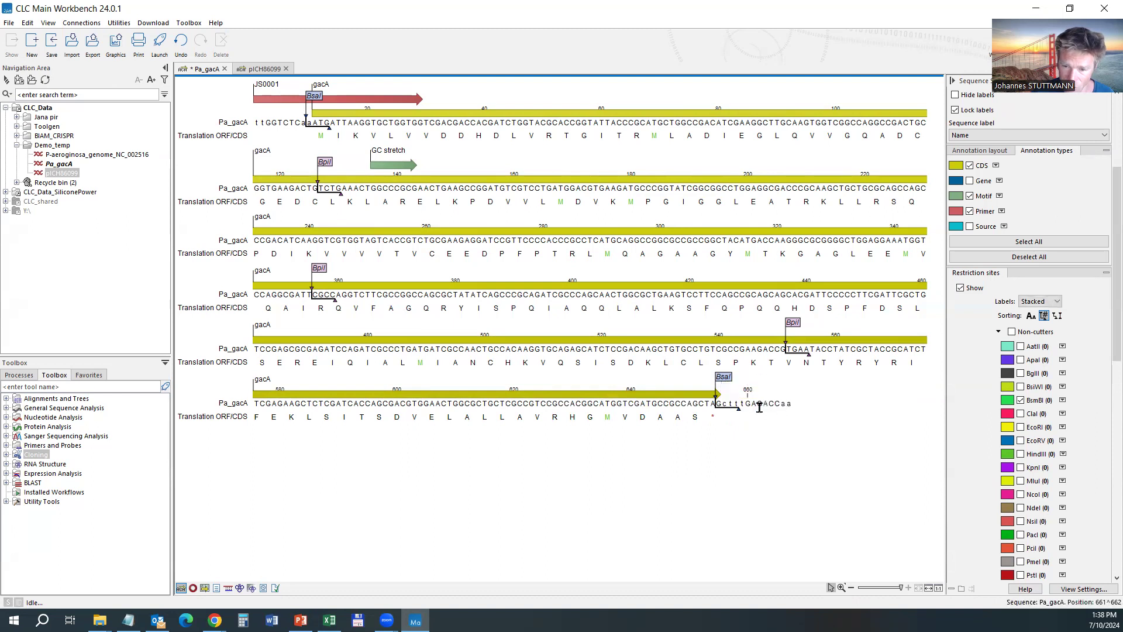
Select positions 637 to 667, from the end of gacA through the BsaI tail, and annotate them as primer JS0002
drag(721, 403, 611, 403)
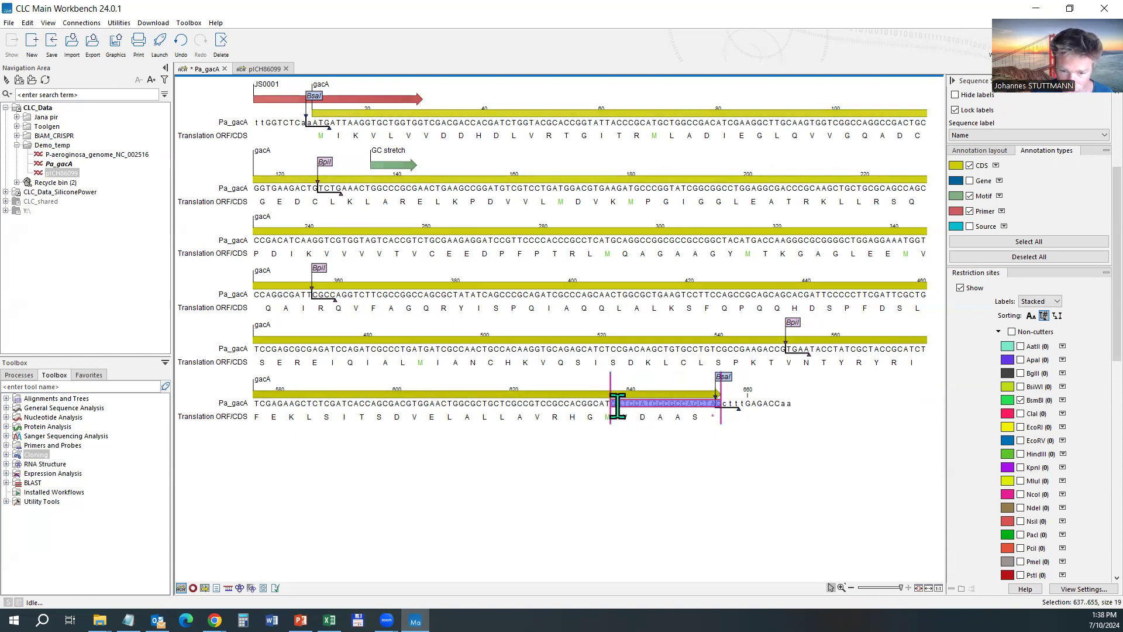
click(611, 403)
drag(610, 403, 803, 402)
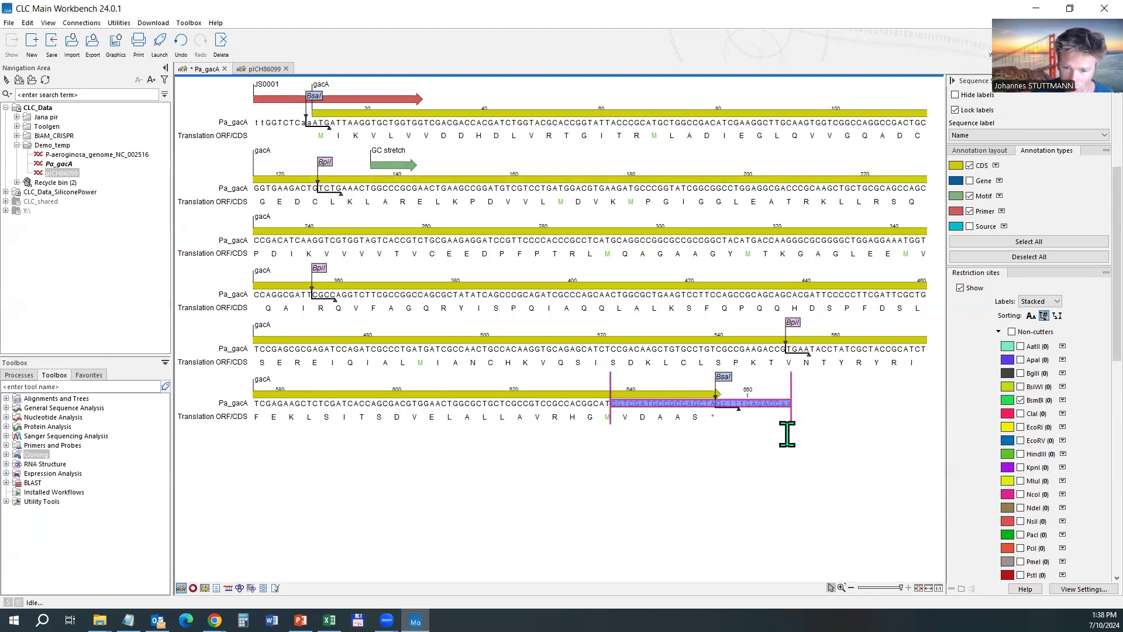
right_click(686, 408)
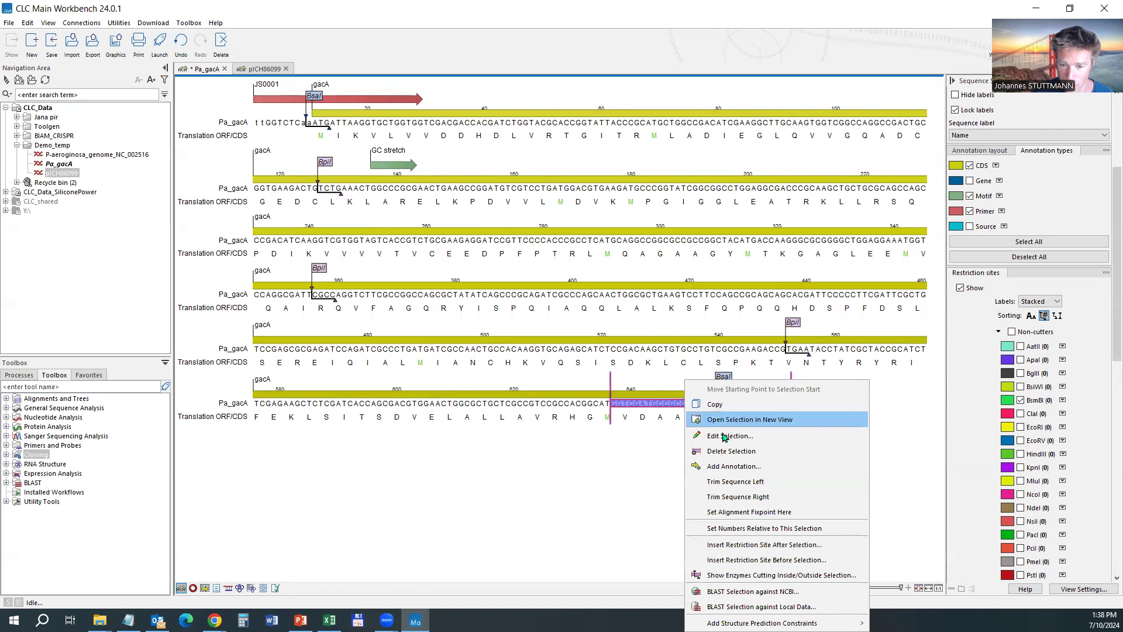
click(729, 465)
click(611, 206)
key(BackSpace)
text(2)
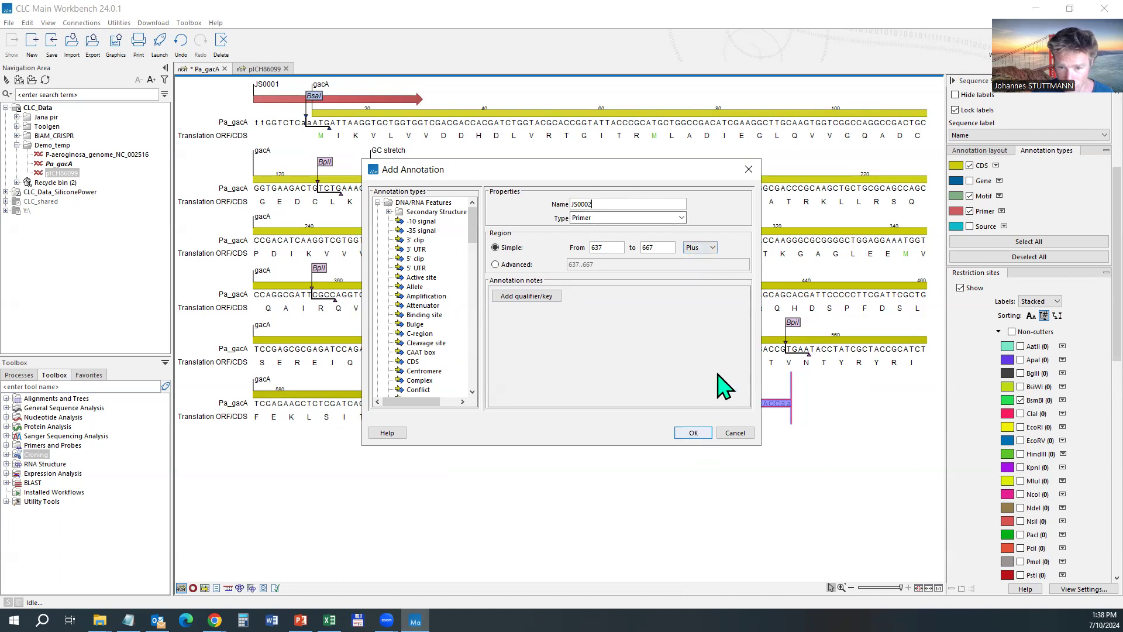
click(694, 434)
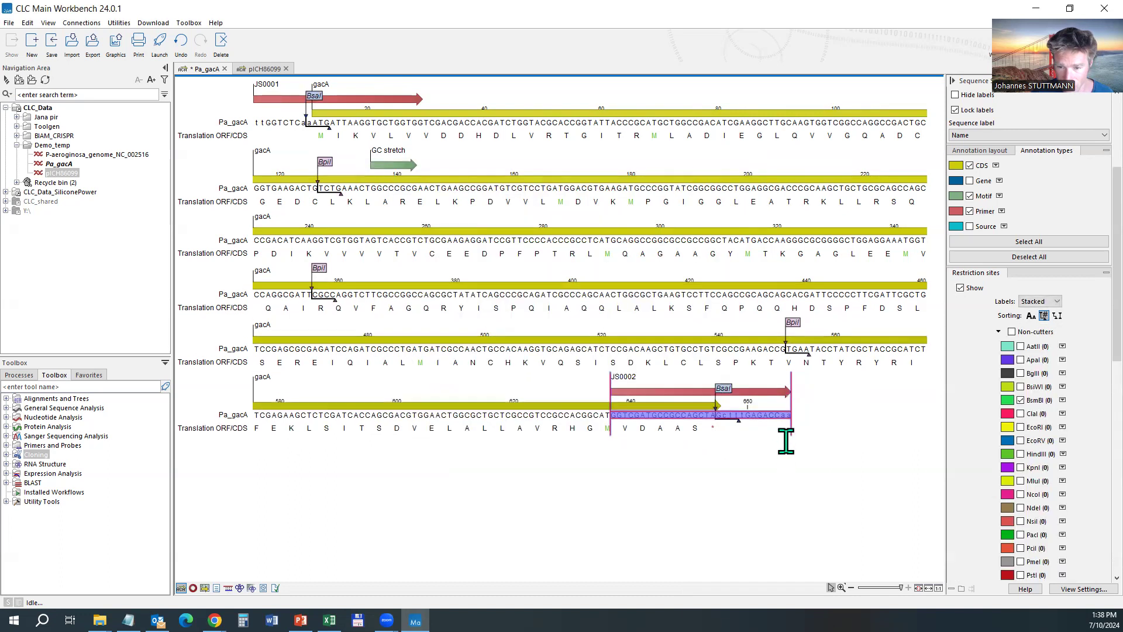
Set the strand of the JS0002 primer annotation to Minus
right_click(696, 394)
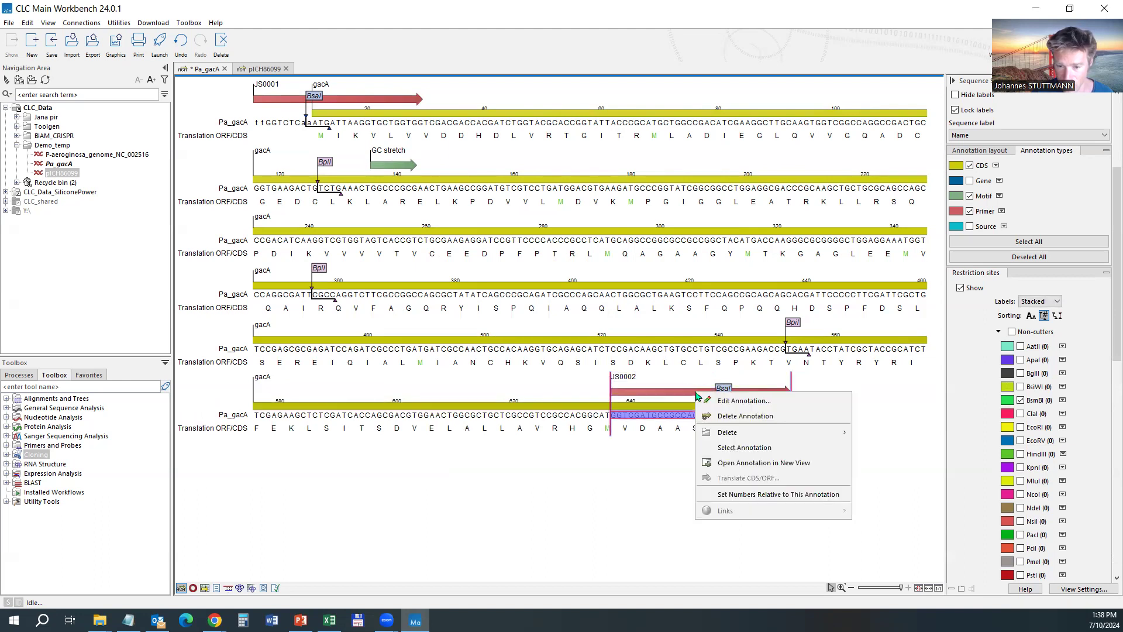
click(723, 401)
click(707, 248)
click(710, 267)
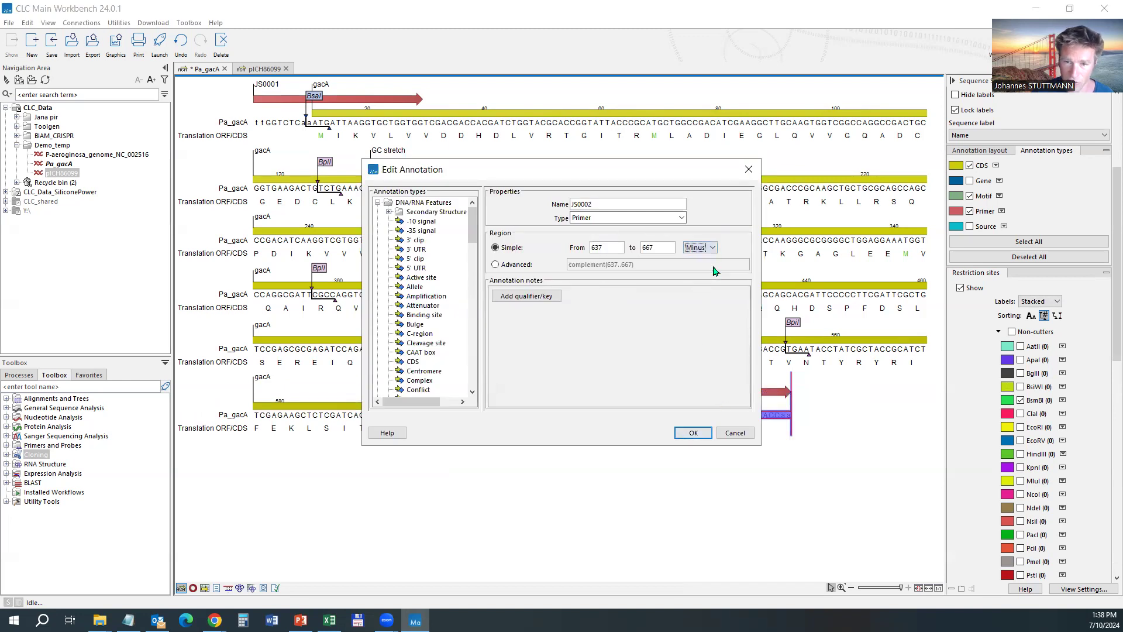
click(693, 433)
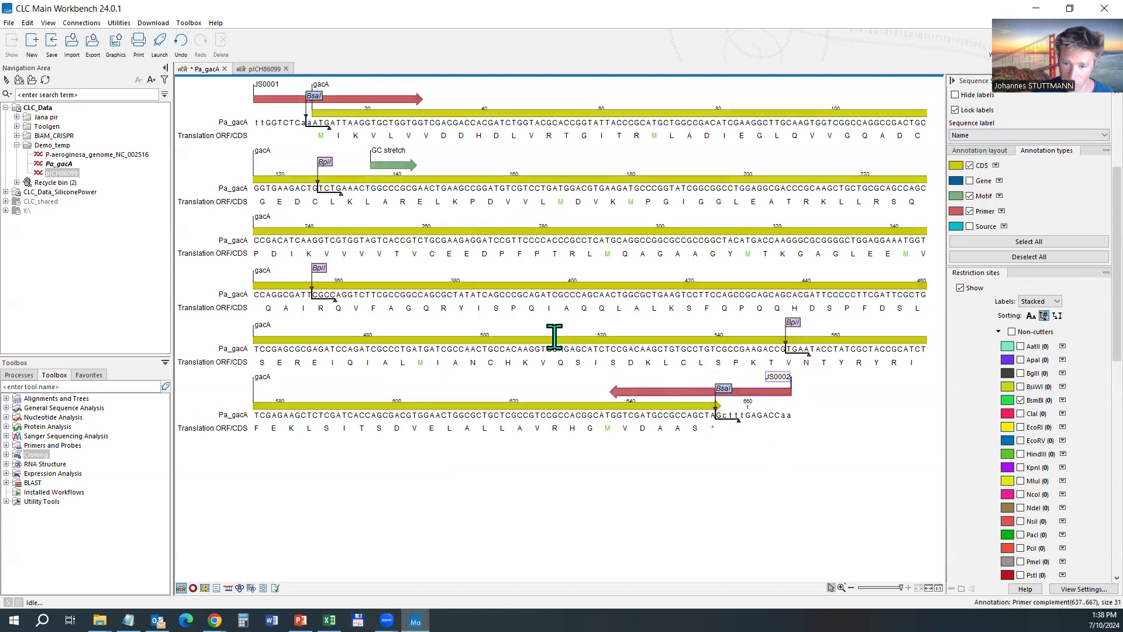
Display Pa_gacA as double stranded and check which strand primers JS0001 and JS0002 each select
scroll(995, 261, up, 1)
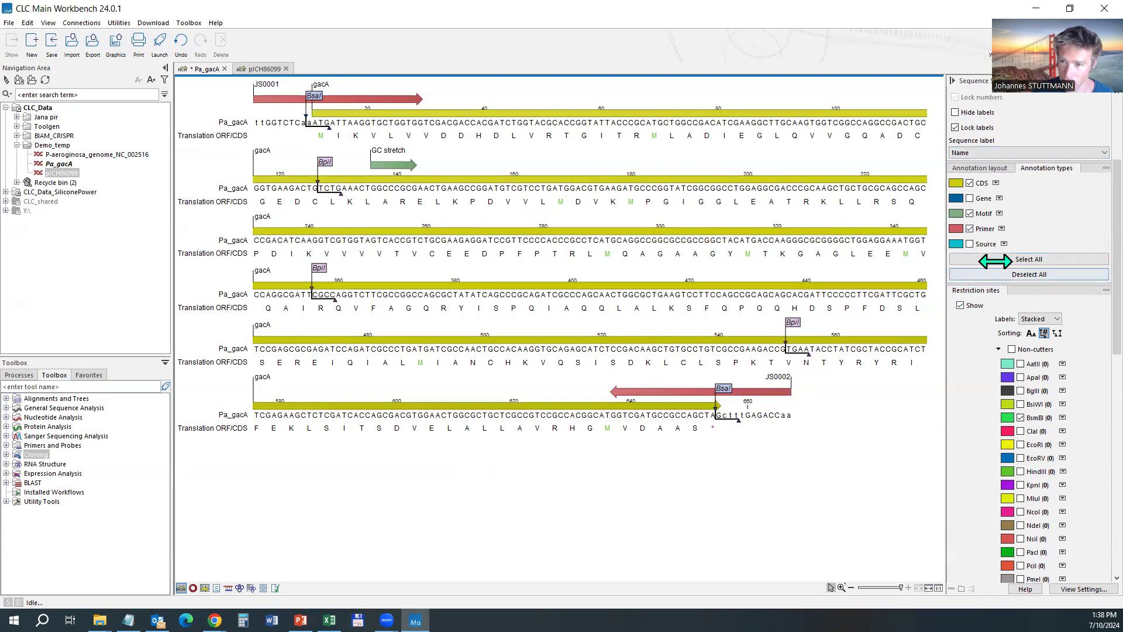
scroll(994, 262, up, 5)
click(981, 198)
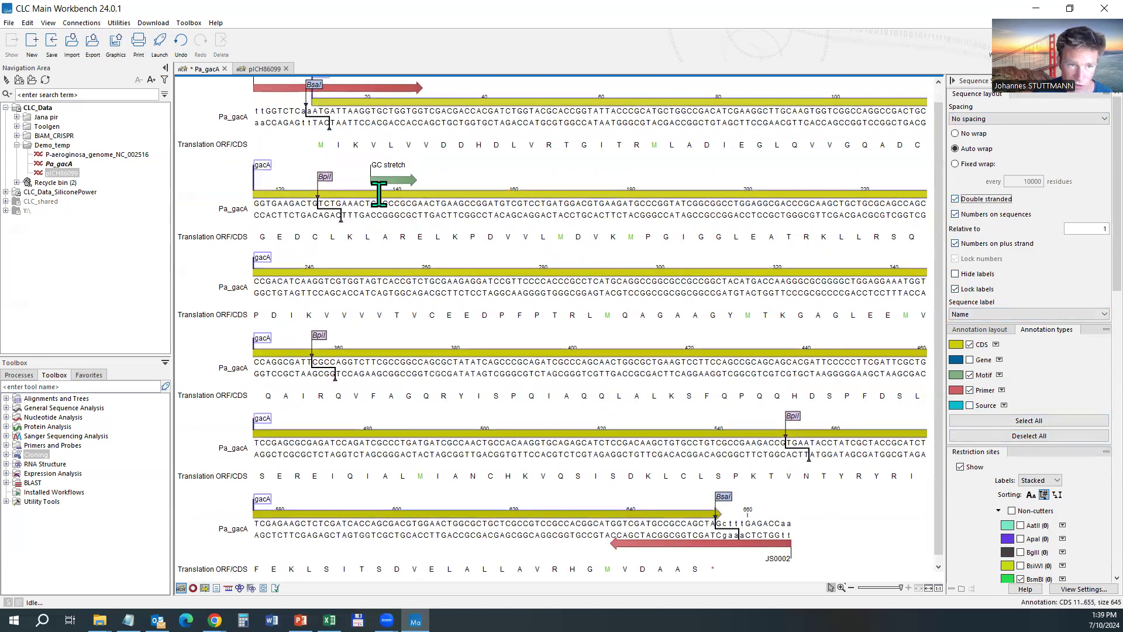
scroll(379, 193, up, 1)
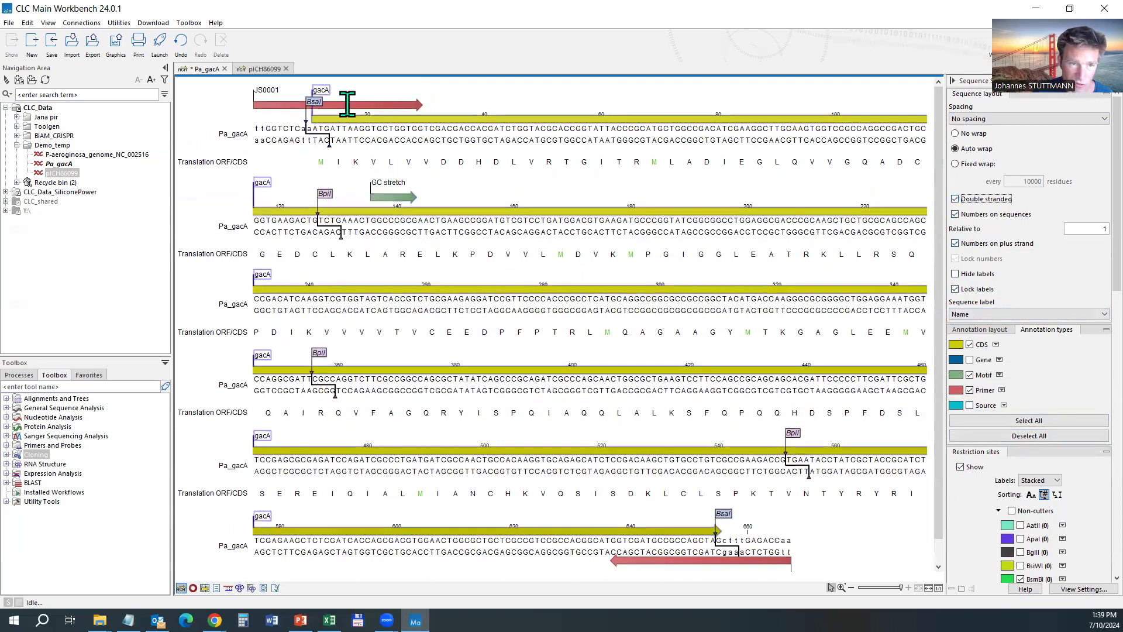
click(269, 91)
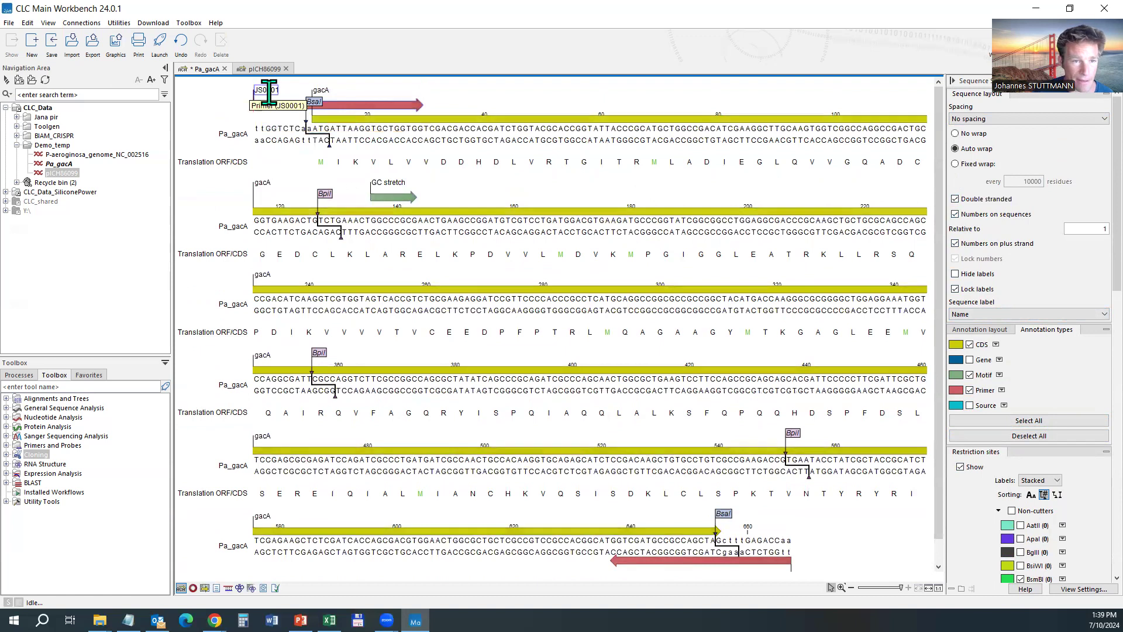
scroll(735, 384, down, 1)
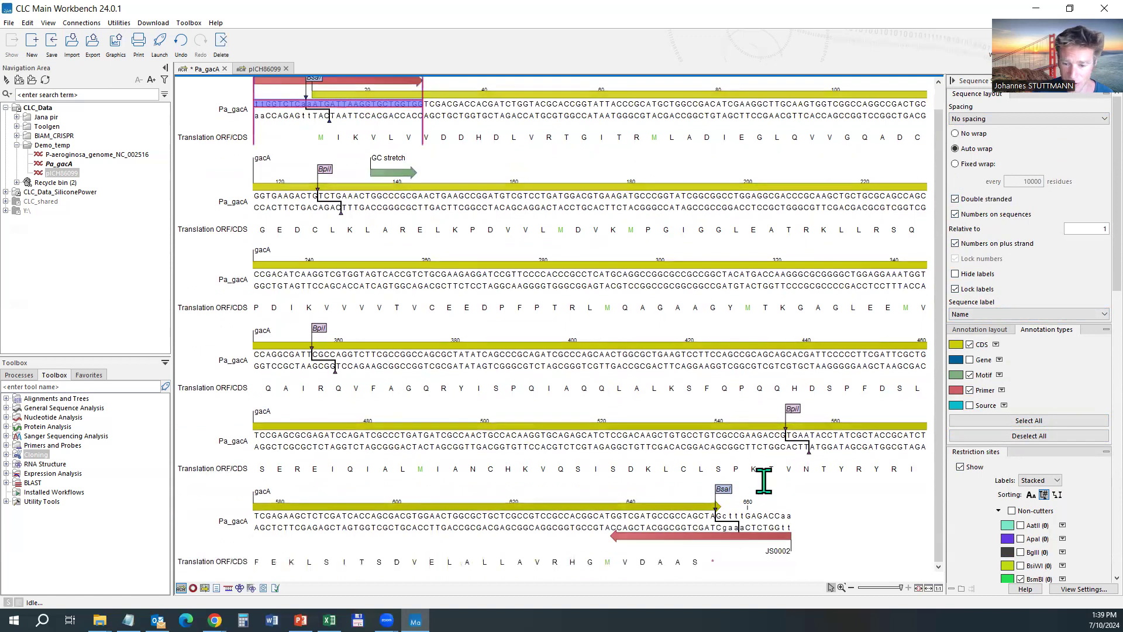
click(776, 536)
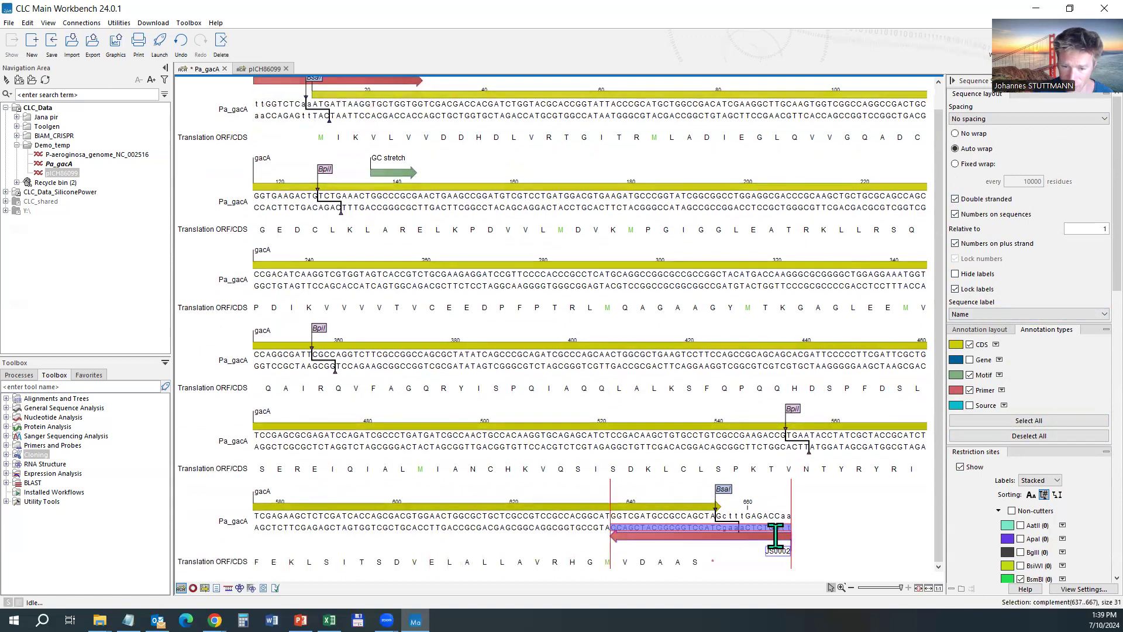
scroll(371, 135, up, 1)
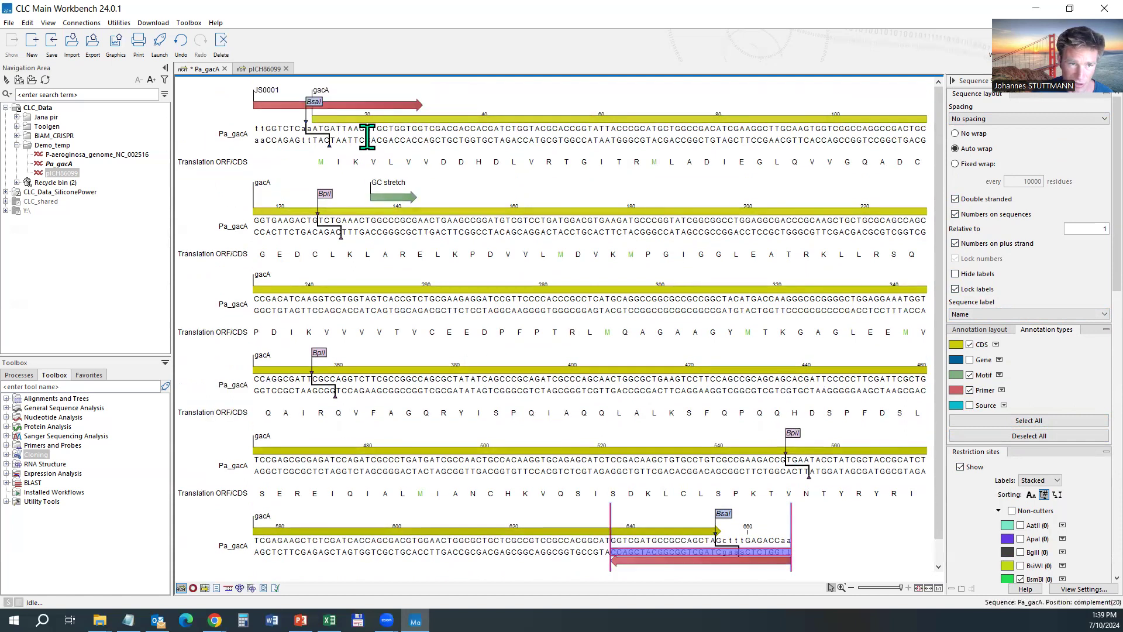
Select the sequence of primer JS0001 through its annotation and copy it
click(266, 89)
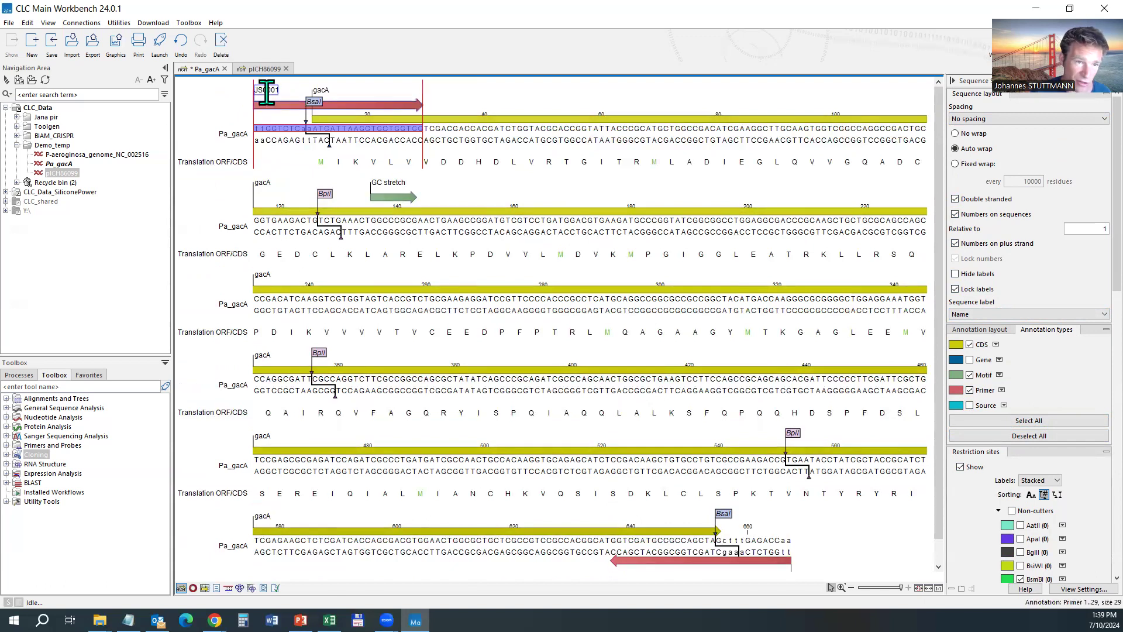
right_click(266, 90)
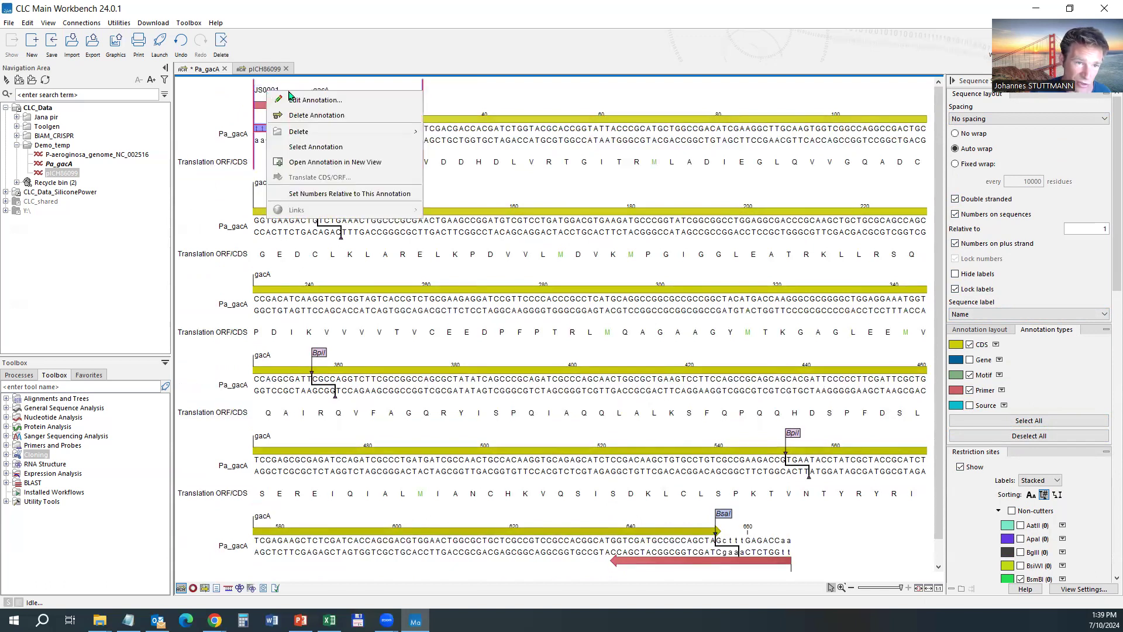
click(252, 109)
double_click(286, 106)
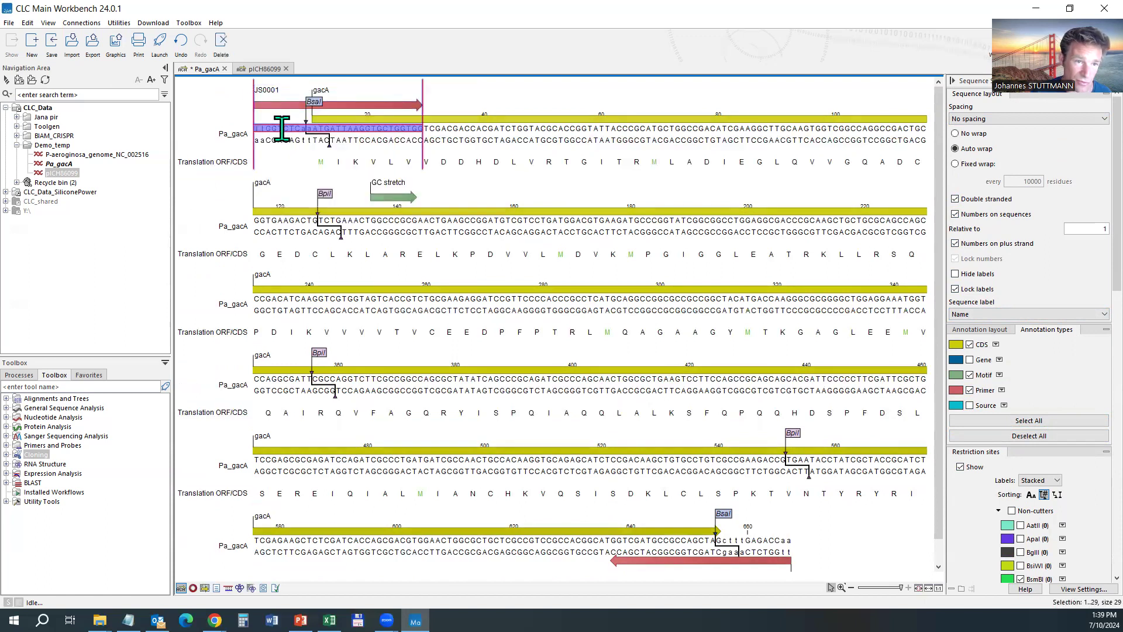
right_click(279, 120)
click(368, 152)
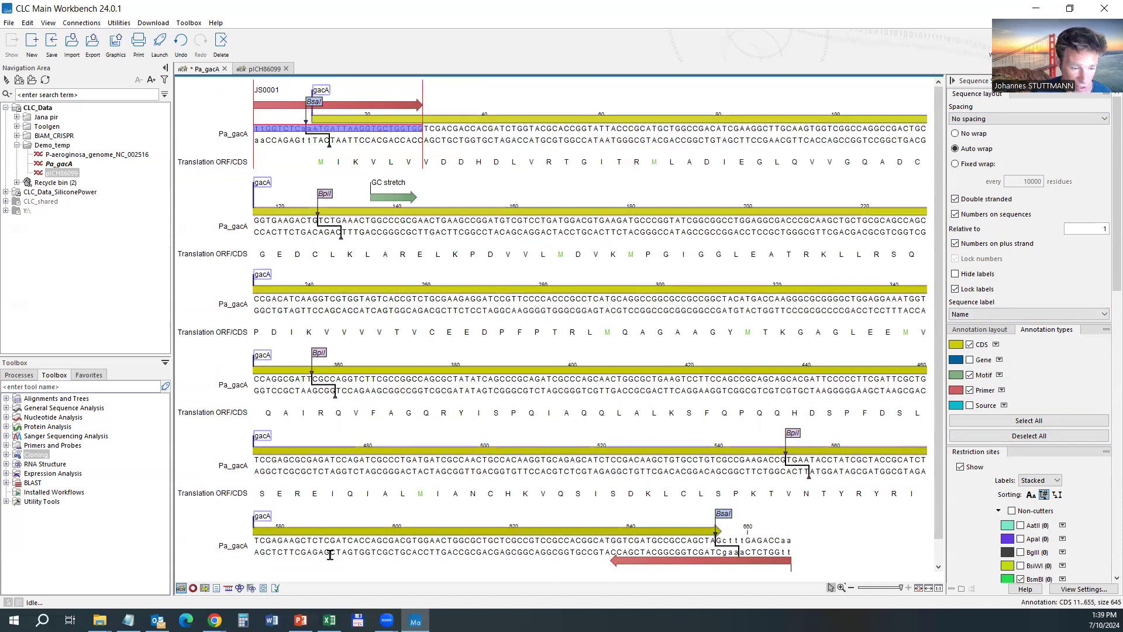
Switch to the blank Excel workbook and enter the headers name, seqeunce and length in B3 to D3
mouse_move(329, 620)
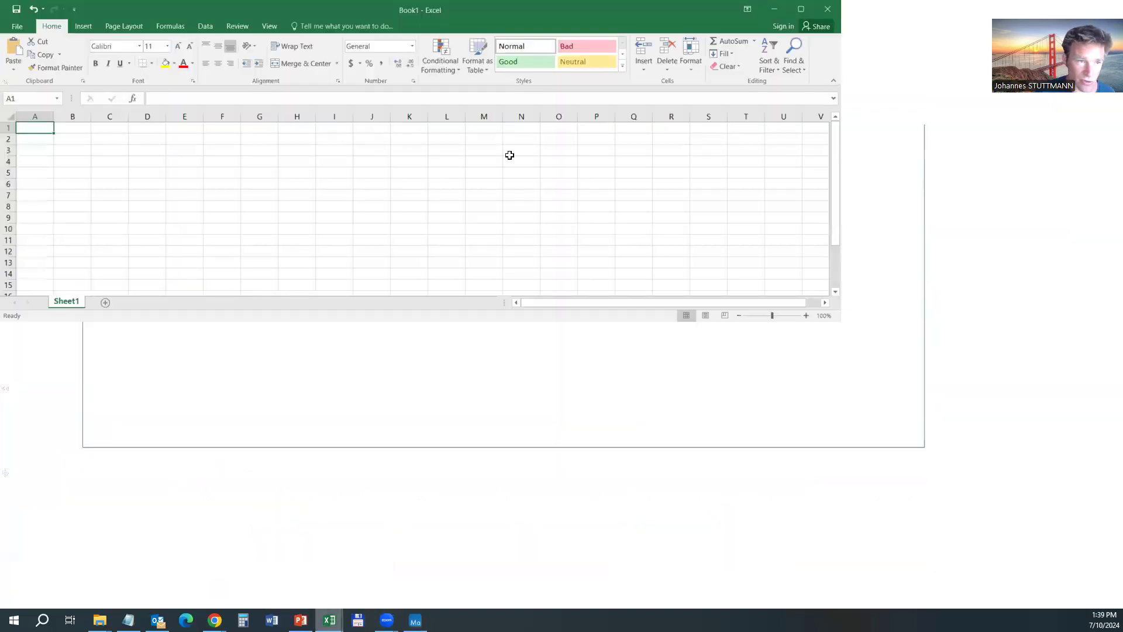
click(76, 150)
text(name)
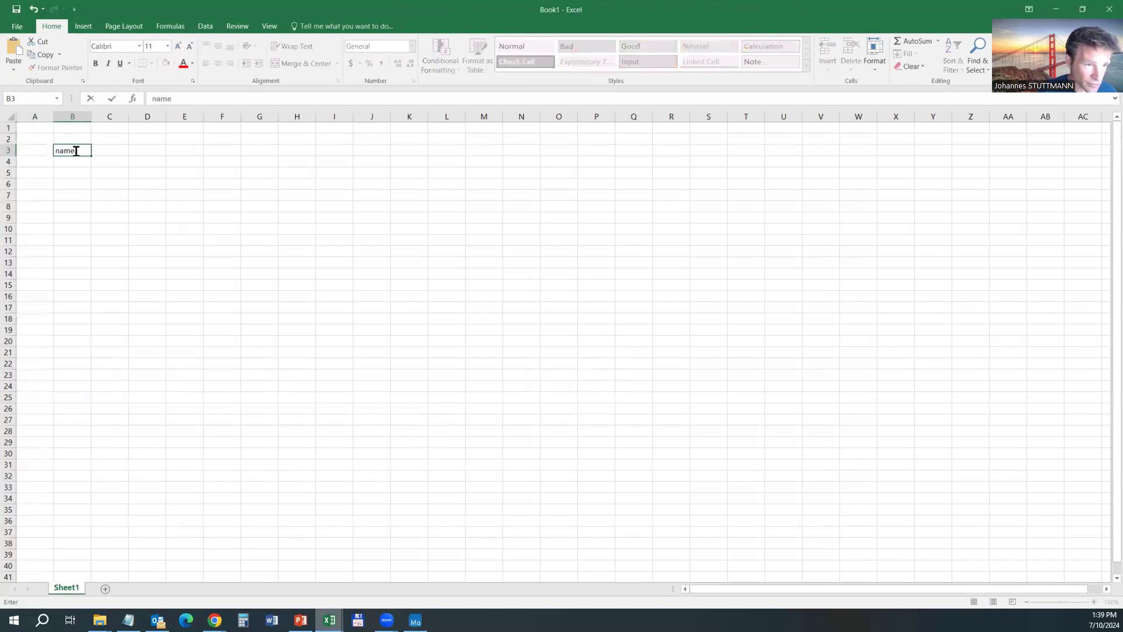
key(Tab)
text(s)
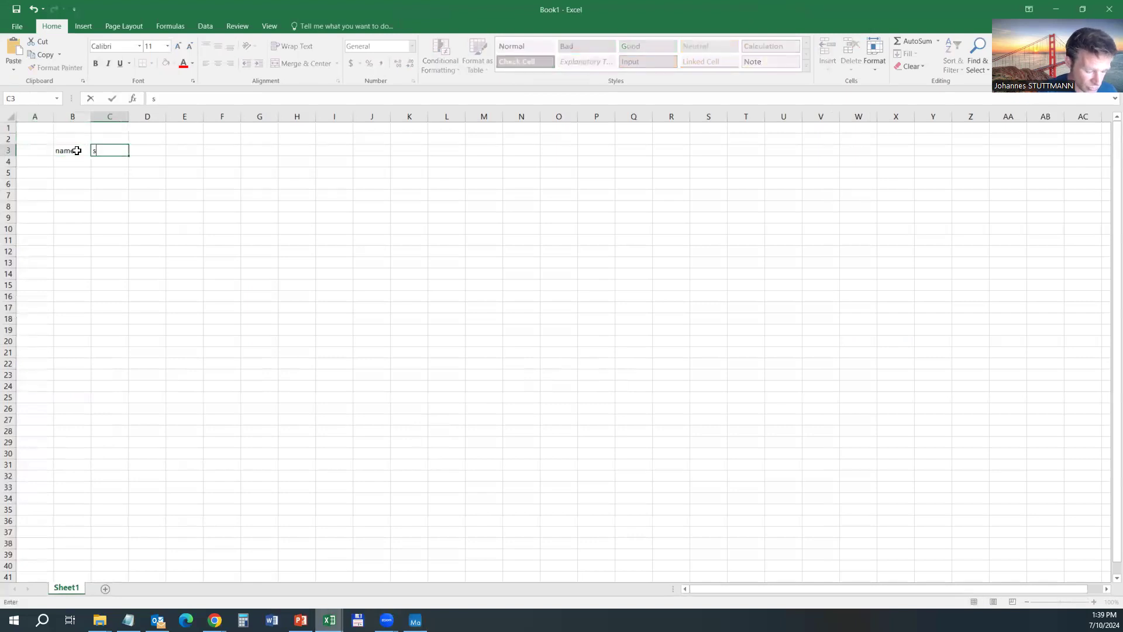
text(eqeunce)
key(Tab)
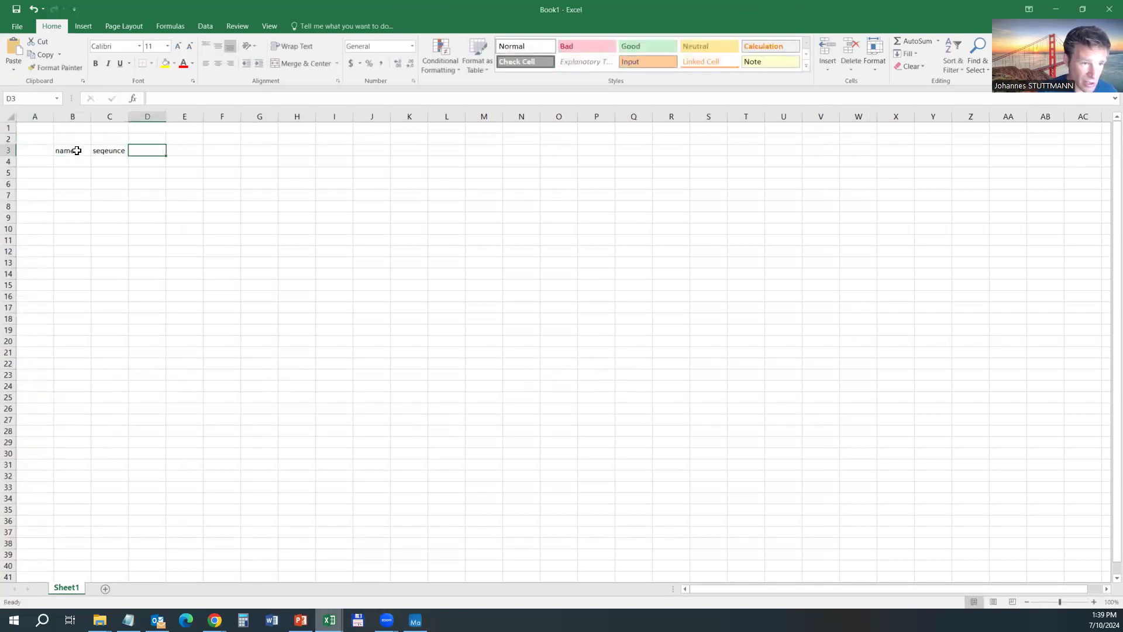
text(length)
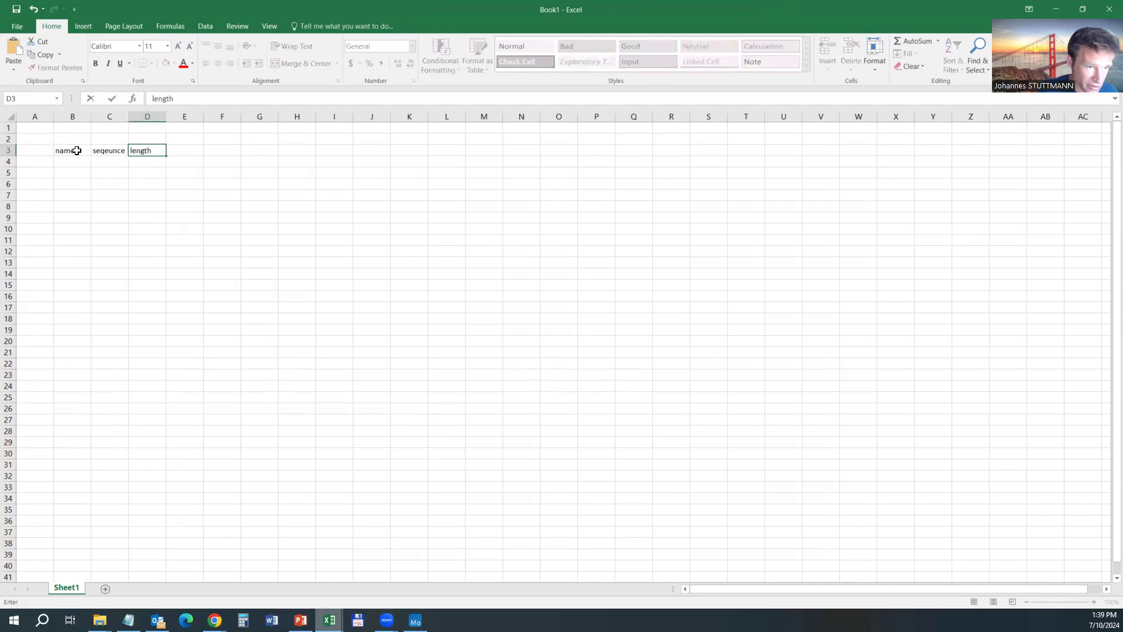
key(Return)
Paste the copied JS0001 primer sequence into C4 and widen columns B and C to fit
drag(91, 117, 255, 117)
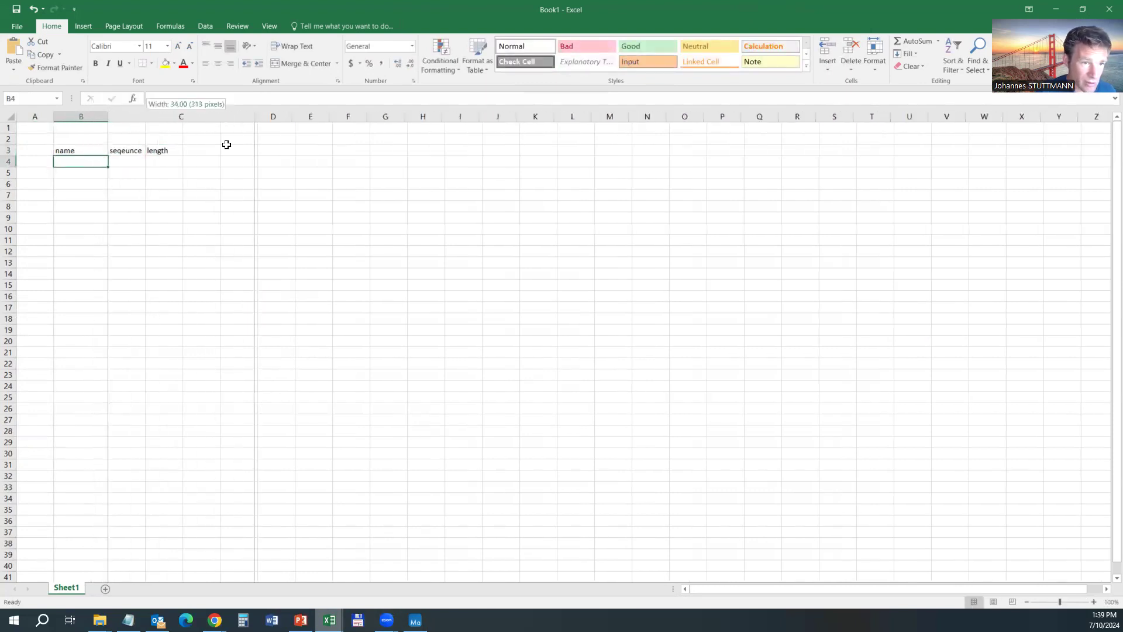
click(171, 158)
key(ctrl+v)
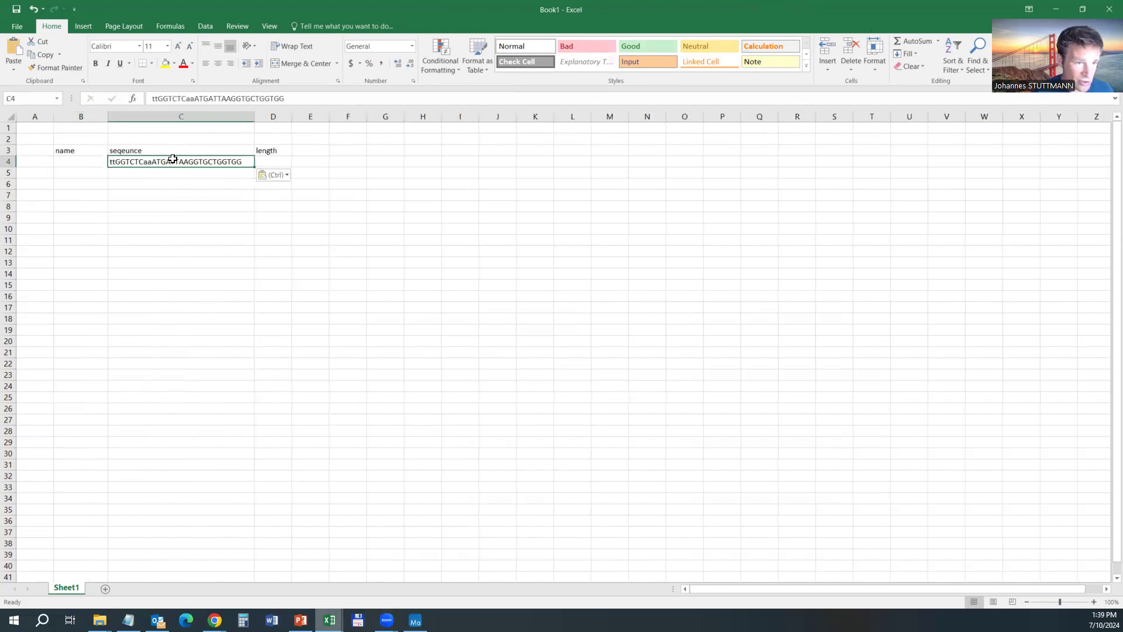
drag(253, 117, 272, 117)
click(146, 170)
click(147, 160)
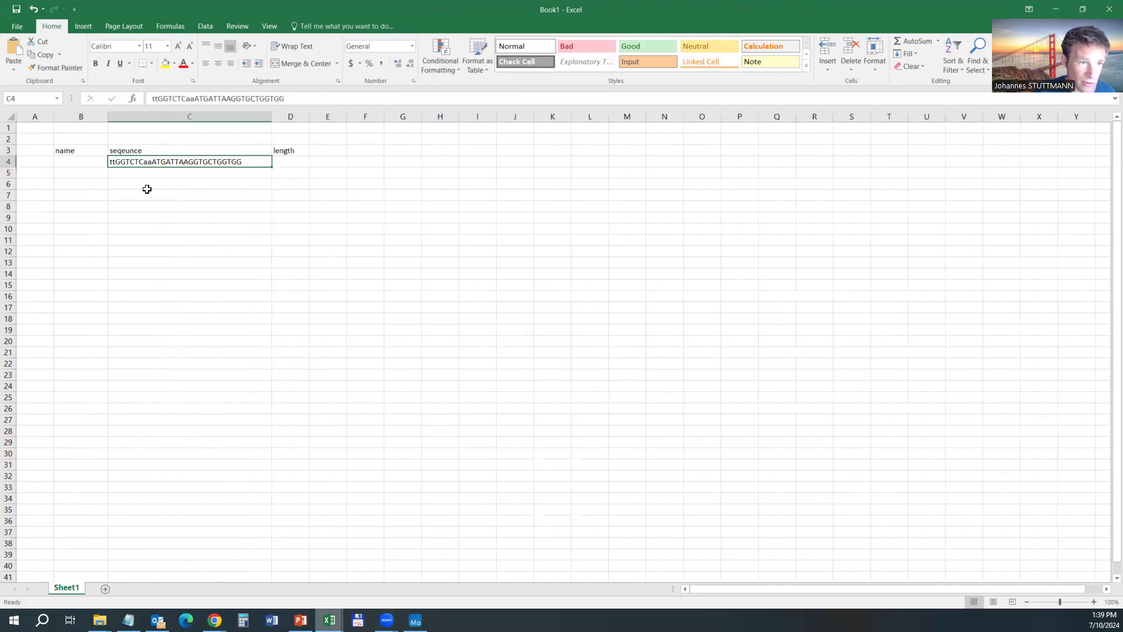
Enter the formula =length(C4) in D4 to count the bases of the primer sequence
click(298, 161)
text(=)
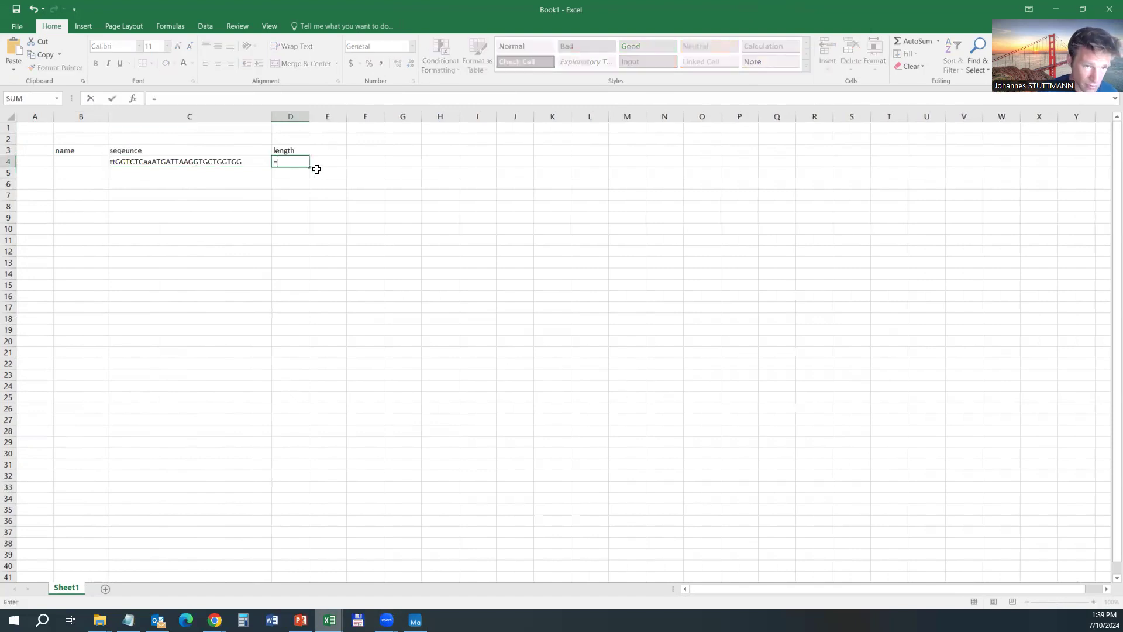
text(length()
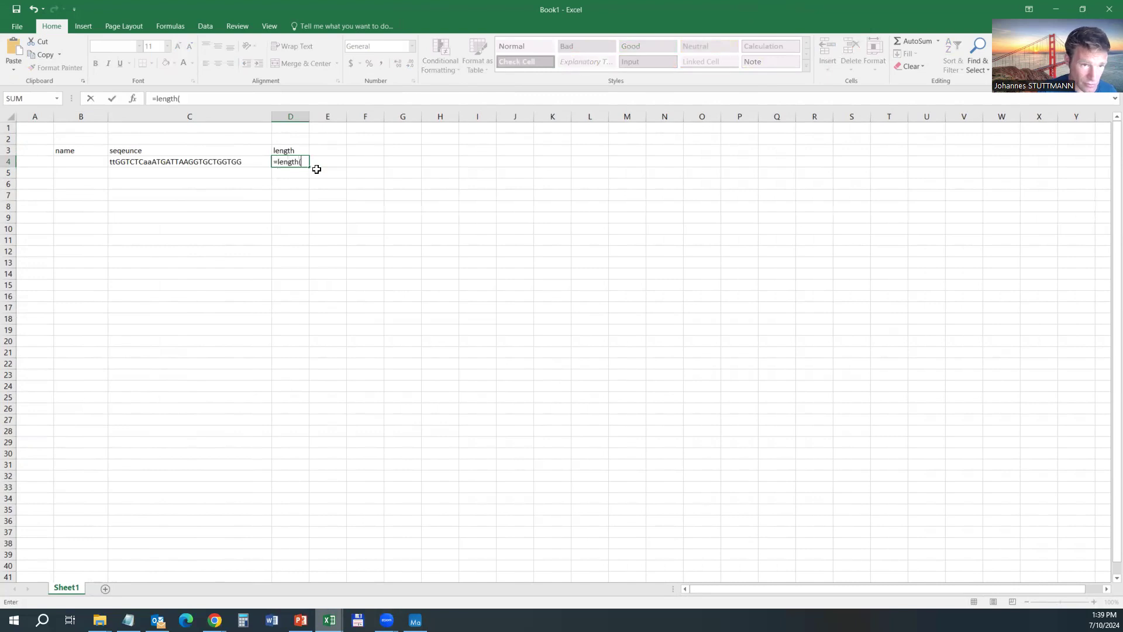
click(216, 161)
key(Return)
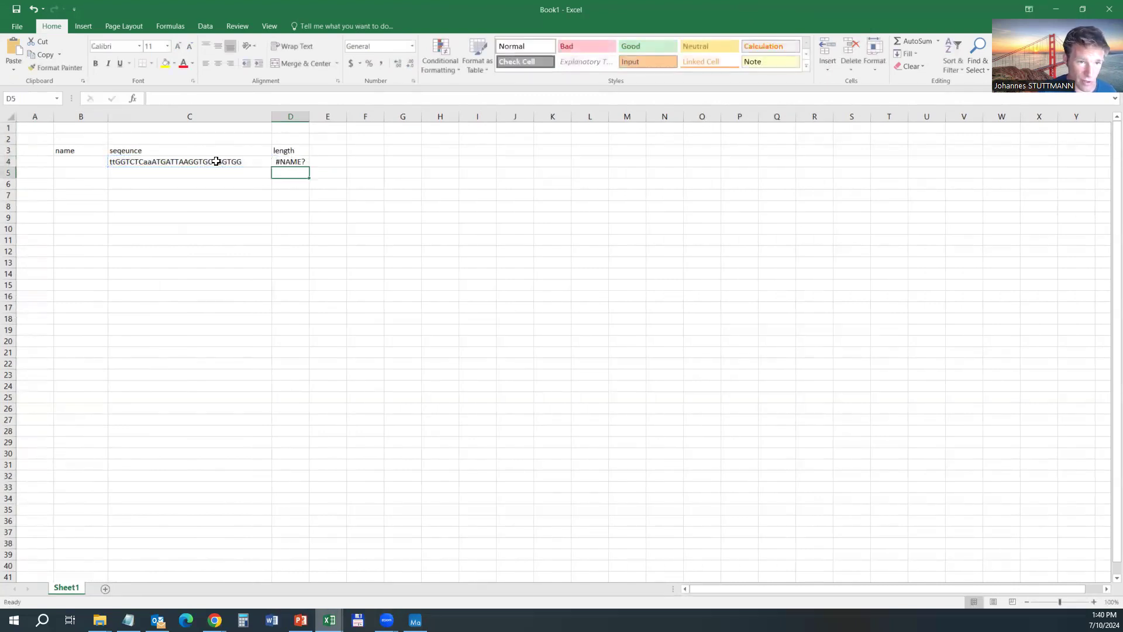
Correct the formula in D4 to =LEN(C4) so it counts the bases of the primer sequence
double_click(290, 161)
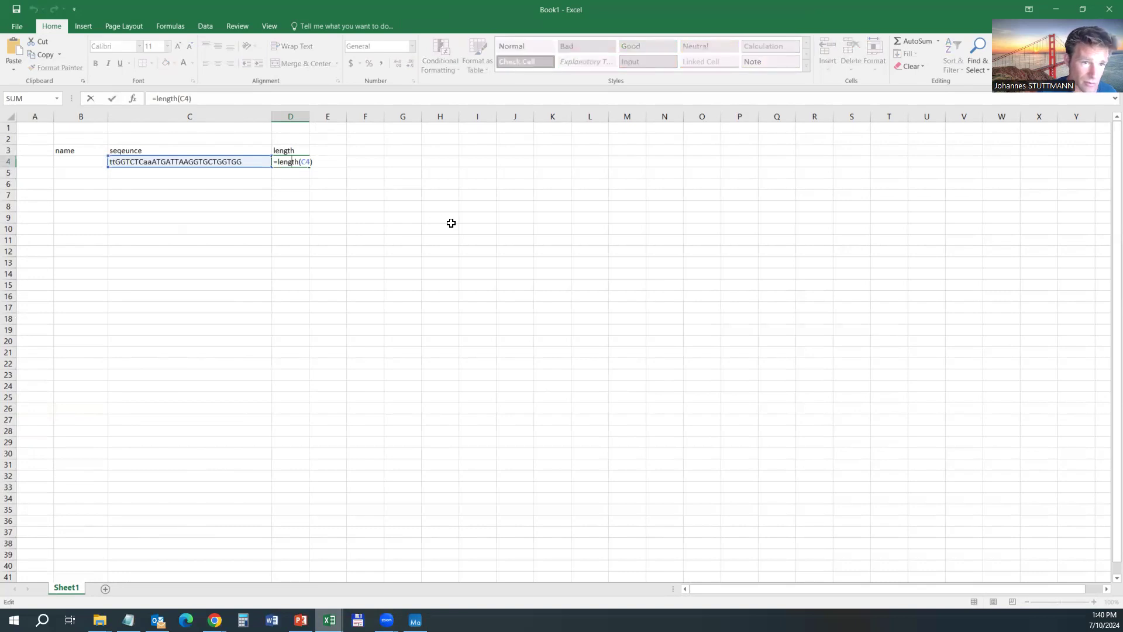
key(Return)
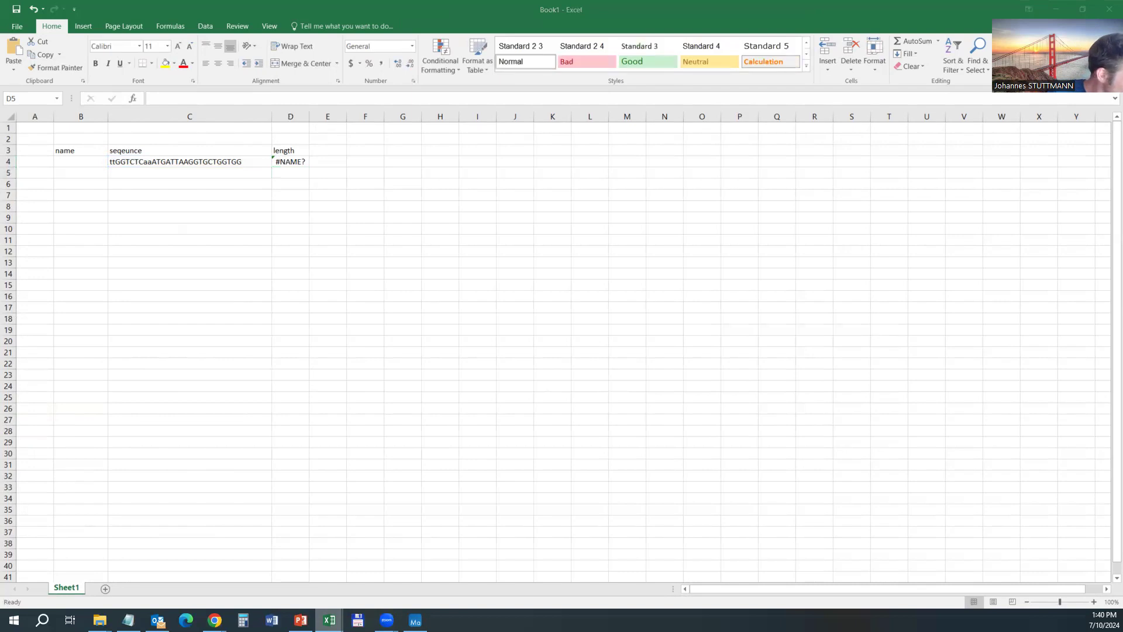
click(292, 163)
double_click(284, 163)
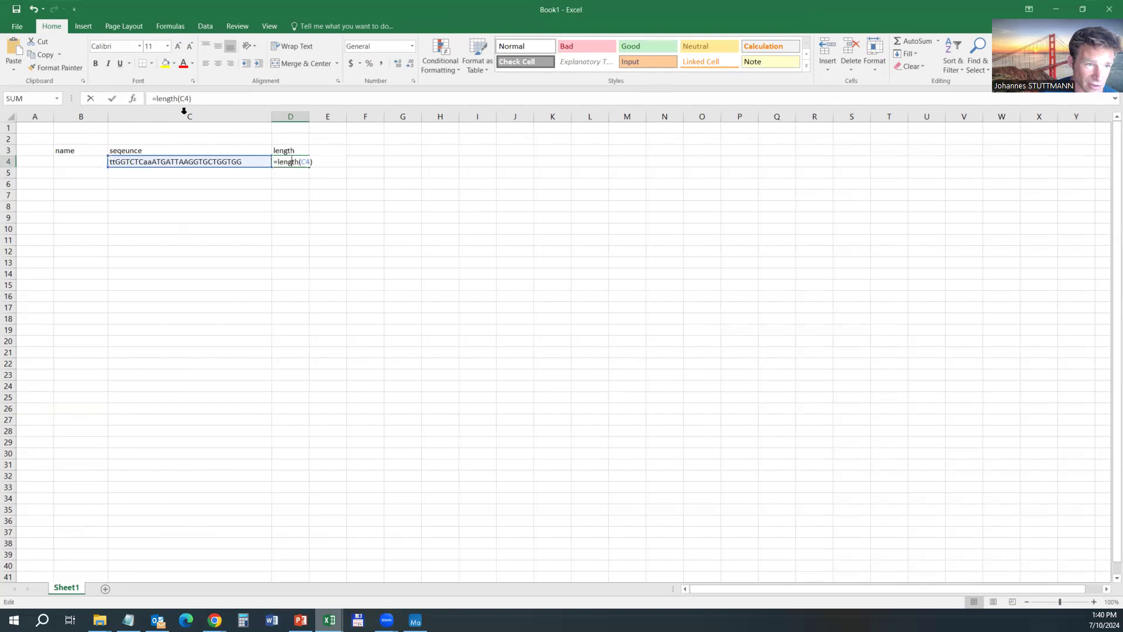
click(162, 99)
key(Delete)
key(Delete)
key(Delete)
key(Return)
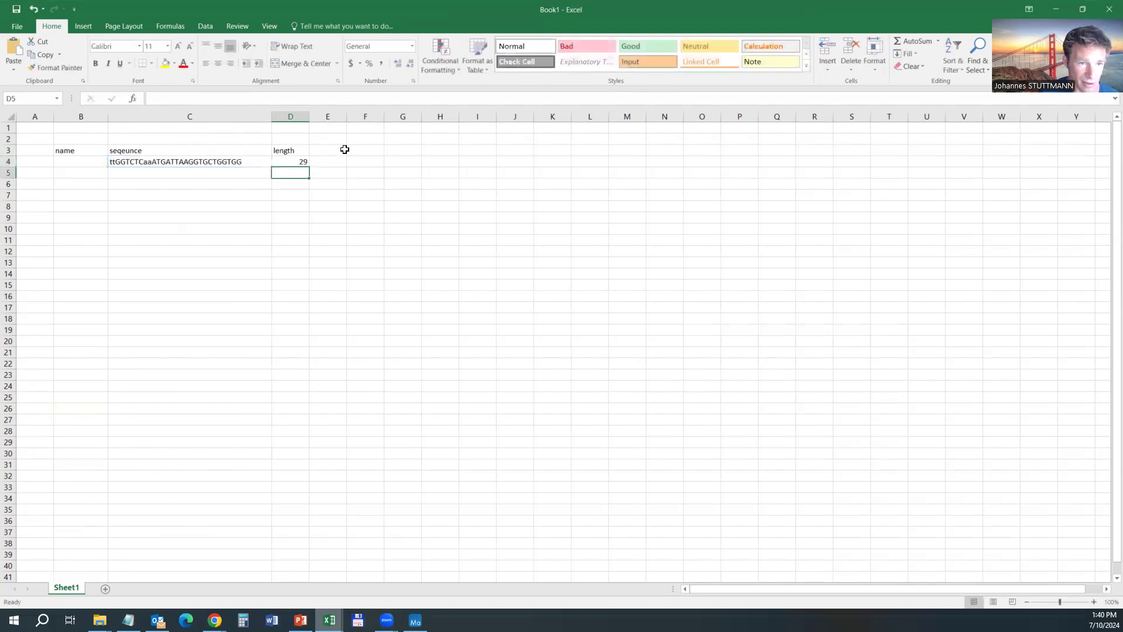
Enter the primer name JS0001 in B4 and fill the numbered series down to JS0021 in B24
click(295, 163)
click(68, 162)
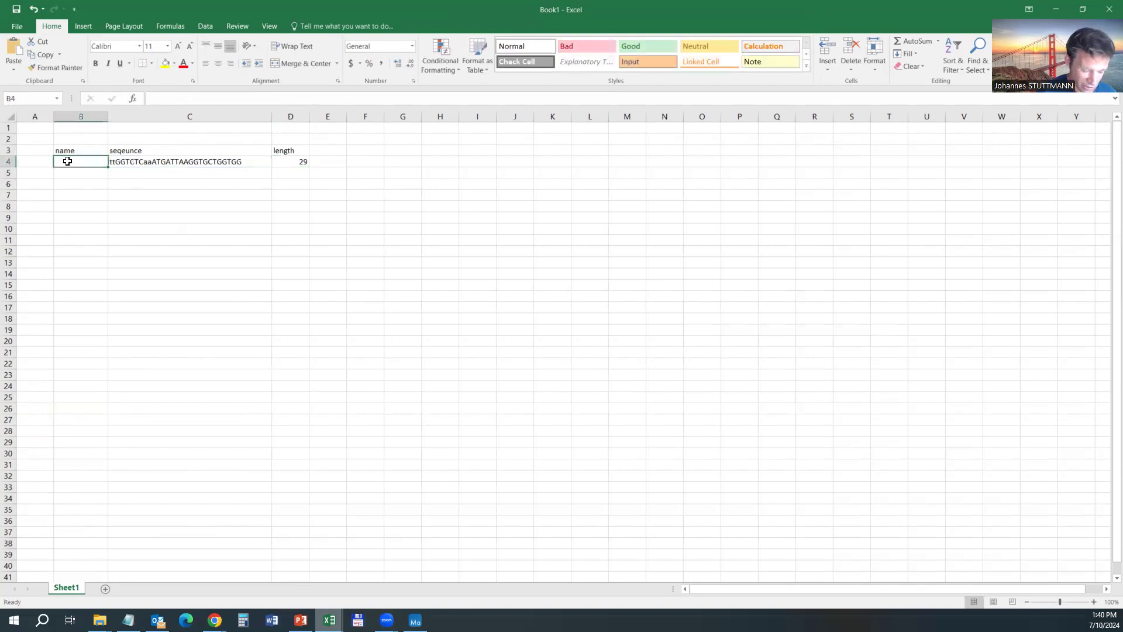
text(JS00)
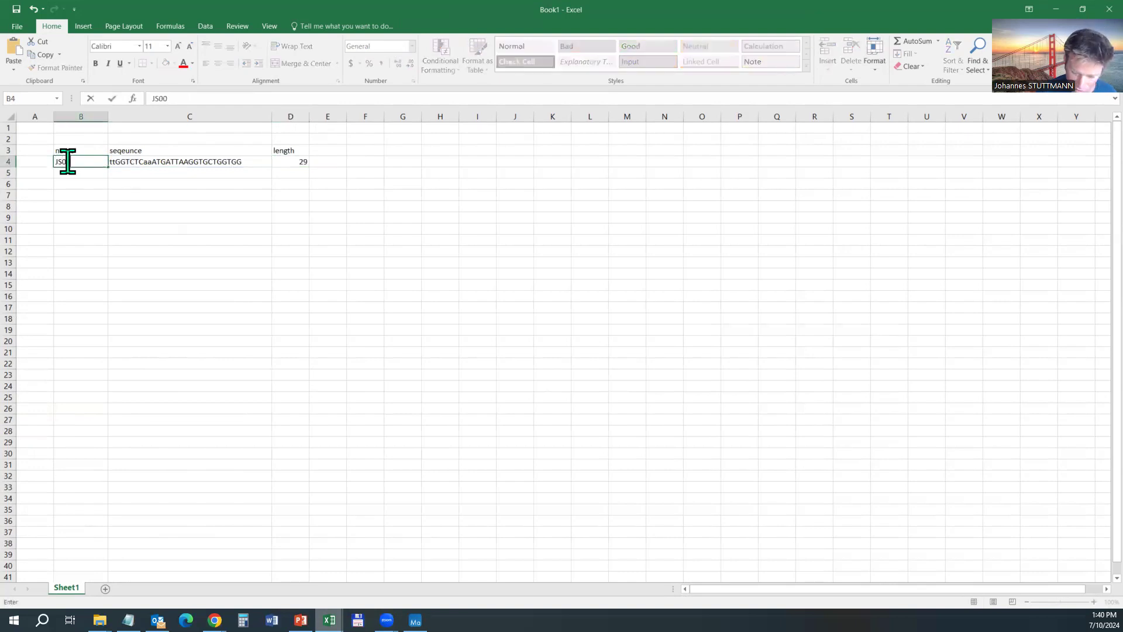
text(1)
key(Return)
click(67, 162)
drag(106, 178, 110, 390)
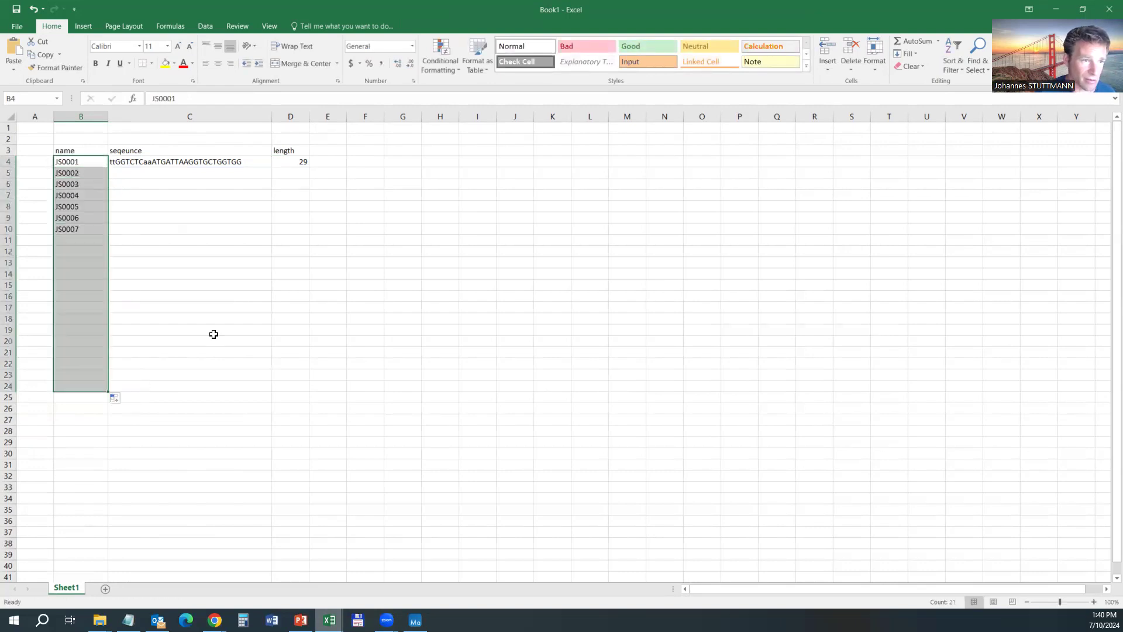
Switch to CLC Main Workbench, select primer JS0002 through its annotation in Pa_gacA, and turn off the double-stranded display
click(158, 174)
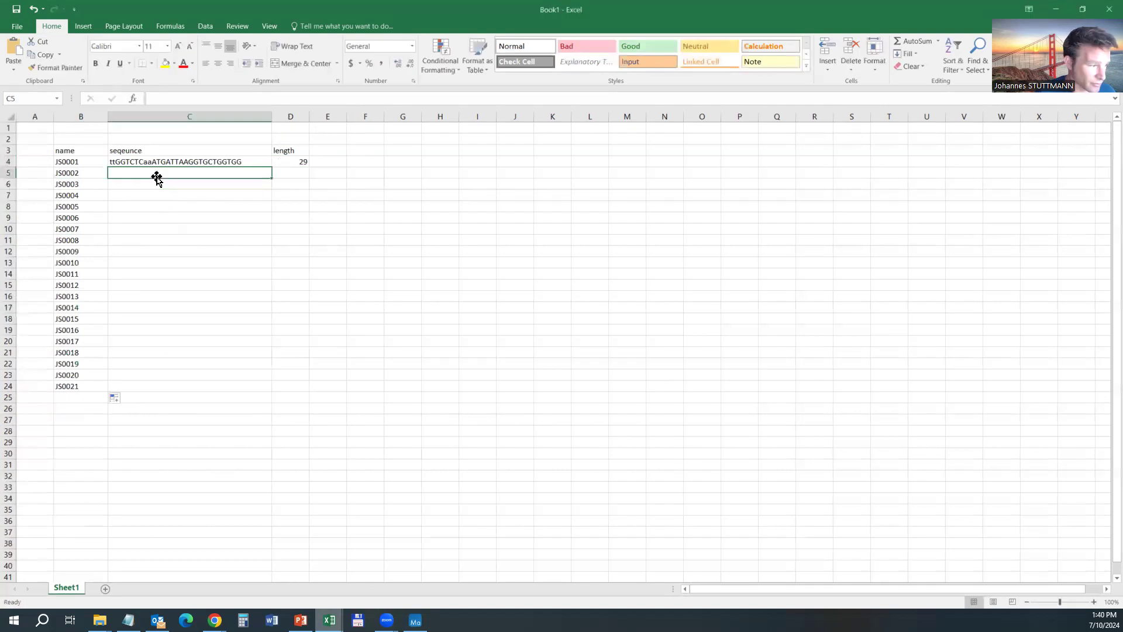
key(alt+Tab)
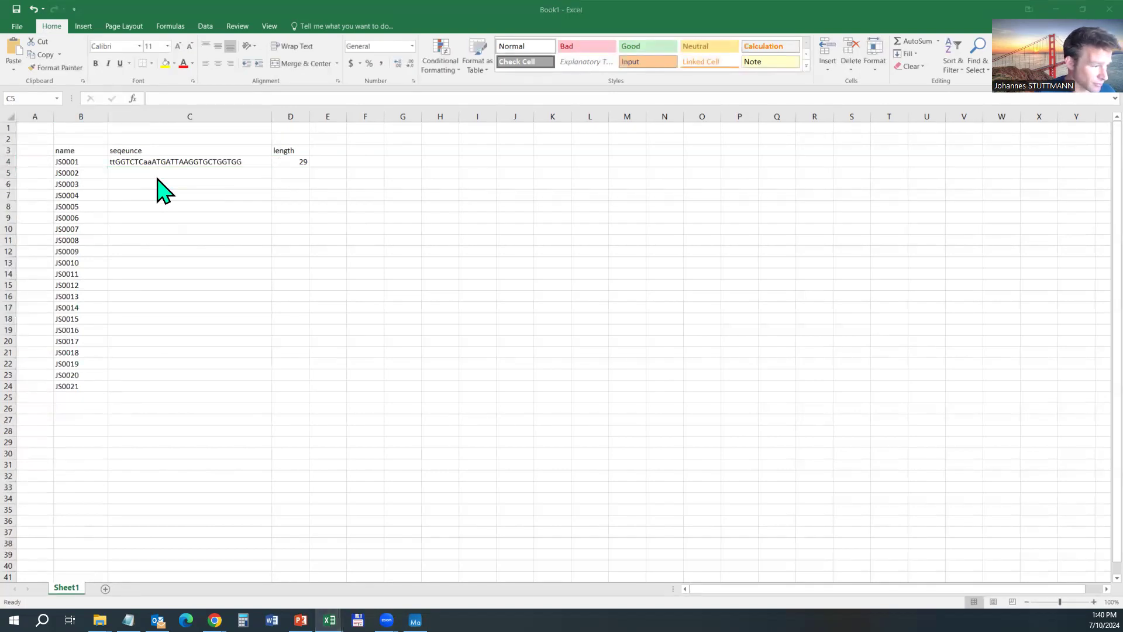
scroll(760, 445, down, 1)
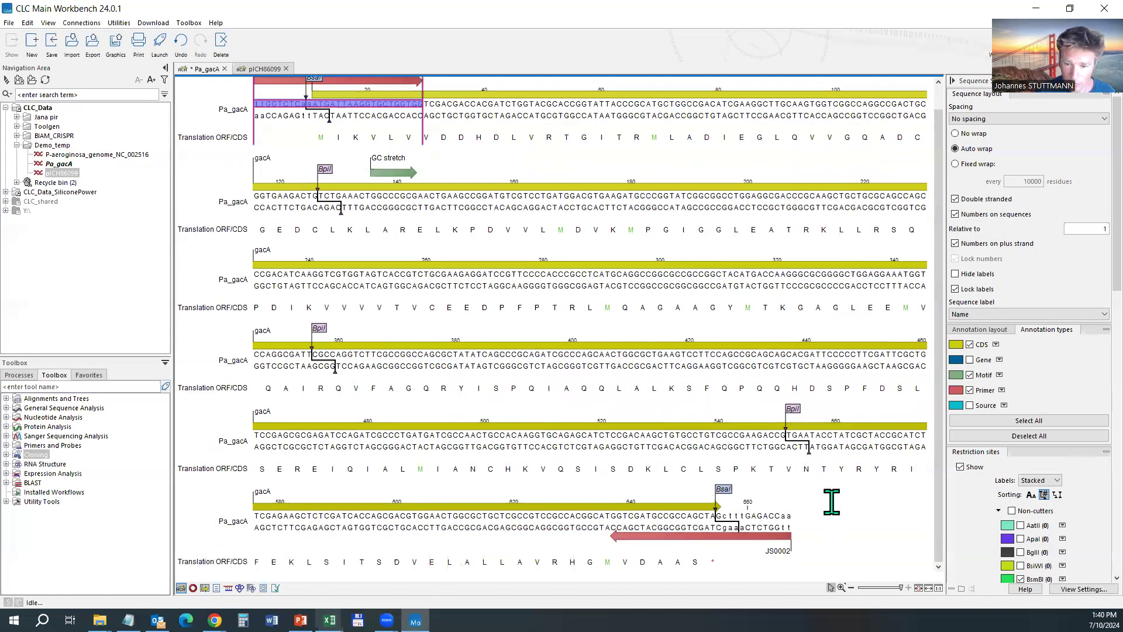
click(759, 537)
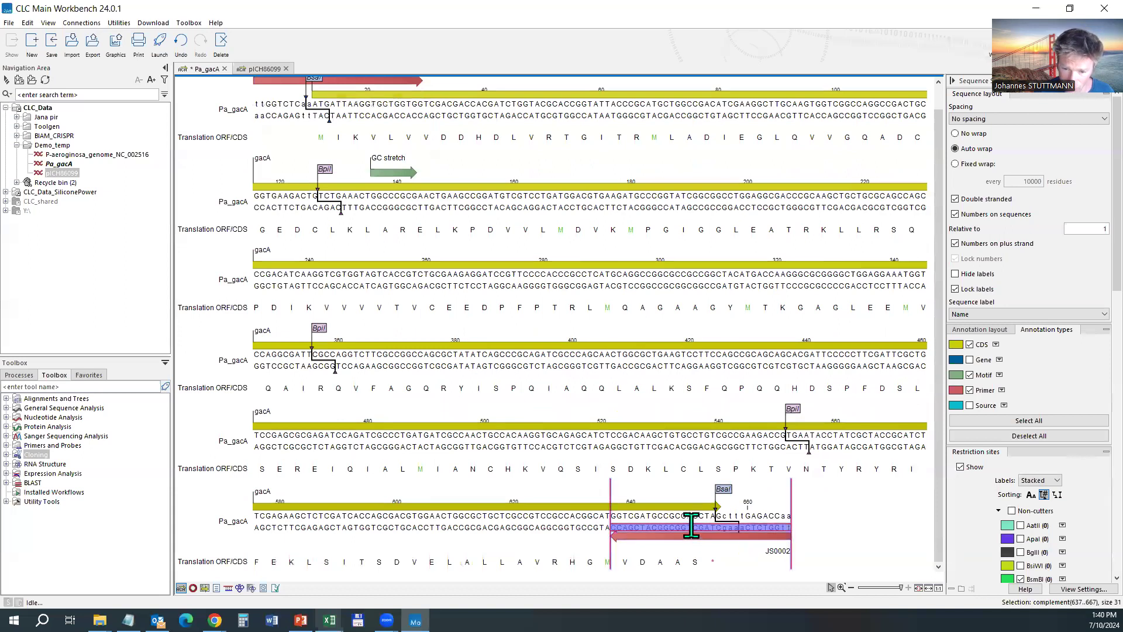
click(977, 200)
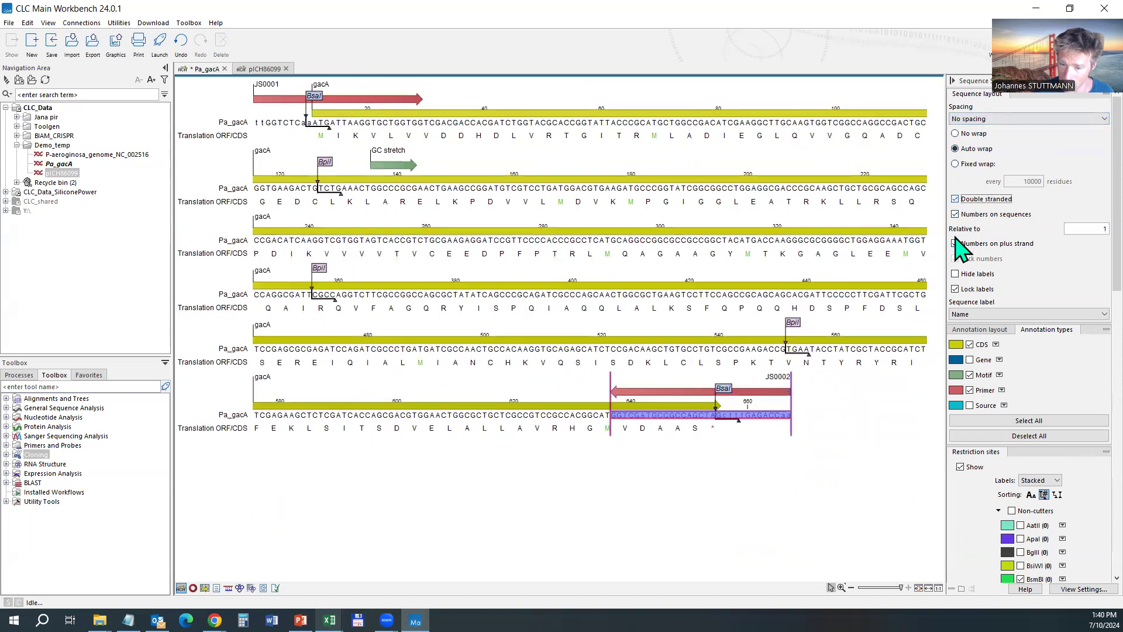
click(754, 383)
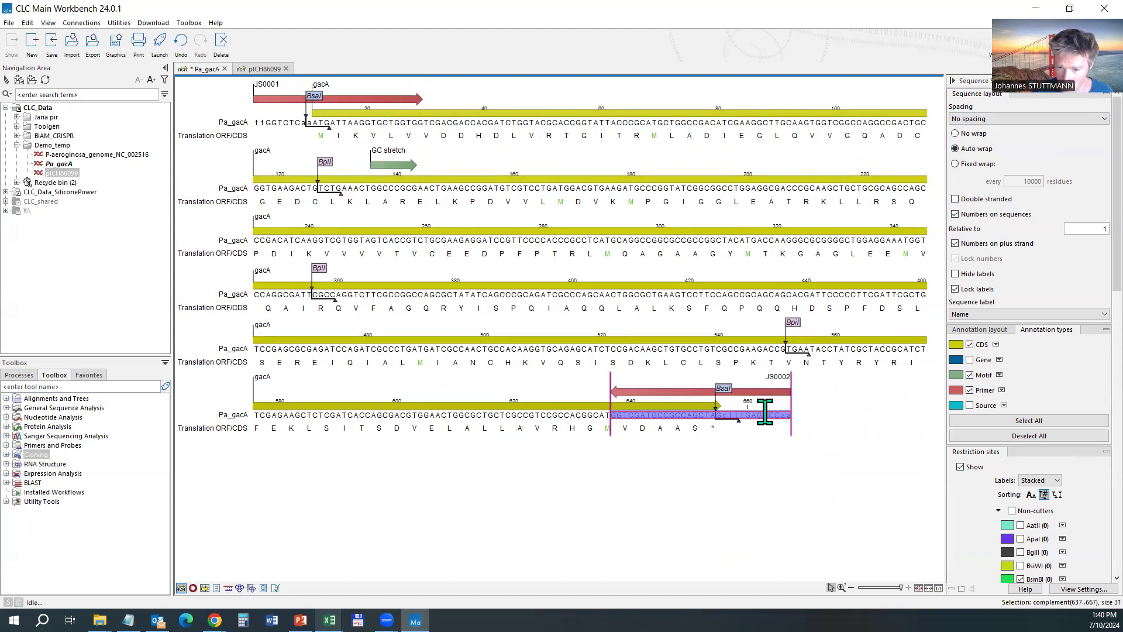
Copy the selected JS0002 primer sequence and paste it into C5 of the Excel workbook
key(alt+Tab)
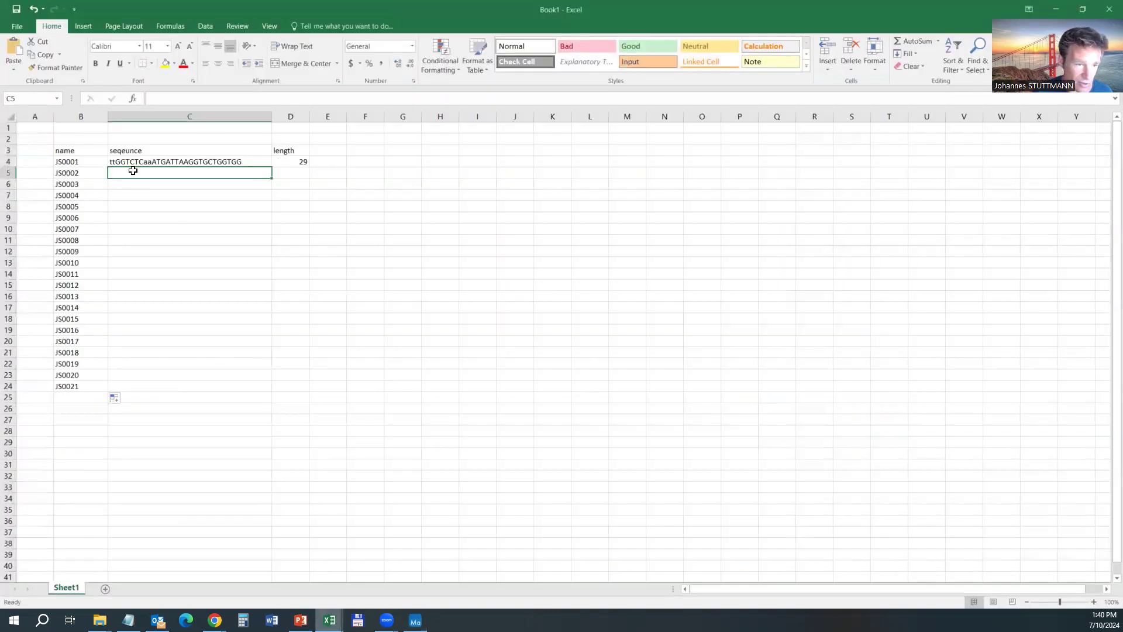
key(alt+Tab)
right_click(648, 415)
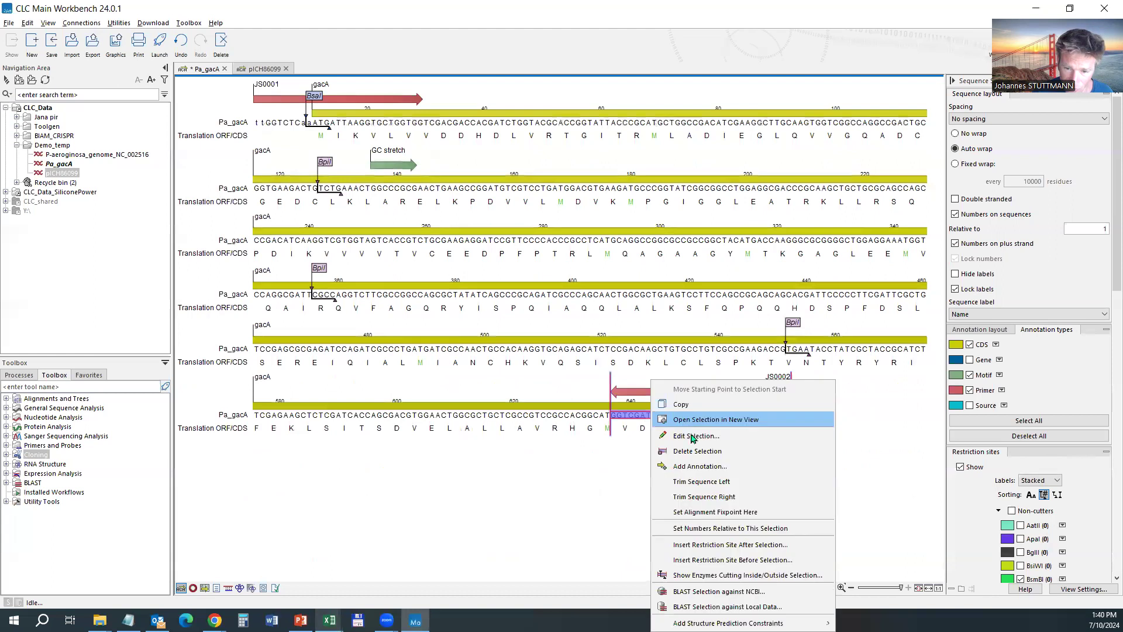
click(680, 404)
key(alt+Tab)
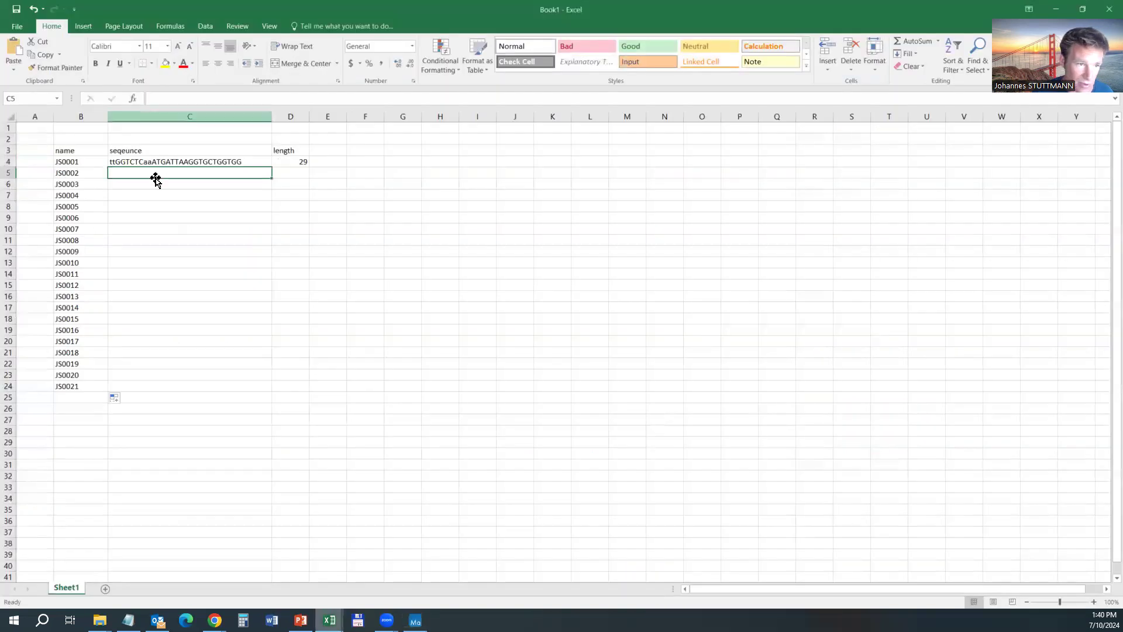
text(ttGGTCTCaaagCTAGCTGGCGGCATCGACC)
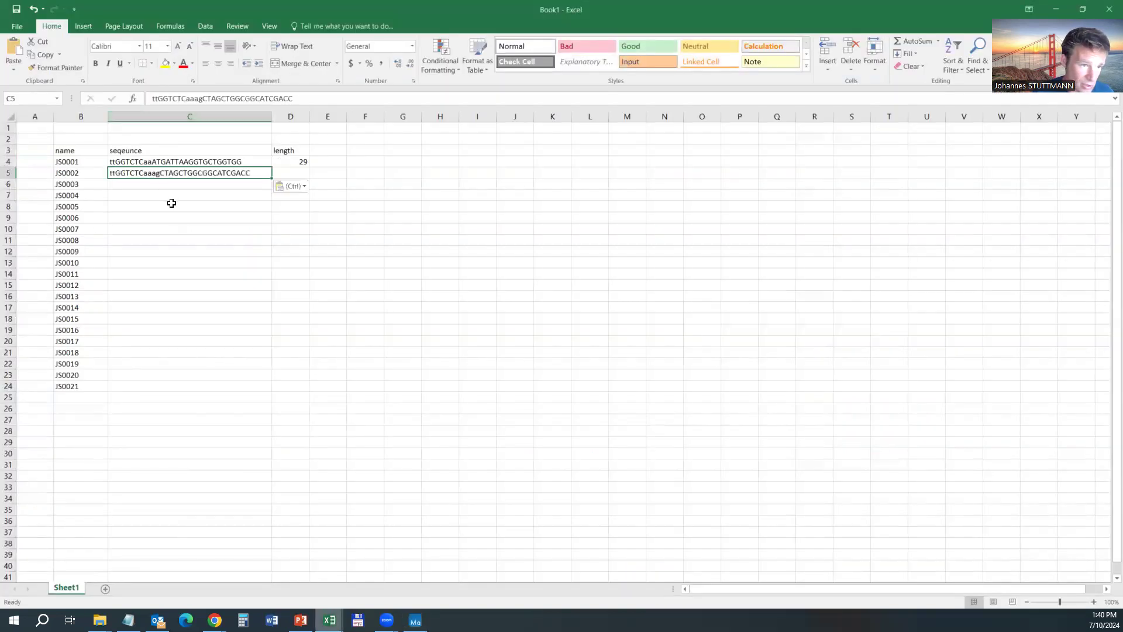
Copy the plus-strand bases spanning primer JS0002, paste them into C6 for comparison with C5, and clear C6
key(alt+Tab)
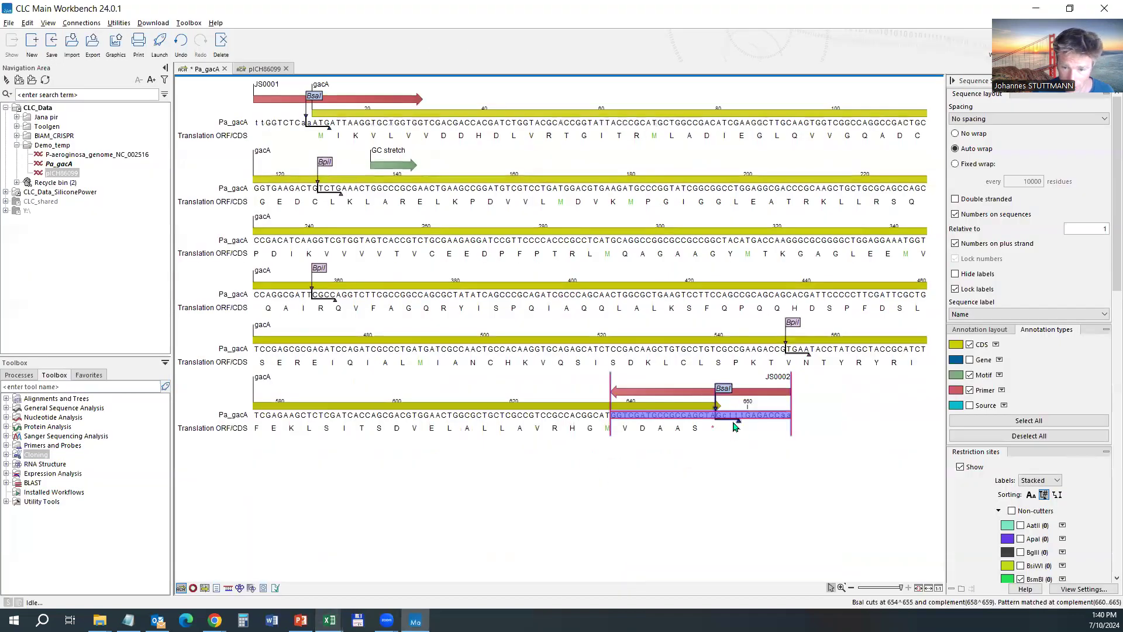
drag(612, 417, 795, 413)
key(ctrl+c)
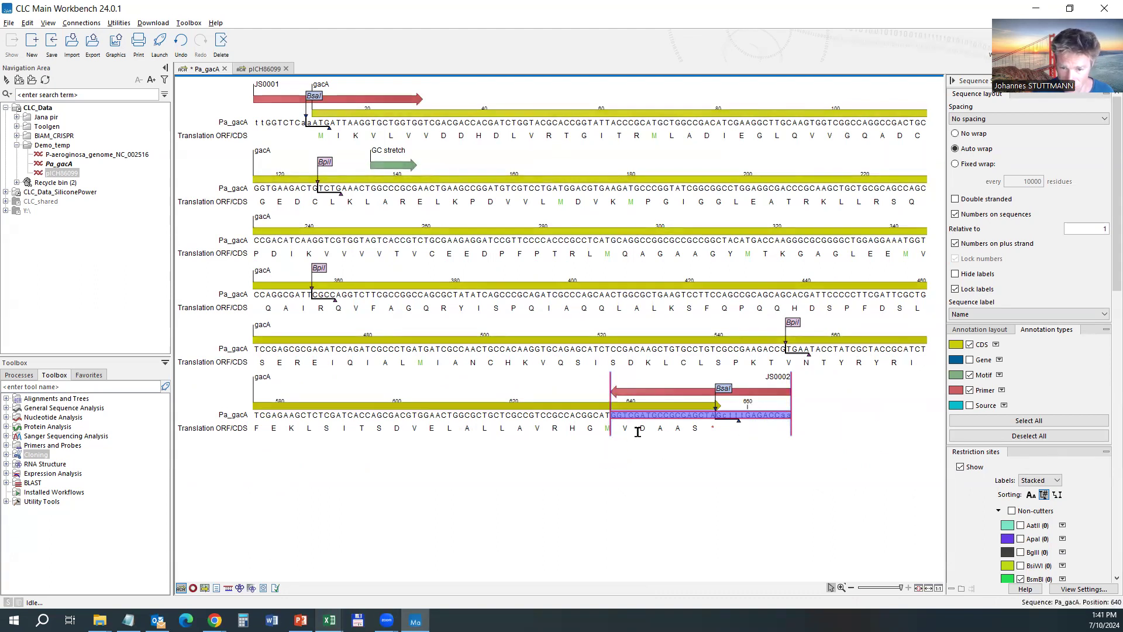
key(alt+Tab)
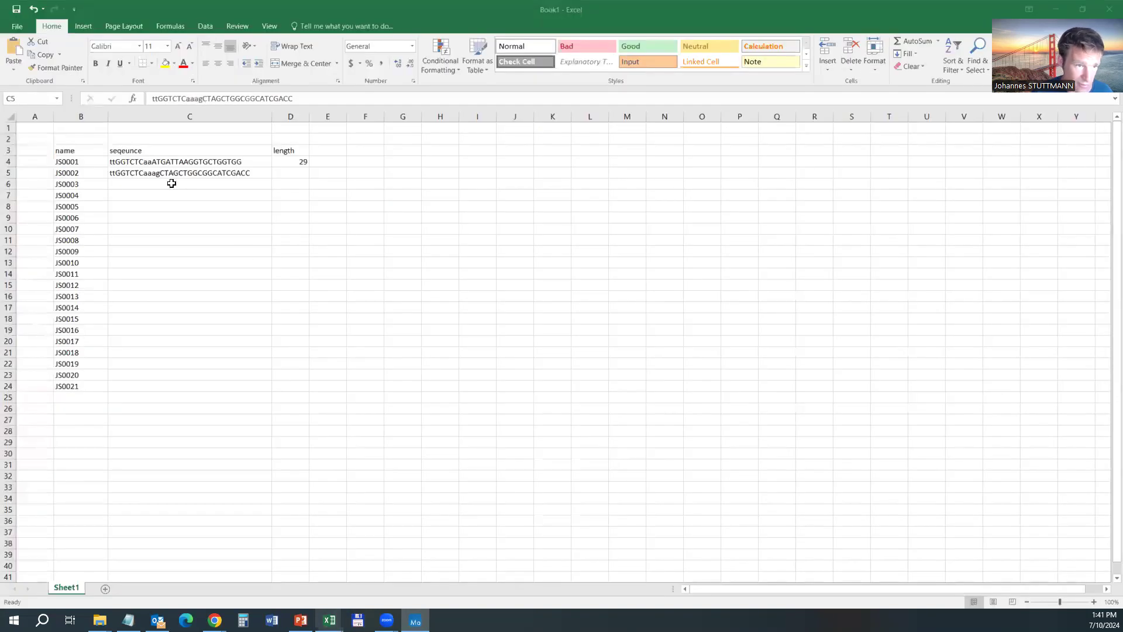
click(172, 184)
key(ctrl+v)
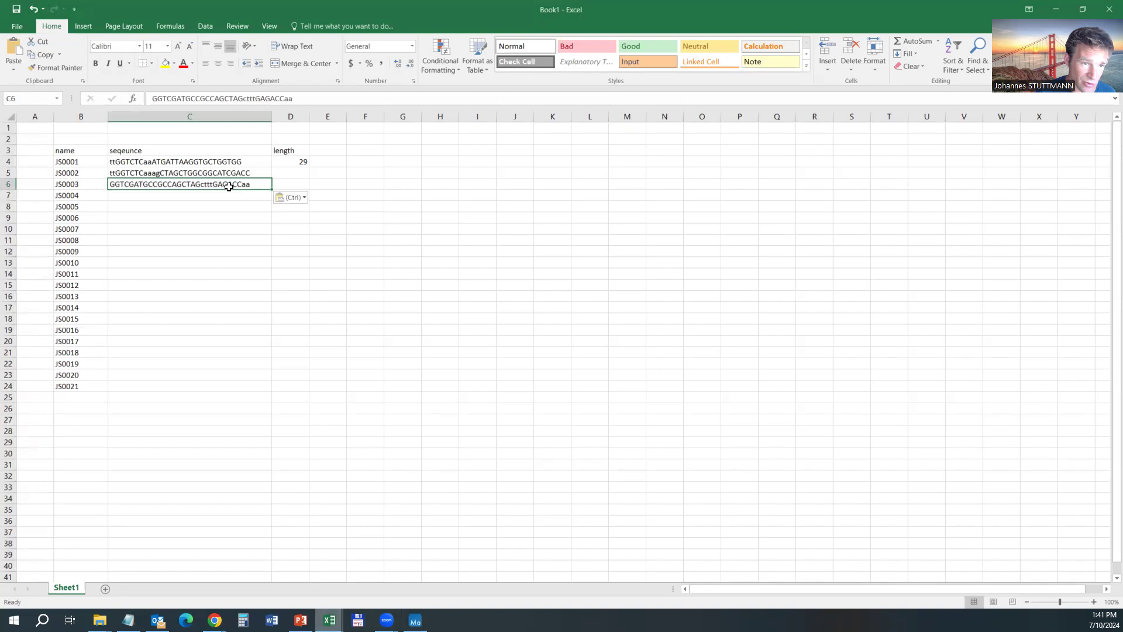
key(Delete)
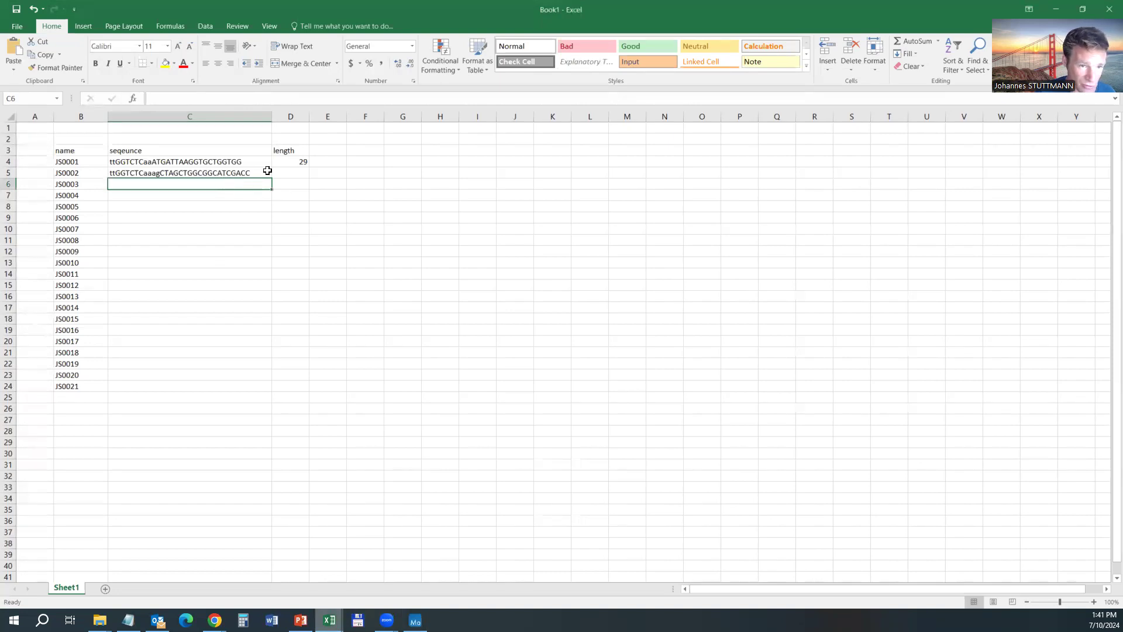
Fill the length formula from D4 down to D19
click(288, 163)
drag(309, 167, 311, 331)
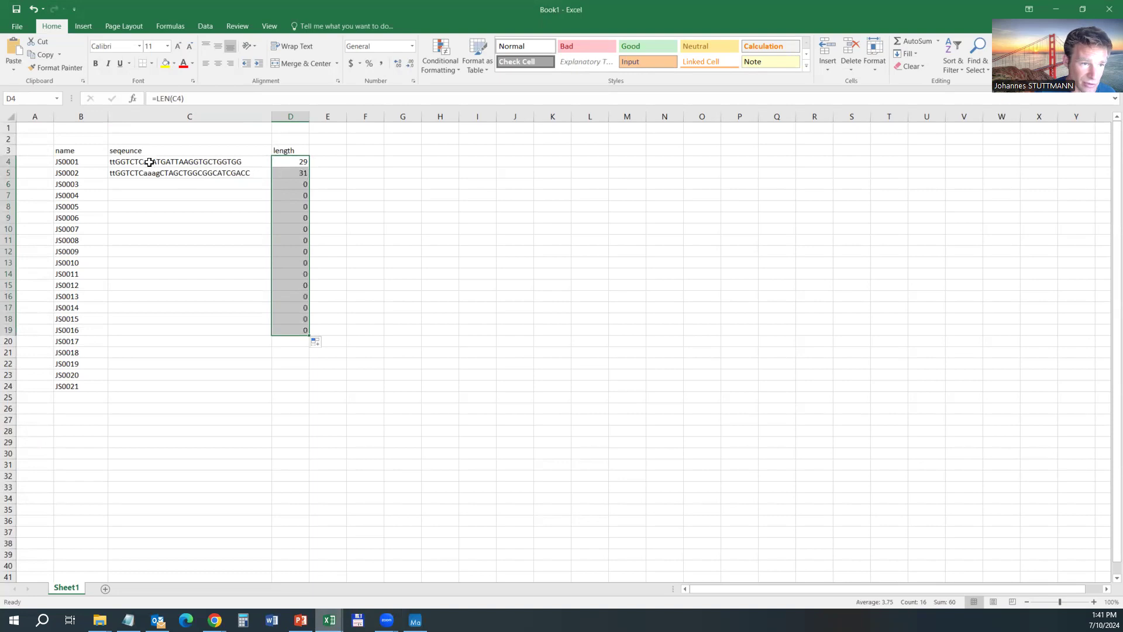
drag(150, 162, 162, 173)
In CLC Main Workbench, save the edited Pa_gacA sequence as a copy in the Demo_temp folder and rename it Pa_gacA-PCR product
key(alt+Tab)
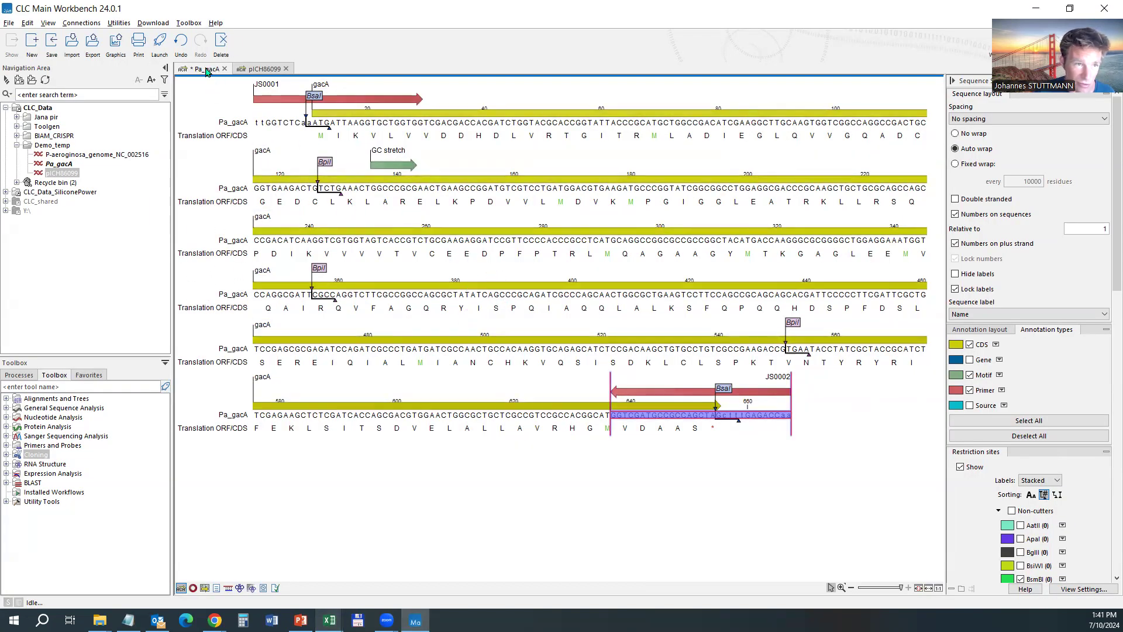
drag(95, 216, 53, 145)
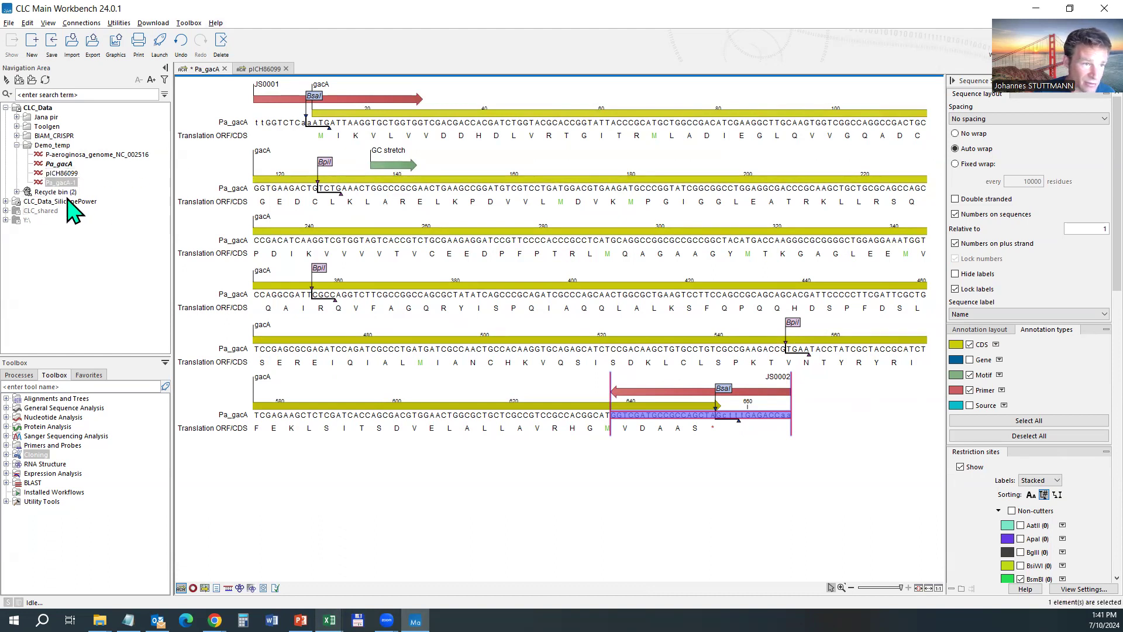
click(70, 182)
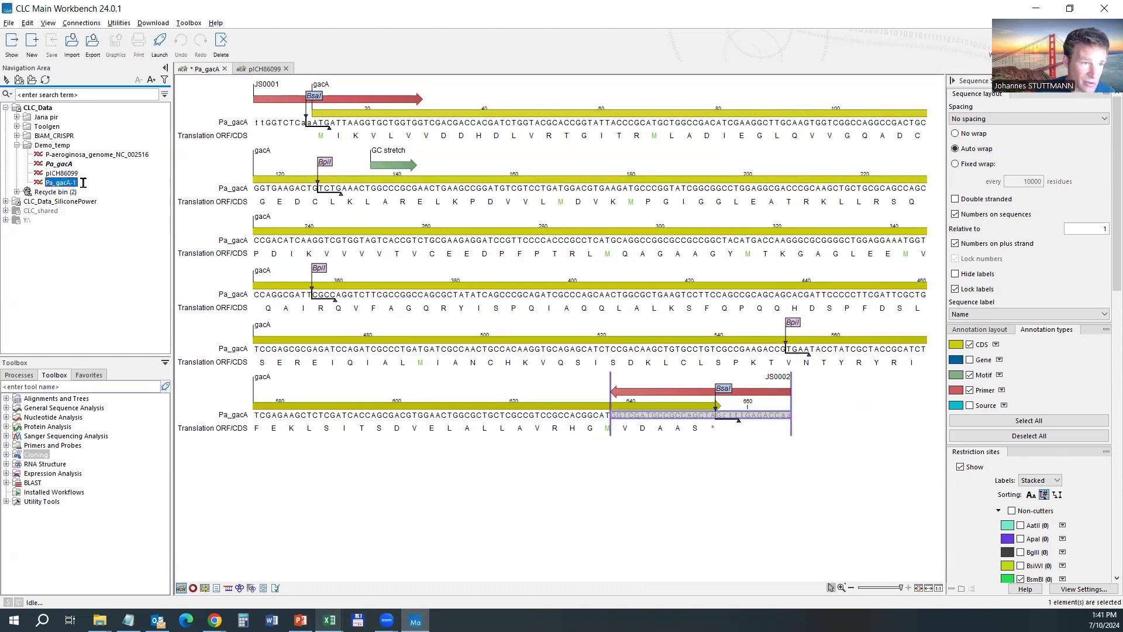
key(End)
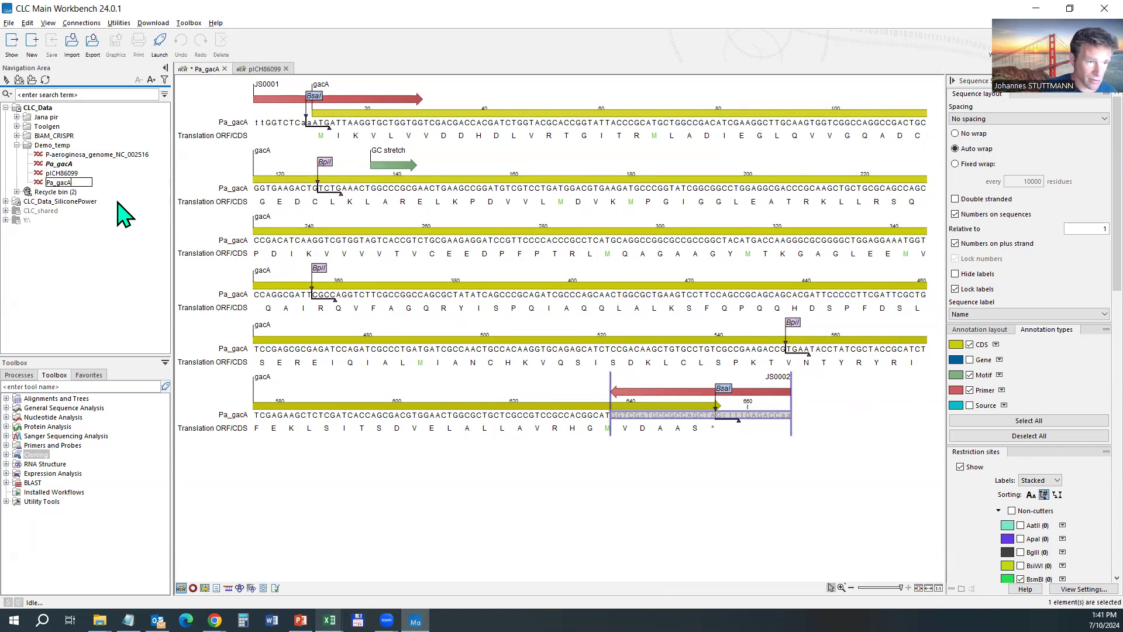
text(PCR pri)
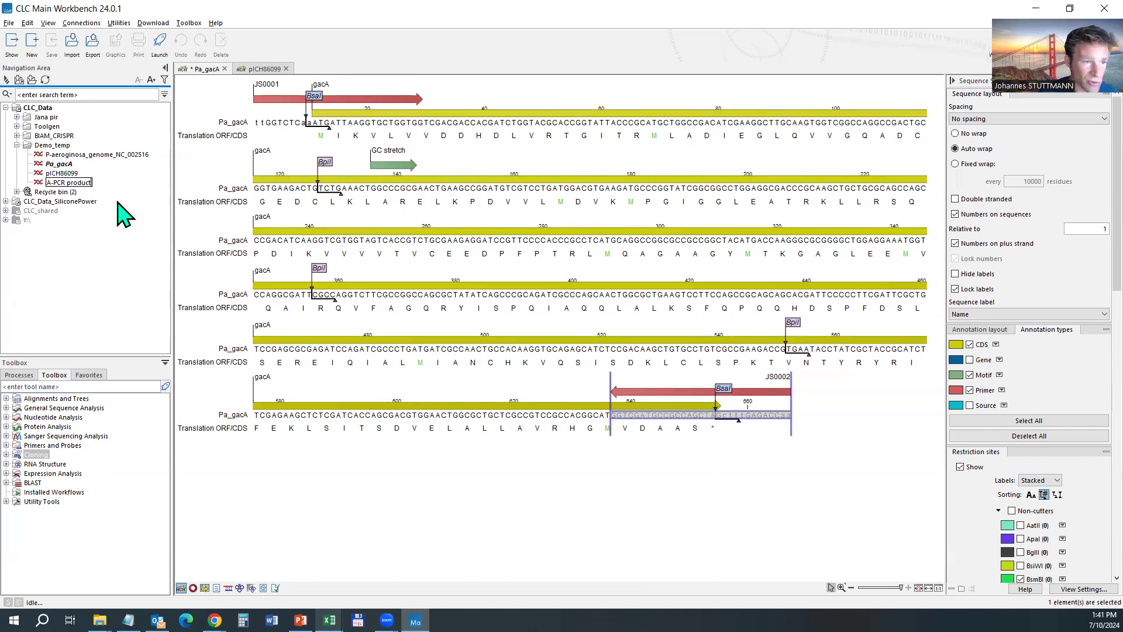
key(Return)
click(347, 112)
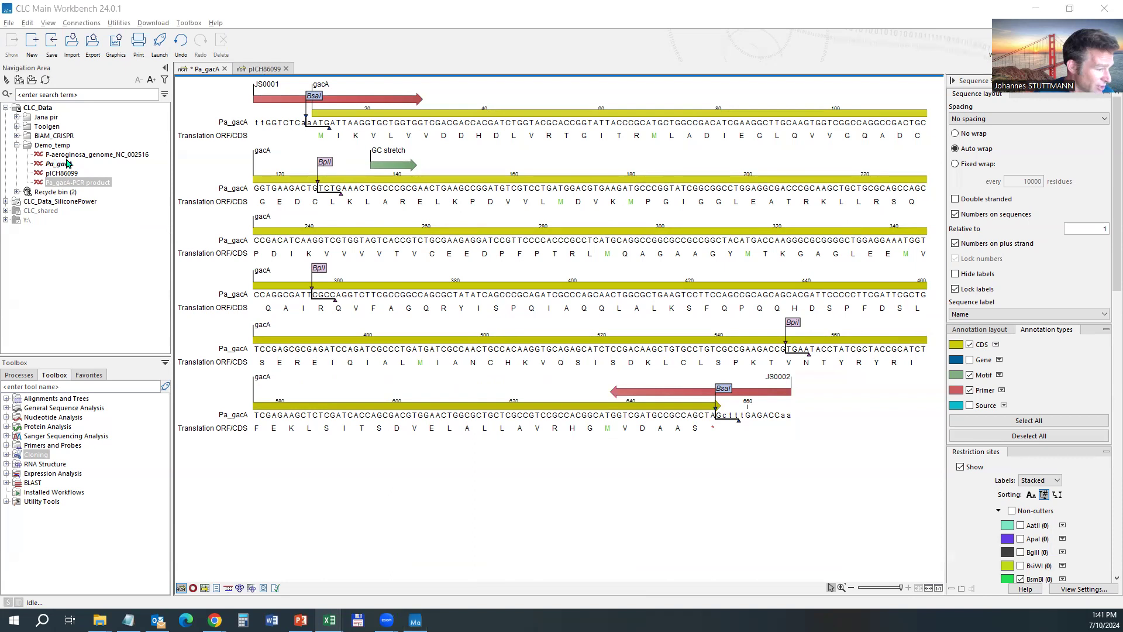
Close the pICH86099 and Pa_gacA views, discarding the unsaved changes to the original Pa_gacA
key(alt+Tab)
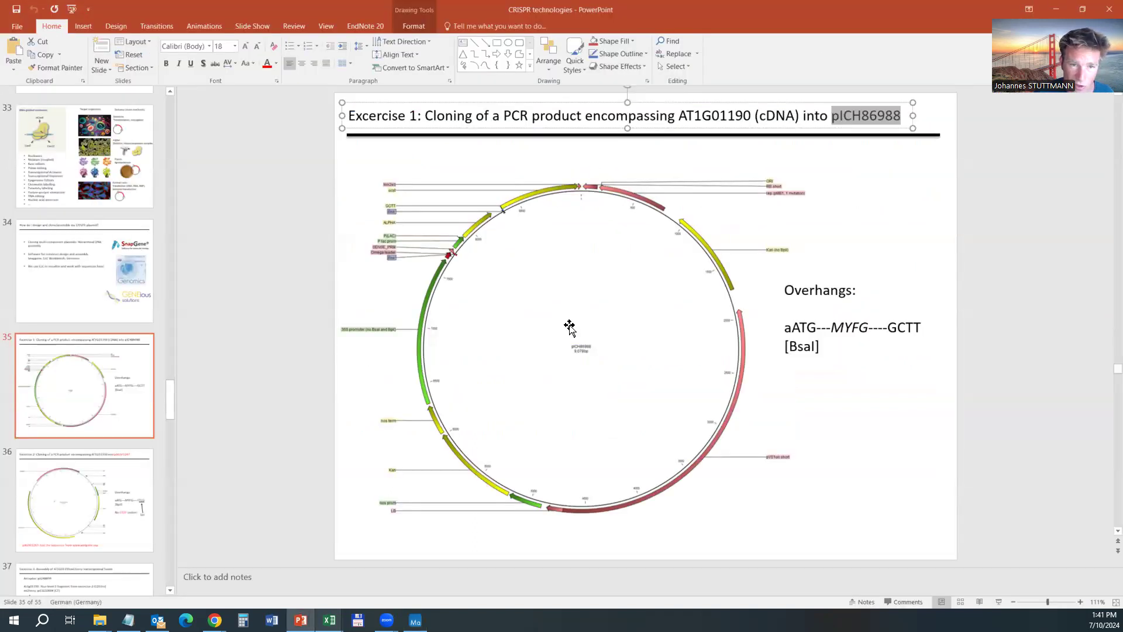
key(alt+Tab)
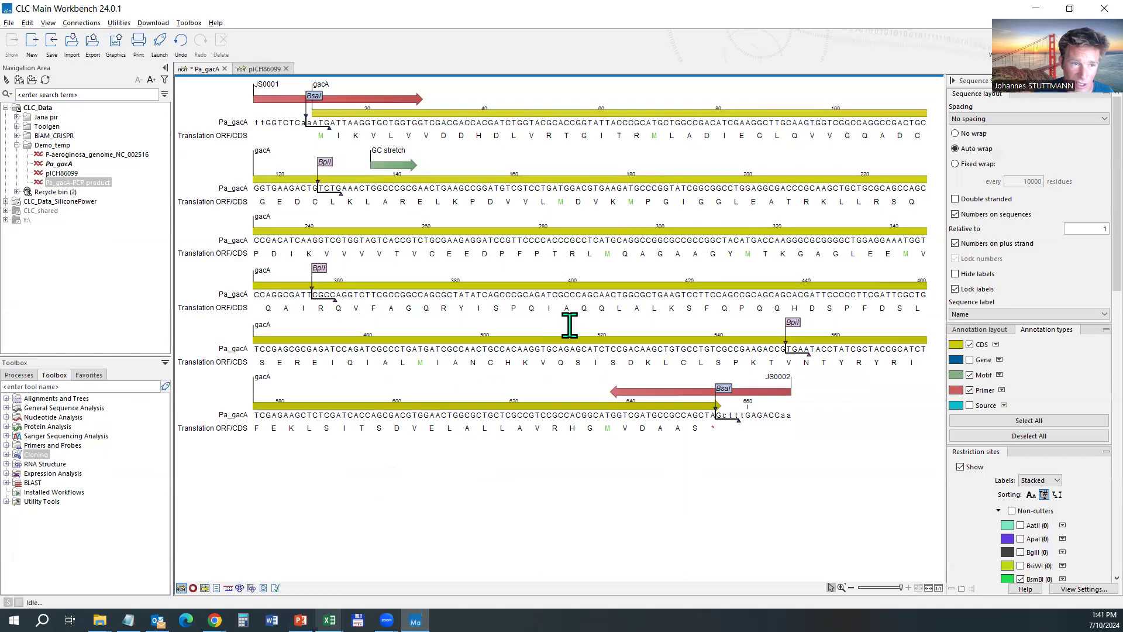
click(282, 71)
click(286, 68)
click(225, 69)
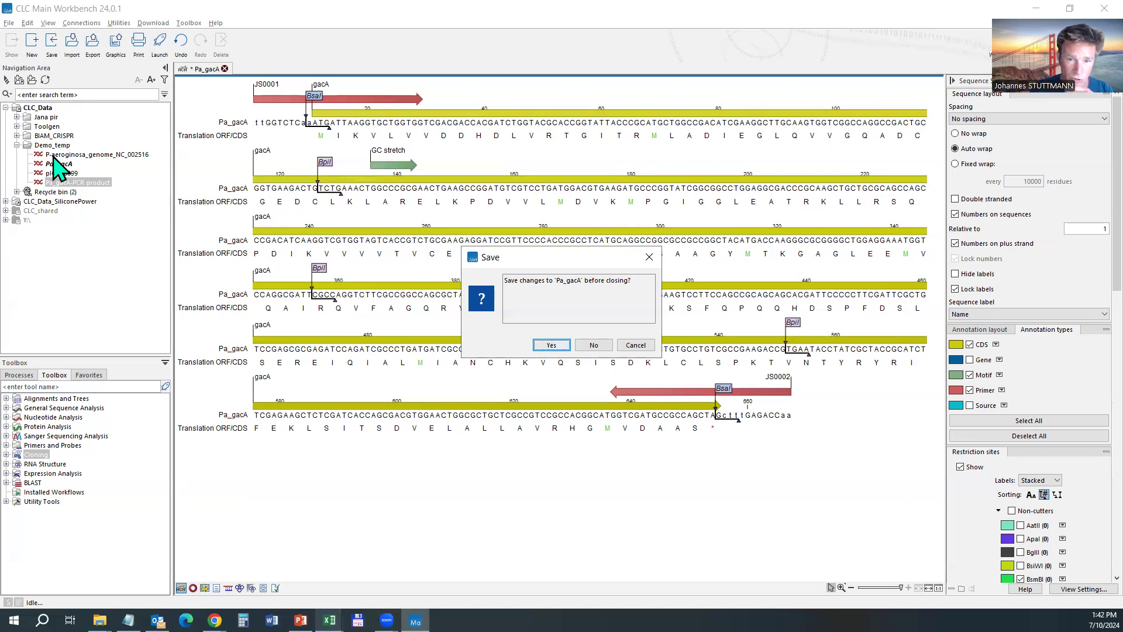
click(592, 346)
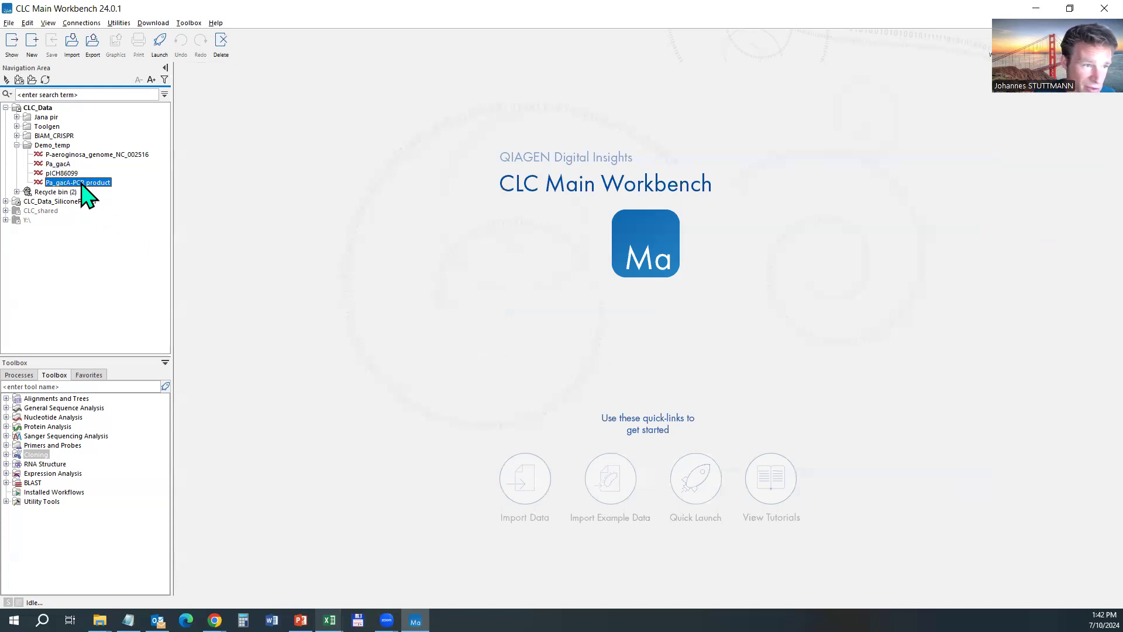
Inspect the saved Pa_gacA-PCR product sequence, close it, and open the original Pa_gacA to check it
double_click(78, 182)
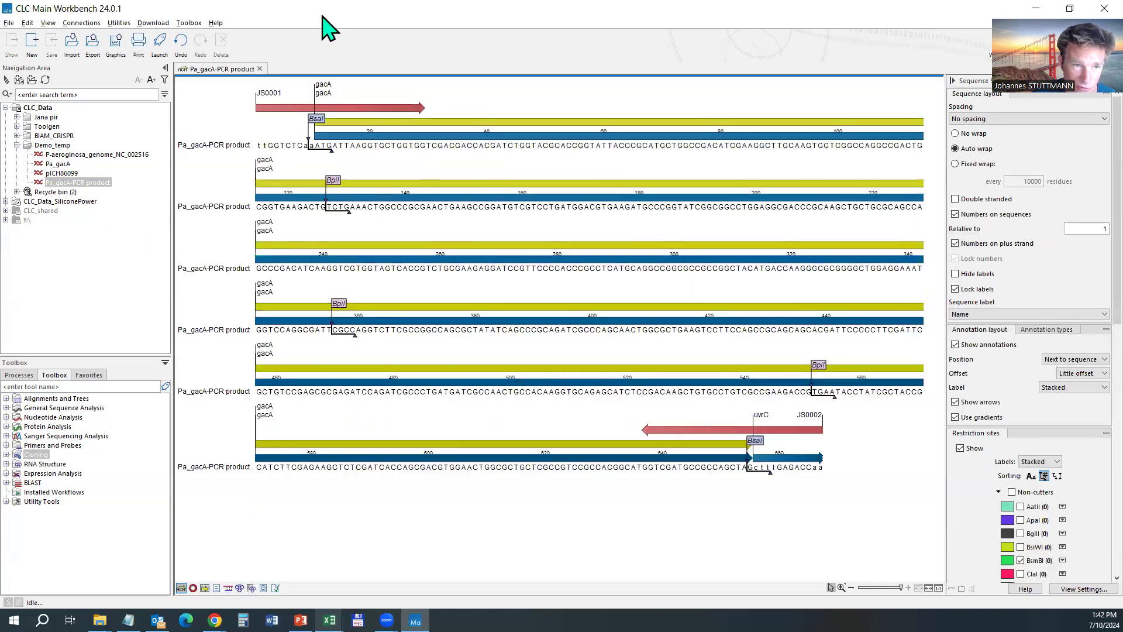
click(260, 69)
double_click(57, 164)
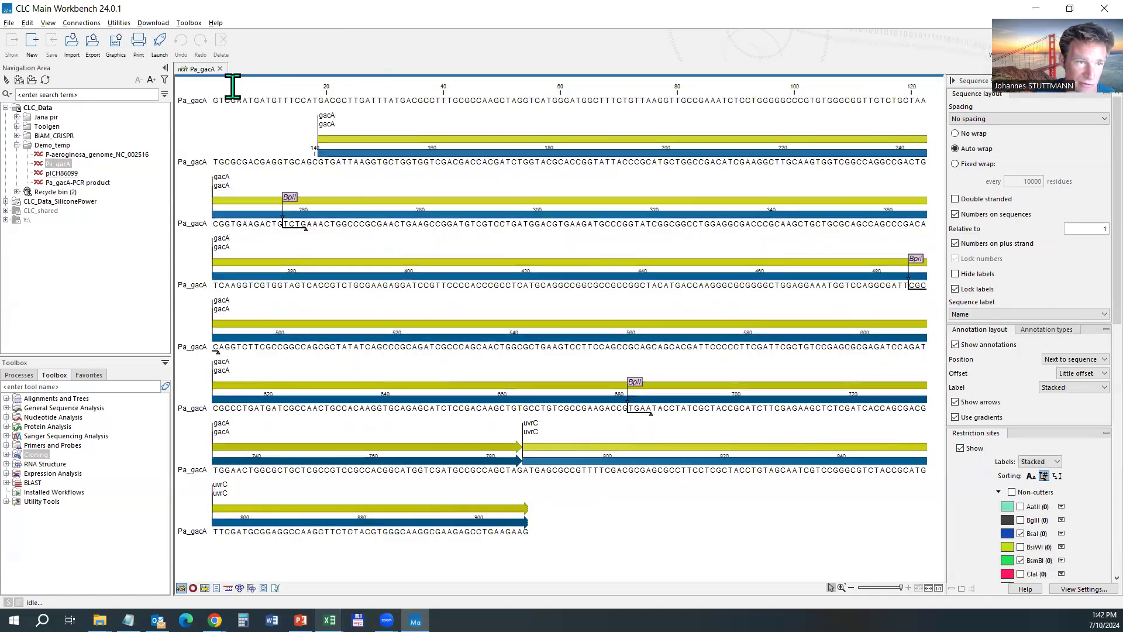
Close Pa_gacA, open the Pa_gacA-PCR product to review its sequence and edit history, and close it
click(220, 69)
double_click(88, 183)
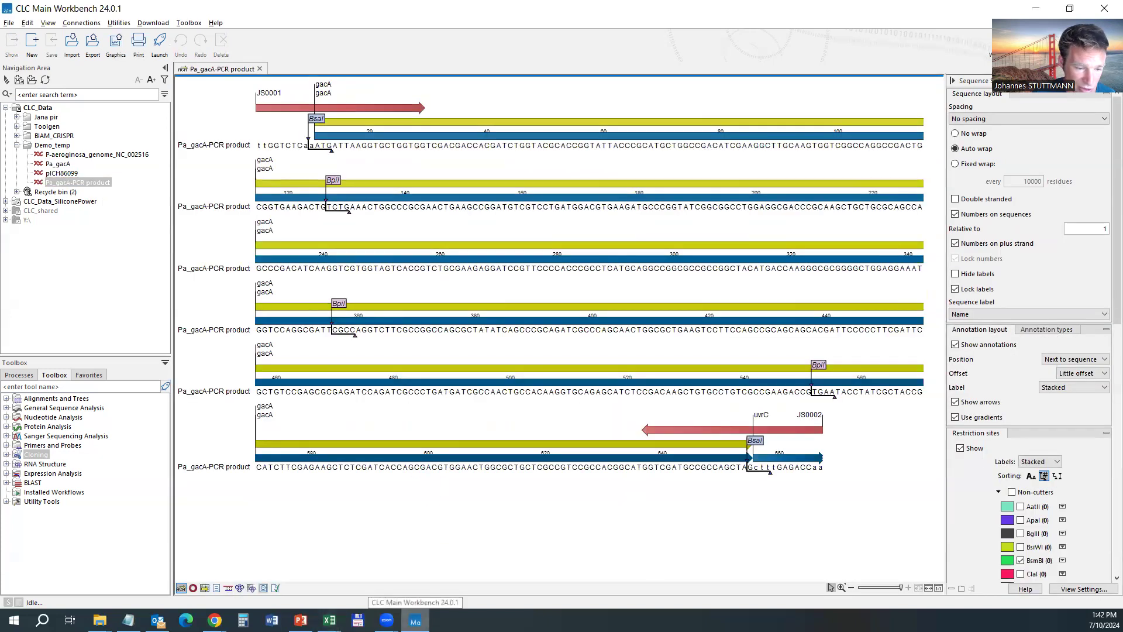
click(263, 588)
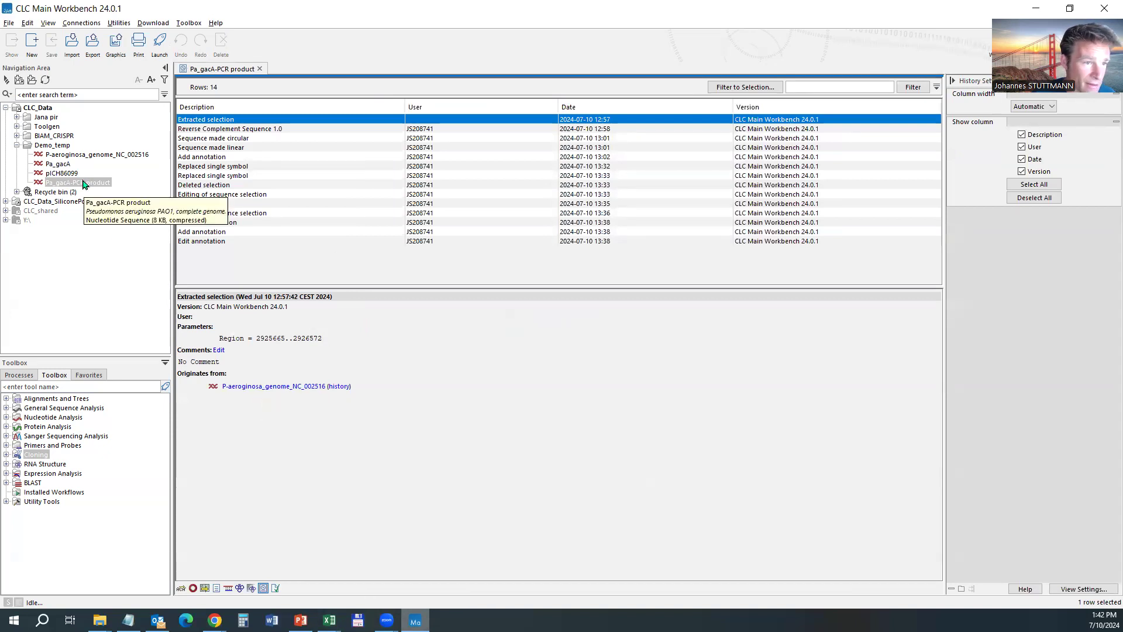
click(260, 68)
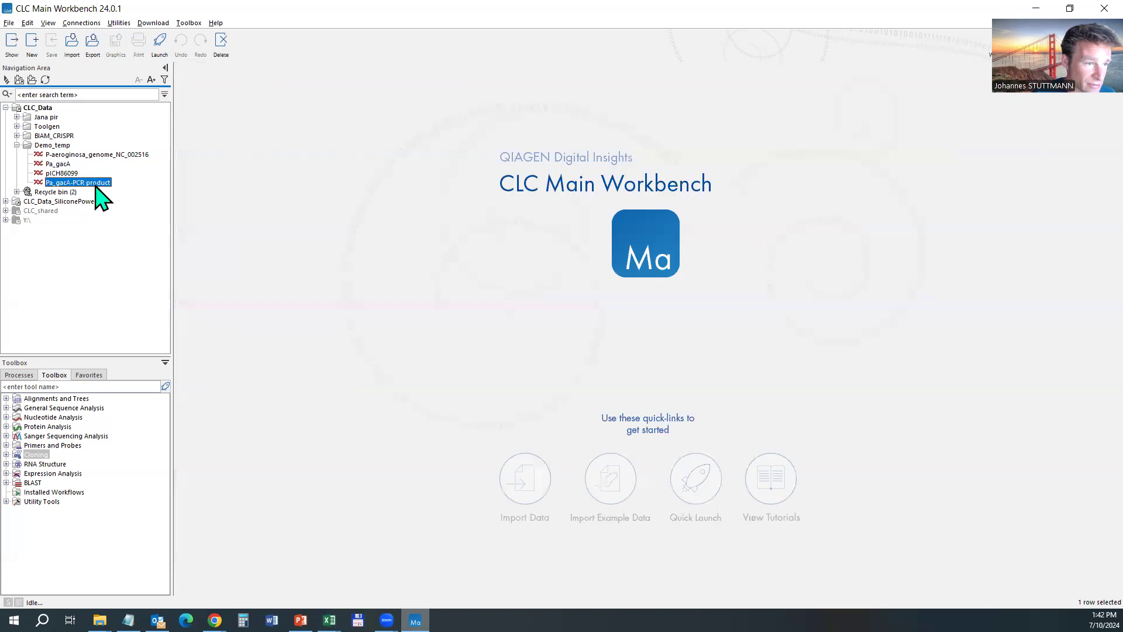
Start Restriction Based Cloning with the Pa_gacA-PCR product and pICH86099 as the fragments to clone
ctrl+click(58, 173)
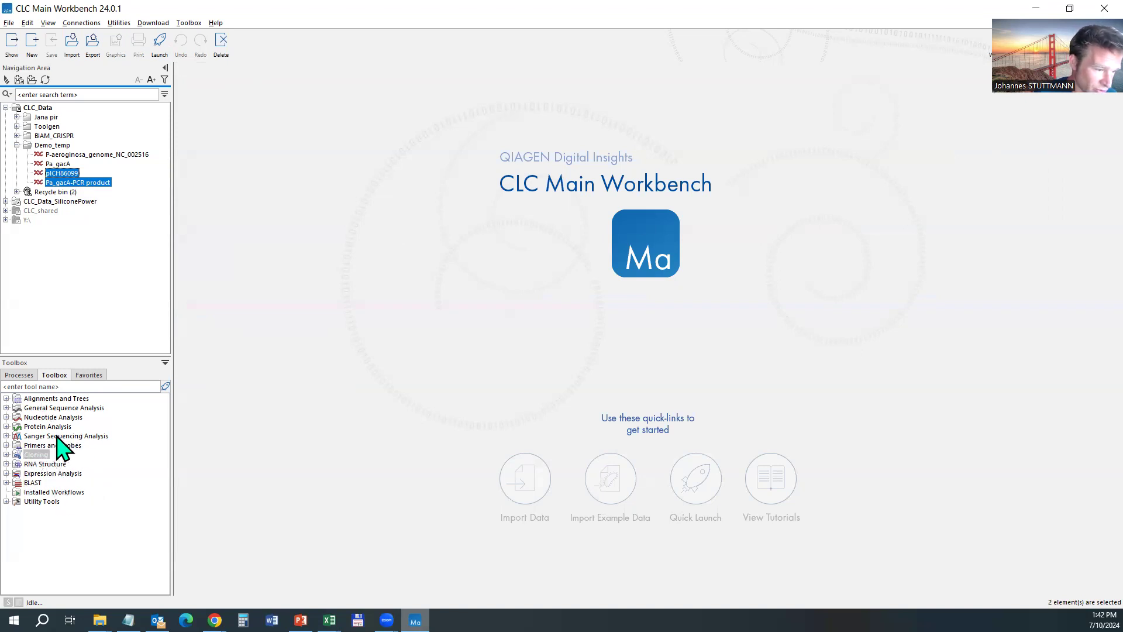
double_click(39, 456)
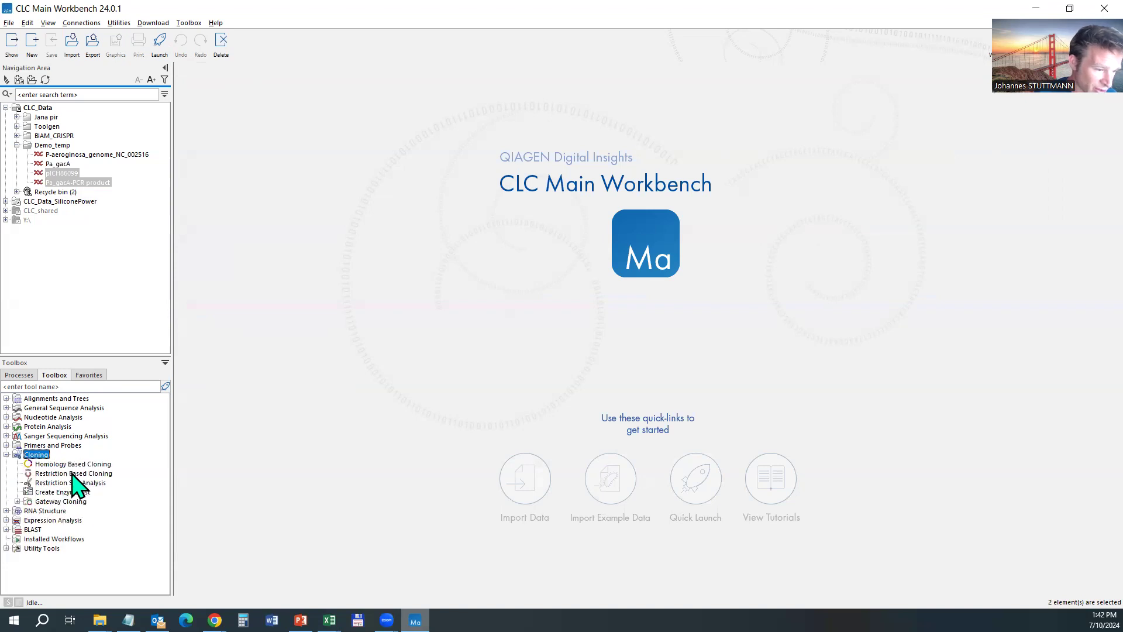
double_click(74, 474)
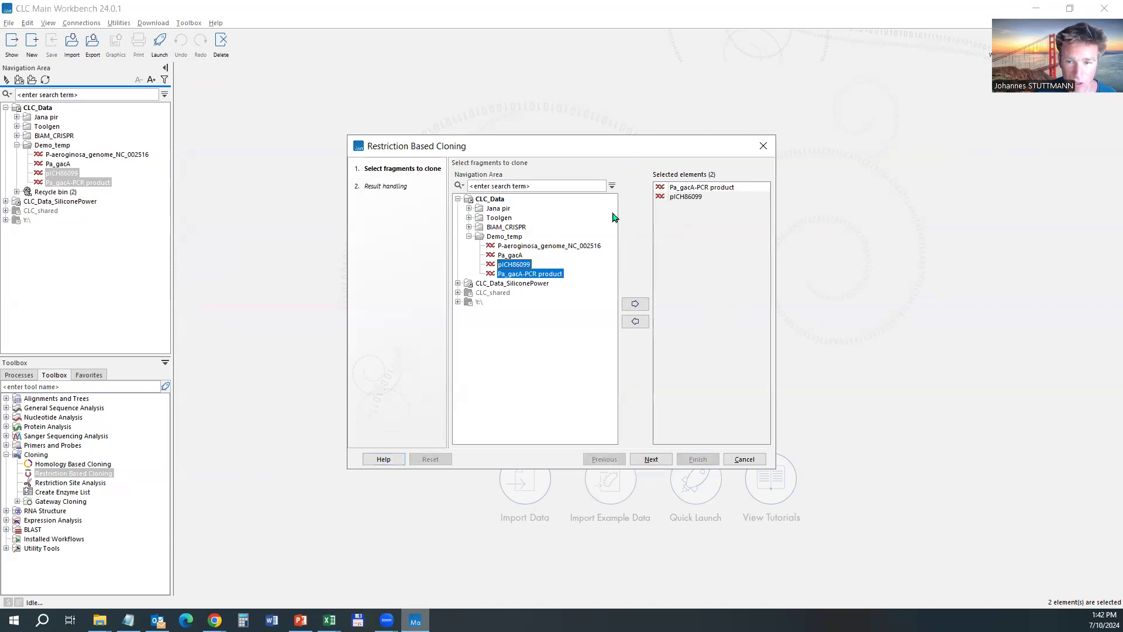
Try adding further sequences such as Pa_gacA to the fragments to clone and remove them again
click(695, 190)
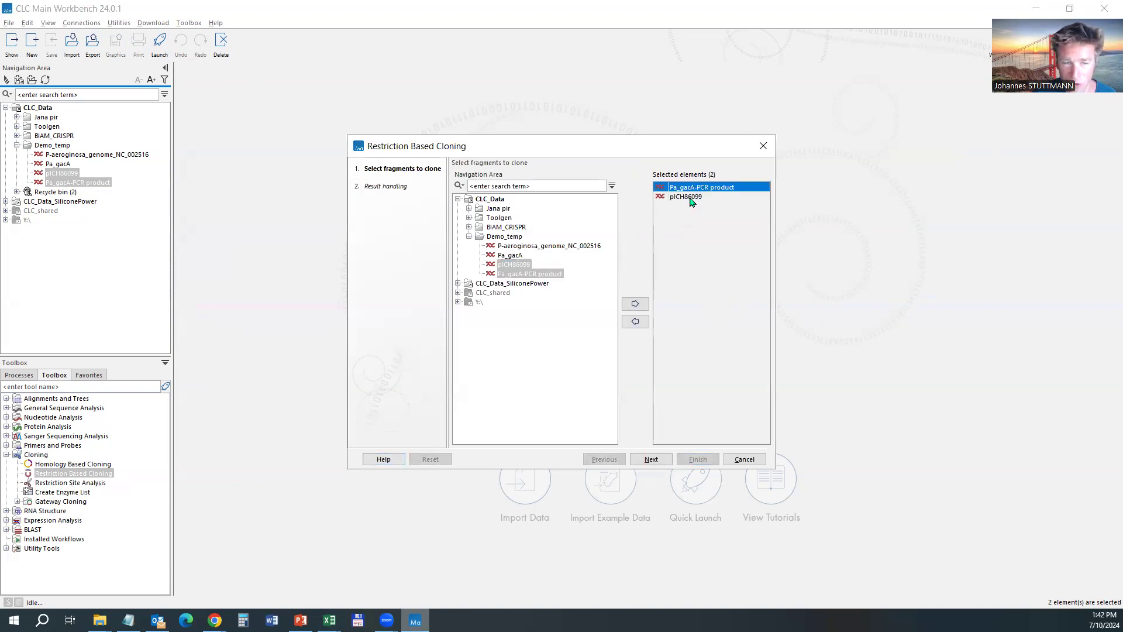
shift+click(690, 198)
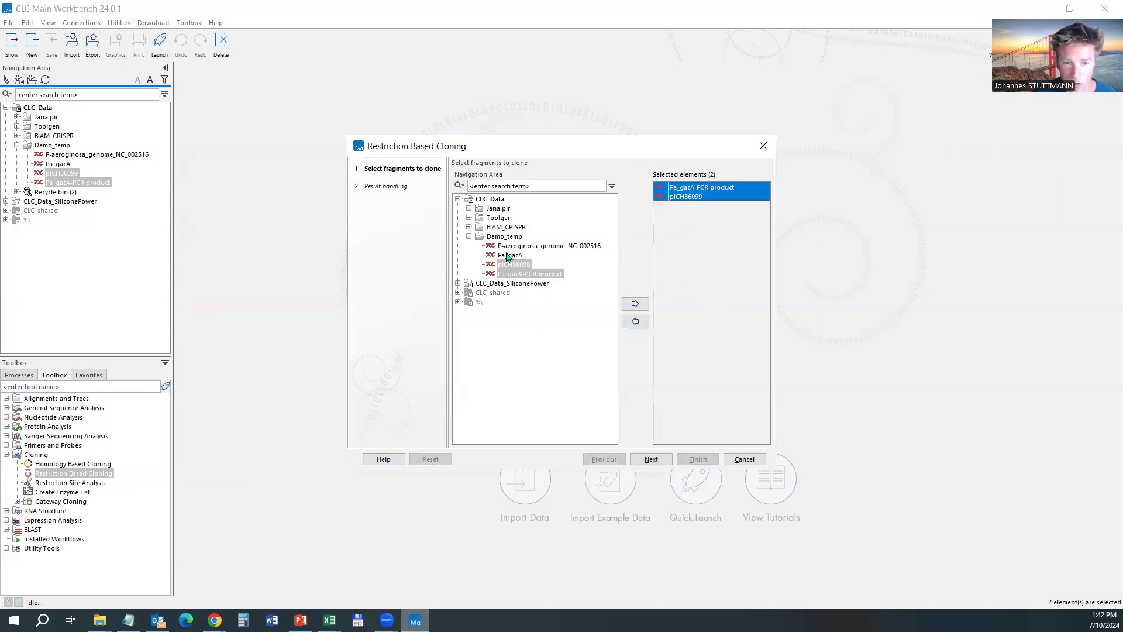
click(636, 303)
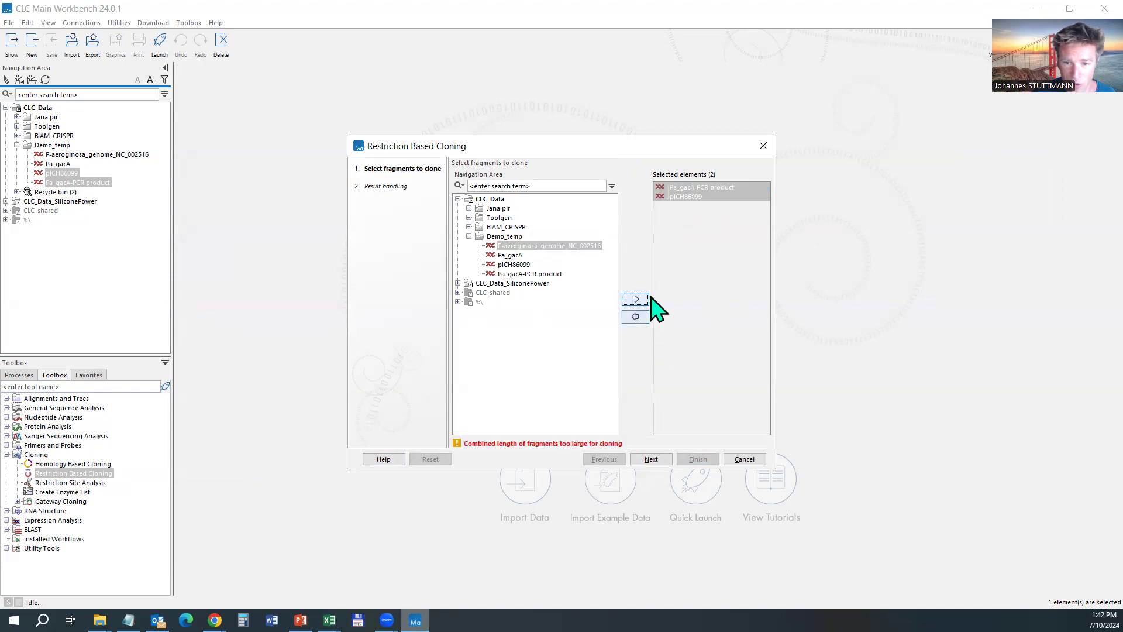
click(510, 255)
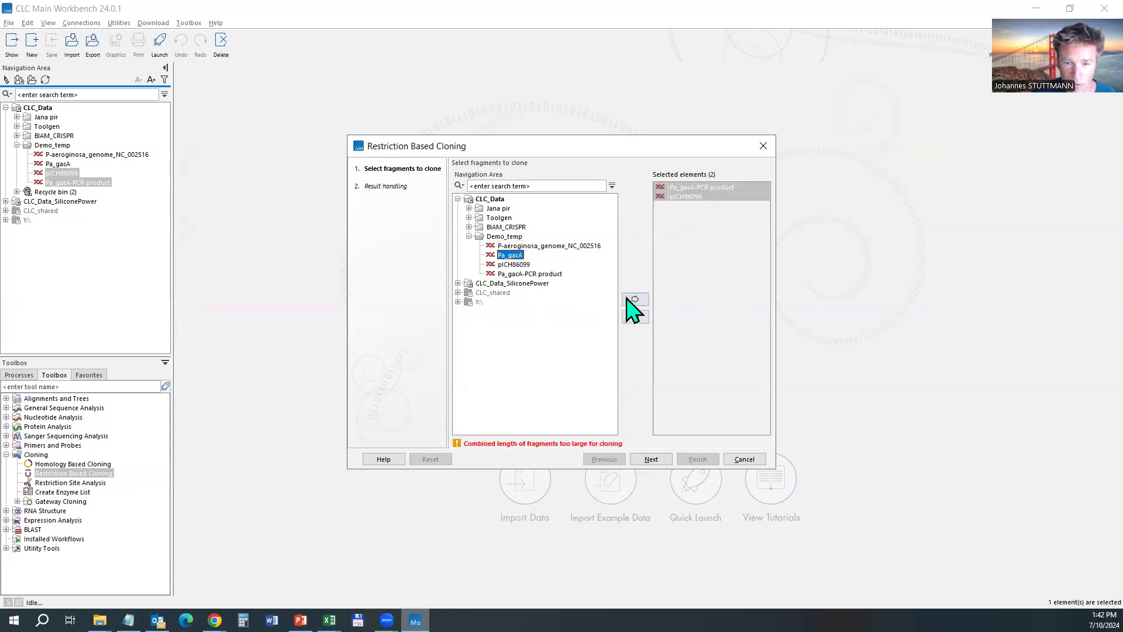
click(633, 300)
click(704, 206)
click(695, 188)
double_click(694, 205)
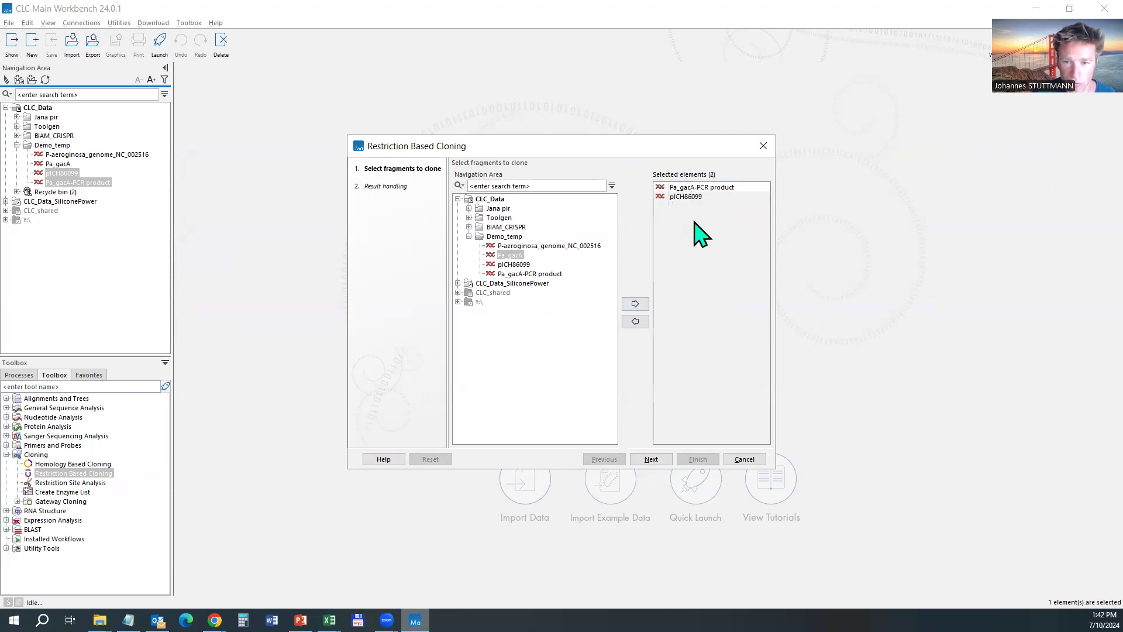
click(693, 220)
Add Pa_gacA to the fragments to clone and finish the setup with the result opened rather than saved
double_click(509, 255)
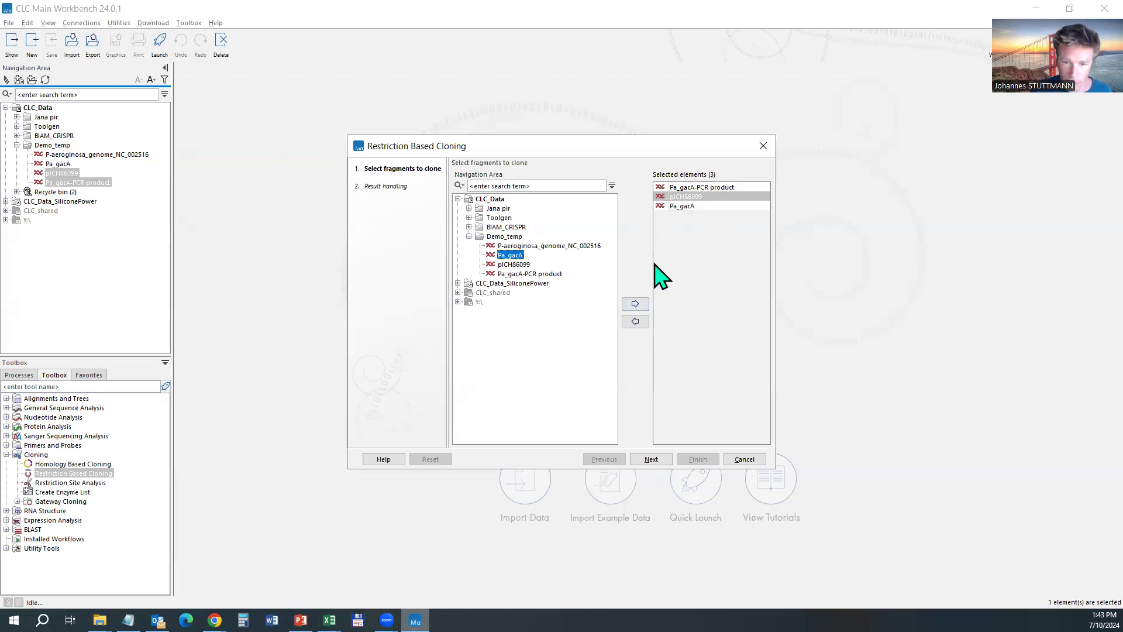
click(654, 460)
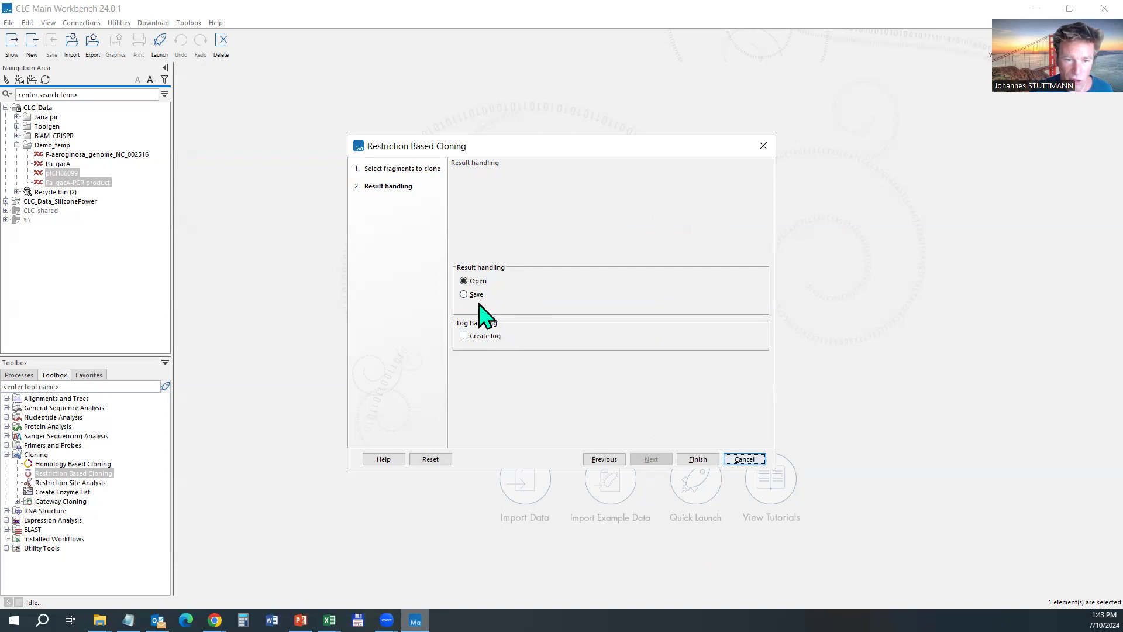
click(698, 460)
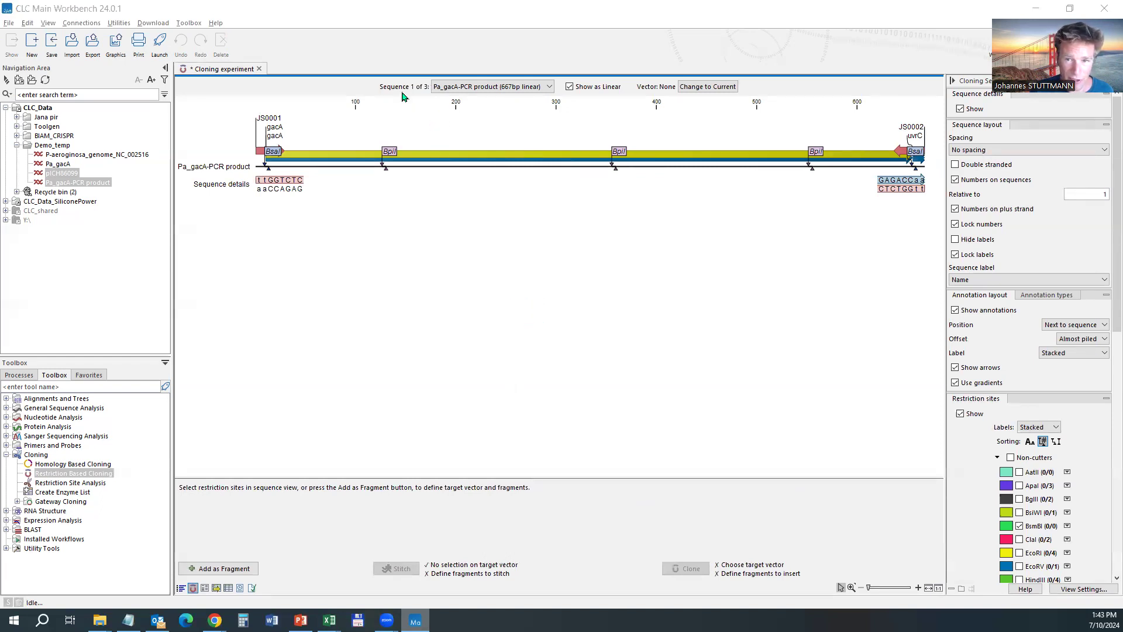
Cut the Pa_gacA-PCR product at both BsaI sites and choose the 645 bp fragment between the cuts at 9^10 and 654^655
click(547, 88)
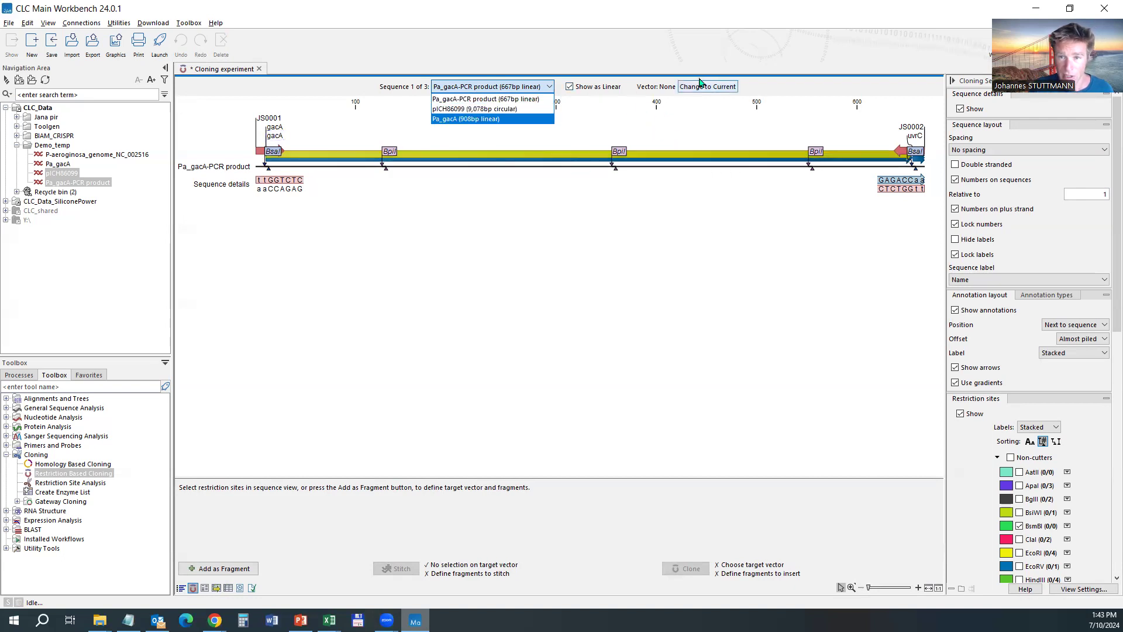
click(662, 90)
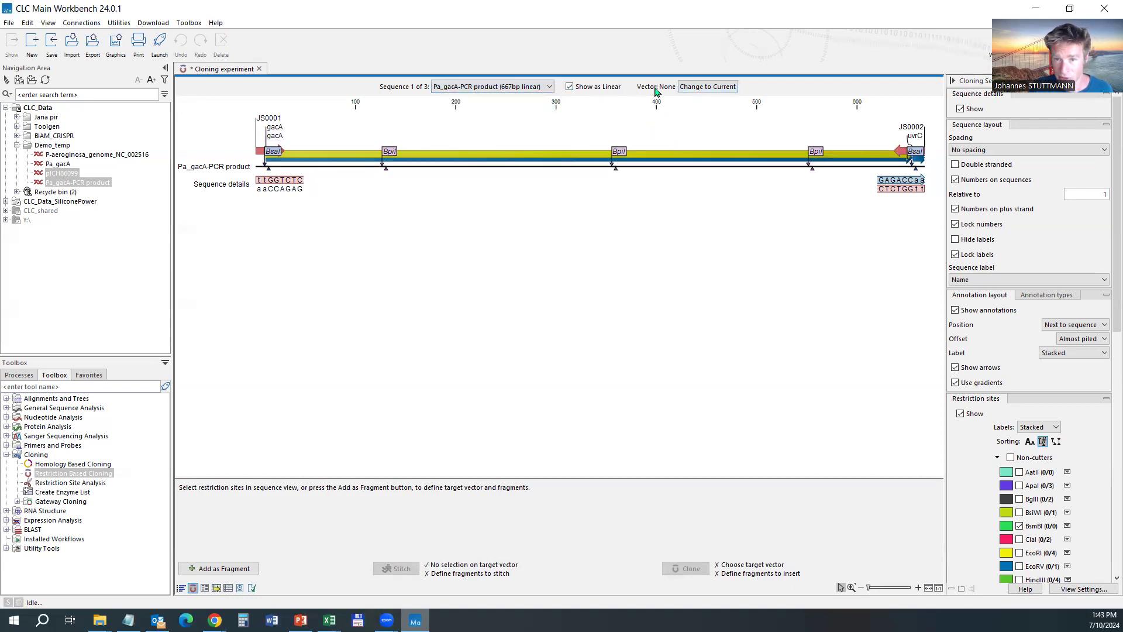
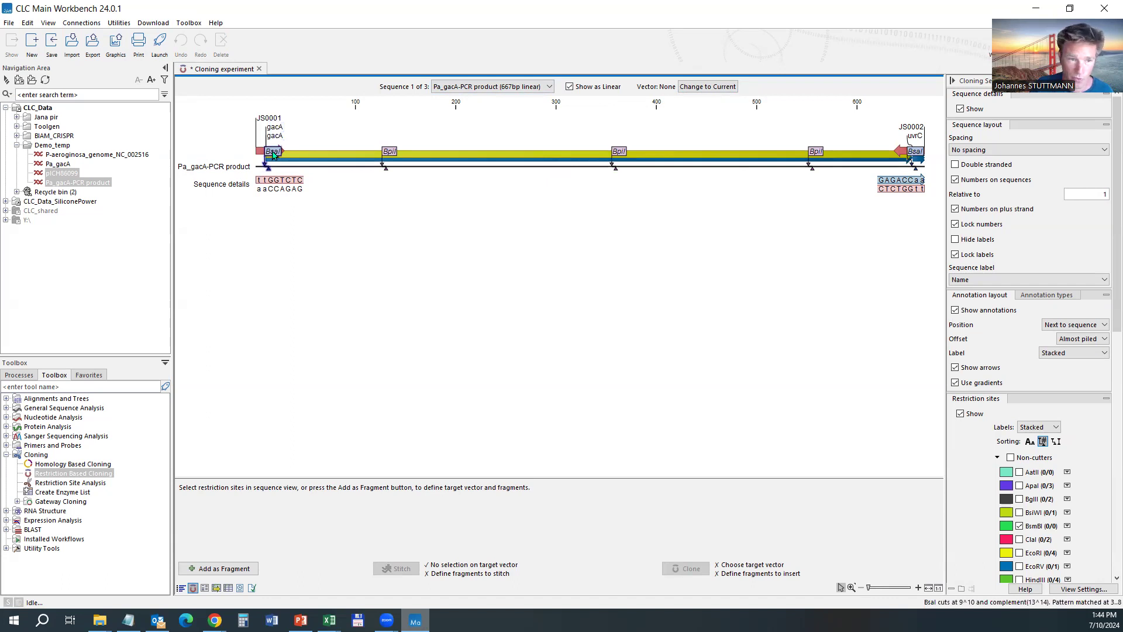
click(273, 153)
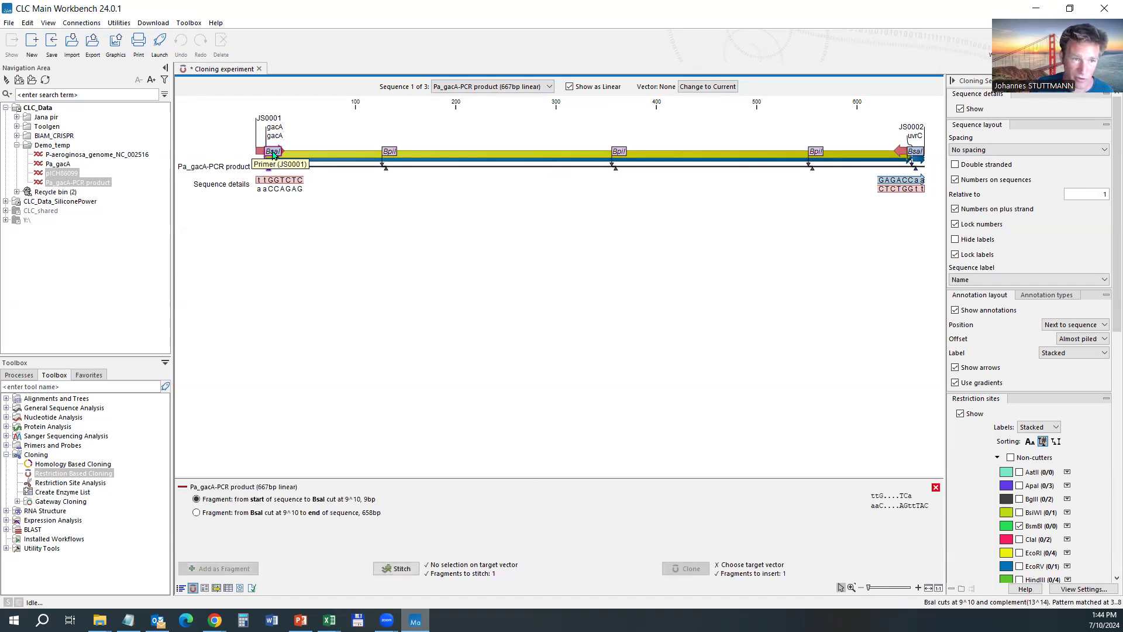
click(914, 153)
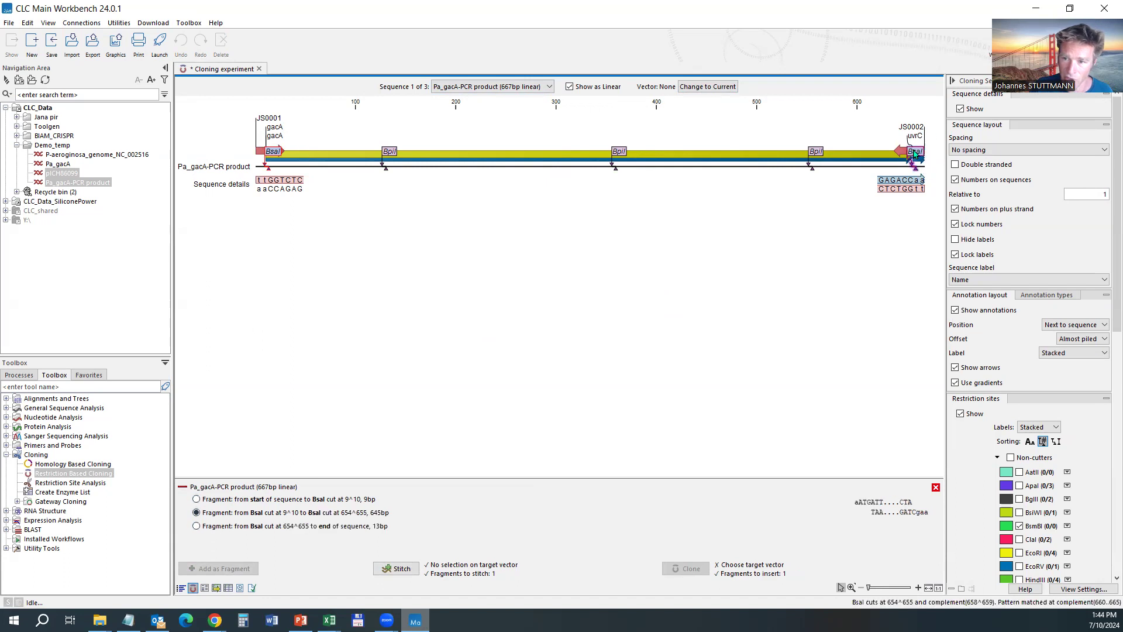
click(262, 501)
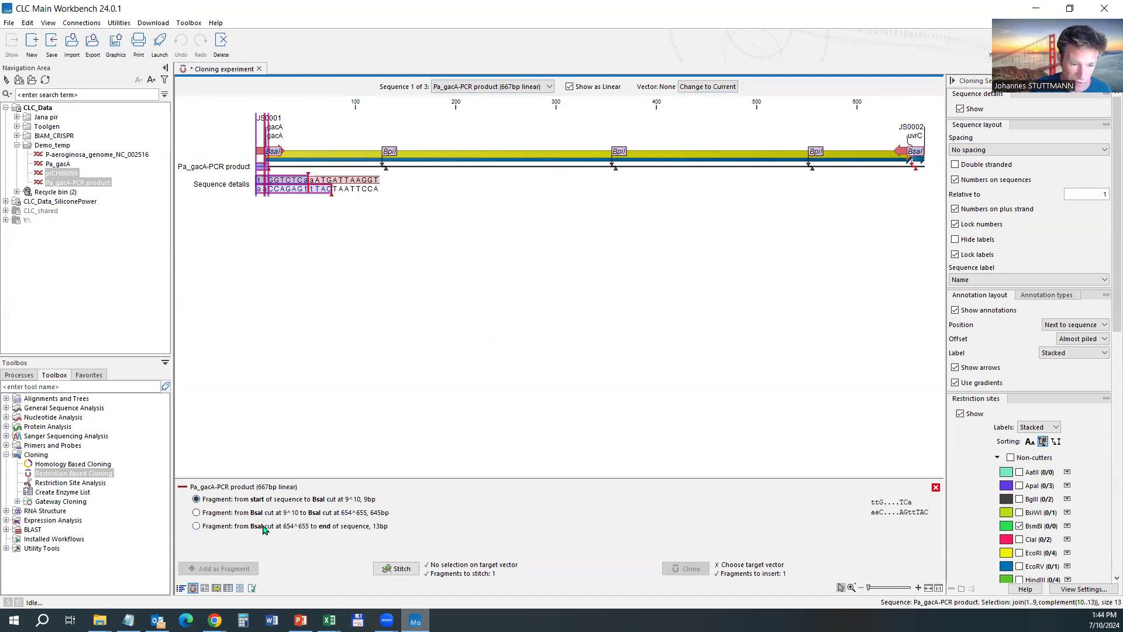
click(262, 527)
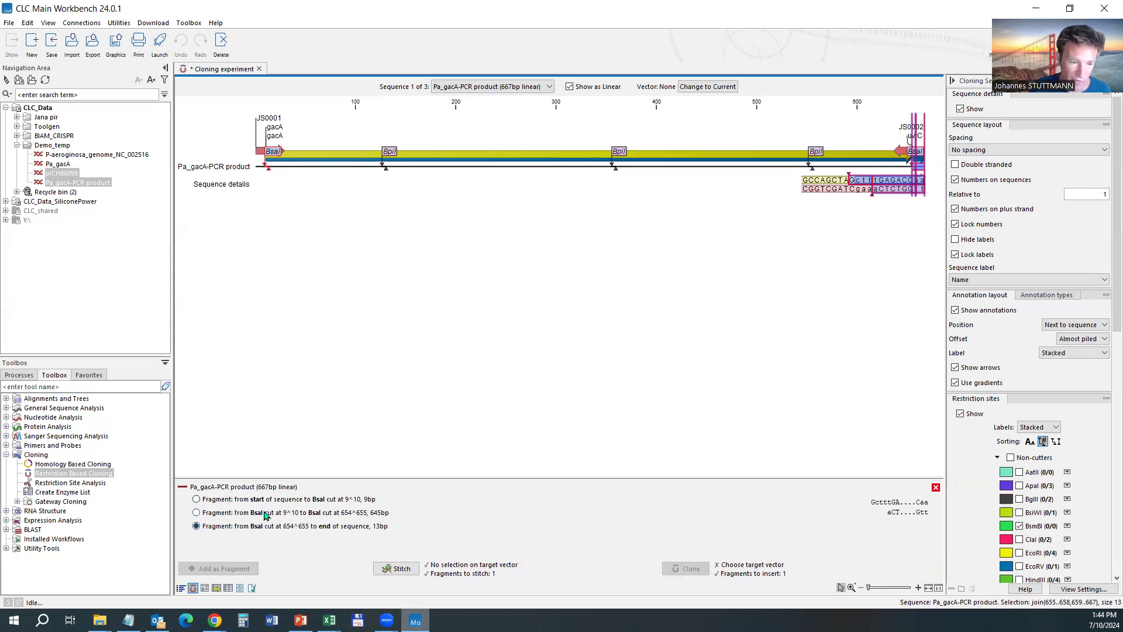
click(265, 513)
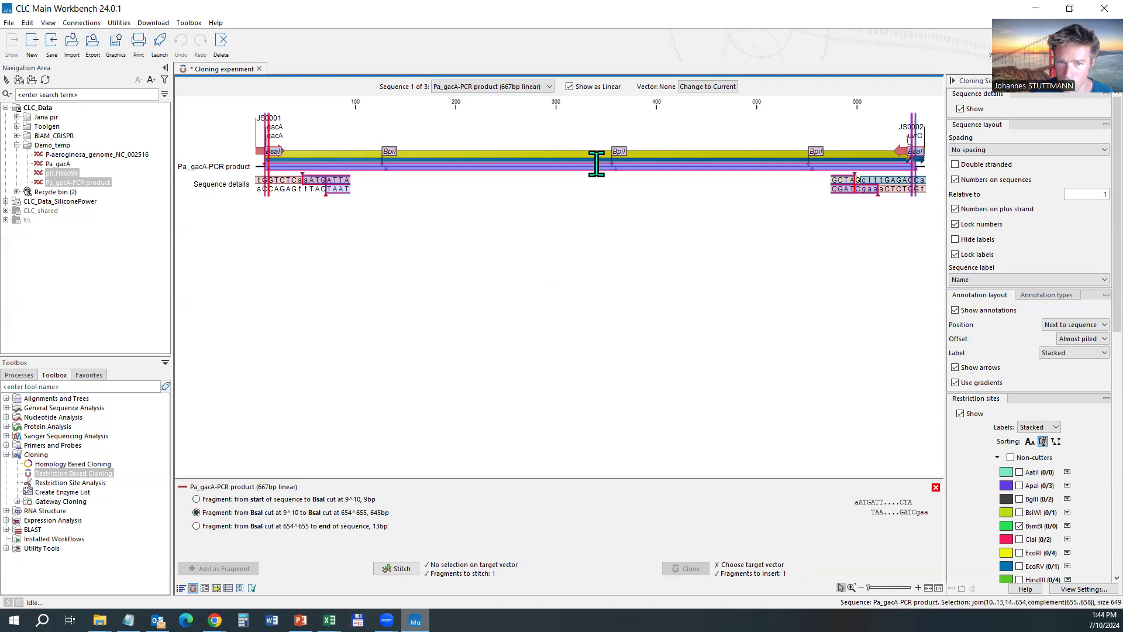
Hide the BpiI restriction sites on the Pa_gacA-PCR product, keeping the 645 bp BsaI fragment chosen
scroll(973, 451, down, 5)
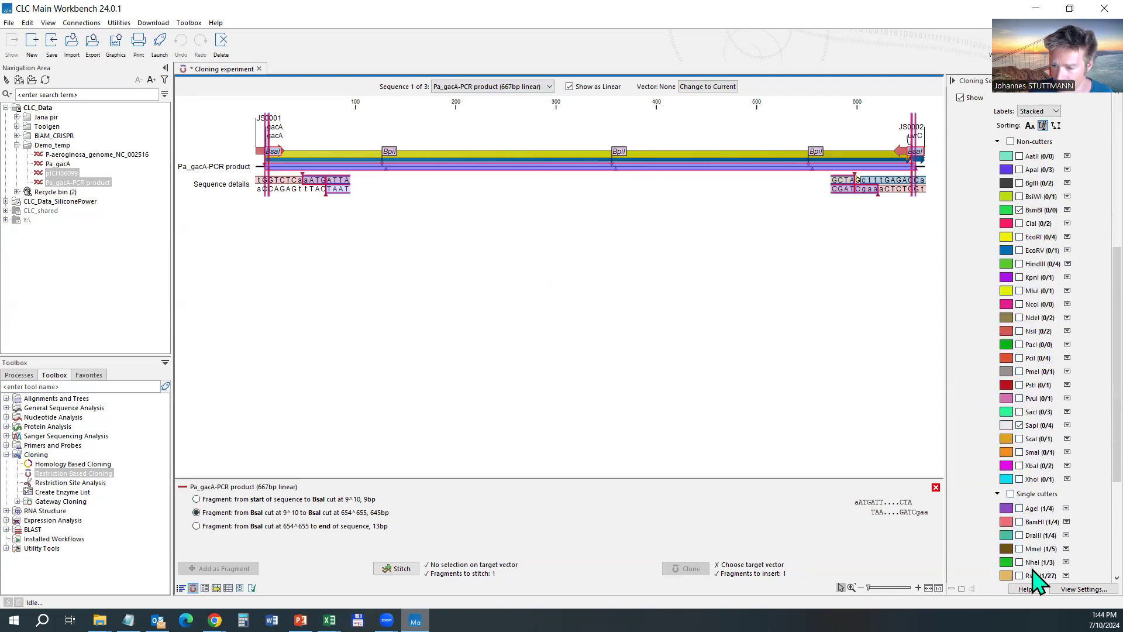
scroll(1035, 559, down, 3)
click(1027, 519)
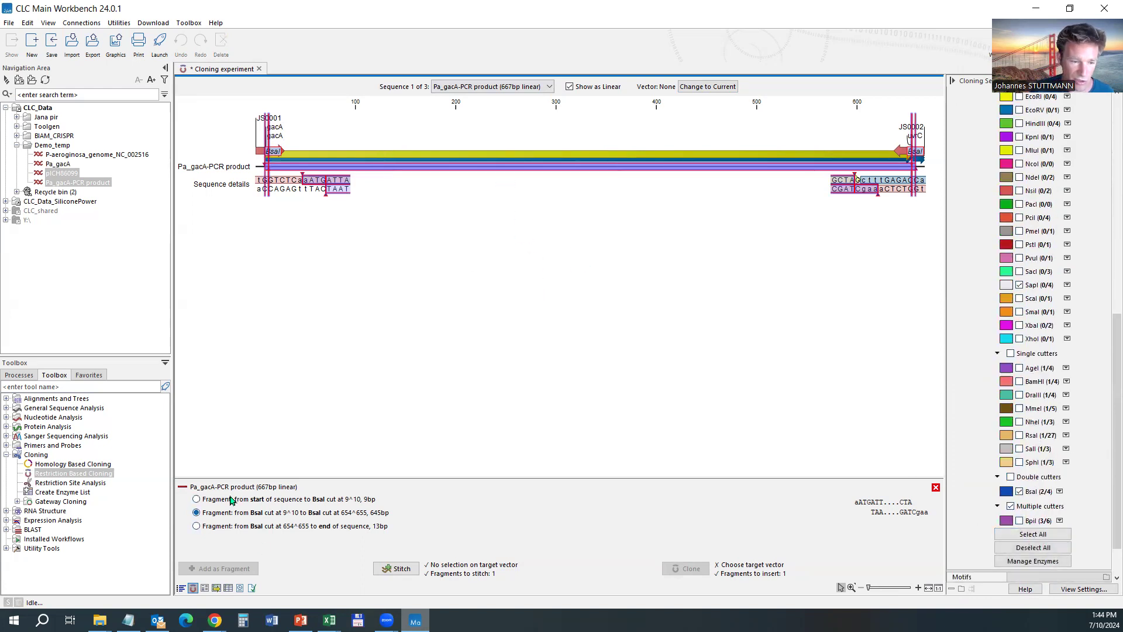
click(269, 515)
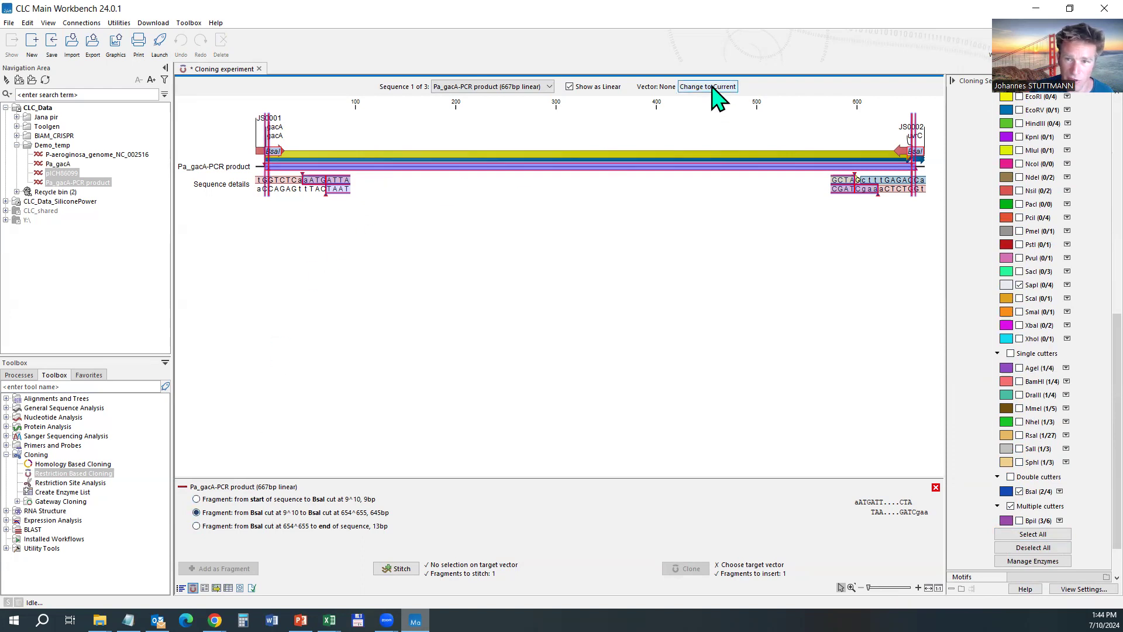
Make pICH86099 the vector of the cloning experiment and hide its SapI restriction sites
click(520, 88)
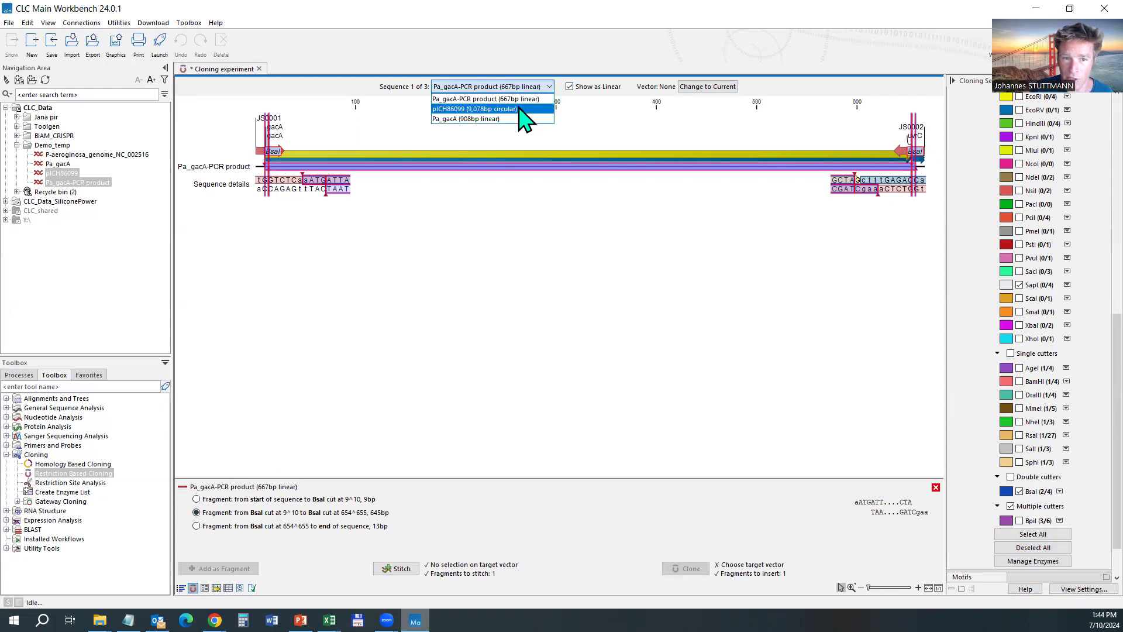
click(450, 111)
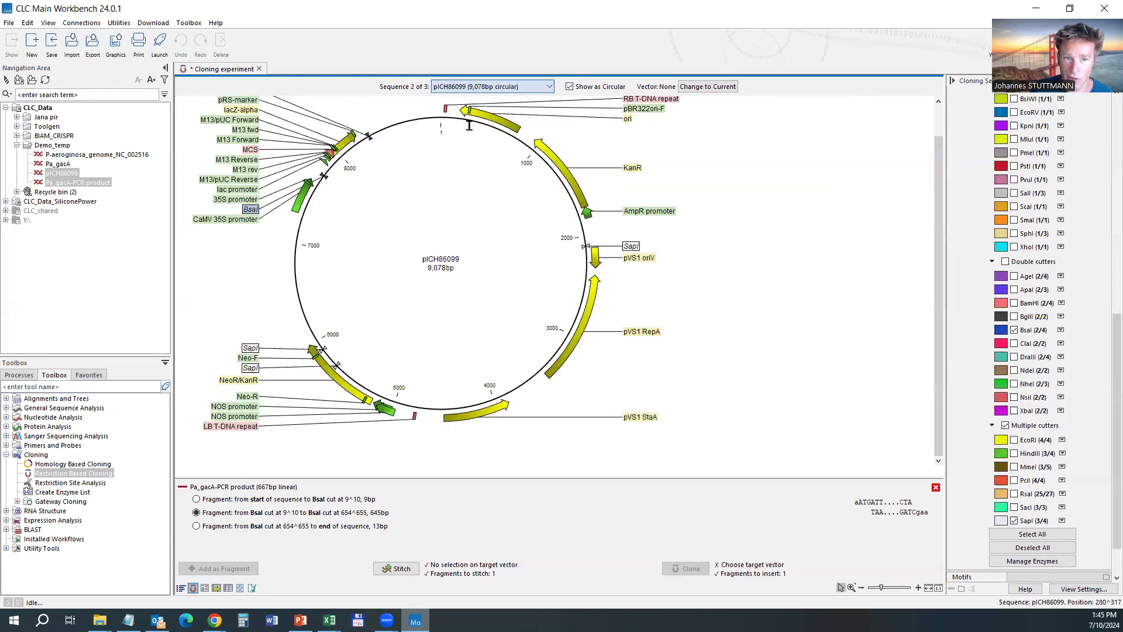
click(720, 89)
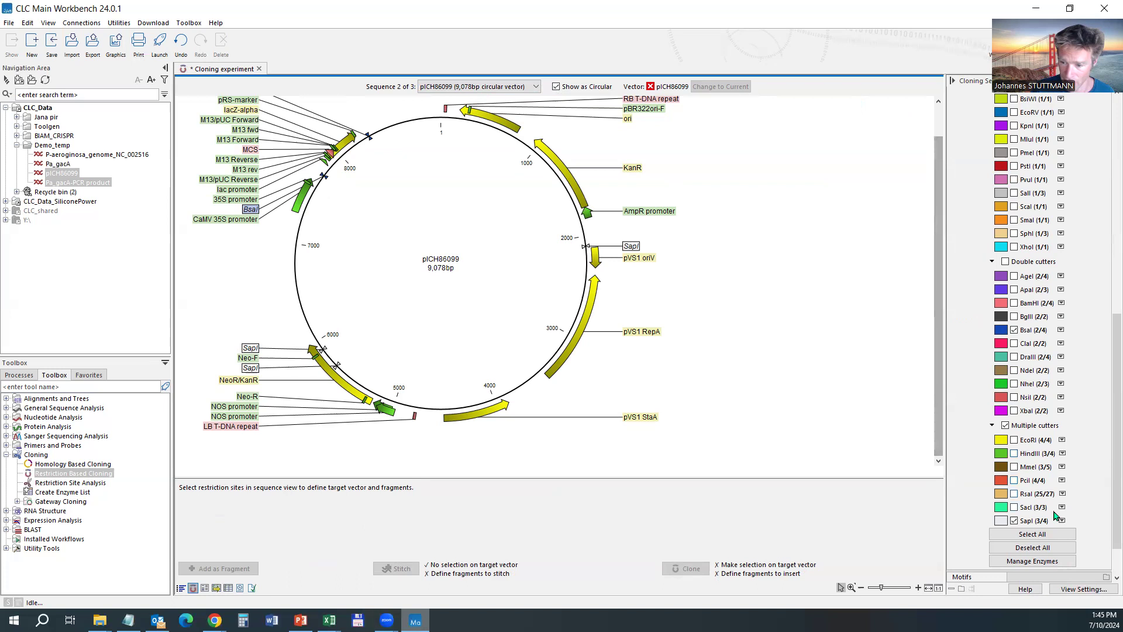
click(1014, 520)
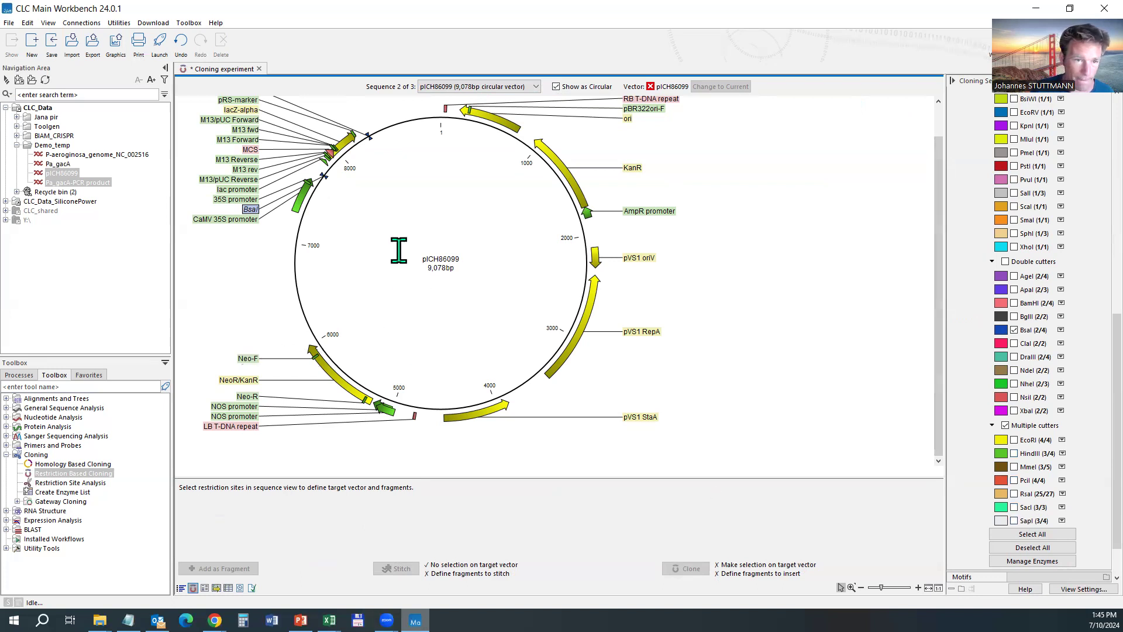
Cut pICH86099 at both BsaI sites and choose the 8,482 bp backbone from 8332^8333 to 7736^7737 as the target vector
scroll(402, 252, up, 2)
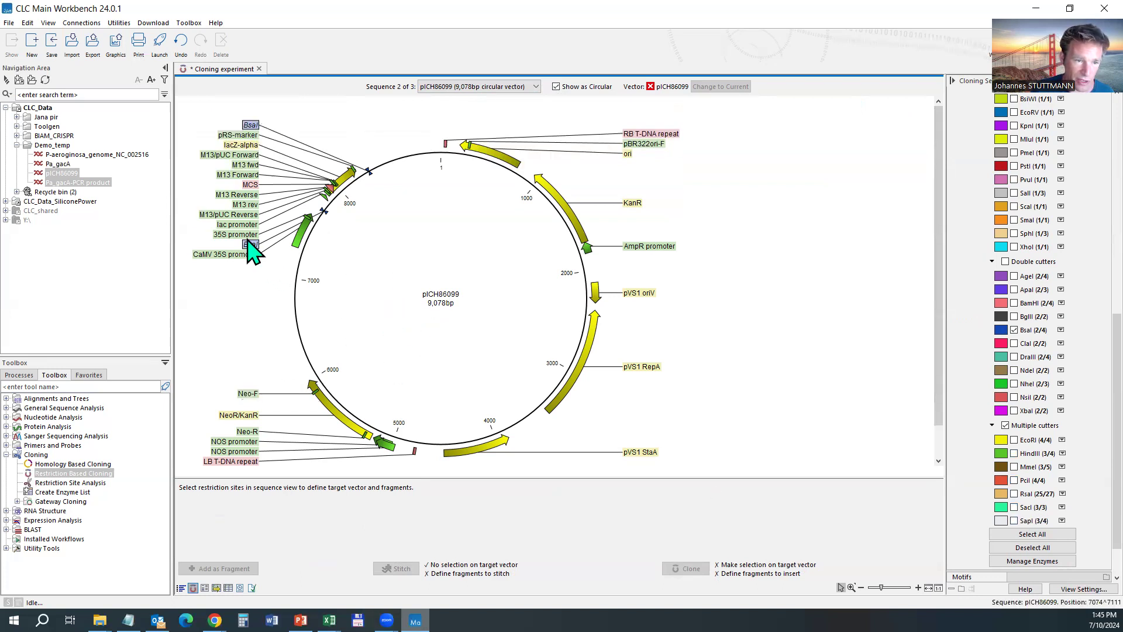
mouse_move(251, 246)
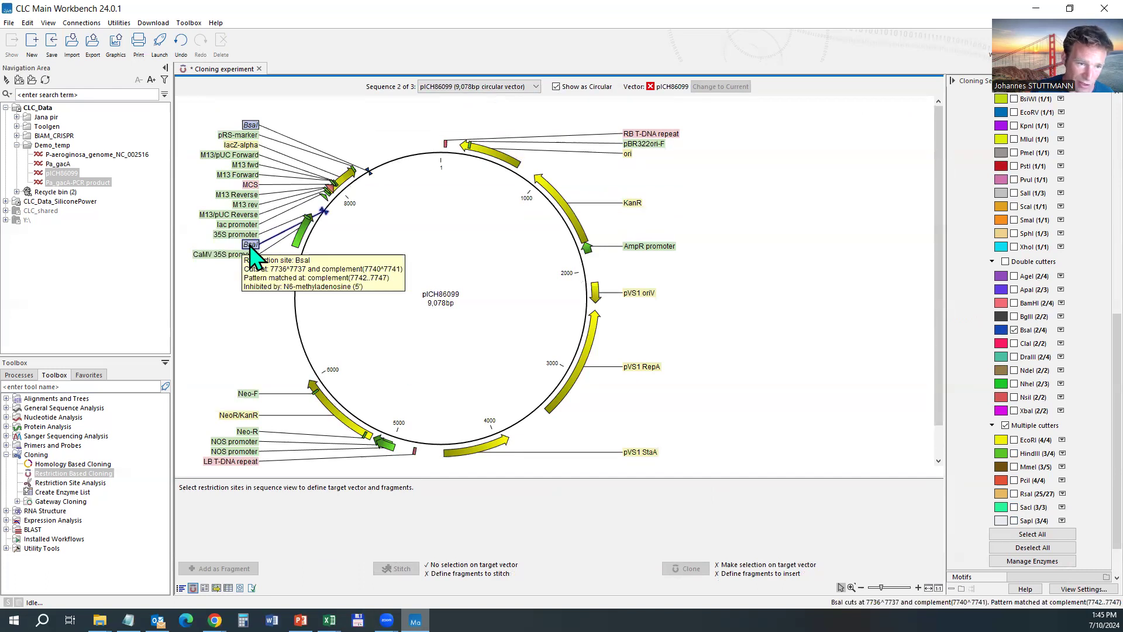
click(251, 245)
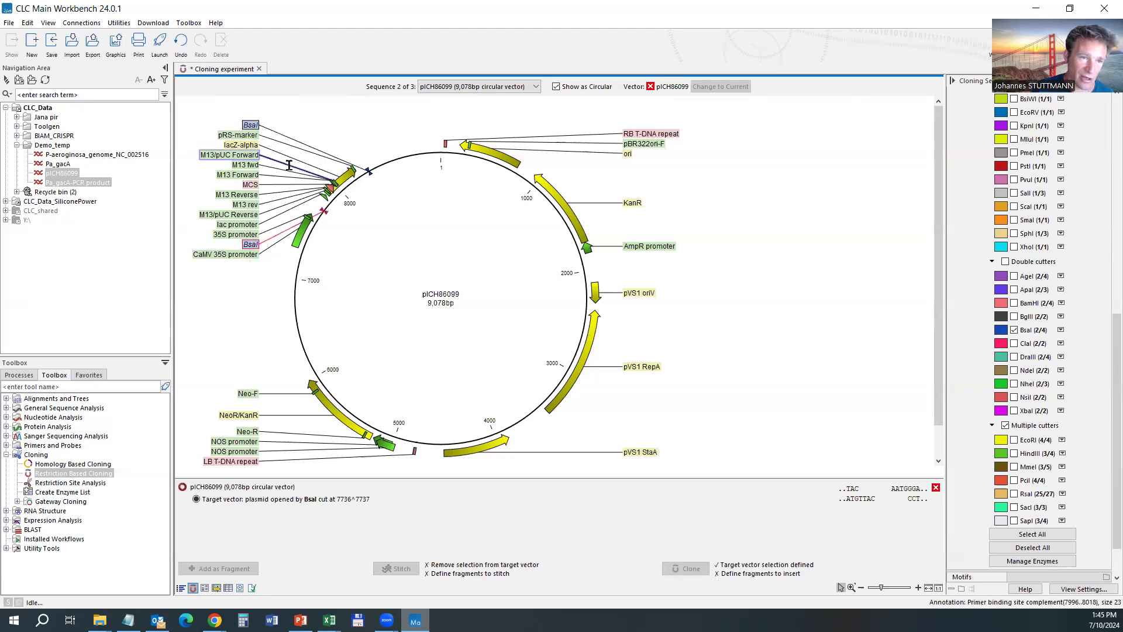
click(250, 126)
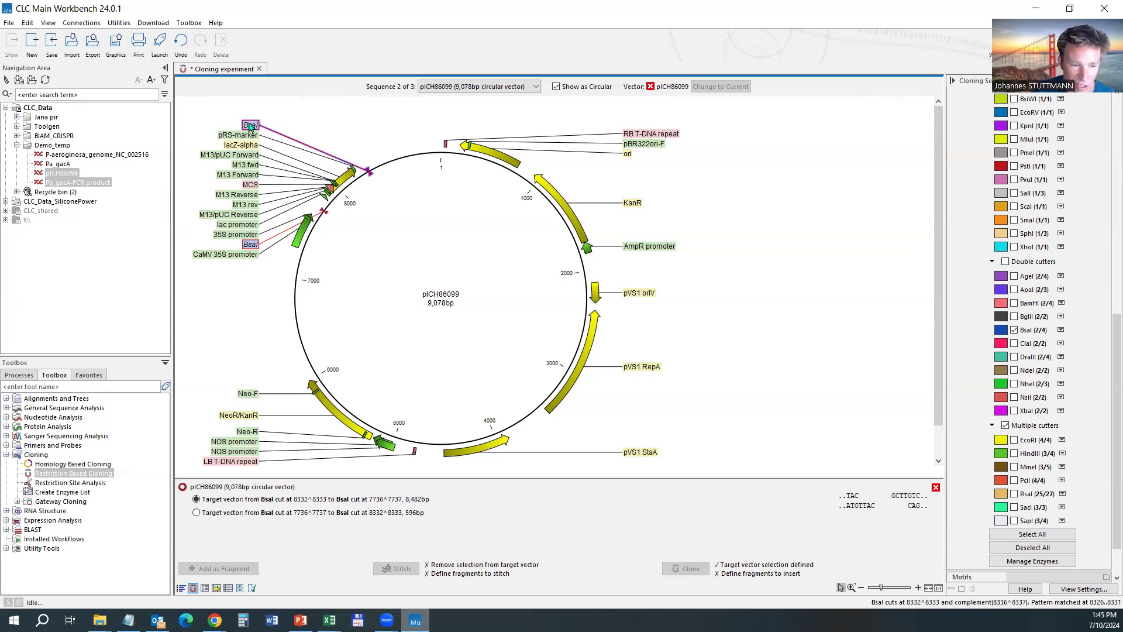
click(262, 513)
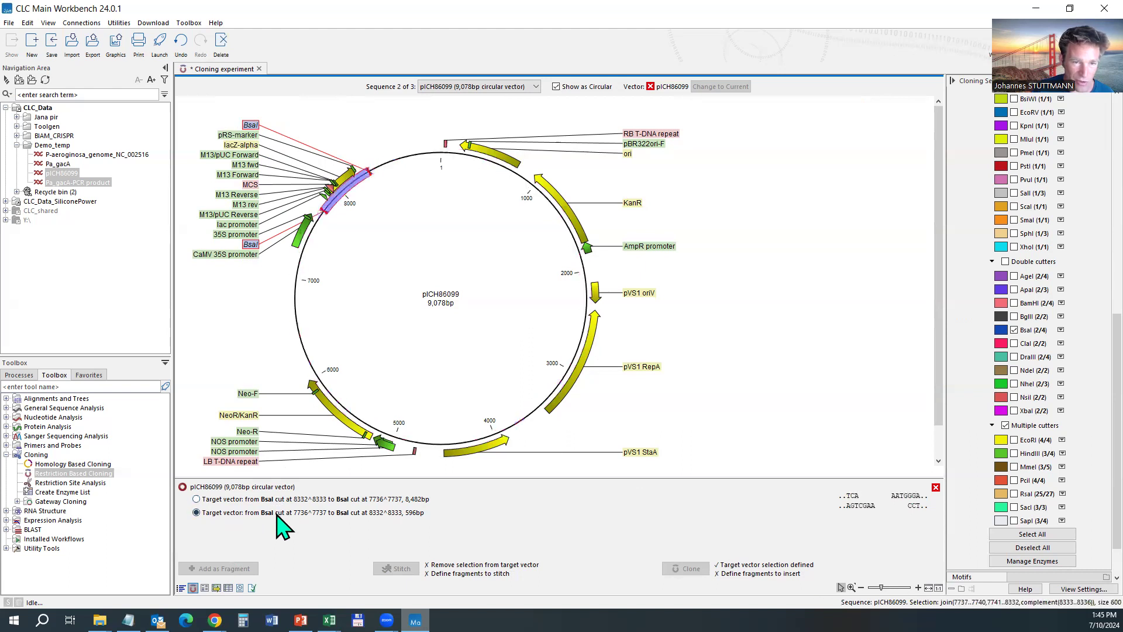
click(277, 499)
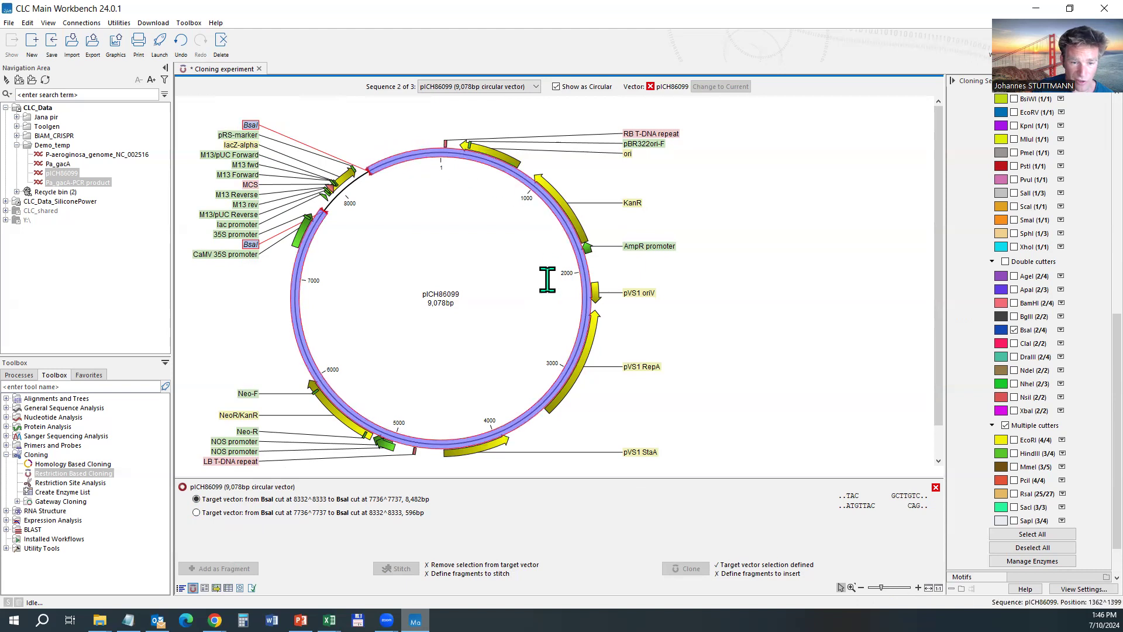
Cut the Pa_gacA-PCR product at both BsaI sites again to define the 645 bp fragment as insert, and enlarge the fragment list area
click(487, 86)
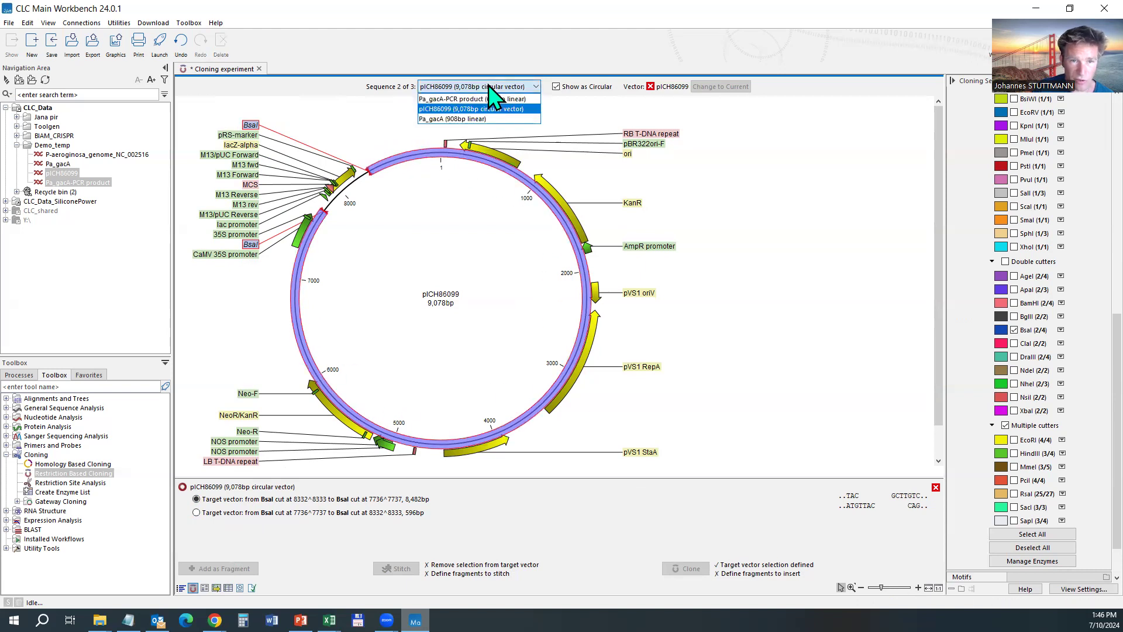
click(491, 99)
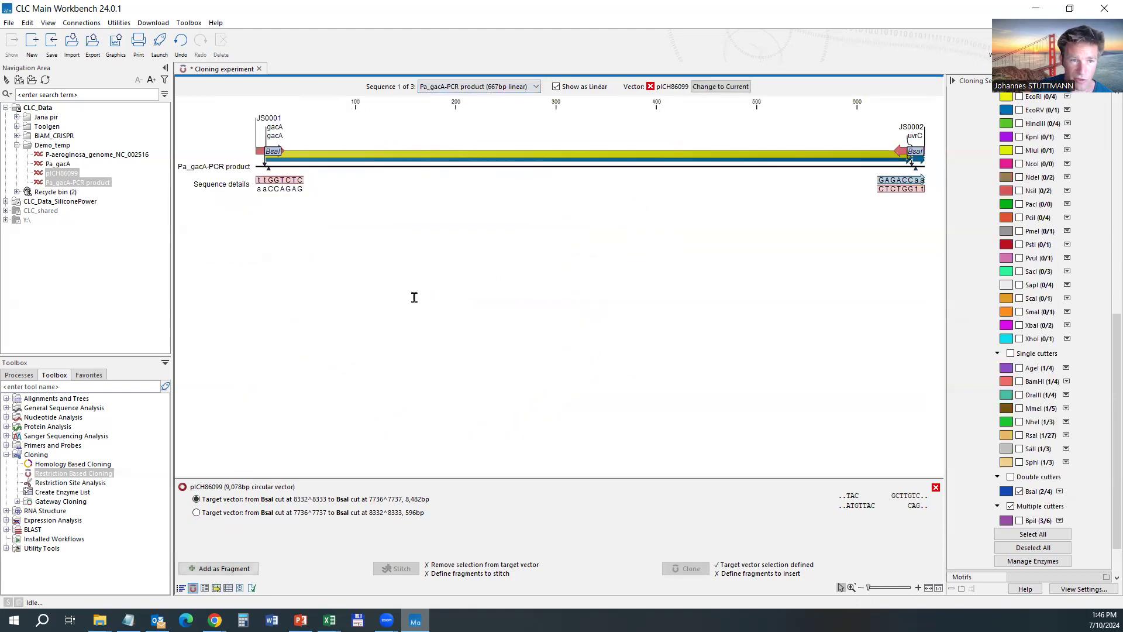
click(273, 152)
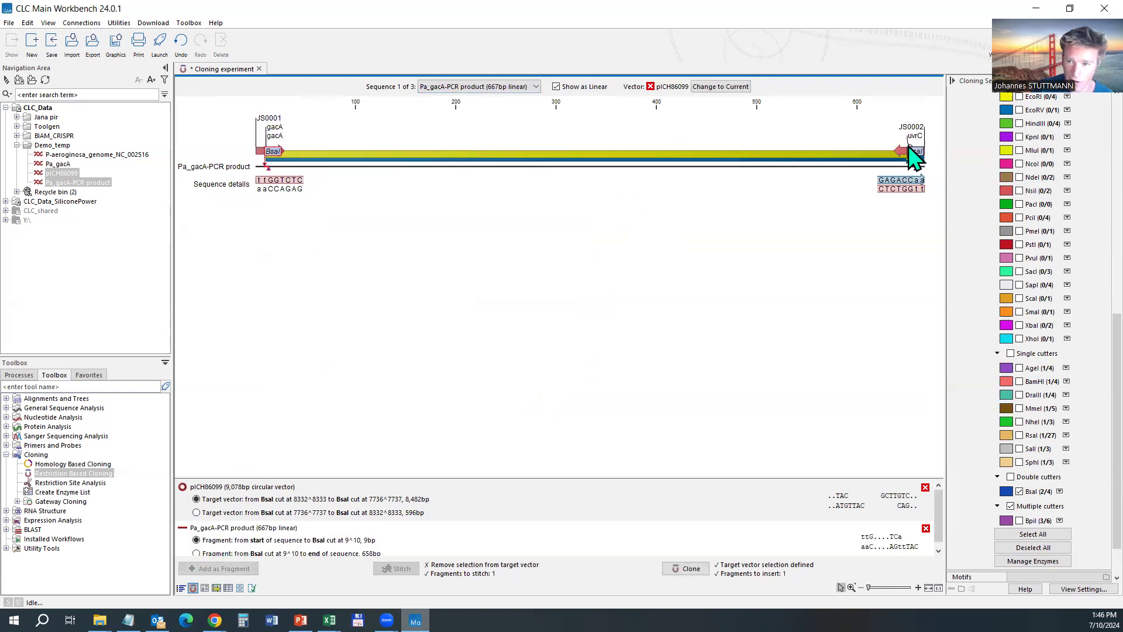
click(917, 155)
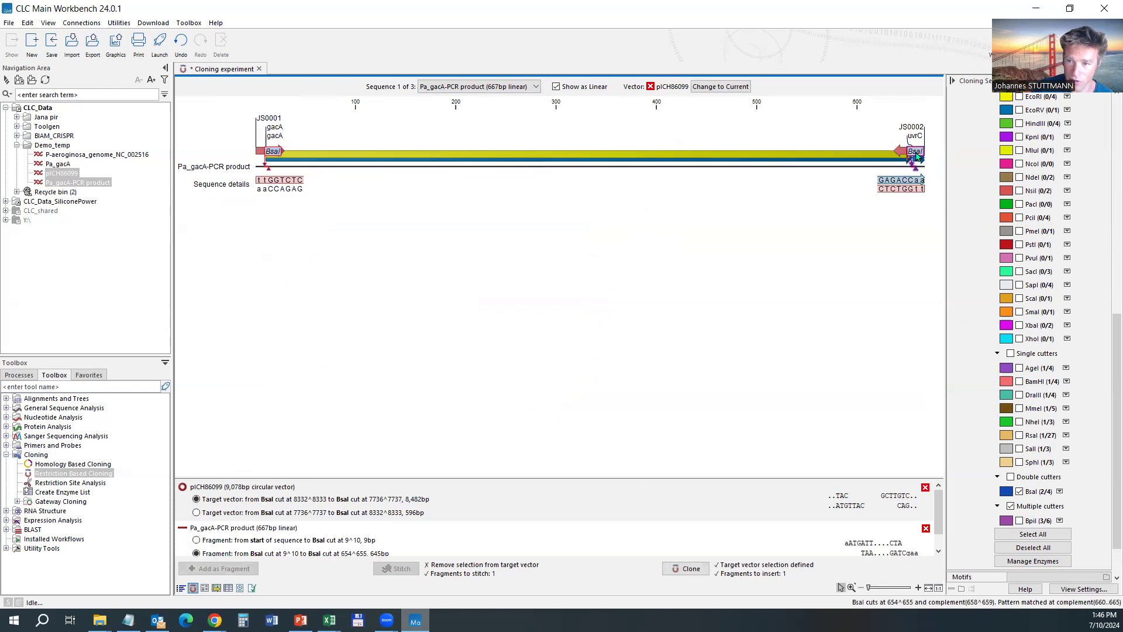
drag(290, 475, 292, 424)
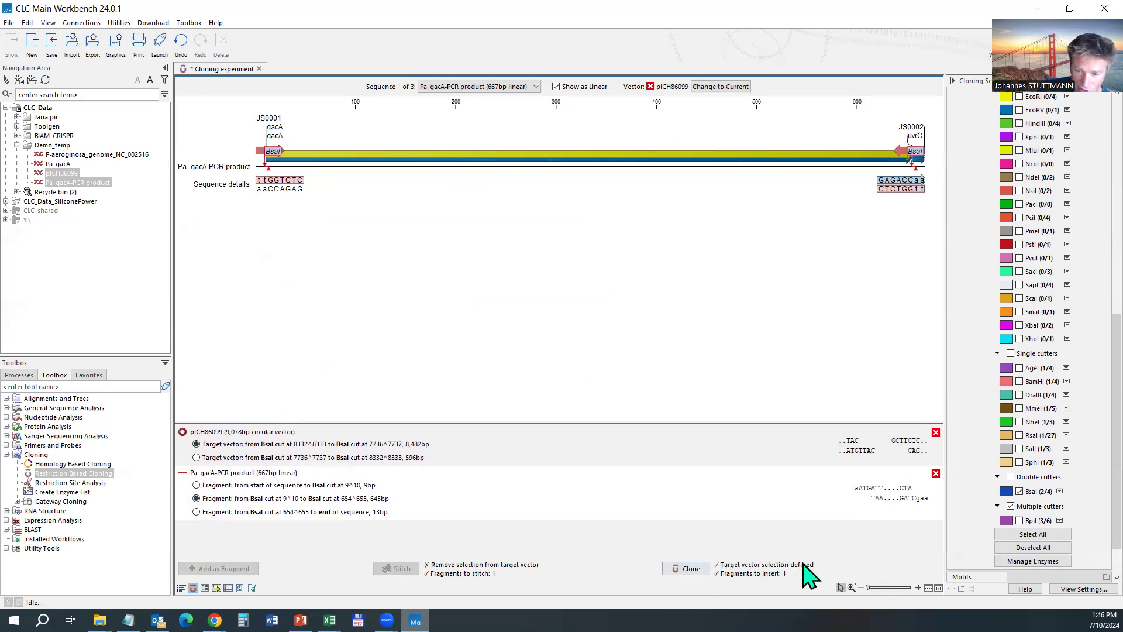
Clone the fragment into pICH86099, trying the reversed insert orientation and restoring the original one before finishing the overhang adaptation
click(688, 569)
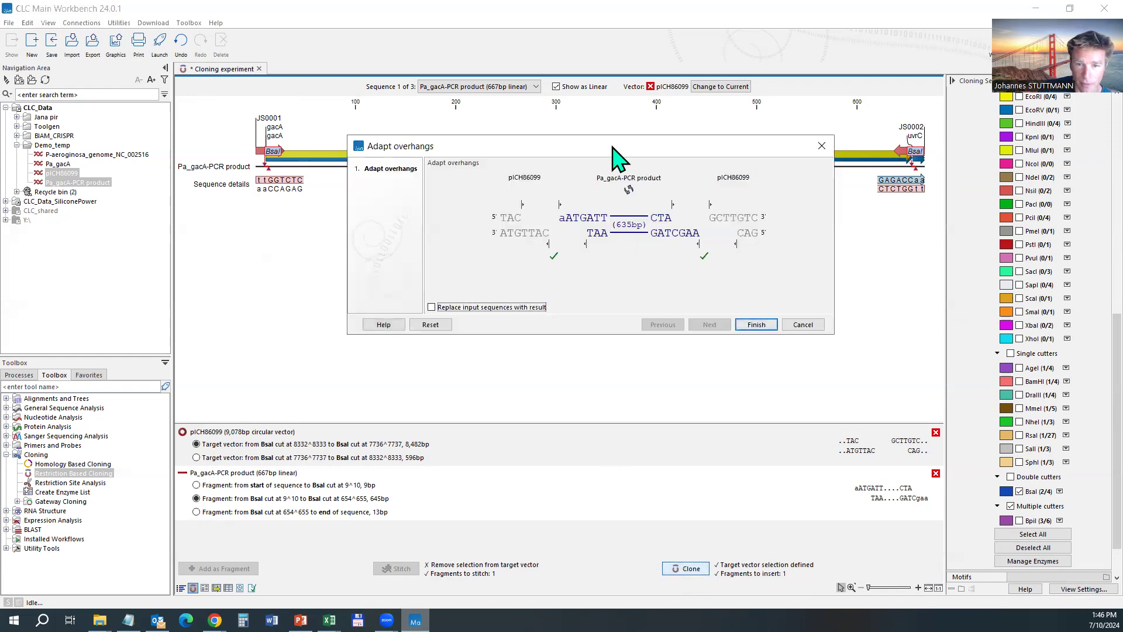
drag(602, 143, 511, 130)
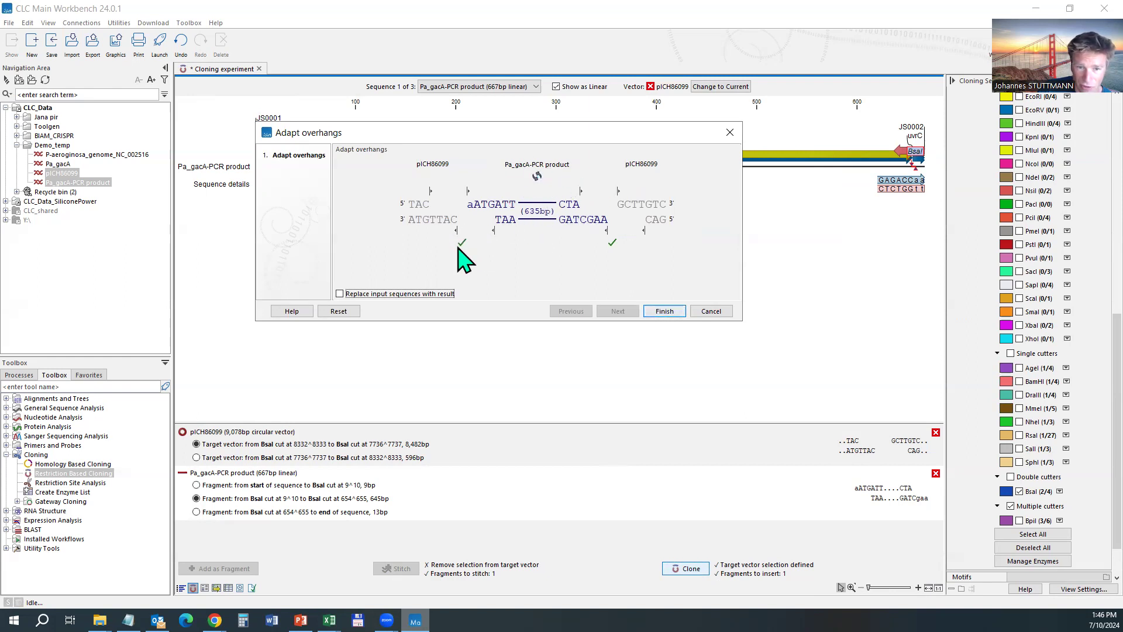
click(537, 176)
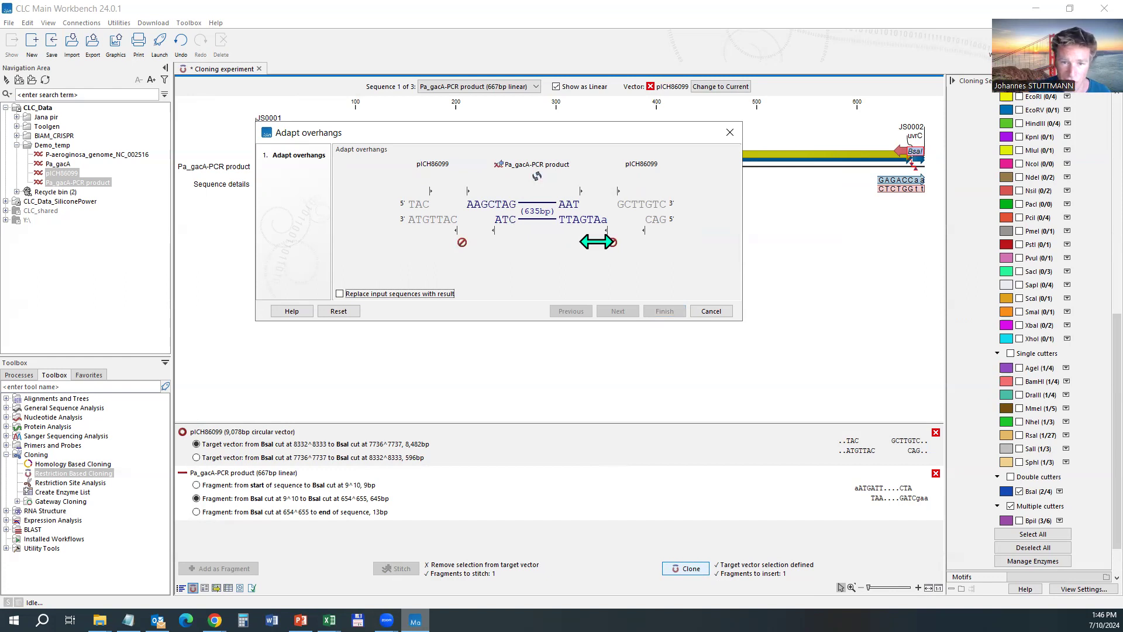
click(538, 176)
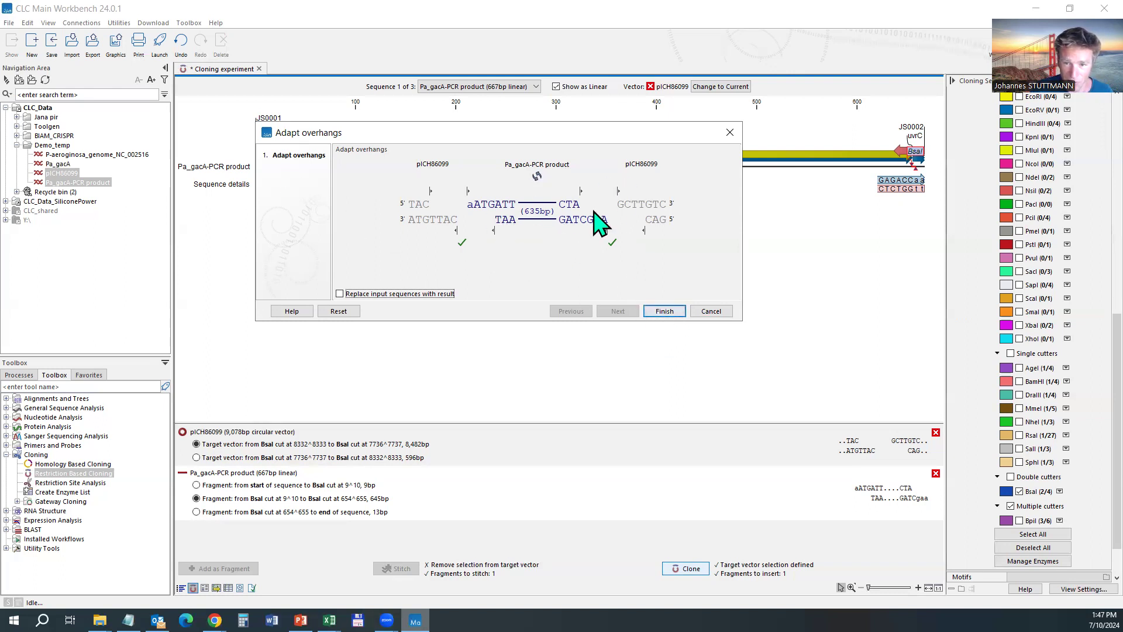
click(666, 314)
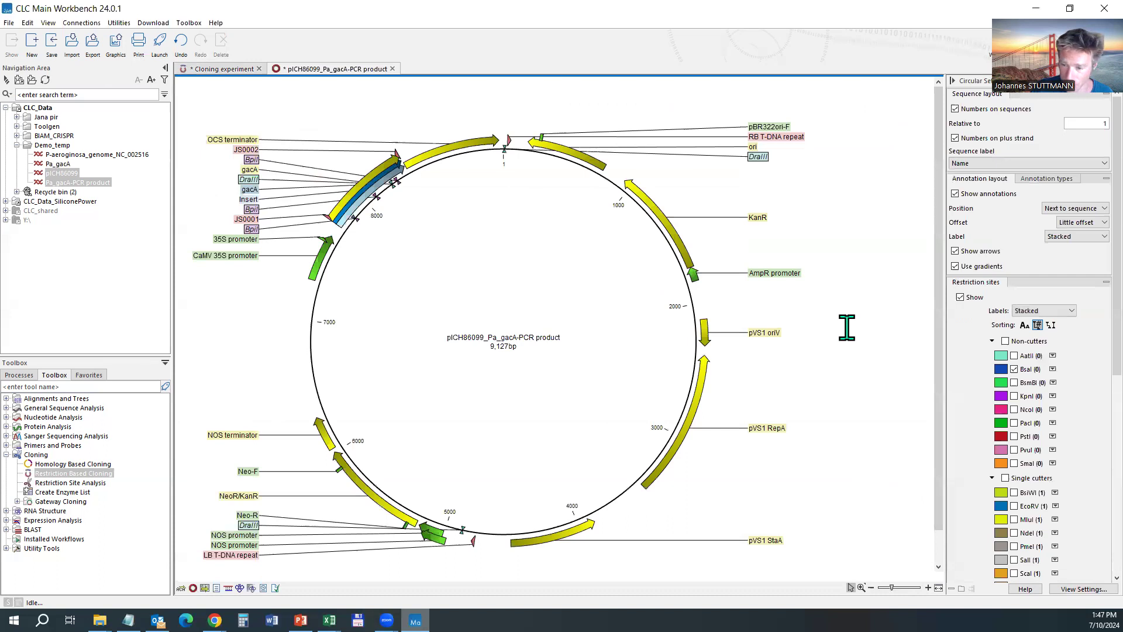
Hide the BpiI restriction sites on the new circular construct map
scroll(1047, 527, down, 8)
scroll(1038, 480, down, 1)
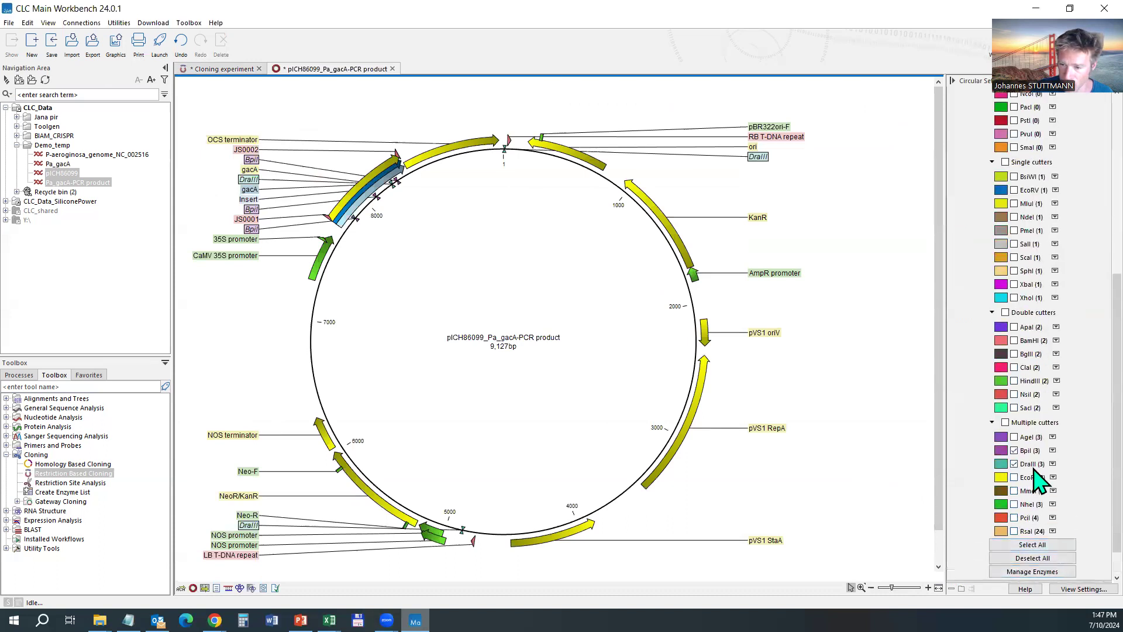
click(1015, 451)
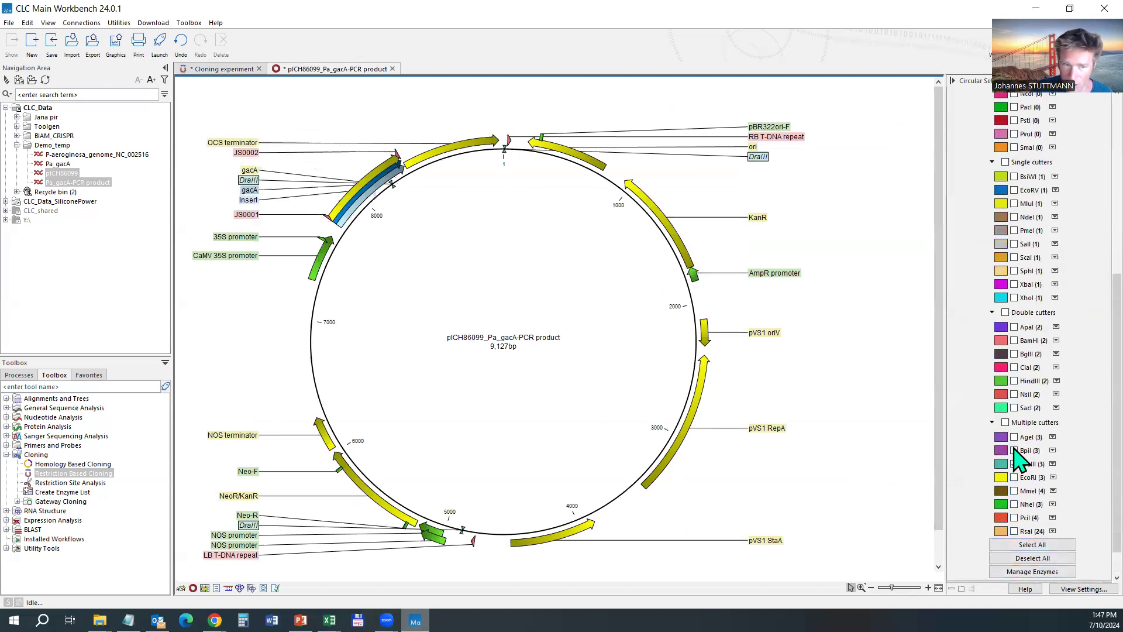
Examine the 35S promoter, gacA insert, OCS terminator and the T-DNA region between the border repeats on the construct map
double_click(363, 180)
click(328, 267)
drag(317, 290, 346, 225)
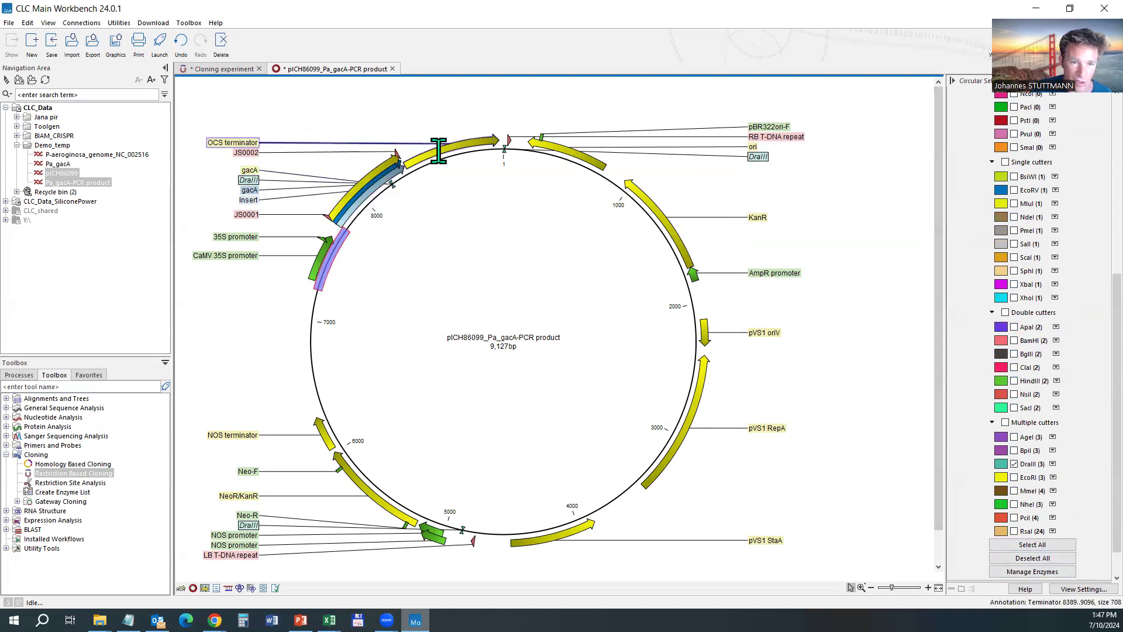
click(442, 150)
drag(511, 148, 348, 284)
drag(348, 451, 479, 526)
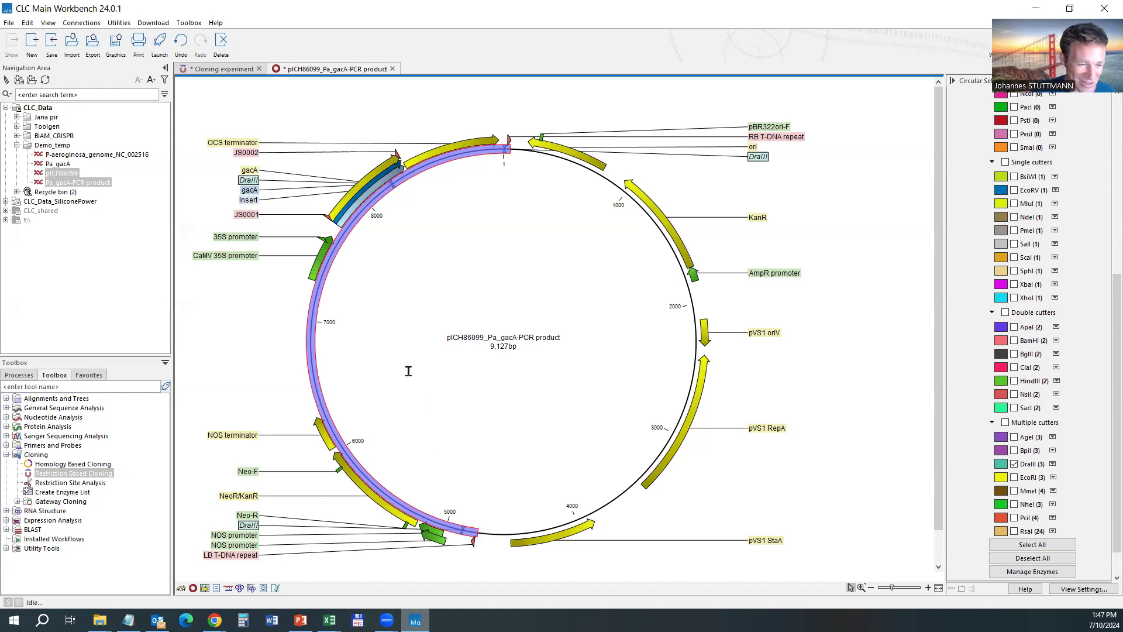
click(423, 304)
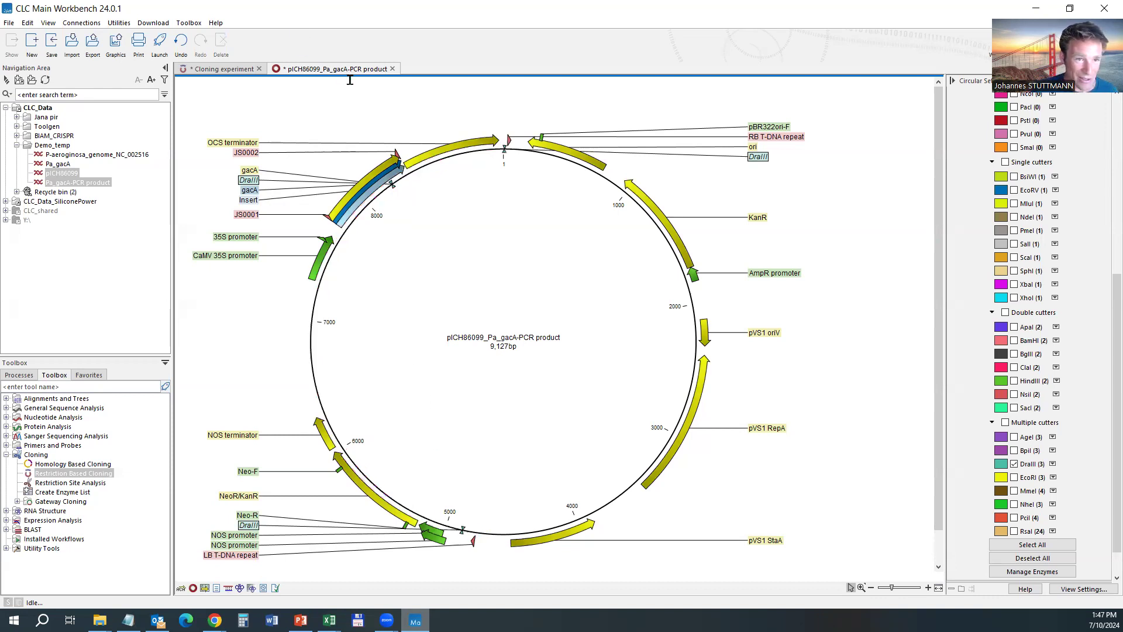
Save the pICH86099_Pa_gacA-PCR product construct in the Demo_temp folder, and close it and the cloning experiment without saving the experiment
drag(343, 72, 54, 147)
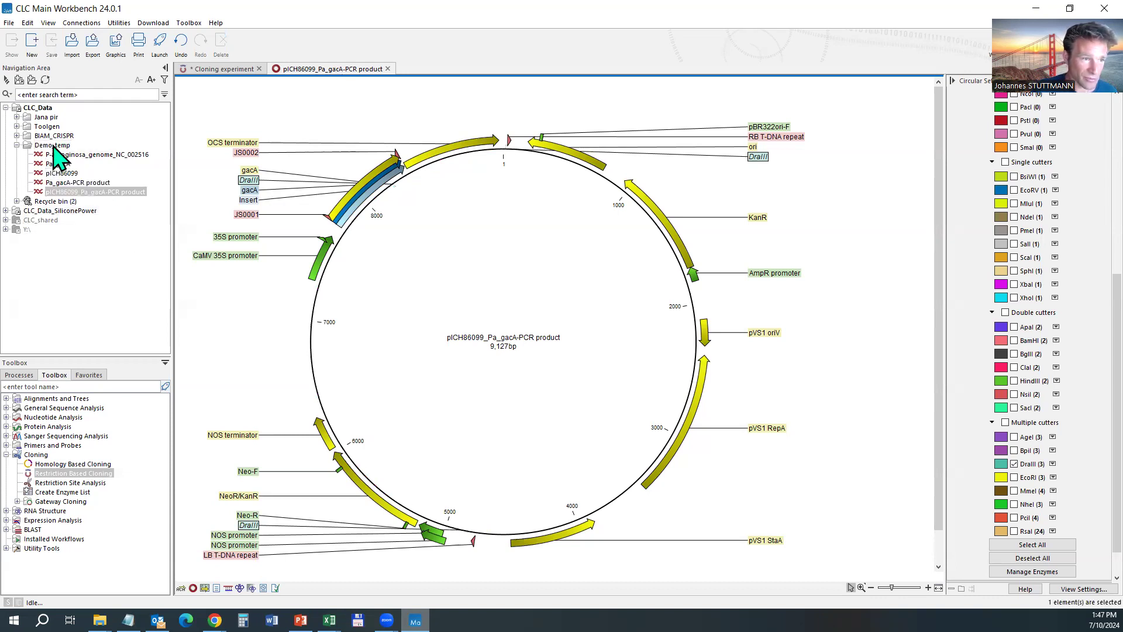
click(388, 69)
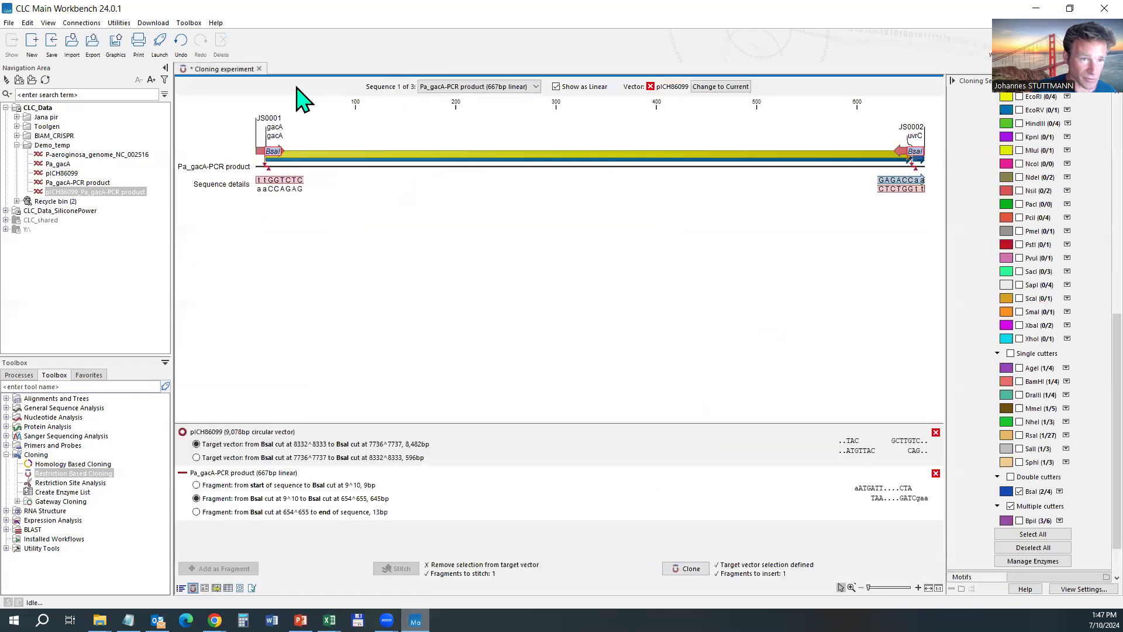
click(259, 69)
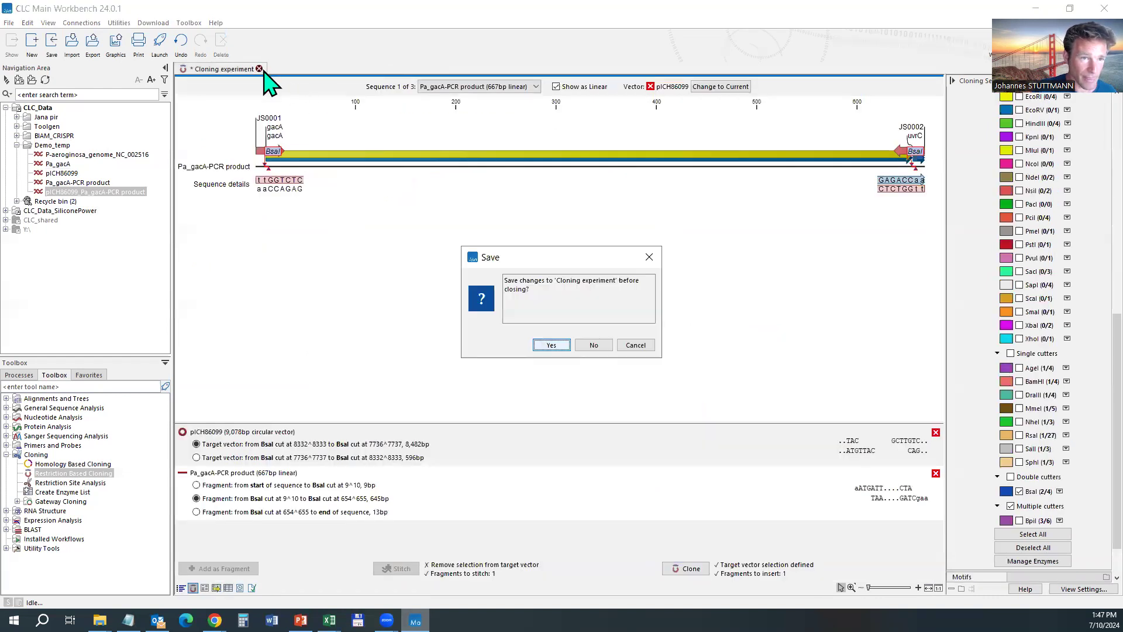
click(591, 345)
Open the saved pICH86099_Pa_gacA-PCR product and examine its history for the vector cut, insert fragment and origin
click(93, 192)
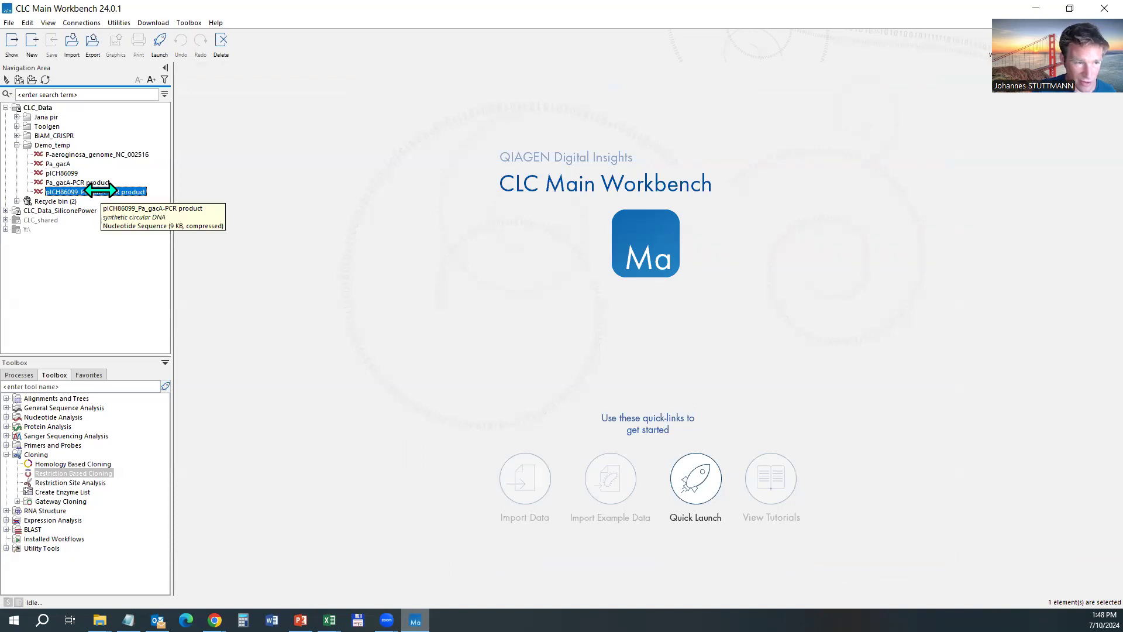
double_click(99, 190)
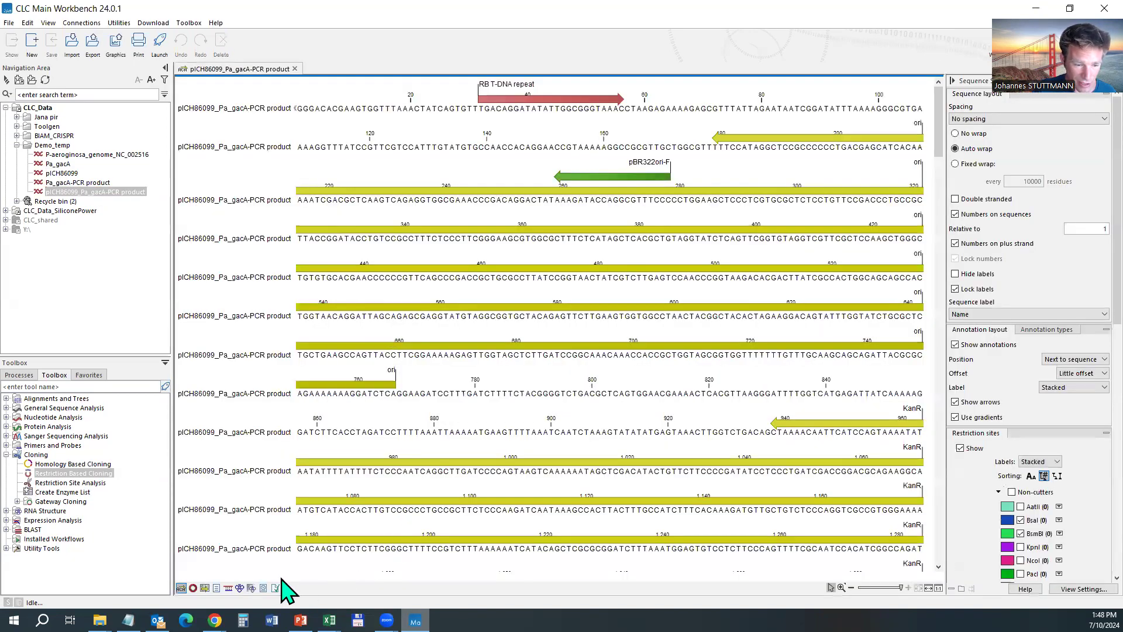
click(265, 587)
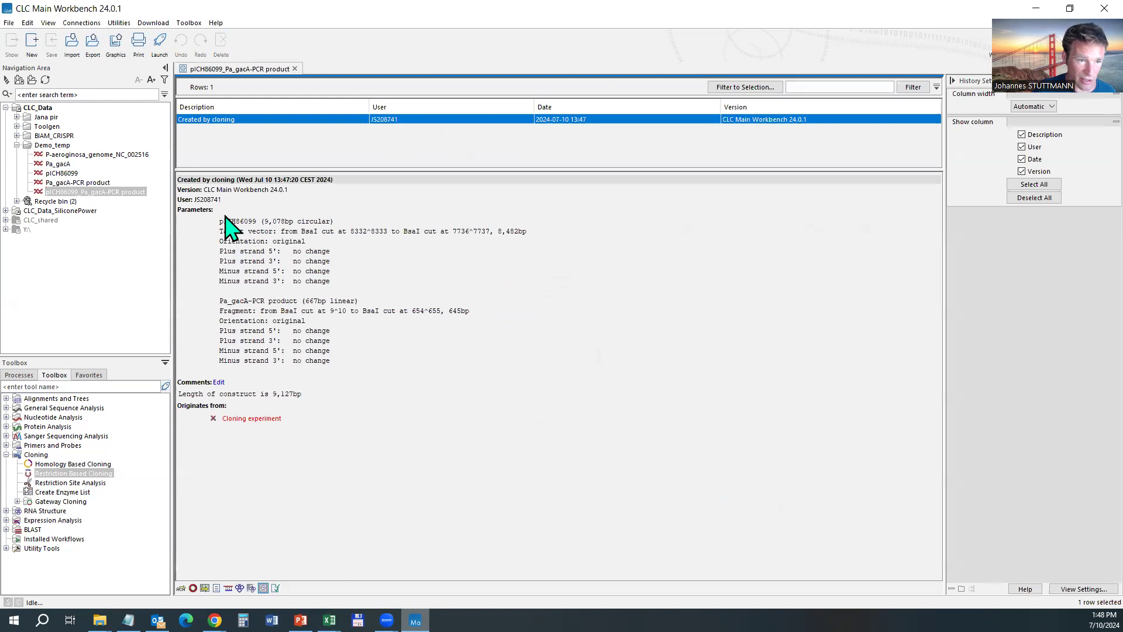
drag(220, 221, 529, 234)
drag(220, 301, 473, 320)
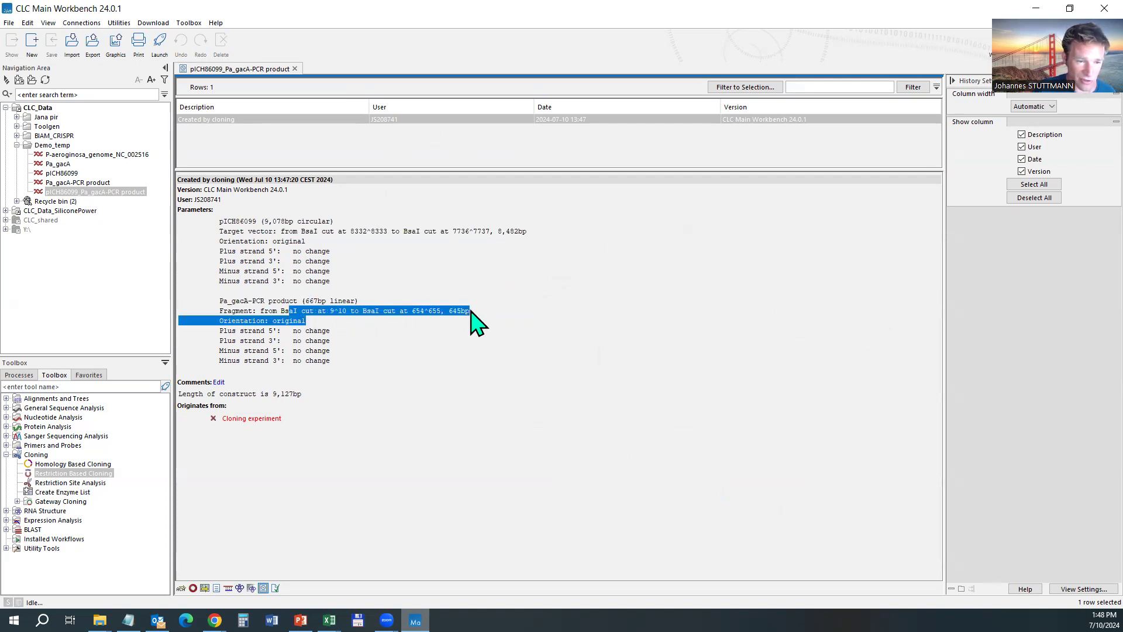
click(410, 339)
drag(212, 395, 308, 427)
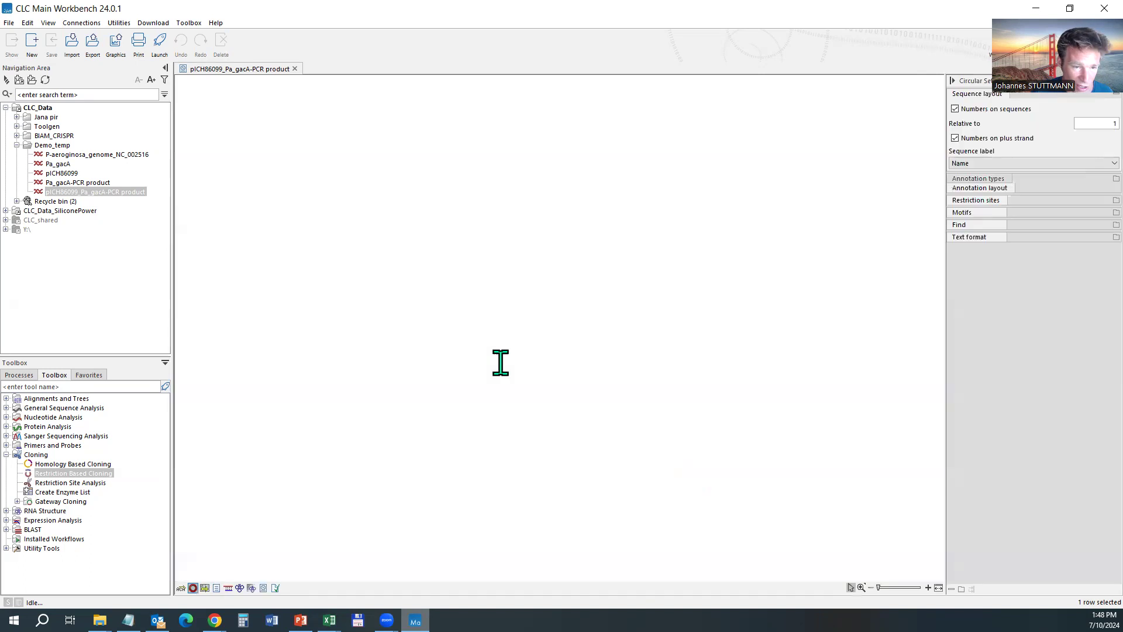
Show the construct as a circular map and check its BsaI and BpiI restriction sites
click(193, 588)
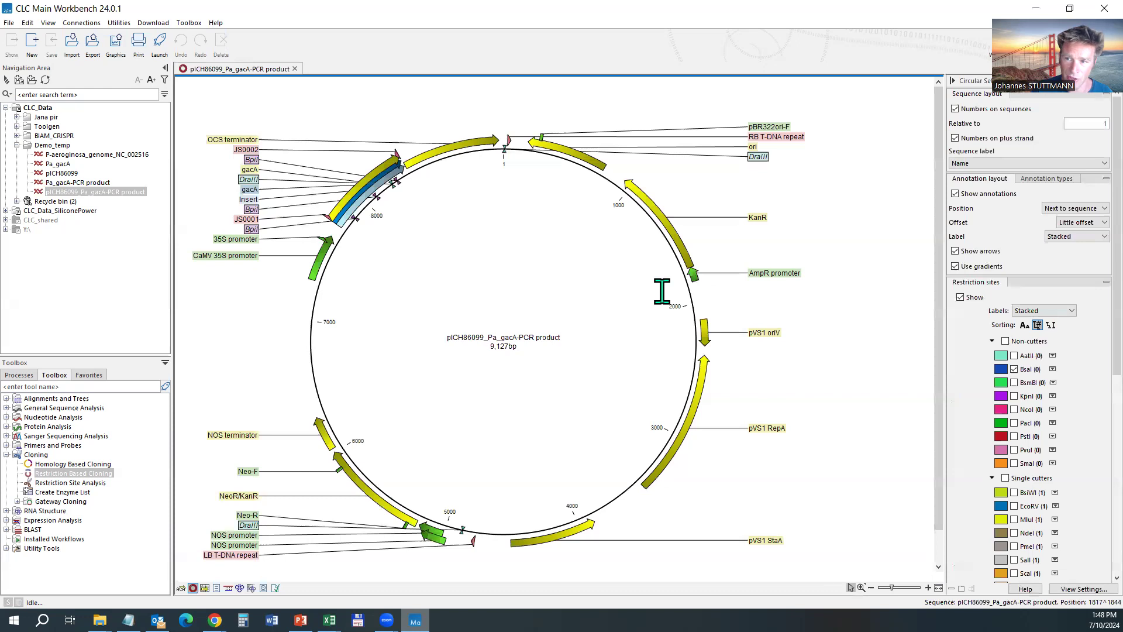
click(1024, 372)
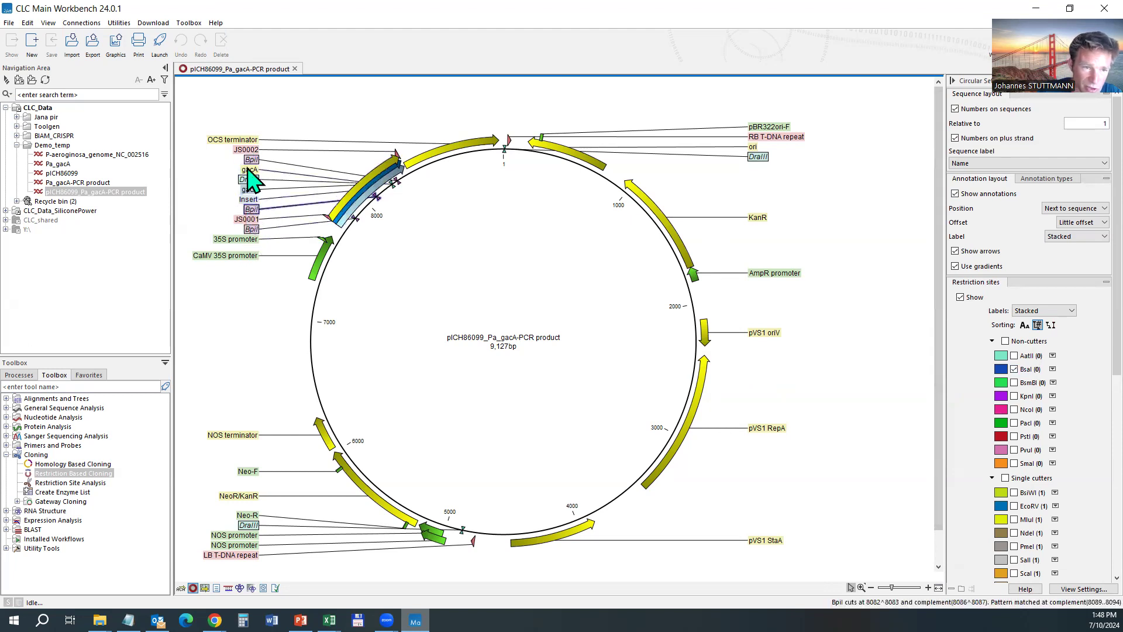
click(252, 210)
click(255, 231)
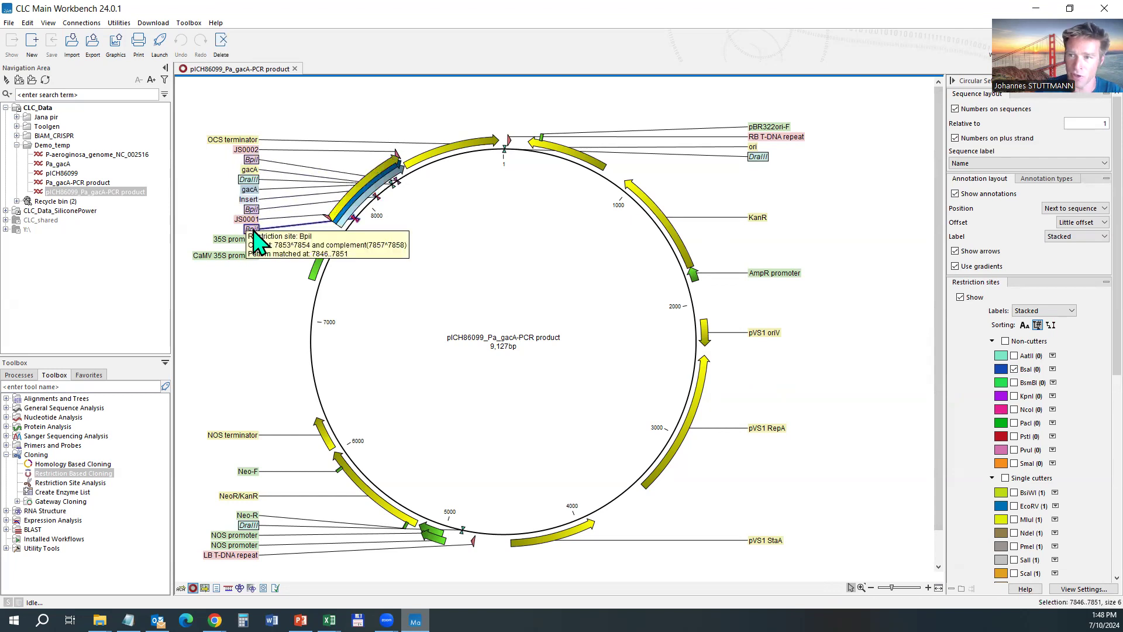
click(397, 236)
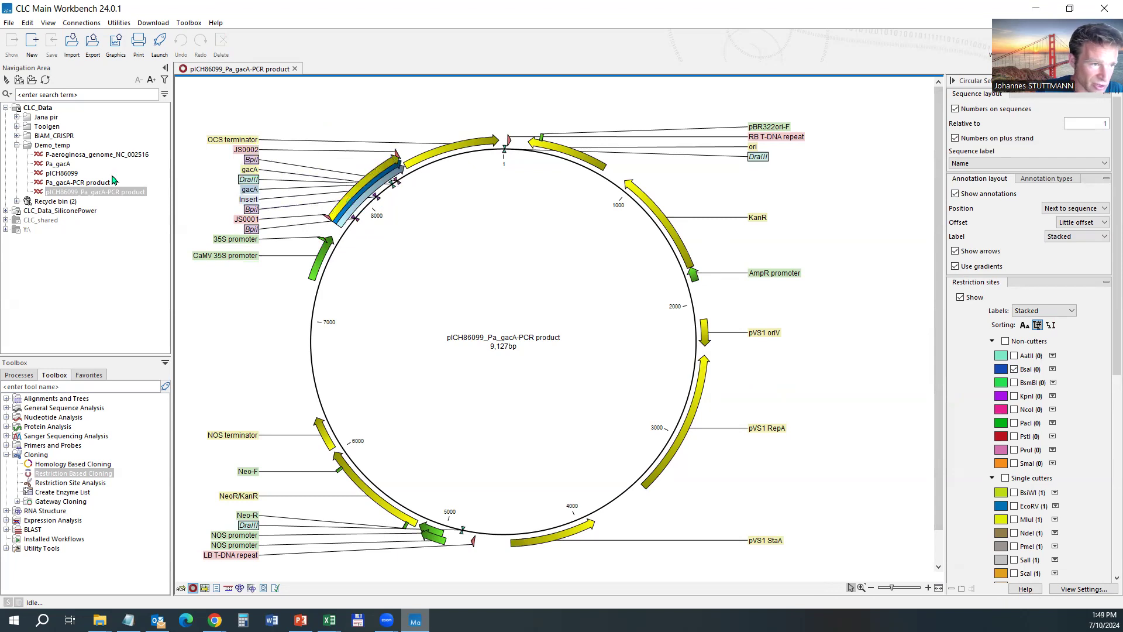
Collapse the Demo_temp folder, and copy the gene ID AT1G01190 from the Exercise 1 slide title in PowerPoint
click(50, 145)
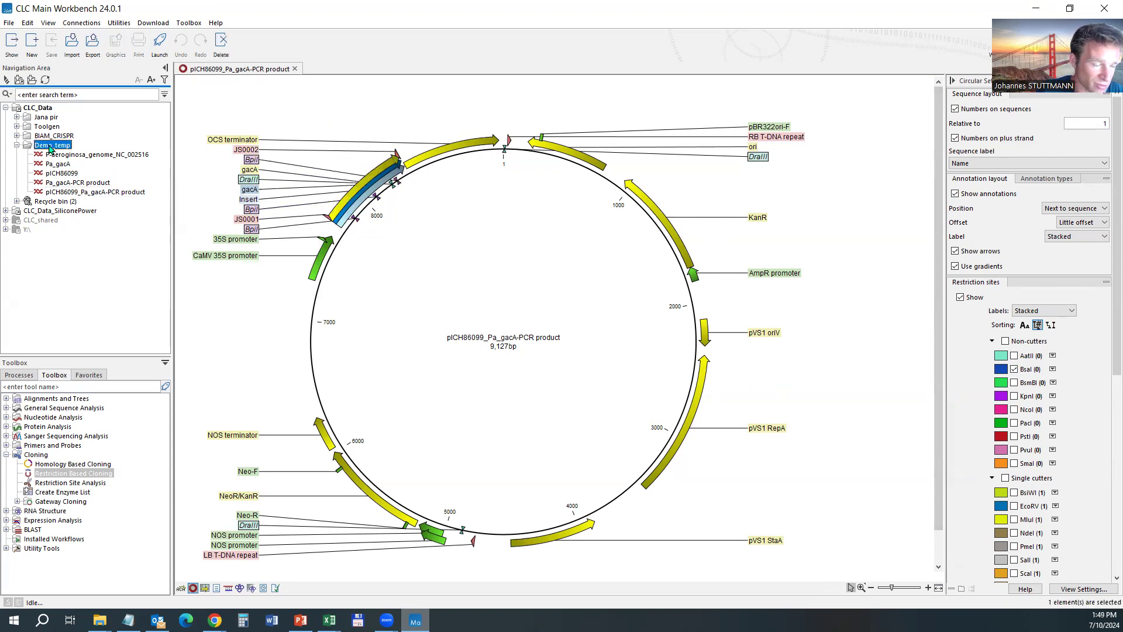
double_click(51, 146)
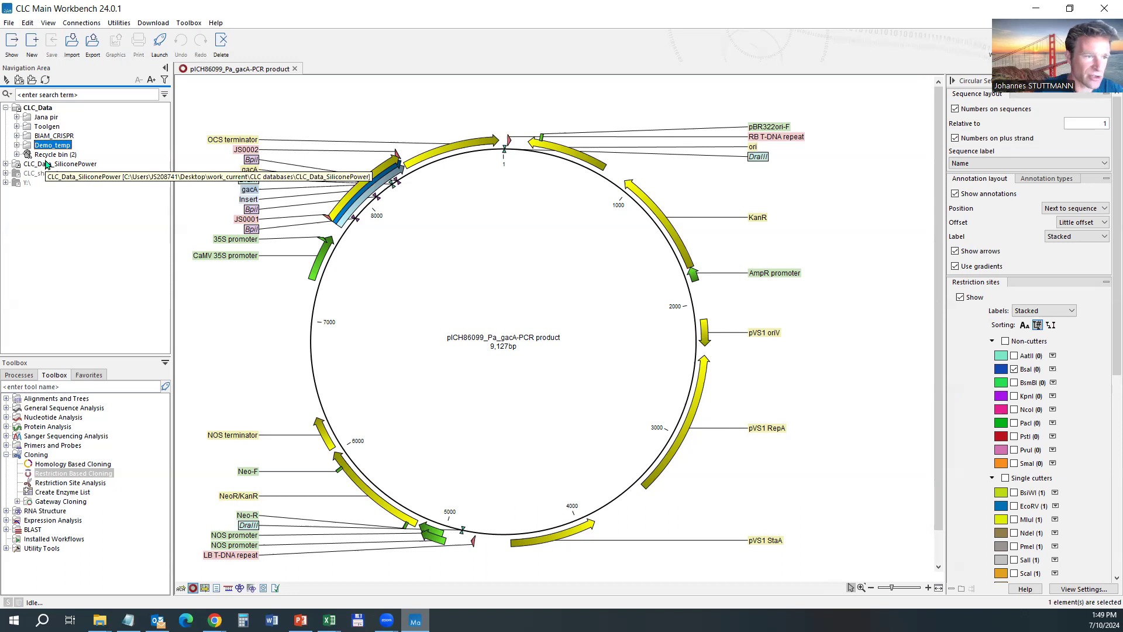
key(alt+Tab)
key(alt+Tab)
key(alt+Tab)
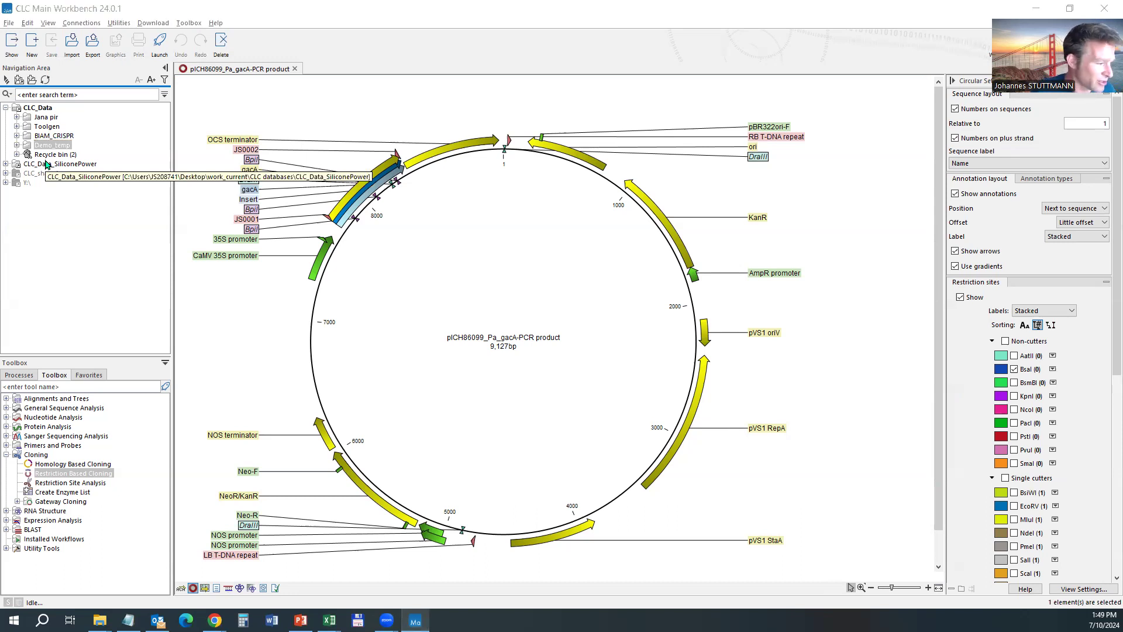
key(alt+Tab)
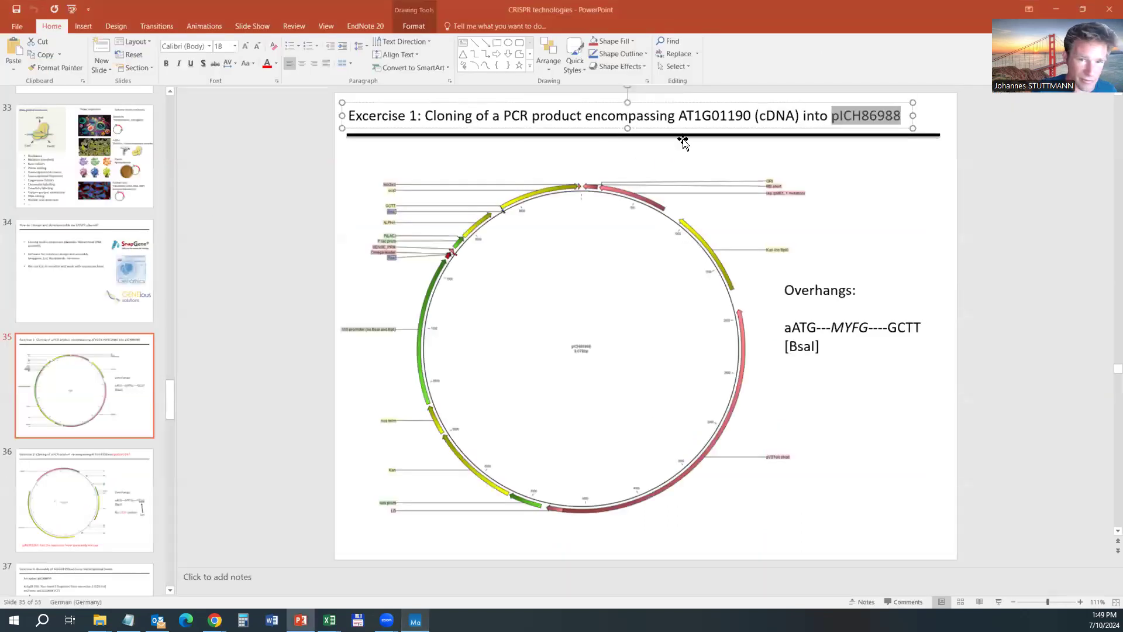
click(712, 119)
double_click(713, 119)
key(ctrl+c)
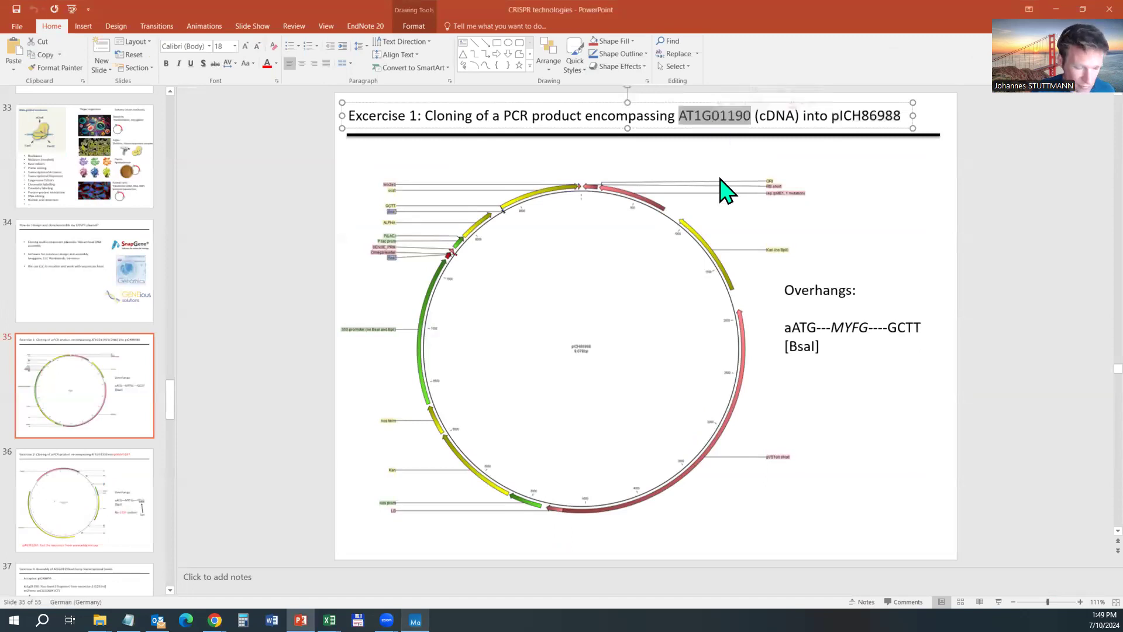
Switch to CLC Main Workbench and open chromosome 1 CP002684 from the Arabidopsis Col chromosomes folder under _genomes in CLC_Data_SiliconePower
key(alt+Tab)
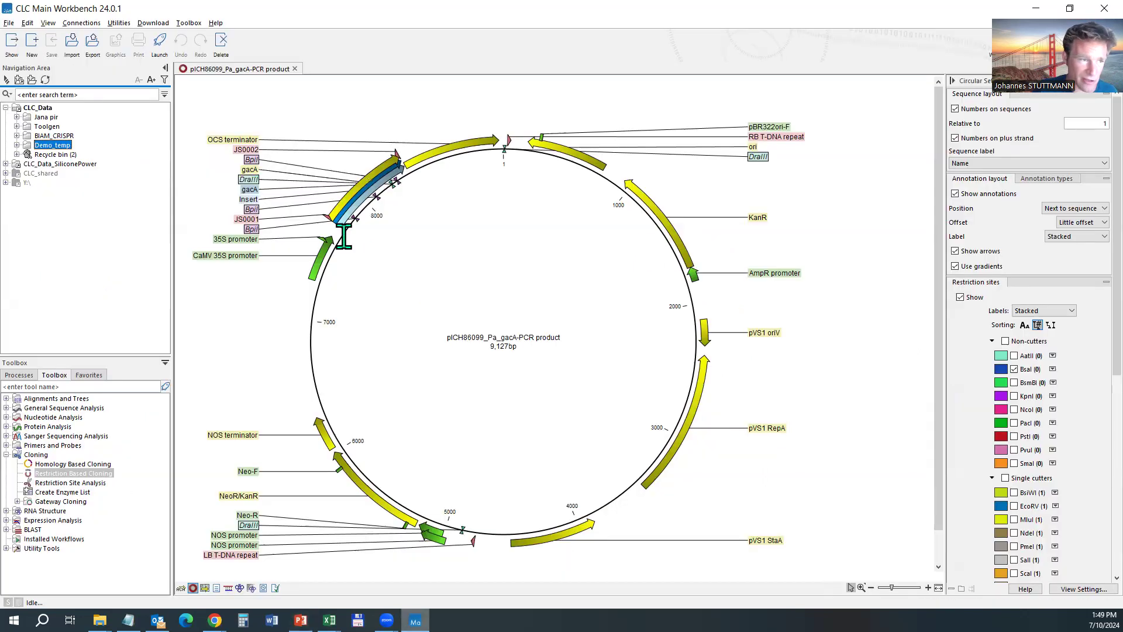
click(45, 165)
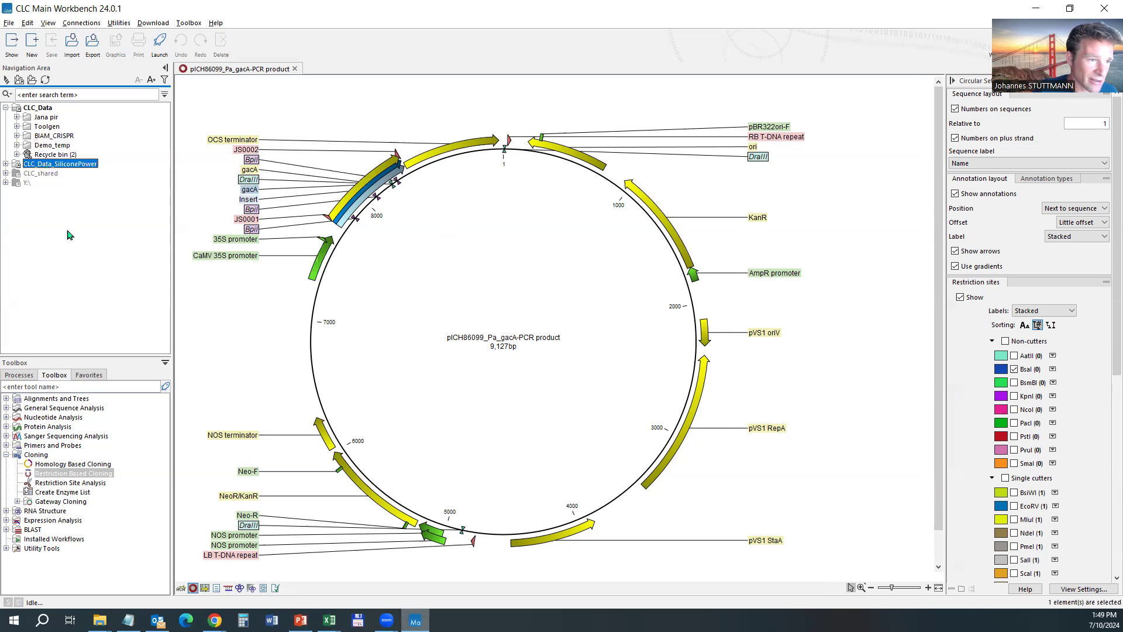
scroll(76, 217, up, 1)
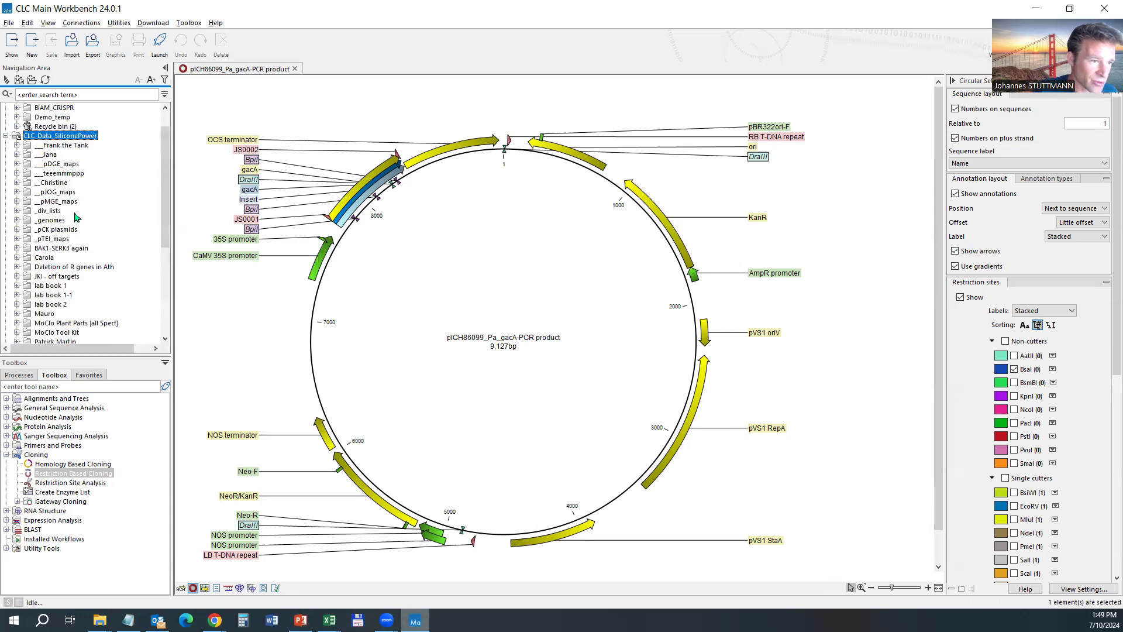
scroll(77, 218, down, 1)
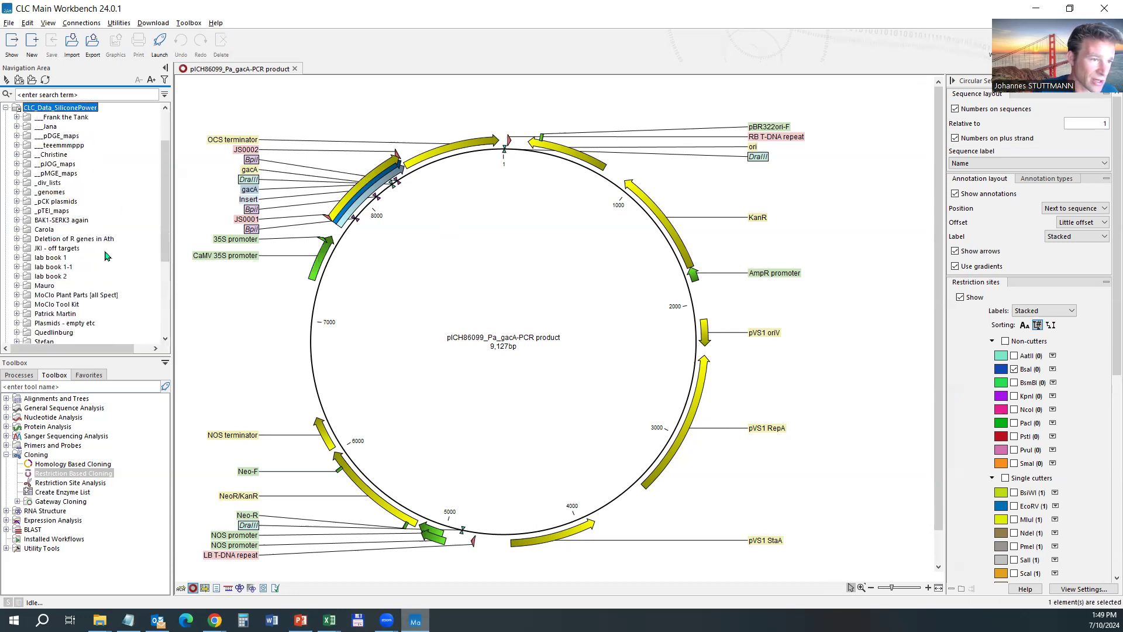
double_click(52, 192)
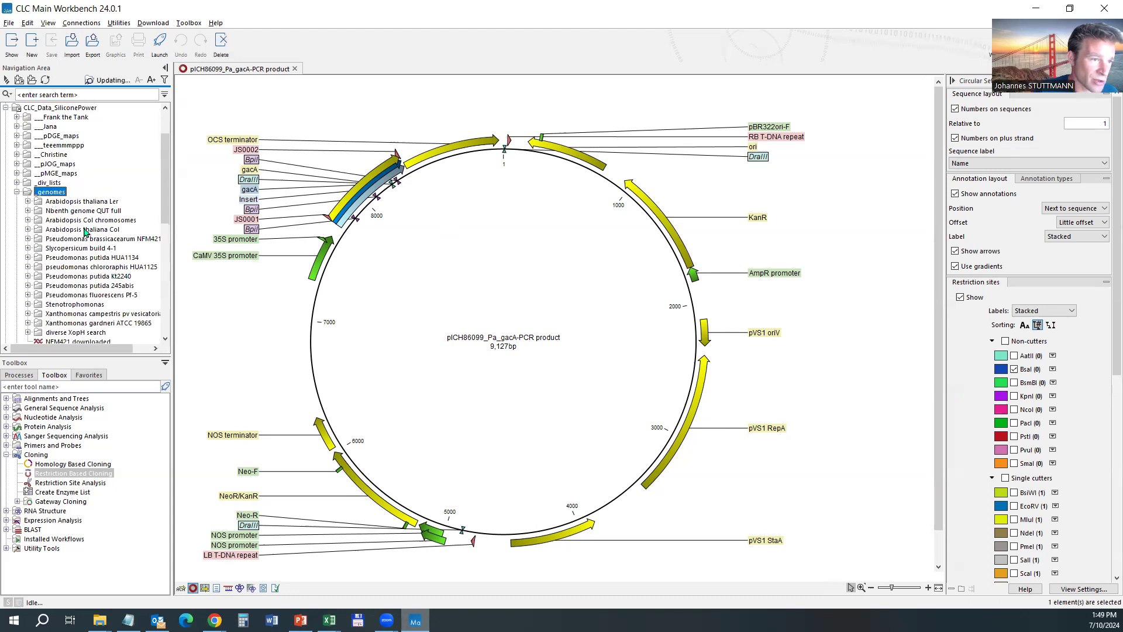
double_click(95, 220)
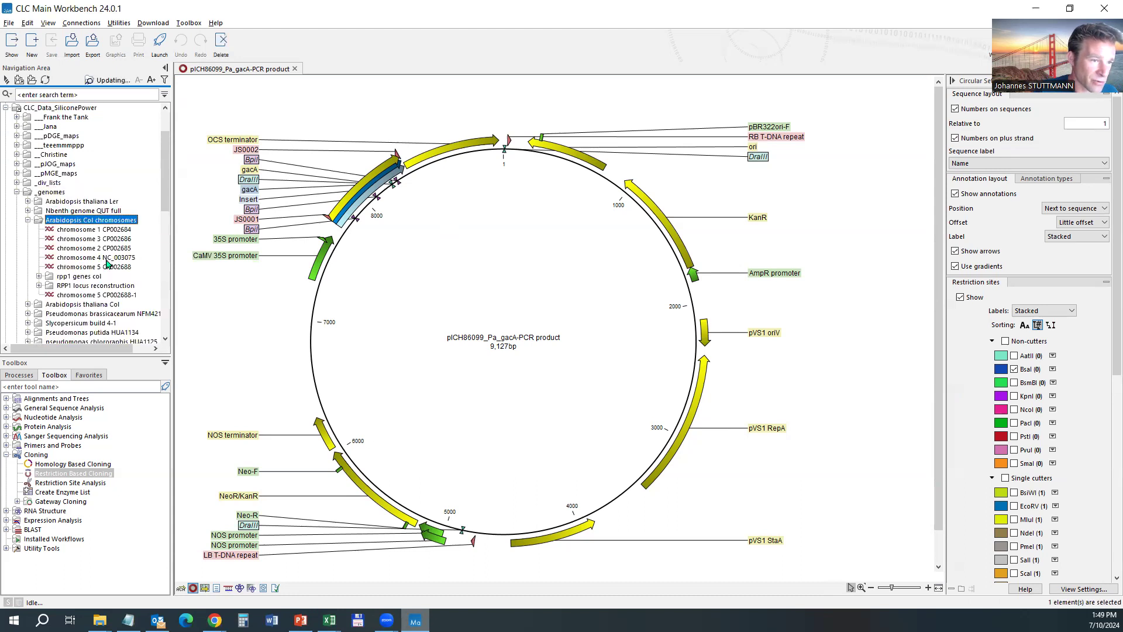
click(112, 230)
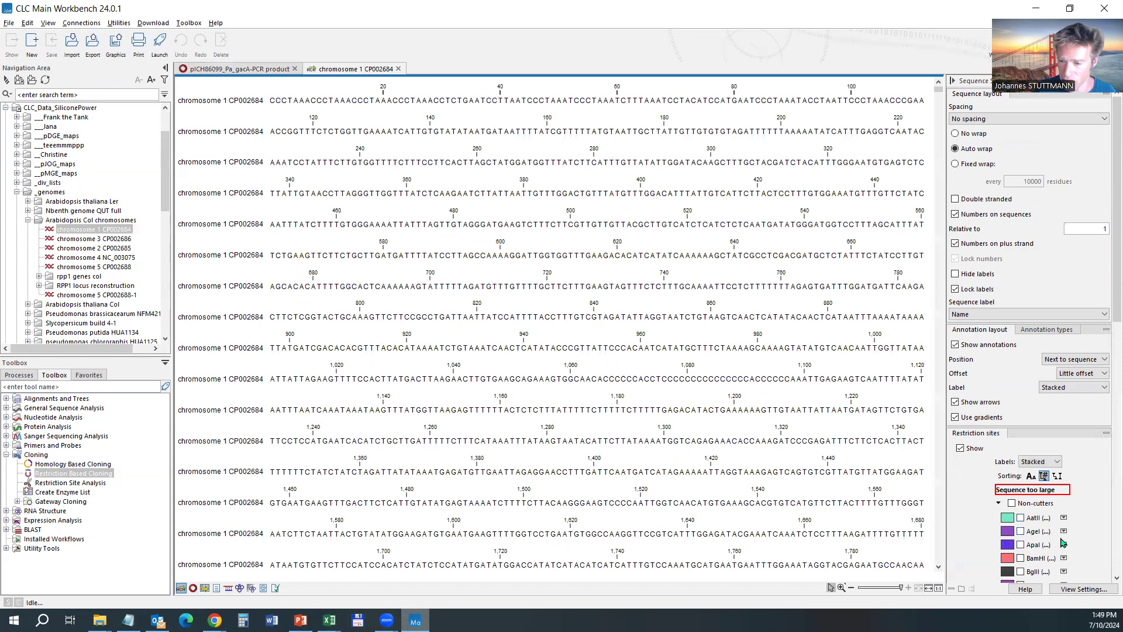
Hide the restriction sites on chromosome 1, search its annotations for AT1G01190 and show the whole gene
click(983, 448)
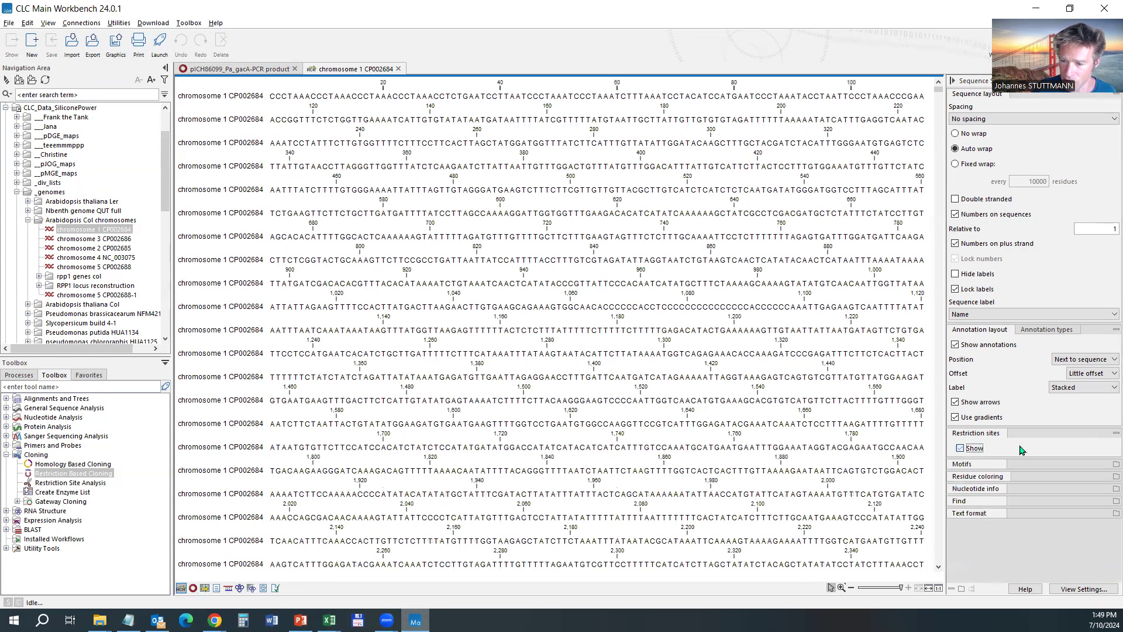
click(976, 515)
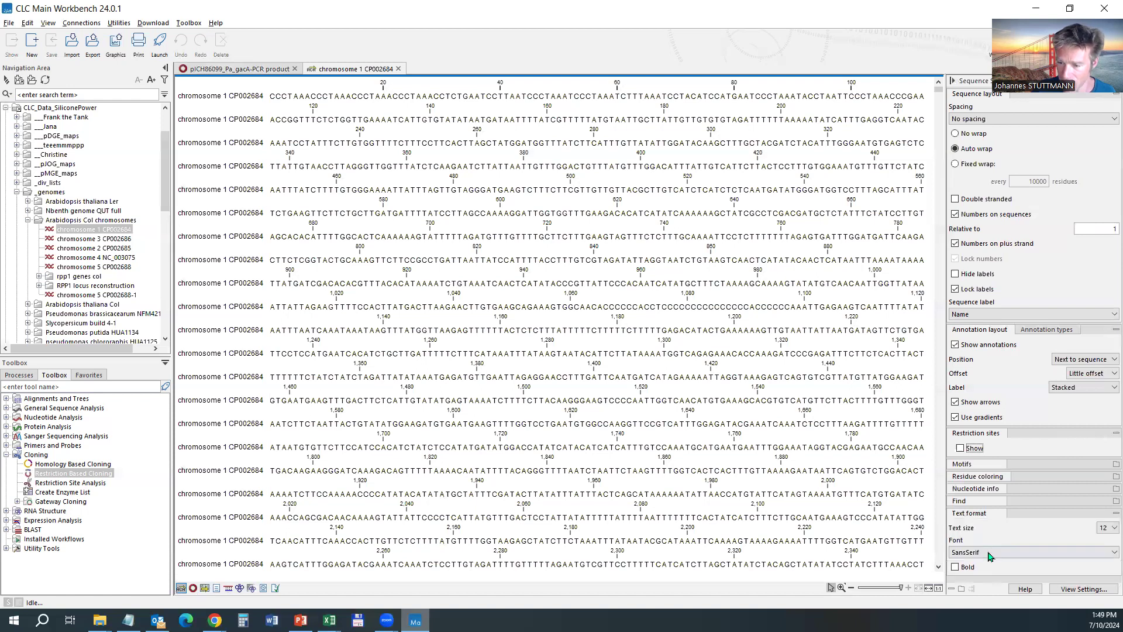
click(982, 507)
click(1029, 461)
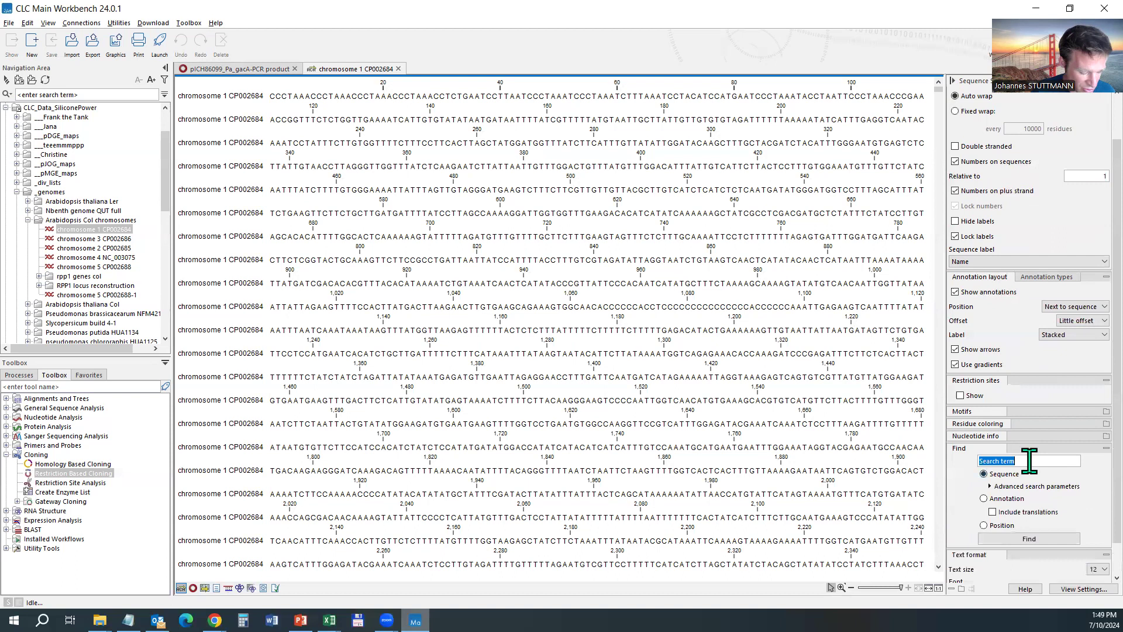
key(ctrl+v)
click(984, 499)
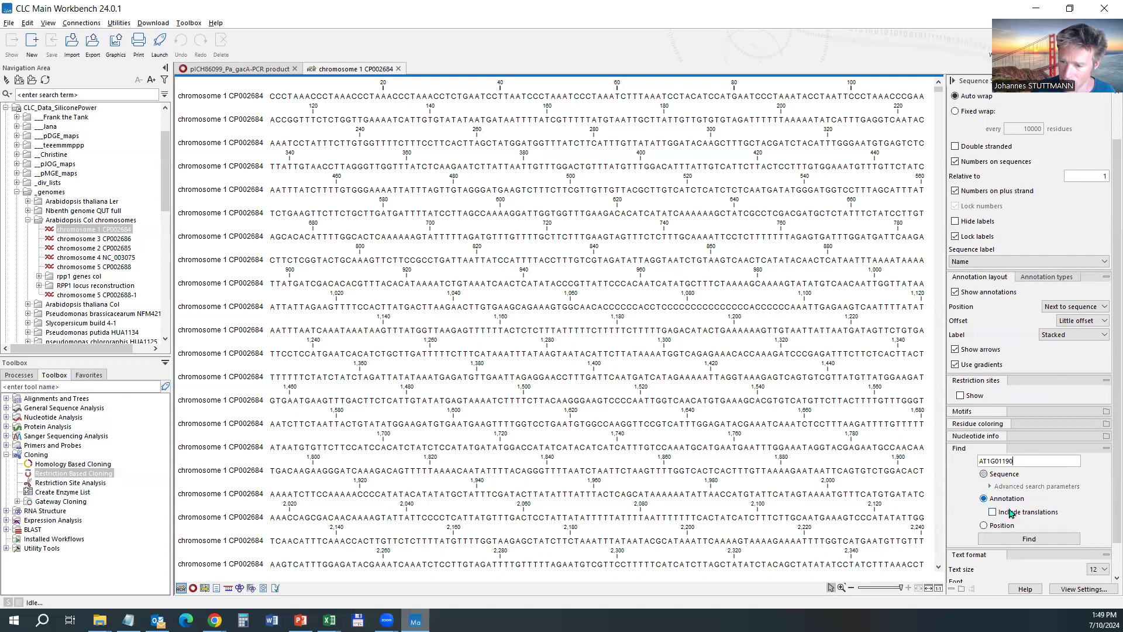
click(1015, 540)
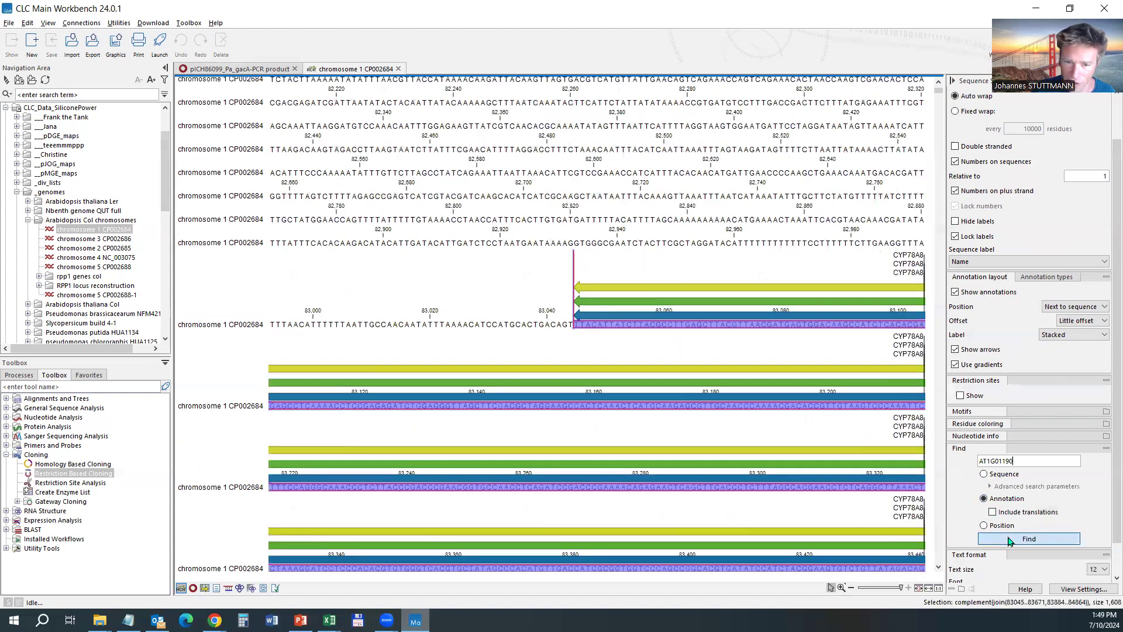
scroll(531, 404, down, 3)
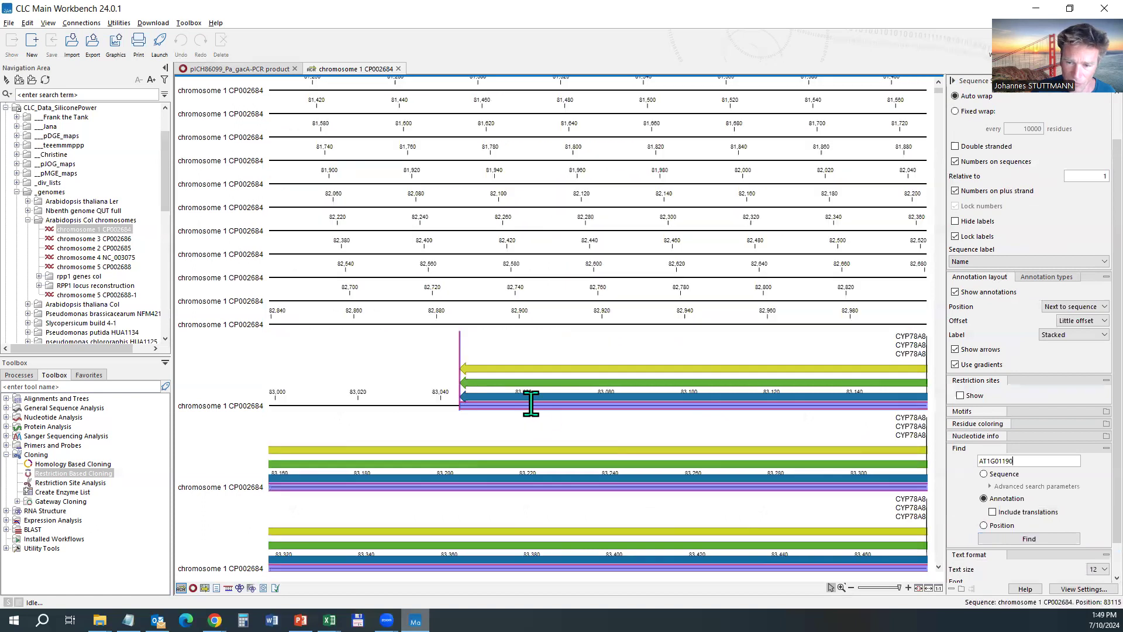
scroll(648, 426, down, 1)
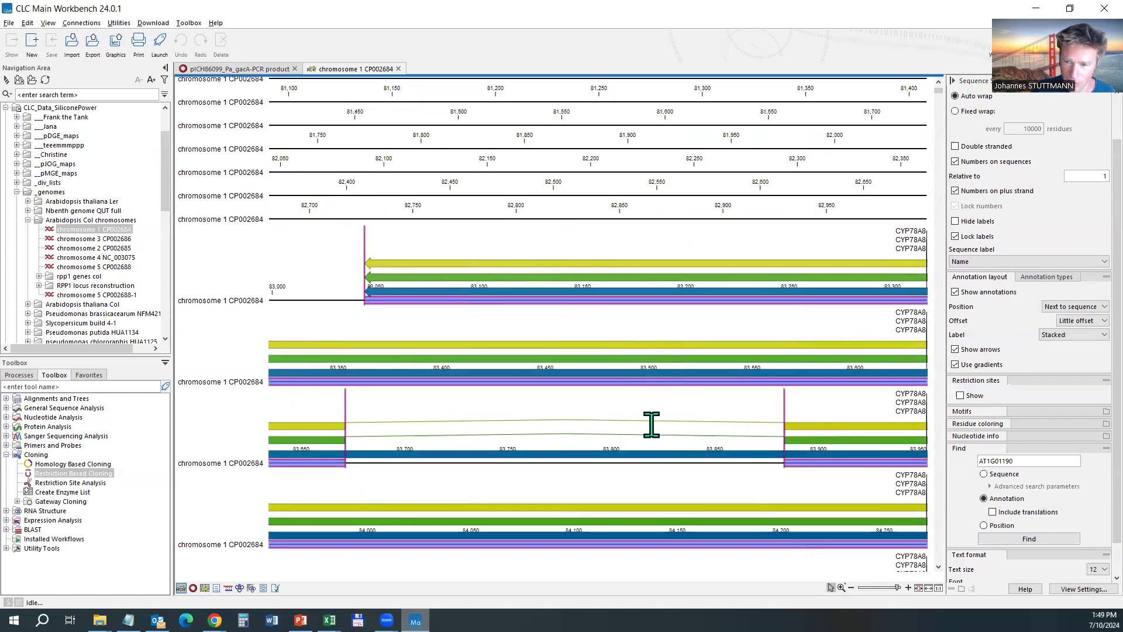
scroll(651, 425, down, 1)
scroll(649, 426, down, 3)
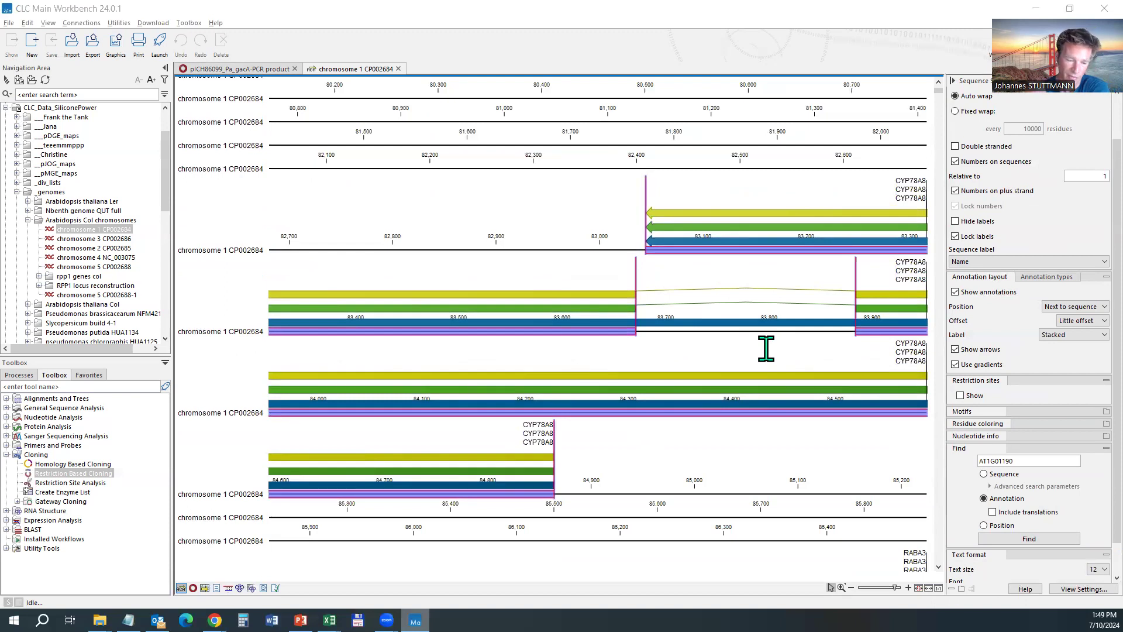
Check the Exercise 1 slide title in PowerPoint, deselect its text and return to chromosome 1 in CLC Main Workbench
key(ctrl+a)
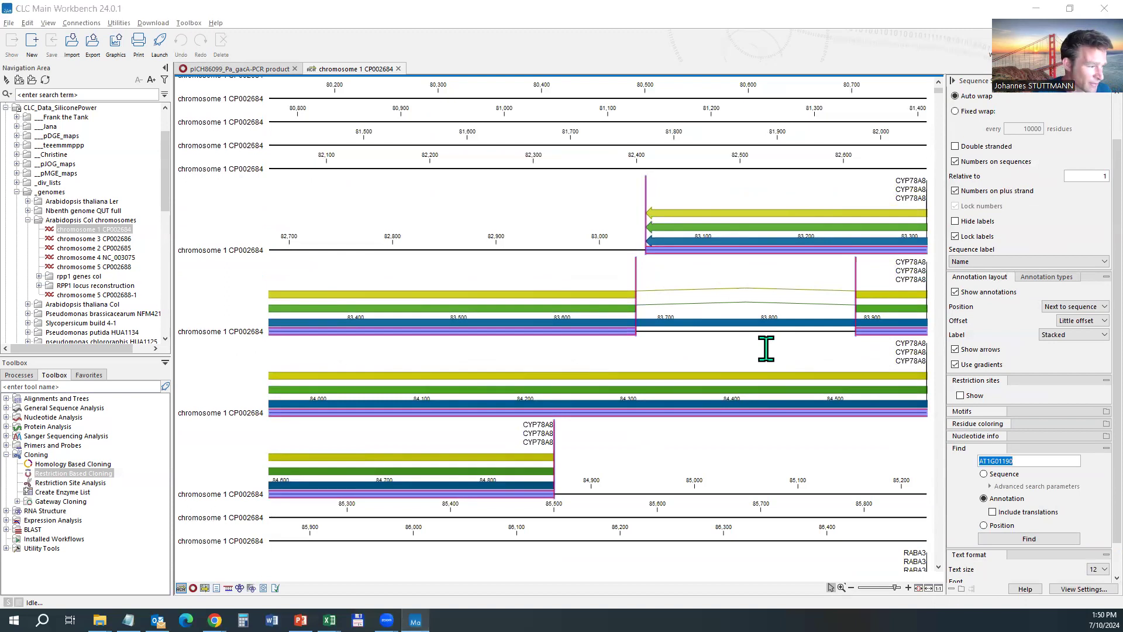
key(alt+Tab)
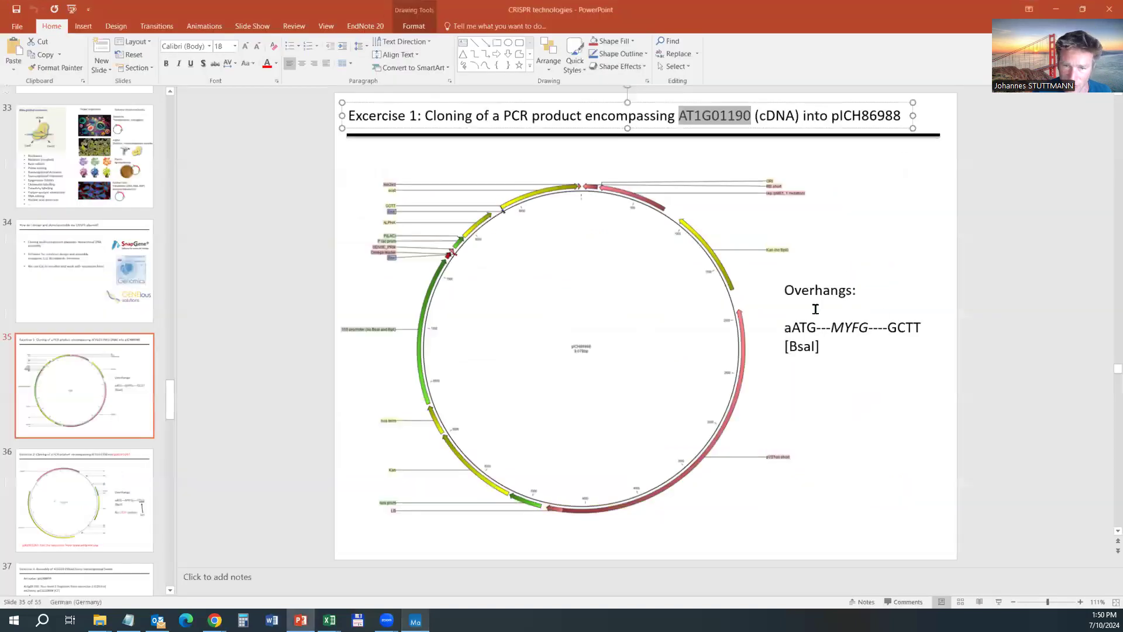
click(732, 172)
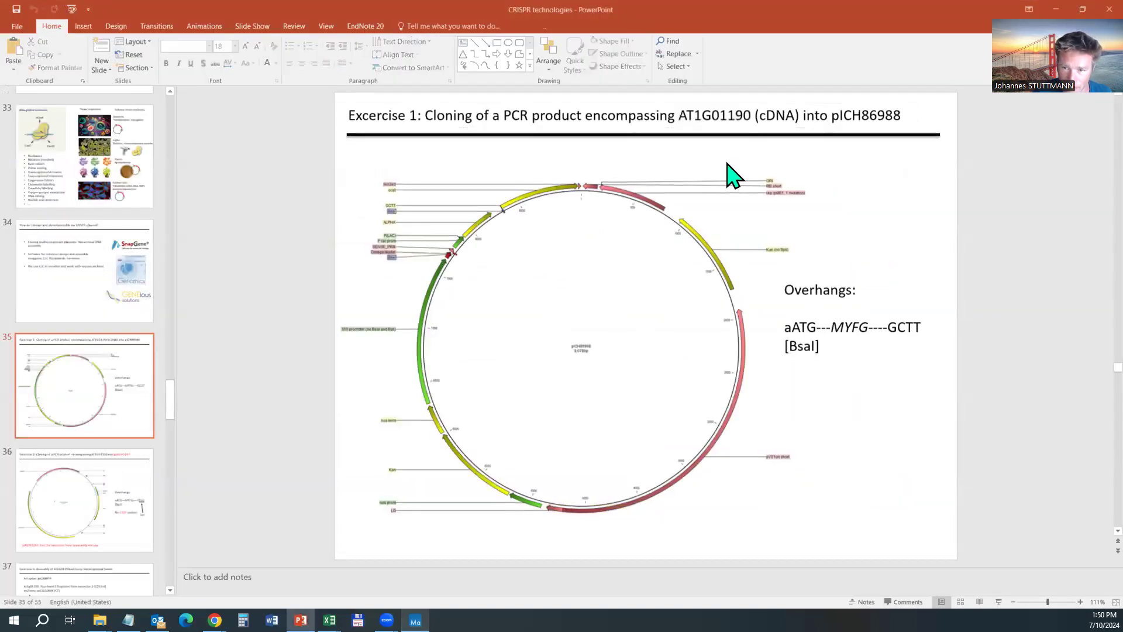
key(alt+Tab)
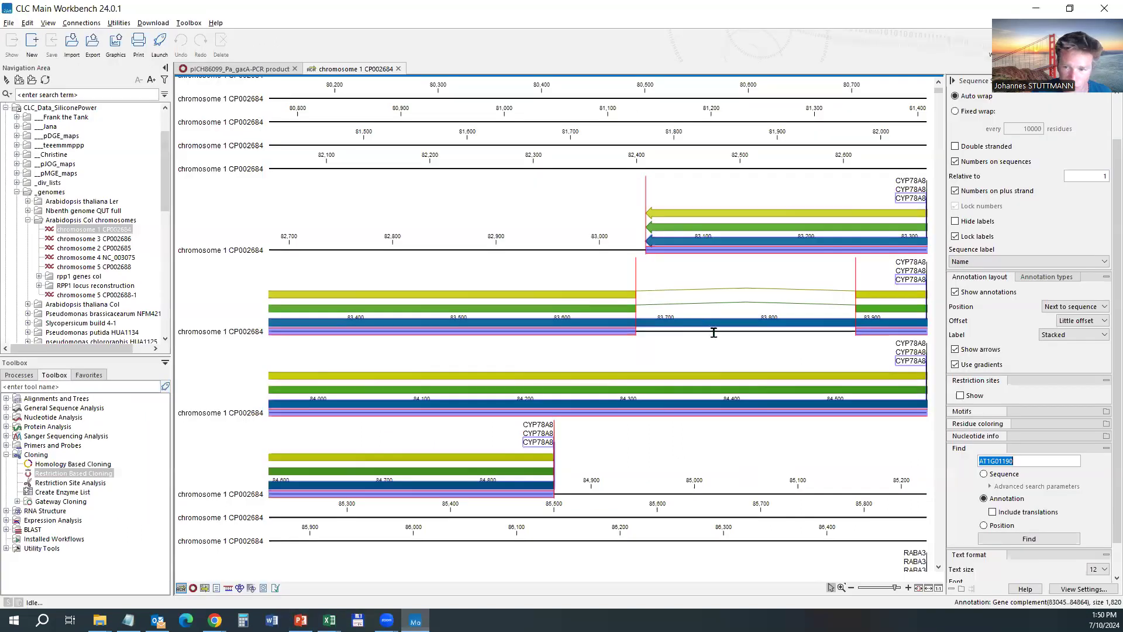
Examine the gene, mRNA and CDS annotations of CYP78A8 and read the details of each
click(708, 314)
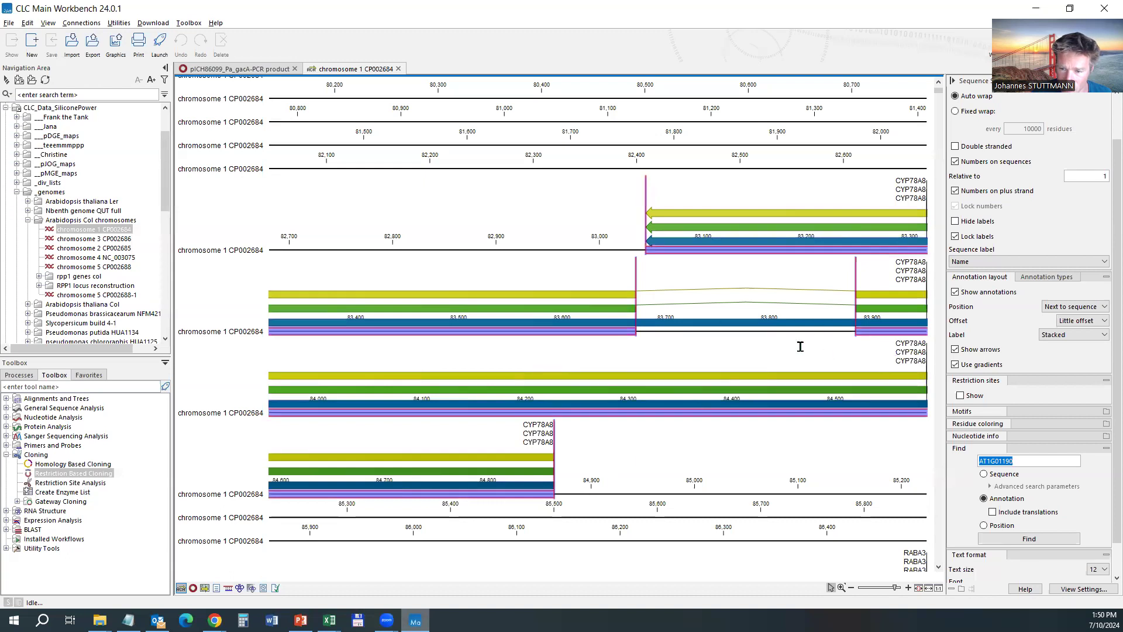
click(679, 243)
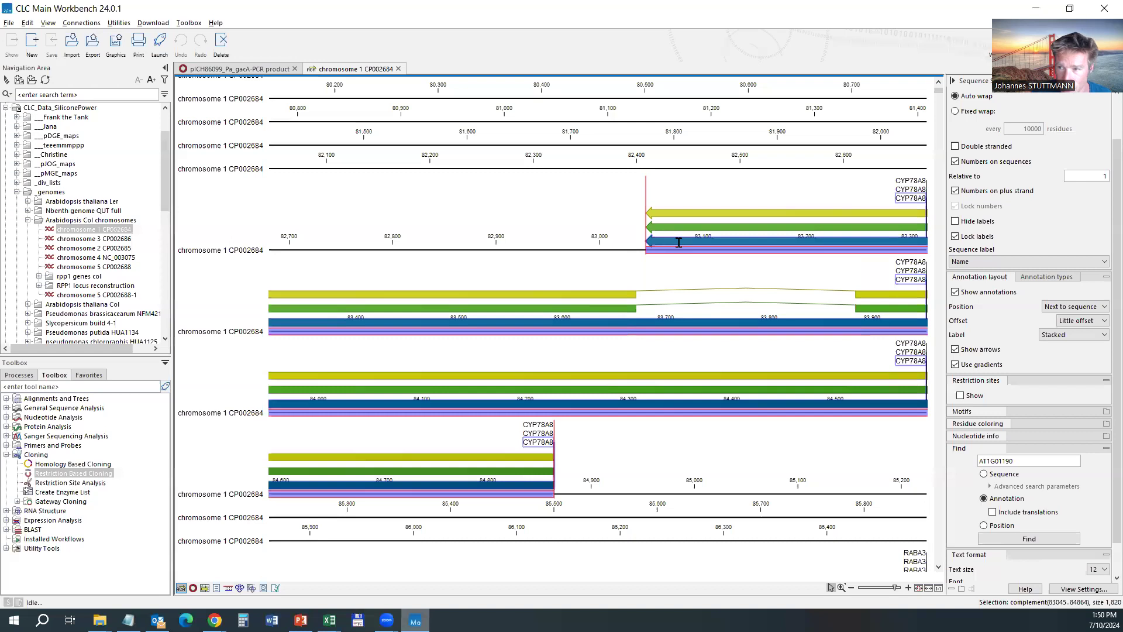
mouse_move(679, 243)
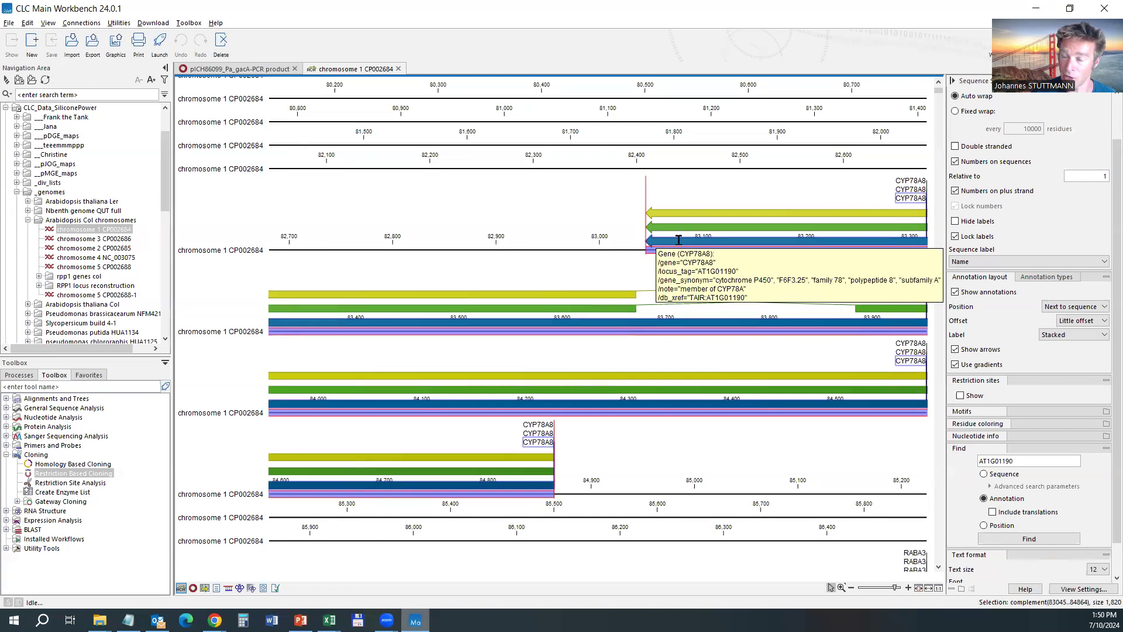
click(676, 236)
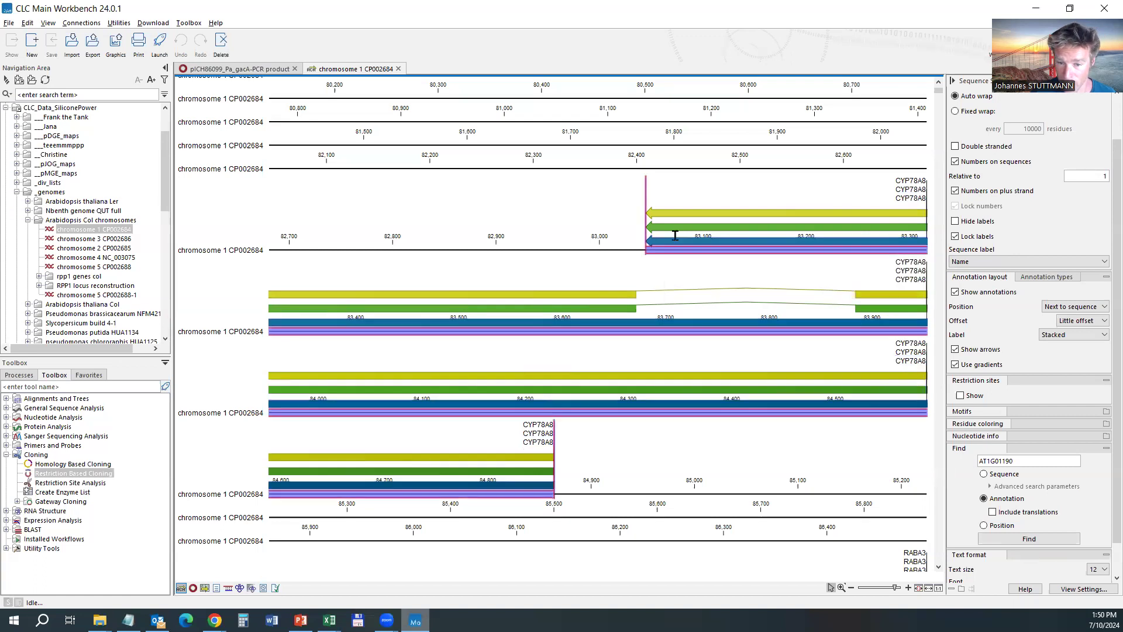
click(607, 308)
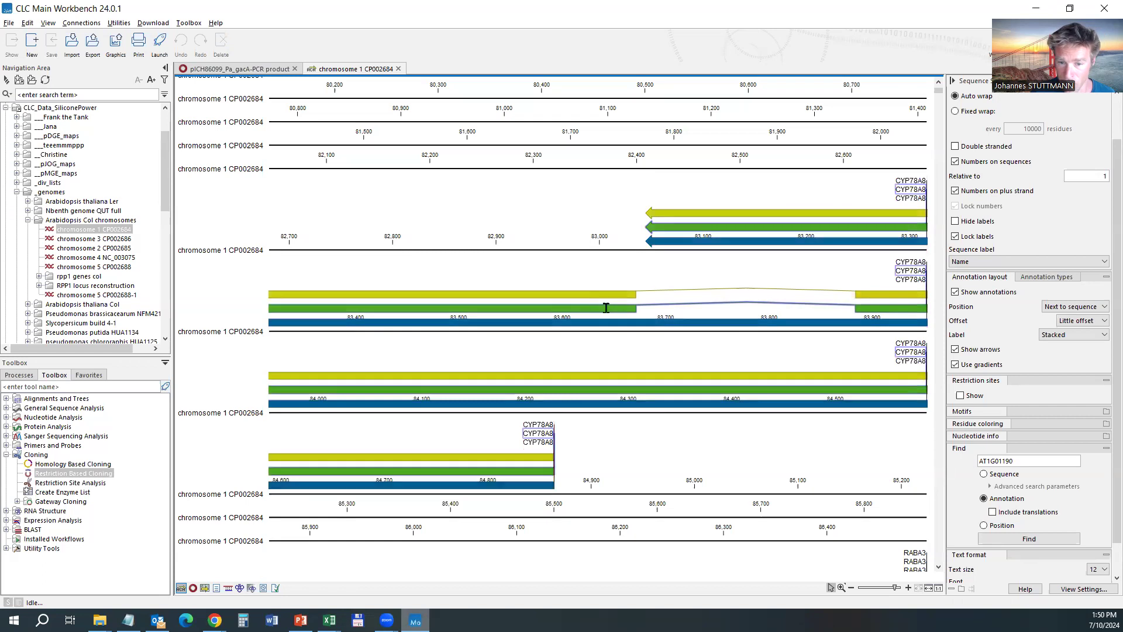
mouse_move(606, 308)
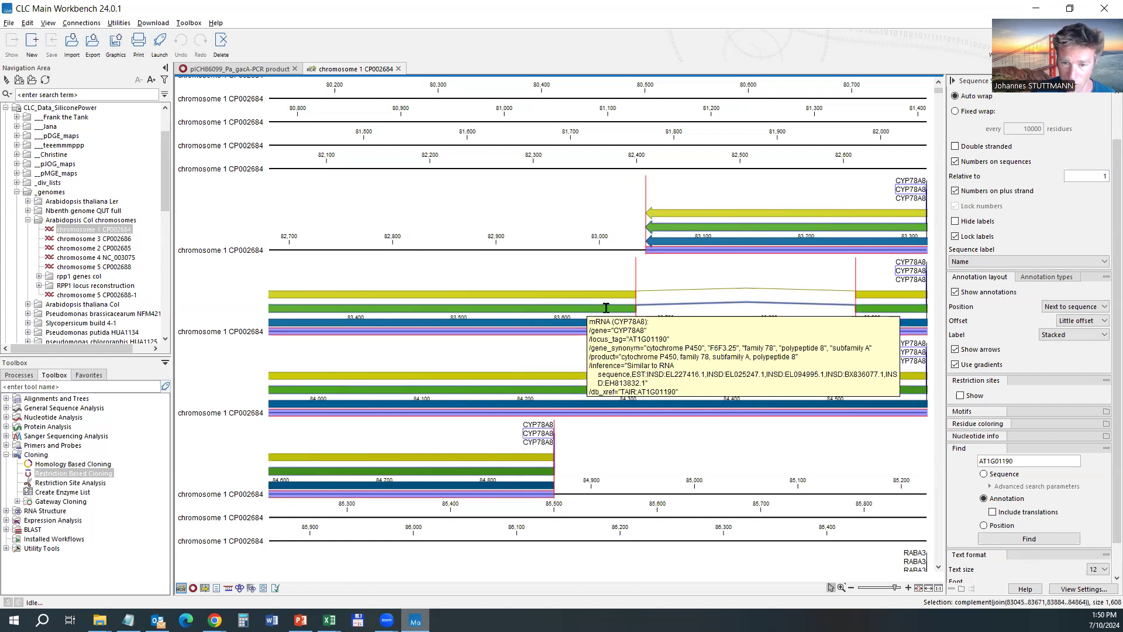
double_click(672, 213)
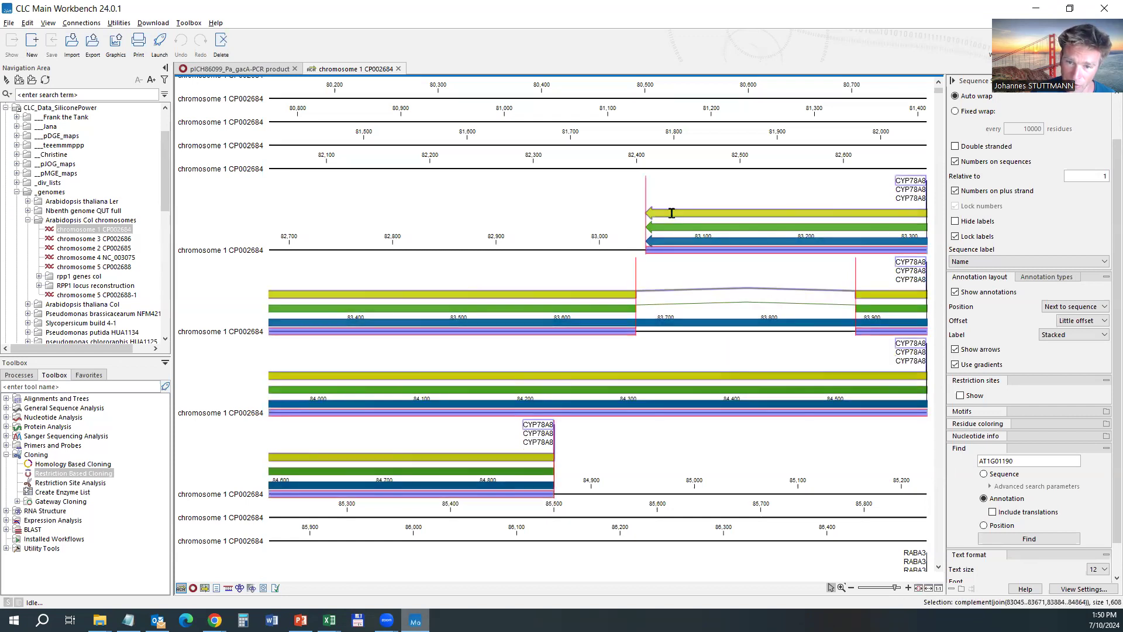
click(672, 213)
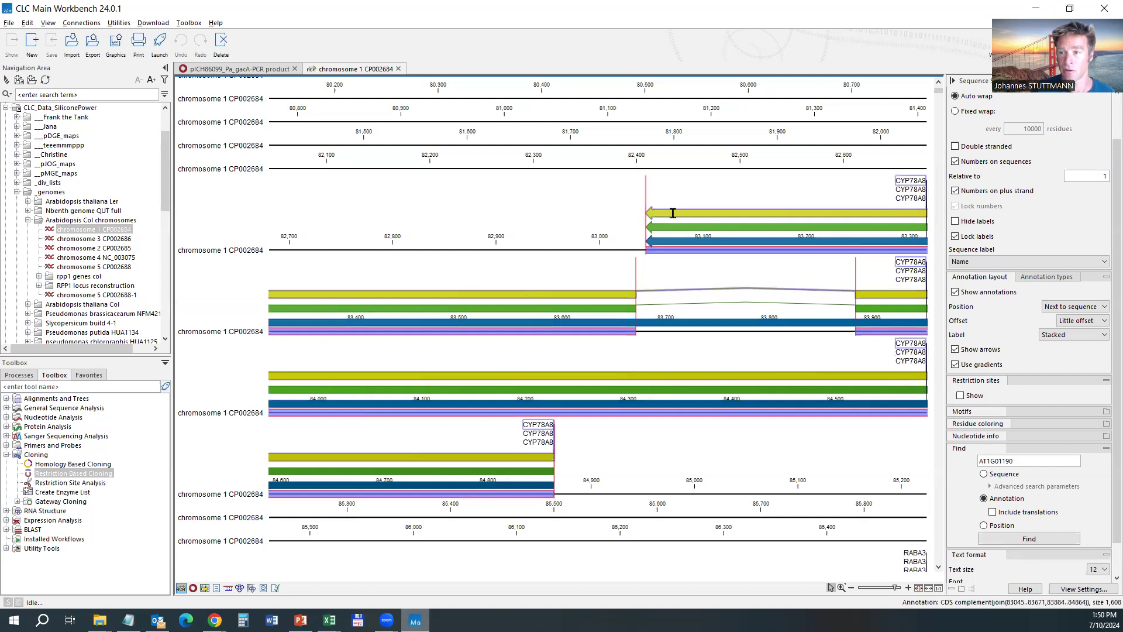
mouse_move(673, 213)
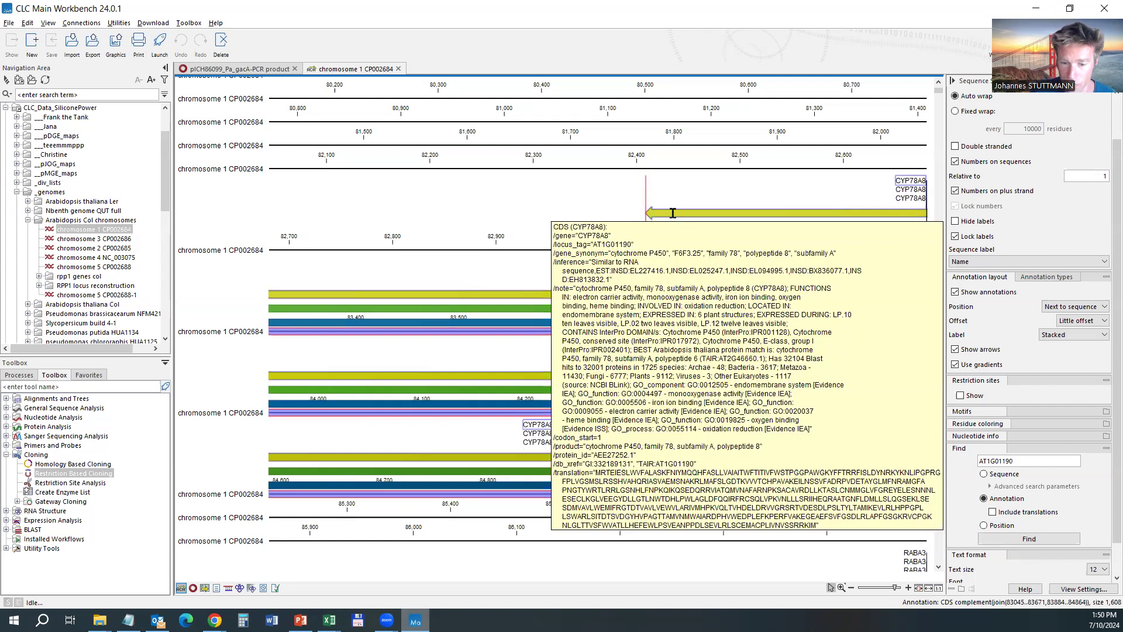
Compare the mRNA and CDS annotations of the neighbouring RABA3 gene, and return to CYP78A8
scroll(598, 231, down, 6)
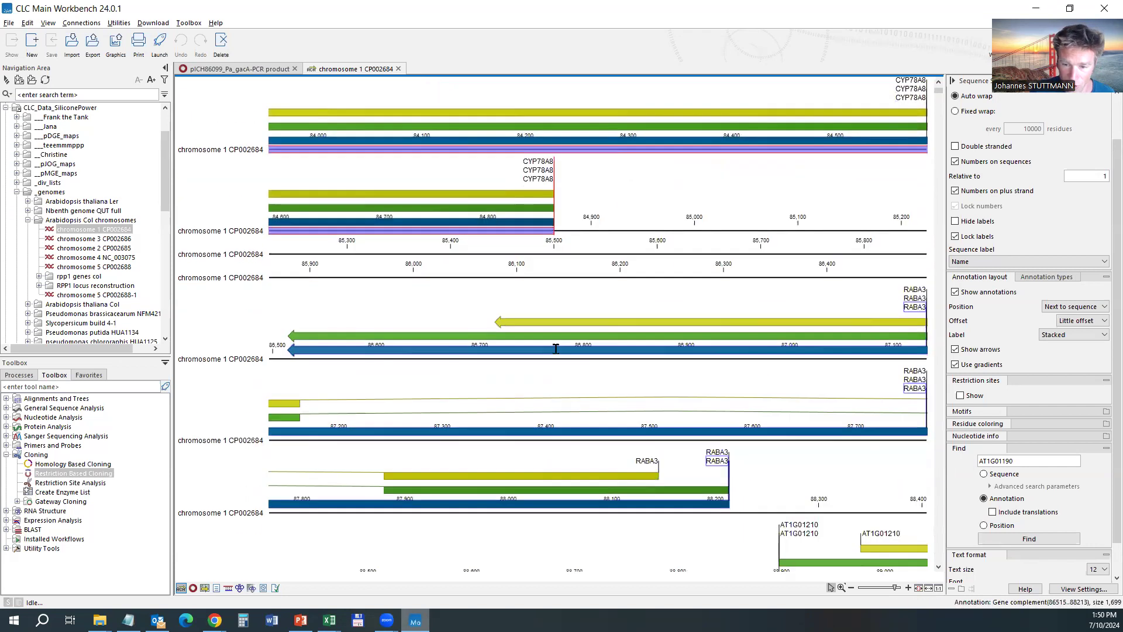
click(614, 397)
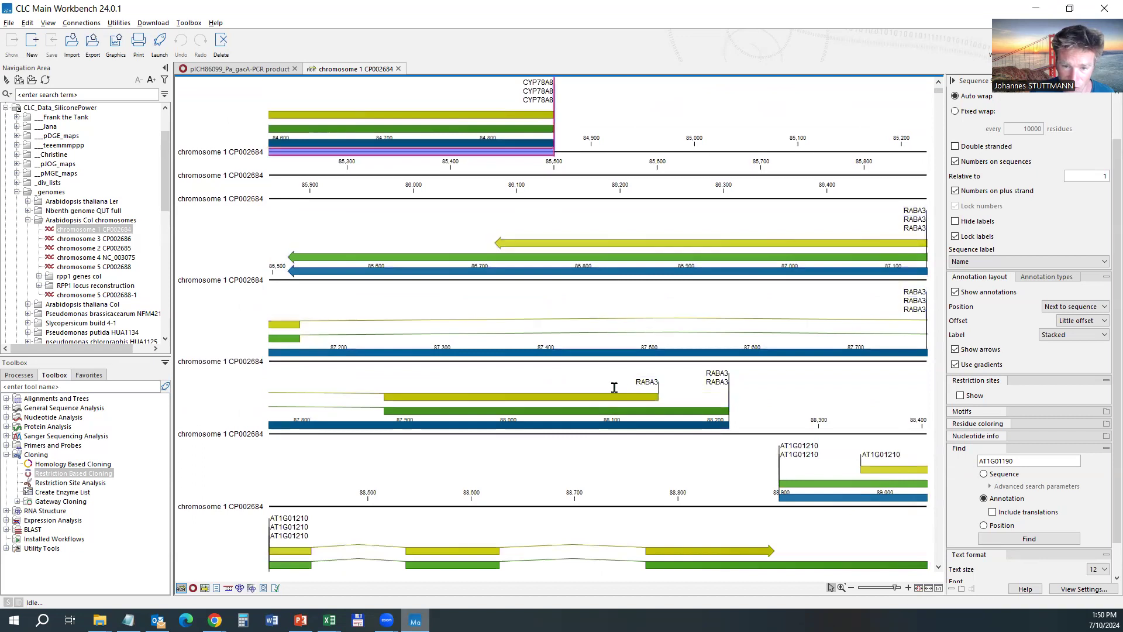
click(563, 408)
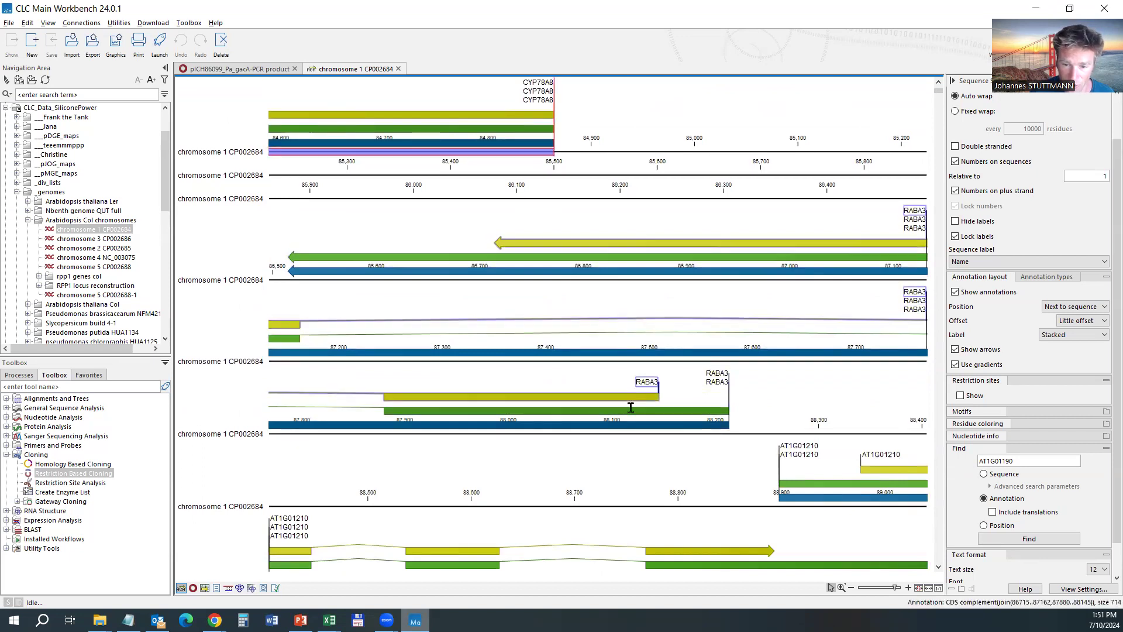
double_click(563, 408)
double_click(562, 395)
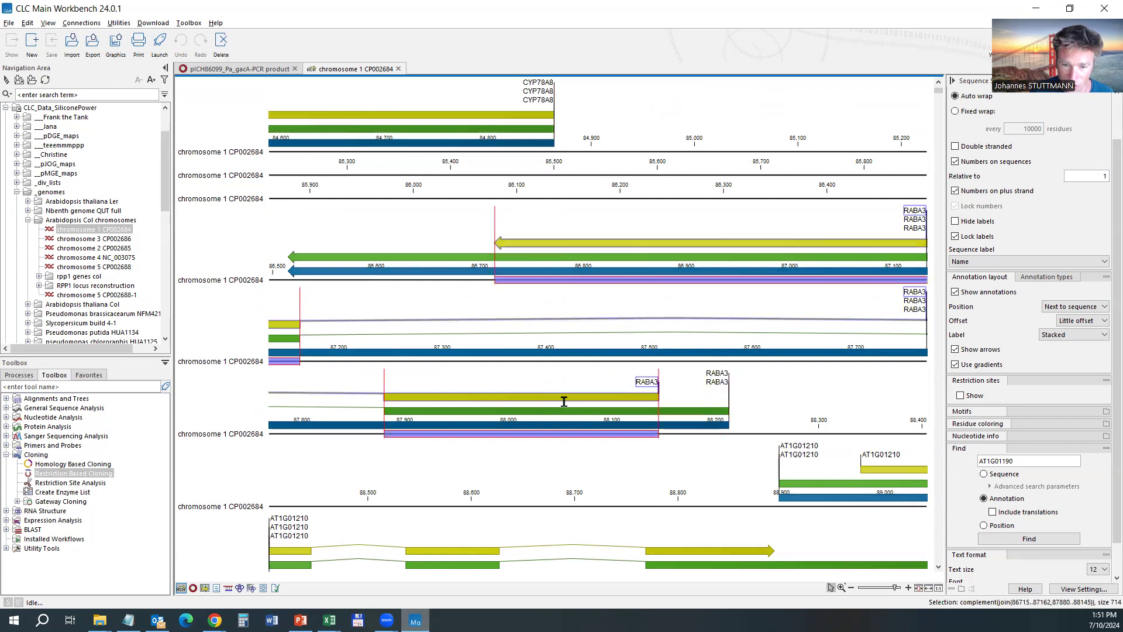
click(563, 408)
click(570, 394)
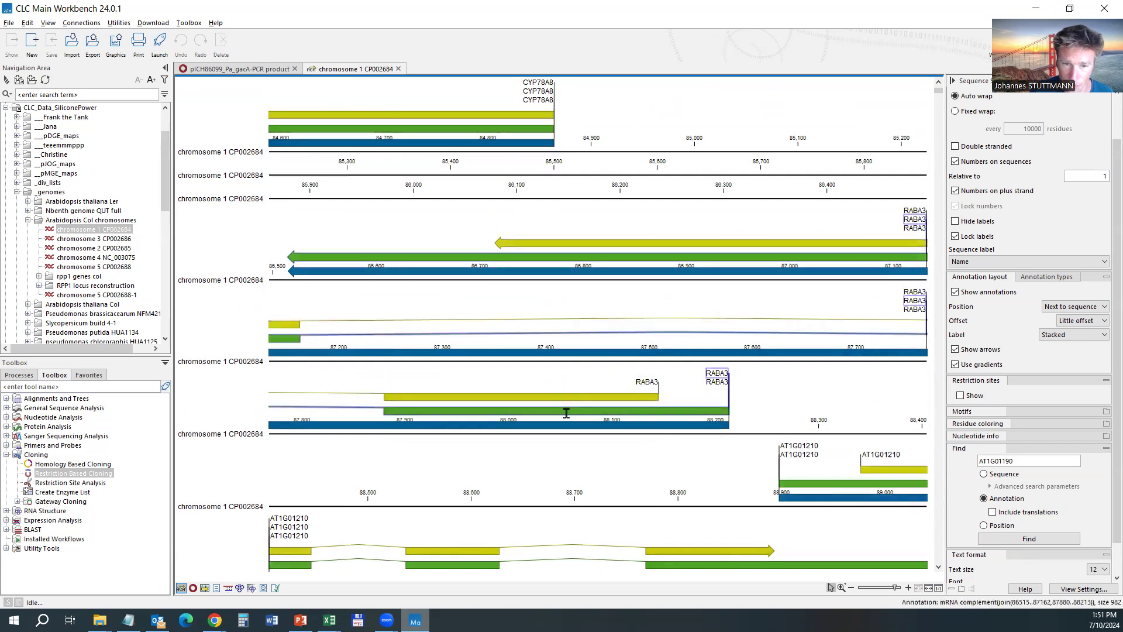
mouse_move(574, 396)
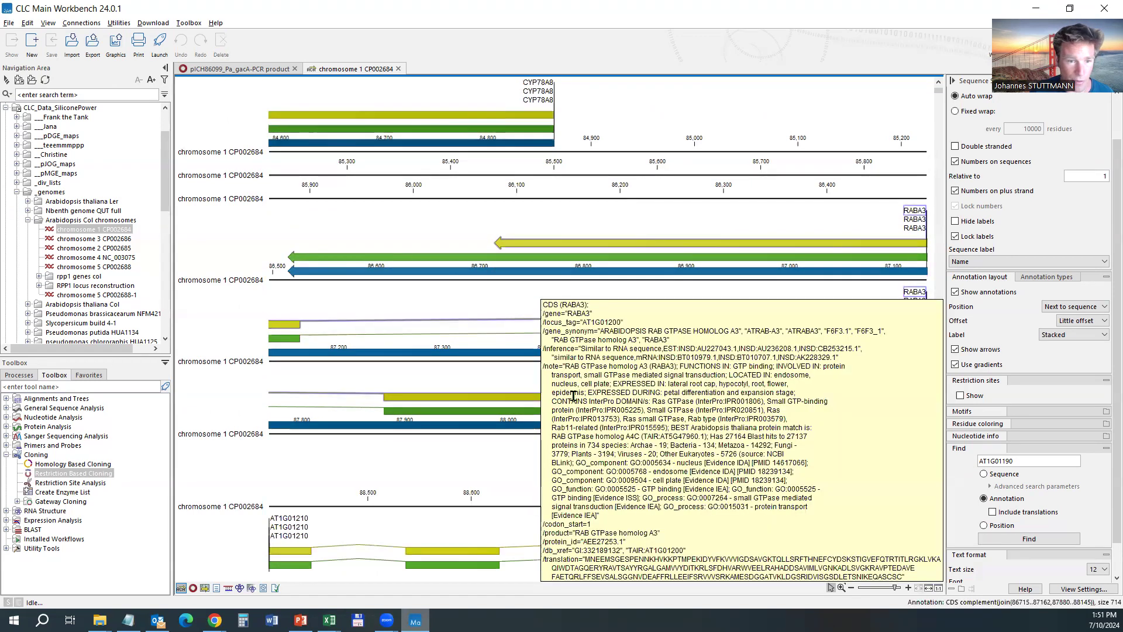
scroll(562, 380, up, 5)
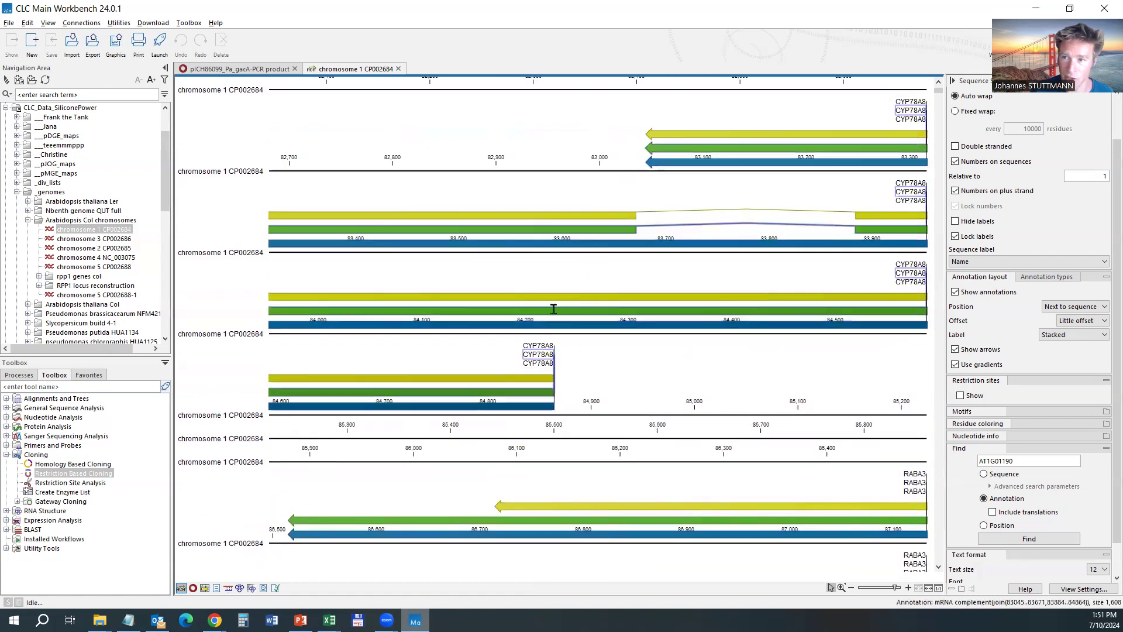
Open the CYP78A8 CDS annotation from chromosome 1 as a separate sequence, and place its view beside the other open sequences
mouse_move(554, 309)
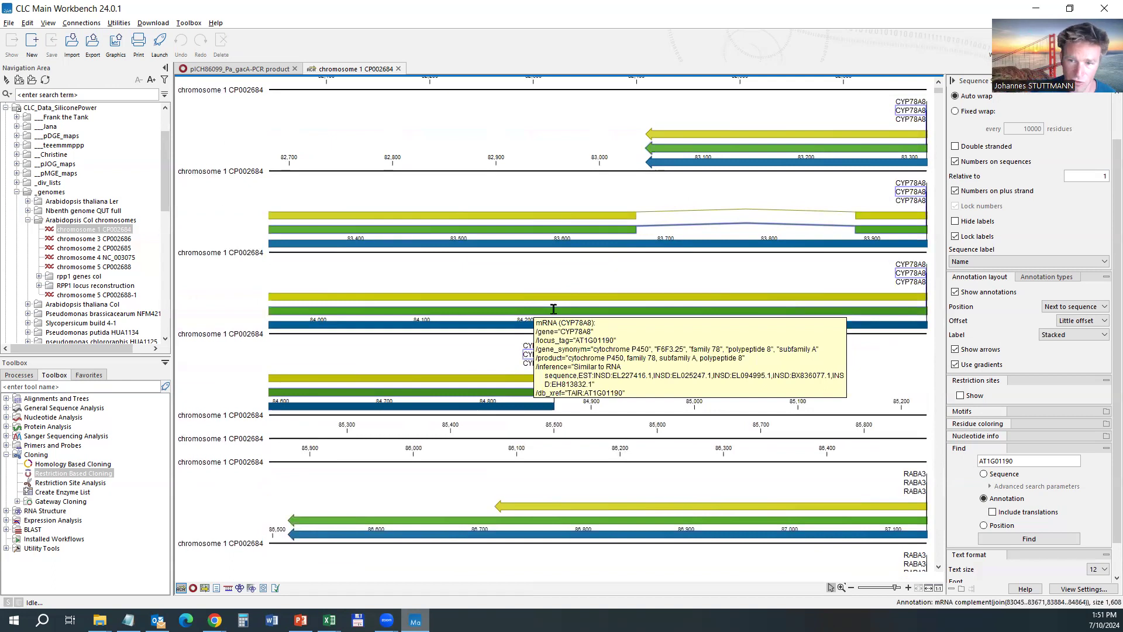
scroll(719, 289, up, 1)
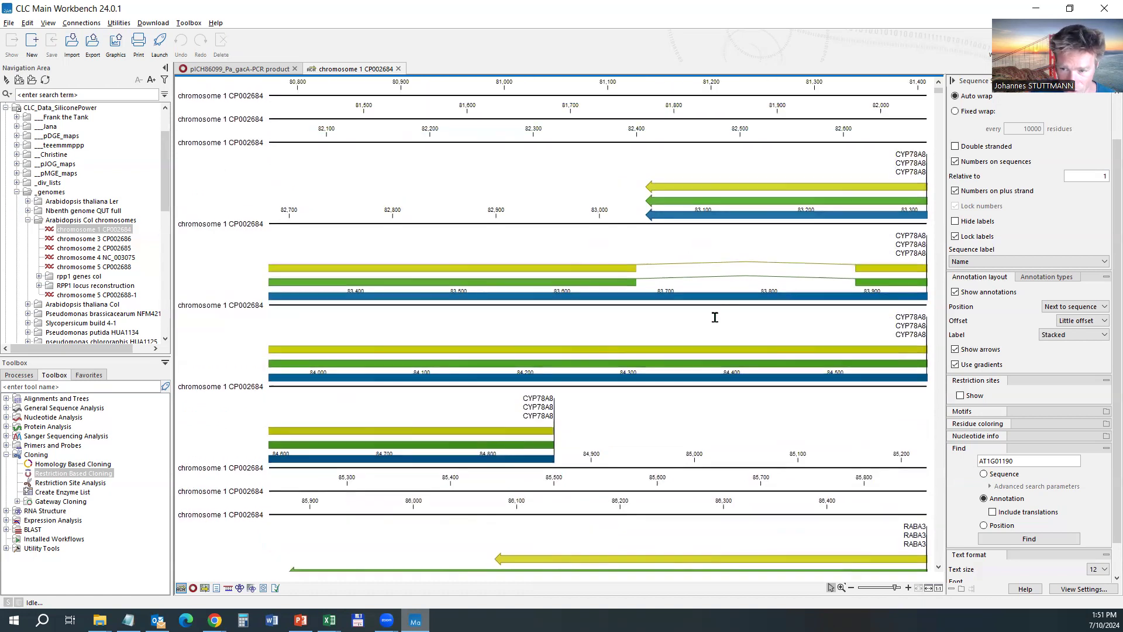
click(685, 185)
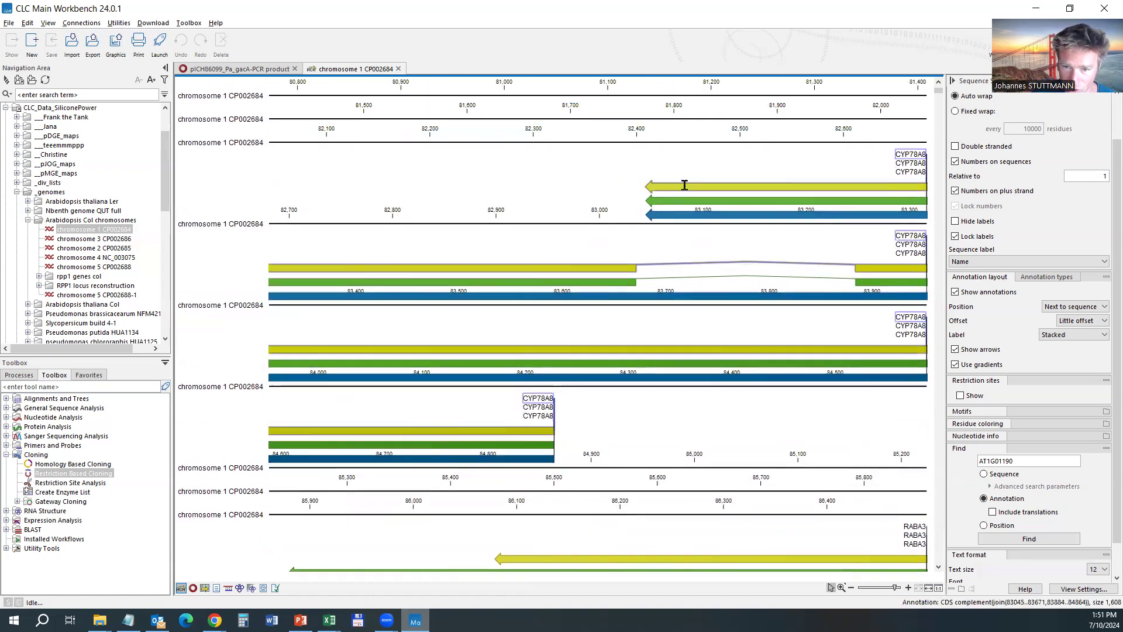
mouse_move(684, 184)
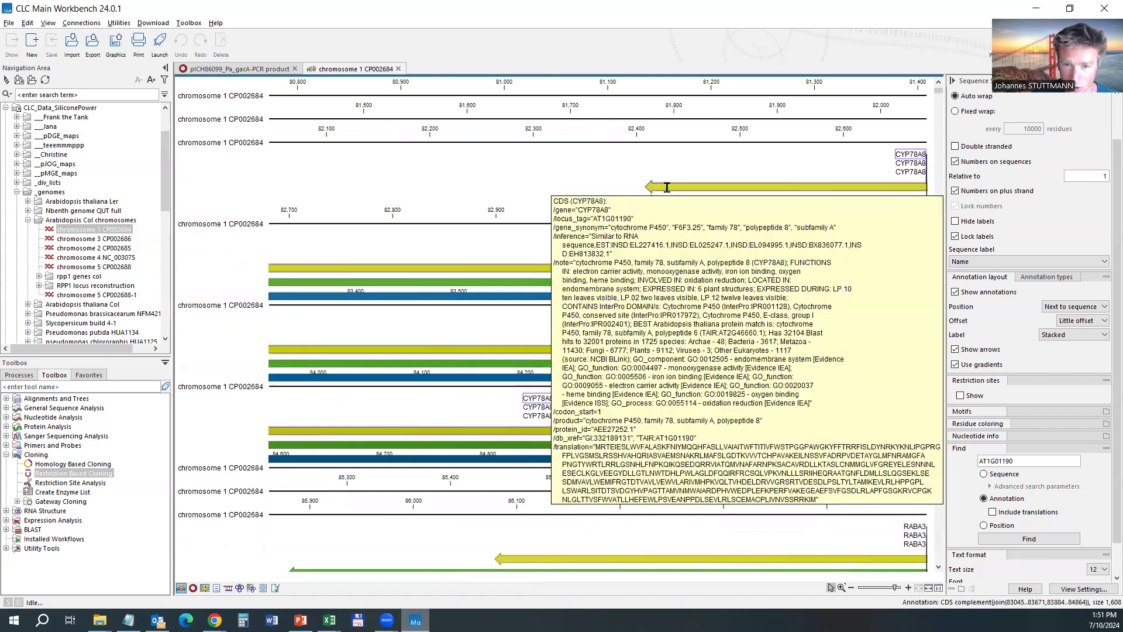
right_click(671, 190)
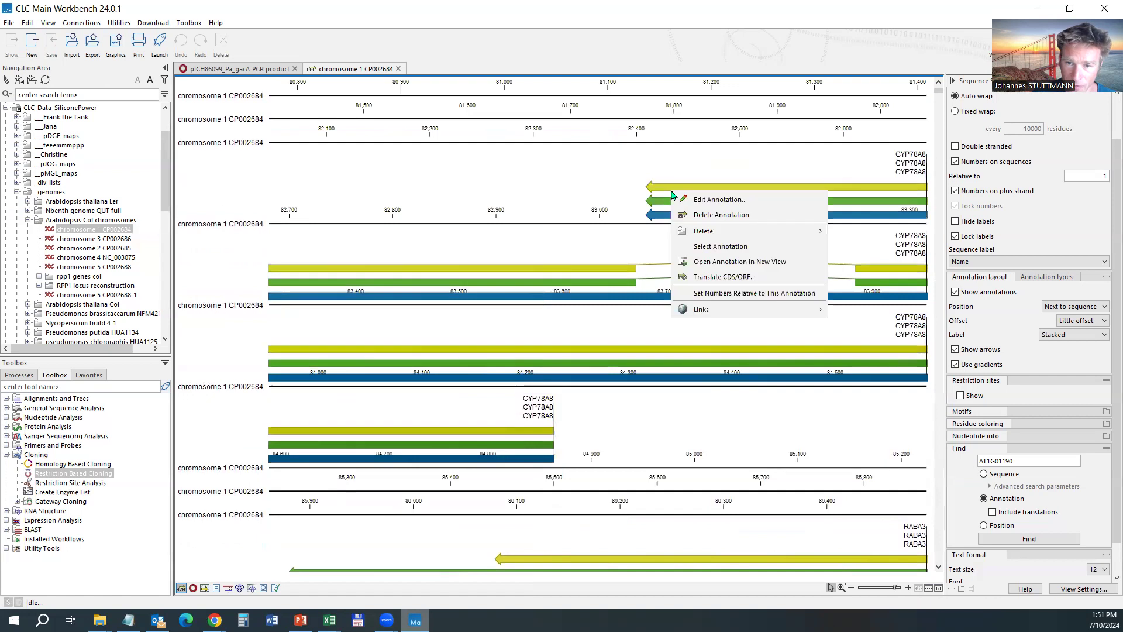
click(741, 262)
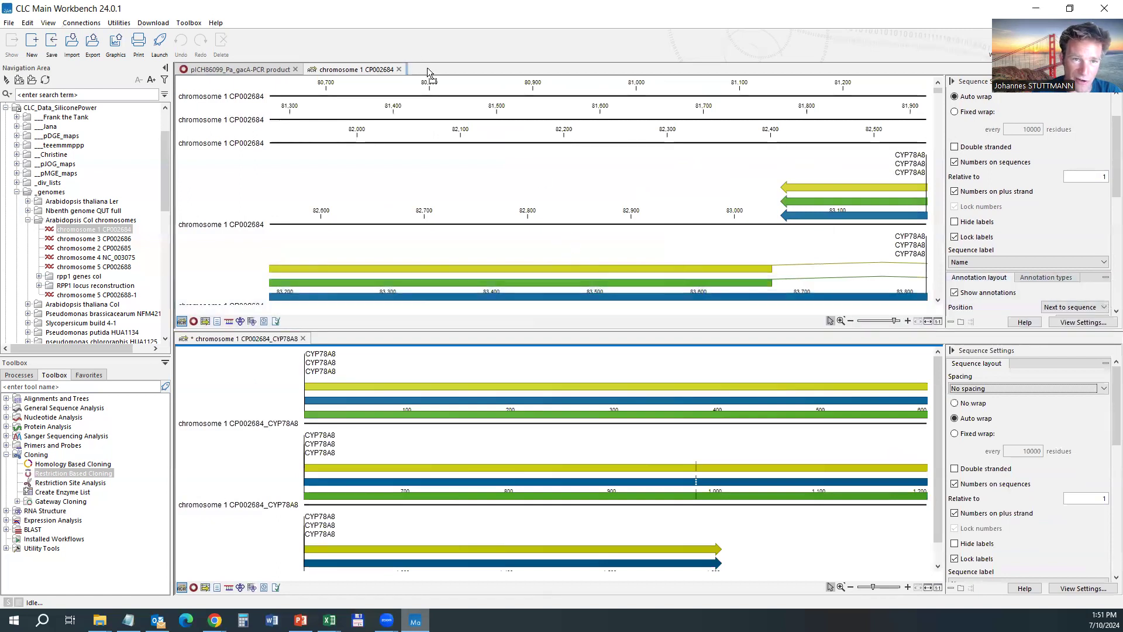
drag(429, 73, 430, 74)
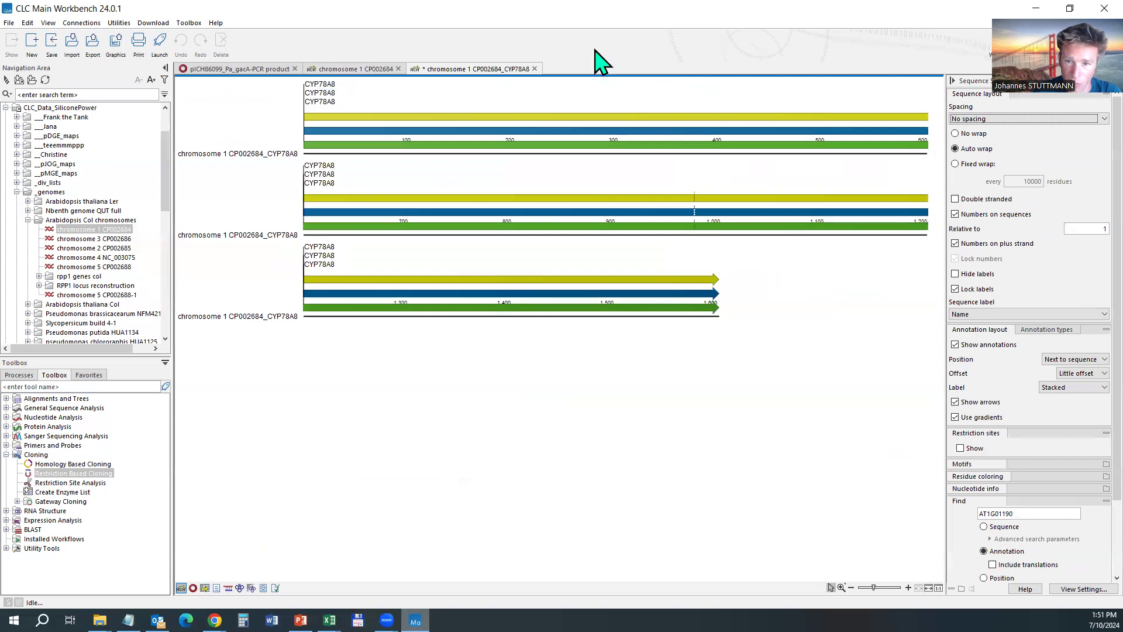
Examine the exon junction in the extracted CYP78A8 sequence and the region definition of its CDS annotation, leaving the annotation unedited
drag(709, 234, 682, 232)
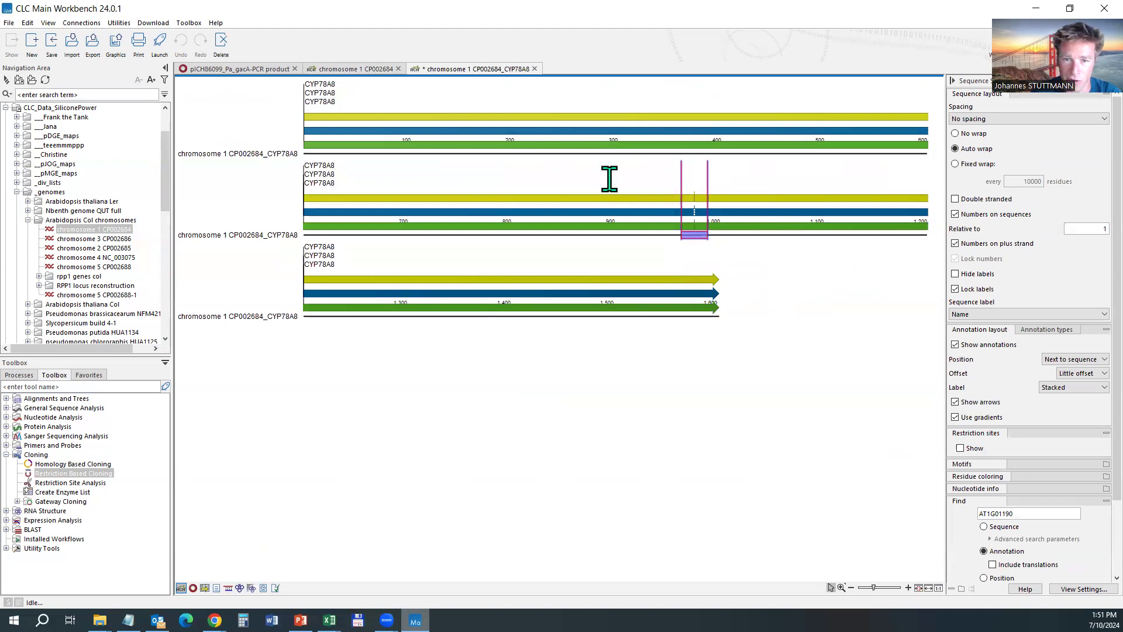
right_click(546, 120)
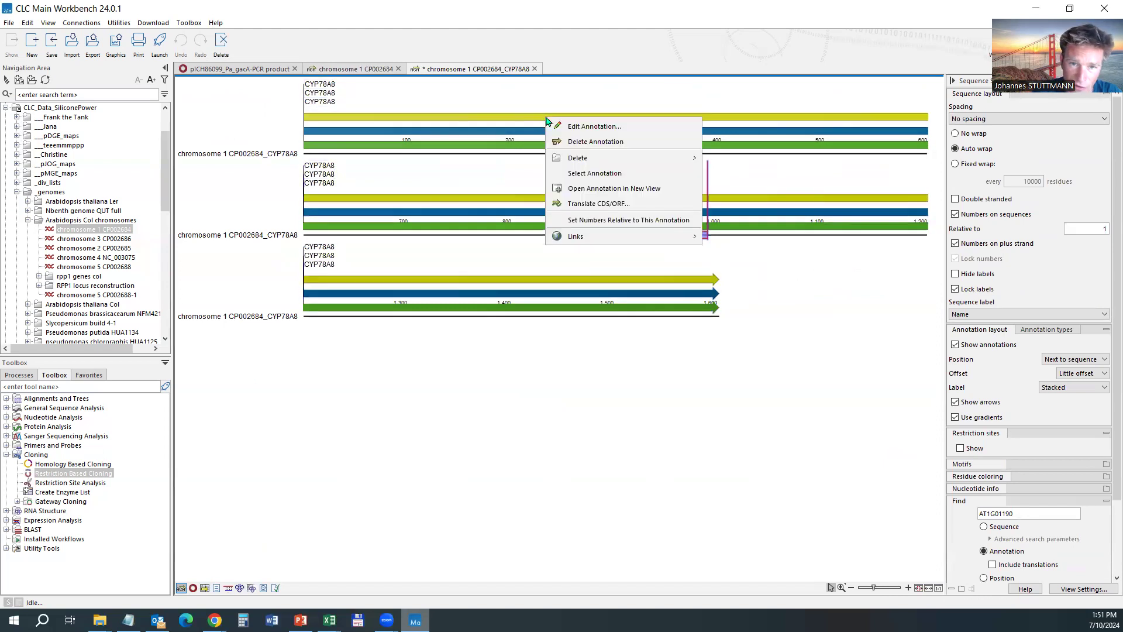
click(577, 127)
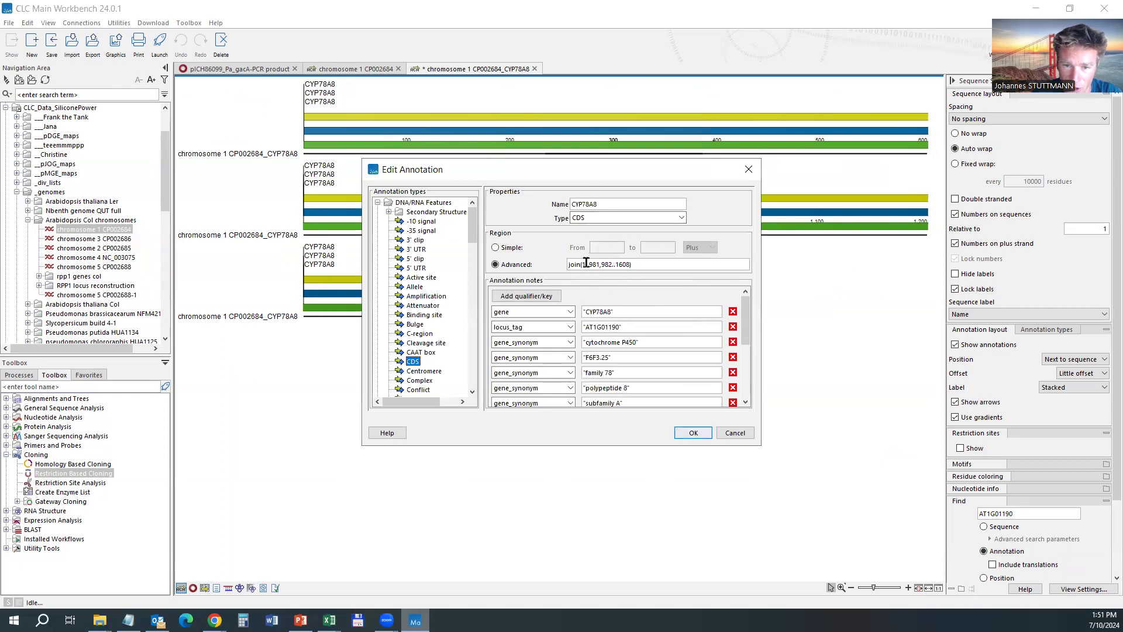
drag(635, 264, 551, 260)
drag(644, 263, 556, 274)
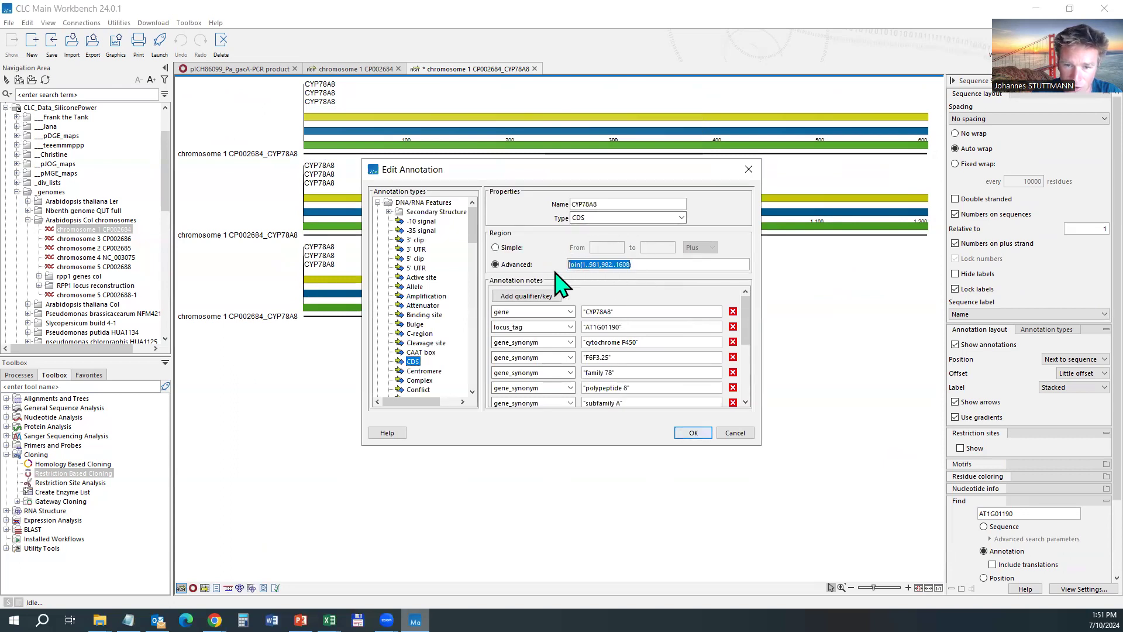
click(736, 433)
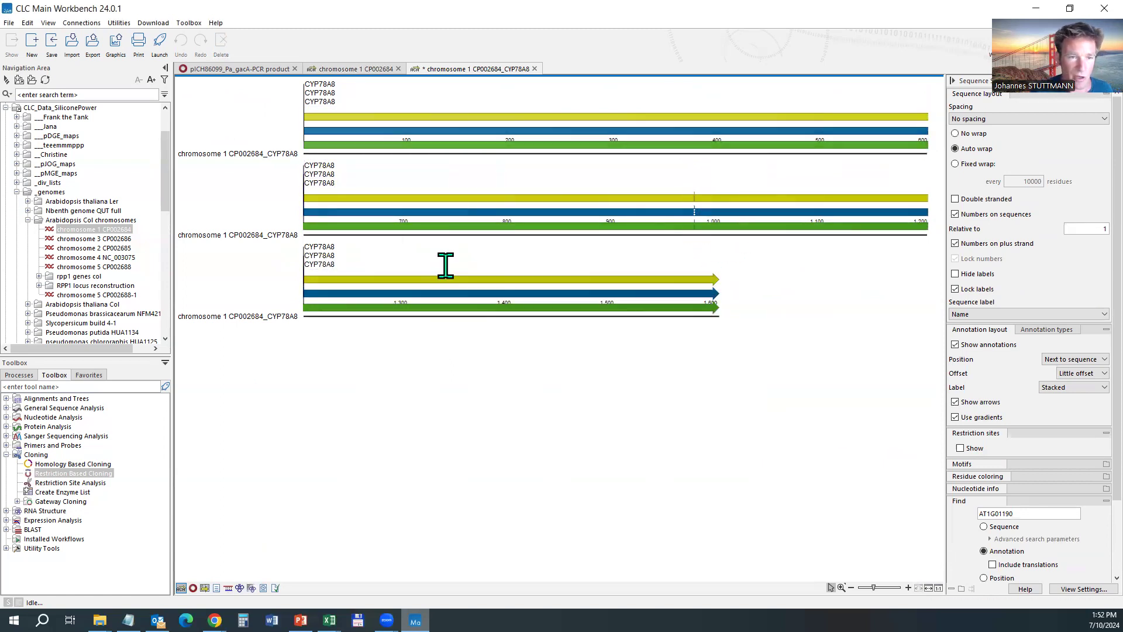
Add the bases ttggtctcaa directly before the ATG start codon of the extracted CYP78A8 sequence
scroll(331, 154, up, 5)
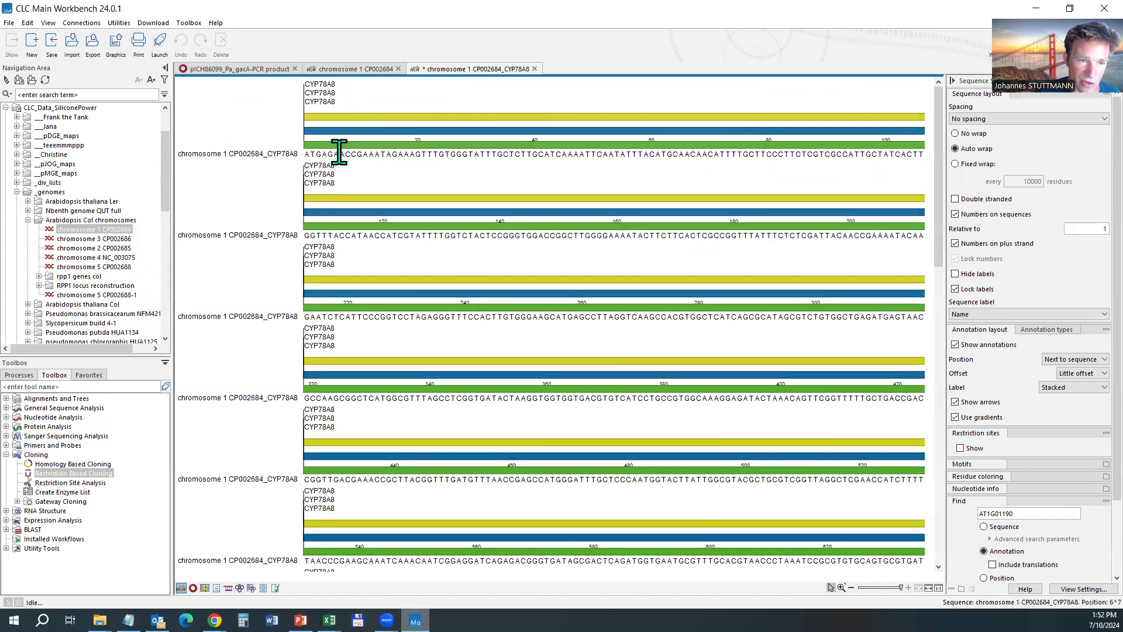
drag(339, 154, 321, 153)
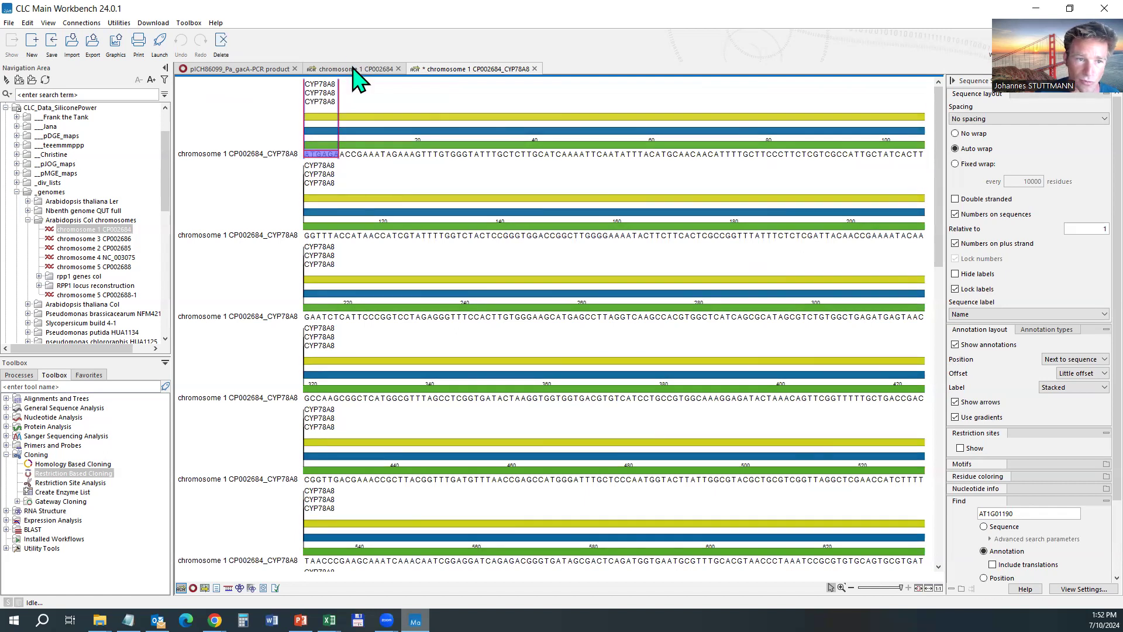
click(347, 156)
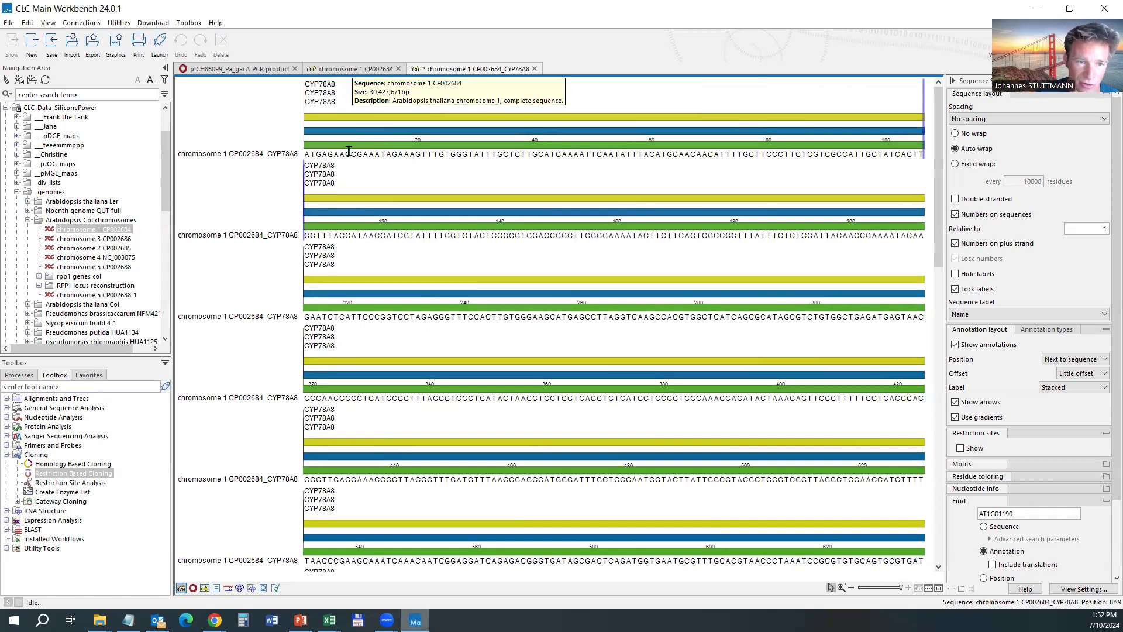
drag(349, 152, 281, 144)
right_click(328, 154)
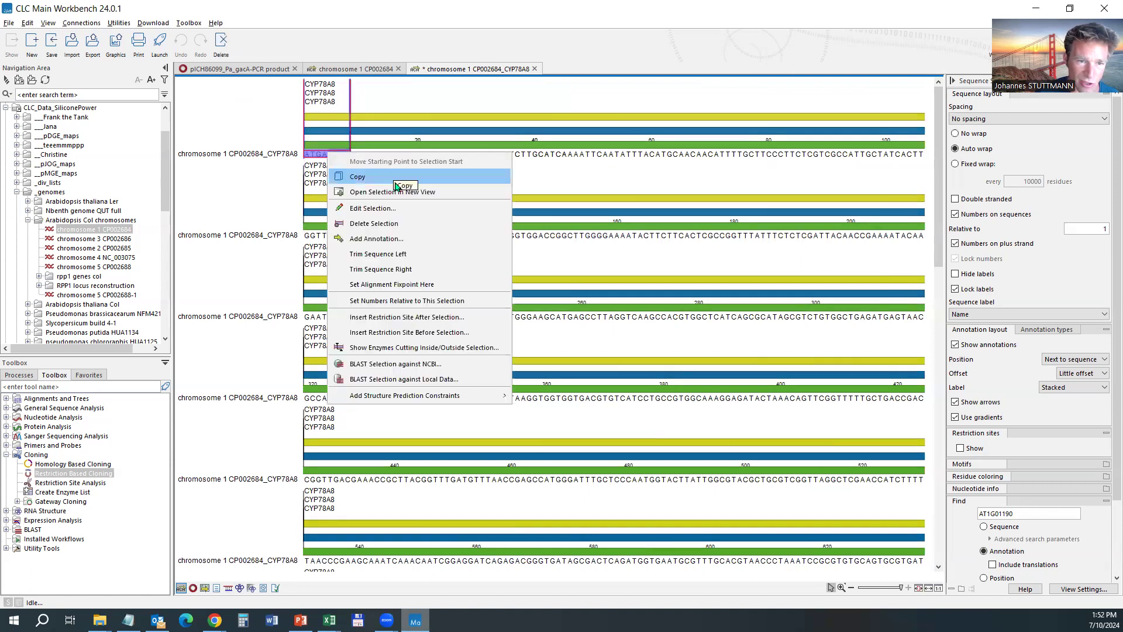
click(398, 208)
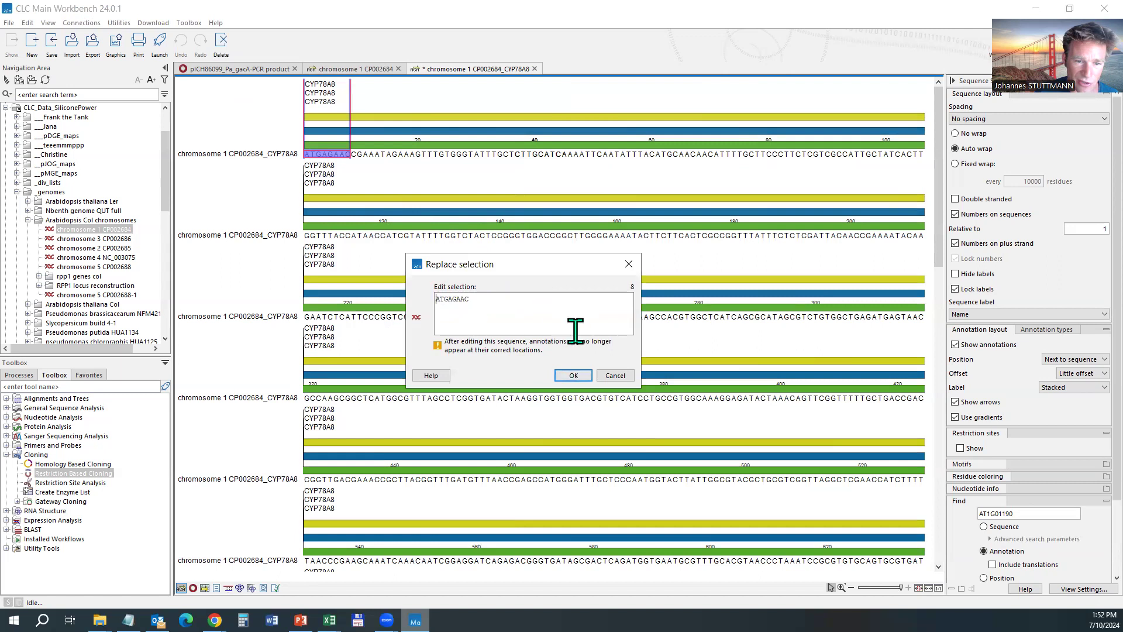
text(ttggtc)
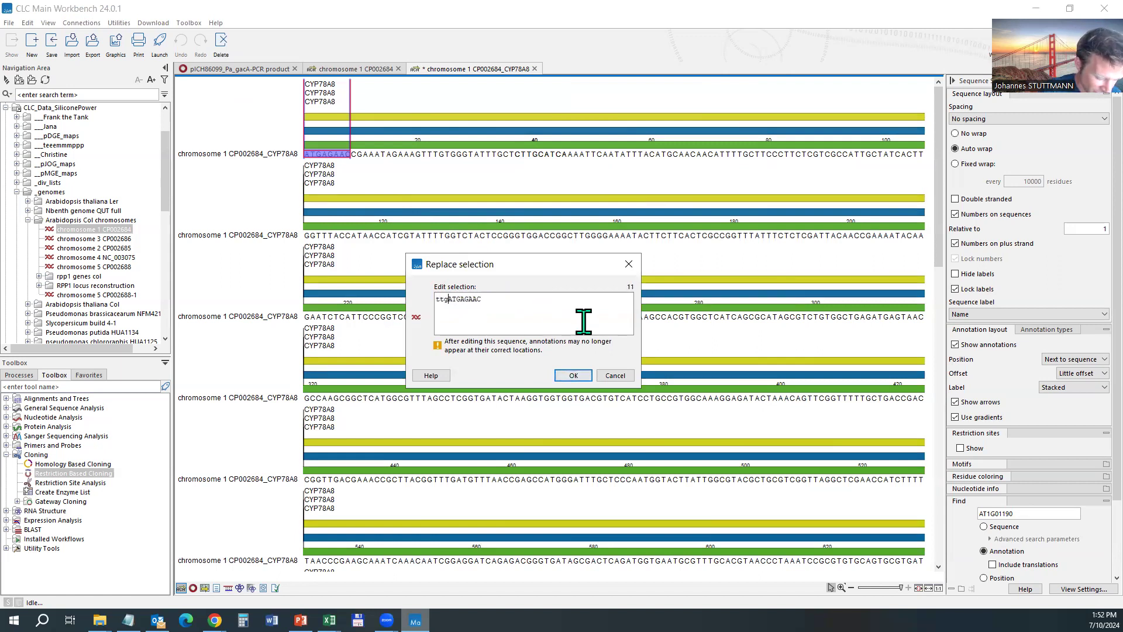
text(tca)
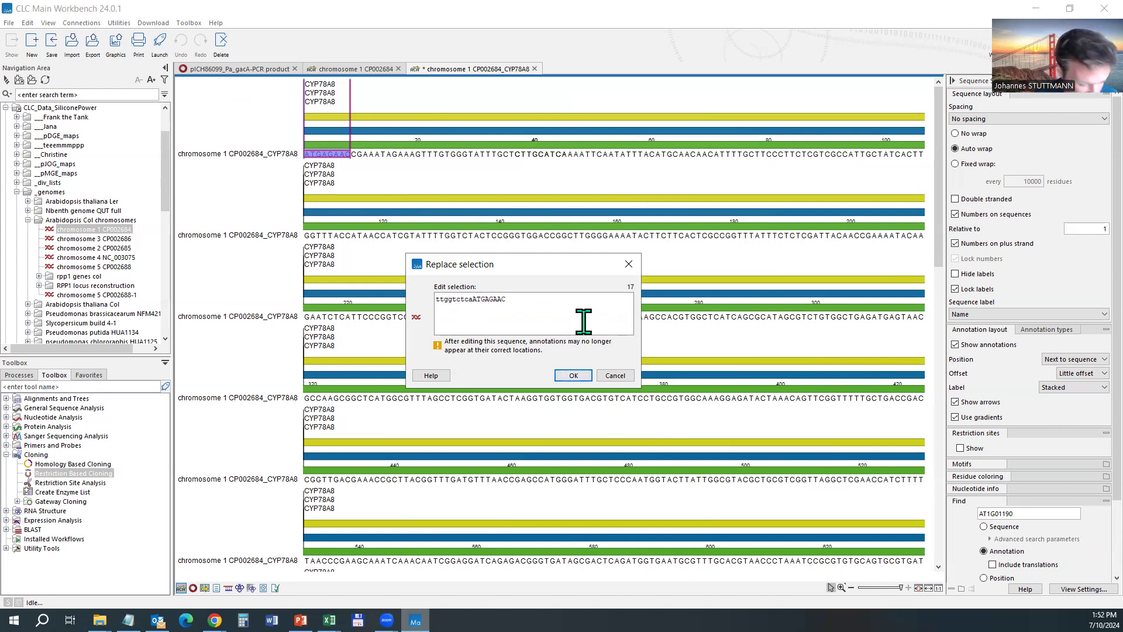
text(a)
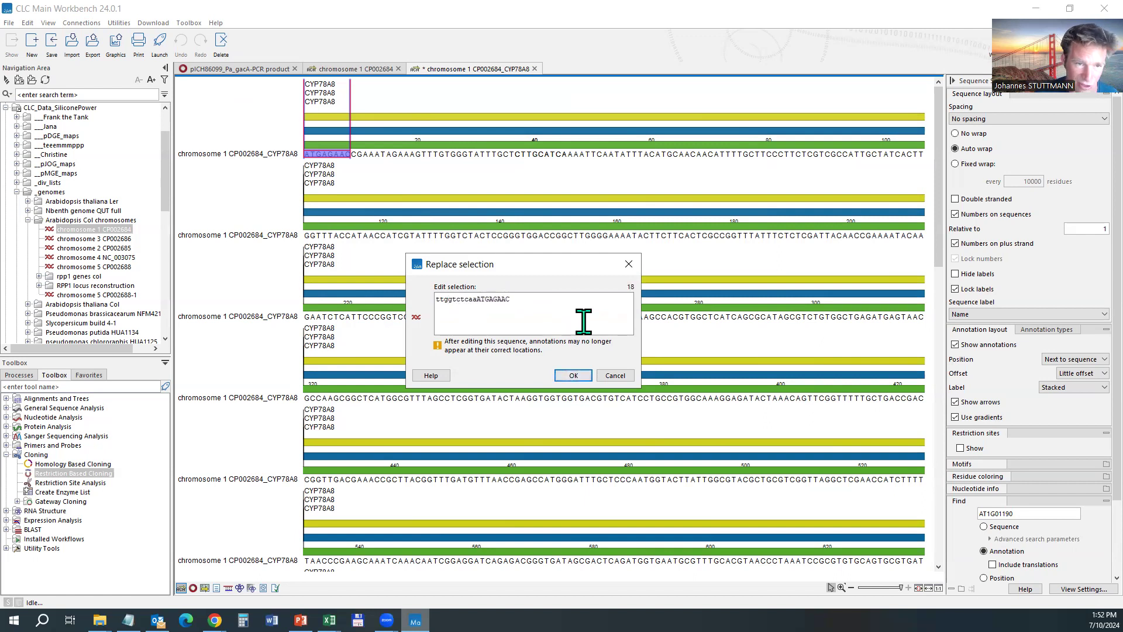
key(Return)
Check the first 18 bases from the ATG start codon and the added bases in front of it by selecting each stretch
click(424, 154)
drag(362, 154, 466, 147)
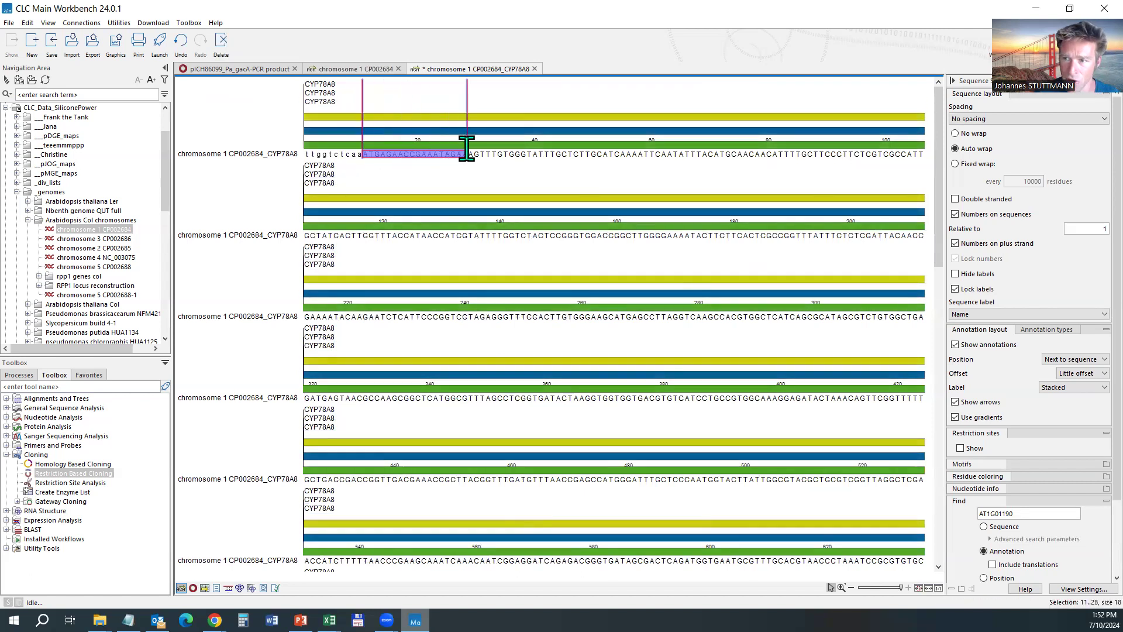
drag(363, 154, 287, 158)
click(386, 154)
Delete the gene and mRNA annotations from the extracted CYP78A8 sequence, keeping only the CDS annotation
click(382, 130)
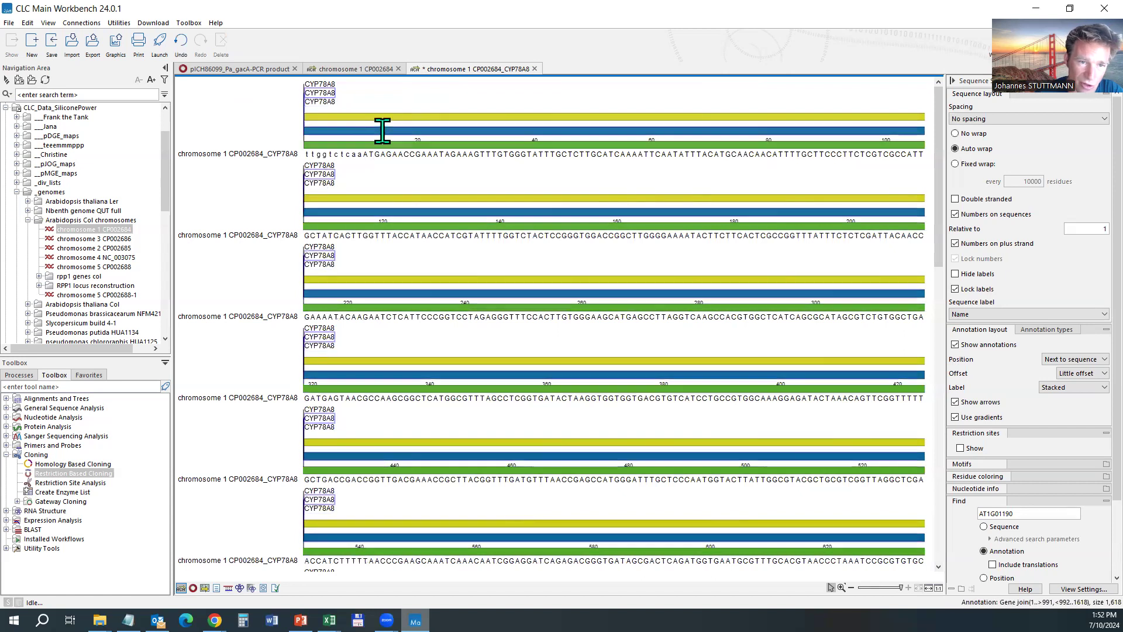
mouse_move(382, 130)
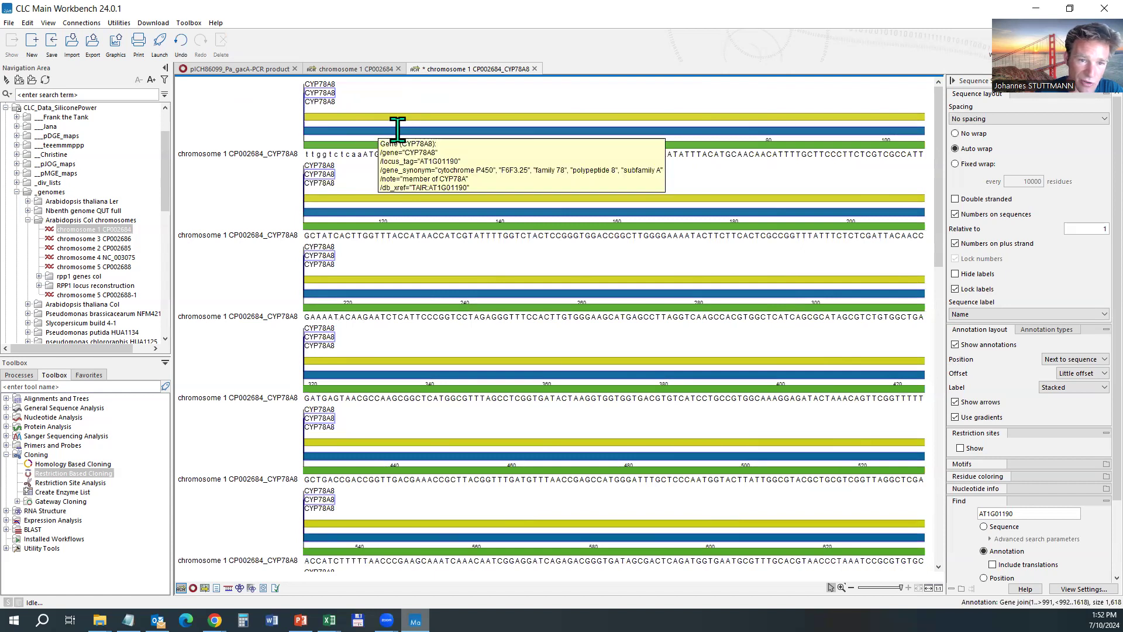
right_click(411, 130)
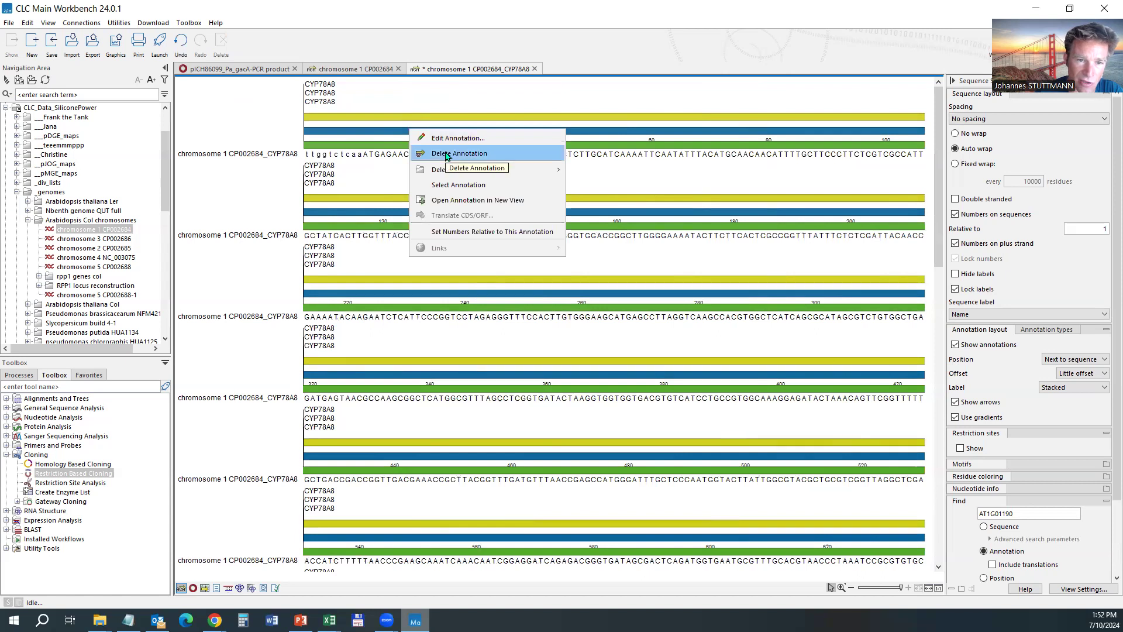
click(446, 153)
right_click(439, 123)
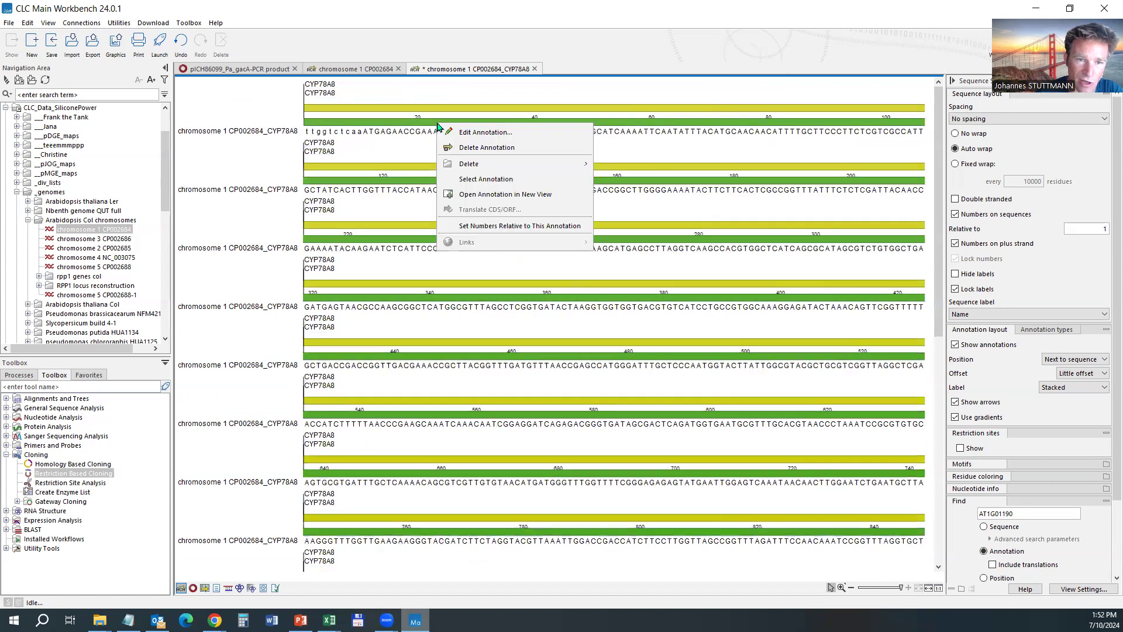
click(480, 148)
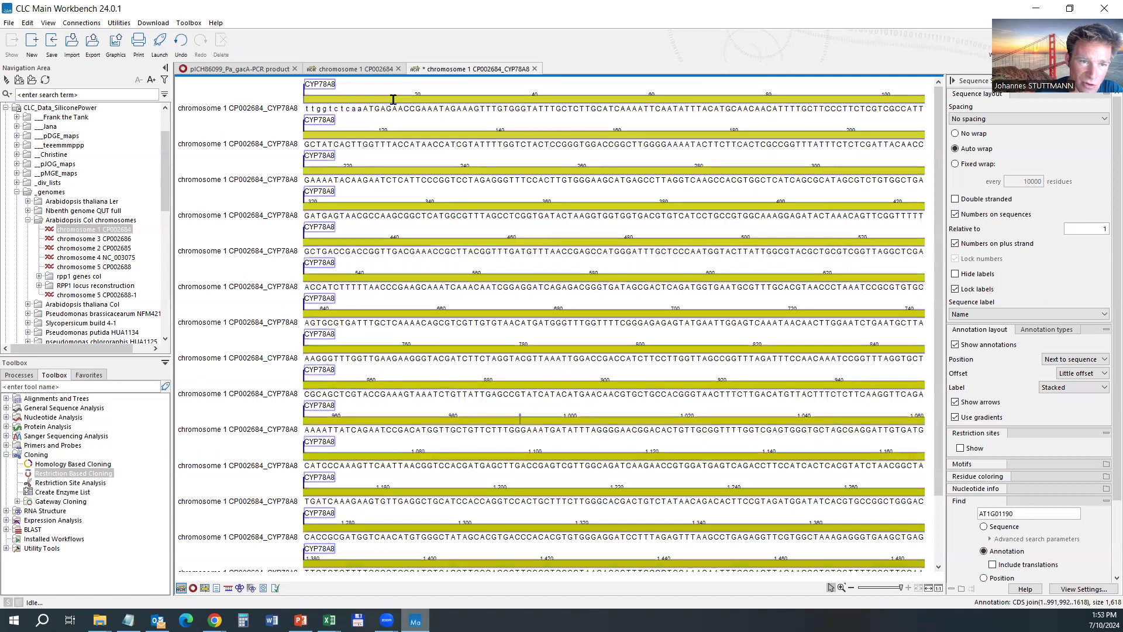
Select the region of the CDS annotation and show the sequence's translation in the ORF/CDS frame
click(393, 100)
scroll(1047, 502, down, 3)
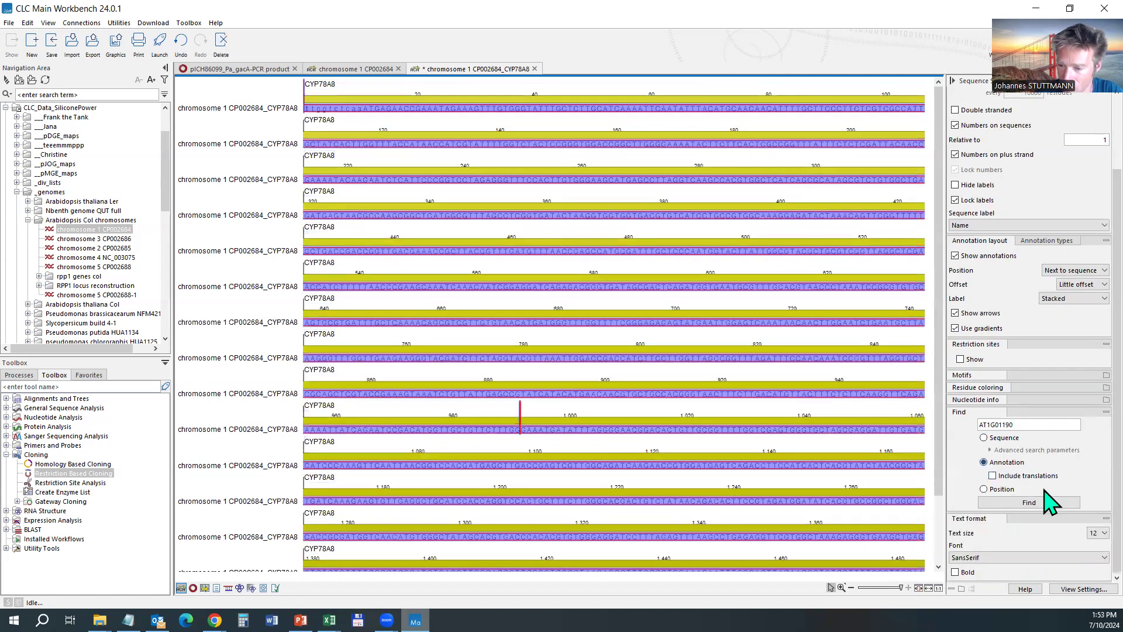
click(986, 401)
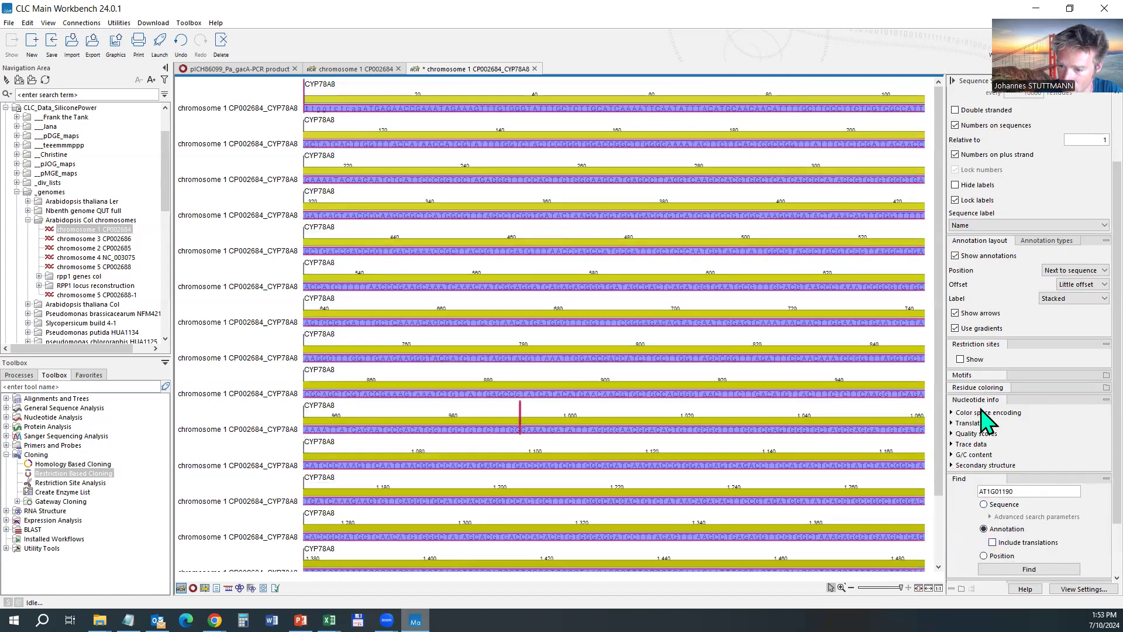
click(970, 423)
click(960, 434)
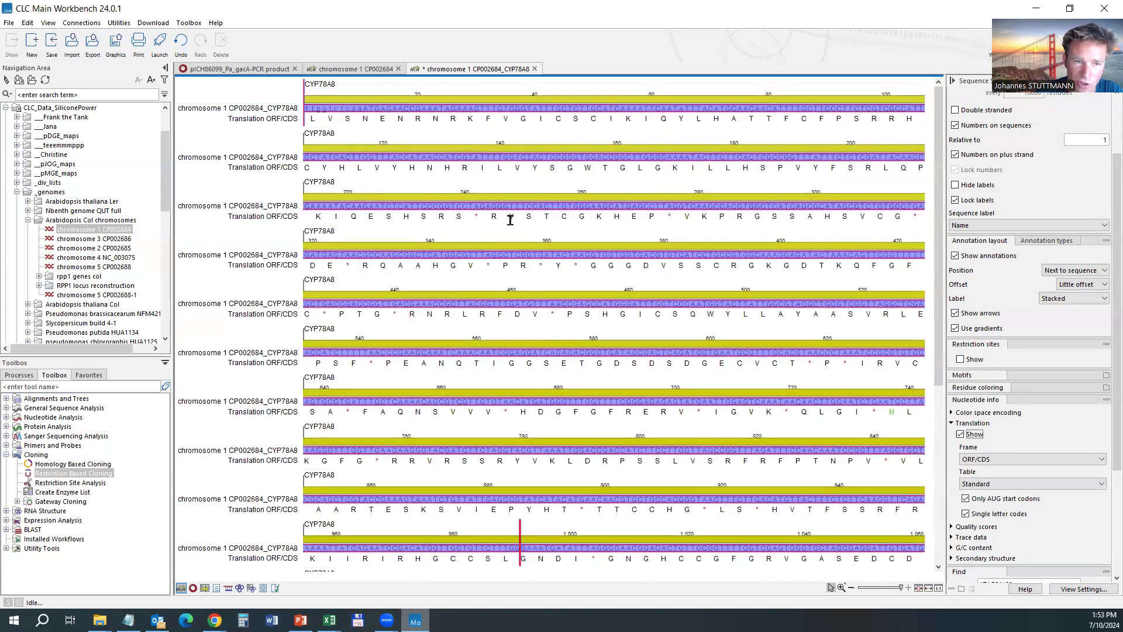
Set the CDS annotation's region to join(11..991,992..1618) so it starts at the ATG, and select the annotated region
click(370, 111)
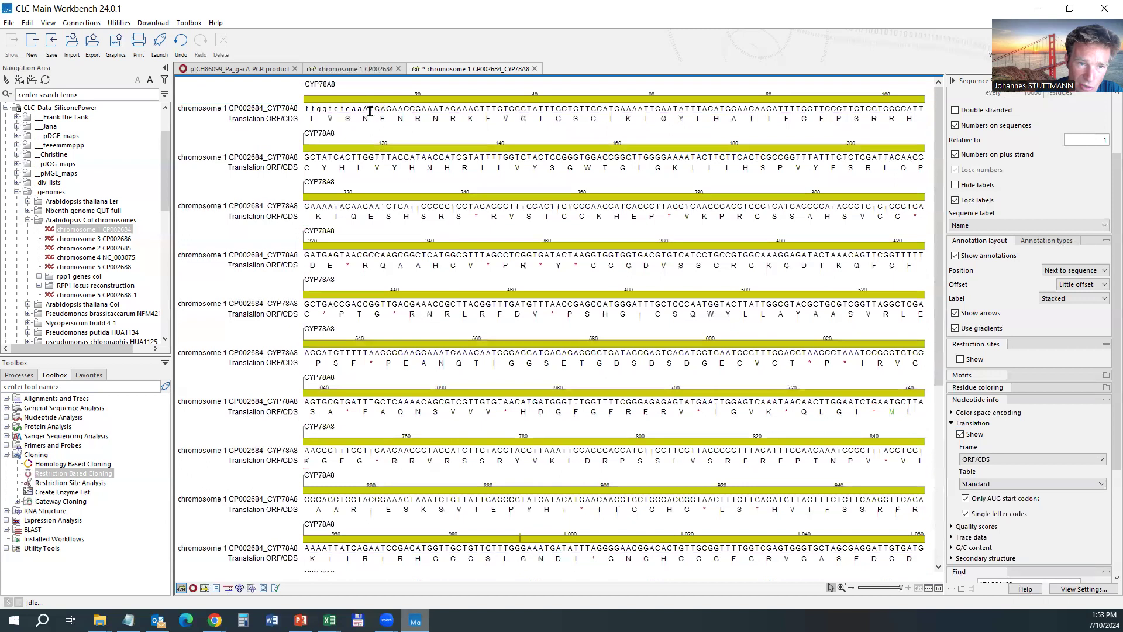
drag(363, 109, 414, 109)
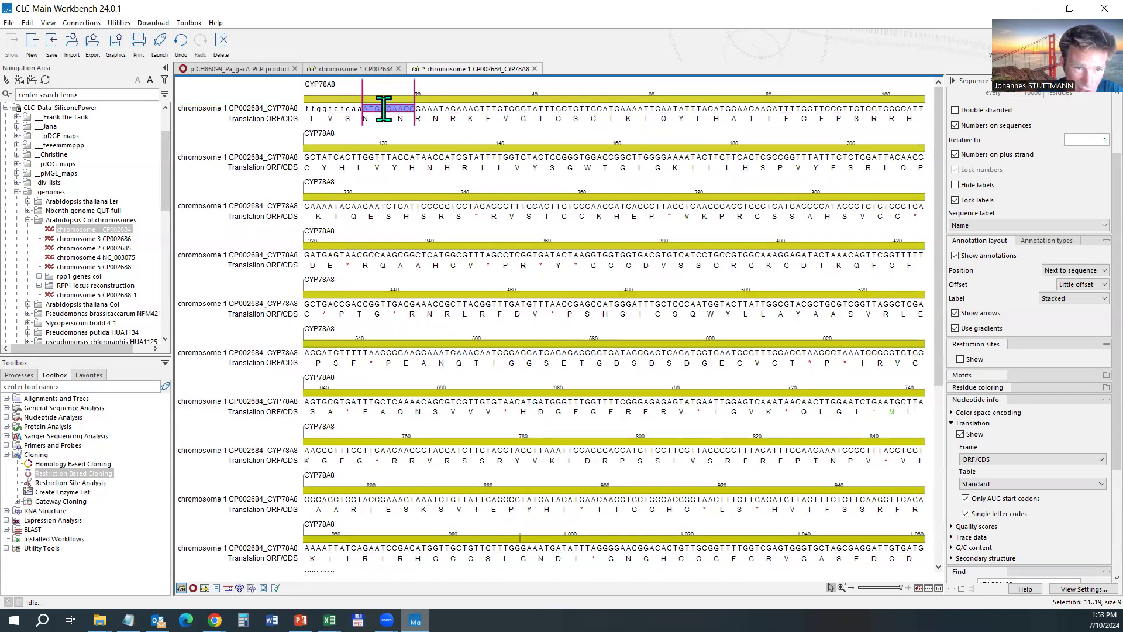
click(432, 97)
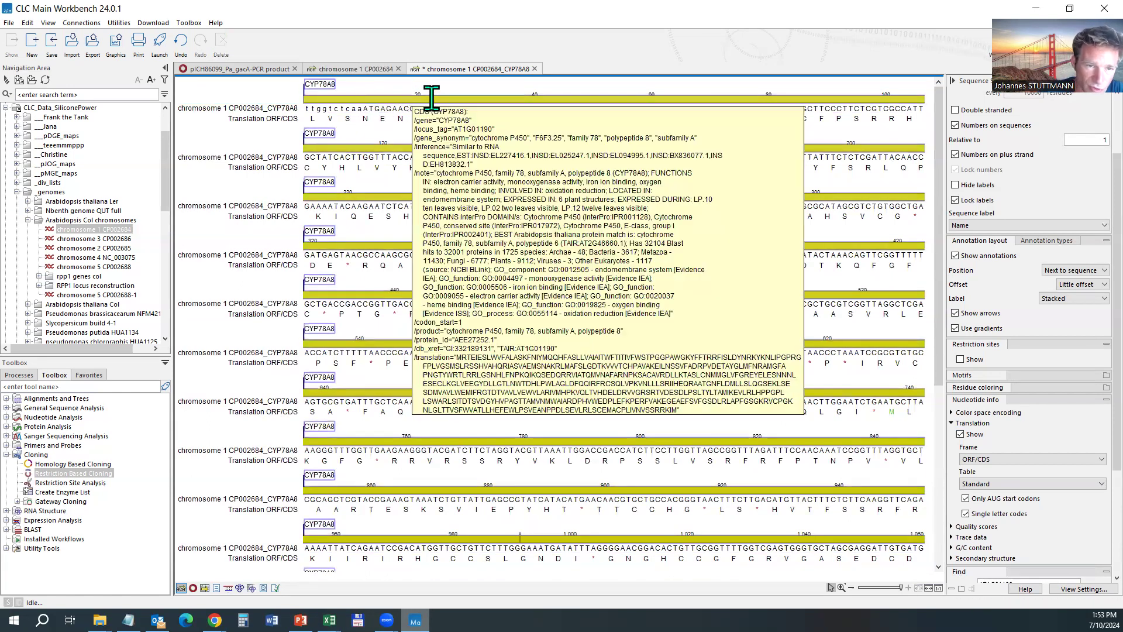
right_click(432, 99)
click(468, 109)
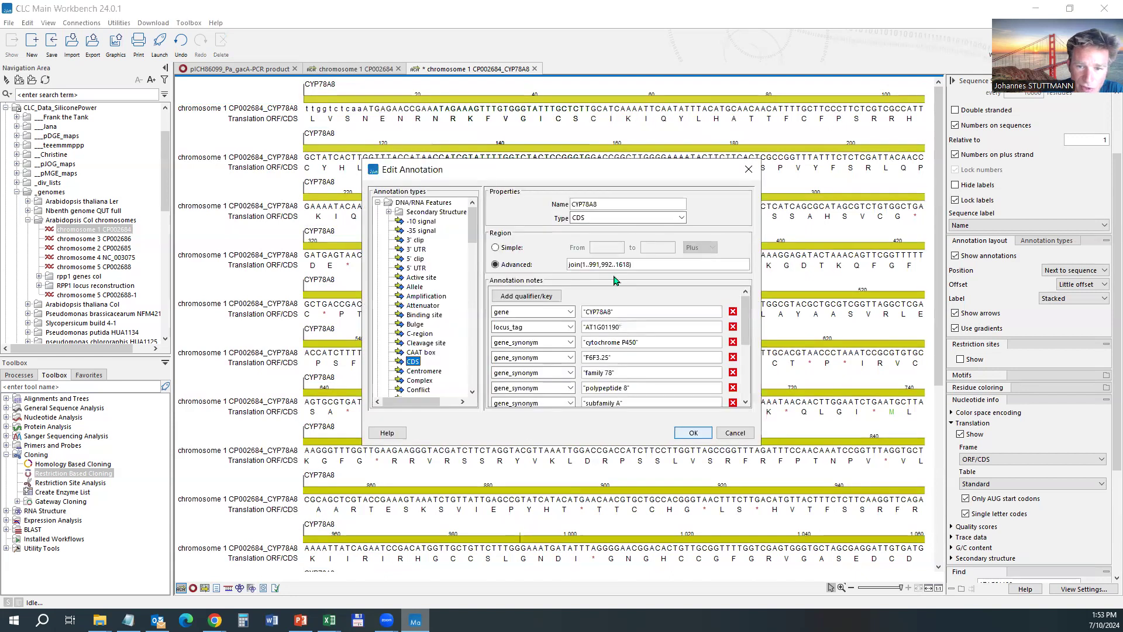
click(585, 264)
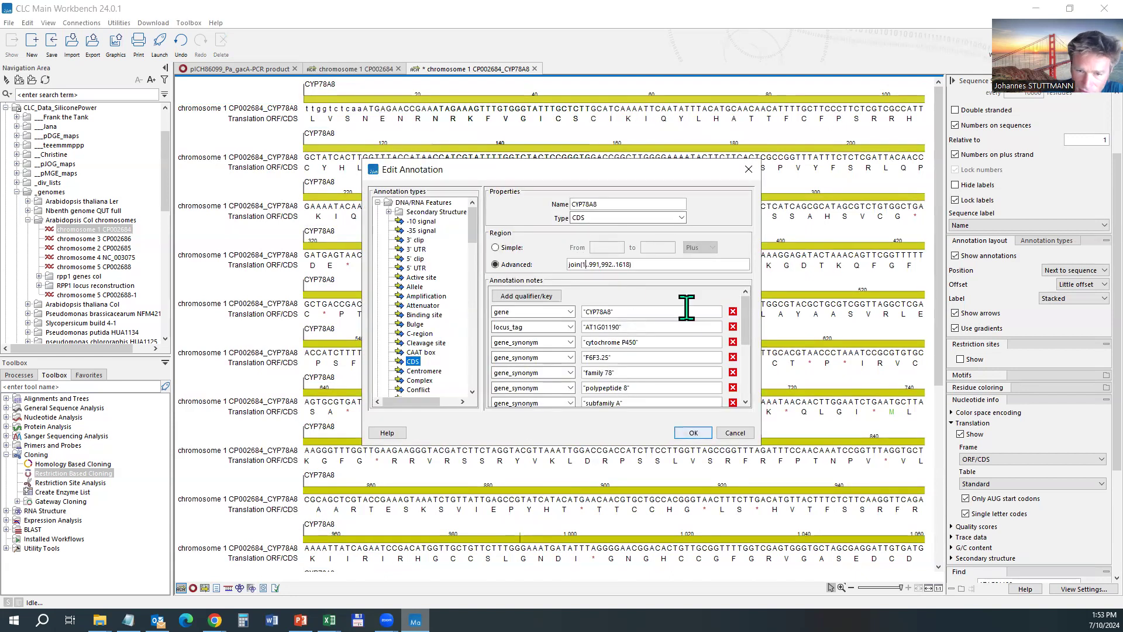
text(1)
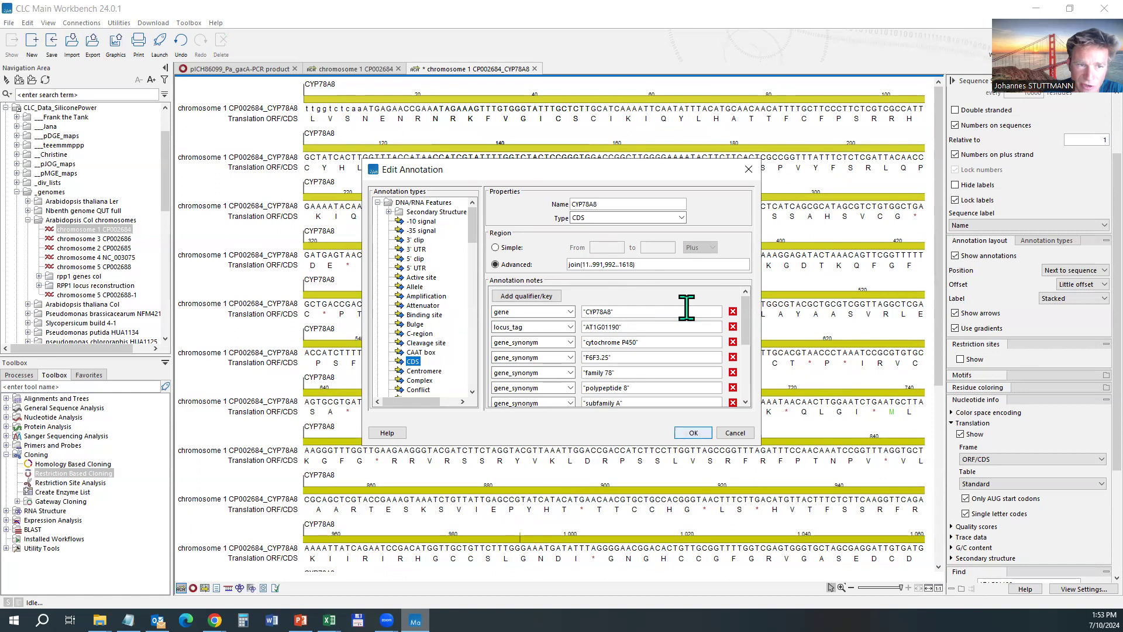
key(Return)
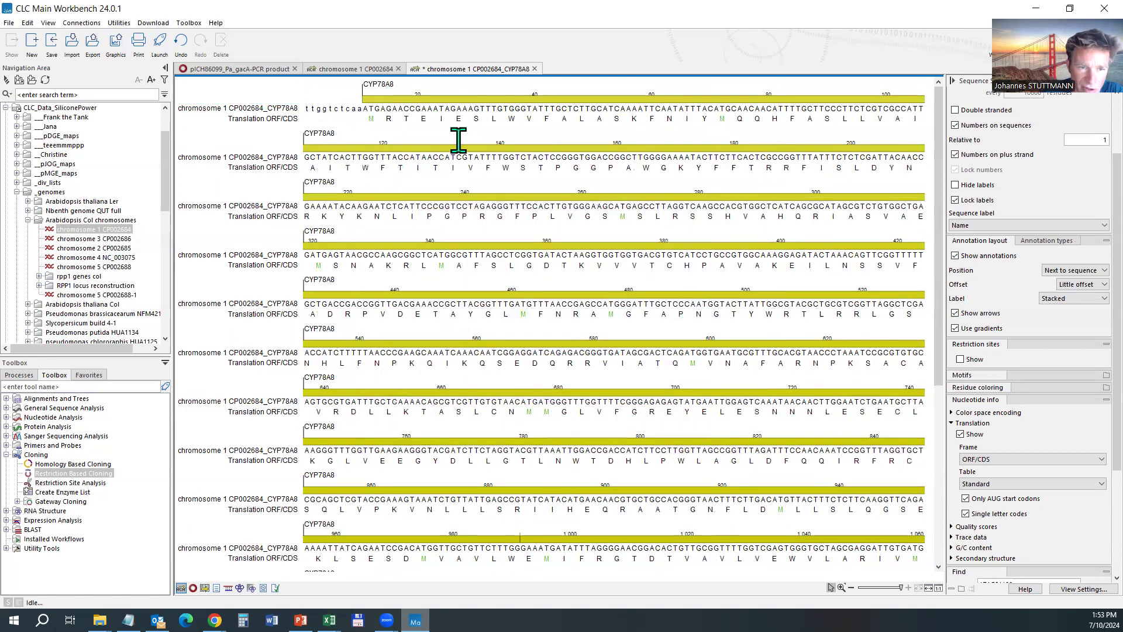
click(406, 97)
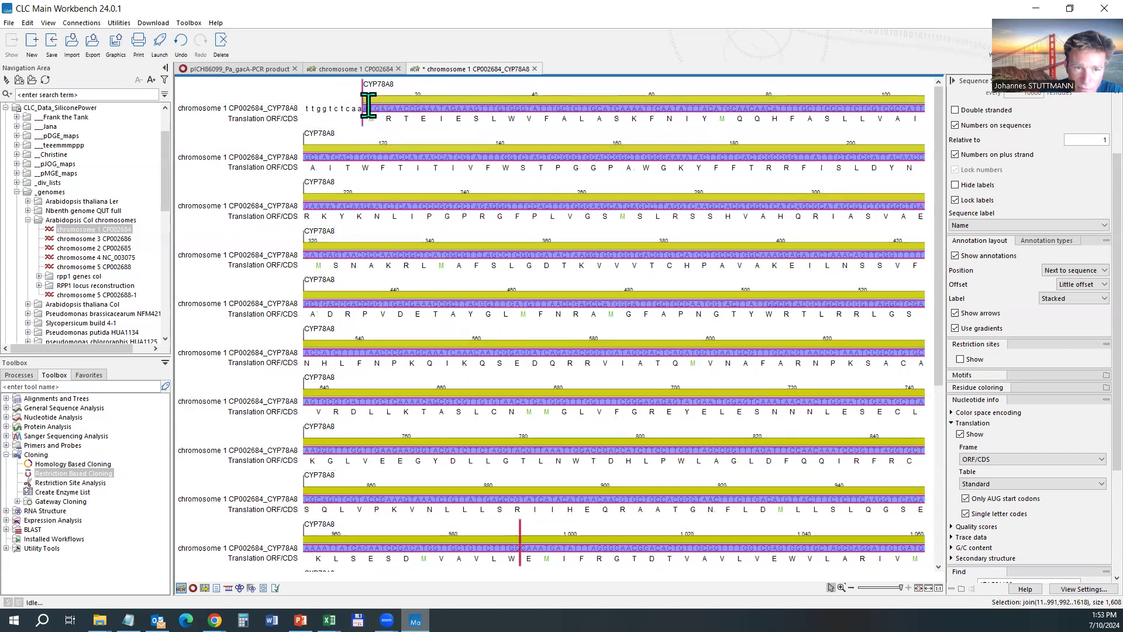
Inspect the start codon and the final stop codon of the CYP78A8 coding sequence
drag(363, 108, 394, 109)
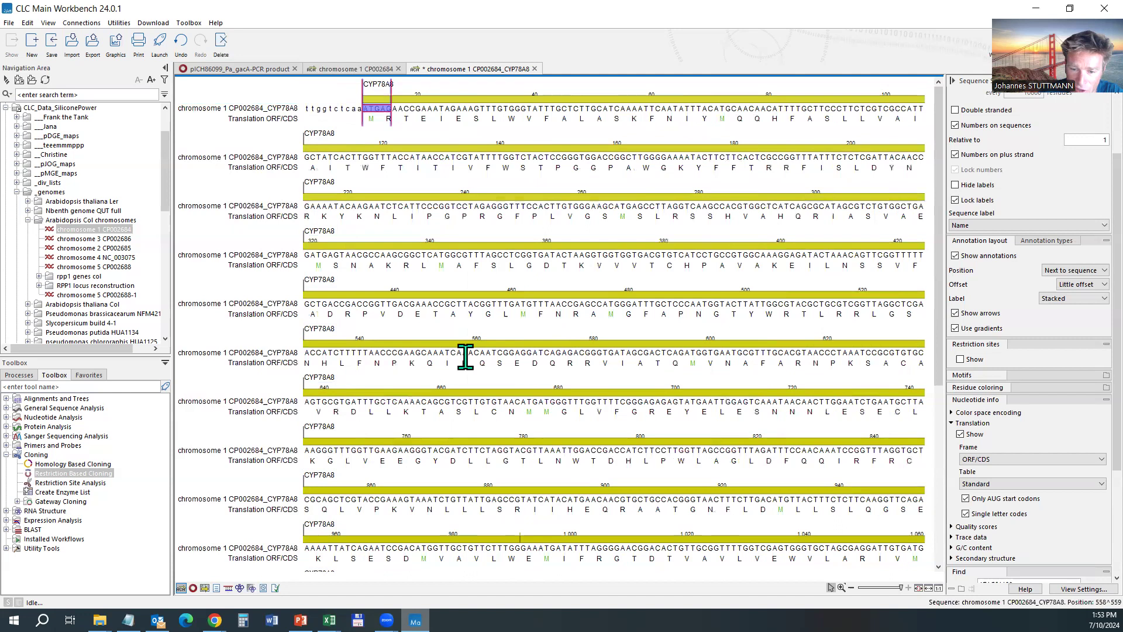
scroll(466, 349, down, 5)
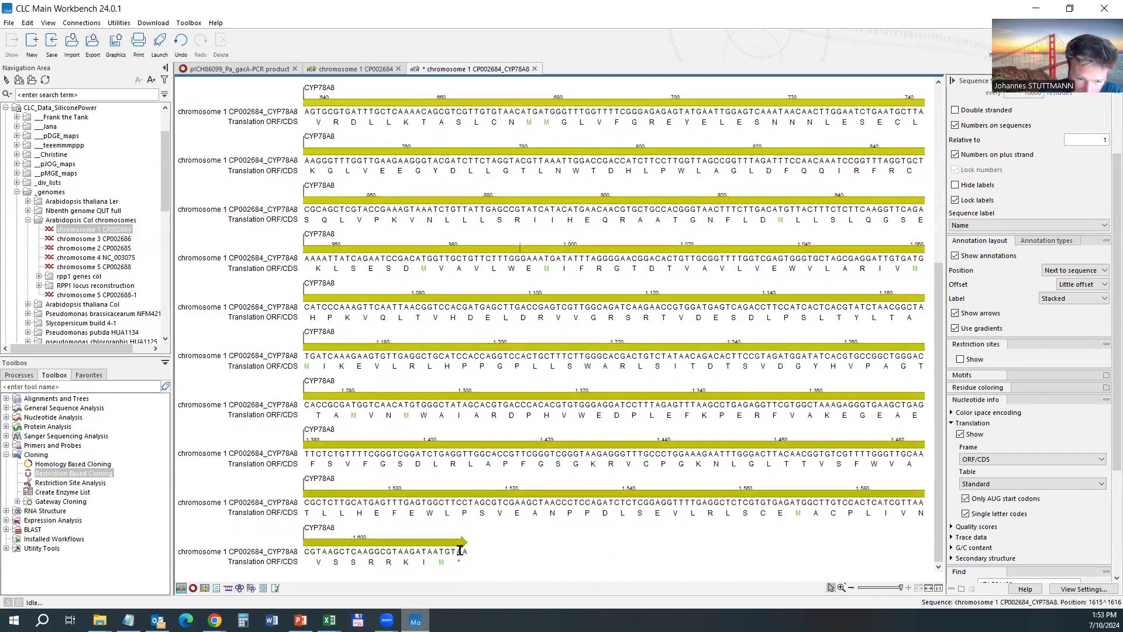
drag(450, 550, 477, 551)
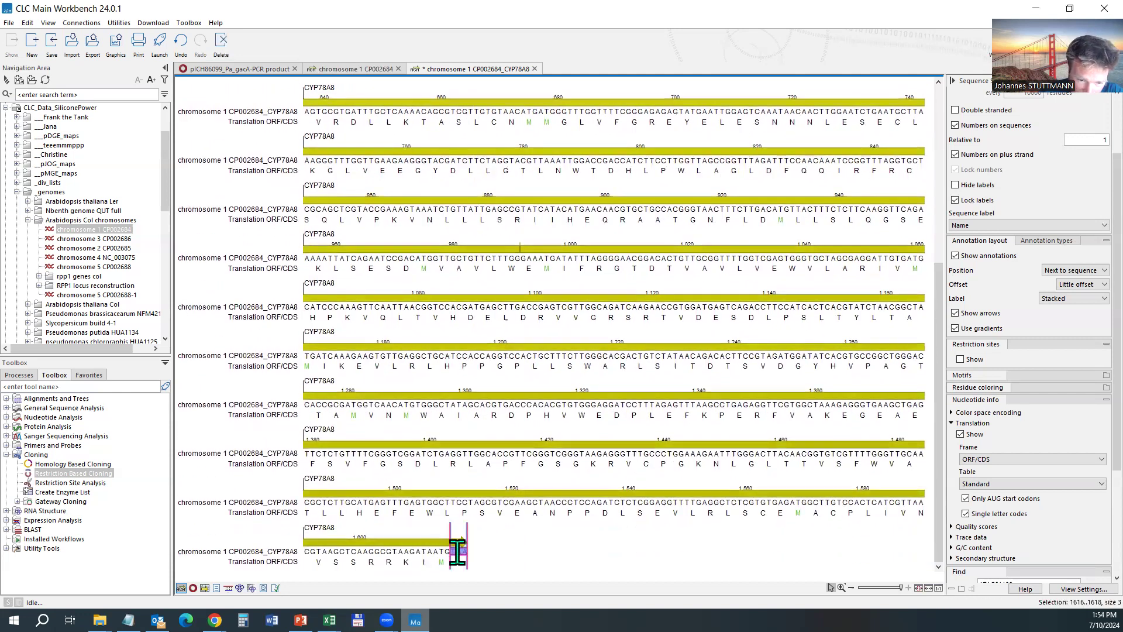
right_click(458, 552)
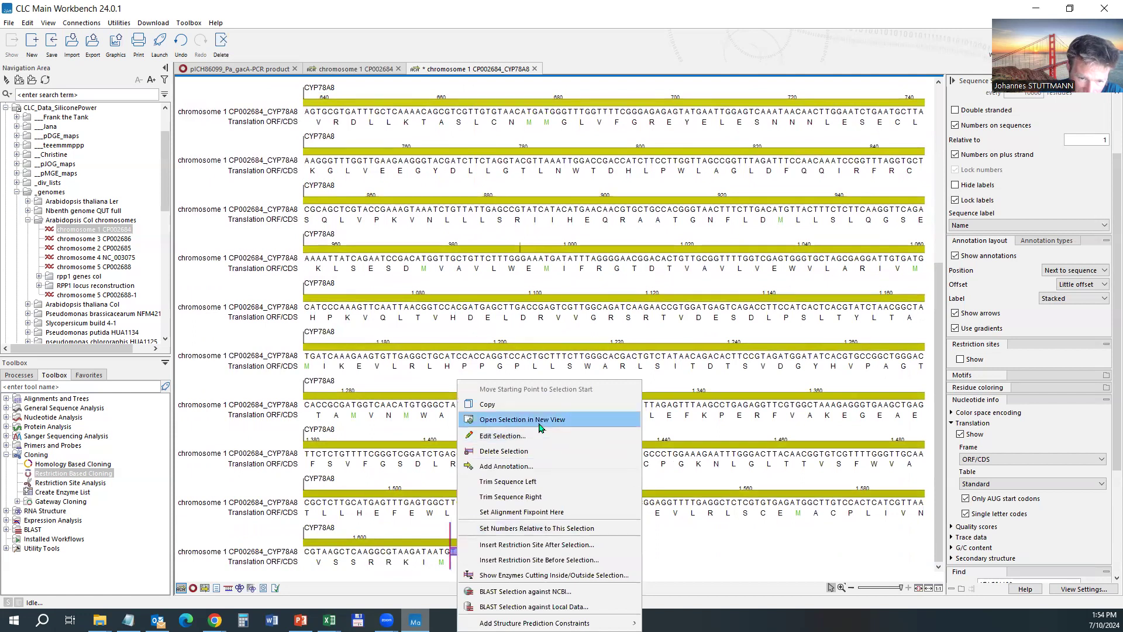
click(333, 452)
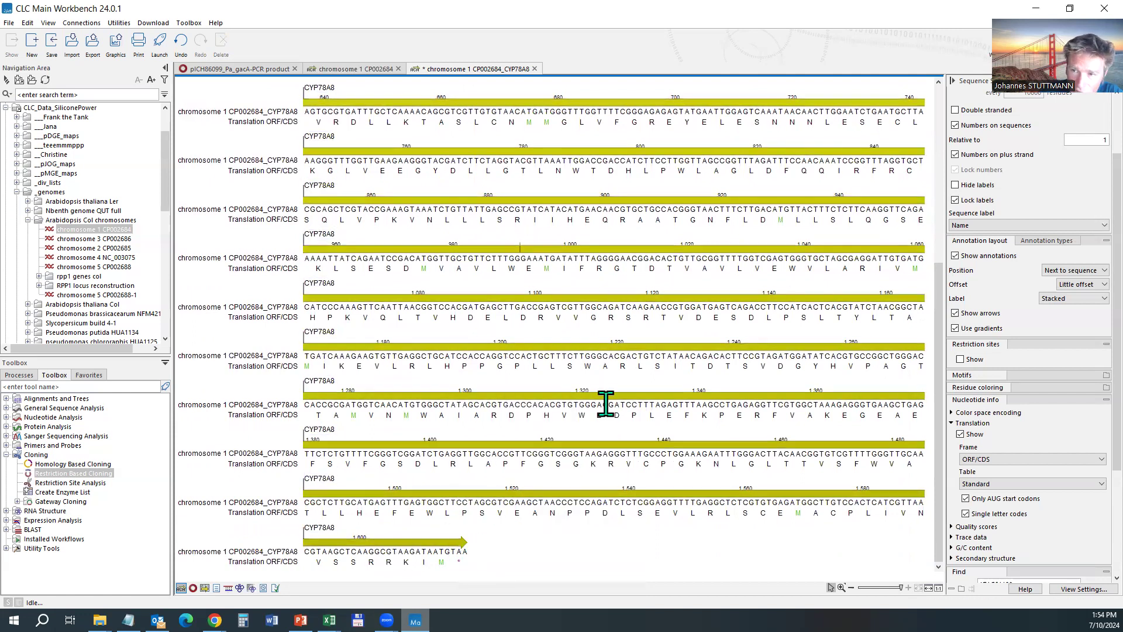
Show the sequence double stranded and append gctt after the final ATGTAA on the plus strand
click(989, 111)
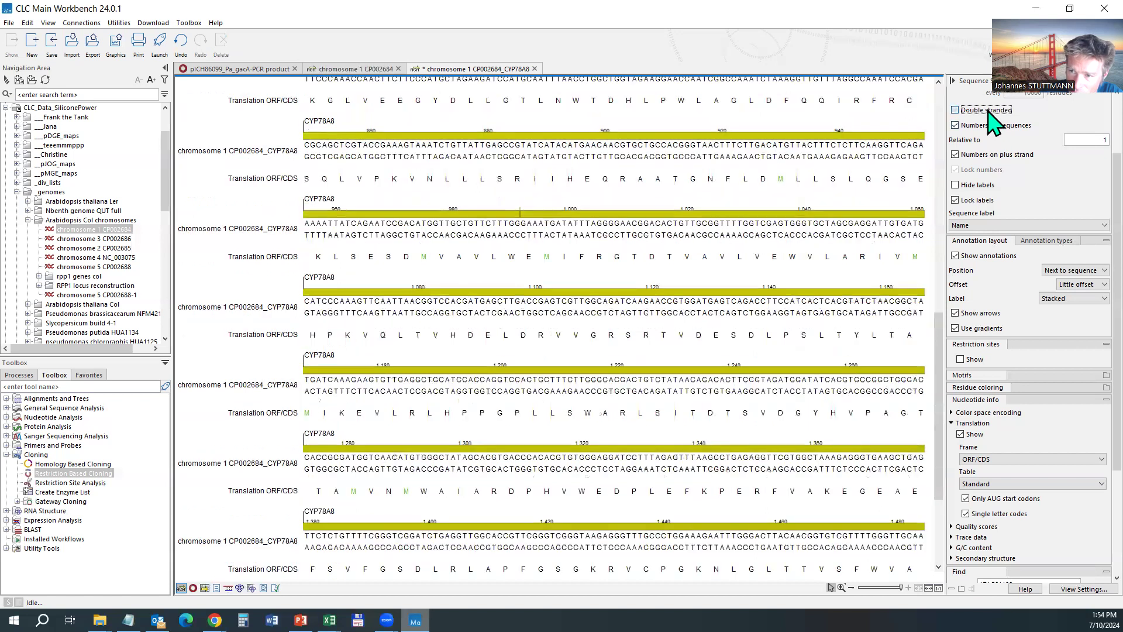
scroll(481, 491, down, 5)
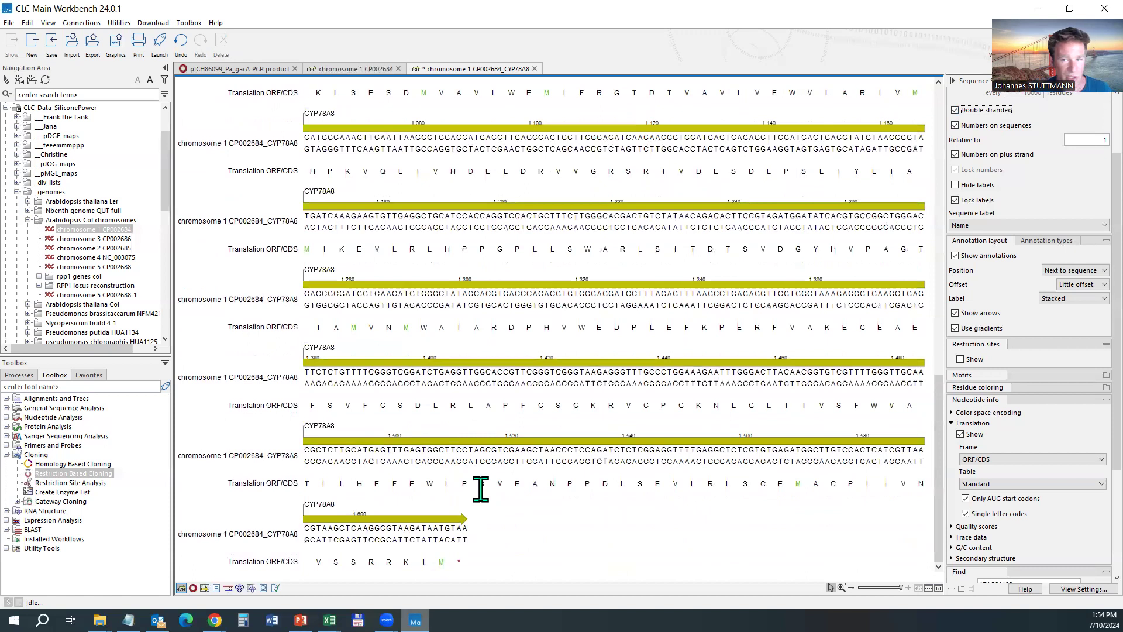
drag(467, 528, 433, 528)
right_click(448, 526)
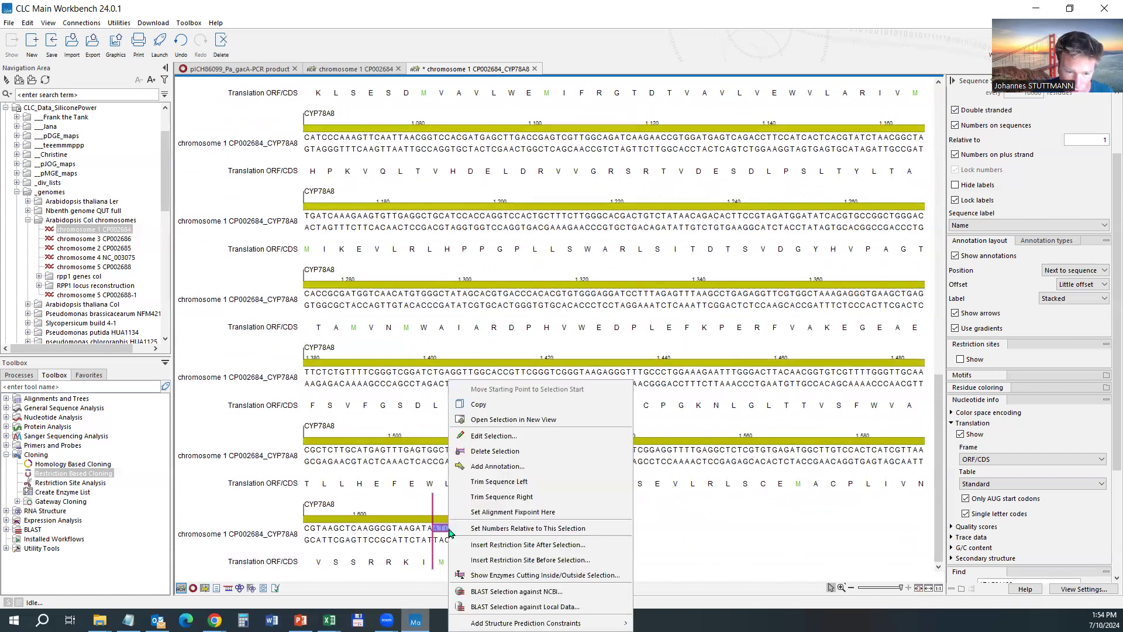
click(535, 453)
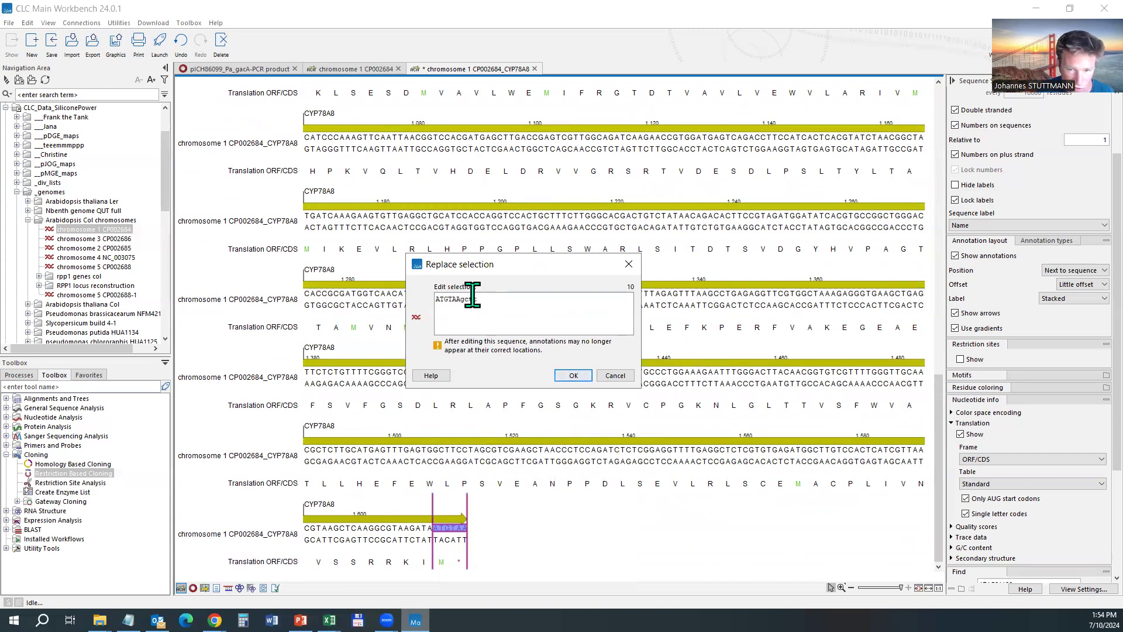
key(Return)
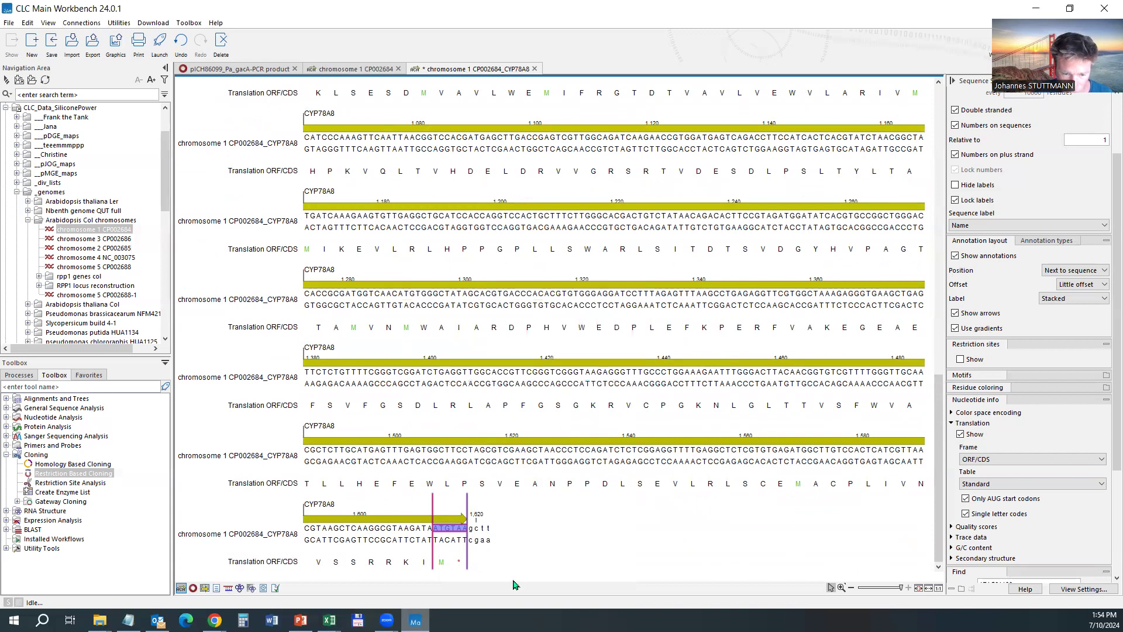
Examine the appended gctt overhang and the neighbouring bases on both strands at the sequence's 3' end
drag(469, 528, 494, 529)
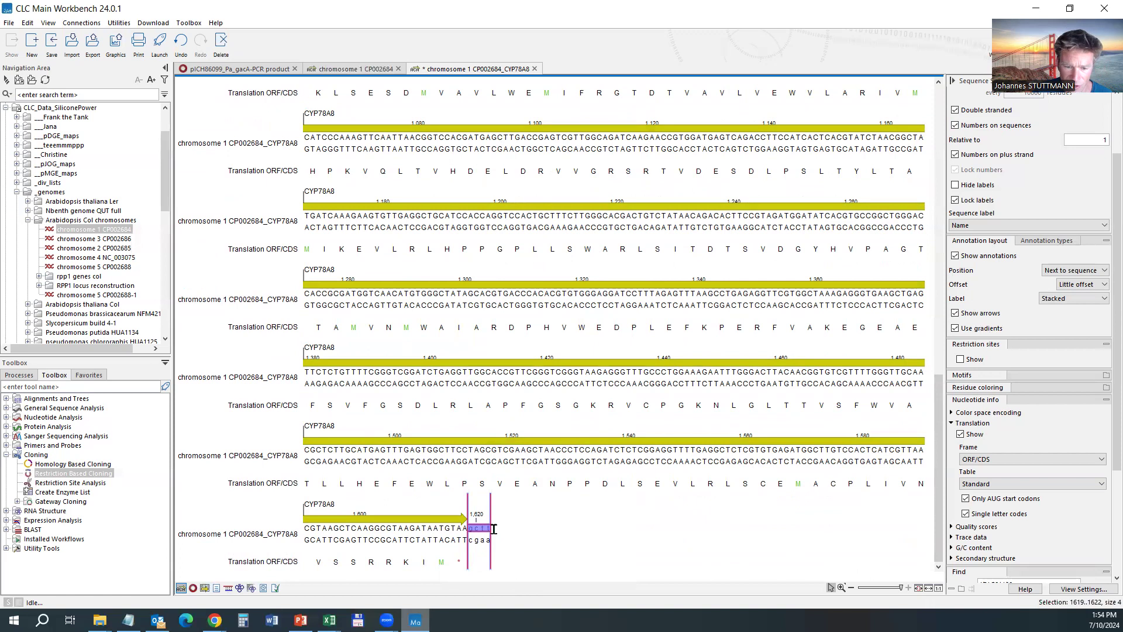
click(496, 535)
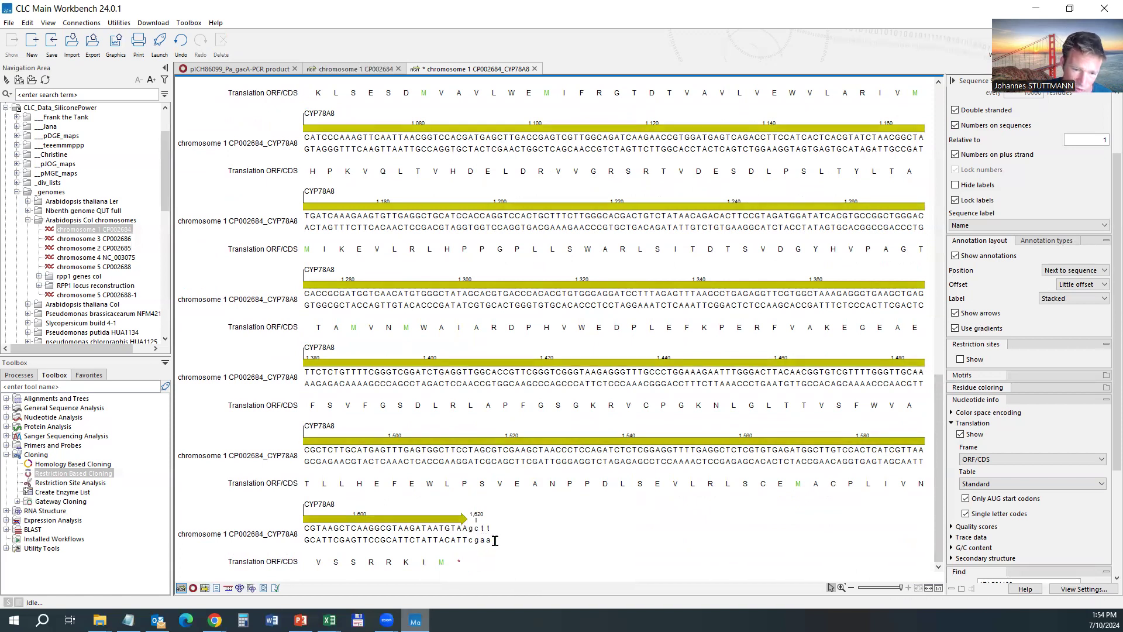
click(451, 540)
drag(451, 540, 501, 561)
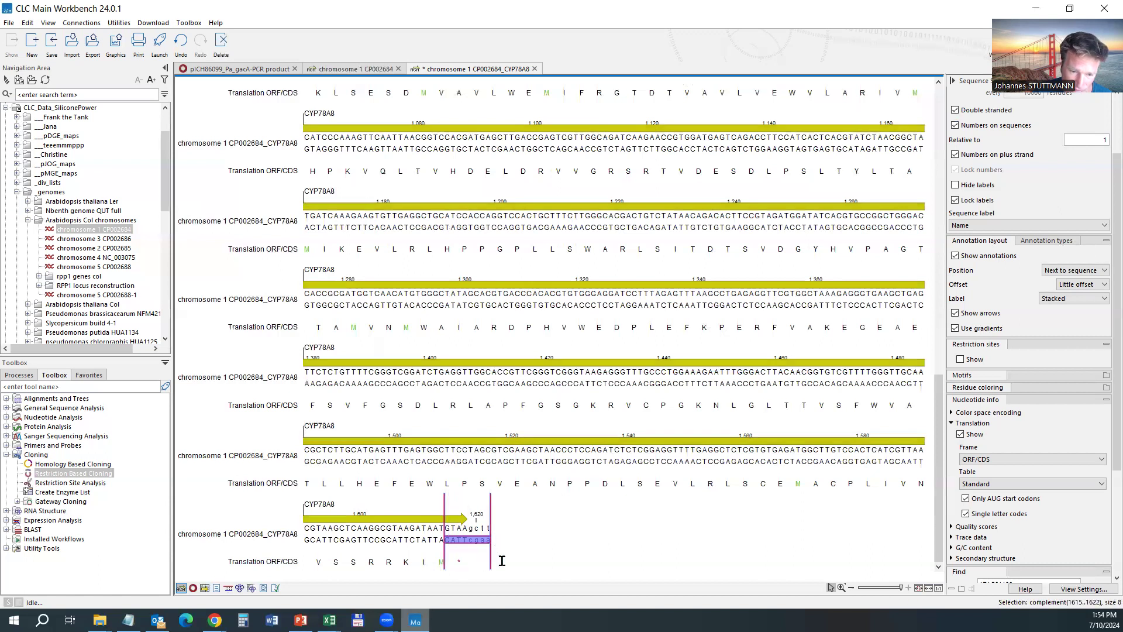
click(496, 524)
drag(440, 527, 501, 559)
click(459, 543)
drag(433, 531, 504, 532)
click(509, 535)
Edit the last ten minus-strand bases to read ttggtctcaaagcTTACAT, adding the BsaI recognition site to the 3' end
drag(434, 540, 502, 538)
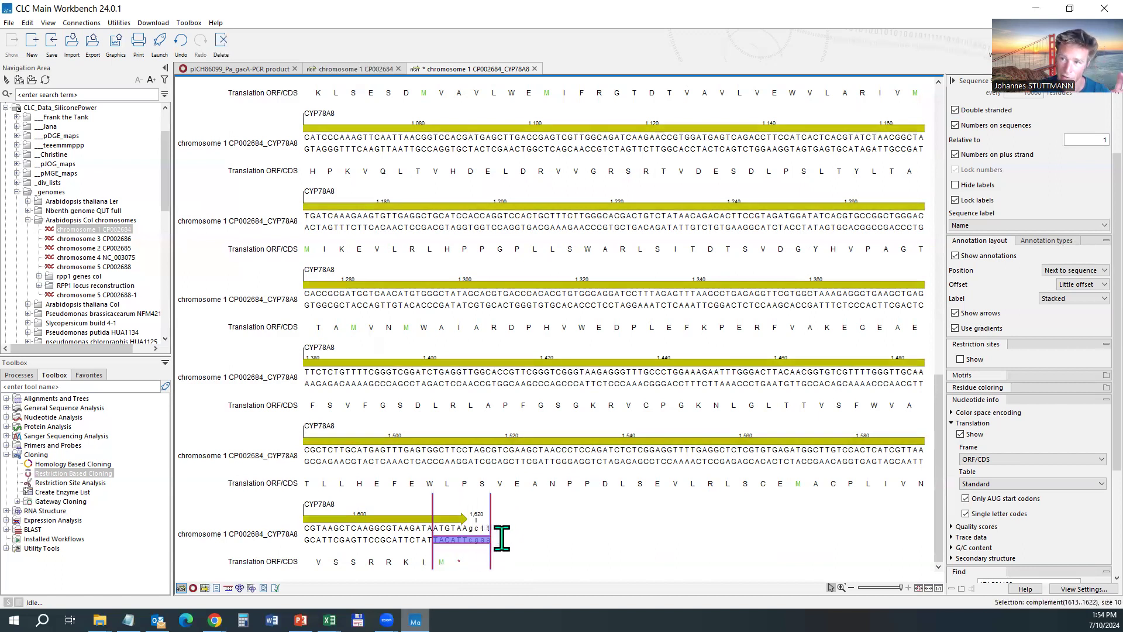
right_click(453, 536)
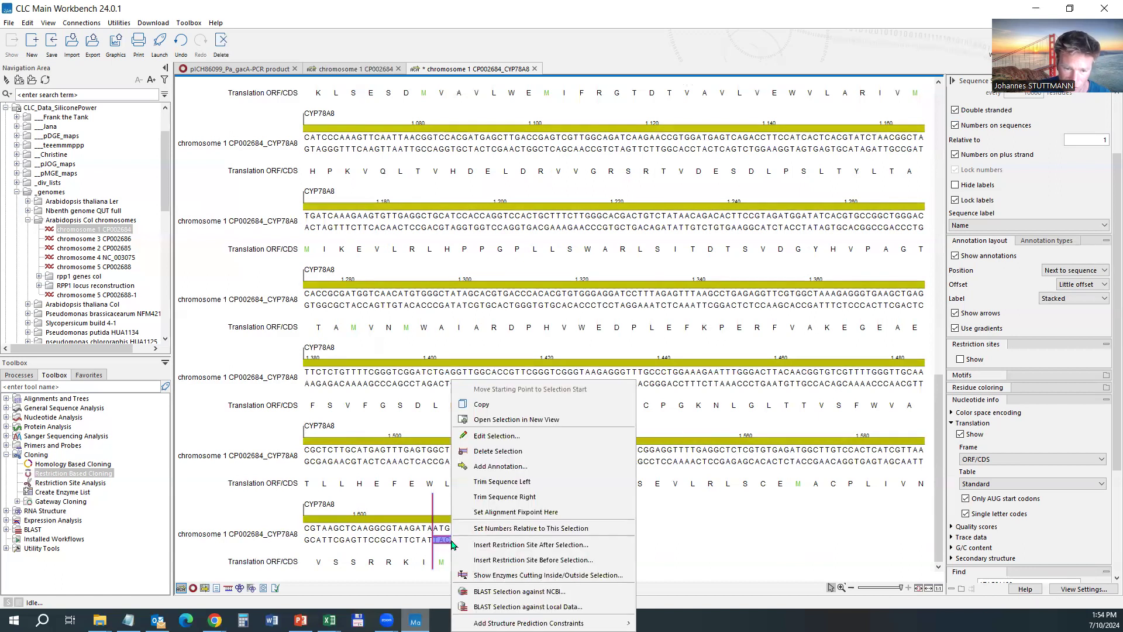
click(520, 437)
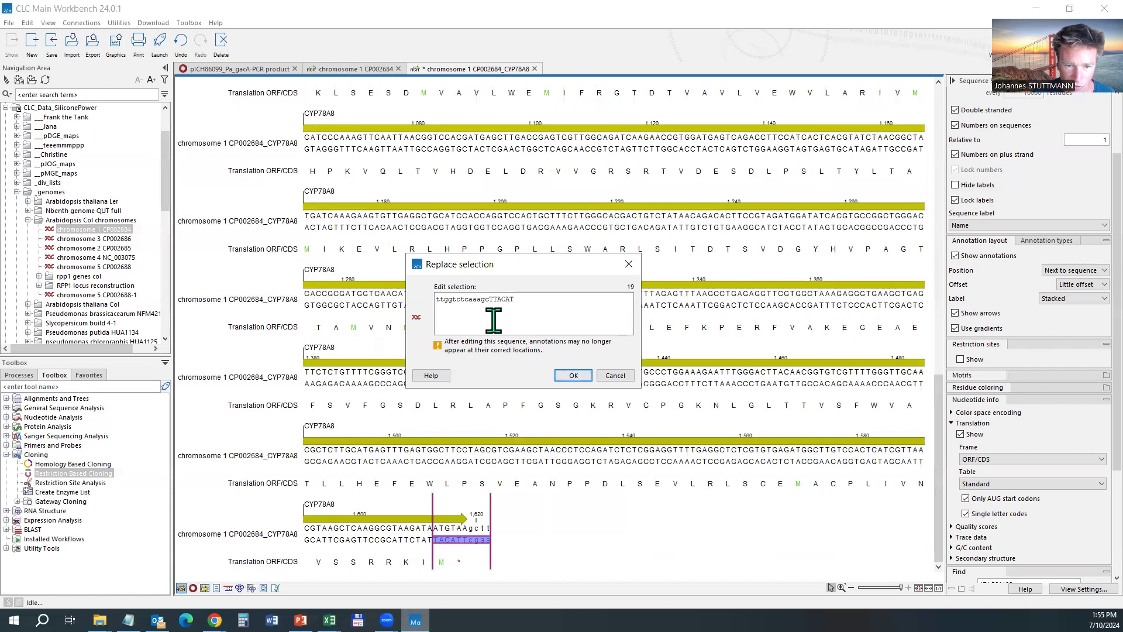
key(Return)
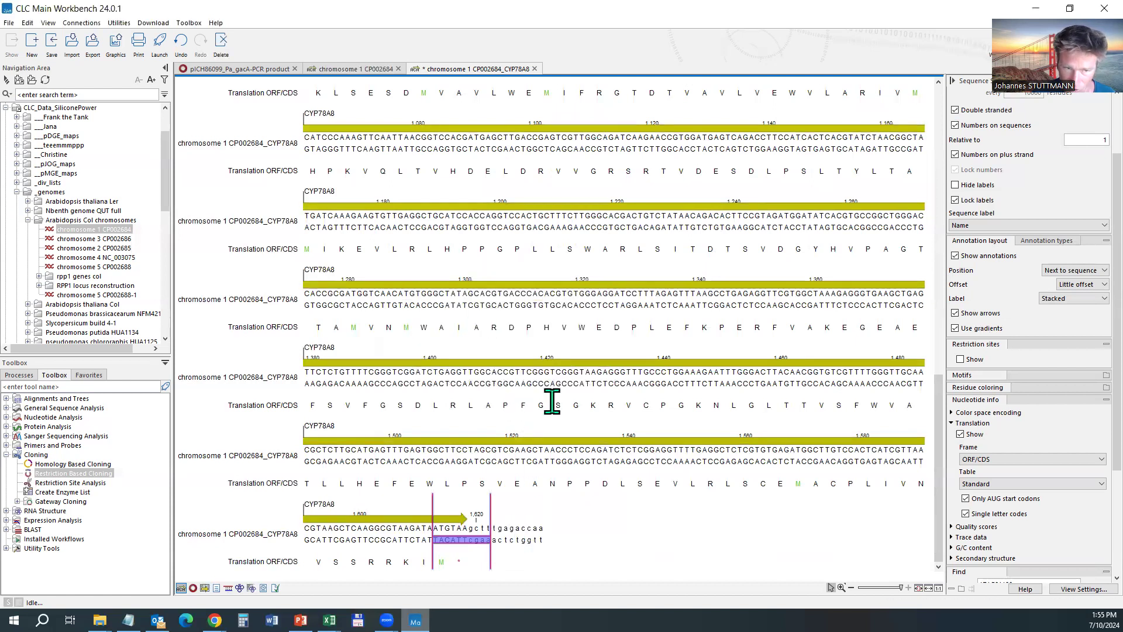
Show the restriction sites on the CYP78A8 sequence
scroll(553, 404, up, 3)
scroll(559, 409, up, 15)
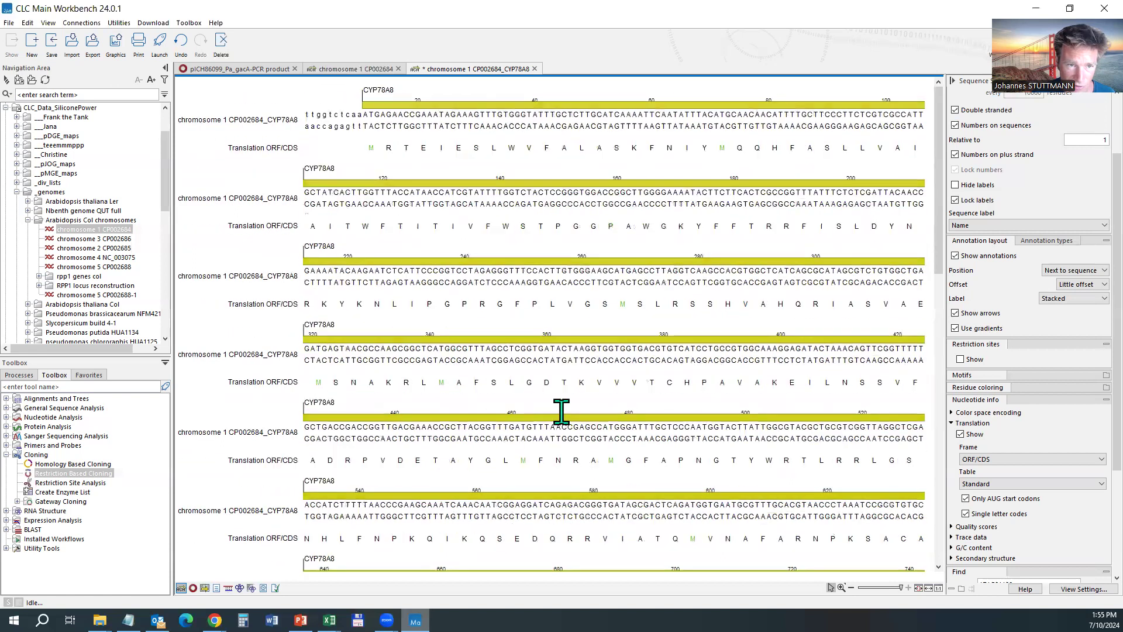
click(960, 359)
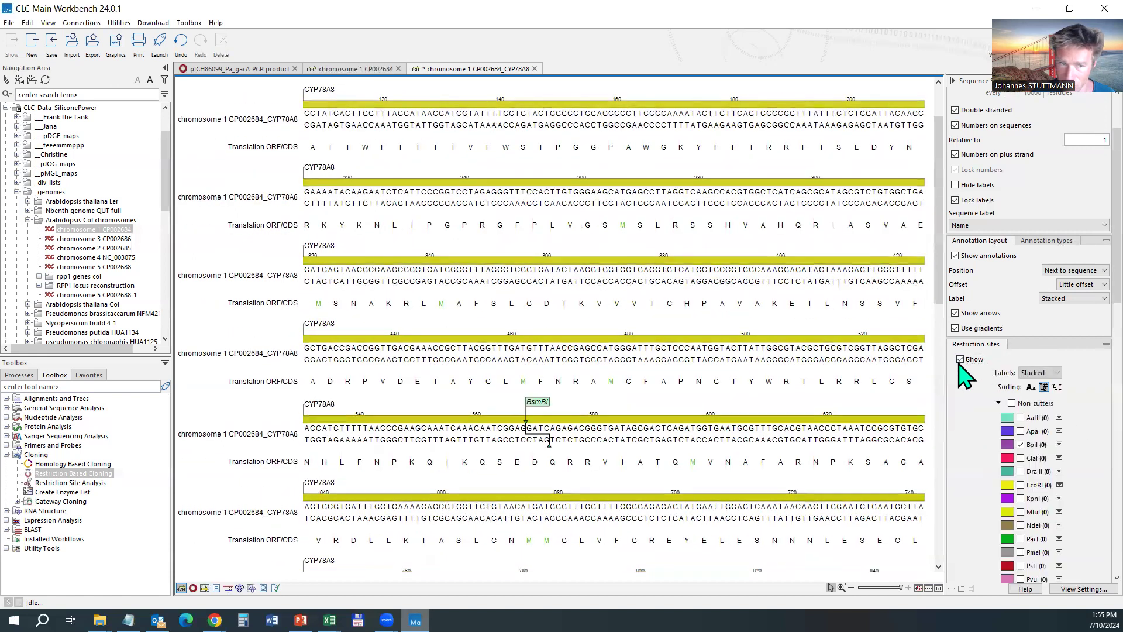
Examine the BsaI cut sites and their overhangs at the start and end of the sequence
scroll(544, 348, up, 3)
drag(357, 115, 372, 115)
scroll(534, 409, down, 5)
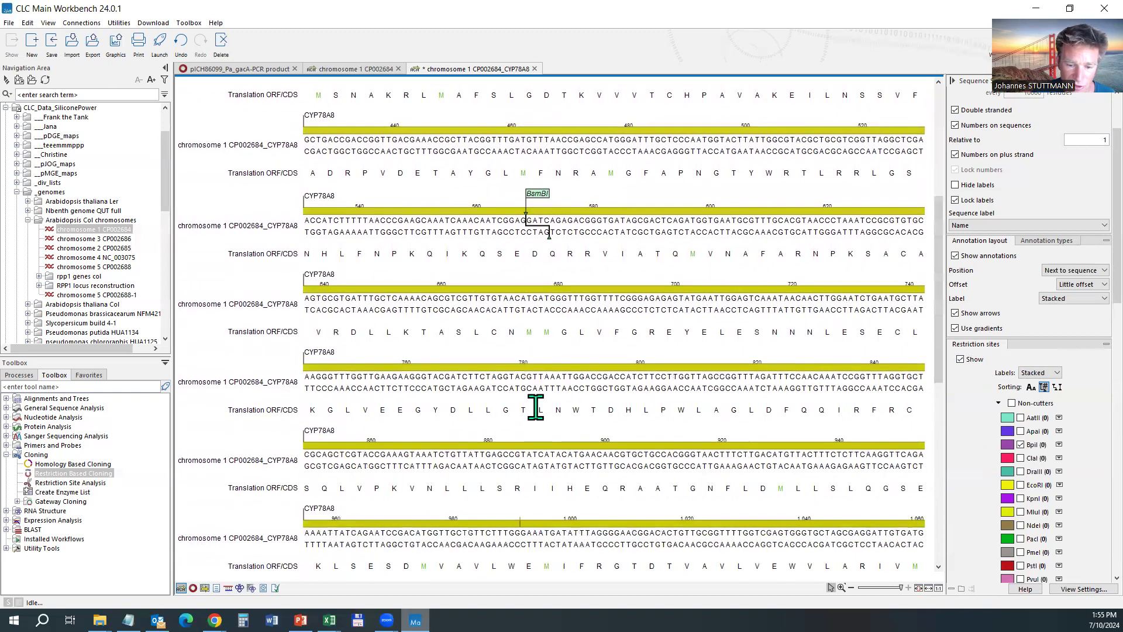
scroll(524, 431, down, 5)
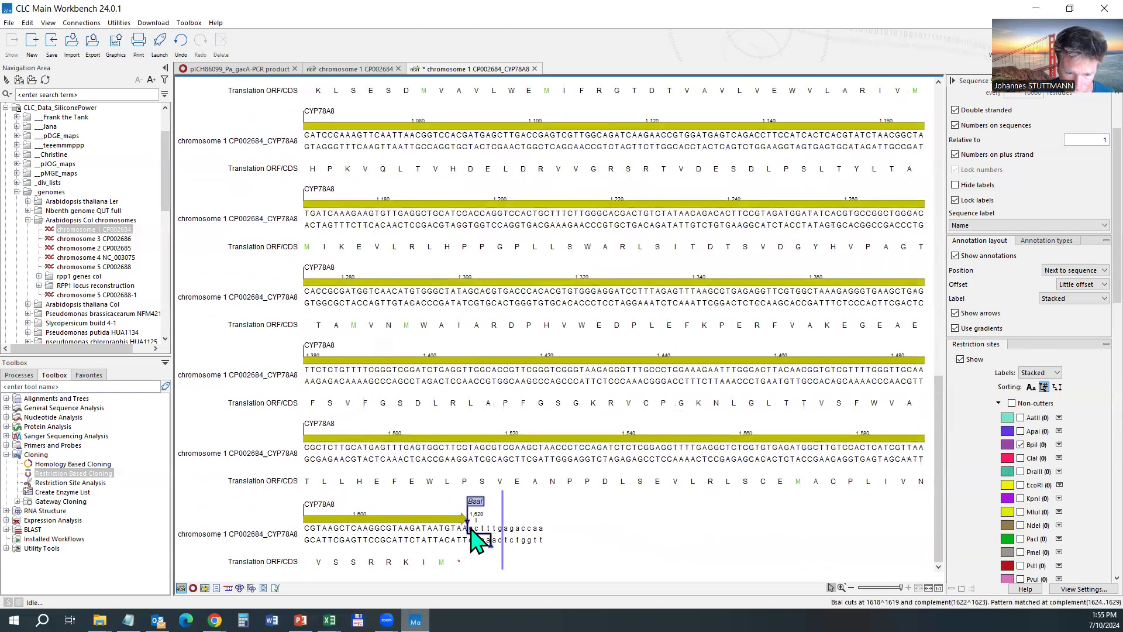
drag(467, 529, 491, 529)
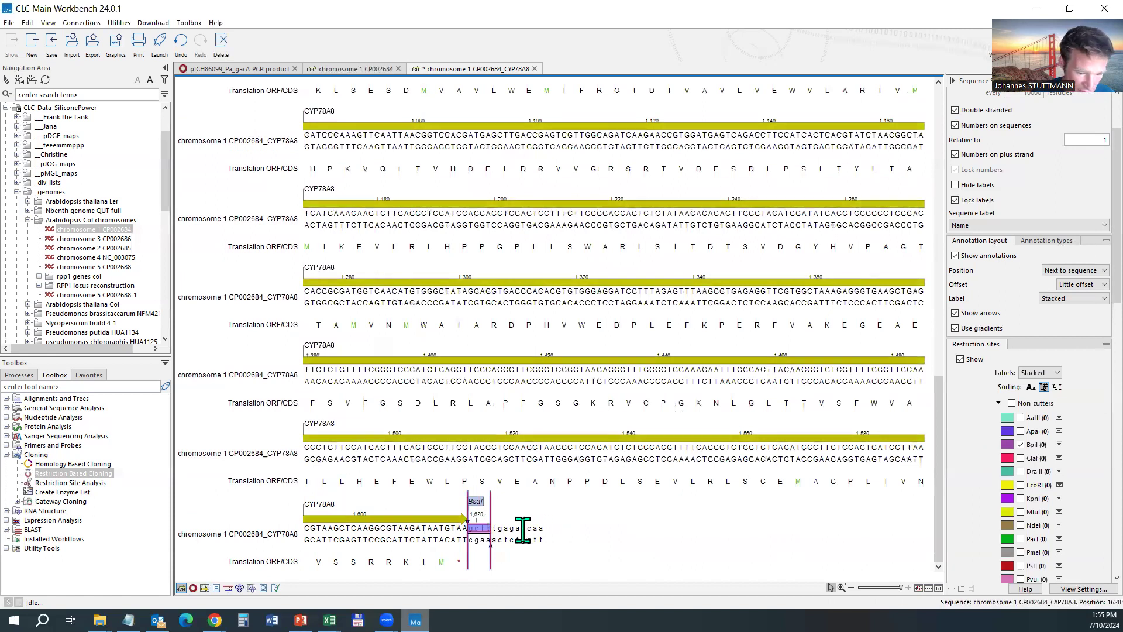
click(446, 539)
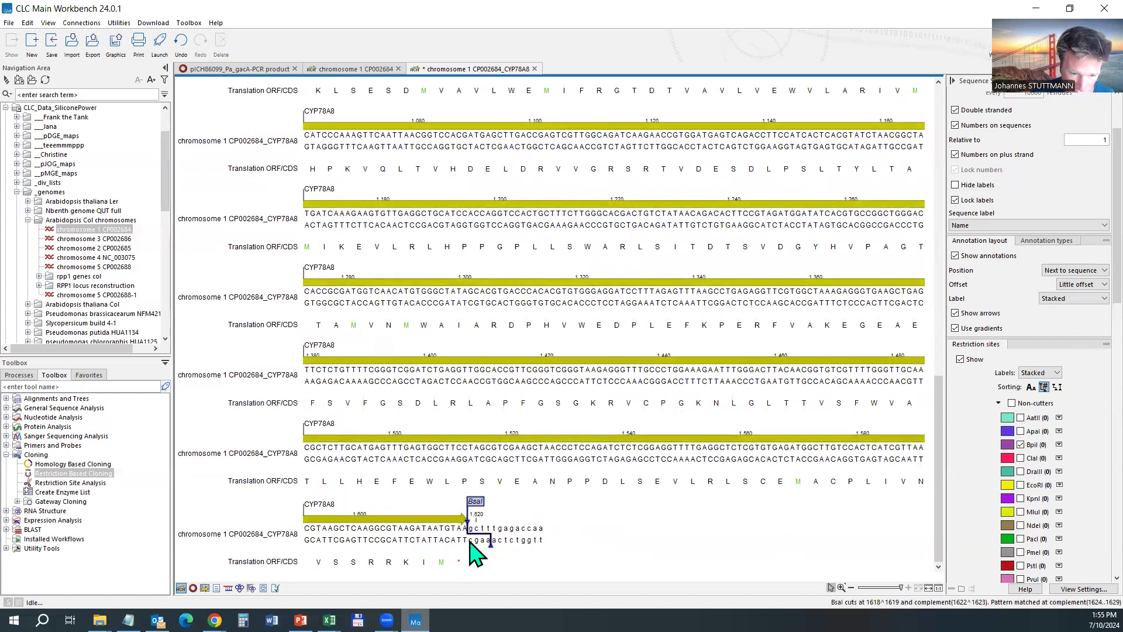
Annotate minus-strand bases 1597 to 1631 at the 3' end as a primer named JS0004
drag(467, 540, 339, 540)
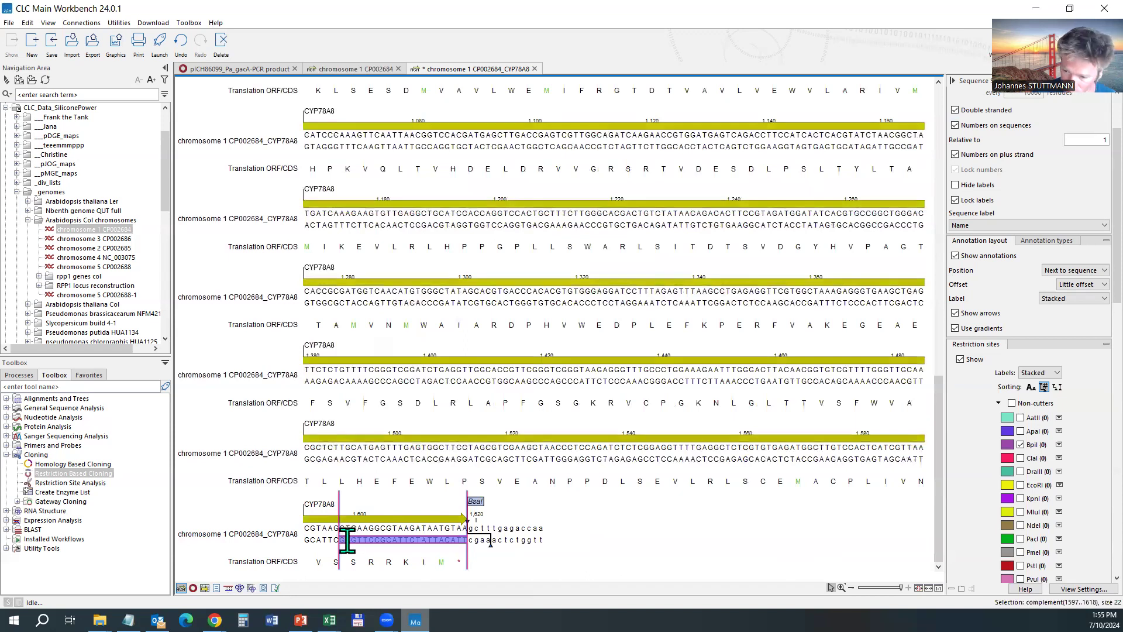
drag(344, 540, 545, 539)
right_click(515, 539)
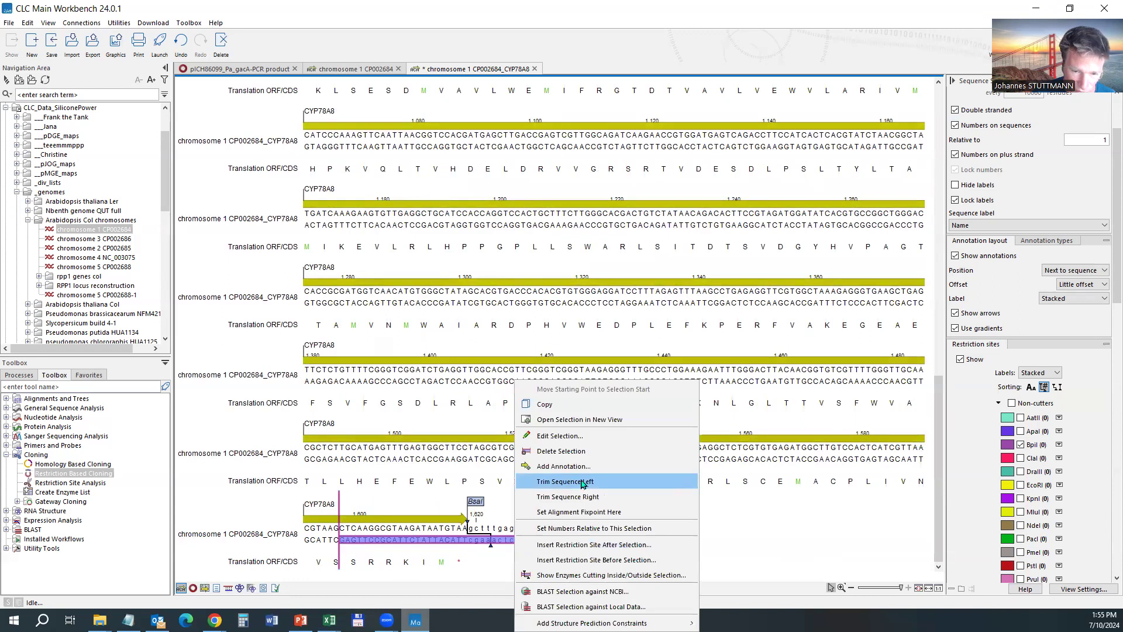
click(588, 466)
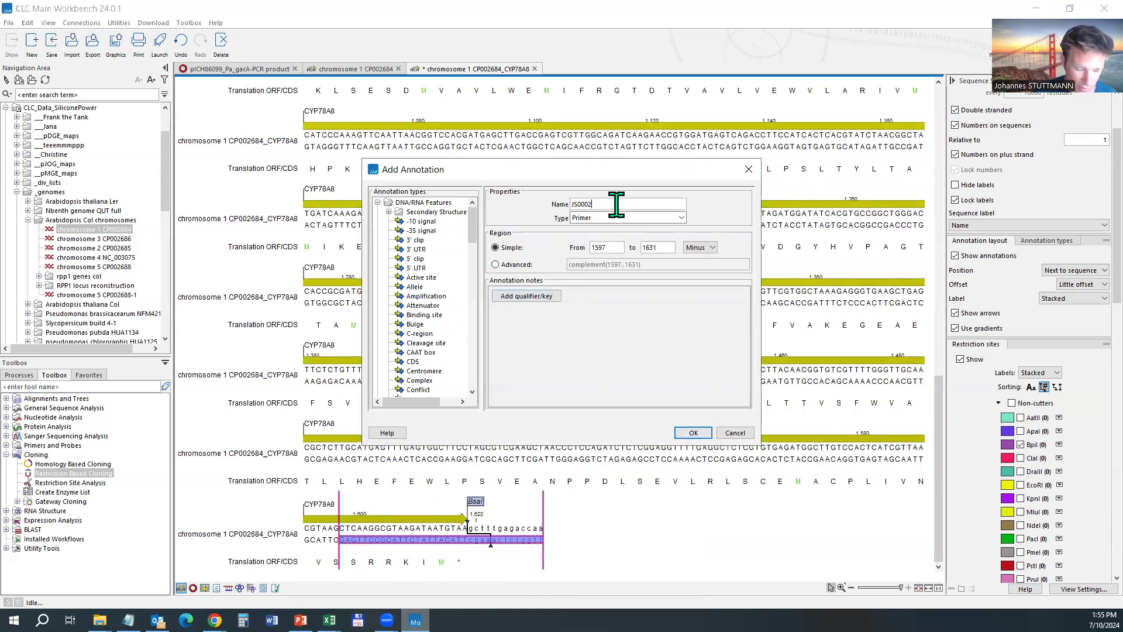
key(Return)
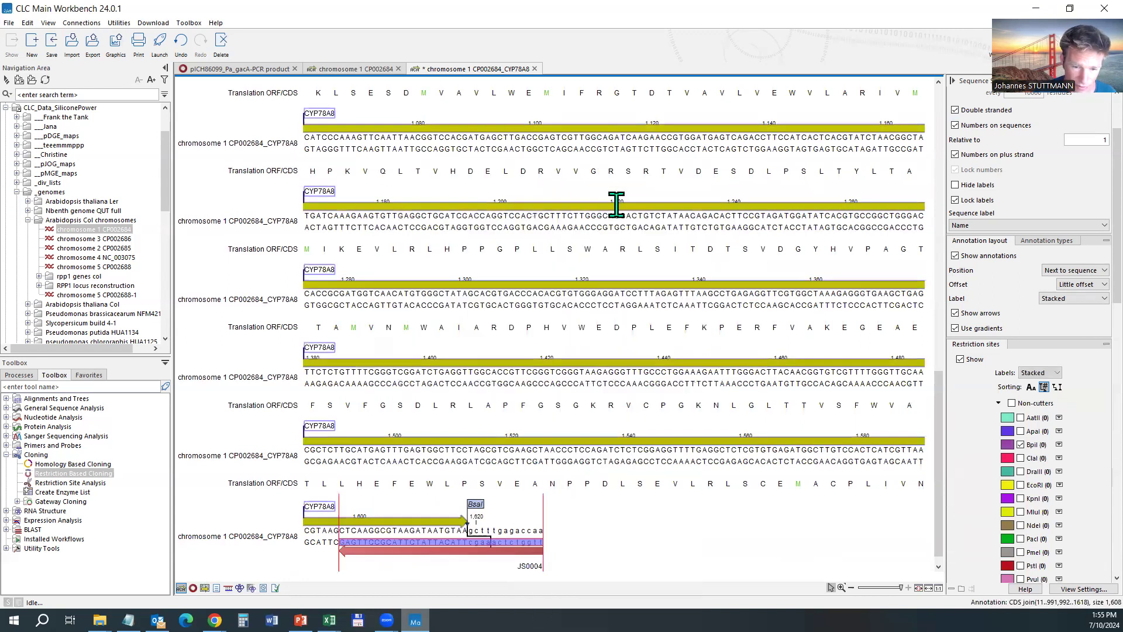
Review the annotation type, region and strand settings for the JS0004 primer region, and cancel without adding another annotation
scroll(512, 208, up, 5)
scroll(476, 366, down, 5)
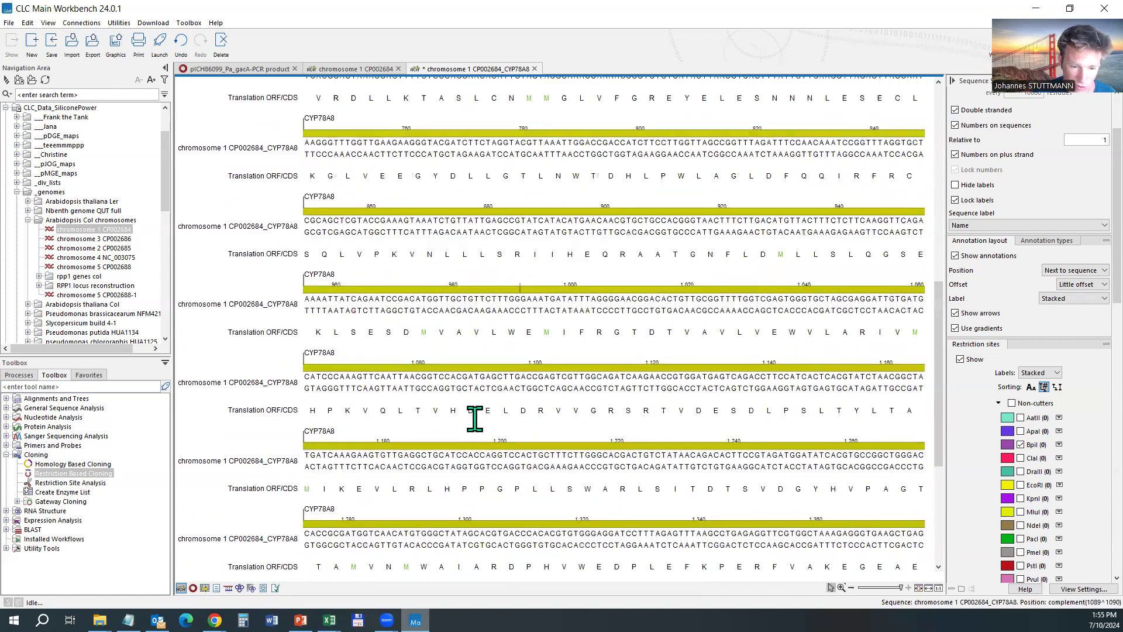
drag(521, 529, 580, 529)
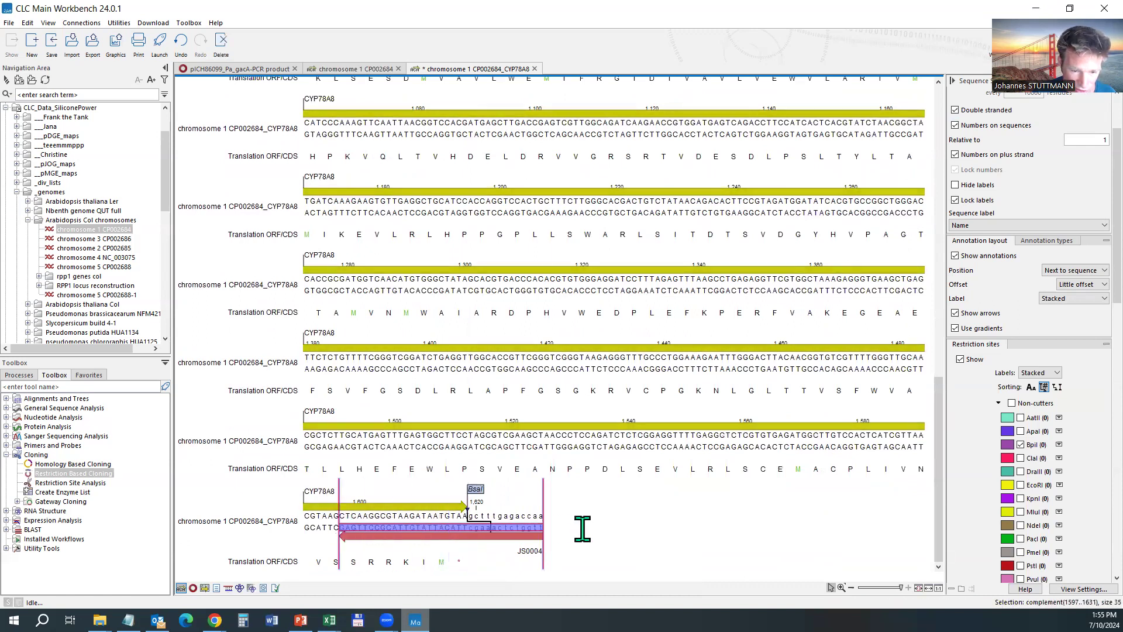
right_click(509, 527)
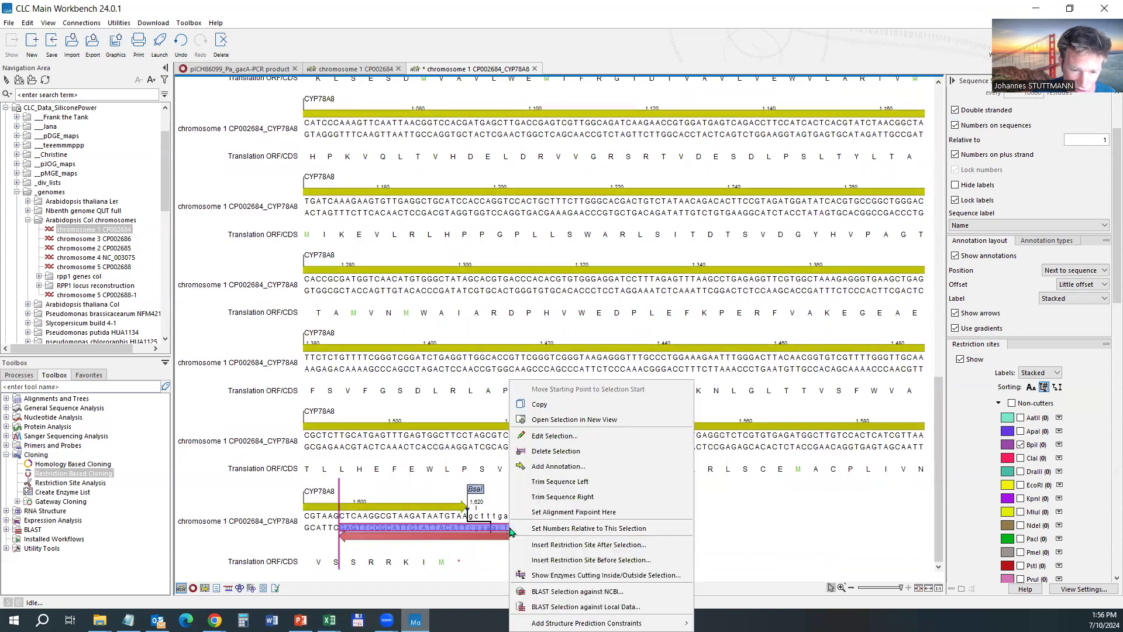
click(561, 468)
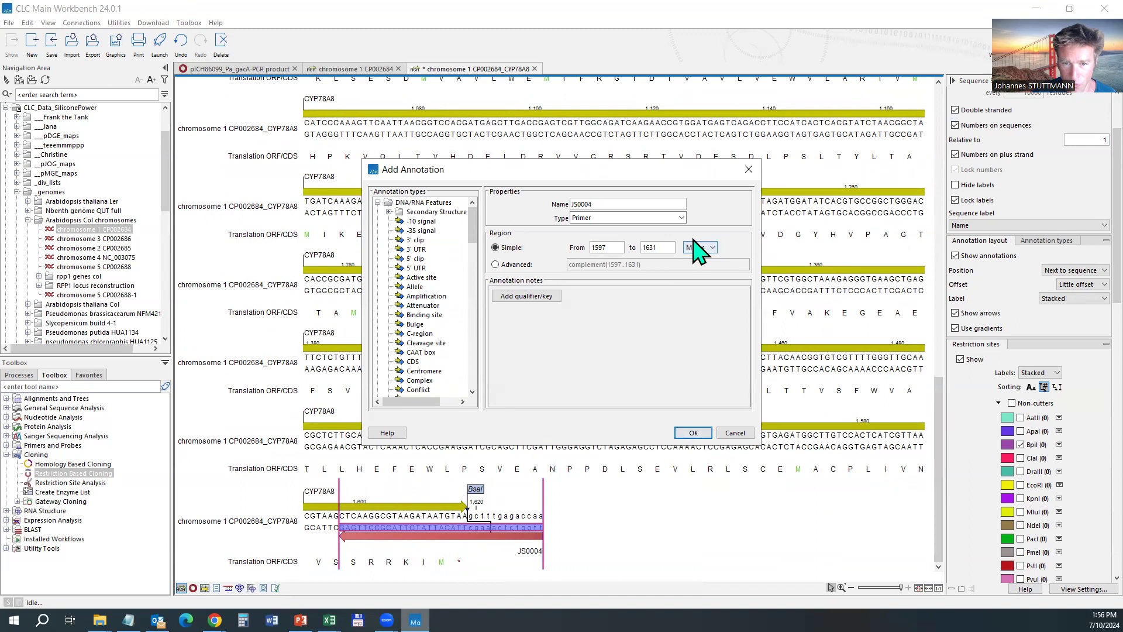
click(740, 434)
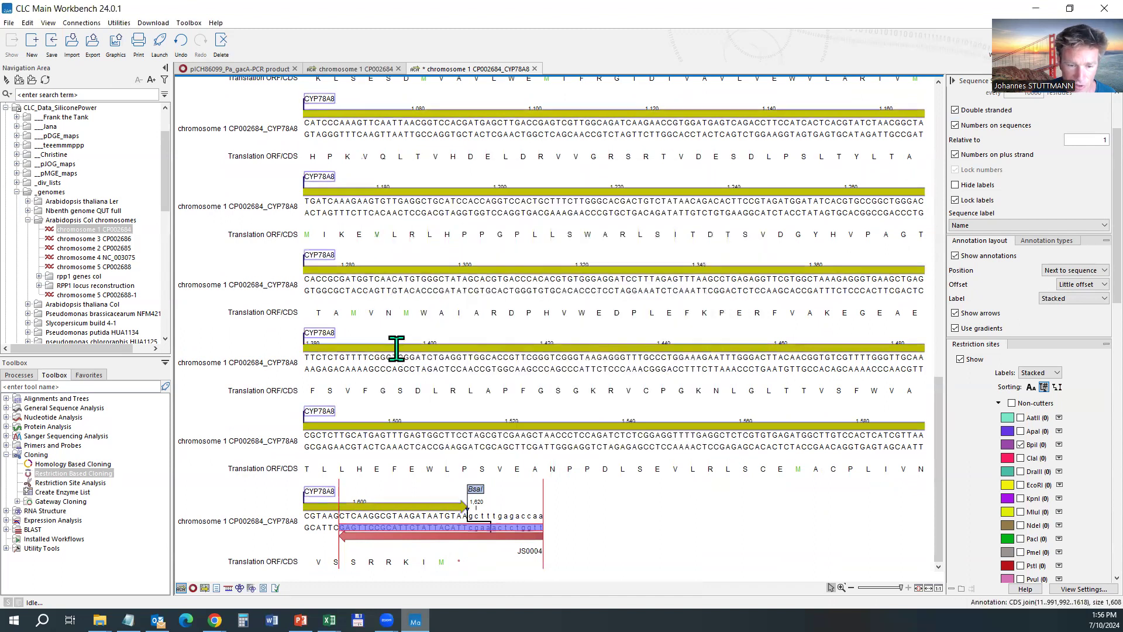
Annotate plus-strand bases 1 to 30 at the 5' end of the CYP78A8 sequence as a primer named JS0003
scroll(398, 350, up, 4)
scroll(395, 354, up, 6)
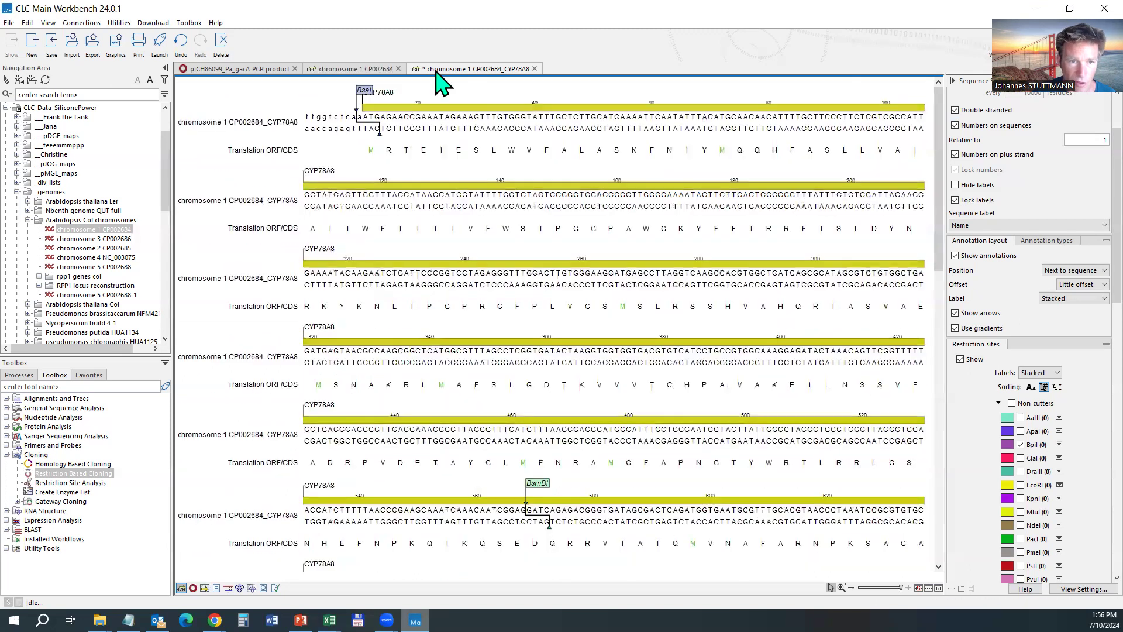
drag(364, 117, 478, 113)
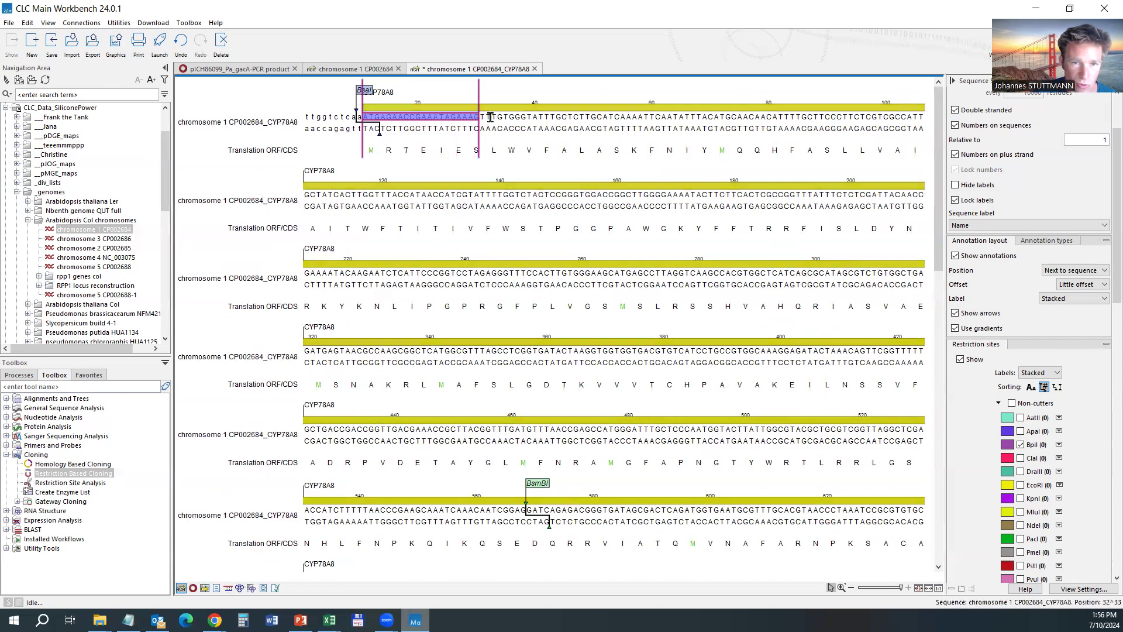
drag(478, 113, 283, 120)
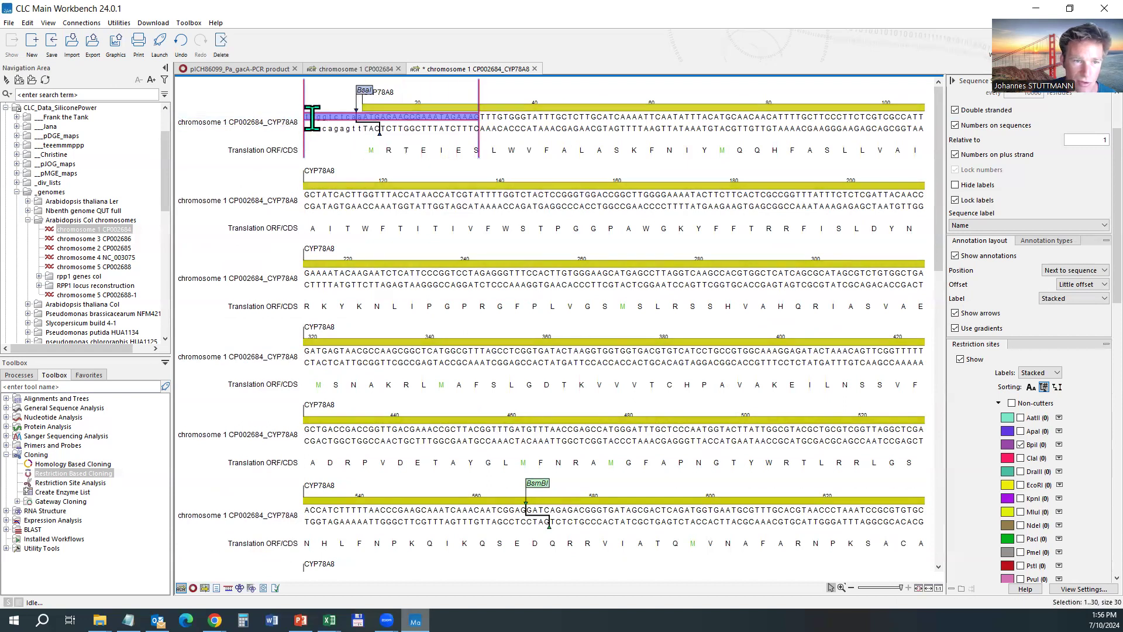
right_click(331, 119)
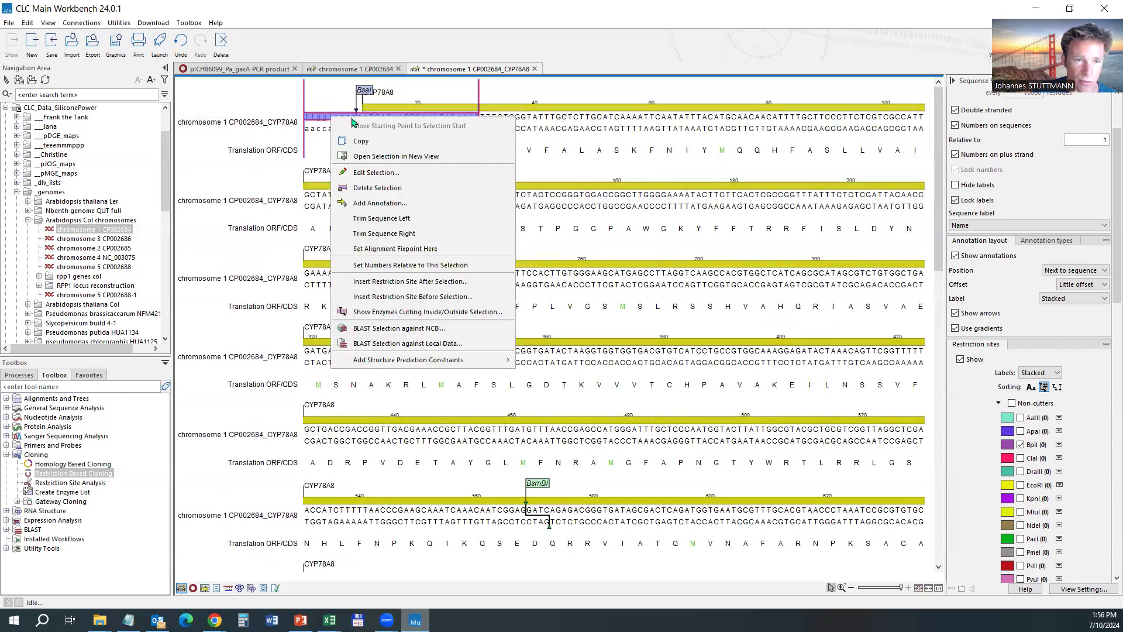
click(380, 202)
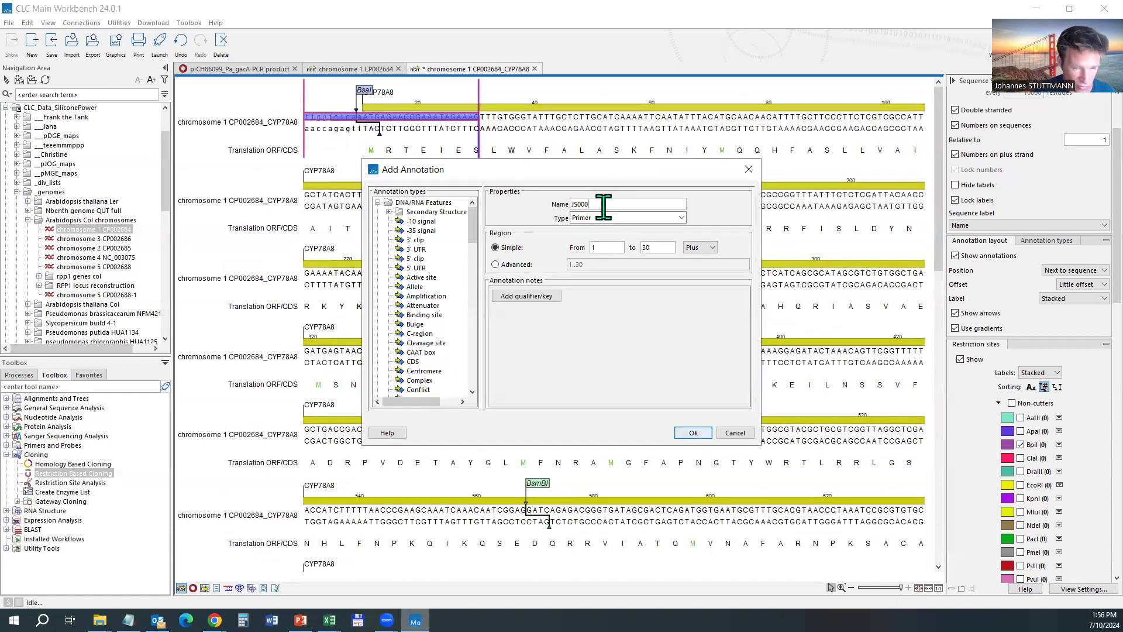
key(Return)
scroll(358, 181, up, 1)
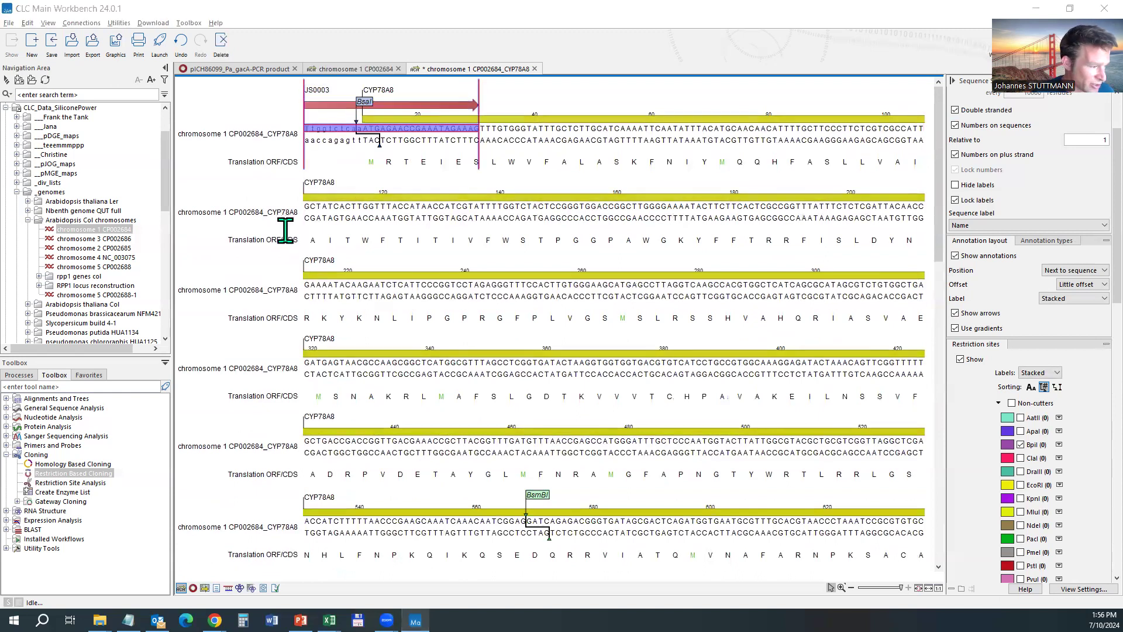
Switch to Excel and paste the JS0003 primer sequence into its row of the primer list
key(alt+Tab)
click(222, 185)
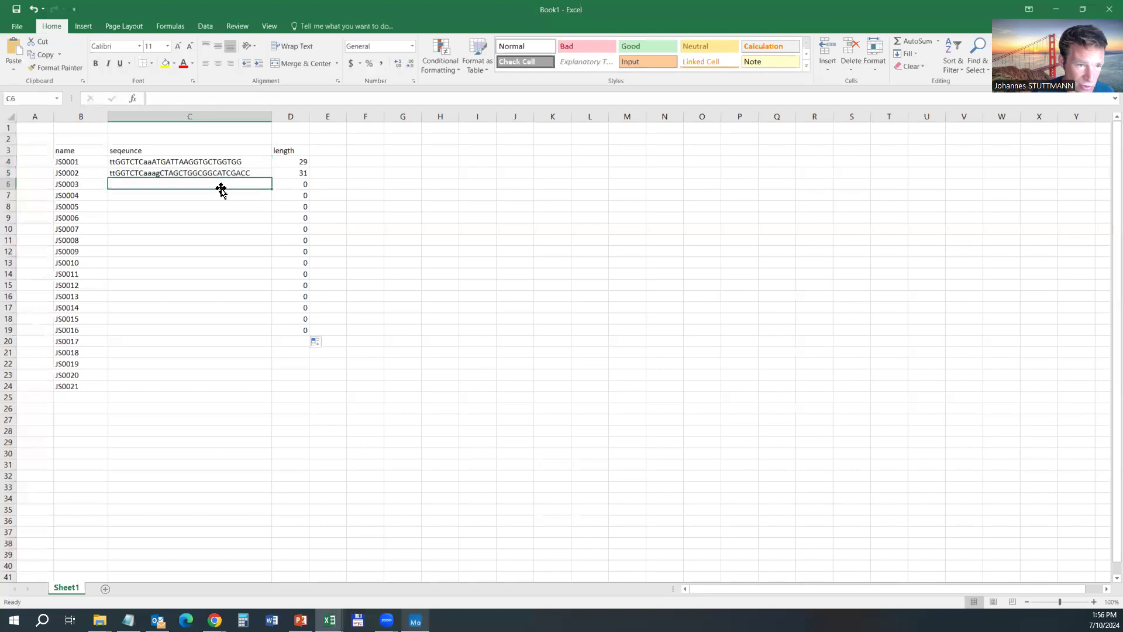
key(ctrl+v)
Copy the JS0004 primer sequence from CLC Main Workbench and paste it into the JS0004 row of the Excel primer list
key(alt+Tab)
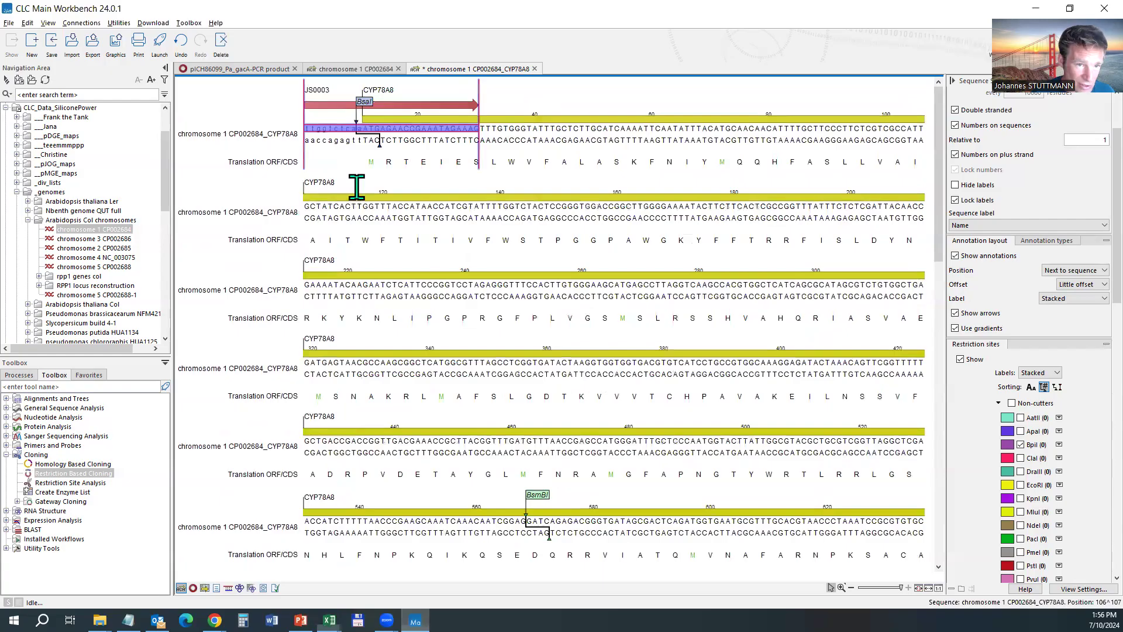
scroll(507, 402, down, 5)
scroll(602, 509, down, 5)
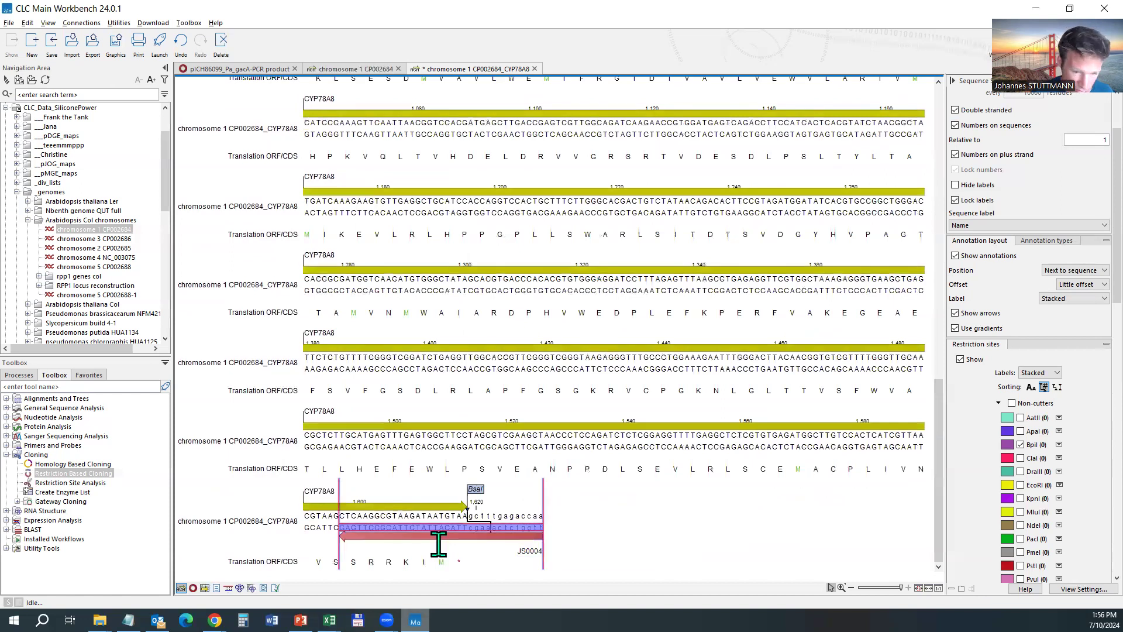
click(416, 537)
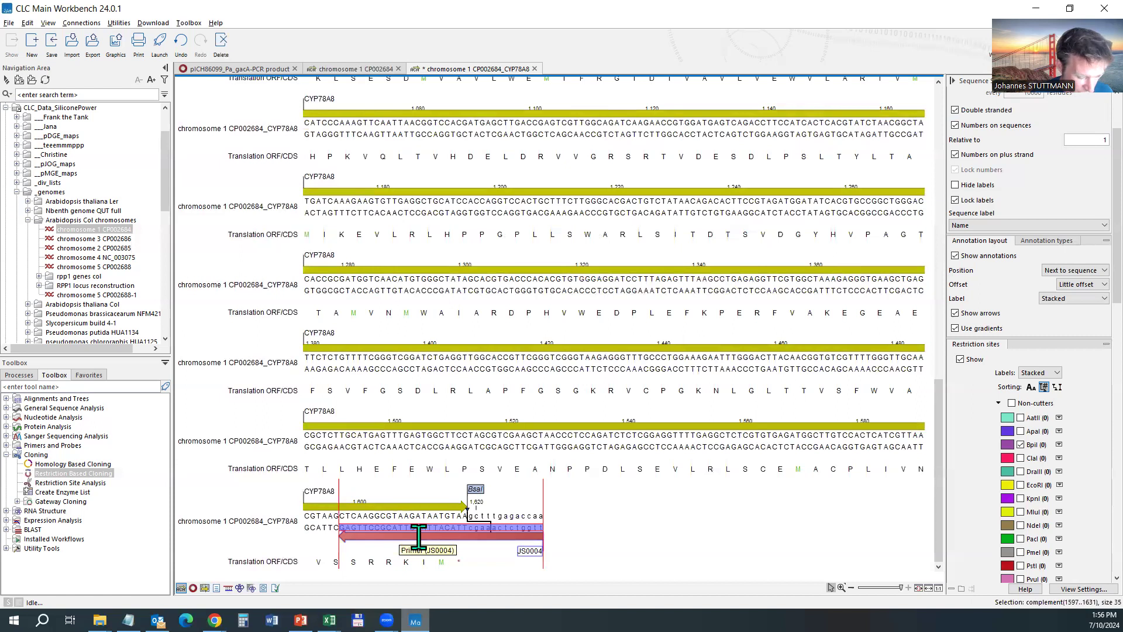
key(alt+Tab)
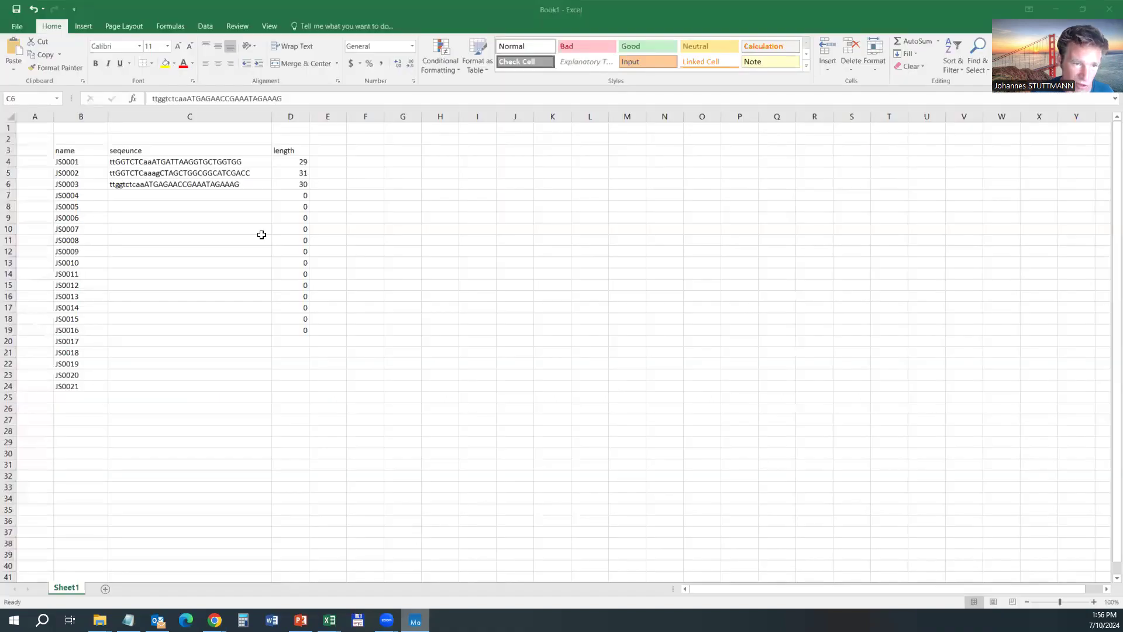
click(162, 195)
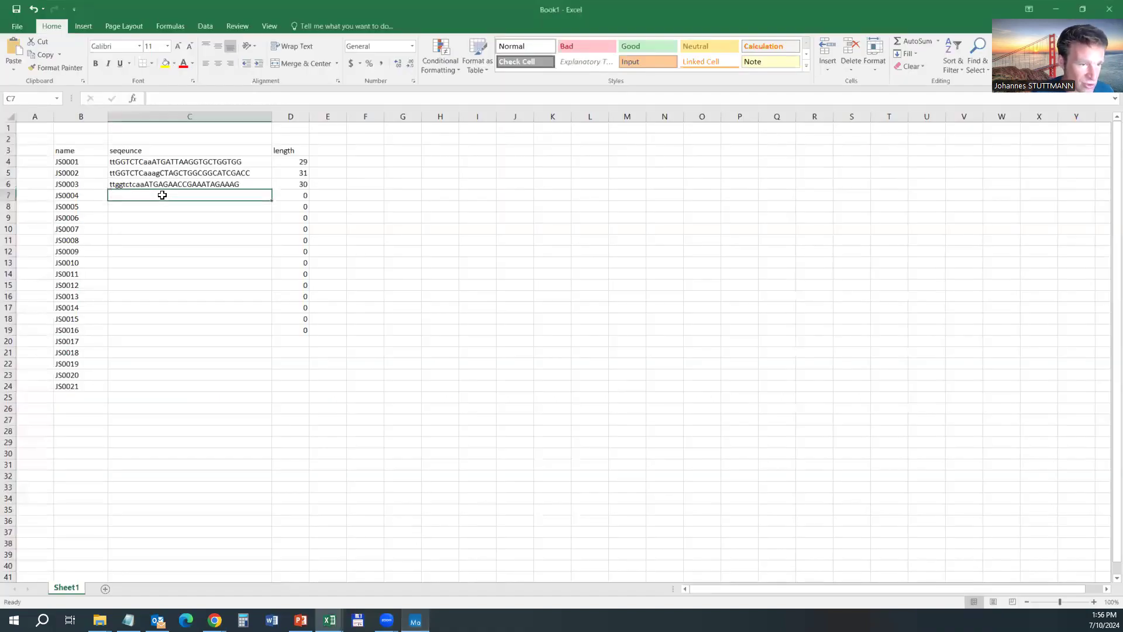
key(ctrl+v)
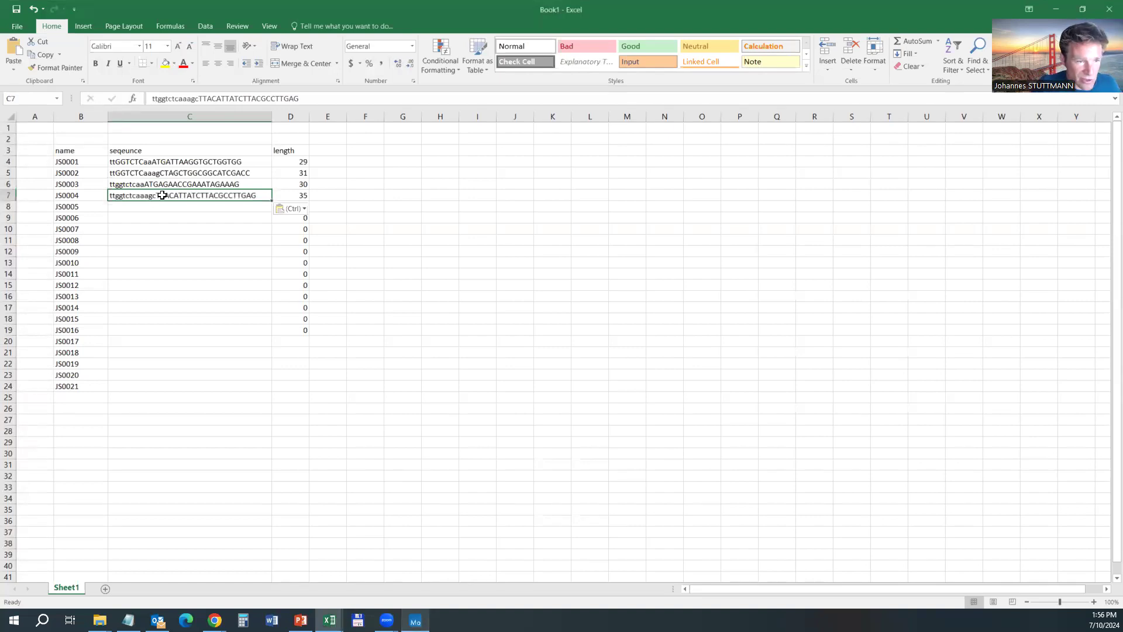
click(141, 154)
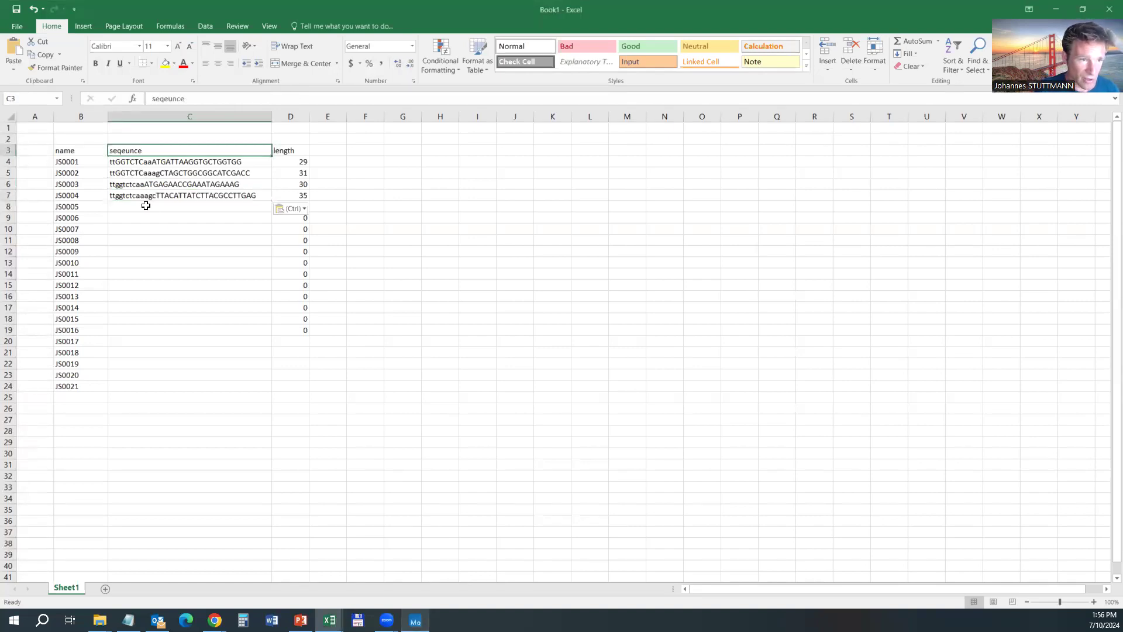
Return to CLC Main Workbench, check the name of the CYP78A8 CDS annotation in its settings, and cancel without changes
key(alt+Tab)
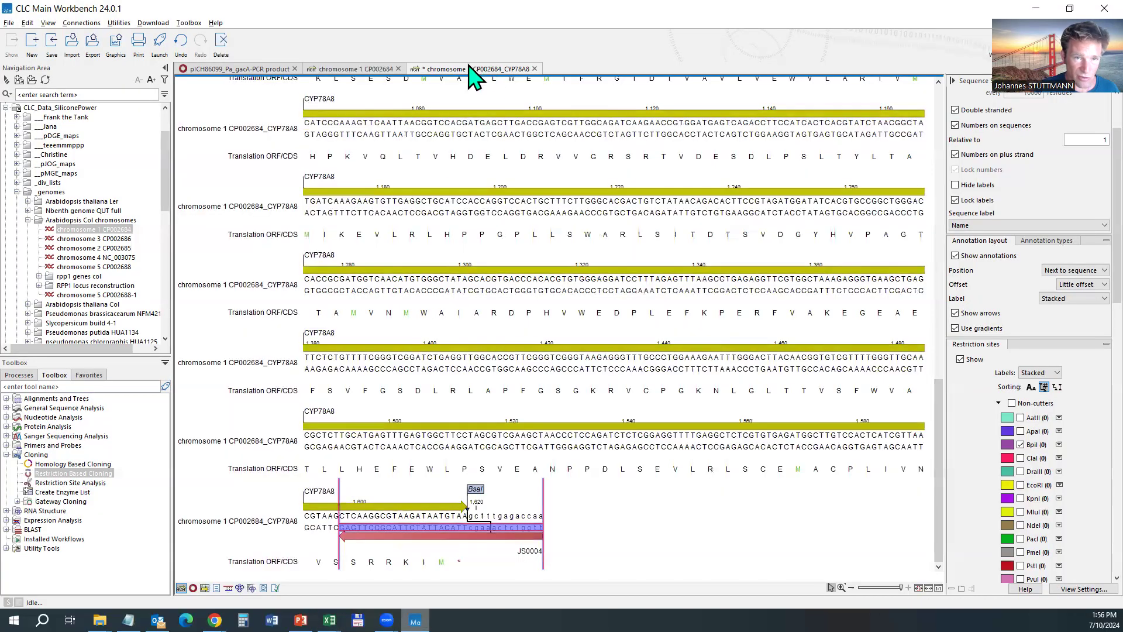
click(491, 528)
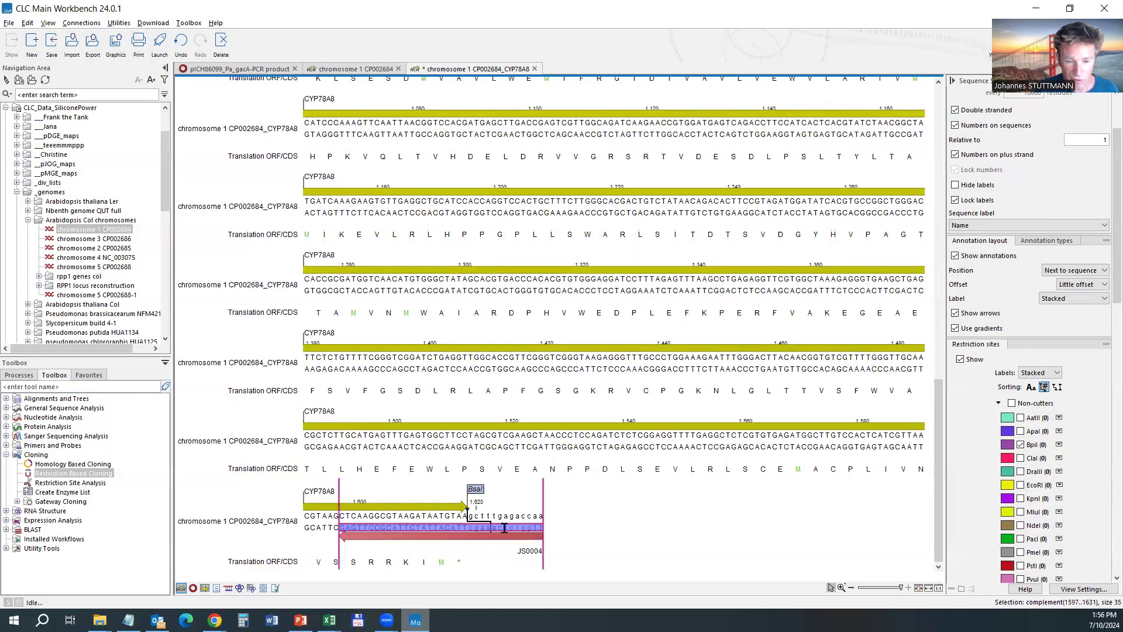
click(504, 528)
scroll(464, 421, up, 5)
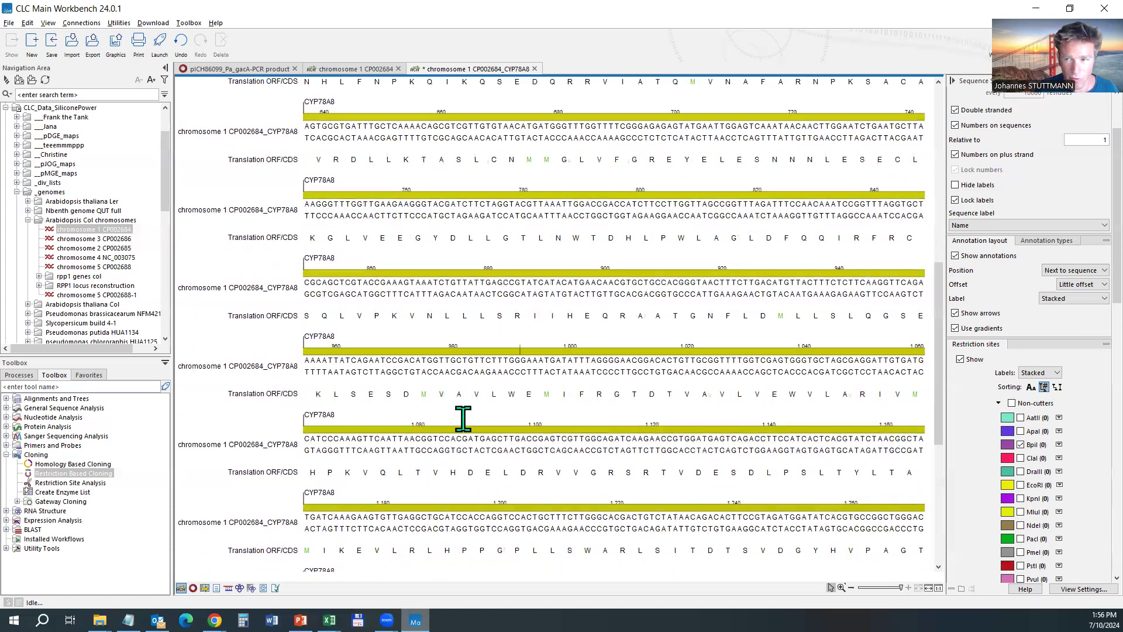
scroll(466, 215, up, 6)
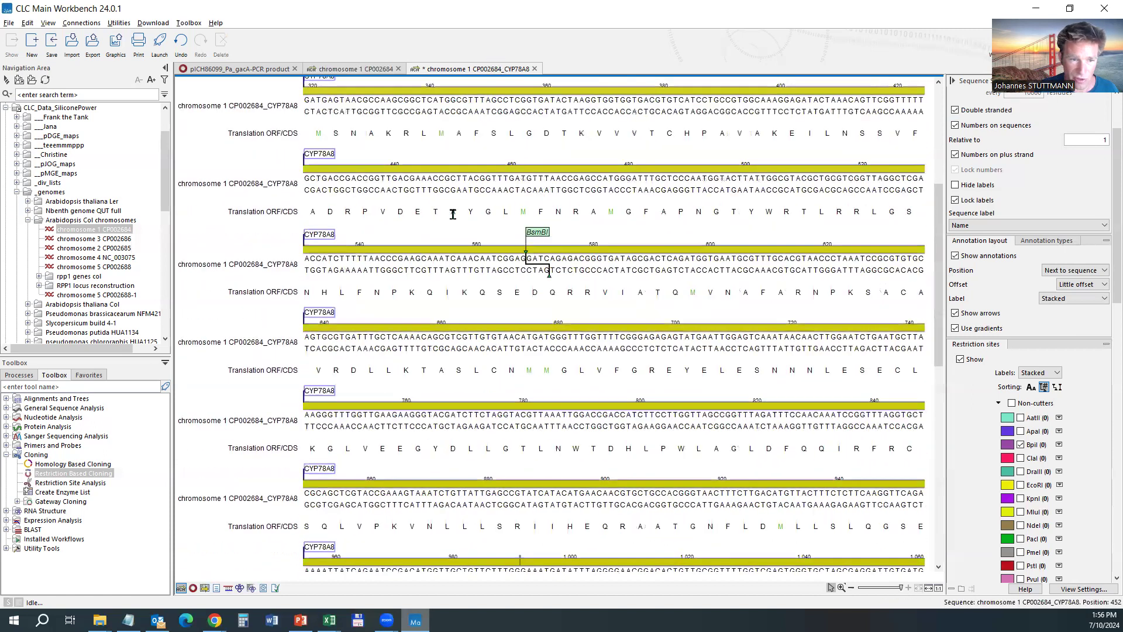
scroll(358, 207, up, 2)
right_click(319, 181)
click(351, 187)
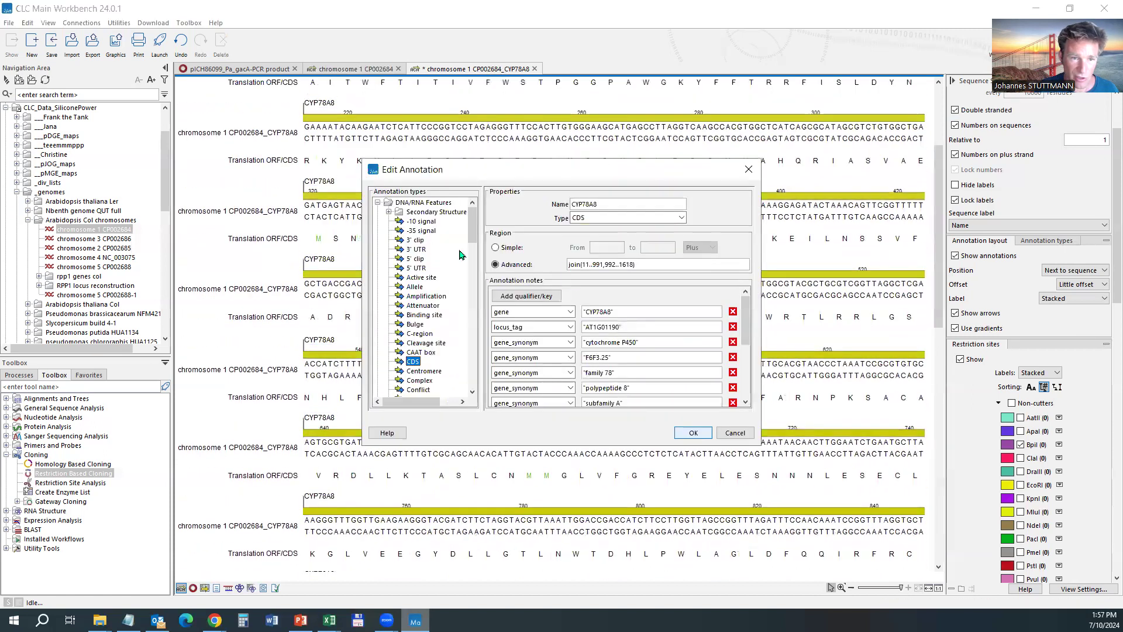
double_click(615, 205)
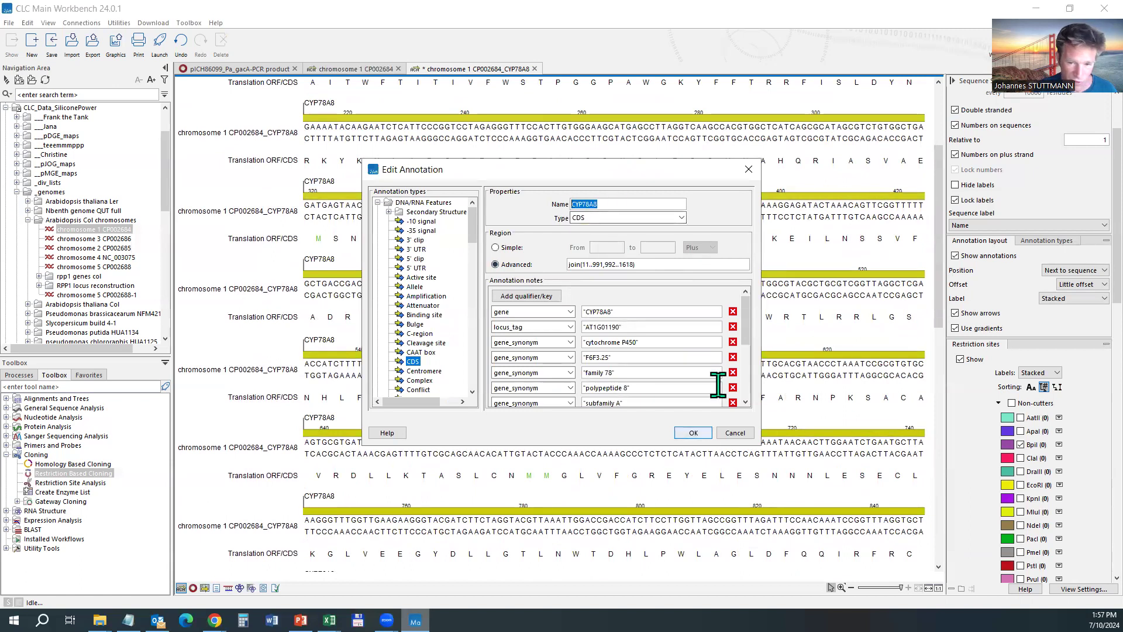
click(736, 434)
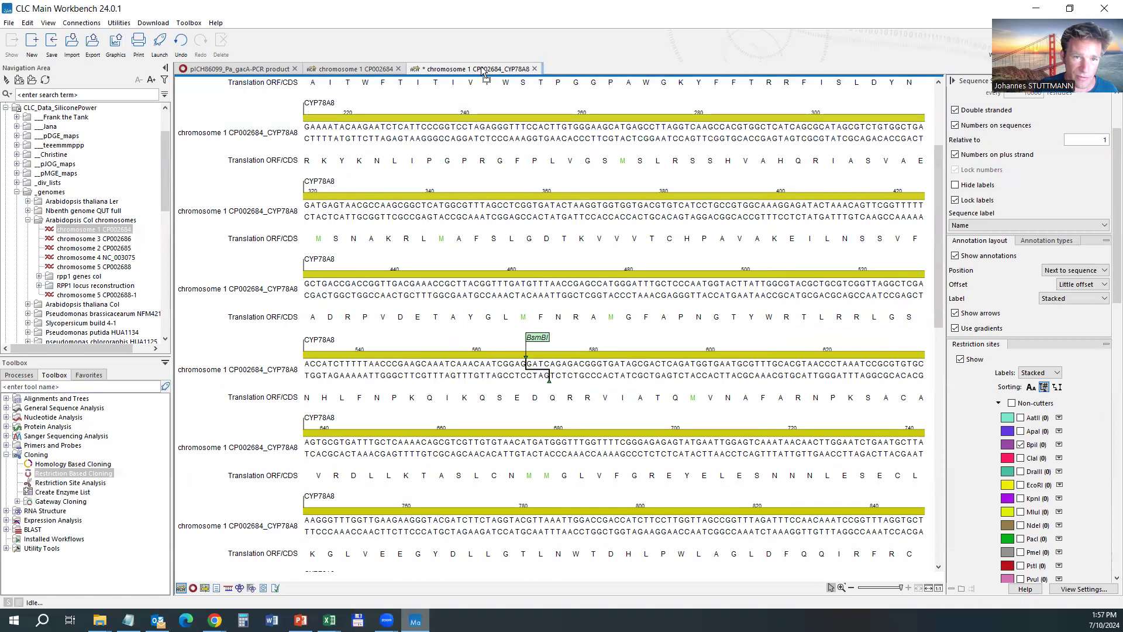
Save the annotated CYP78A8 sequence in the Demo_temp folder
scroll(100, 213, up, 2)
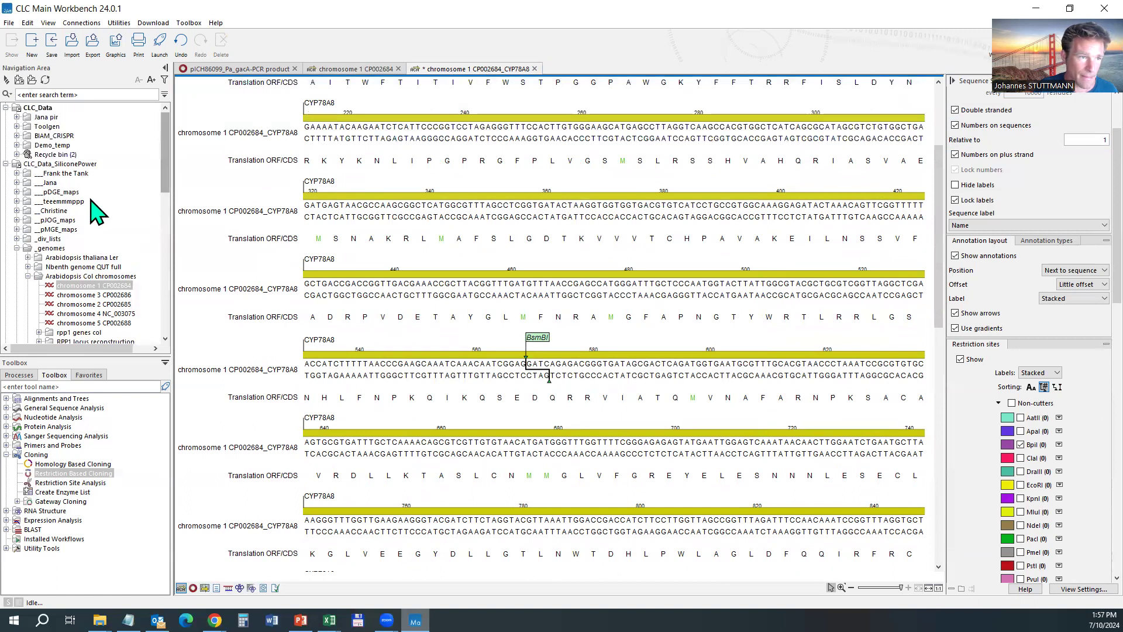
double_click(51, 145)
drag(484, 100, 54, 150)
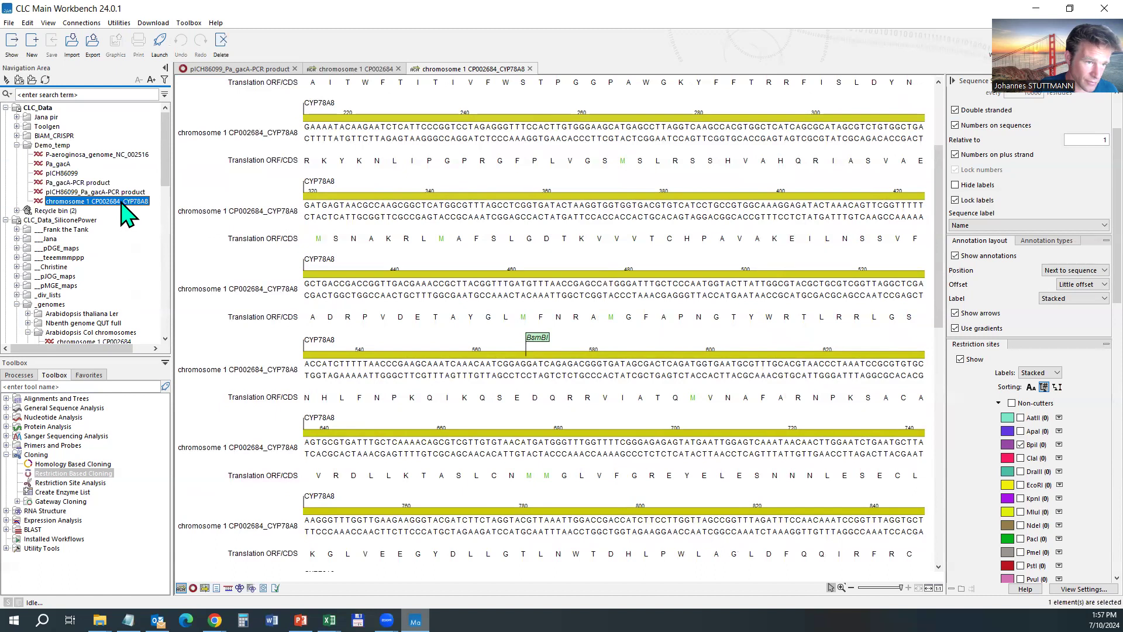
Rename the saved CYP78A8 sequence as AtCYP78A8_cDNA_PCR
click(125, 201)
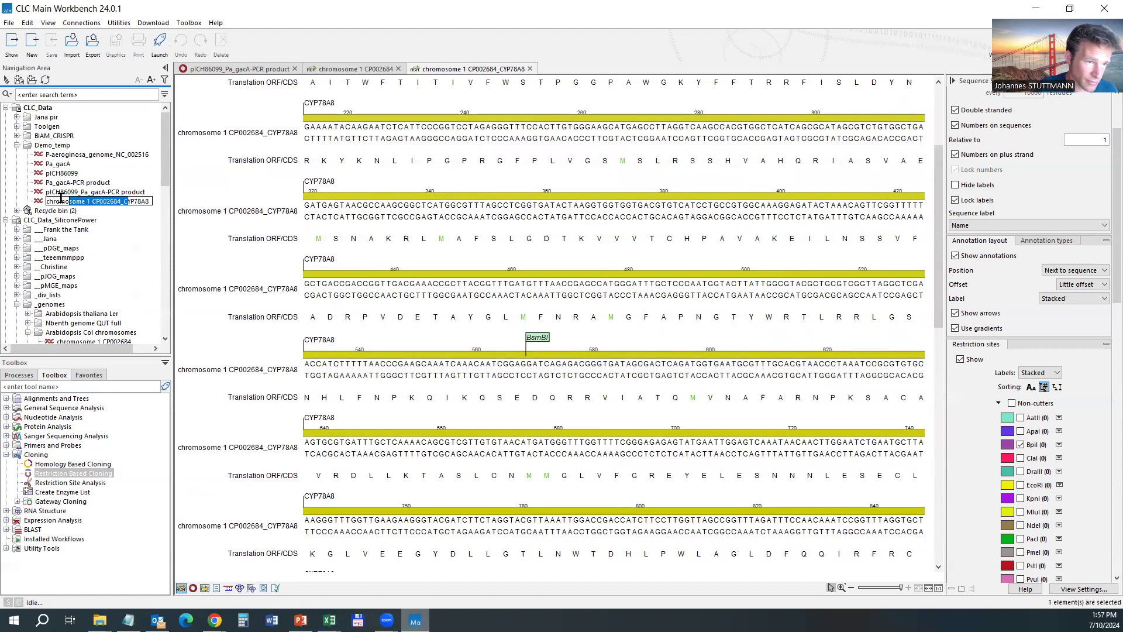
text(At)
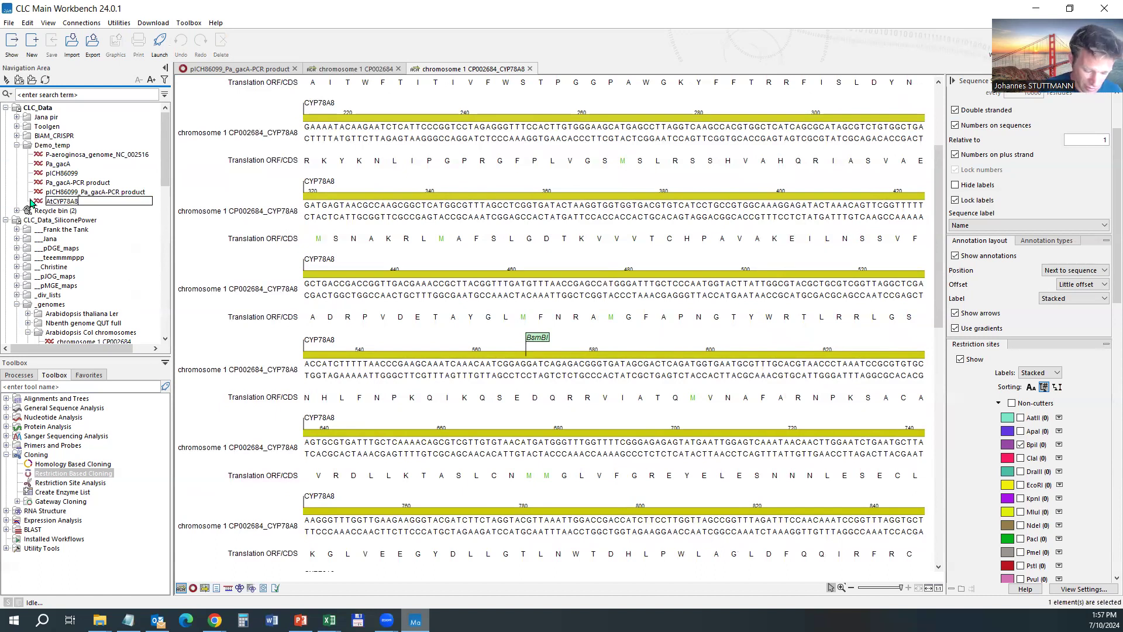
text(_cD)
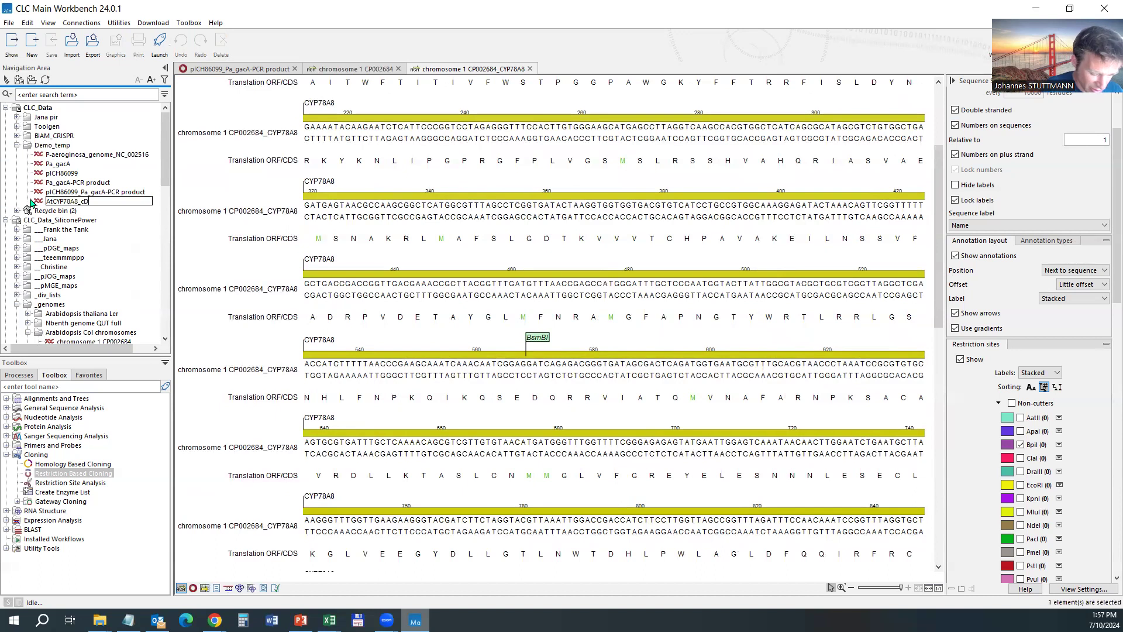
text(NA_PCR)
key(Return)
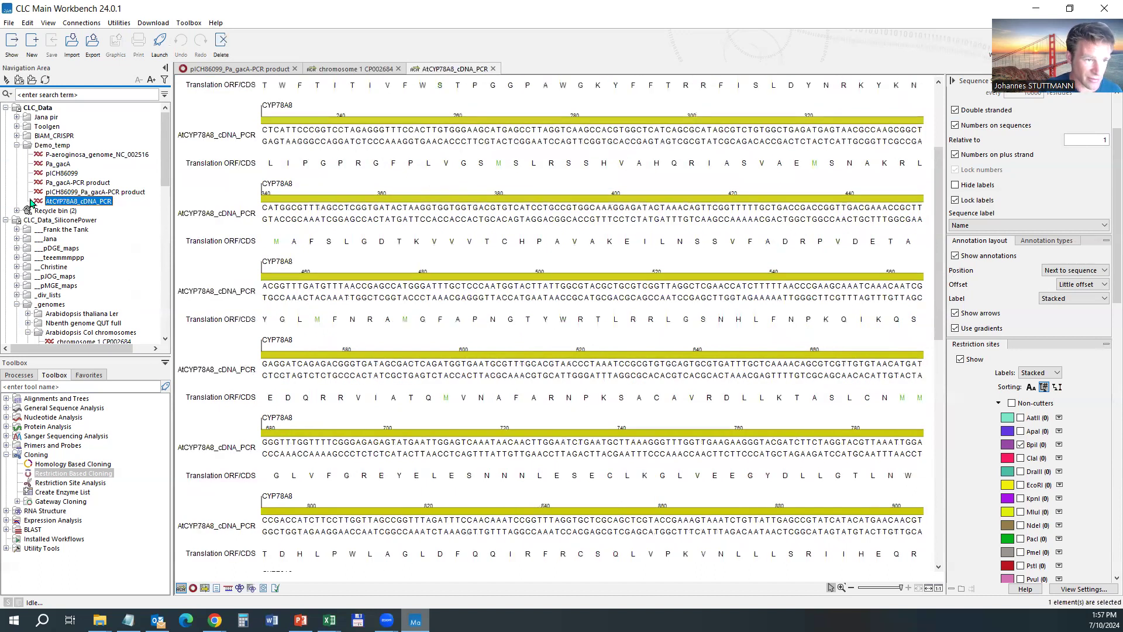
Look through the AtCYP78A8_cDNA_PCR sequence, and close it along with the chromosome 1 CP002684 view
scroll(376, 276, down, 5)
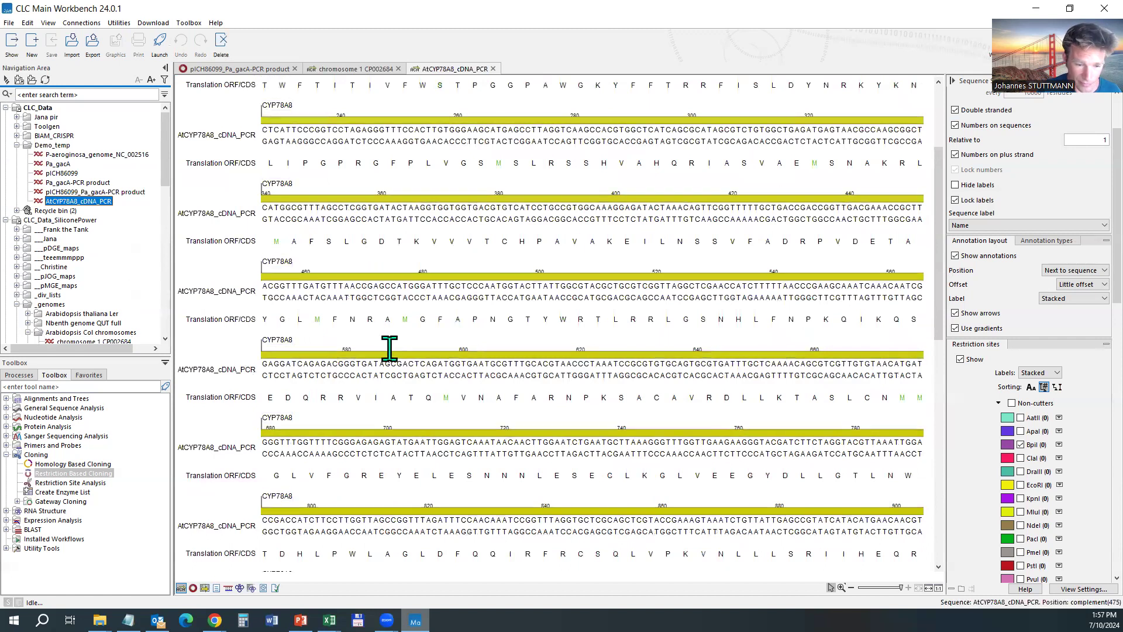
scroll(420, 358, down, 2)
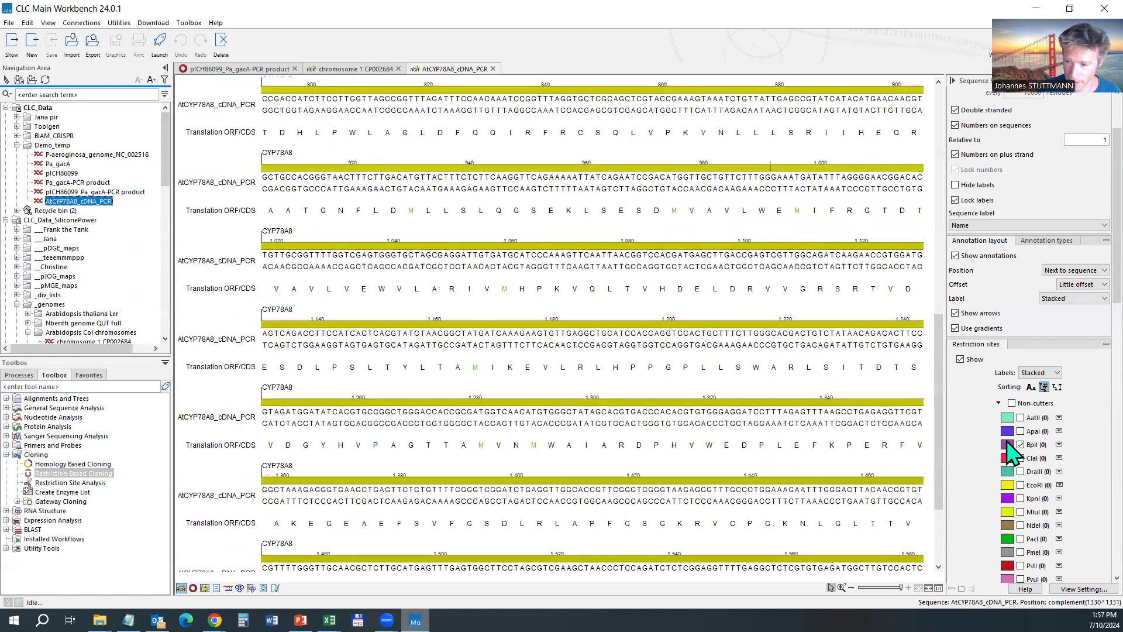
scroll(531, 338, down, 3)
scroll(531, 338, up, 10)
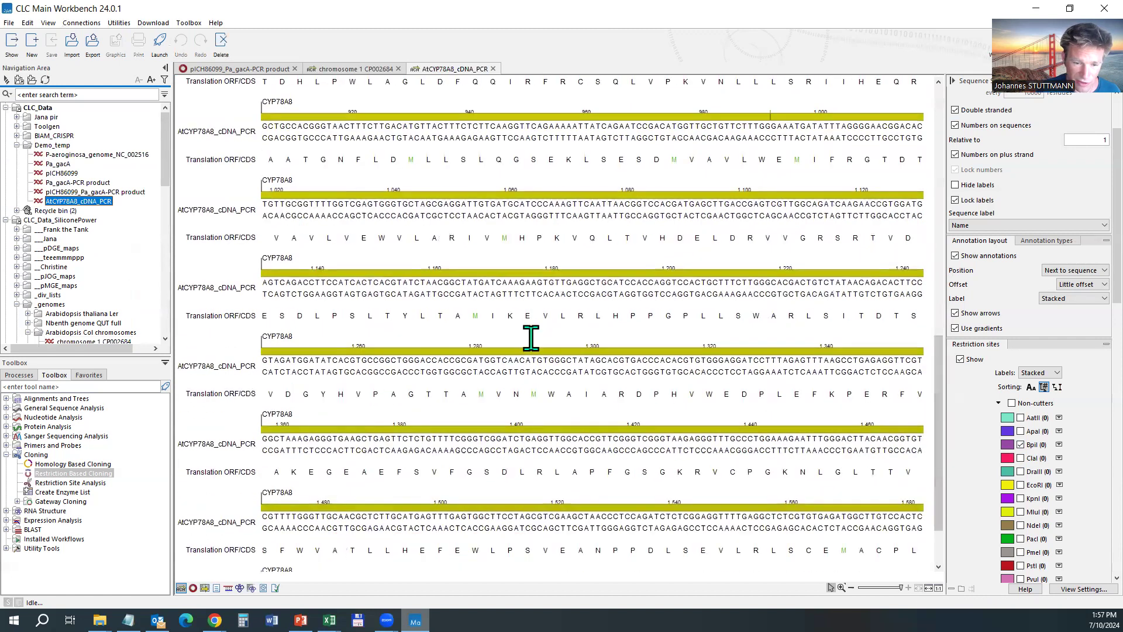
scroll(445, 129, up, 2)
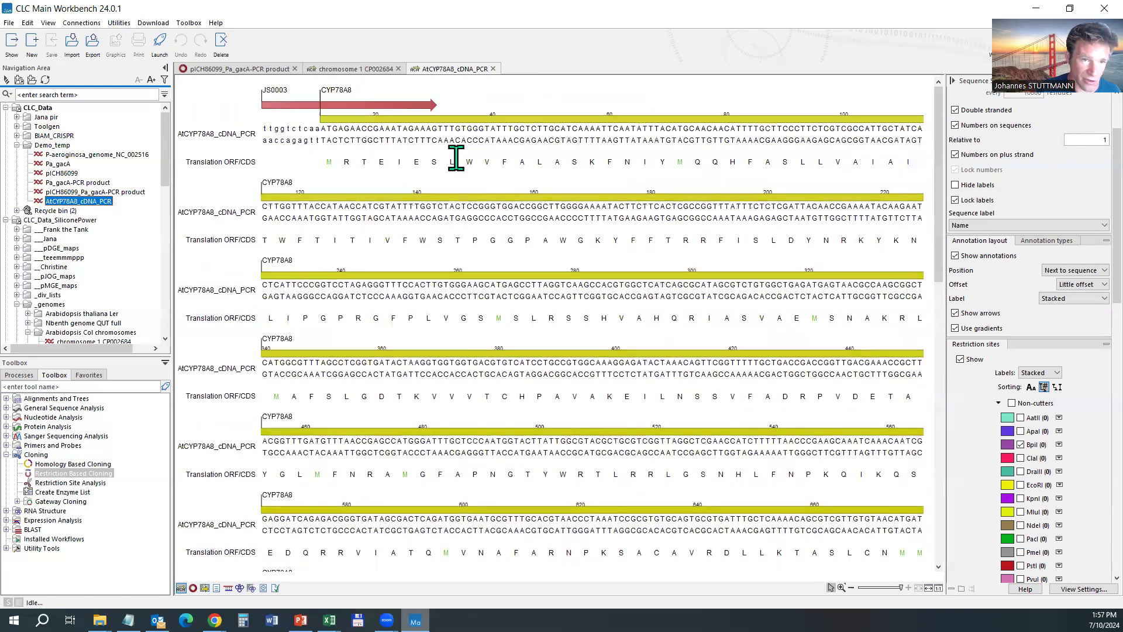
click(494, 68)
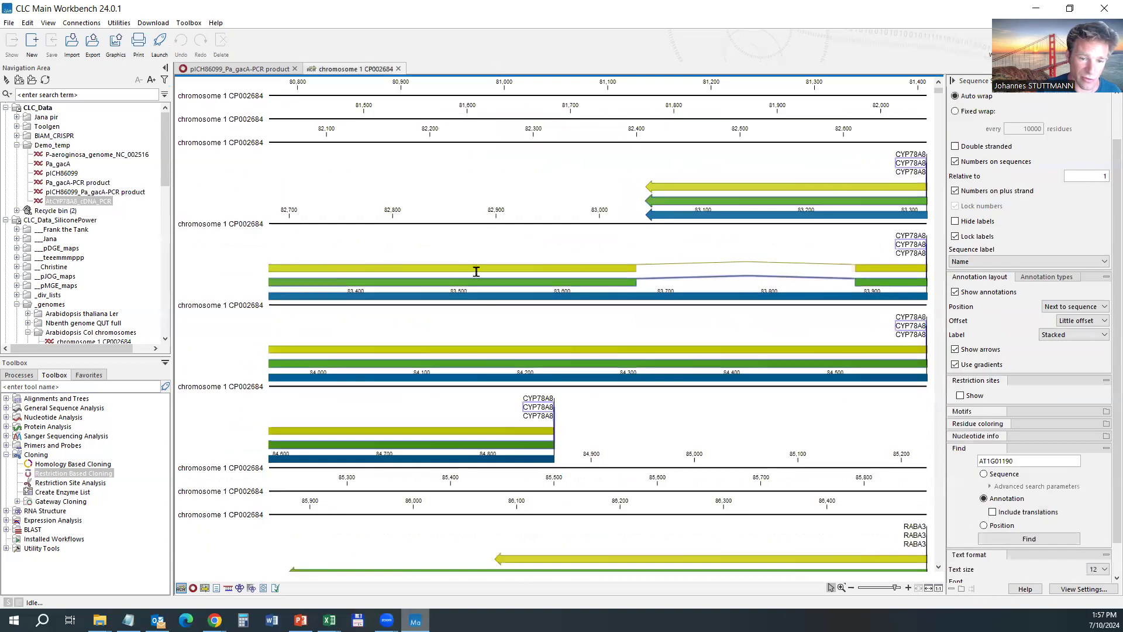
click(398, 69)
Select the AtCYP78A8_cDNA_PCR sequence in the Demo_temp folder
click(57, 183)
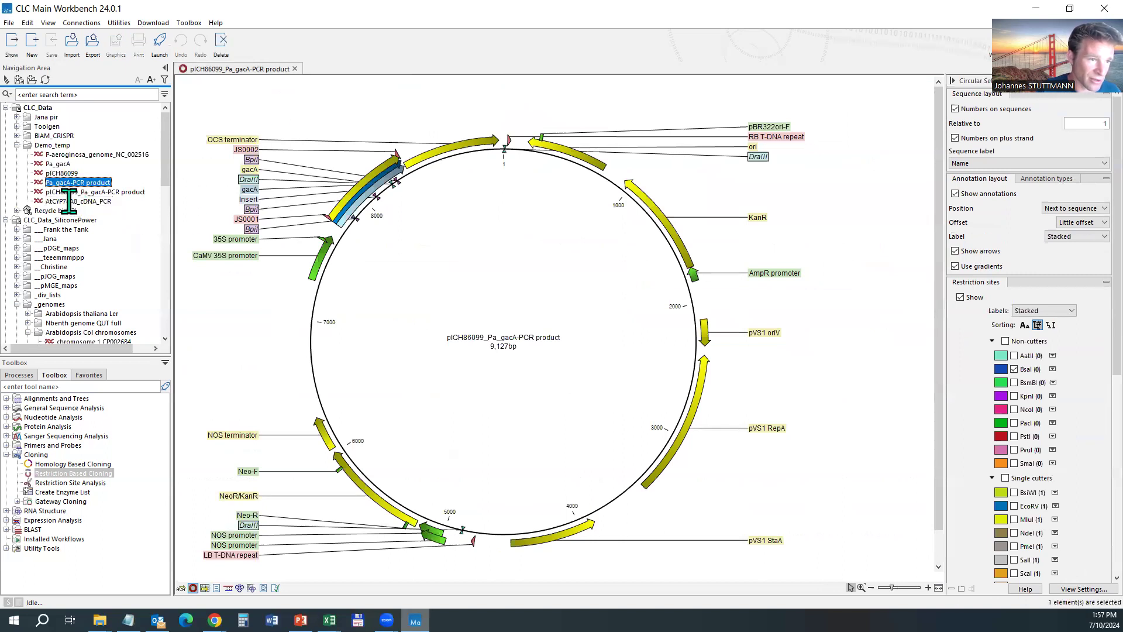
shift+click(69, 202)
click(79, 192)
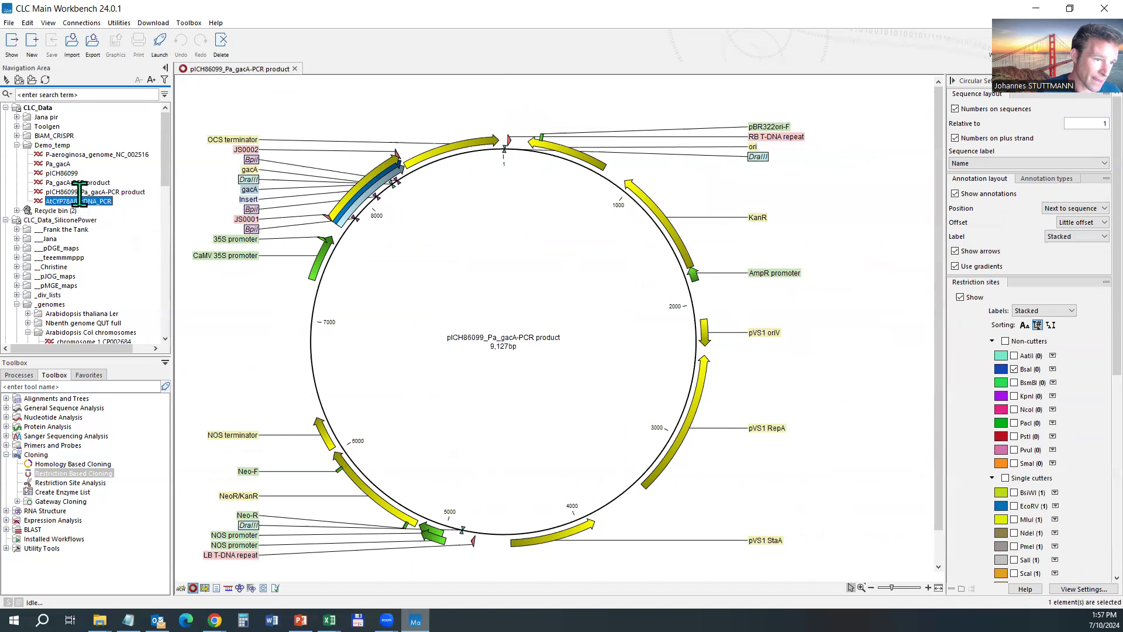
click(88, 202)
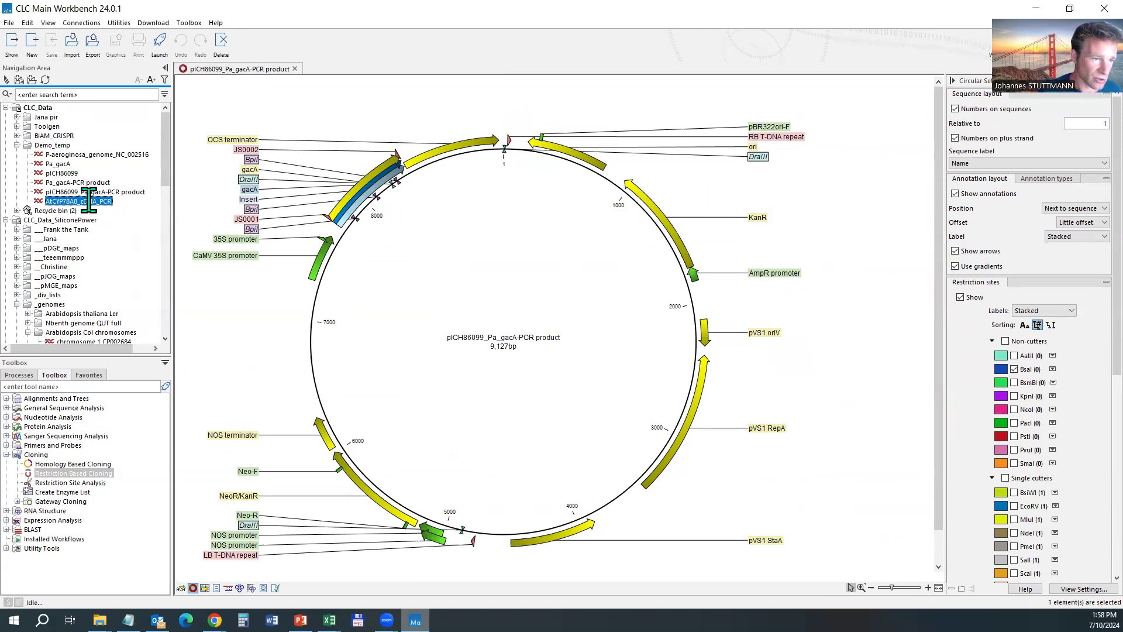
Consult the standard and inverse genetic code tables in the codon tables document in Word, and return to CLC Main Workbench
click(90, 192)
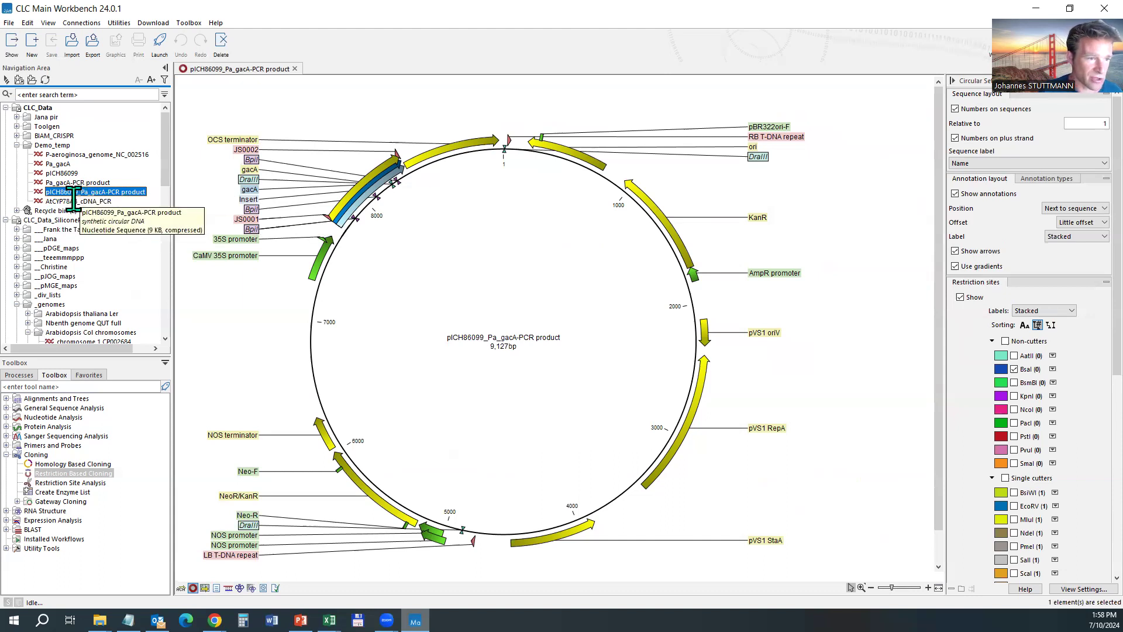
click(78, 182)
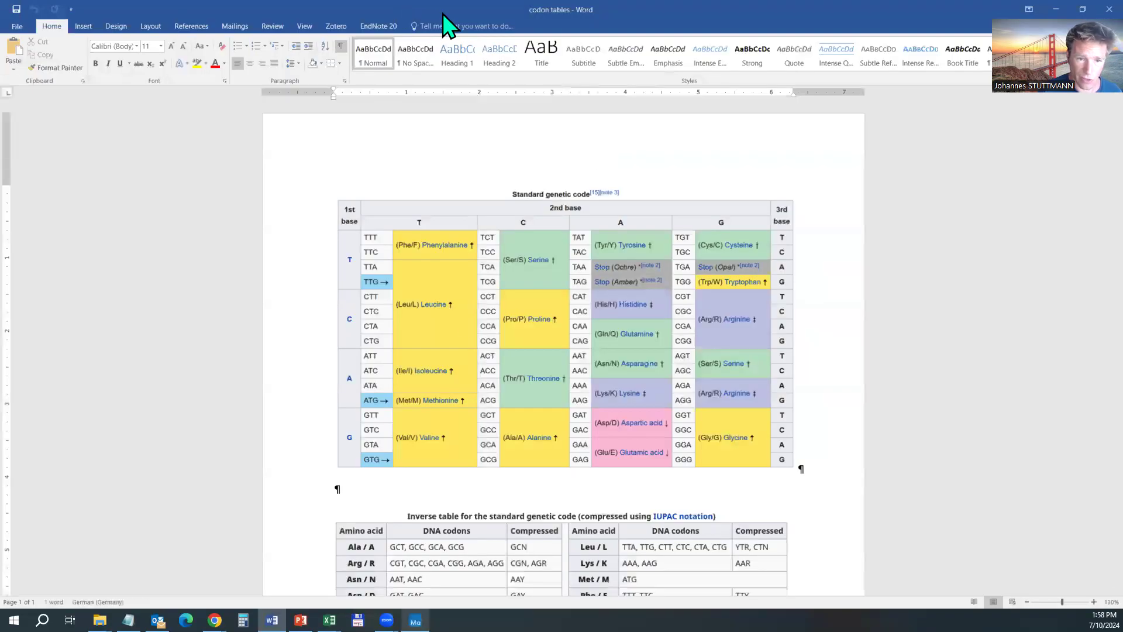
scroll(437, 362, down, 5)
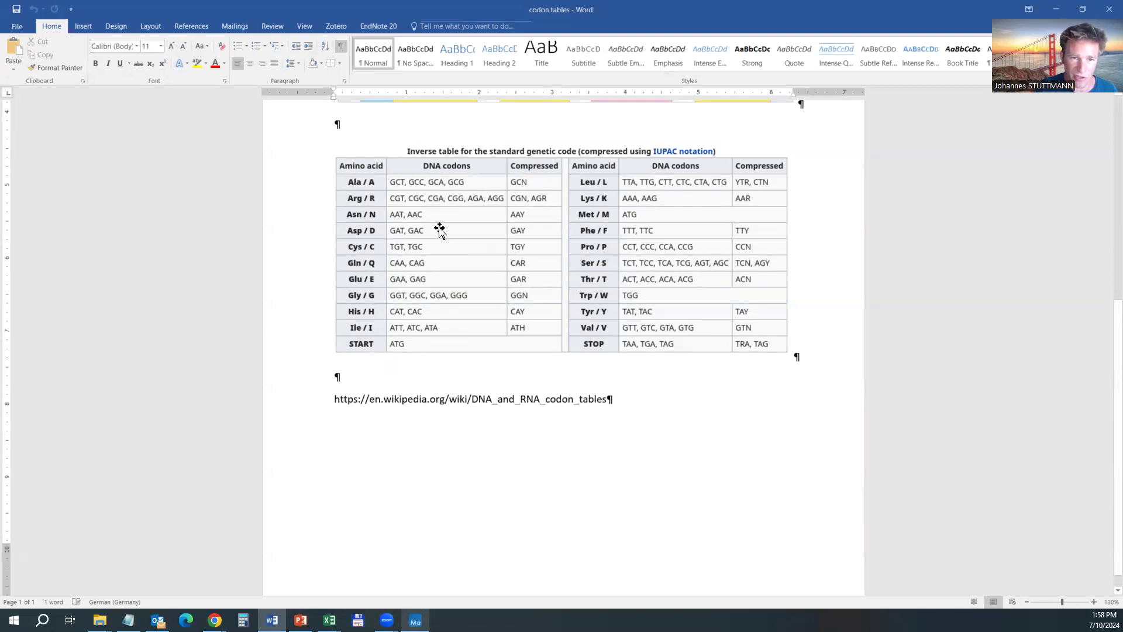
key(alt+Tab)
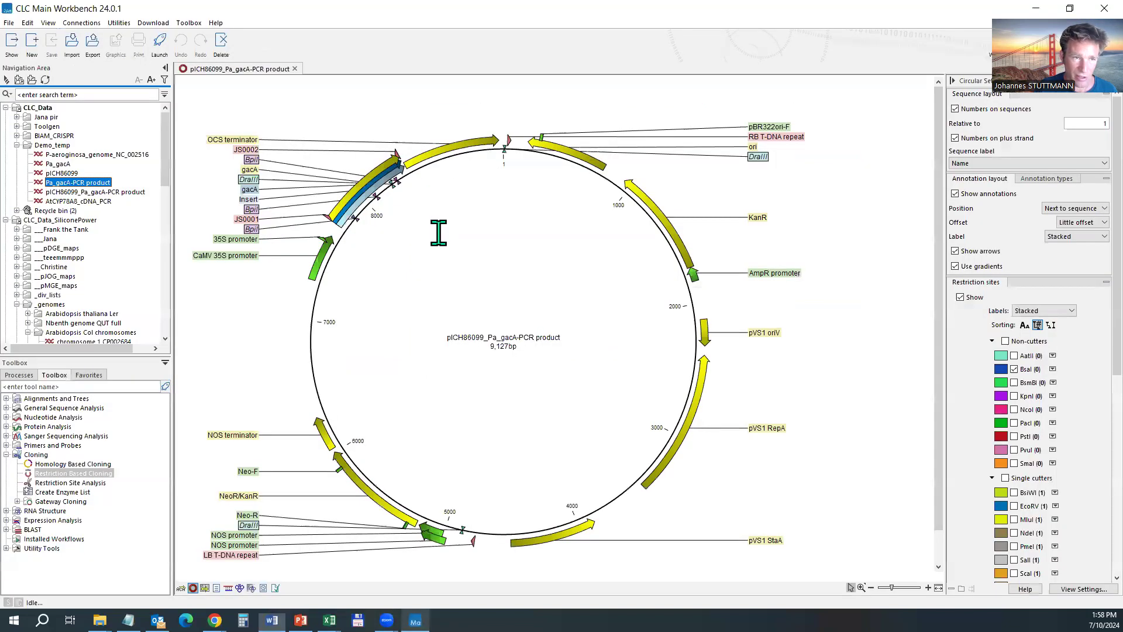
mouse_move(400, 188)
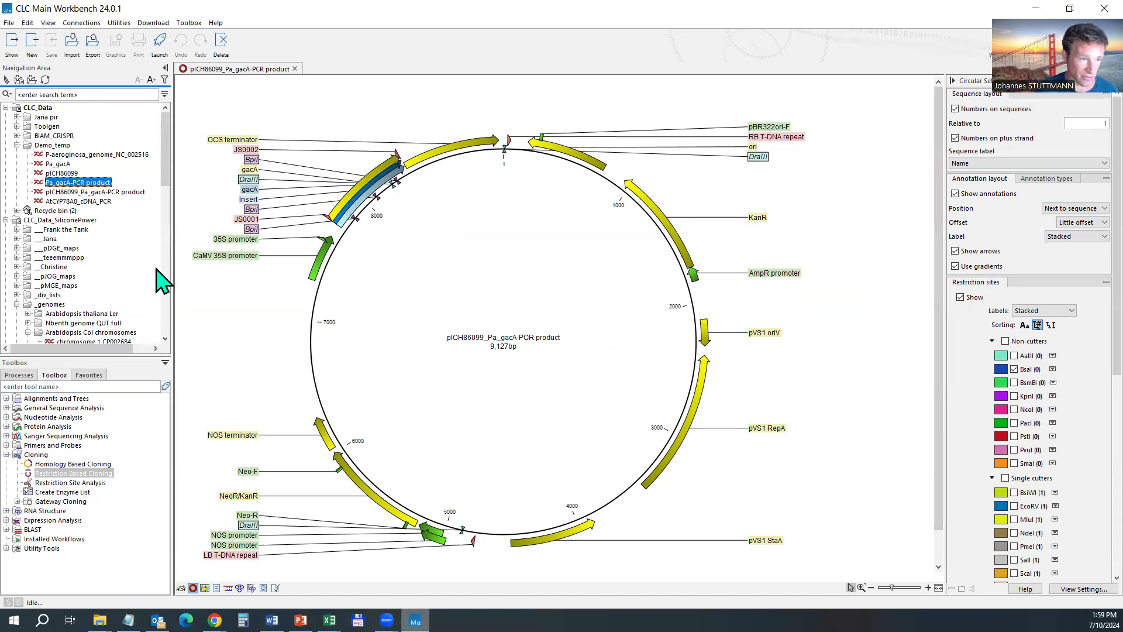
Open the Pa_gacA-PCR product sequence and show its translation in the ORF/CDS frame with the Standard table
double_click(86, 185)
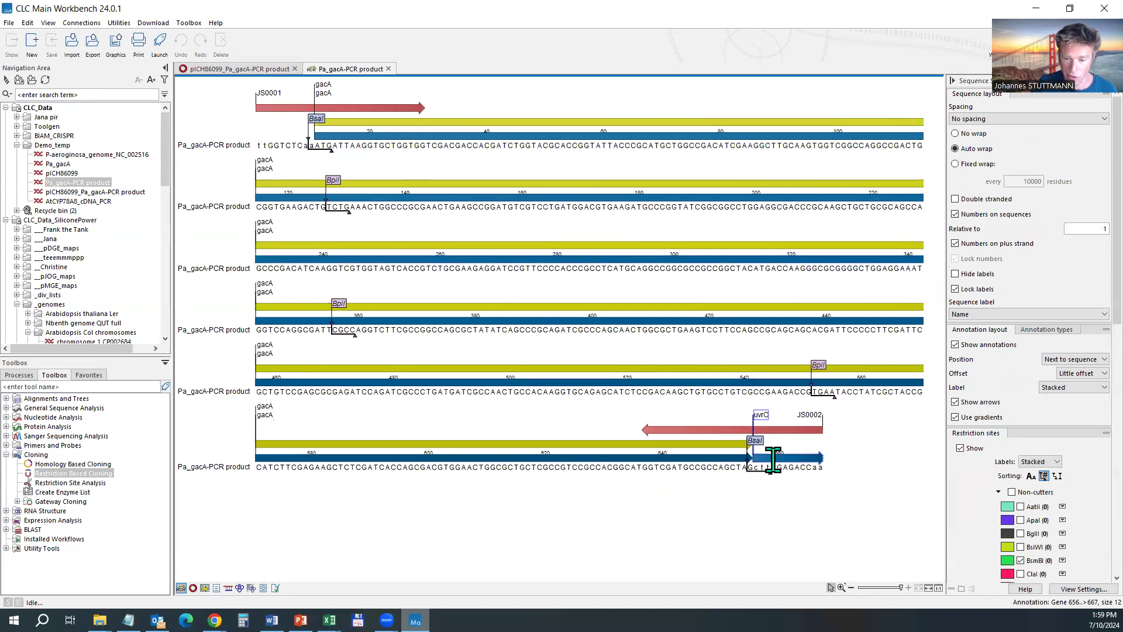
drag(737, 468, 753, 468)
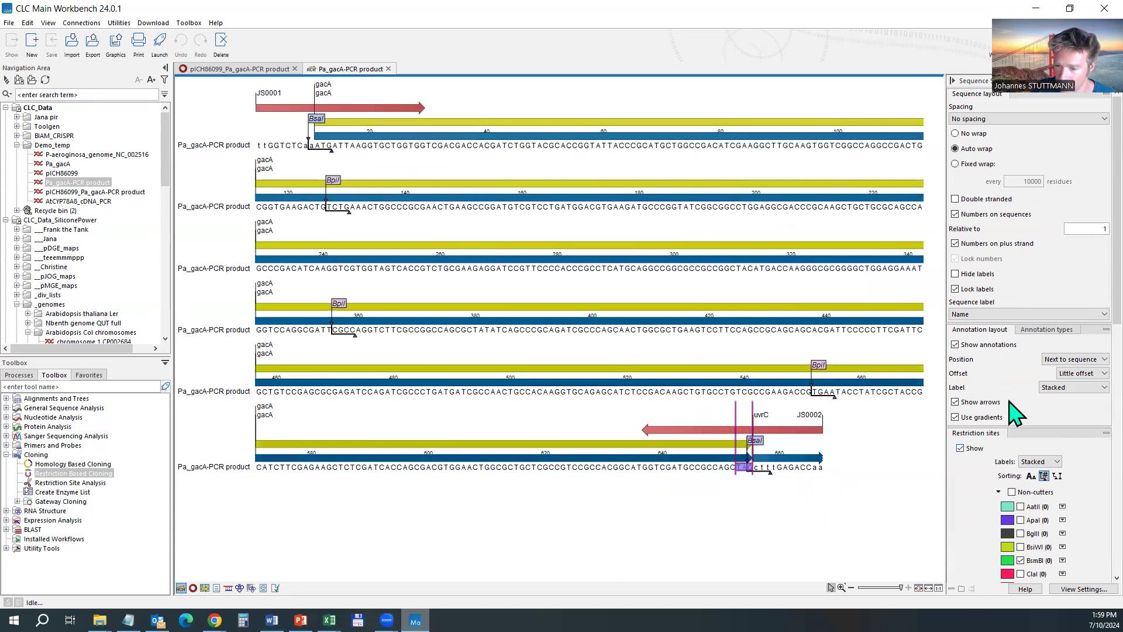
scroll(1036, 275, down, 3)
scroll(1038, 293, down, 7)
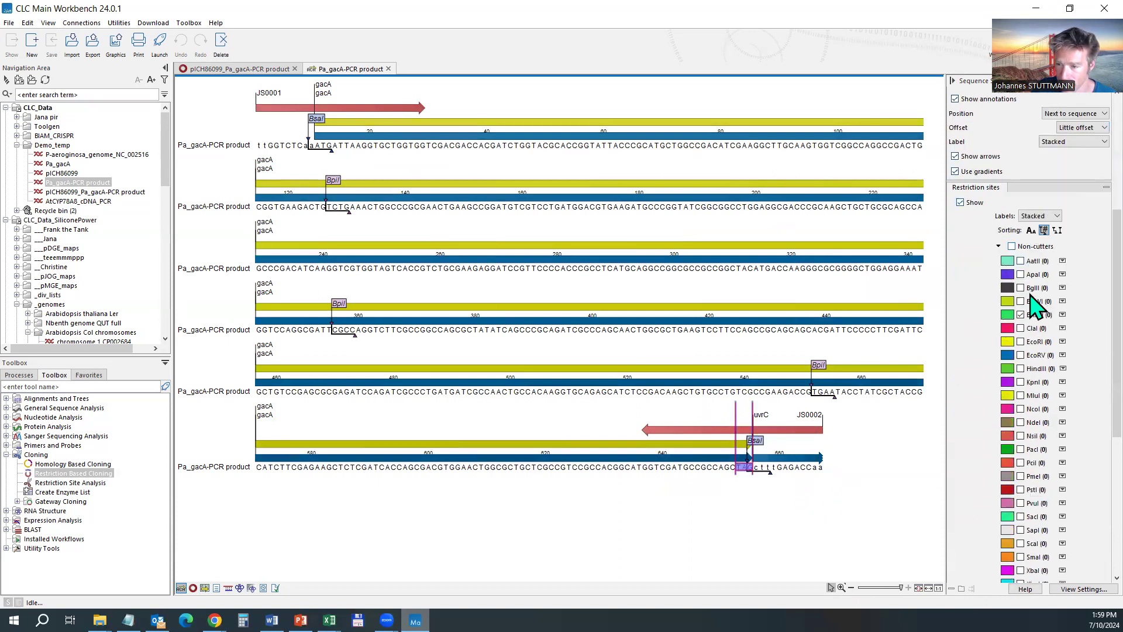
scroll(1033, 301, down, 6)
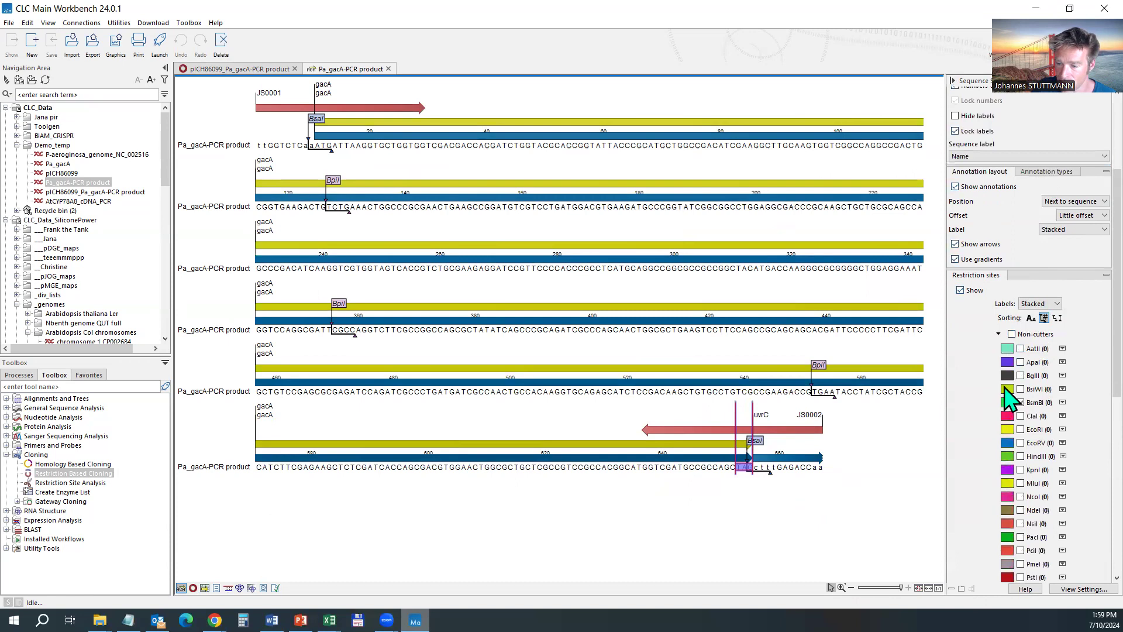
scroll(1020, 529, down, 9)
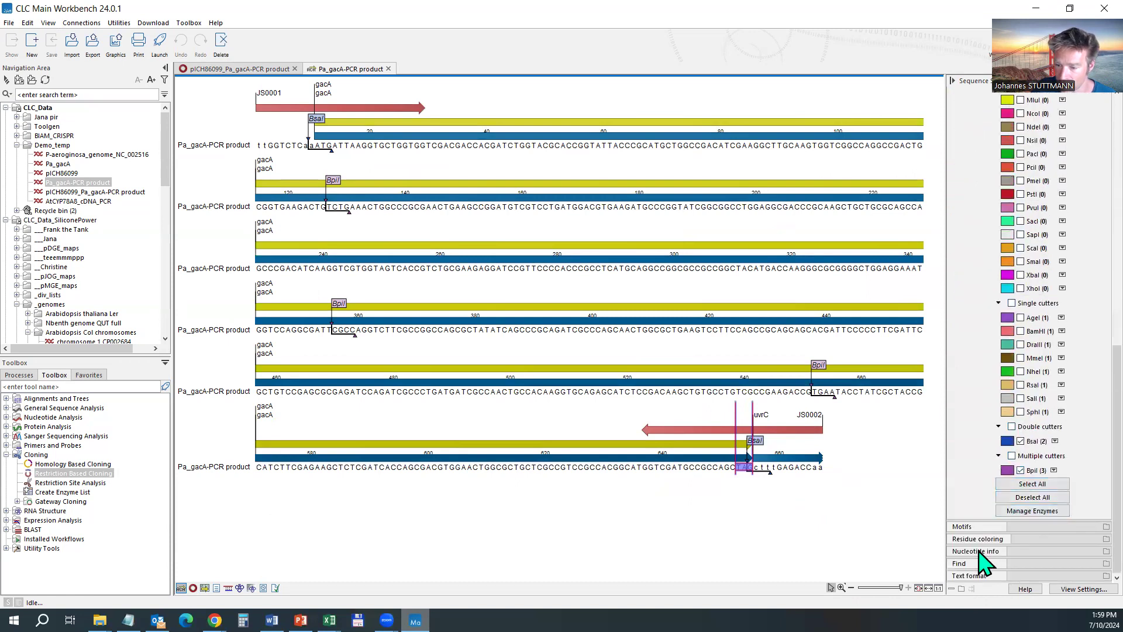
click(975, 509)
click(975, 519)
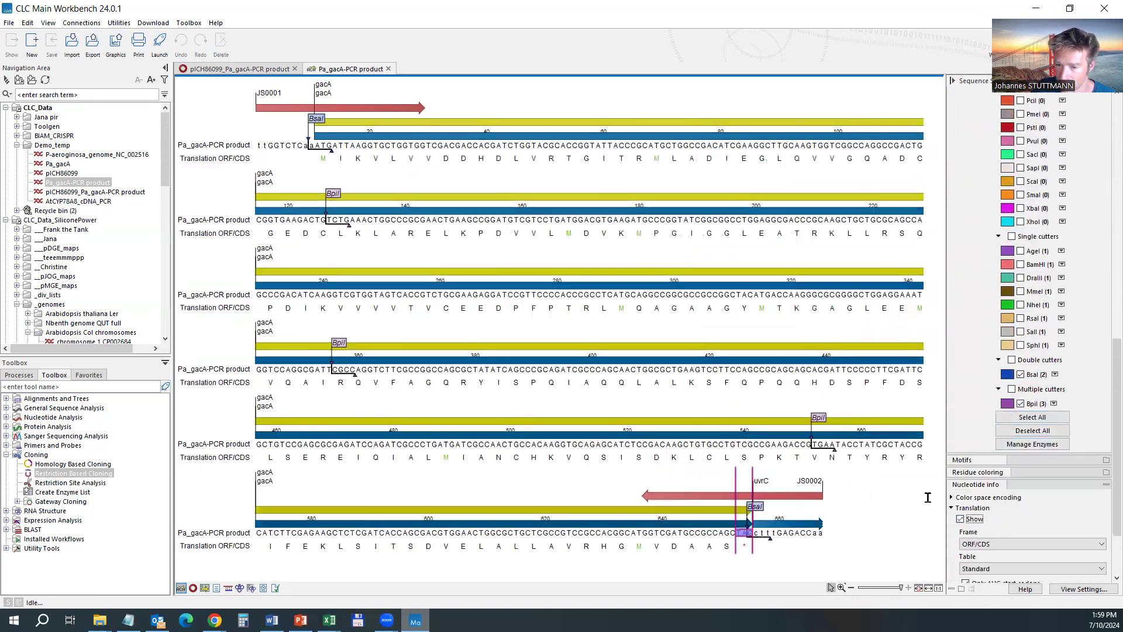
Delete the three-base stop codon at the 3' end of the gacA coding sequence
click(743, 534)
drag(742, 533, 753, 533)
click(739, 533)
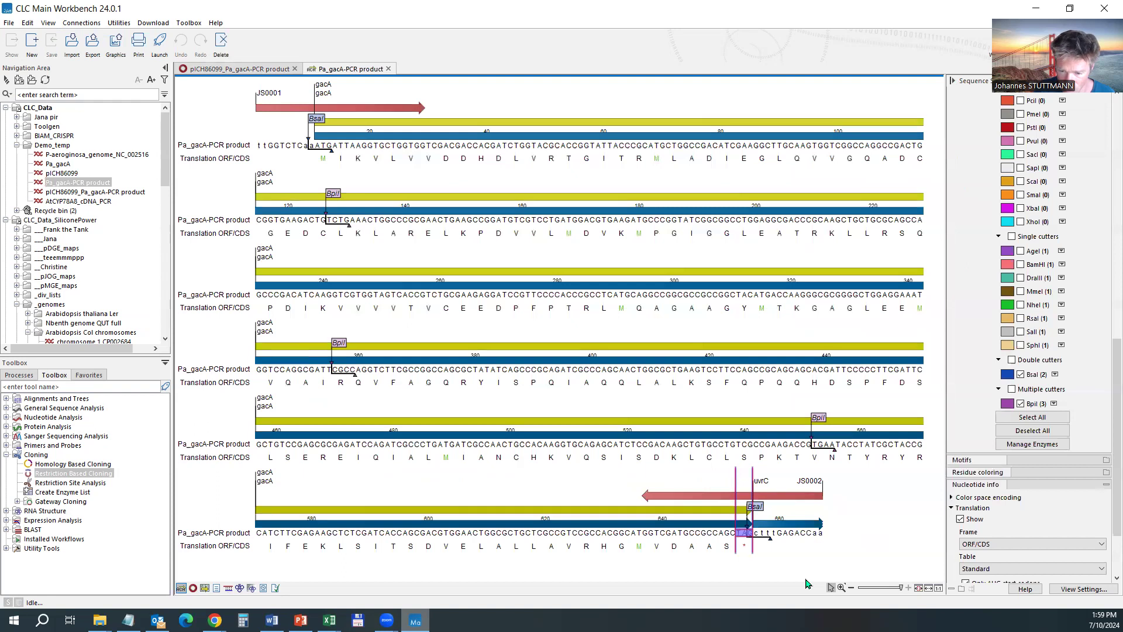
key(Delete)
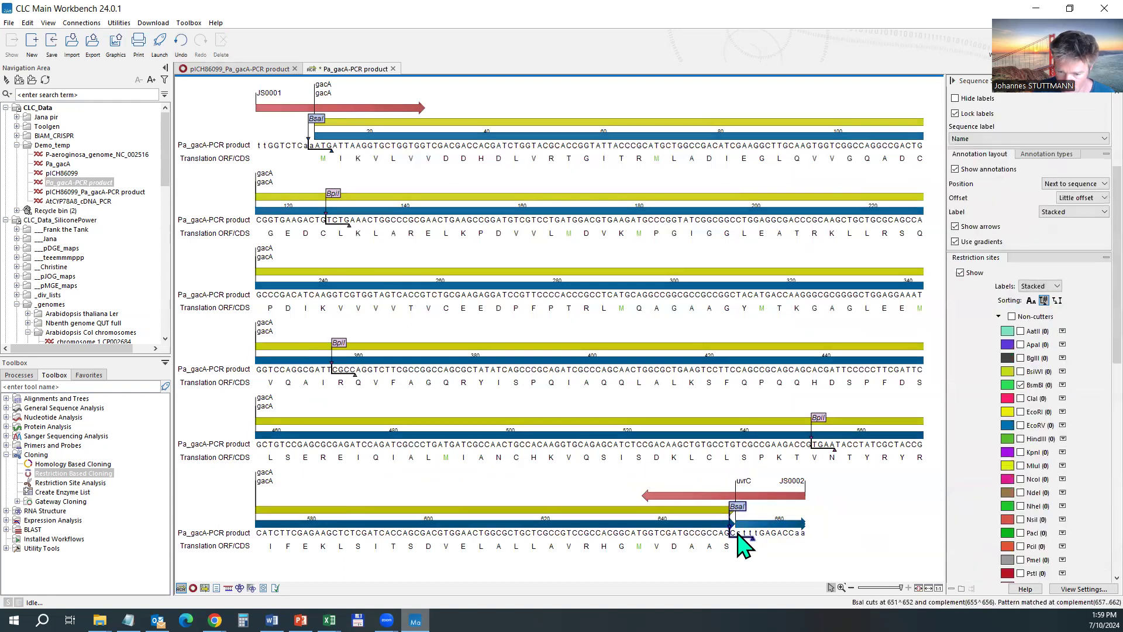
Examine the bases after the last gacA codon, including the BsaI overhang and recognition site within the reverse primer
drag(736, 533, 818, 529)
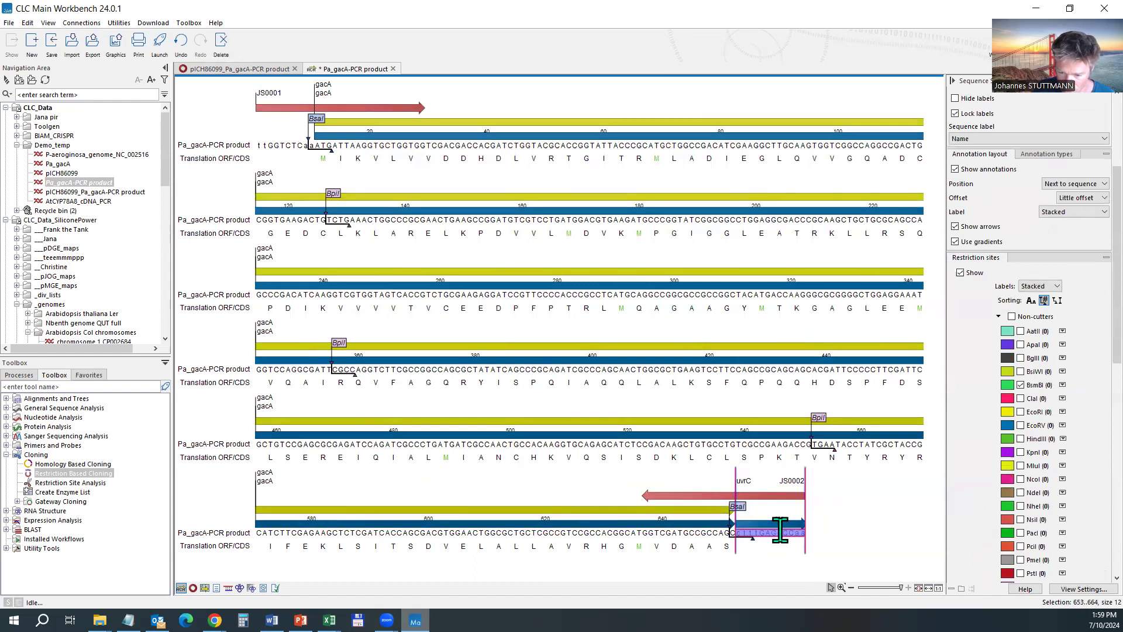
drag(760, 533, 770, 532)
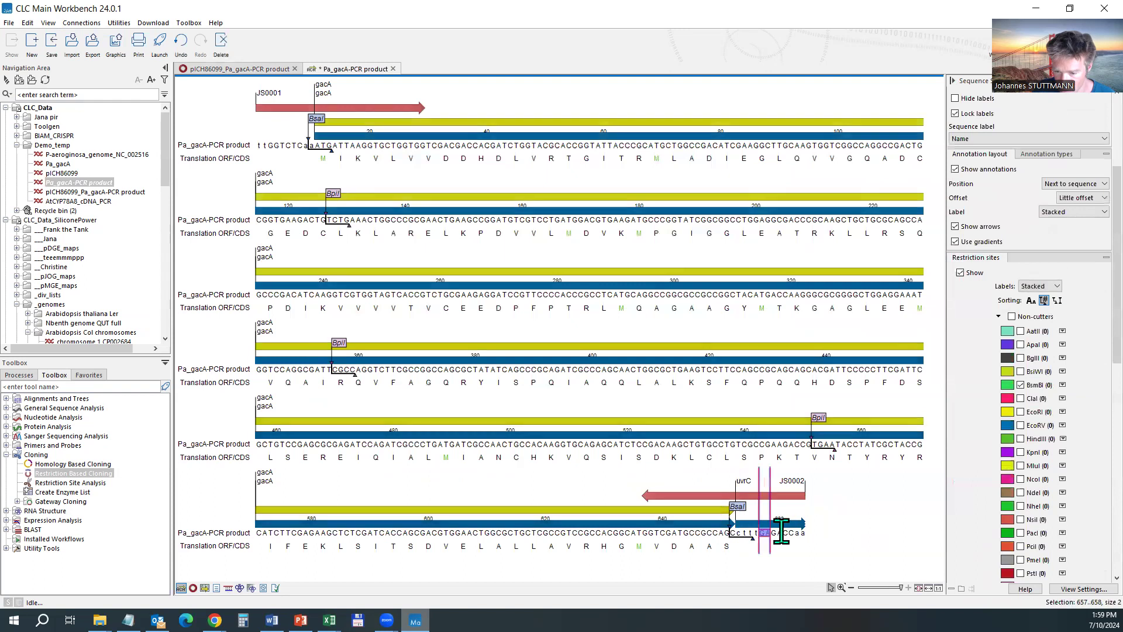
shift+click(811, 533)
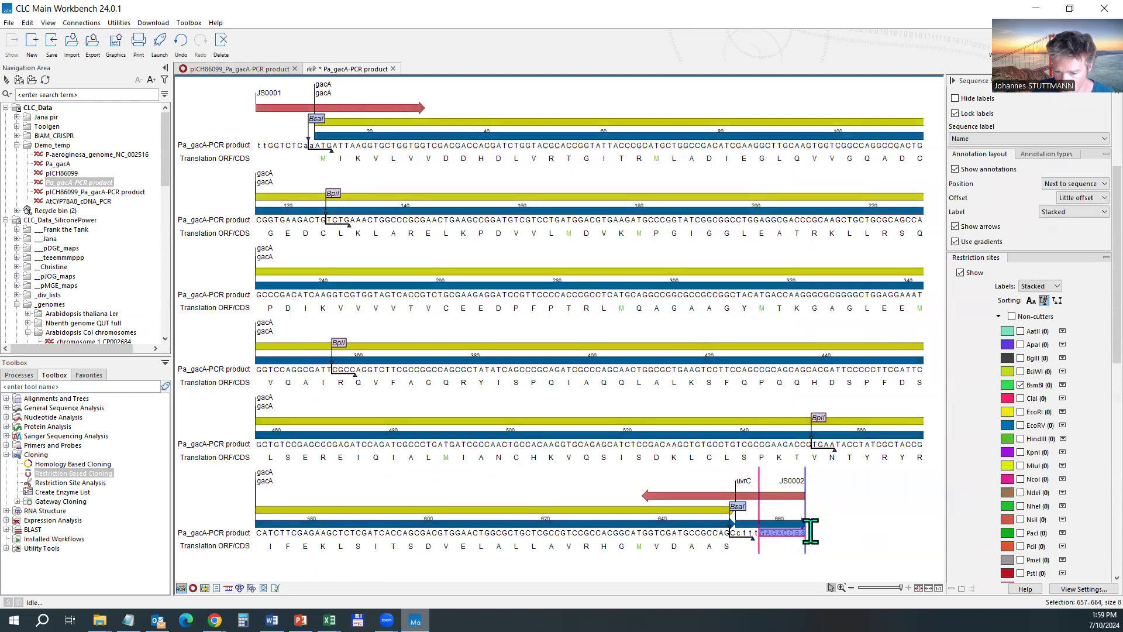
mouse_move(753, 534)
mouse_down()
mouse_move(720, 535)
mouse_move(737, 532)
mouse_up()
click(762, 534)
click(744, 534)
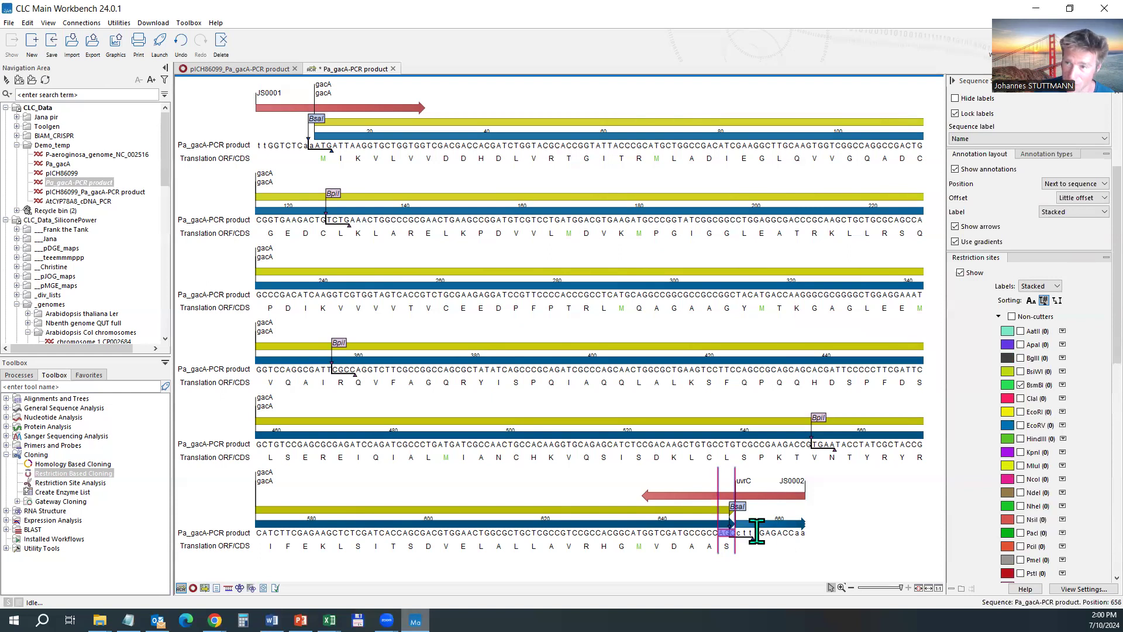
click(755, 534)
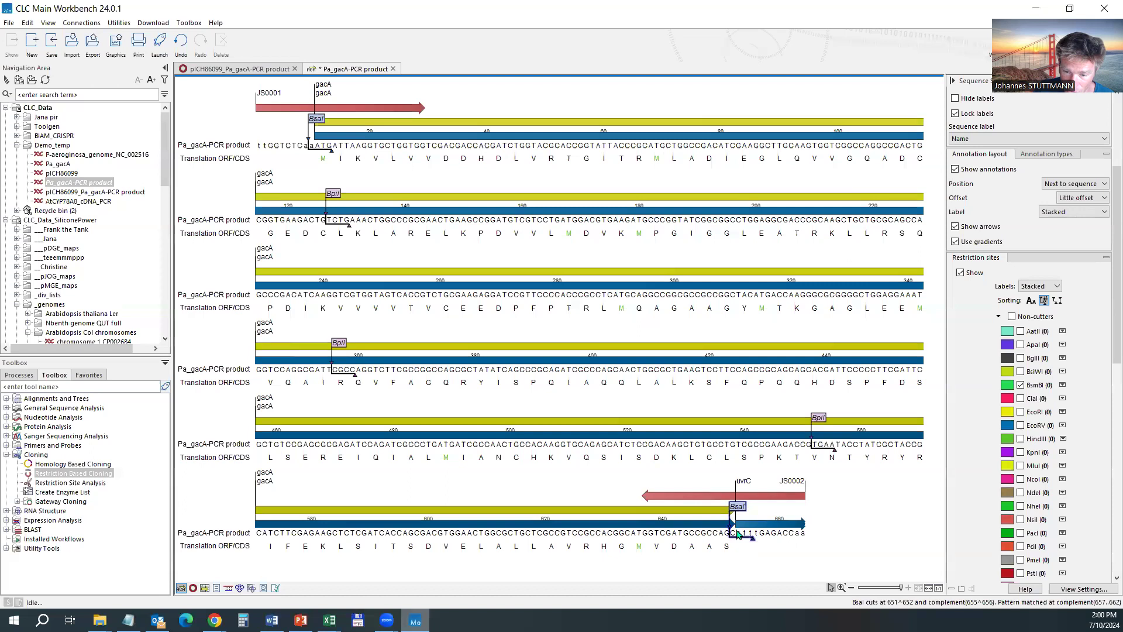
Replace bases 653 to 655, ctt, ahead of the BsaI site with tcttcc, checking the codon table in Word for a suitable codon
drag(735, 534, 756, 533)
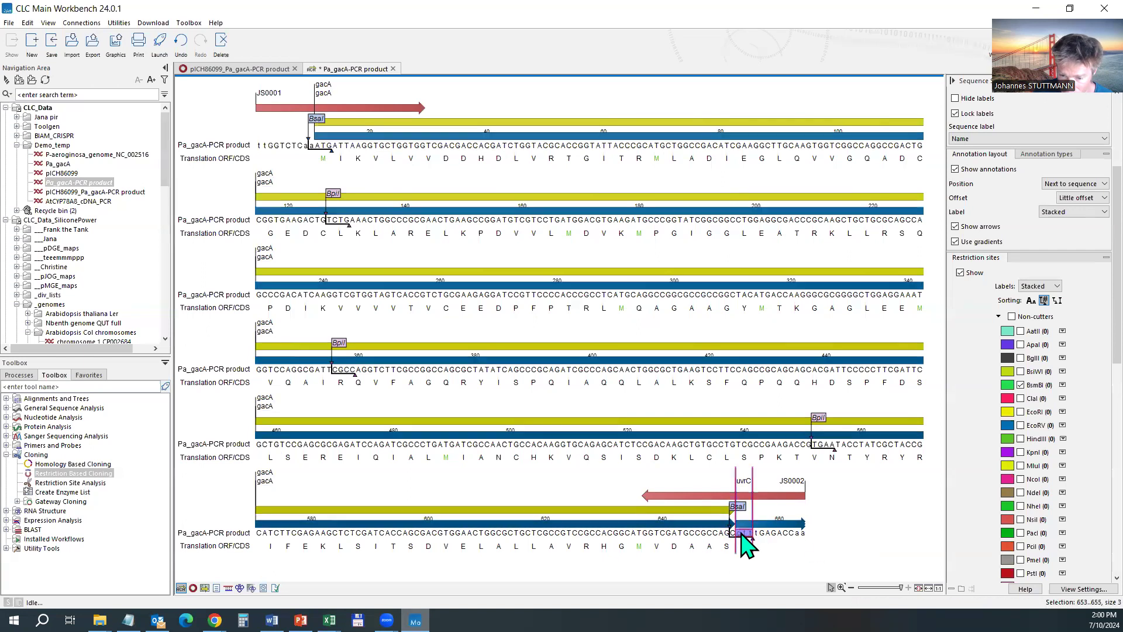
right_click(742, 533)
click(780, 433)
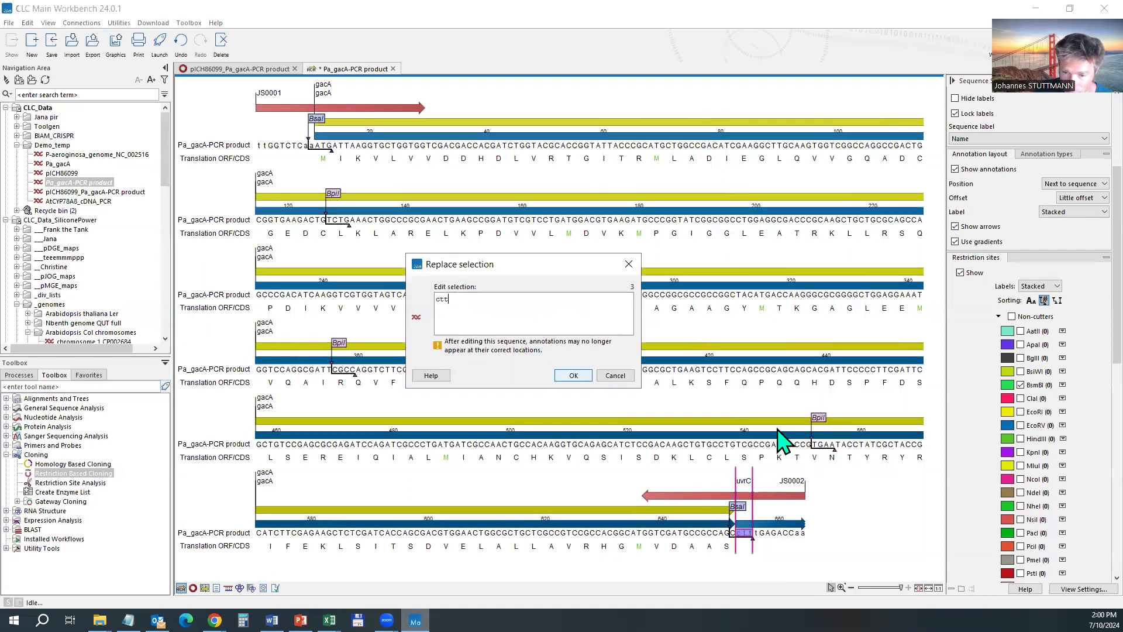
key(alt+Tab)
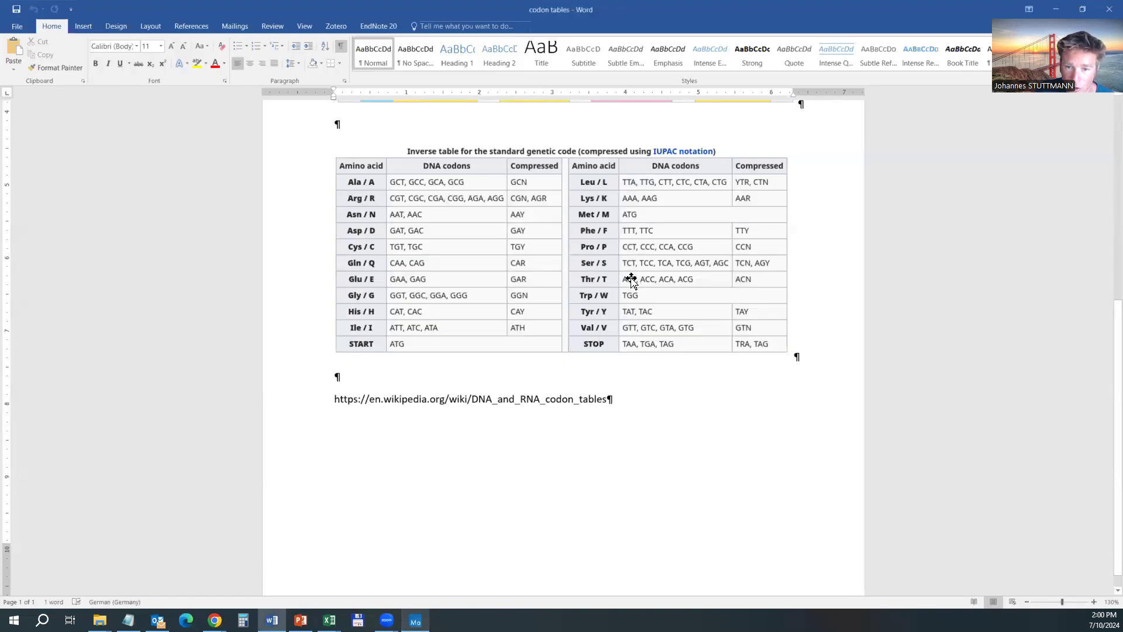
key(alt+Tab)
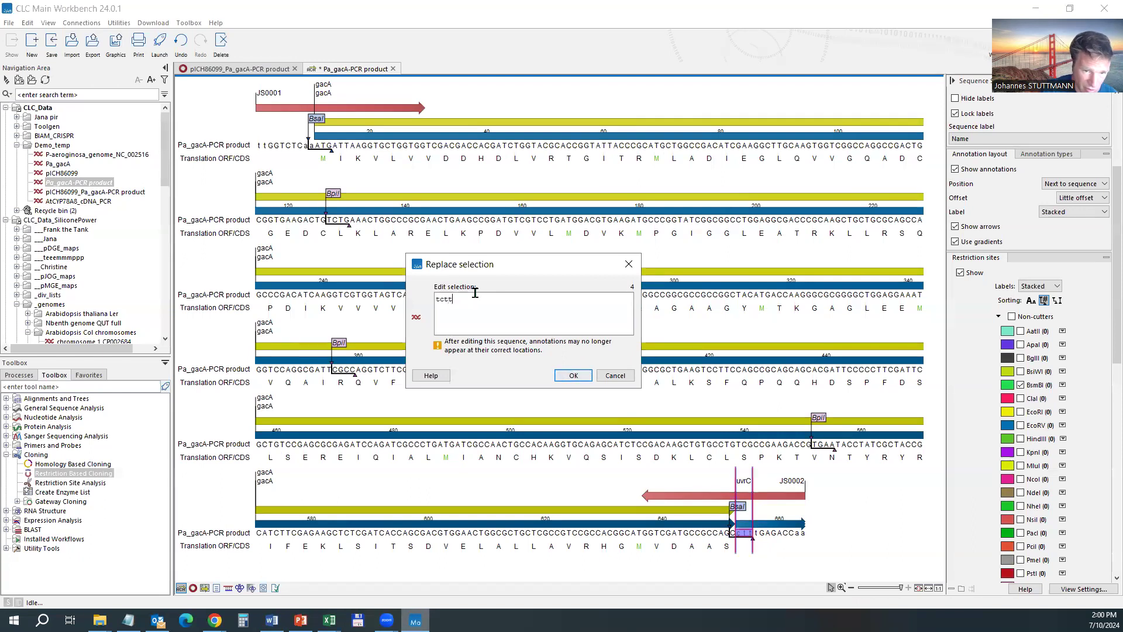
key(Return)
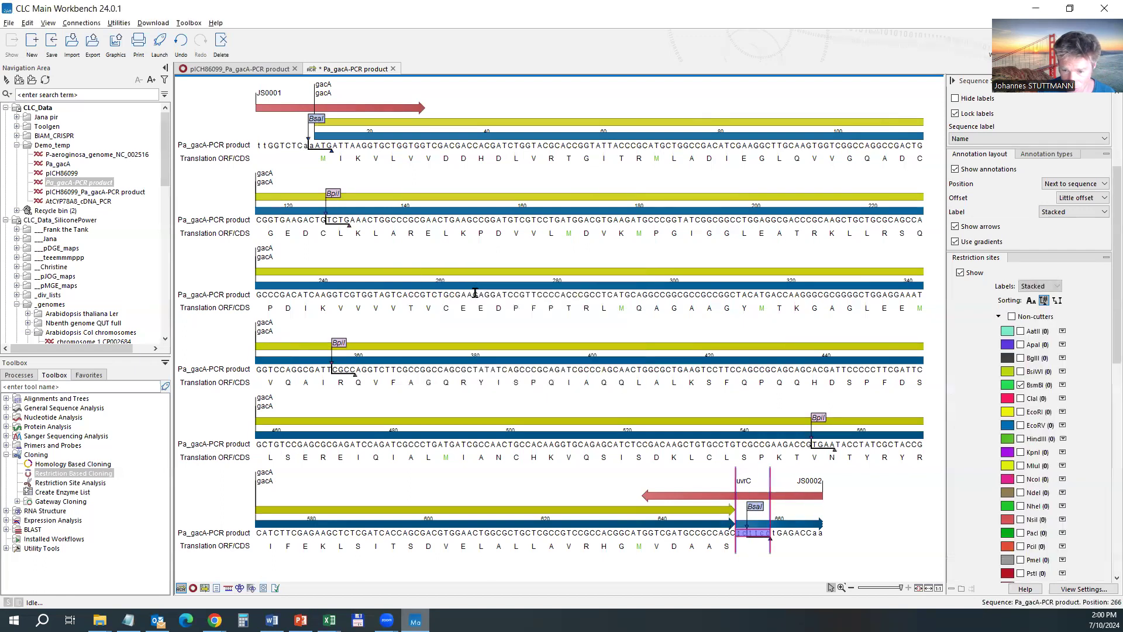
Check the new BsaI overhang and the reading frame after the last gacA codon against the codon table in Word
click(784, 523)
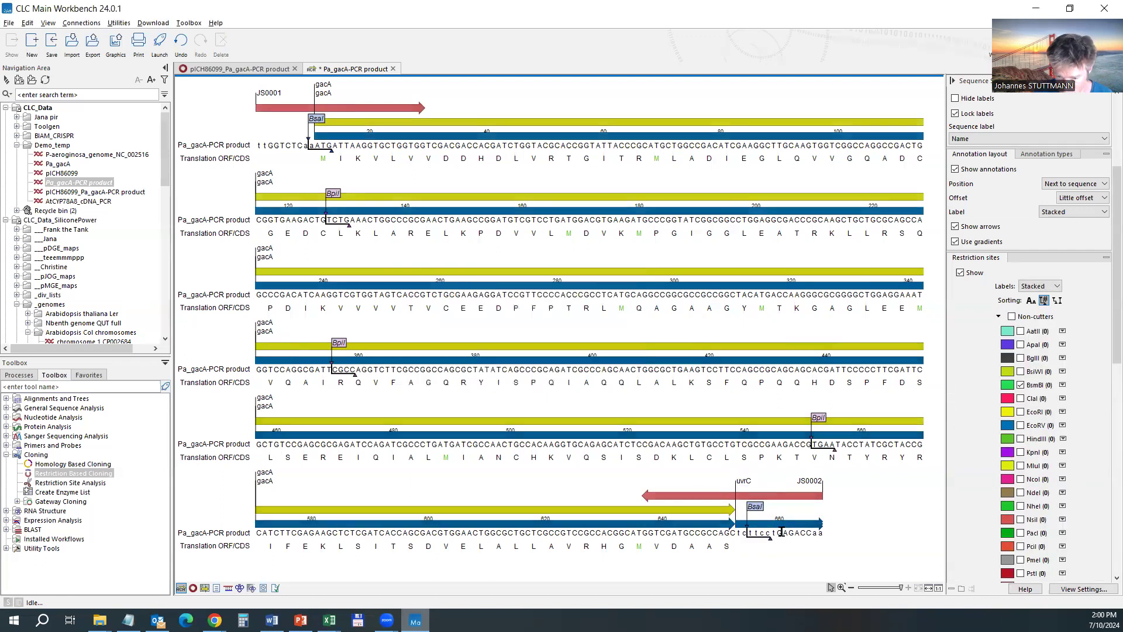
drag(748, 532, 771, 533)
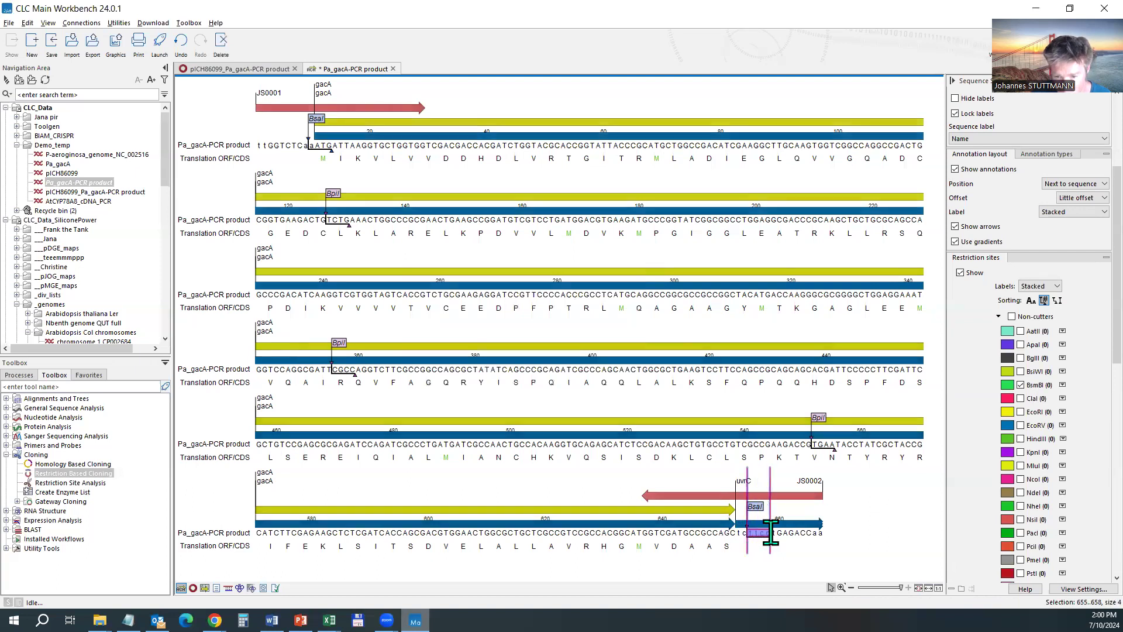
click(758, 537)
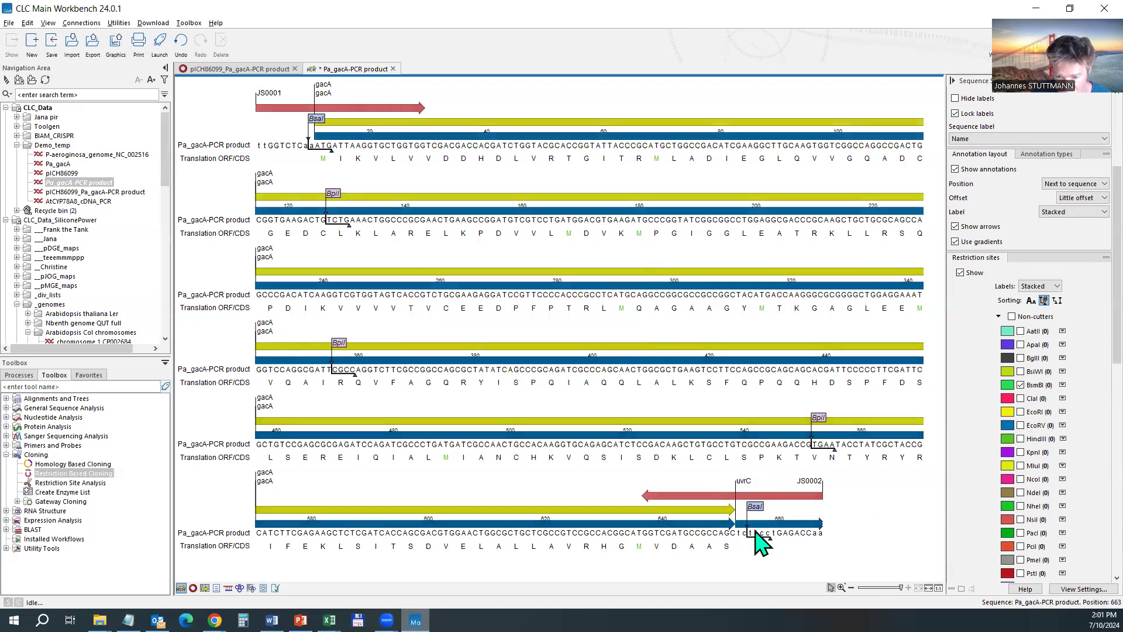
key(alt+Tab)
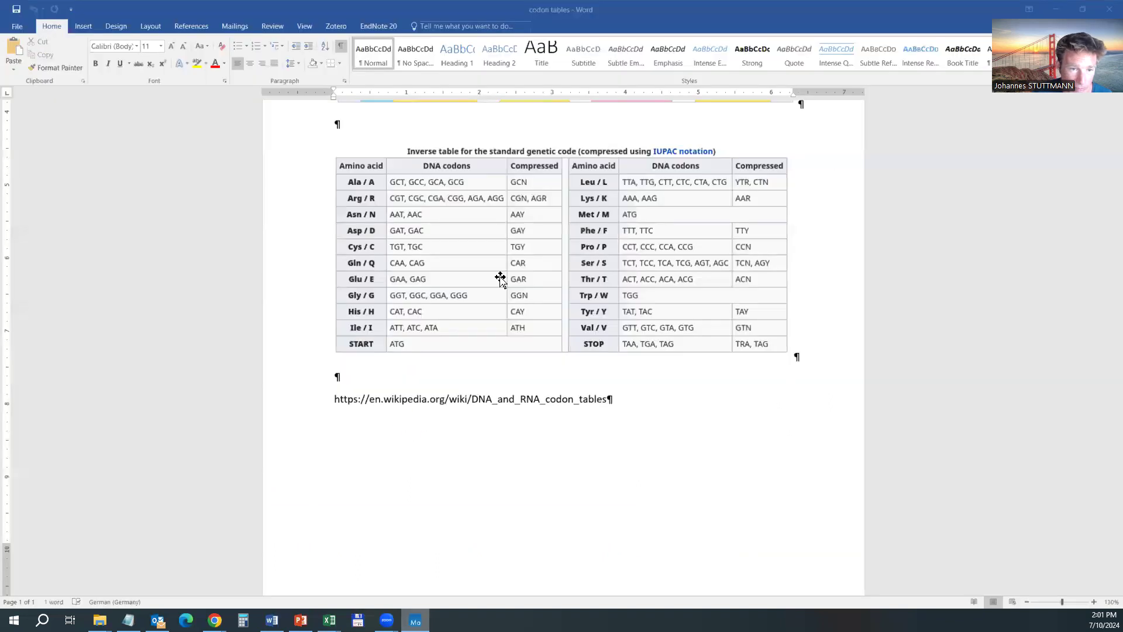
key(alt+Tab)
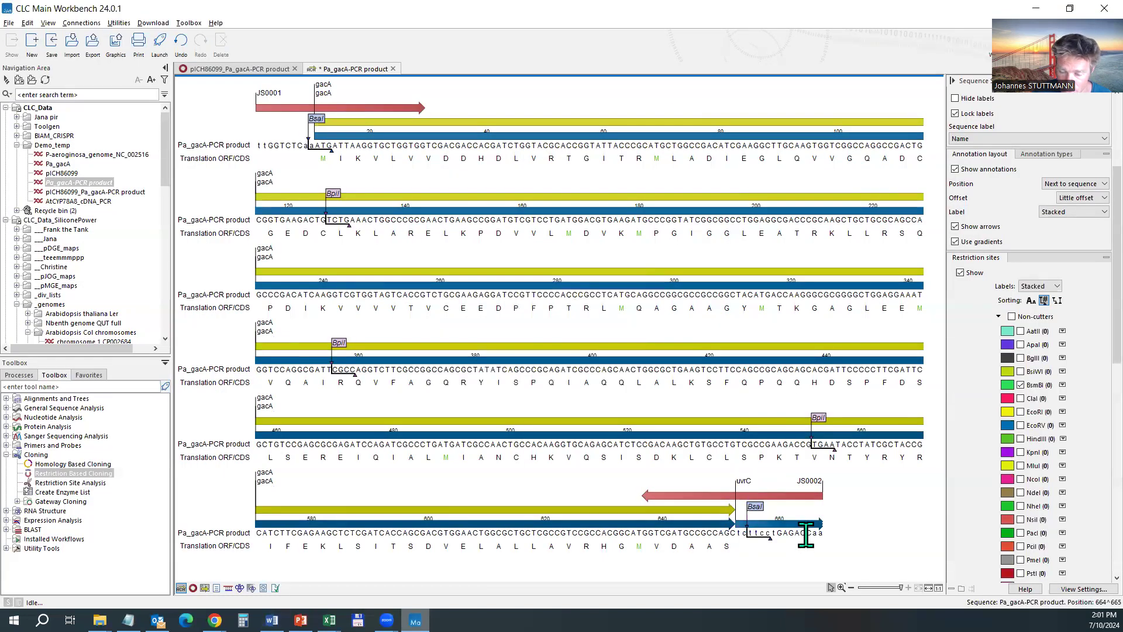
key(alt+Tab)
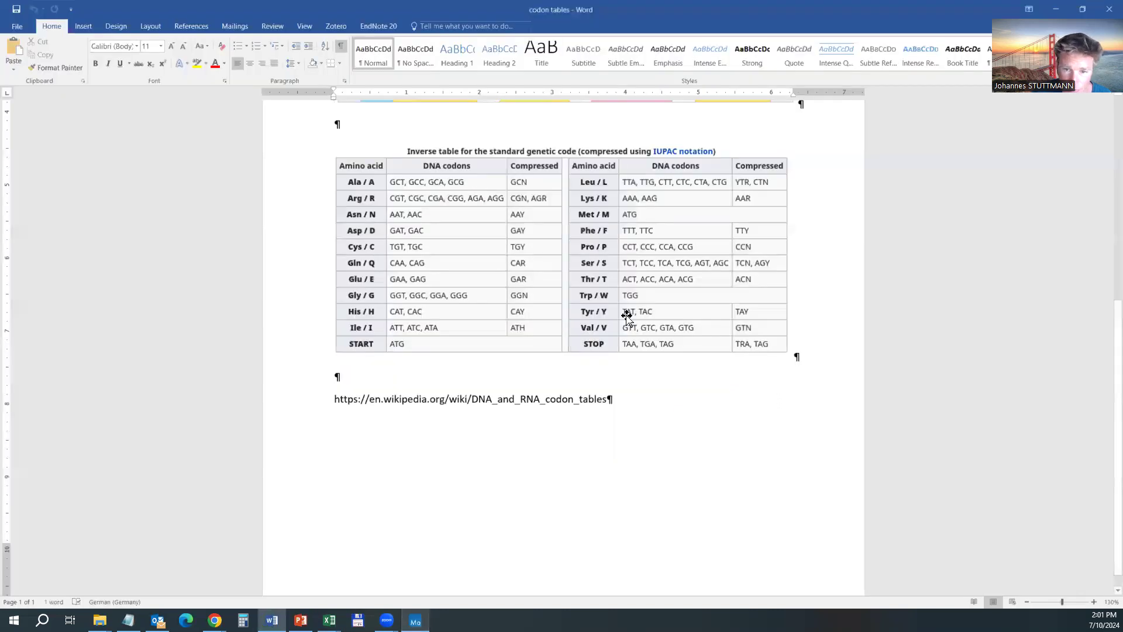
key(alt+Tab)
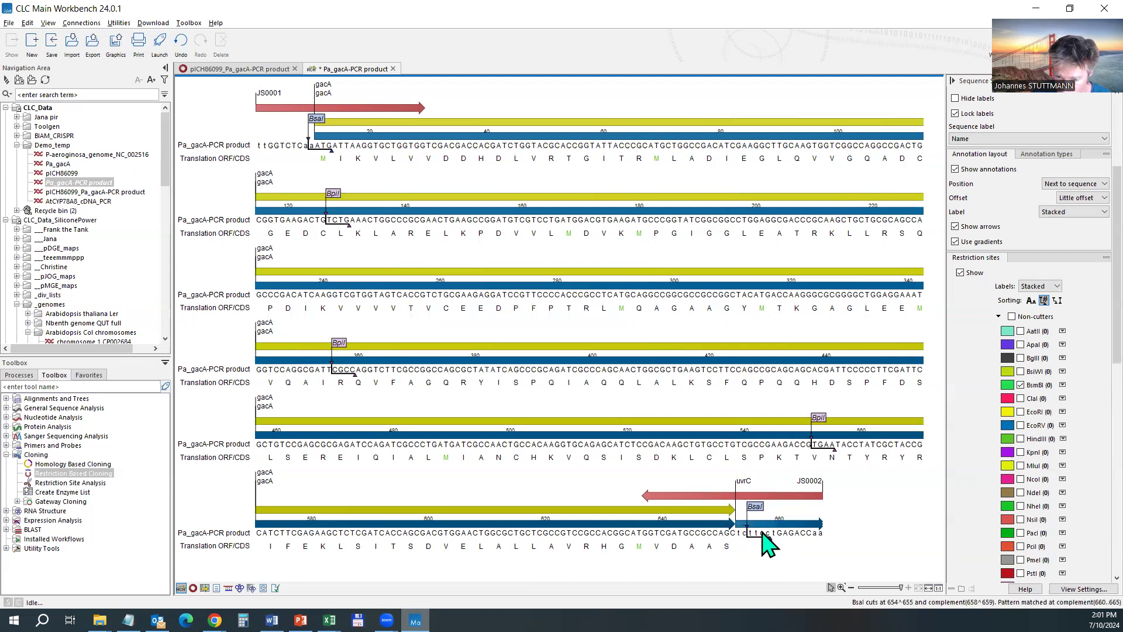
drag(718, 530, 736, 529)
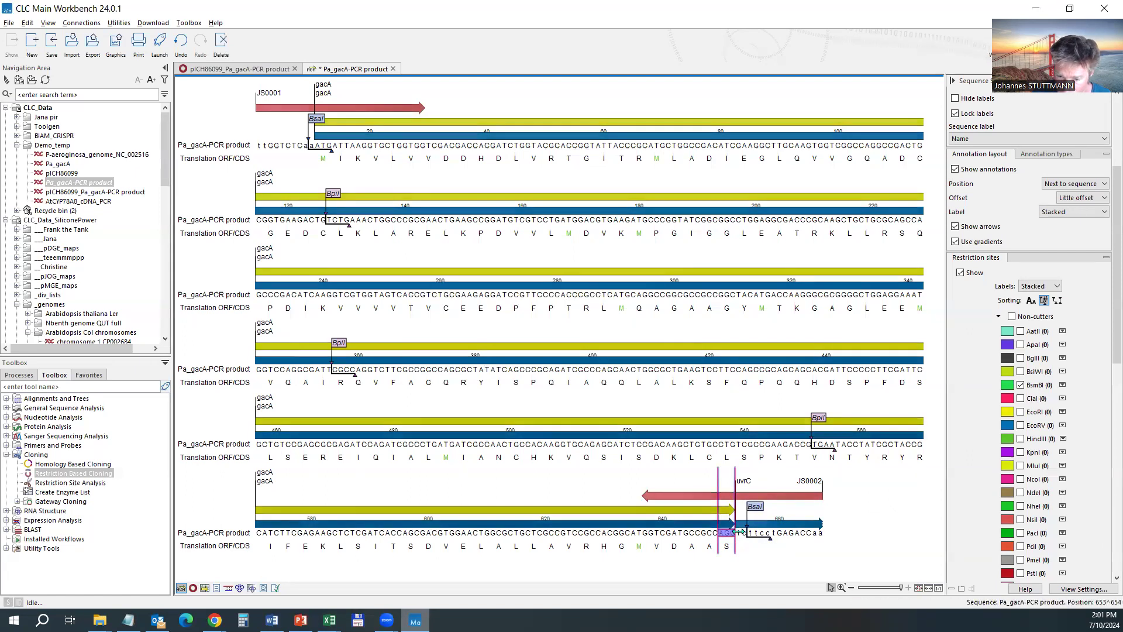
click(741, 530)
drag(740, 532, 771, 532)
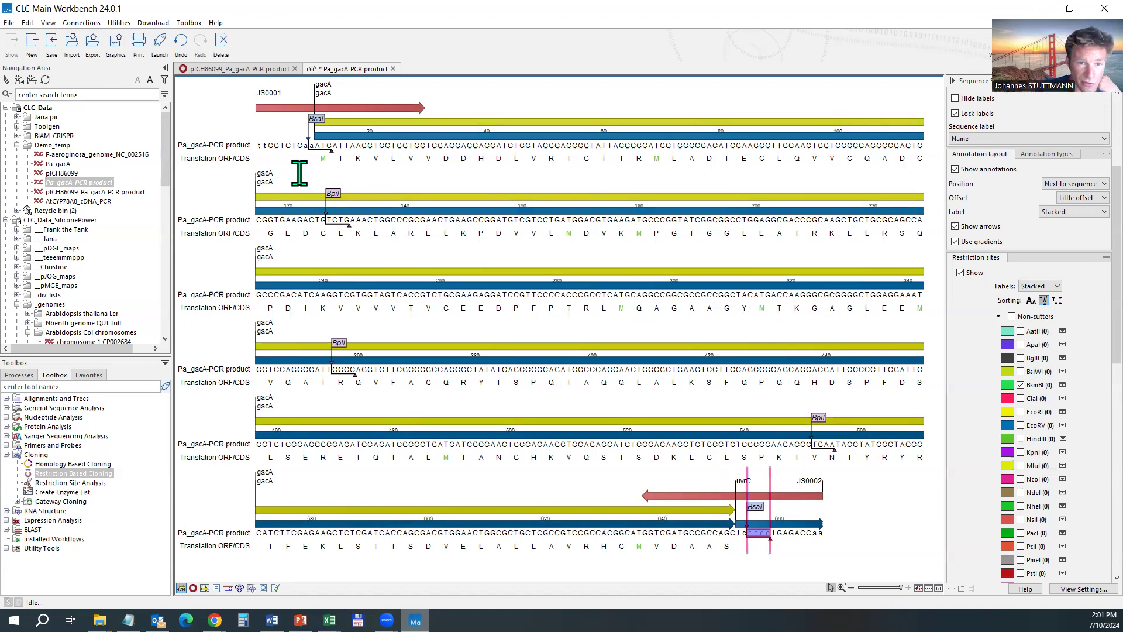
Rename the JS0002 reverse primer annotation as JS0005, and save the edited sequence as a copy in the Demo_temp folder
right_click(811, 481)
click(838, 490)
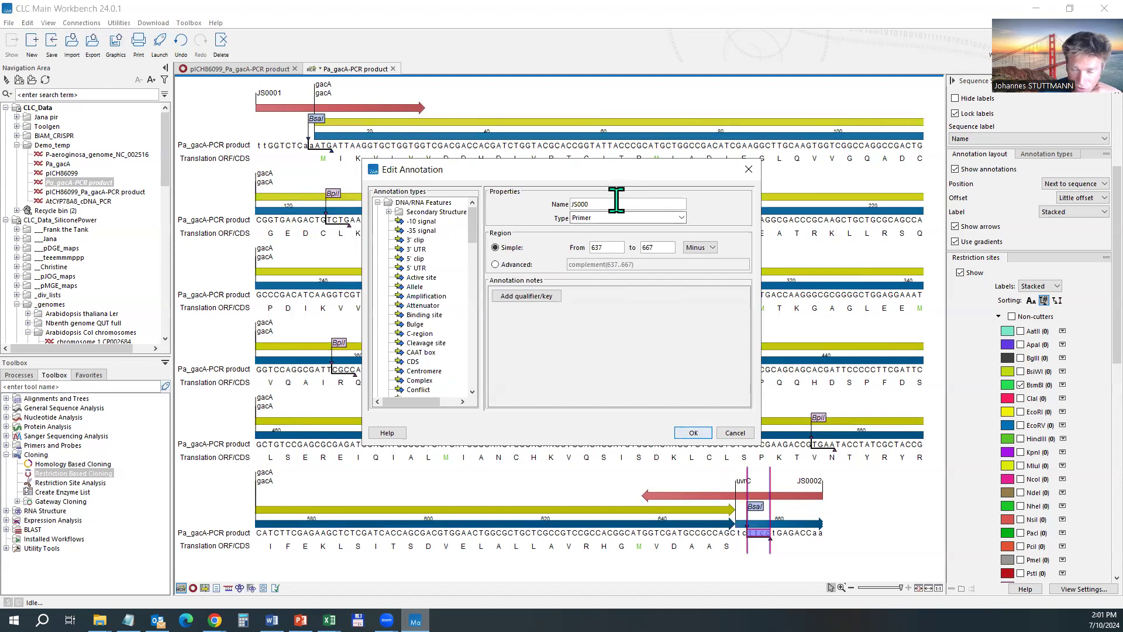
key(Return)
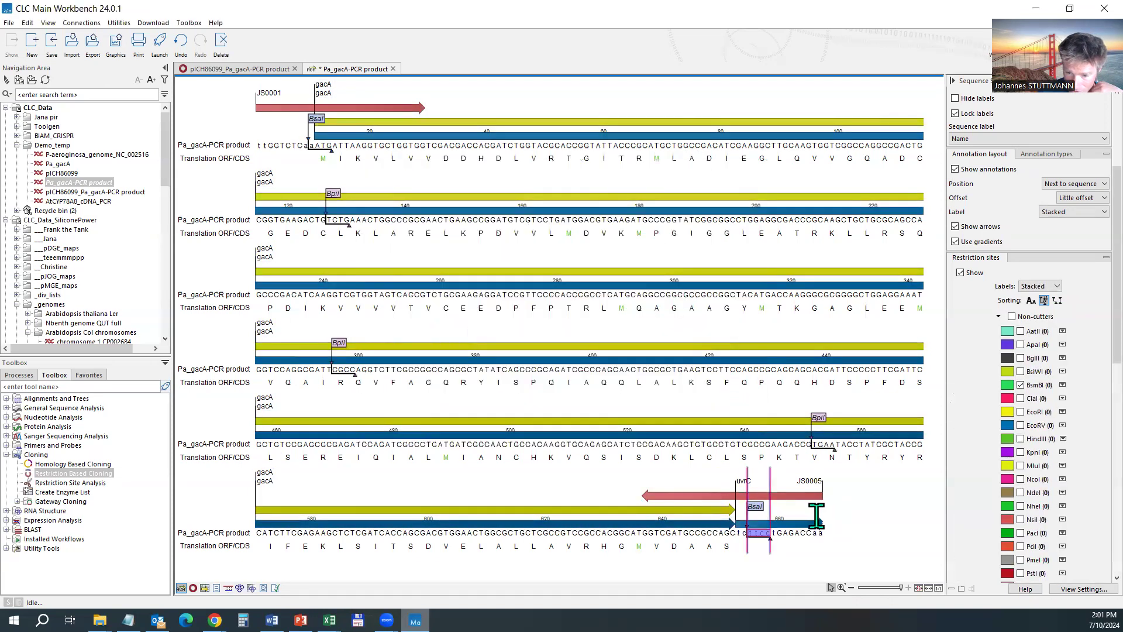
drag(371, 74, 54, 149)
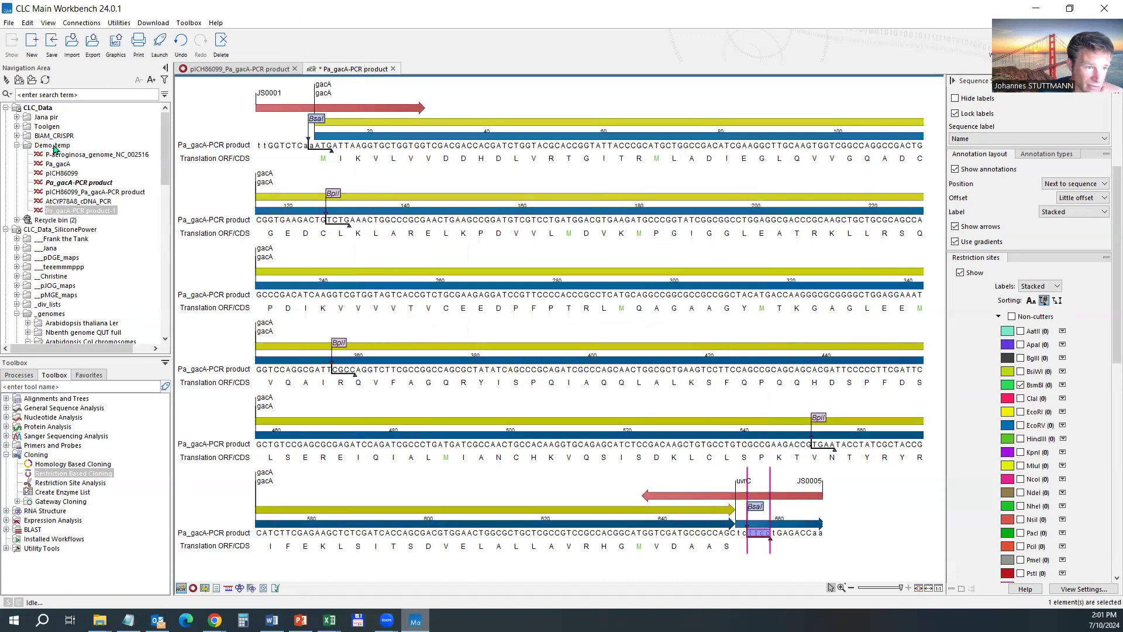
Rename the copied gacA PCR product in the Demo_temp folder as Pa_gacA-PCR product-fusion
click(112, 213)
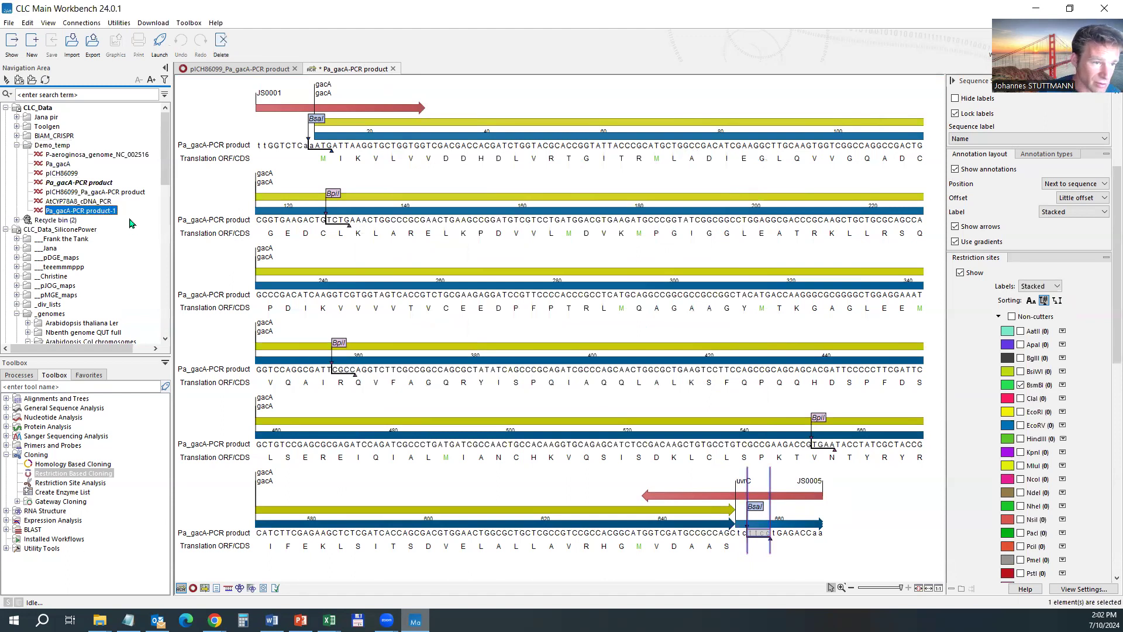
click(114, 213)
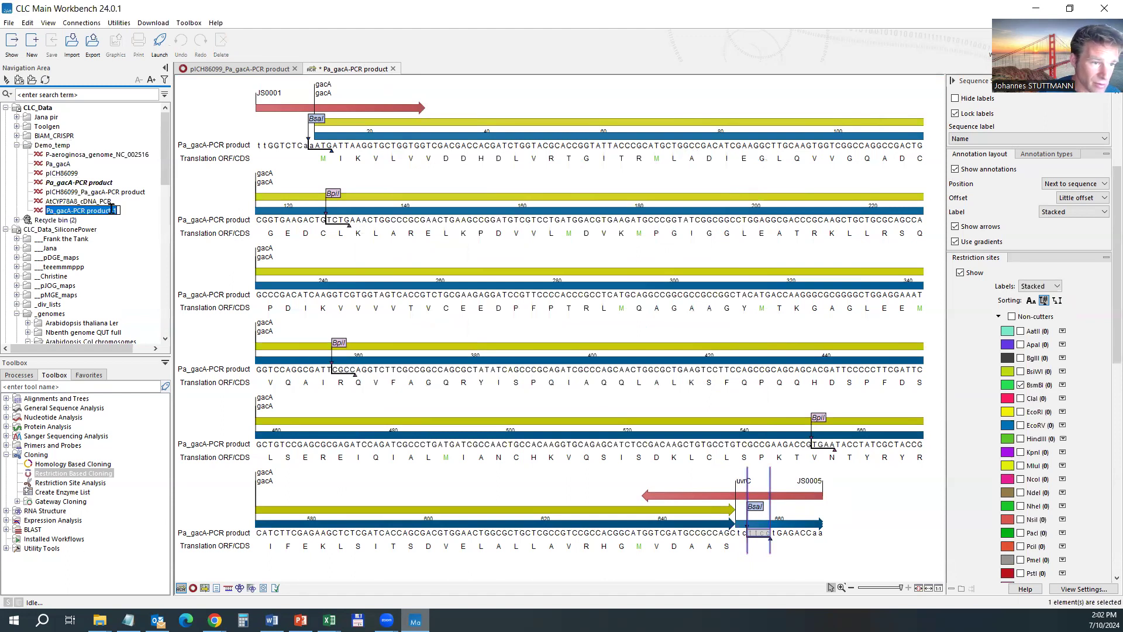
text(fusion)
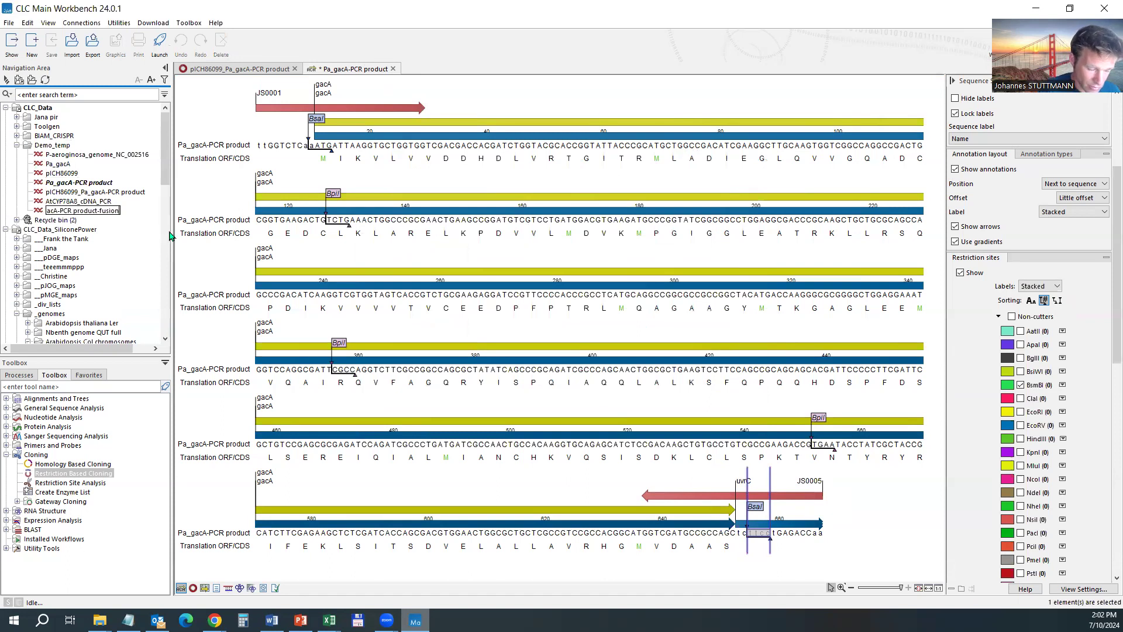
key(Return)
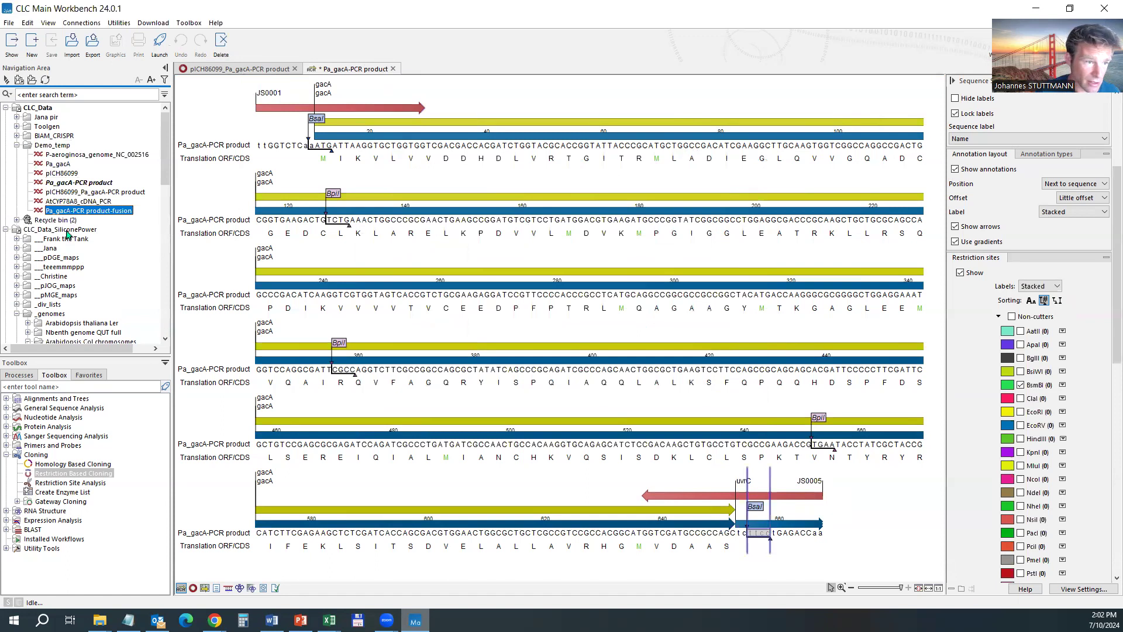
Open the AtCYP78A8_cDNA_PCR sequence and inspect the BsaI primer extensions at both ends of CYP78A8
double_click(76, 200)
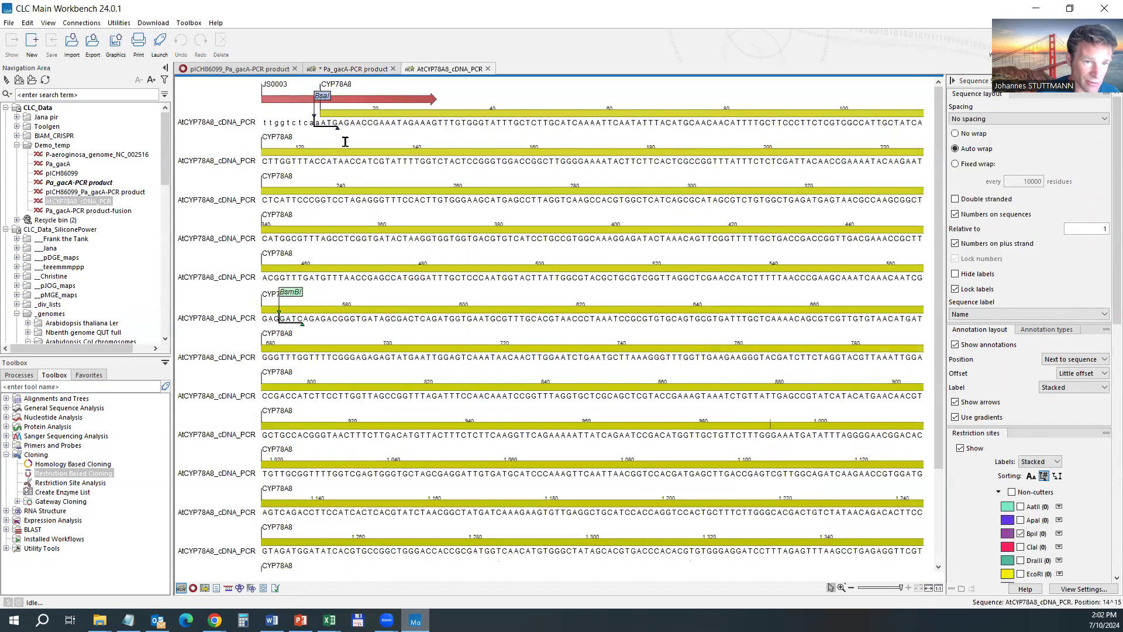
scroll(597, 433, down, 3)
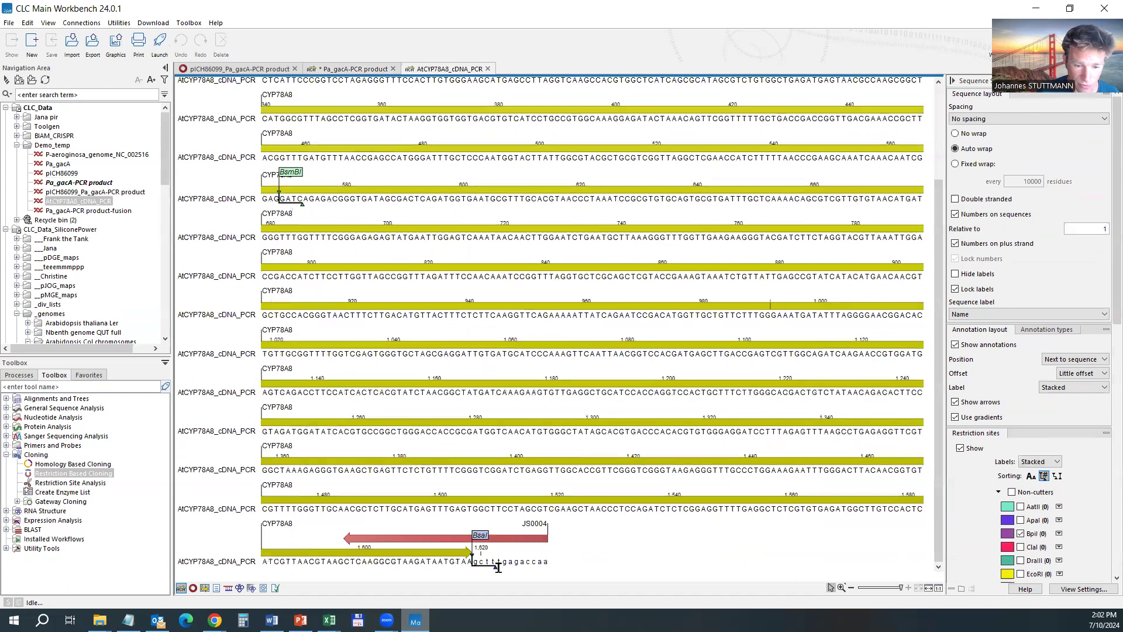
drag(474, 566, 550, 559)
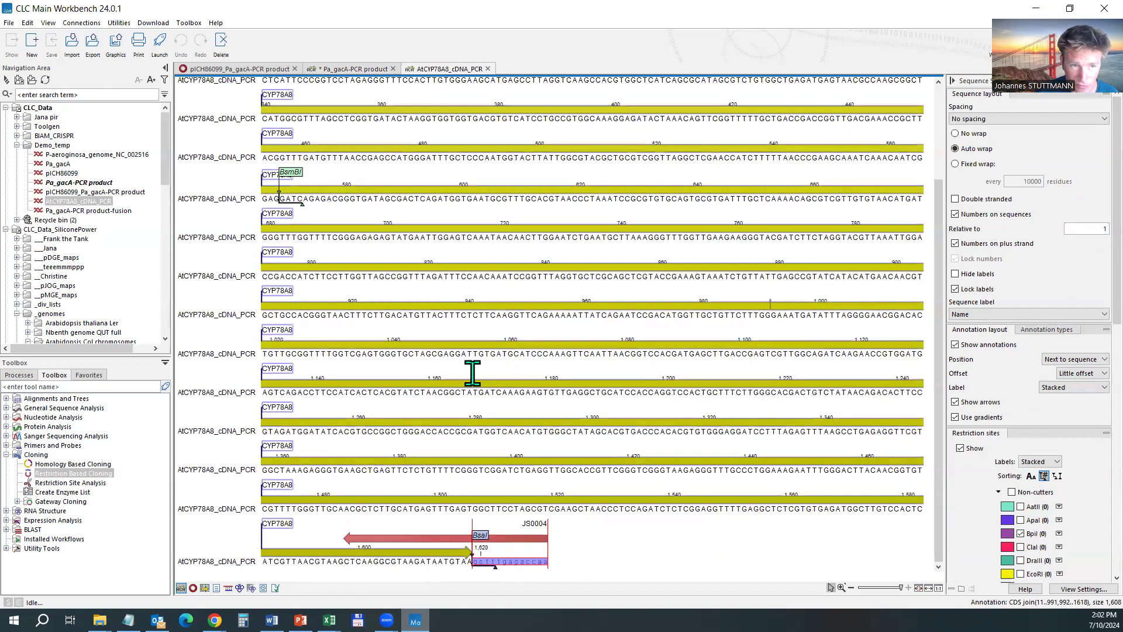
scroll(476, 371, up, 3)
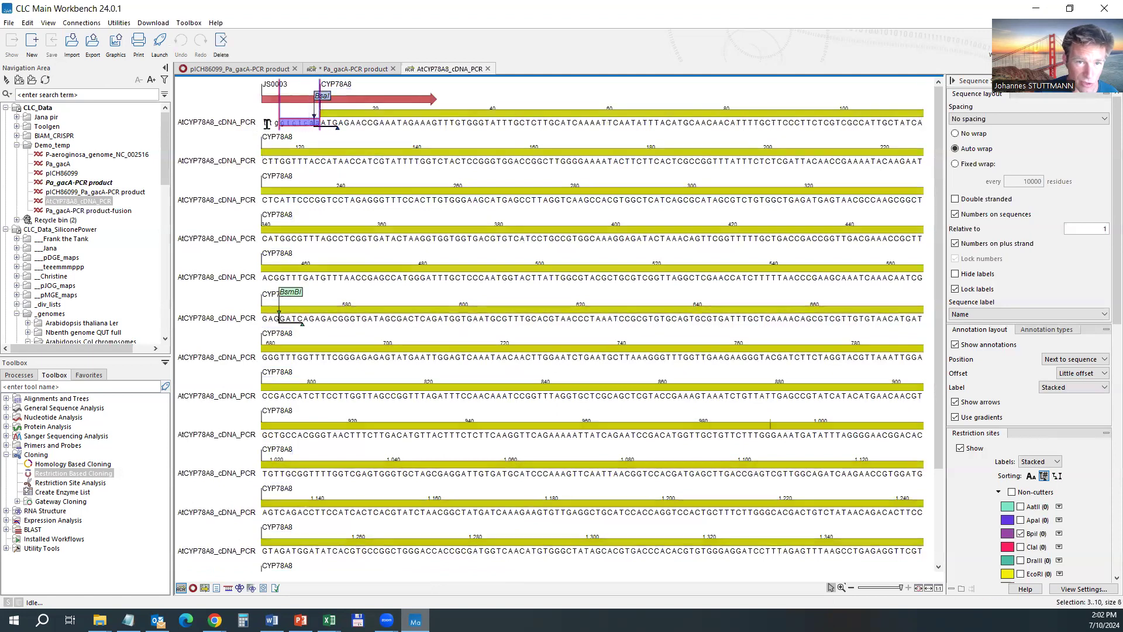
Check the four-base BsaI overhang at the end of the gacA PCR product against the codon table in Word
click(353, 70)
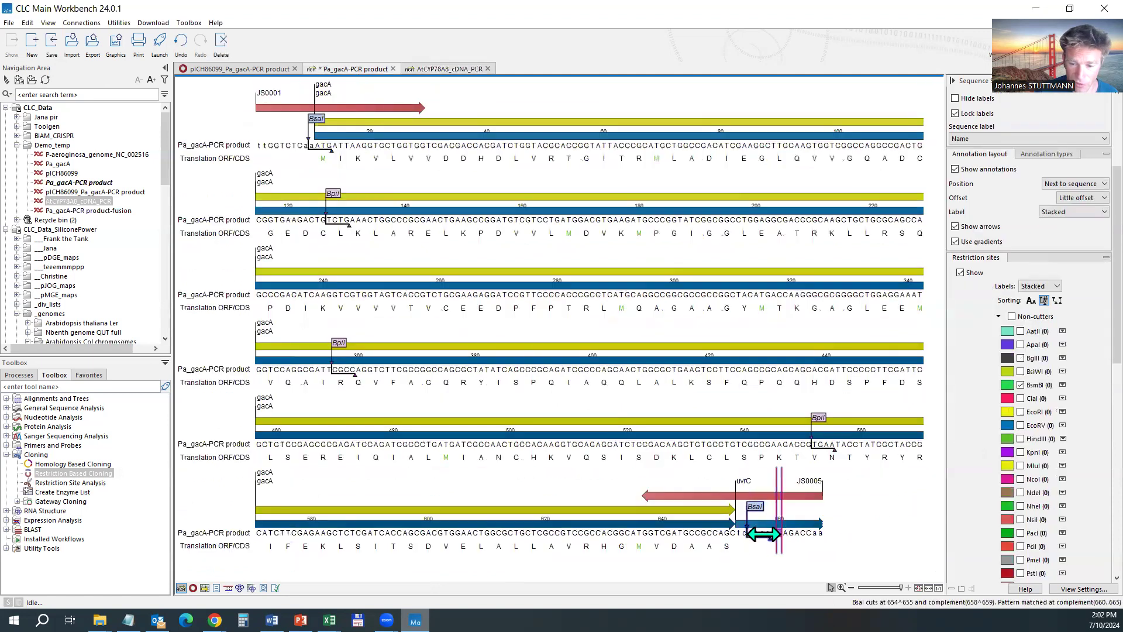
drag(749, 533, 770, 533)
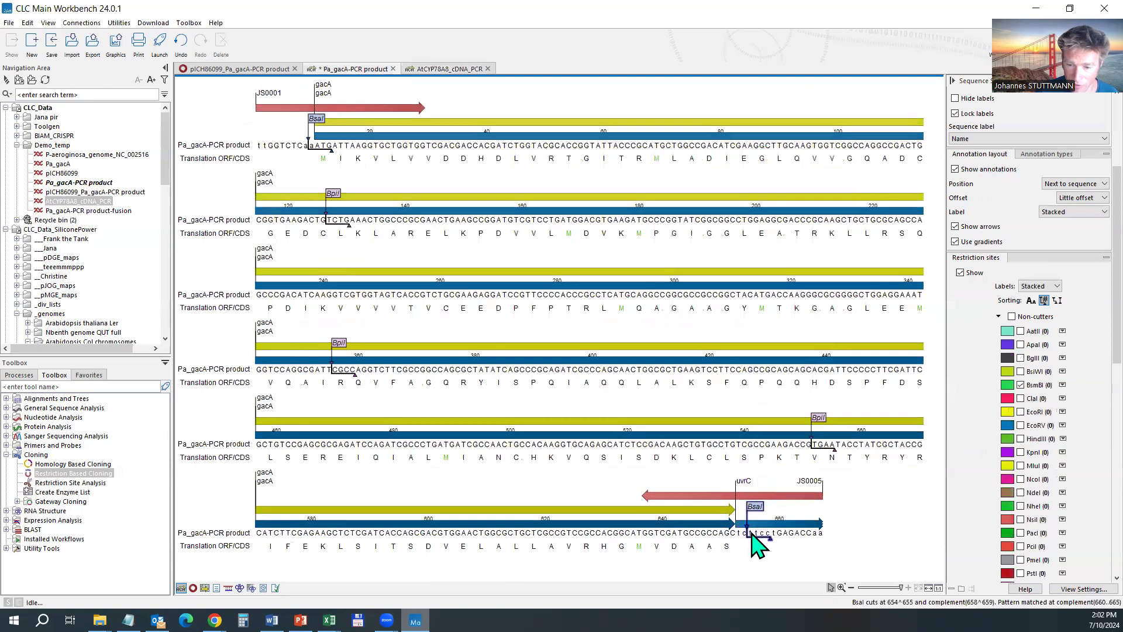
key(alt+Tab)
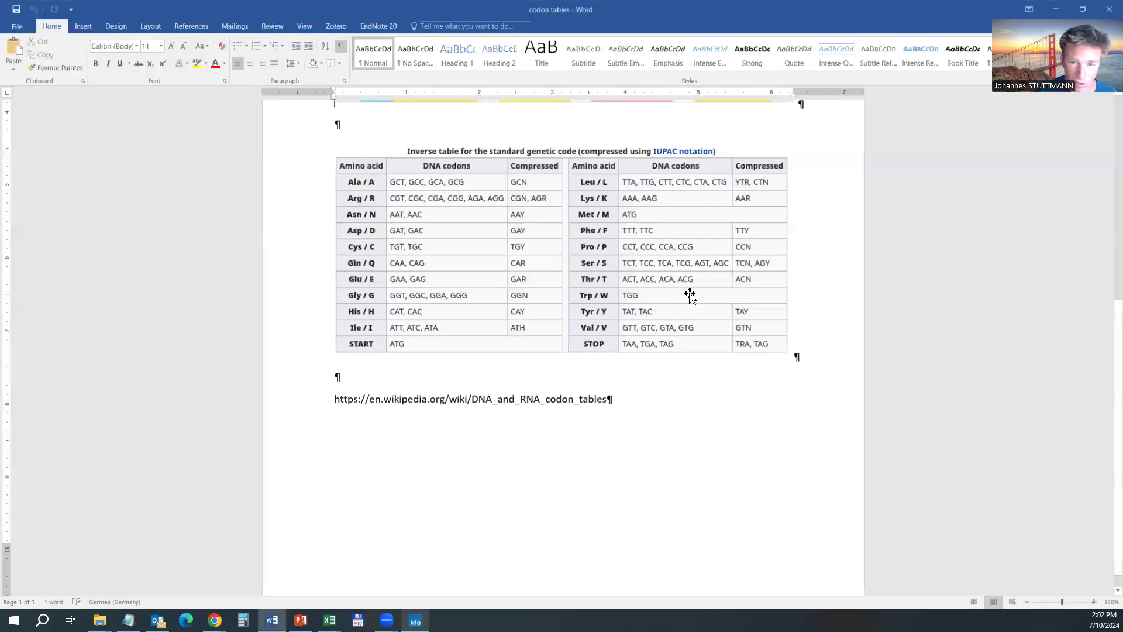
key(alt+Tab)
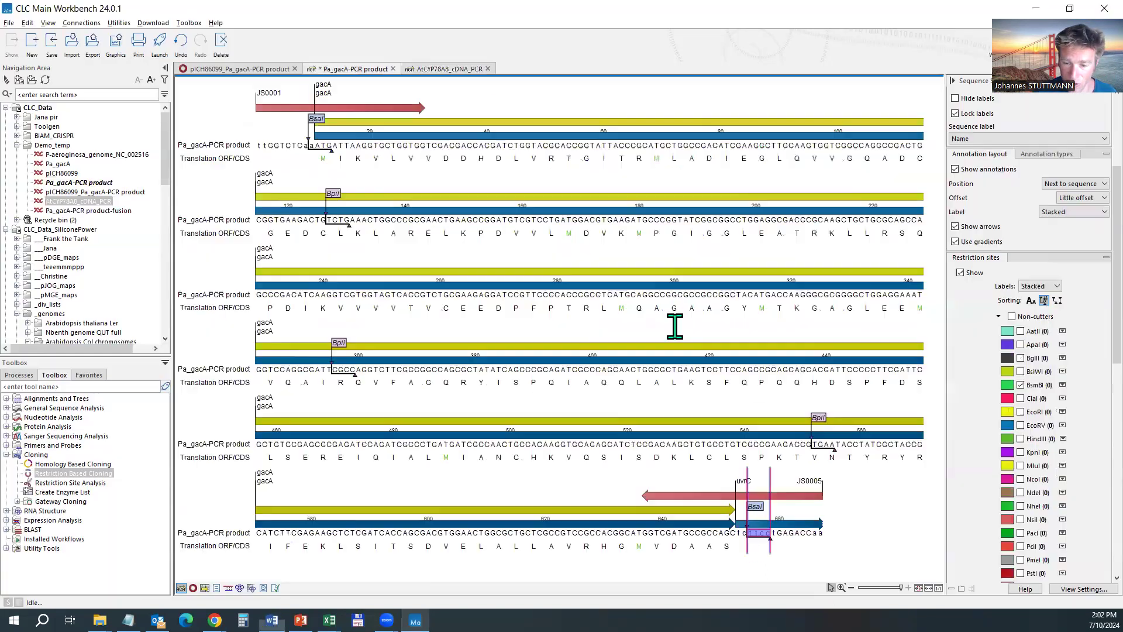
click(768, 532)
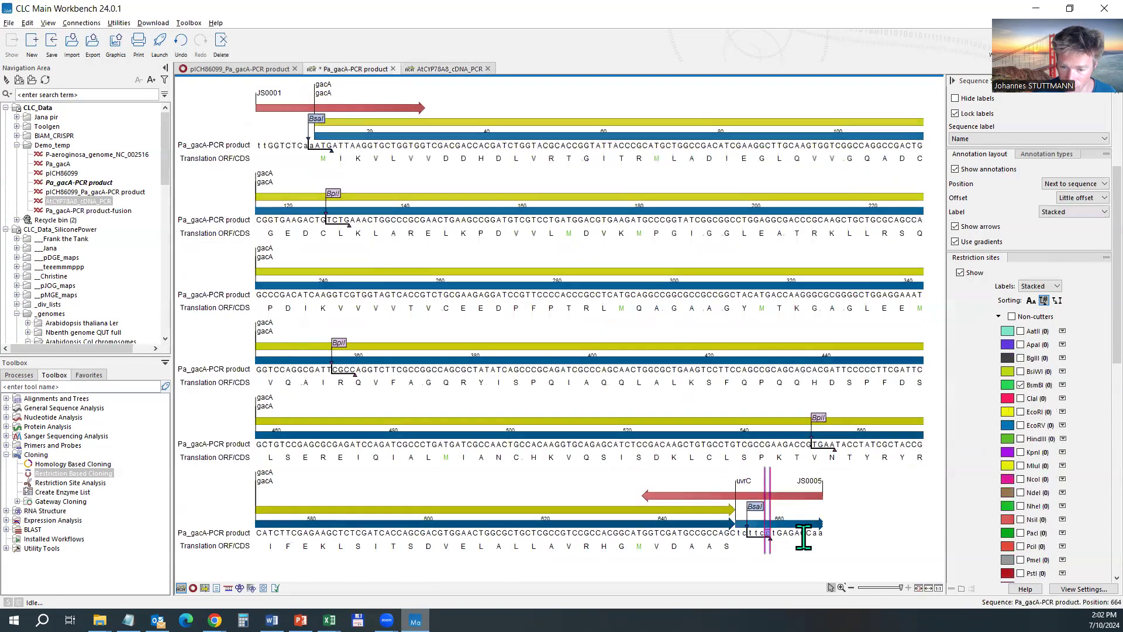
click(751, 532)
drag(752, 532, 770, 533)
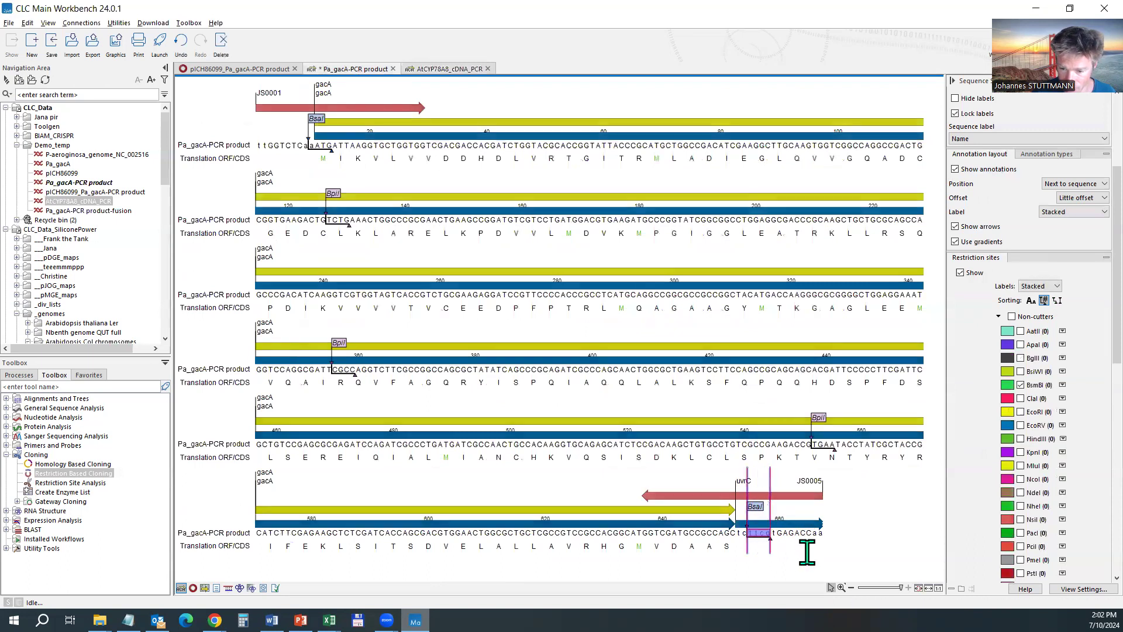
Examine the BsaI recognition site and the spacer base in the JS0003 forward primer of AtCYP78A8_cDNA_PCR
click(445, 70)
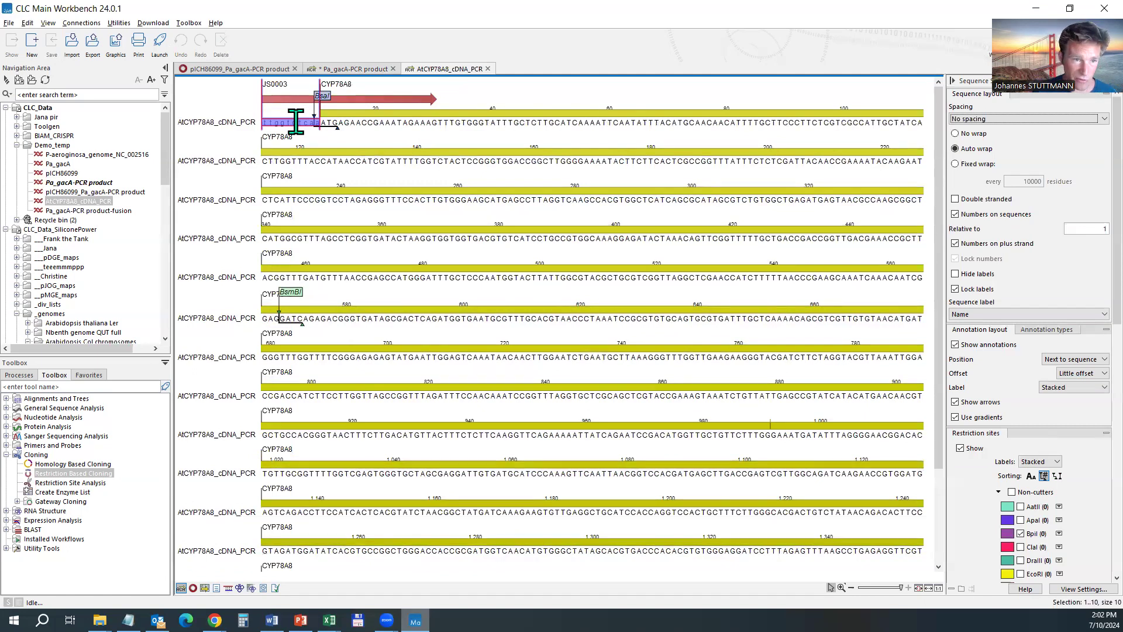
click(269, 122)
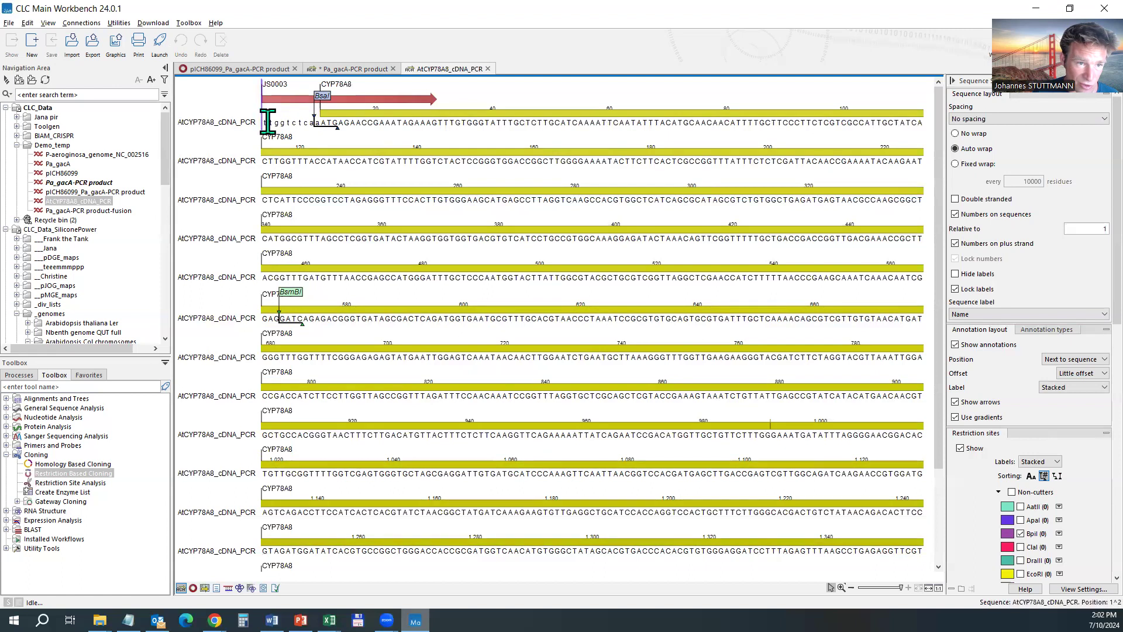
drag(275, 121, 305, 122)
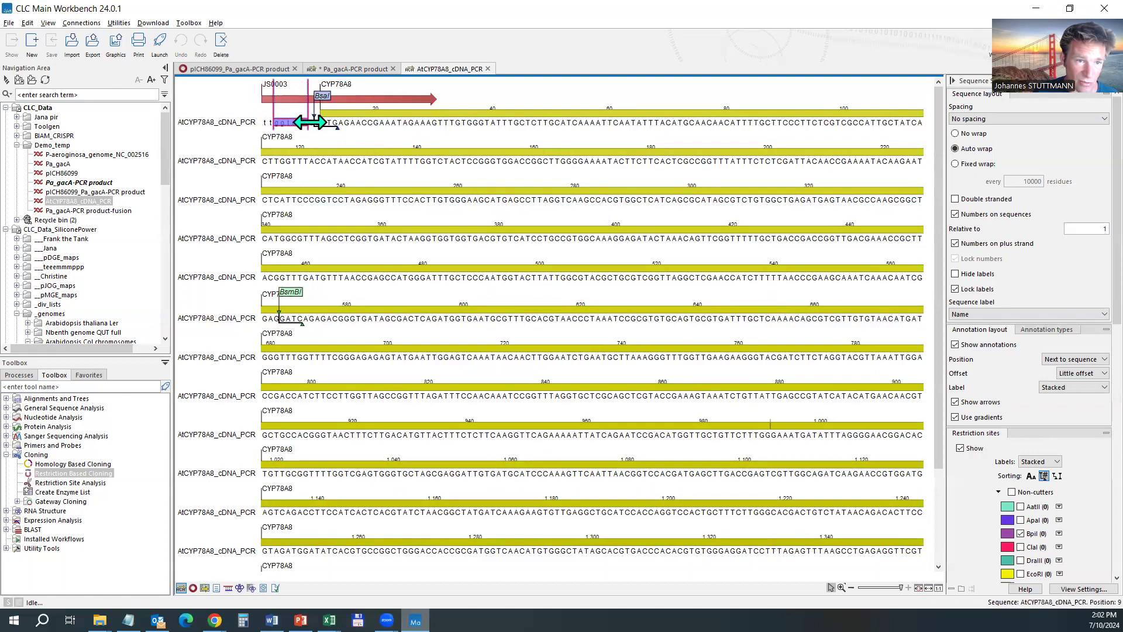
click(312, 122)
Replace base 10, just before the CYP78A8 start codon, with ttcgagtgct, consulting the codon table in Word for the extra codons
click(315, 123)
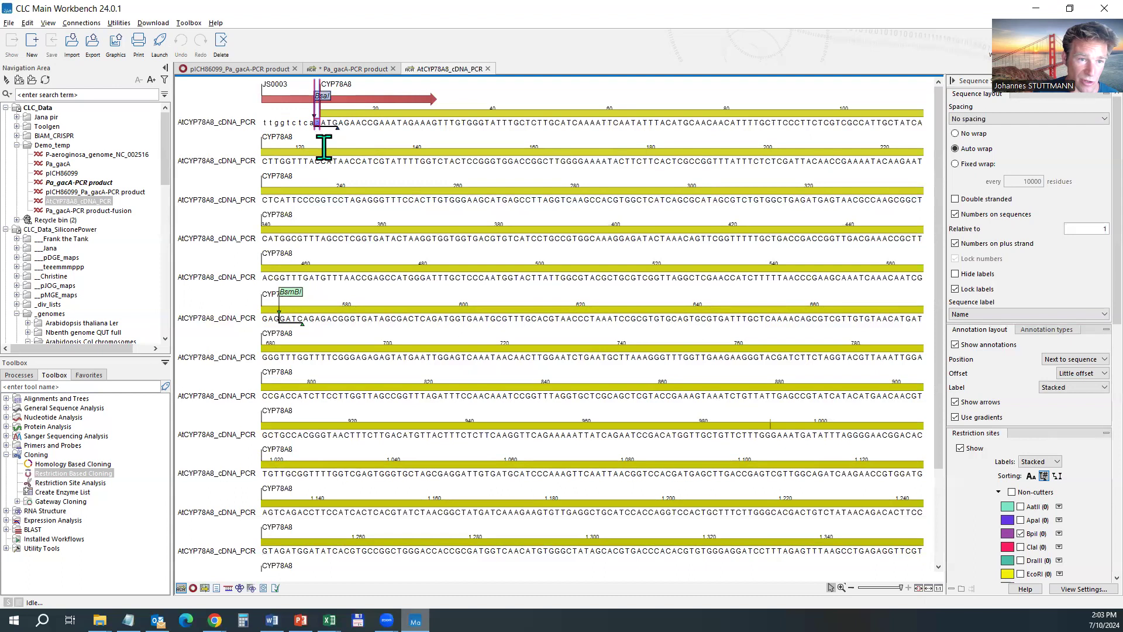
right_click(319, 127)
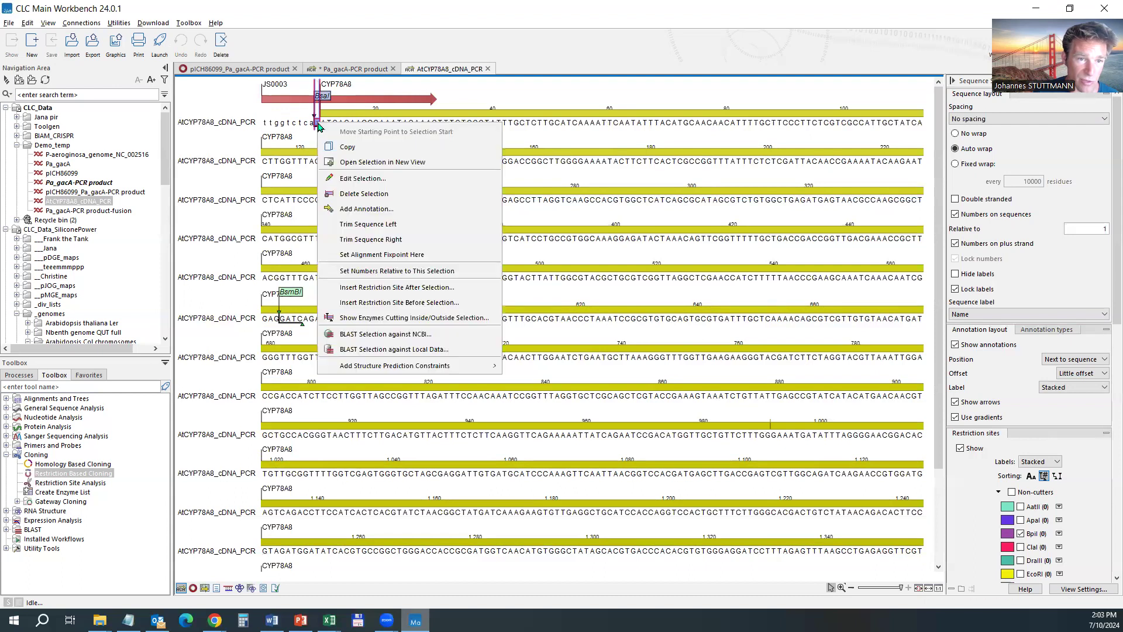
click(345, 178)
drag(447, 291, 388, 297)
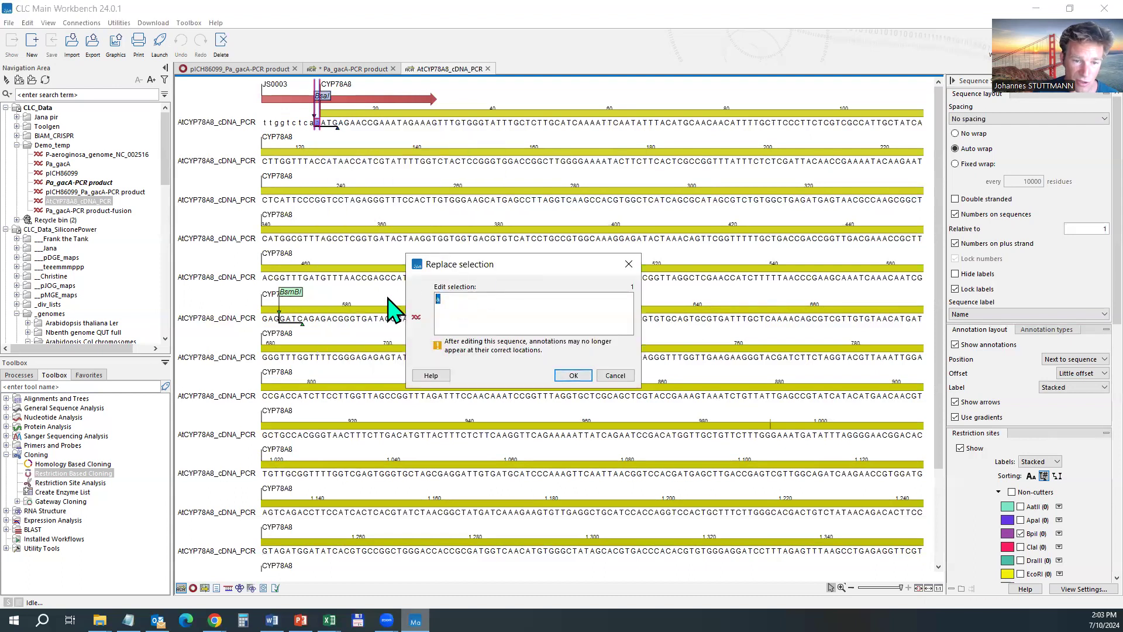
text(ttcg)
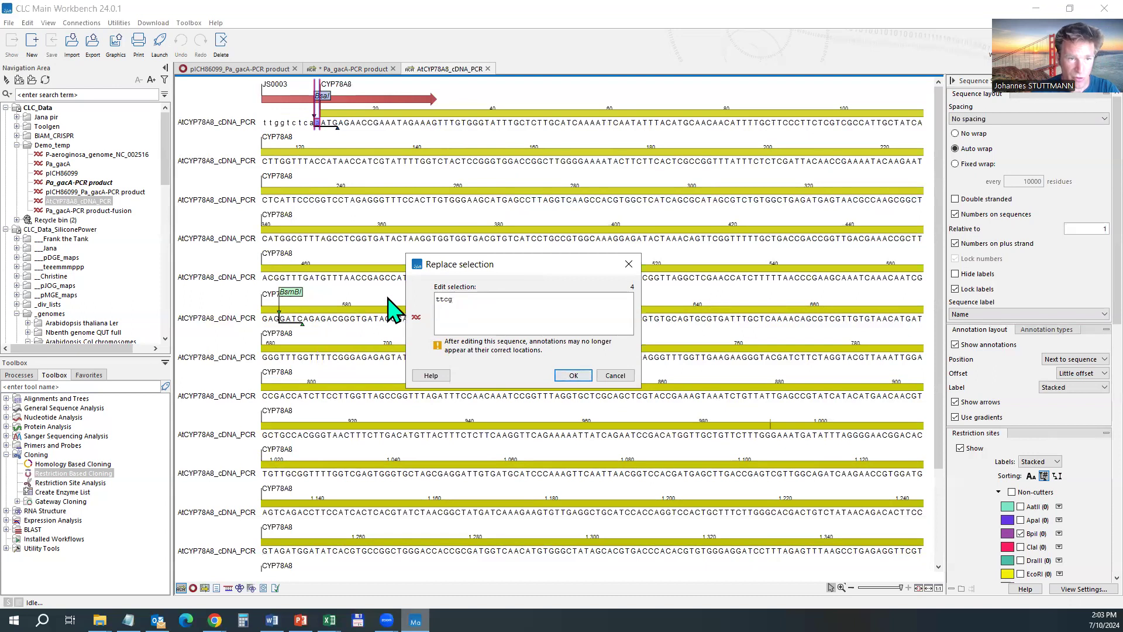
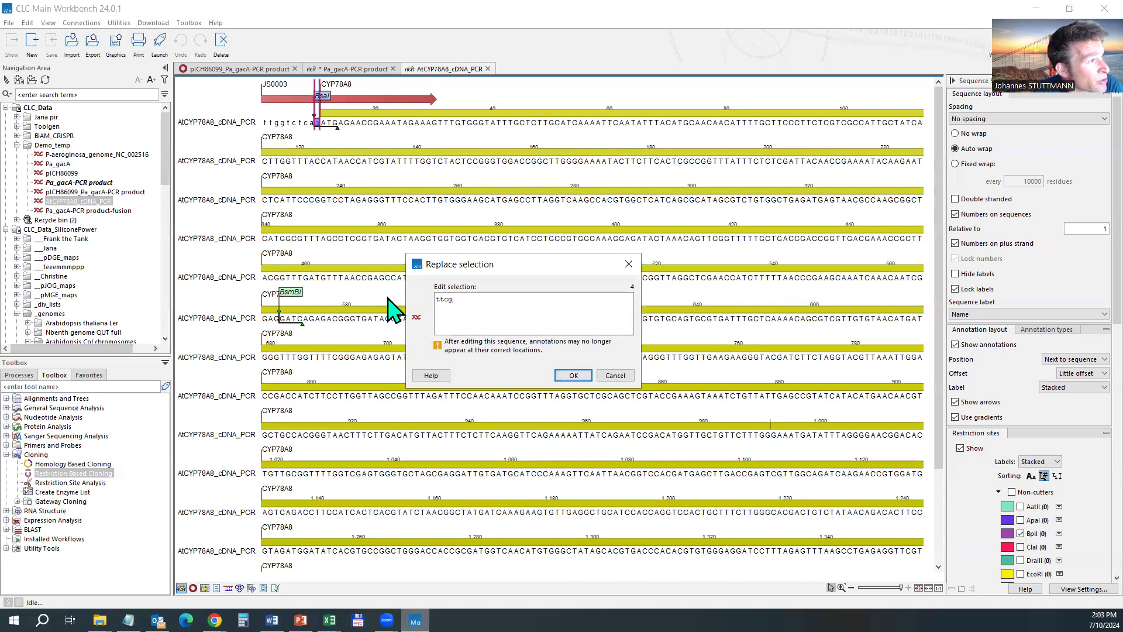
key(alt+Tab)
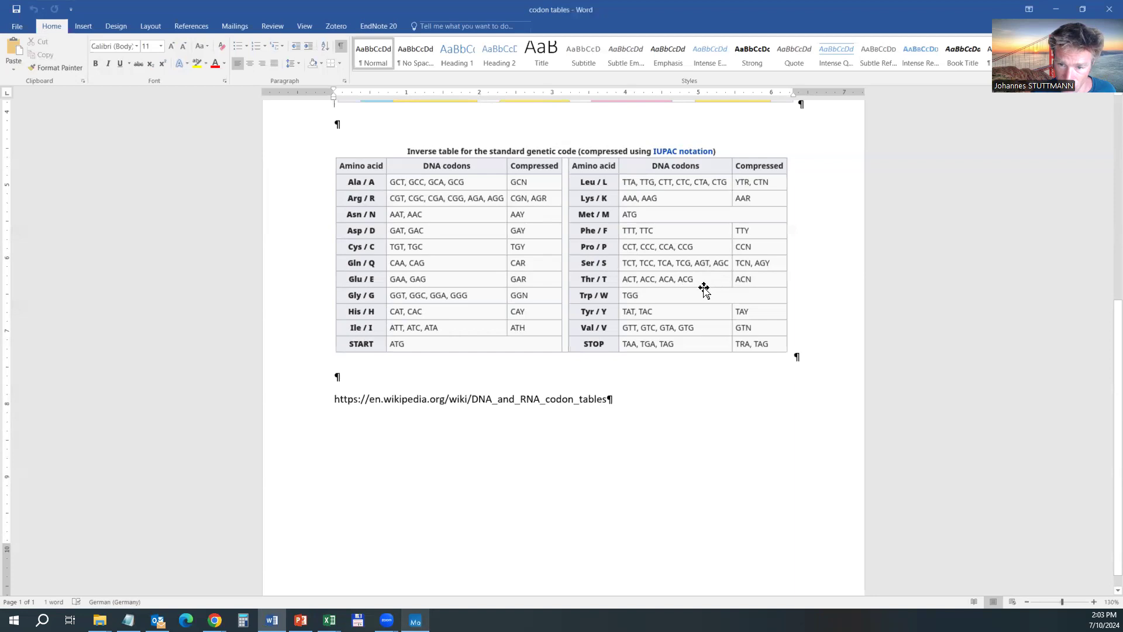
key(alt+Tab)
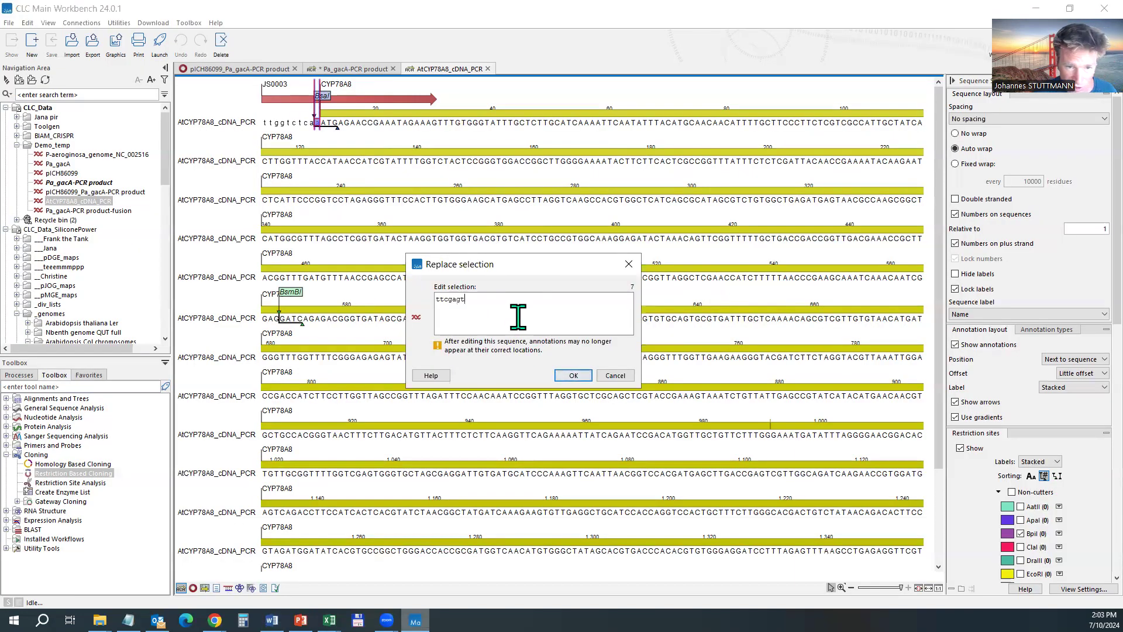
key(alt+Tab)
key(alt+Tab)
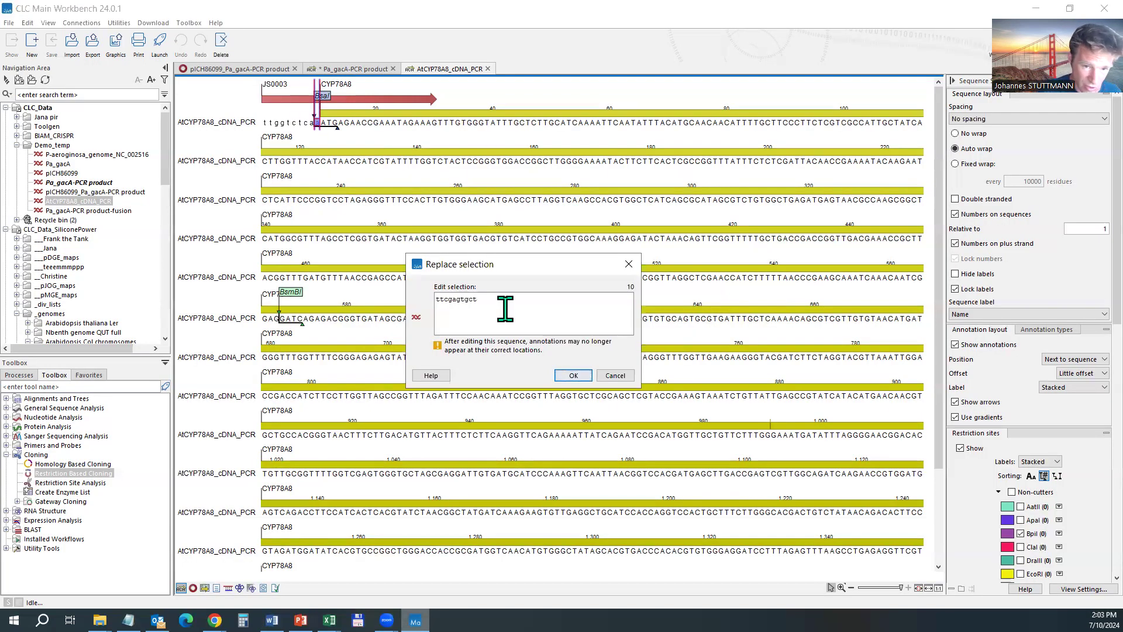
click(574, 376)
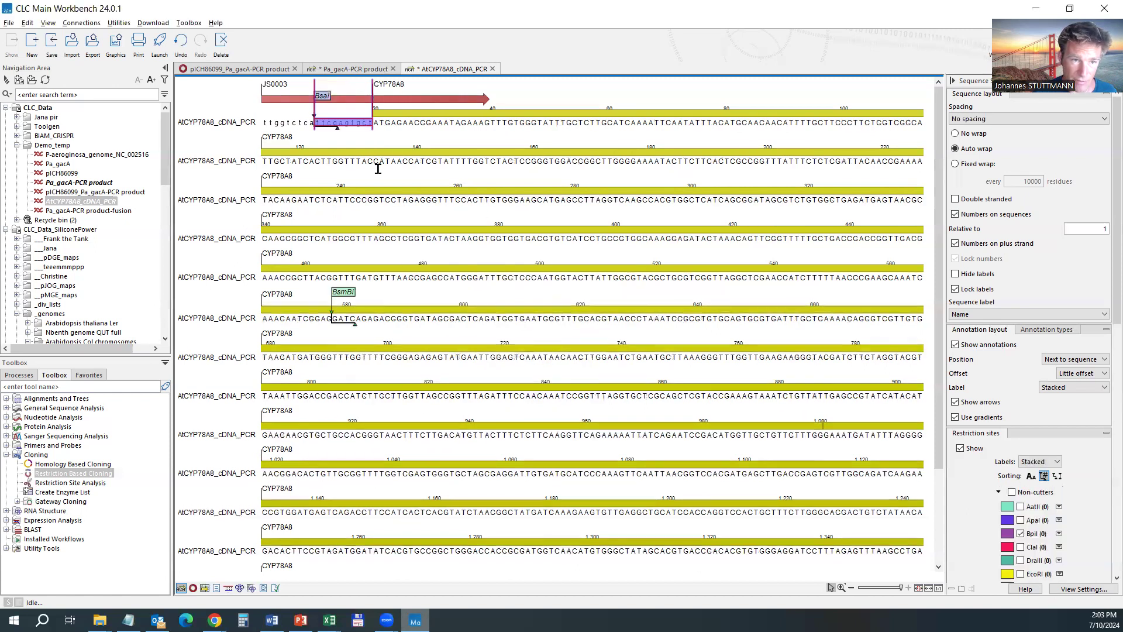
Compare the new BsaI overhang before CYP78A8 with the one ending the gacA product, and inspect the JS0004 end
click(313, 123)
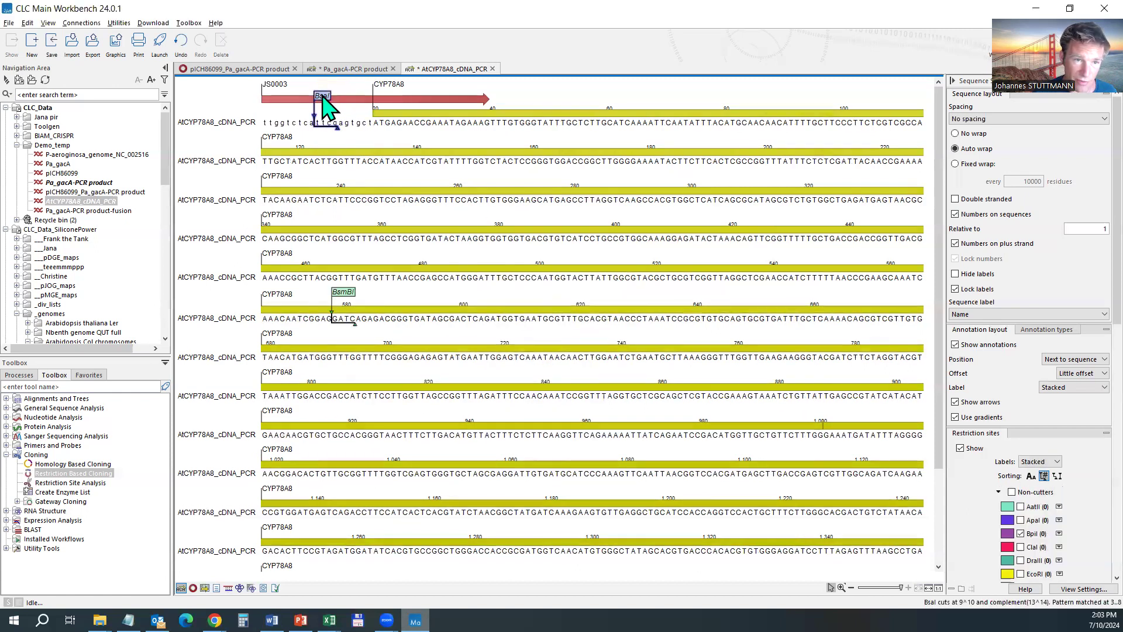
drag(316, 123, 329, 123)
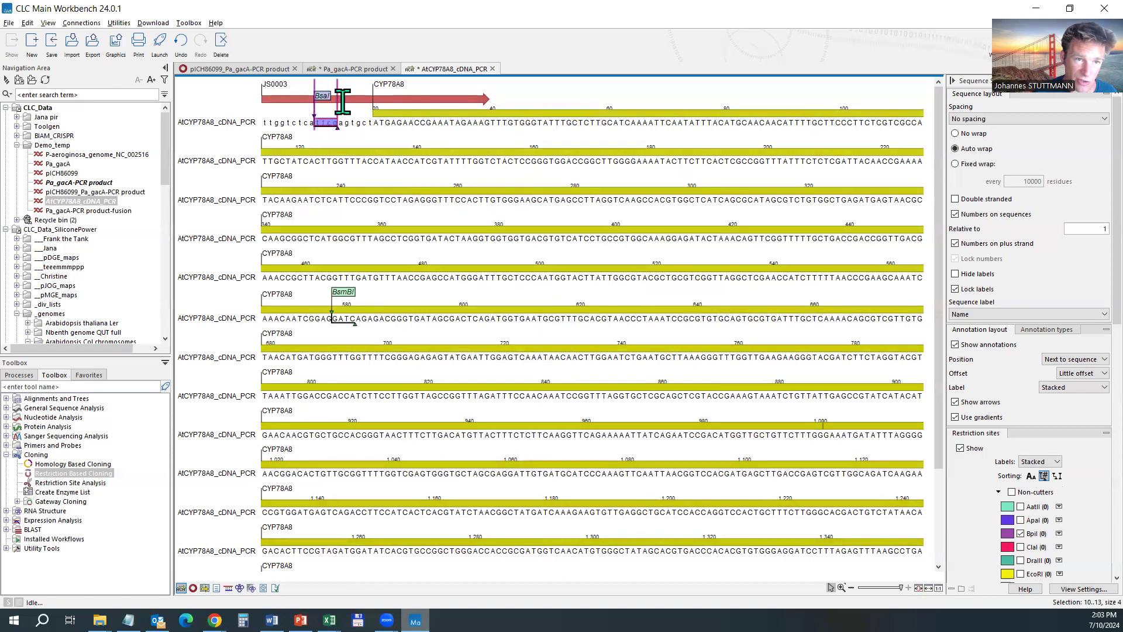
click(353, 69)
drag(748, 534, 770, 532)
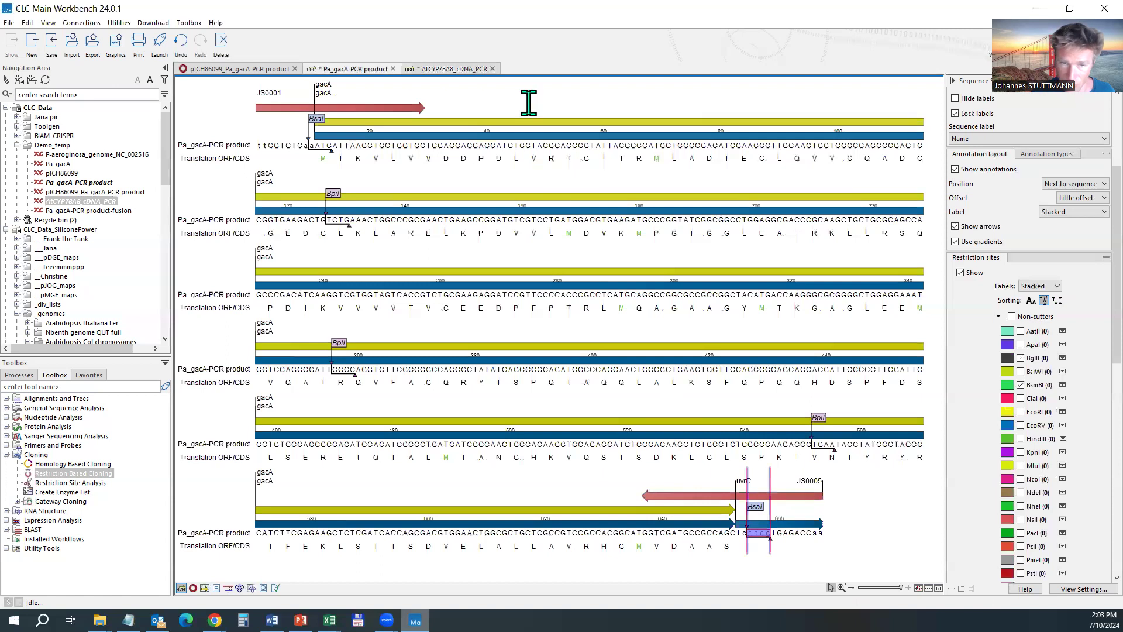
click(446, 69)
scroll(585, 556, down, 3)
drag(524, 561, 545, 563)
scroll(439, 351, up, 3)
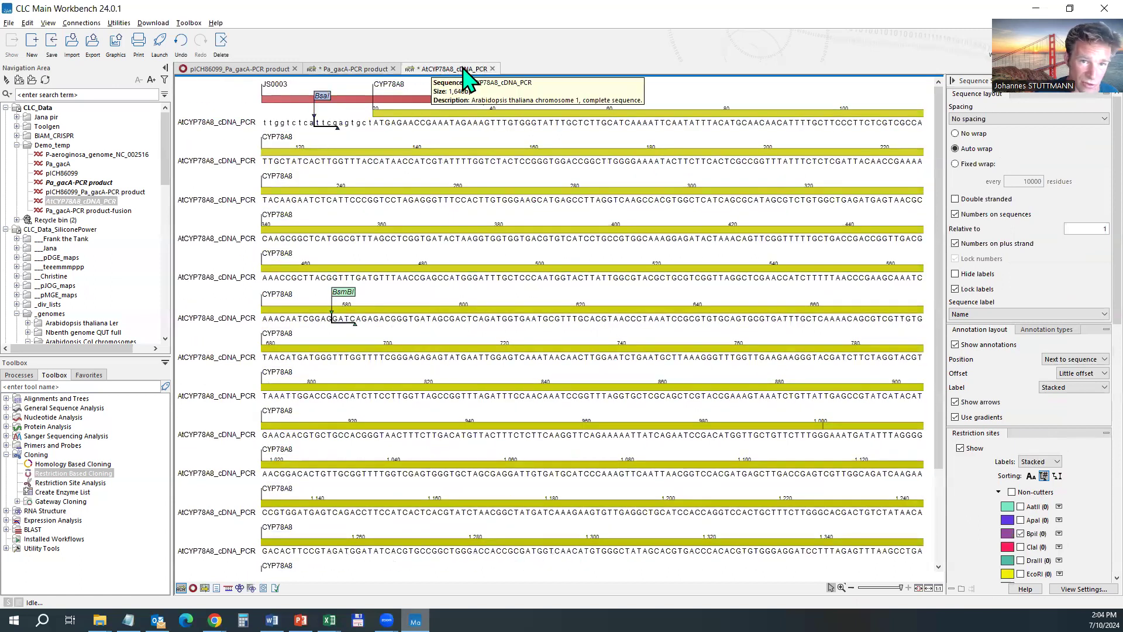
Save the edited CYP78A8 sequence as a copy in the Demo_temp folder and name it AtCYP78A8_cDNA_PCR-fusion
drag(454, 74, 49, 146)
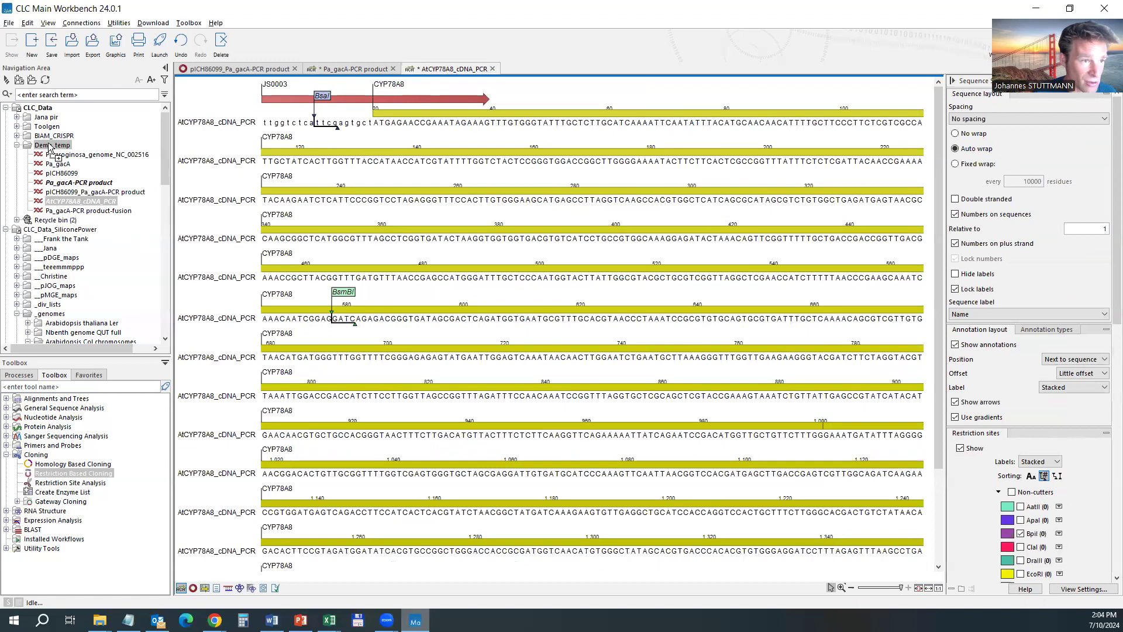
drag(50, 147, 49, 147)
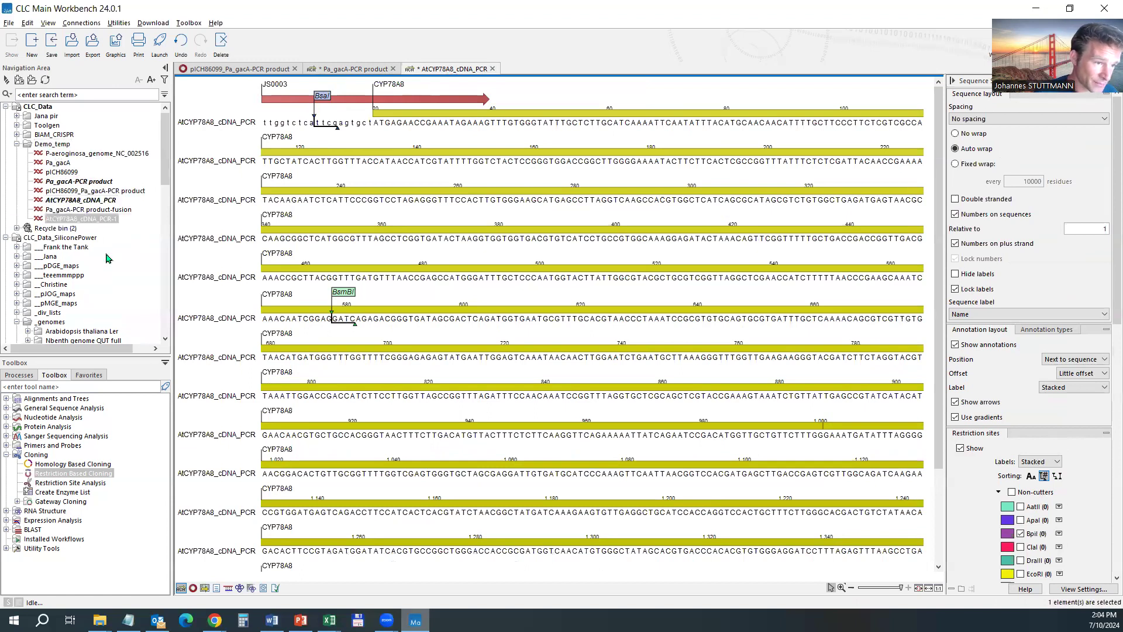
click(116, 220)
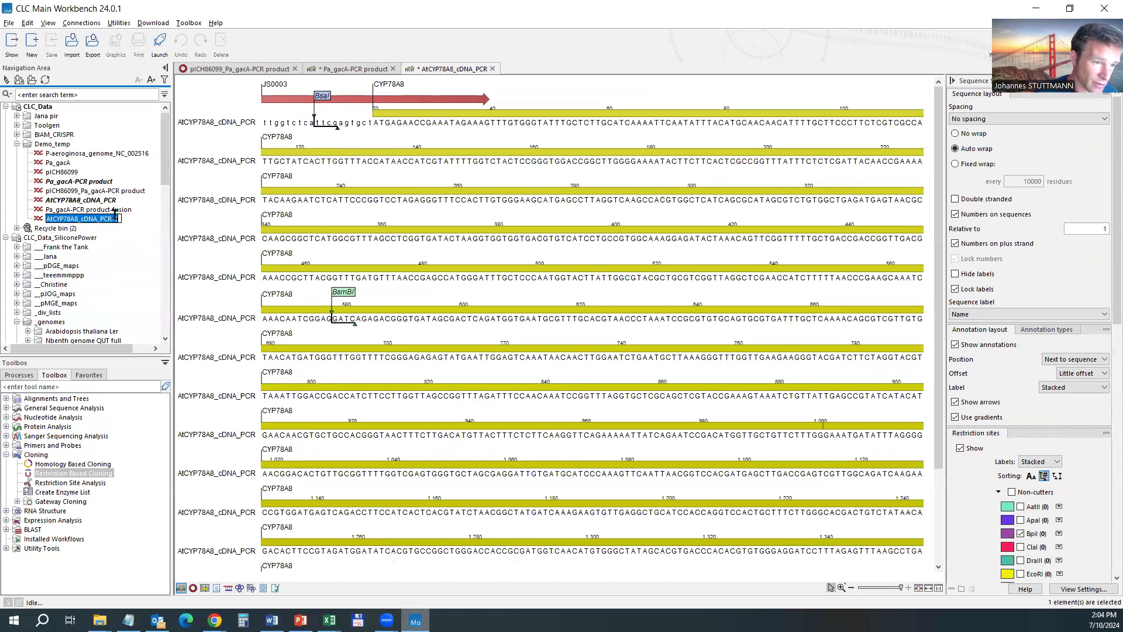
key(End)
key(BackSpace)
text(fusion)
key(Return)
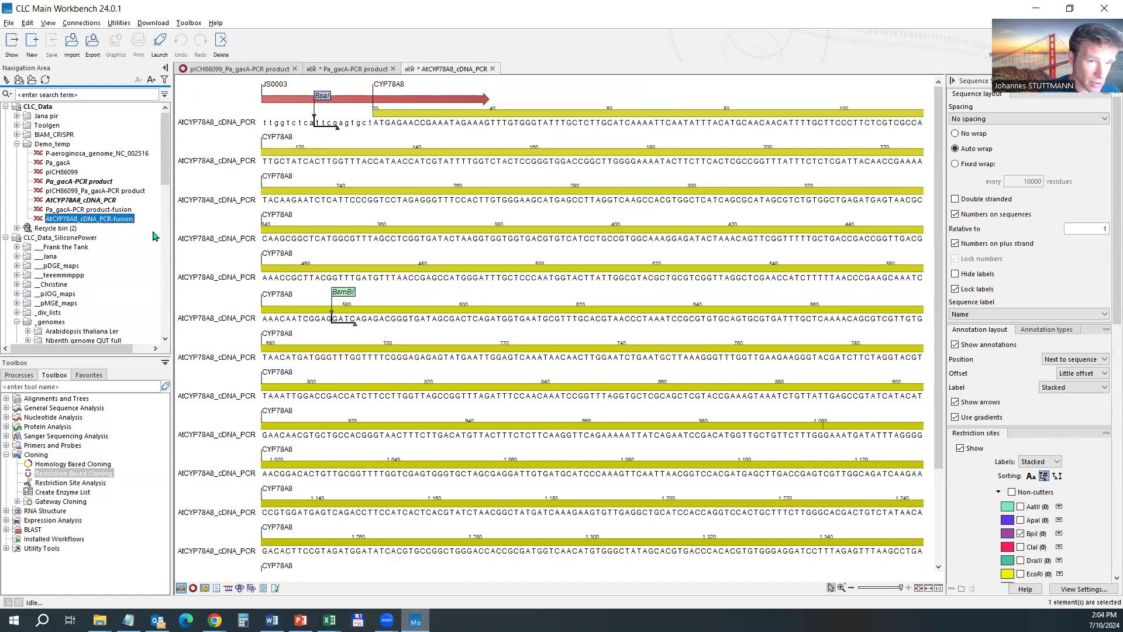
Close the AtCYP78A8_cDNA_PCR, Pa_gacA-PCR product and pICH86099_Pa_gacA-PCR product views without saving any changes
click(493, 69)
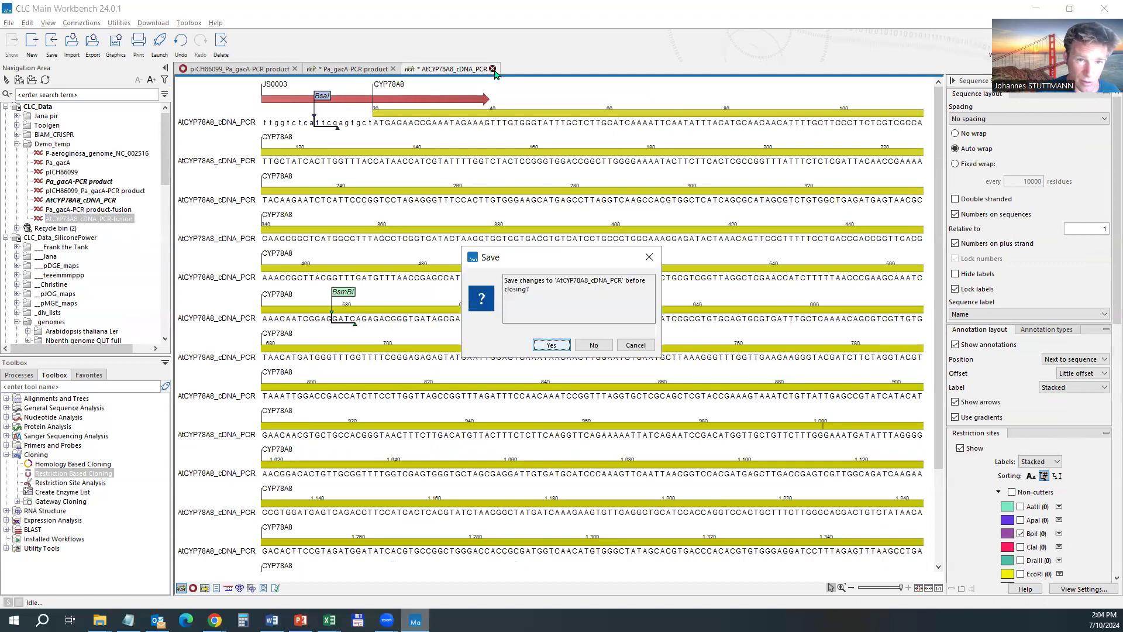
click(593, 345)
click(393, 69)
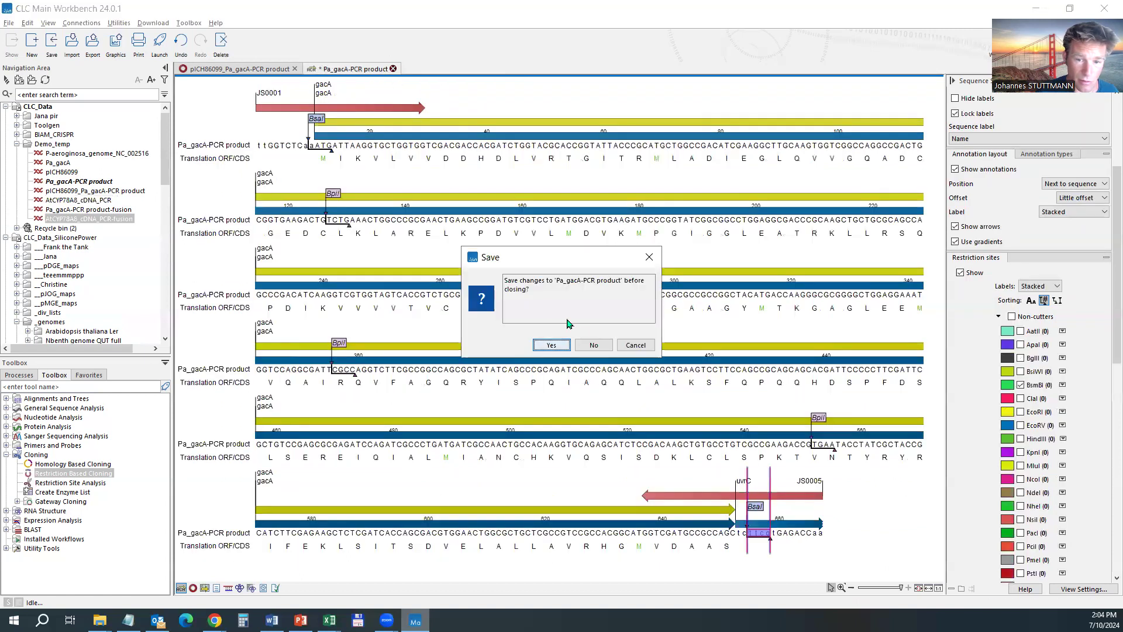
click(593, 346)
click(295, 69)
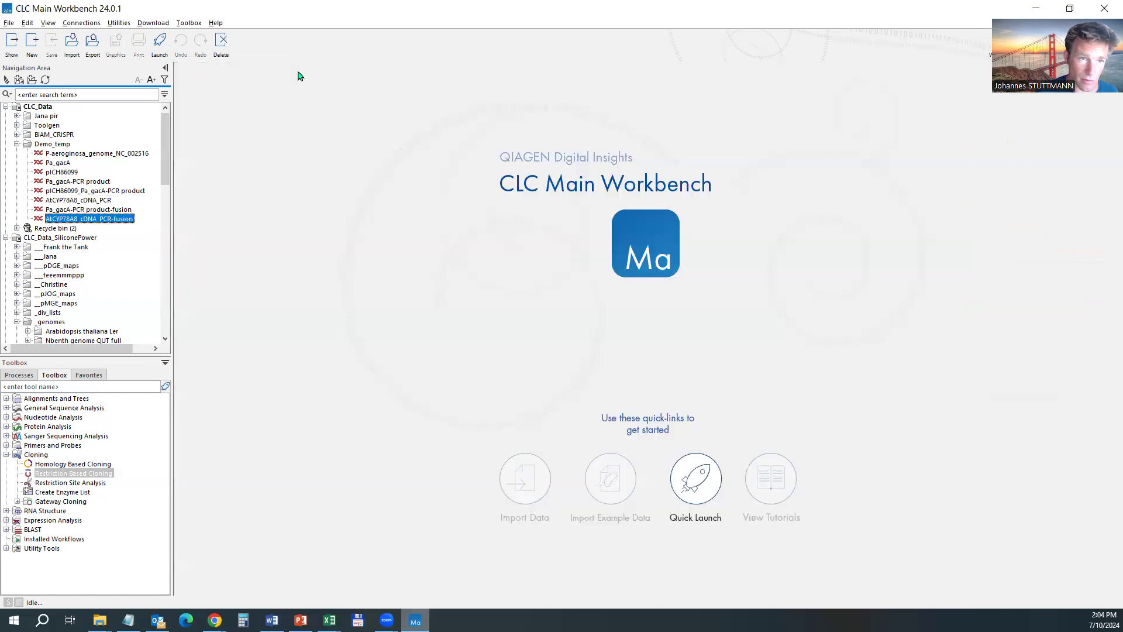
Start a Restriction Based Cloning experiment with Pa_gacA-PCR product-fusion and pICH86099 as the input sequences
click(95, 201)
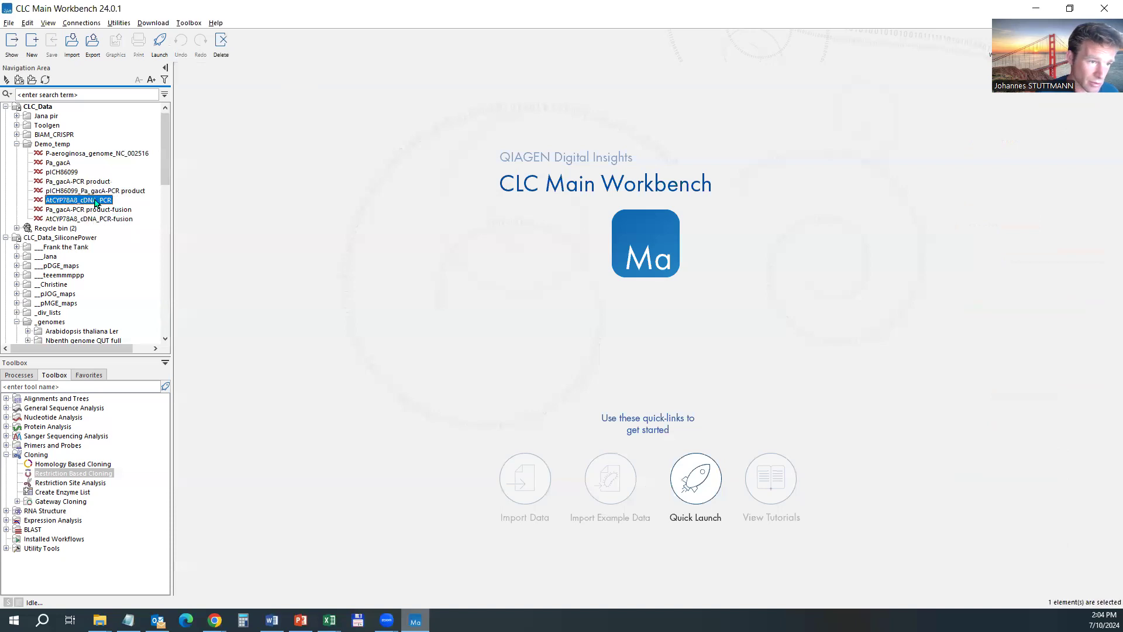
ctrl+click(96, 210)
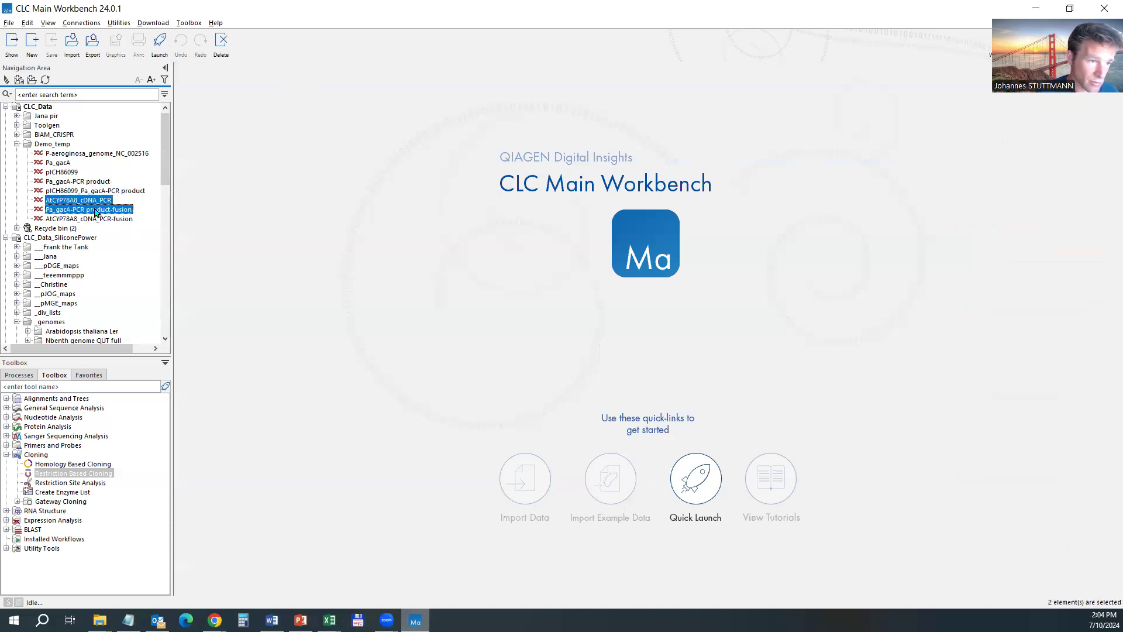
click(97, 210)
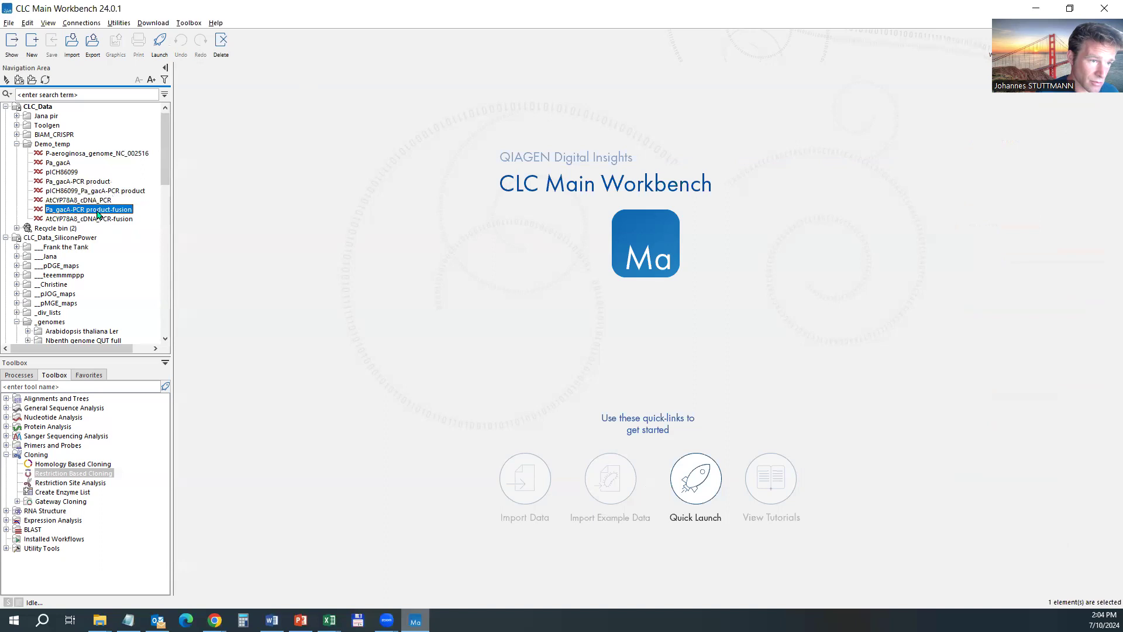
ctrl+click(62, 172)
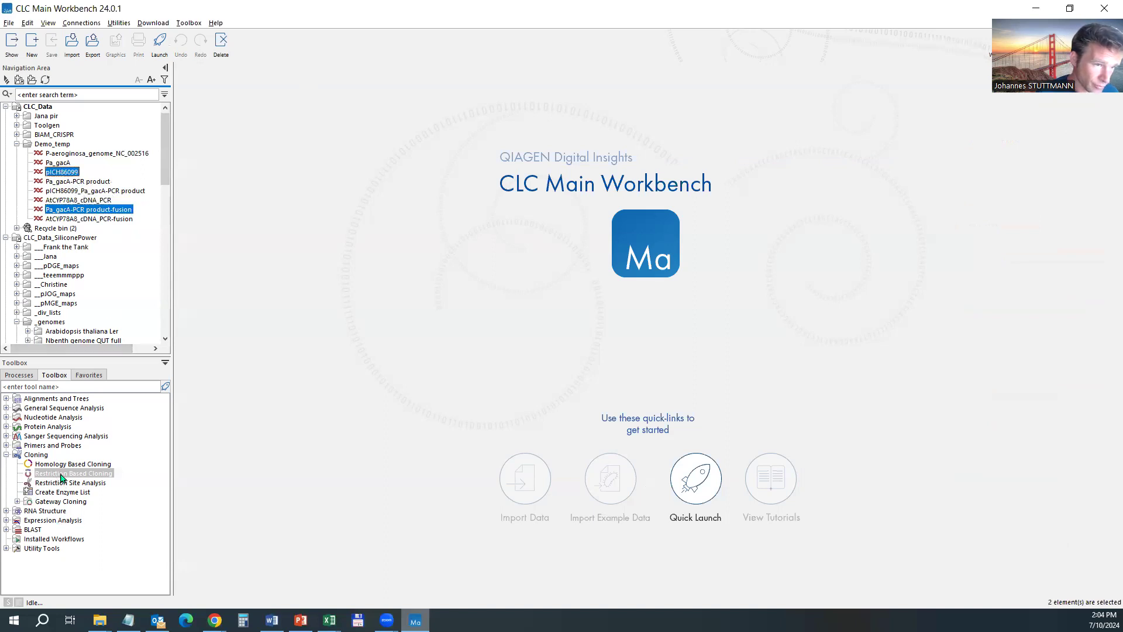
double_click(61, 474)
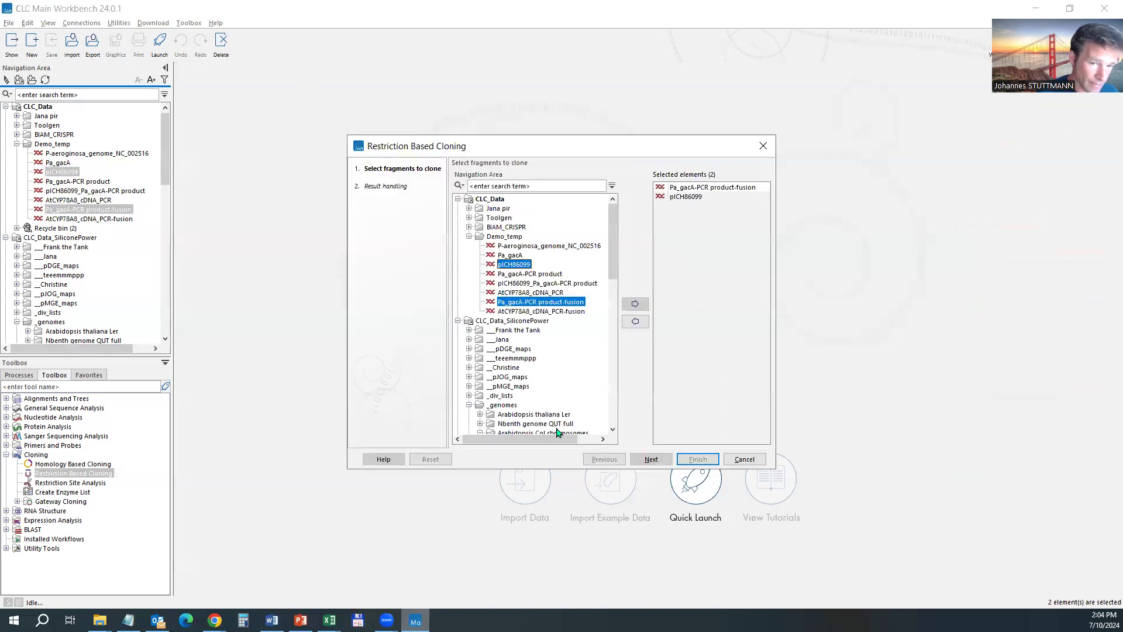
click(654, 459)
click(696, 459)
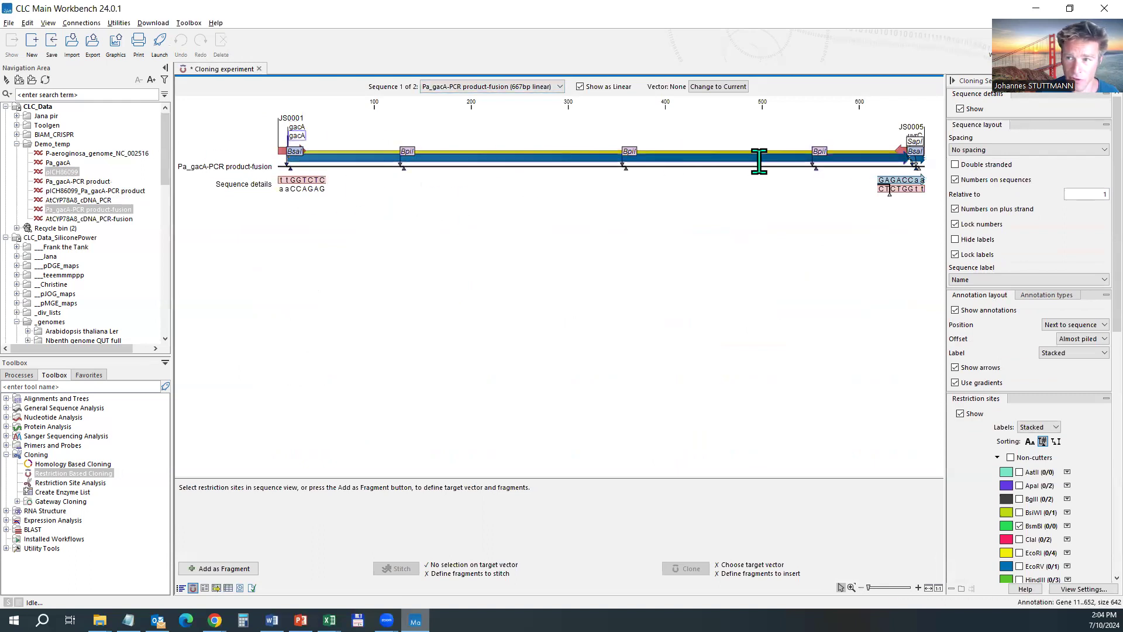
Add the AtCYP78A8_cDNA_PCR-fusion sequence to the cloning experiment
right_click(207, 141)
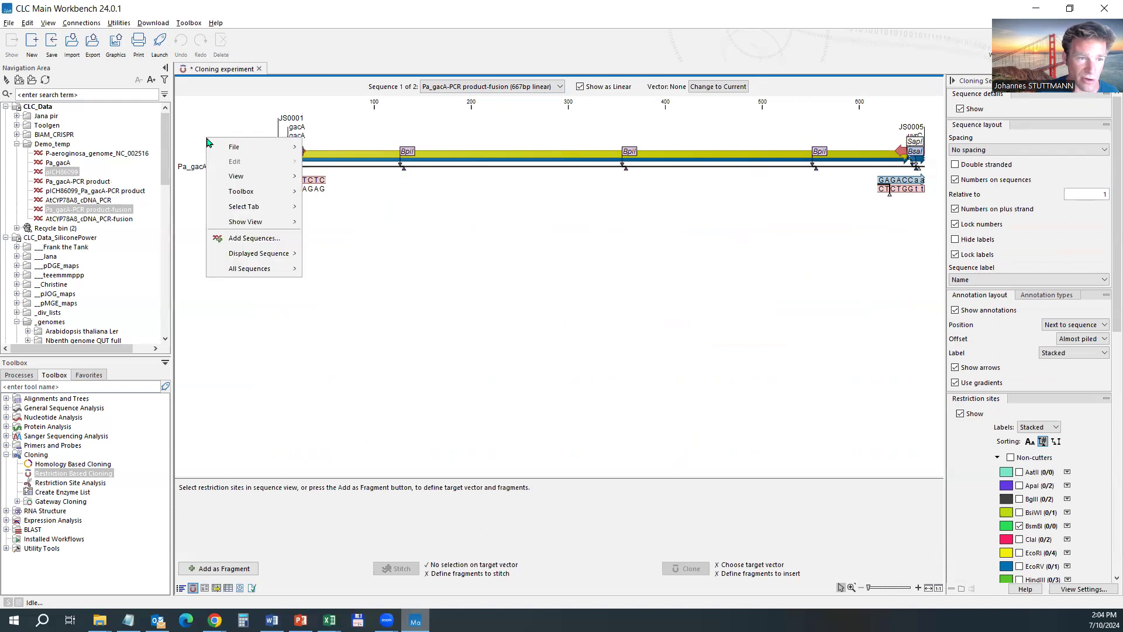
click(246, 238)
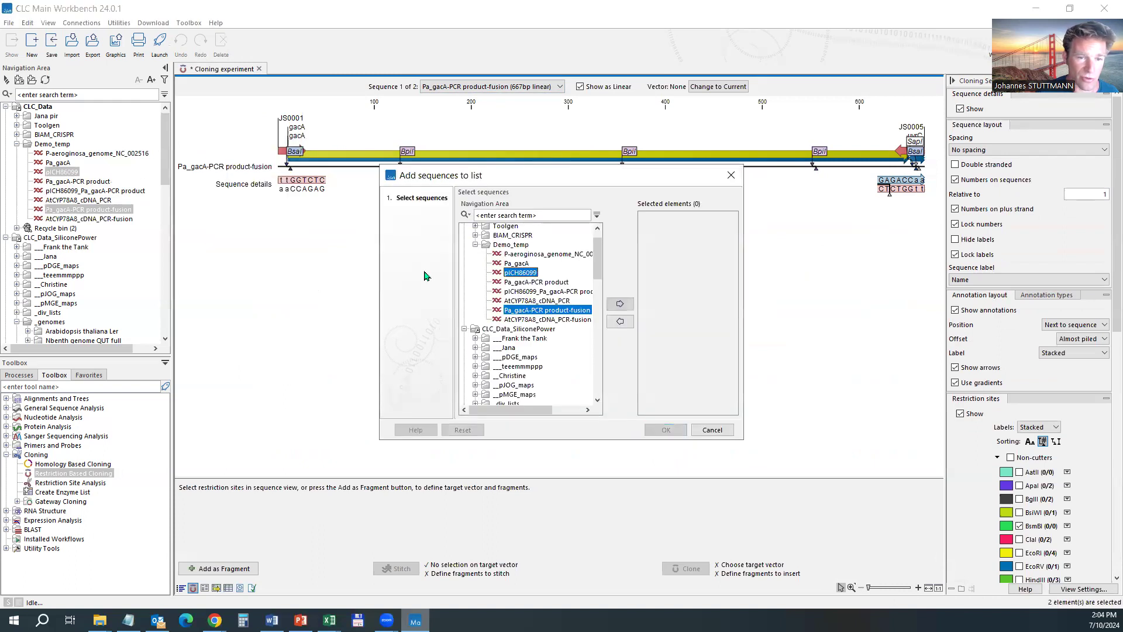
click(545, 319)
click(619, 304)
key(Return)
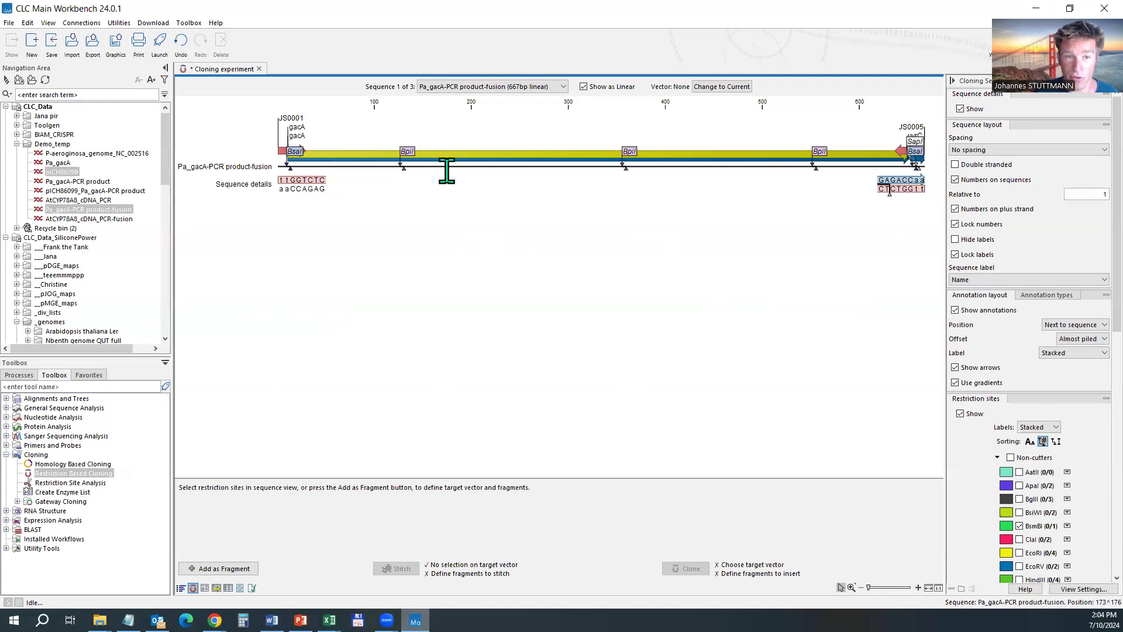
Set pICH86099 as the target vector and open it at both of its BsaI sites
click(520, 88)
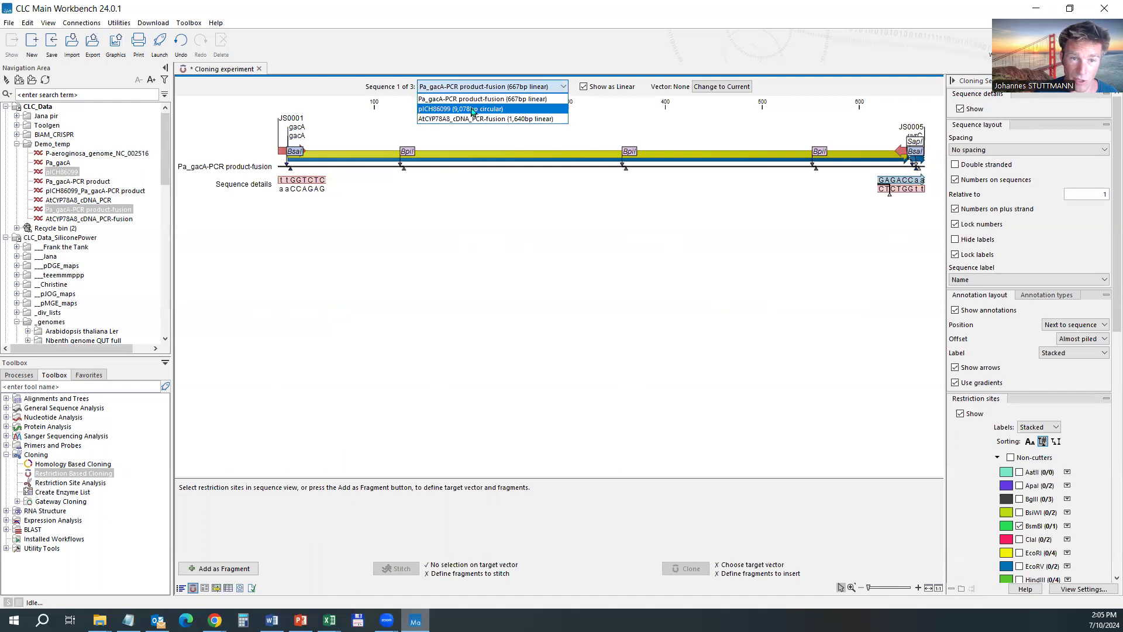
click(439, 109)
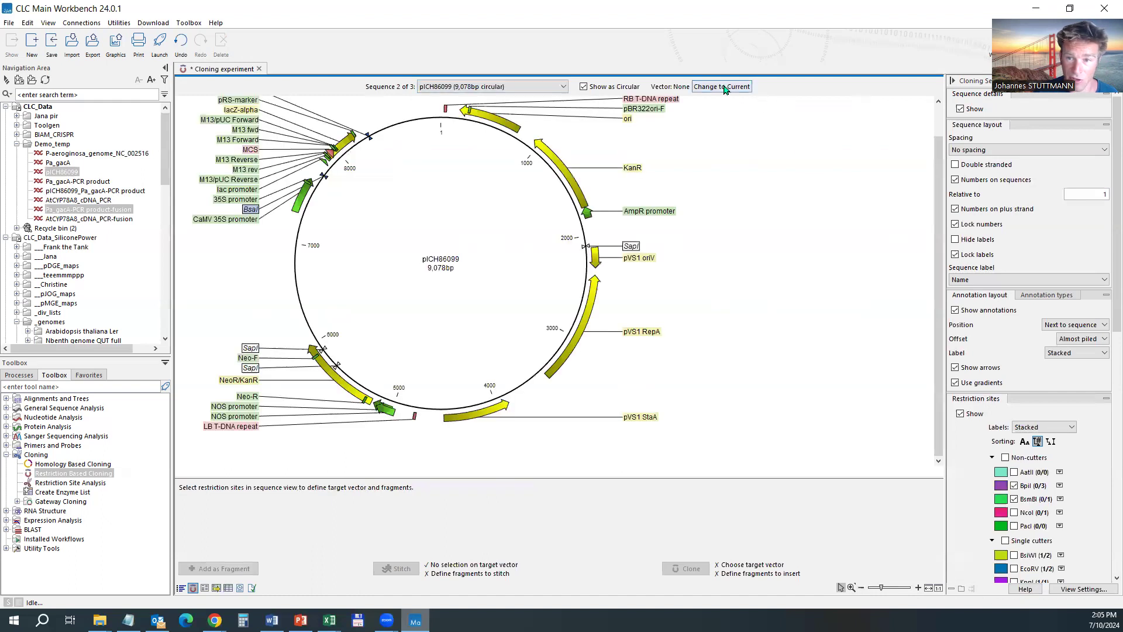
click(720, 88)
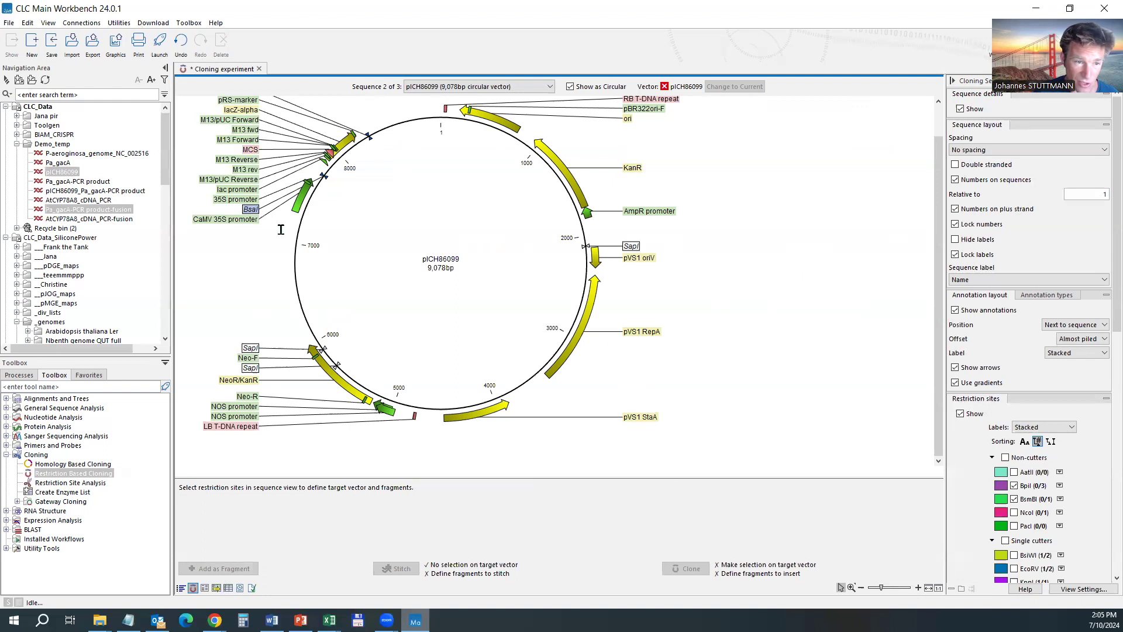
click(251, 209)
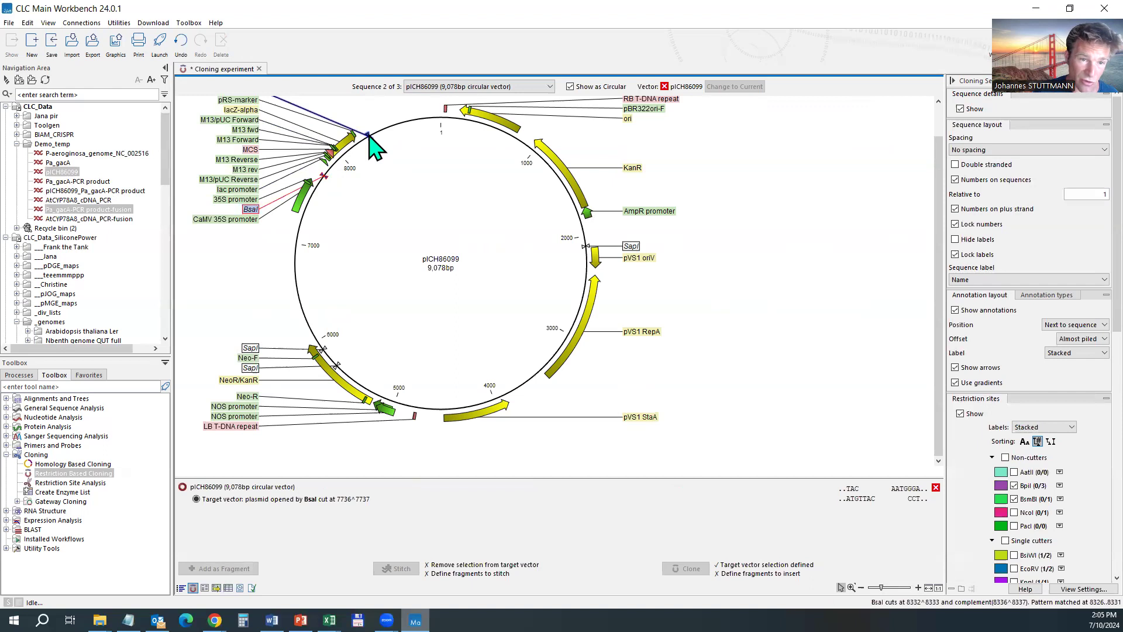
click(369, 134)
Define the fragments between the BsaI sites of Pa_gacA-PCR product-fusion and AtCYP78A8_cDNA_PCR-fusion as inserts
click(462, 87)
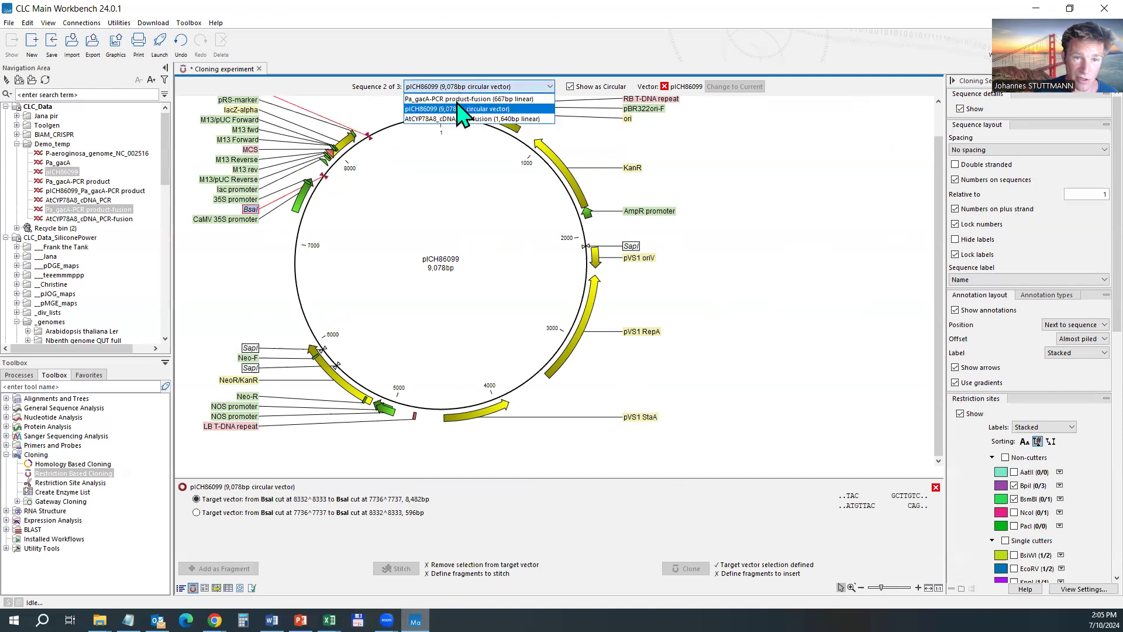
click(462, 98)
click(297, 153)
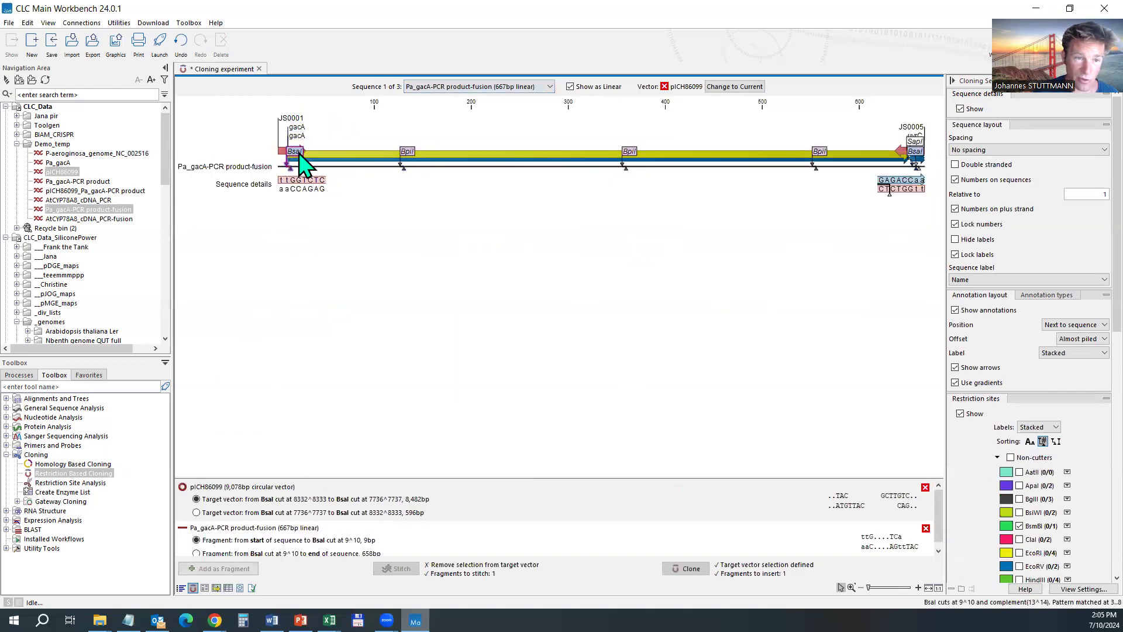
click(915, 154)
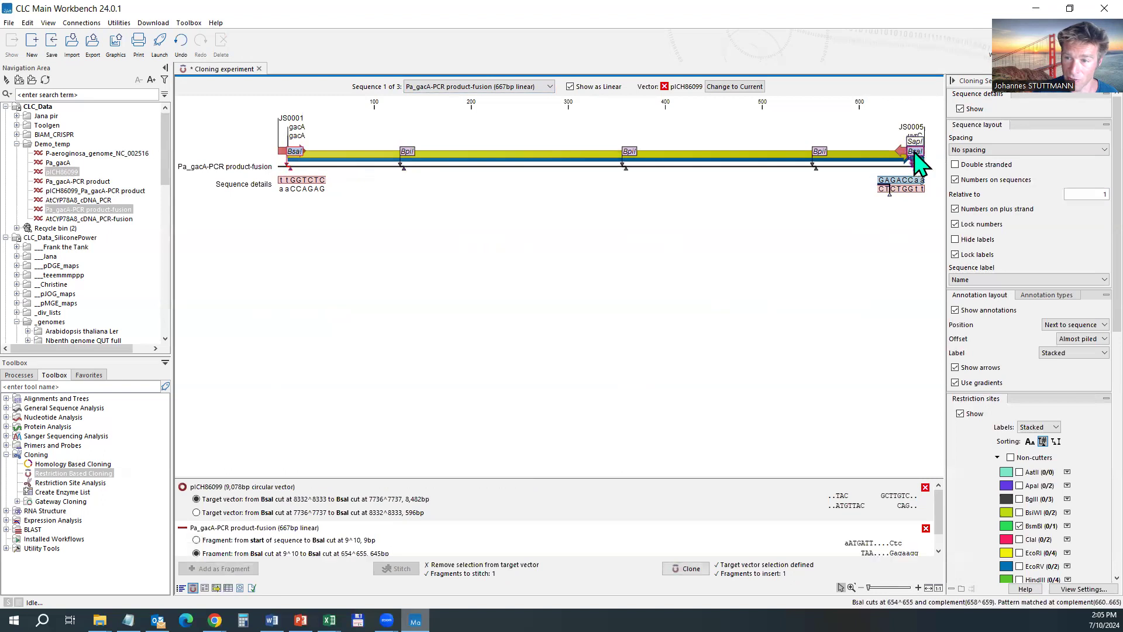
click(454, 87)
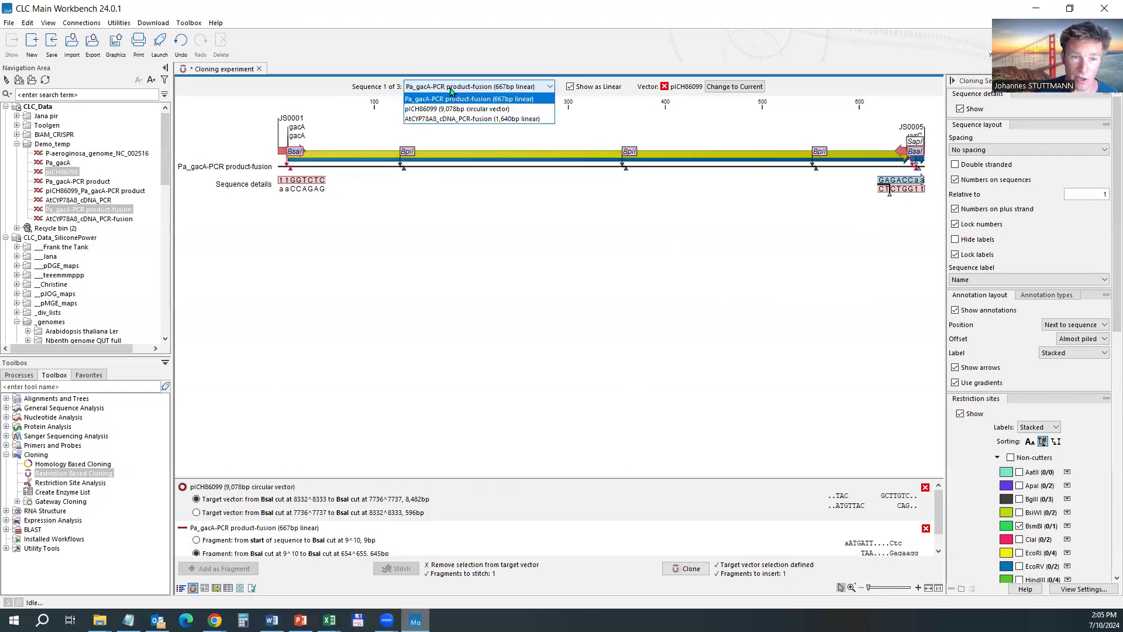
click(454, 119)
click(295, 140)
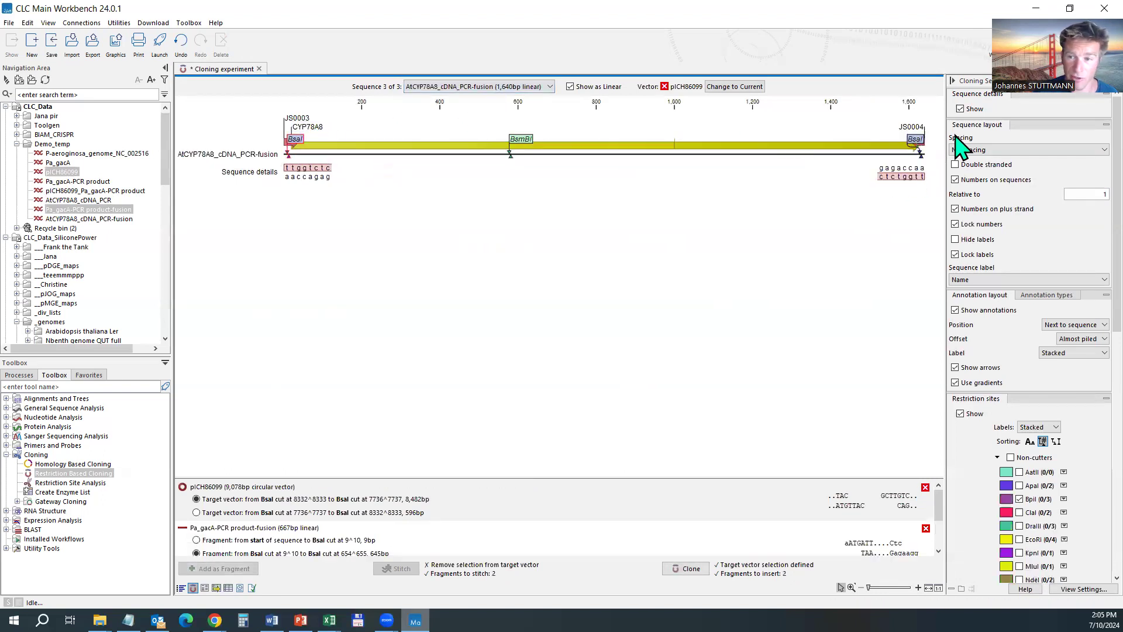
Check whether the BsaI overhangs of the vector and both inserts match, without completing the cloning
click(686, 569)
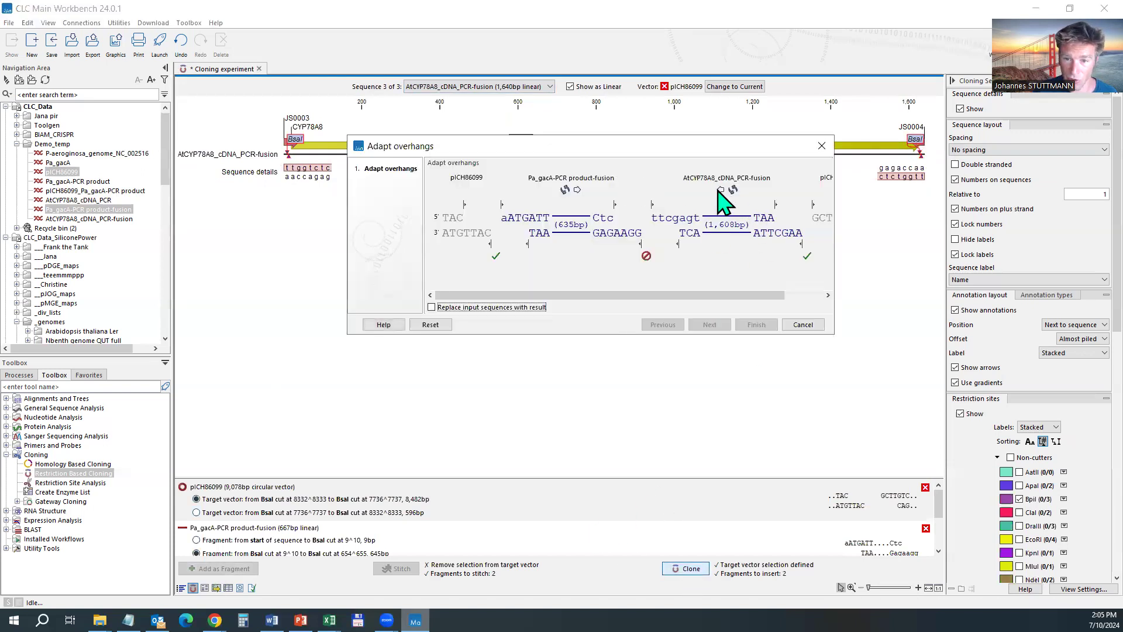
click(806, 326)
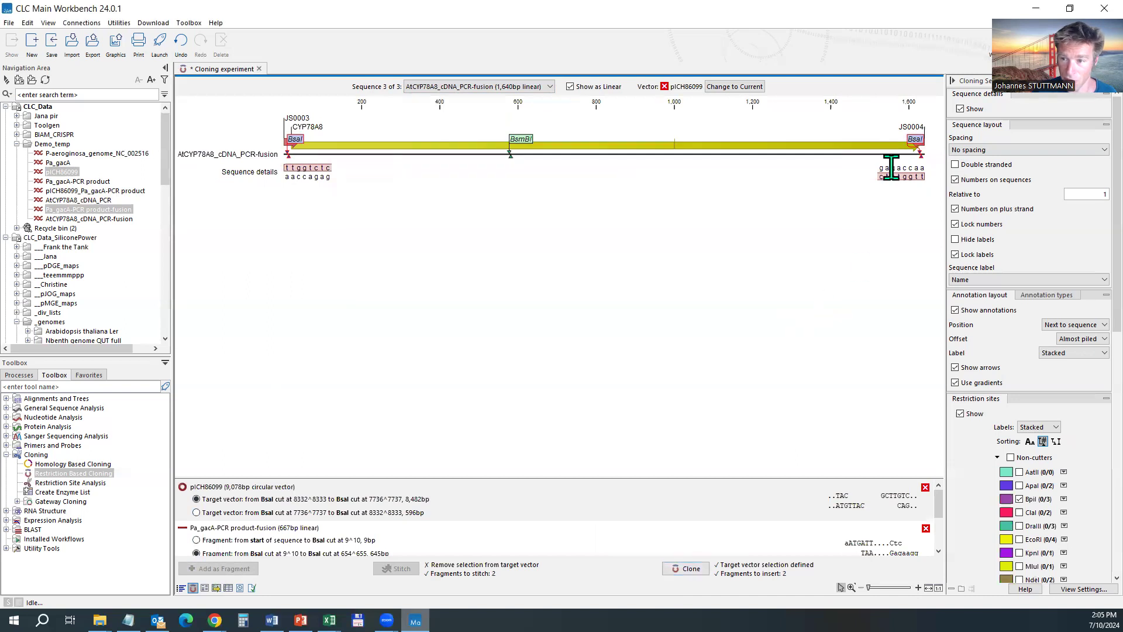
Replace the last base of the ttcc BsaI overhang in the JS0005 end of Pa_gacA-PCR product-fusion with g
click(490, 90)
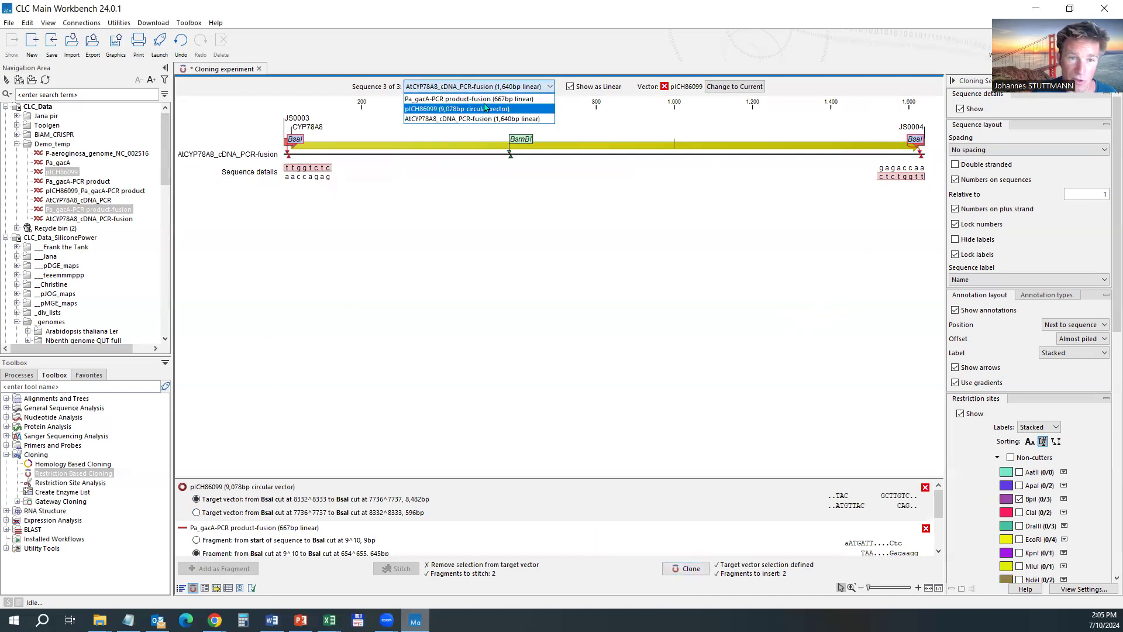
click(484, 100)
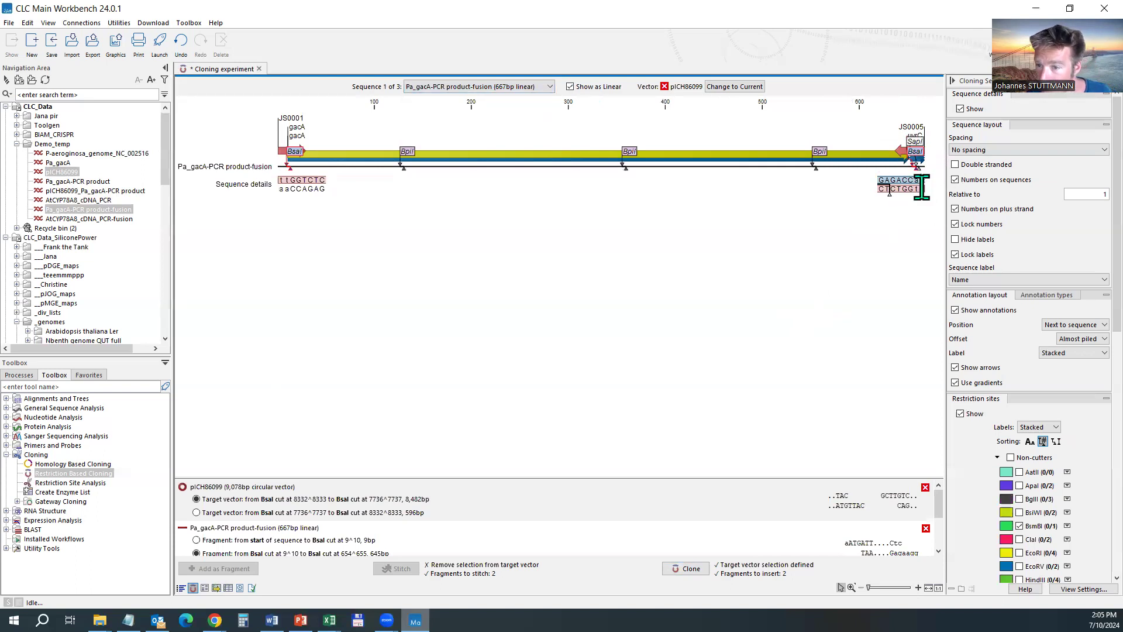
click(501, 89)
click(488, 239)
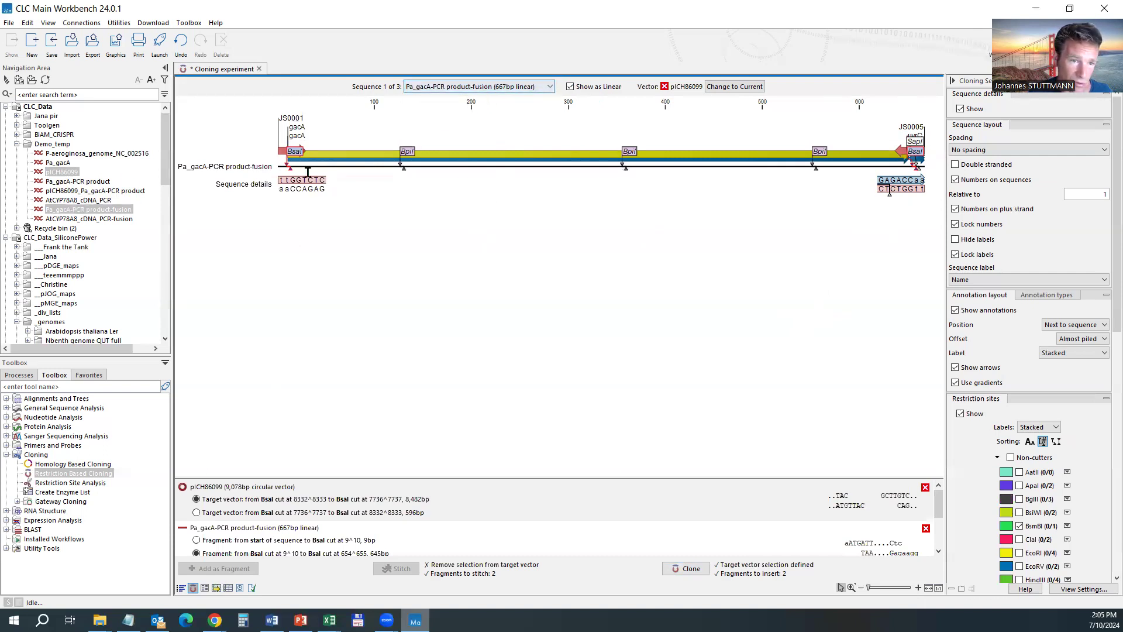
scroll(323, 143, up, 3)
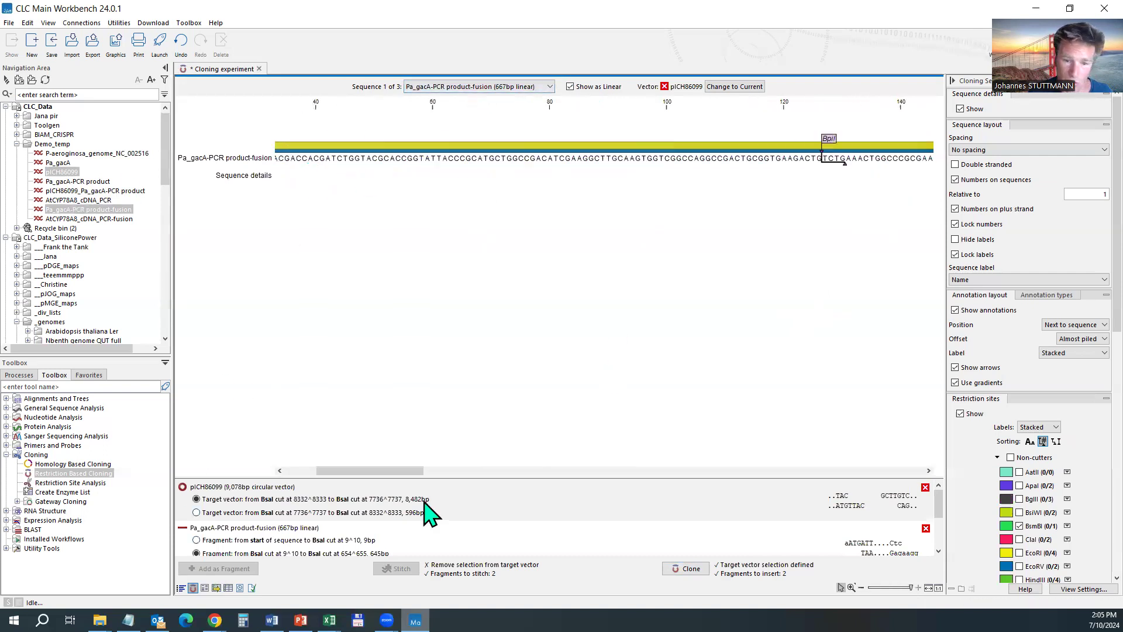
drag(371, 471, 915, 441)
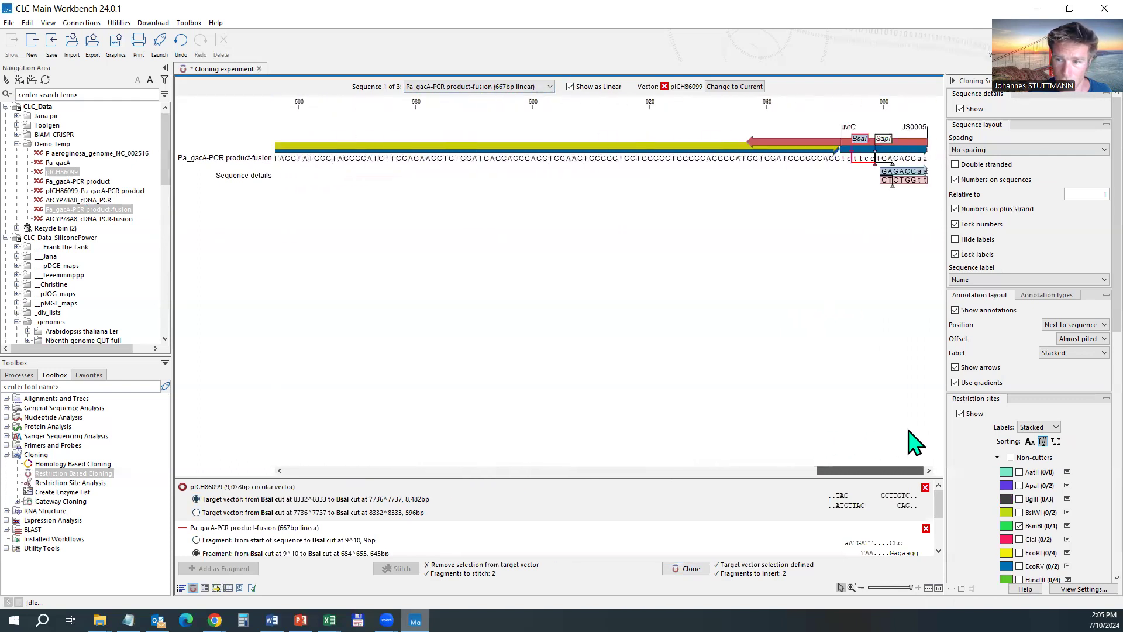
click(875, 173)
drag(871, 162, 875, 165)
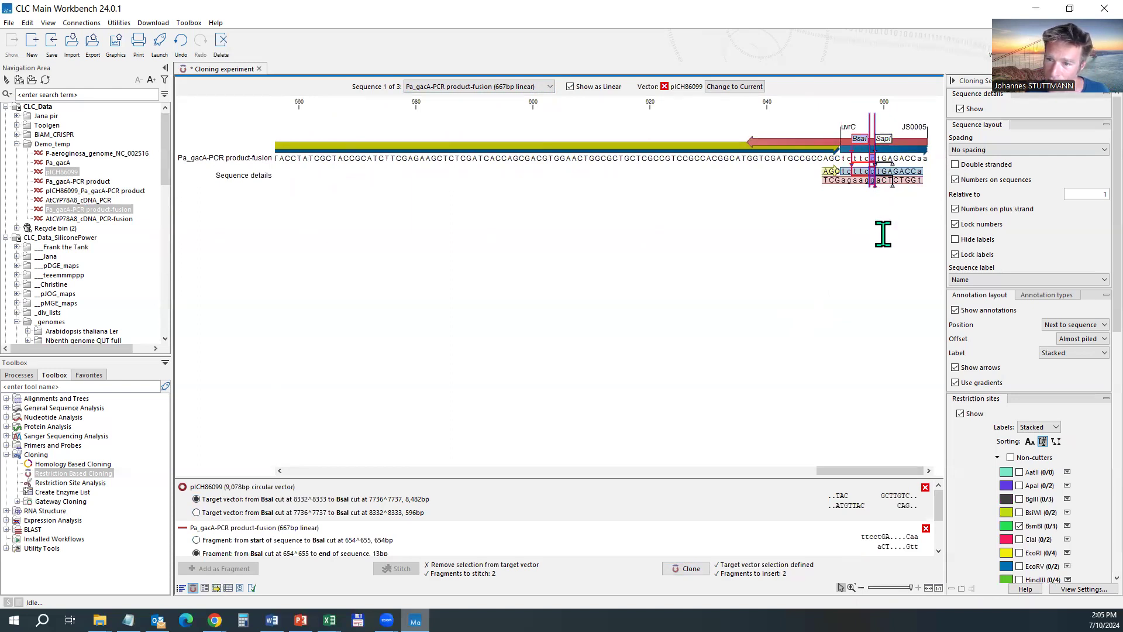
text(g)
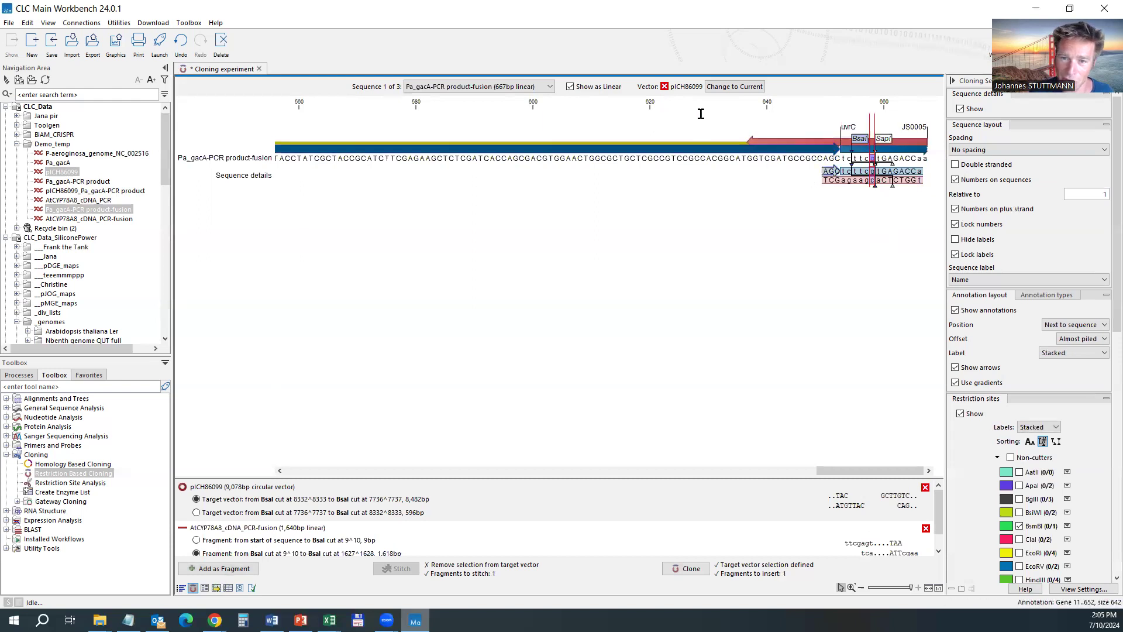
Redefine the gacA insert between its two BsaI sites and clone both inserts into pICH86099, keeping the input sequences
click(865, 138)
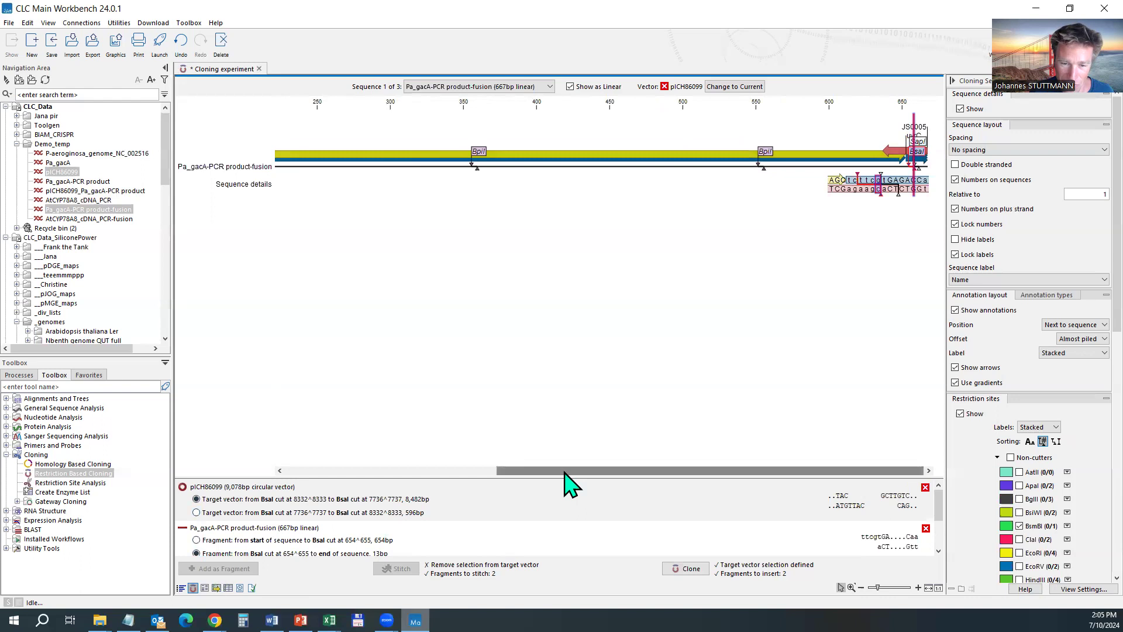
drag(564, 471, 271, 471)
click(300, 152)
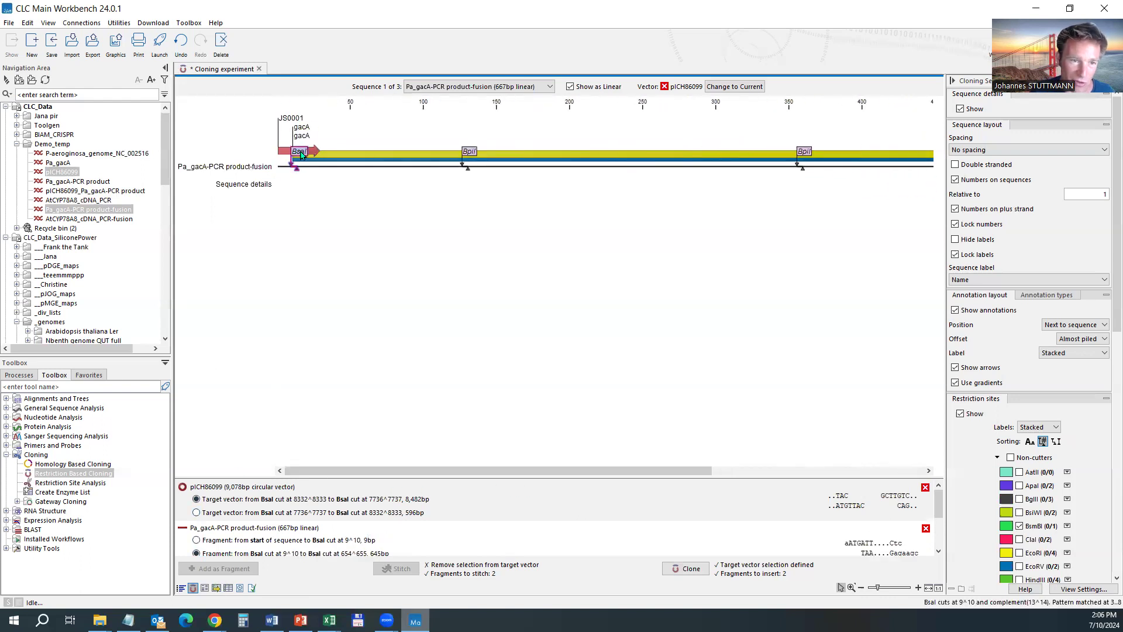
click(685, 569)
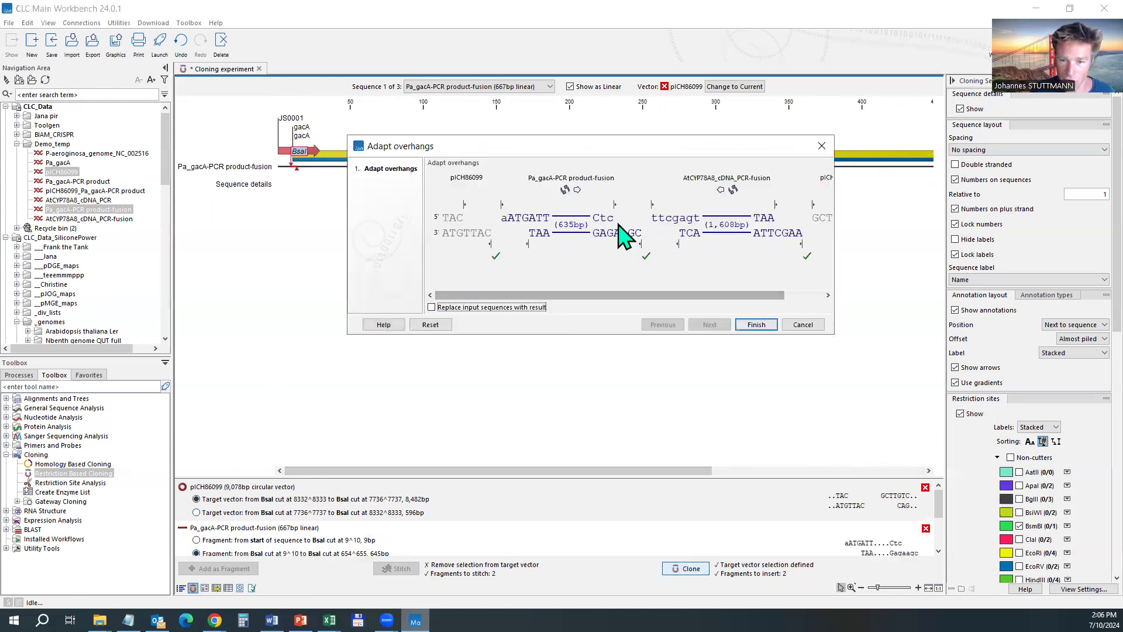
click(755, 326)
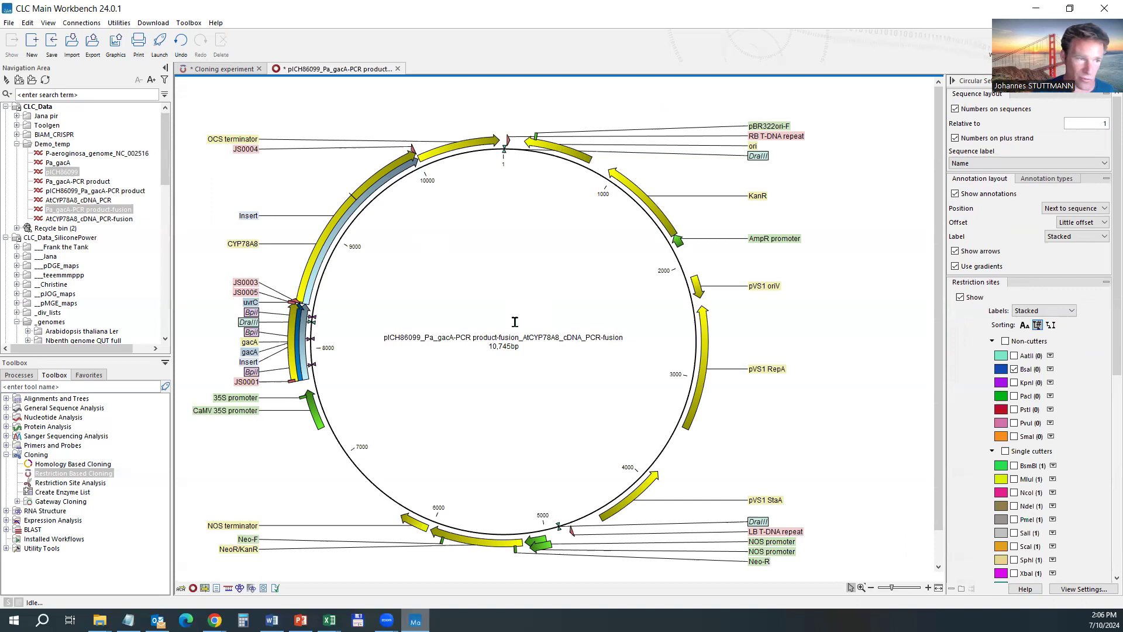
Rerun the cloning into pICH86099 with forward Pa_gacA-PCR product-fusion before AtCYP78A8_cDNA_PCR-fusion and matching overhangs, keeping the input sequences
click(95, 193)
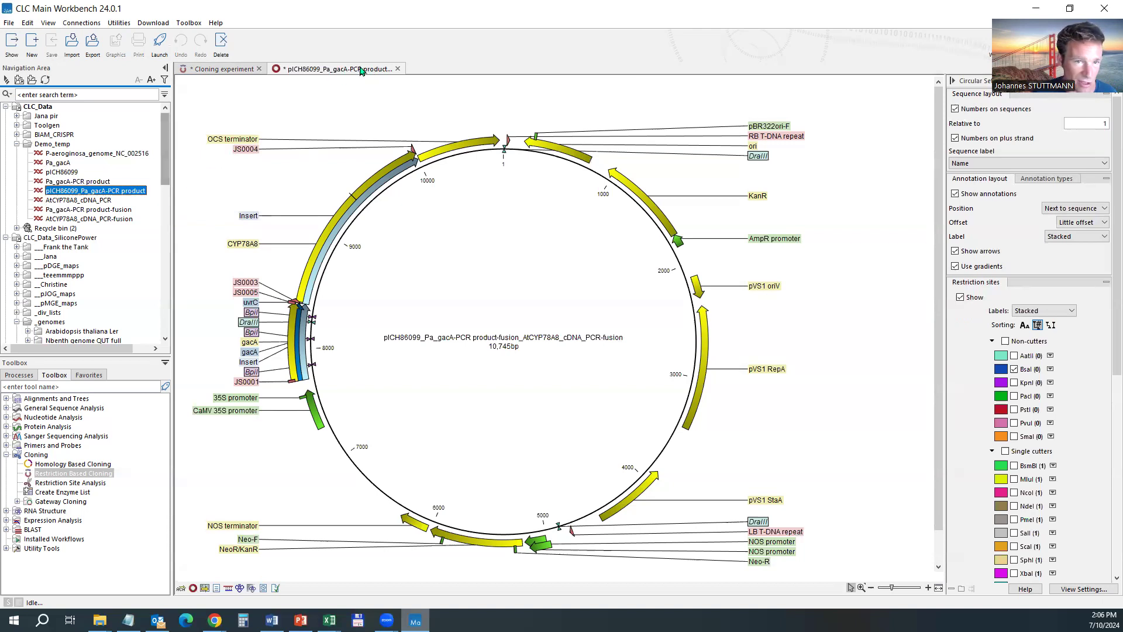
click(196, 70)
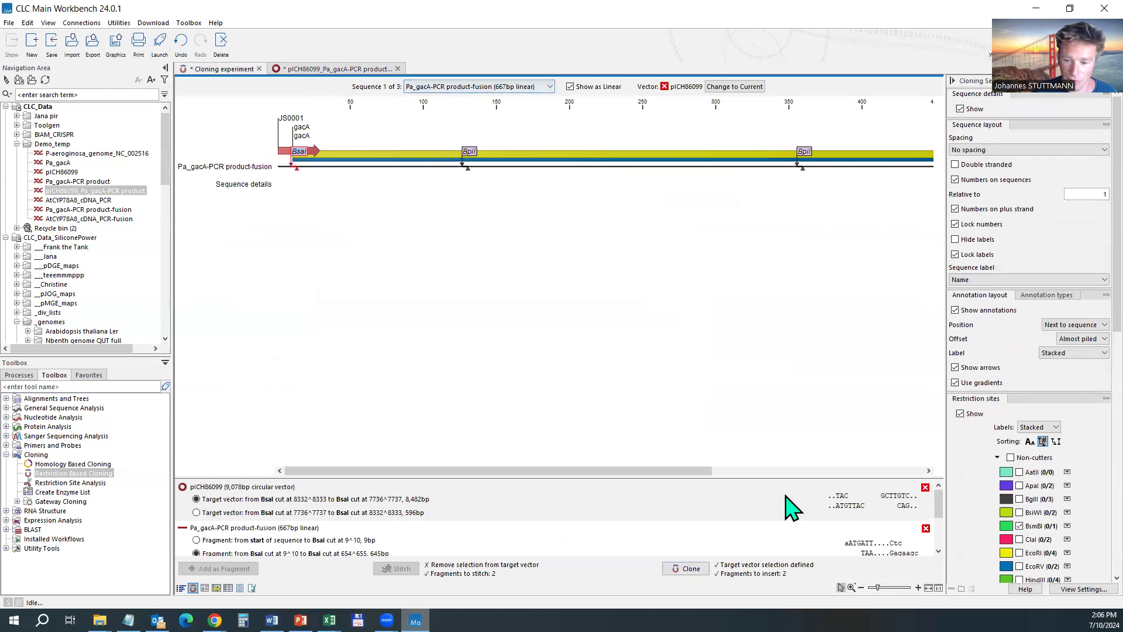
click(687, 569)
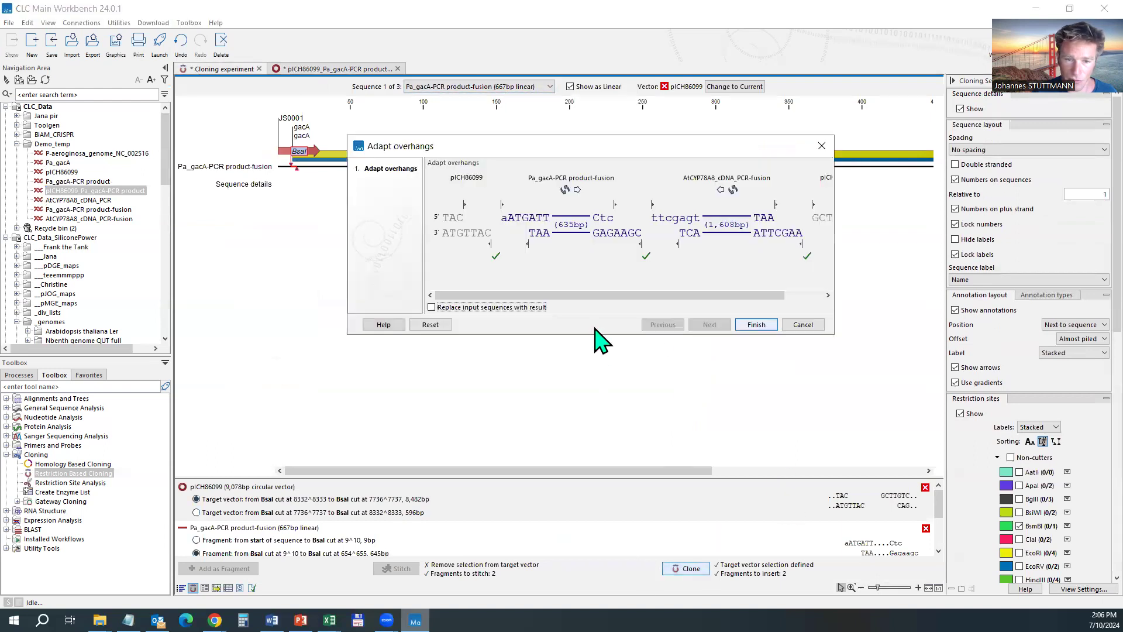
click(577, 190)
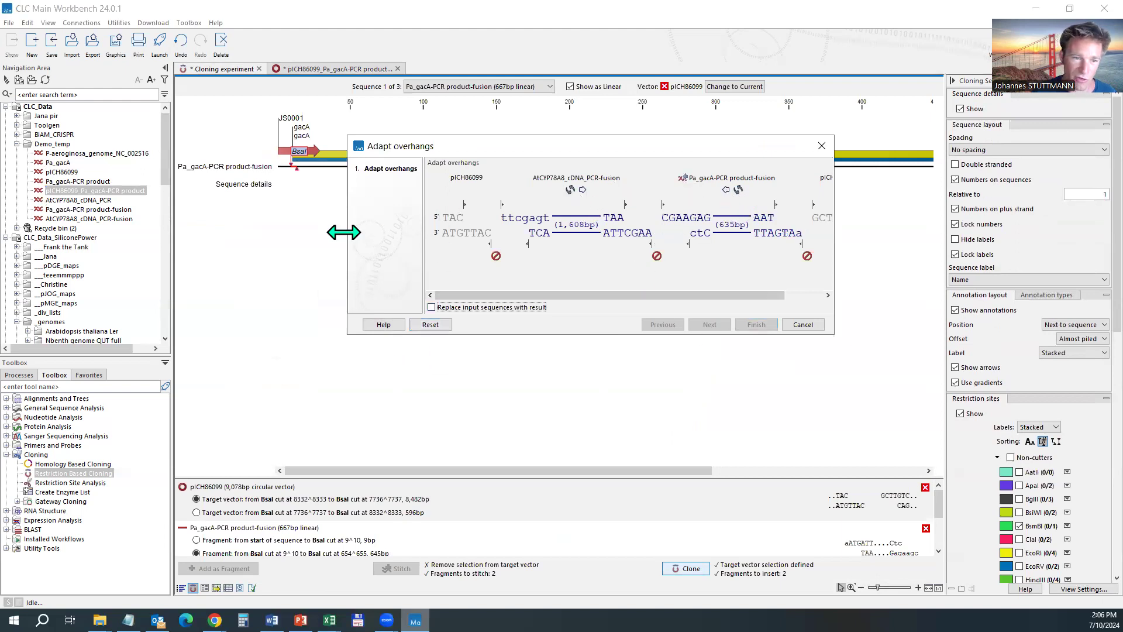
drag(344, 232, 148, 232)
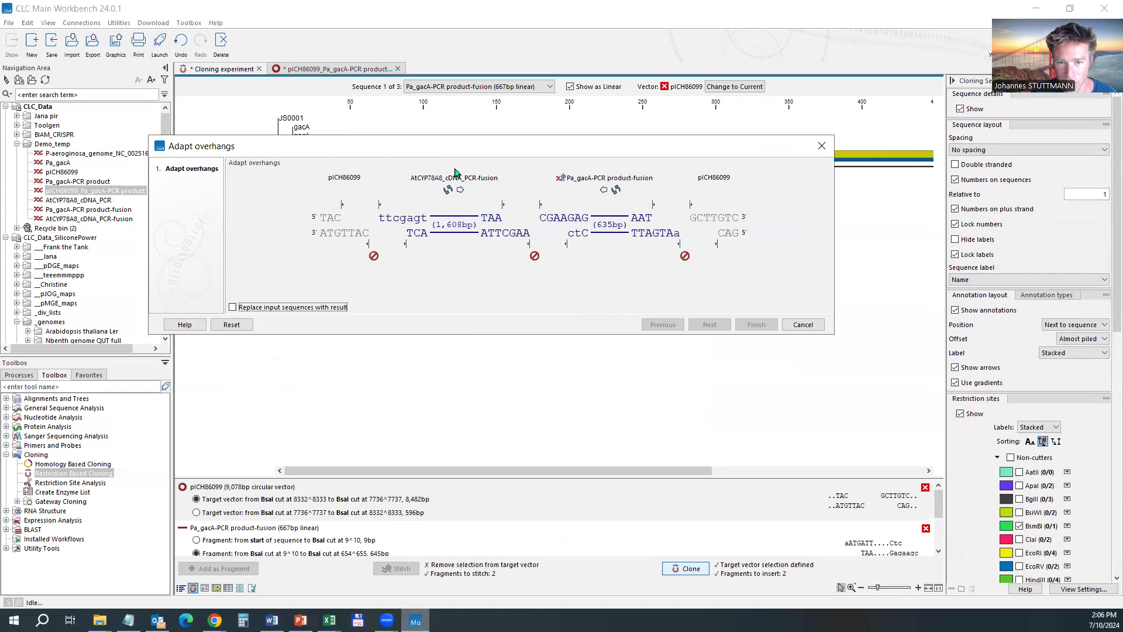
click(603, 190)
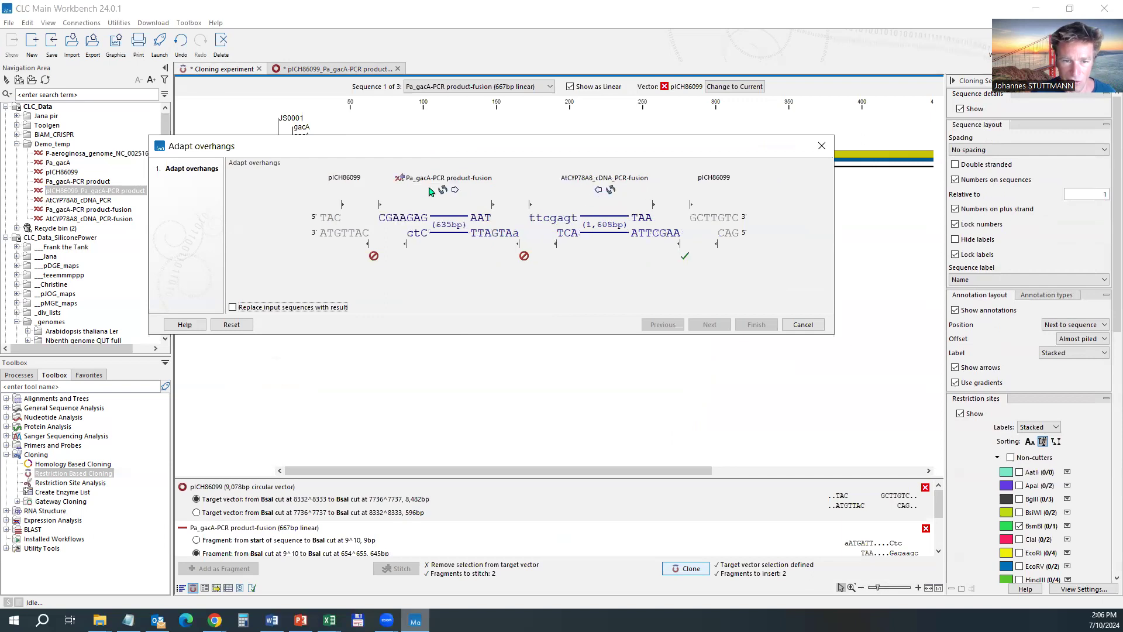
click(443, 191)
click(756, 324)
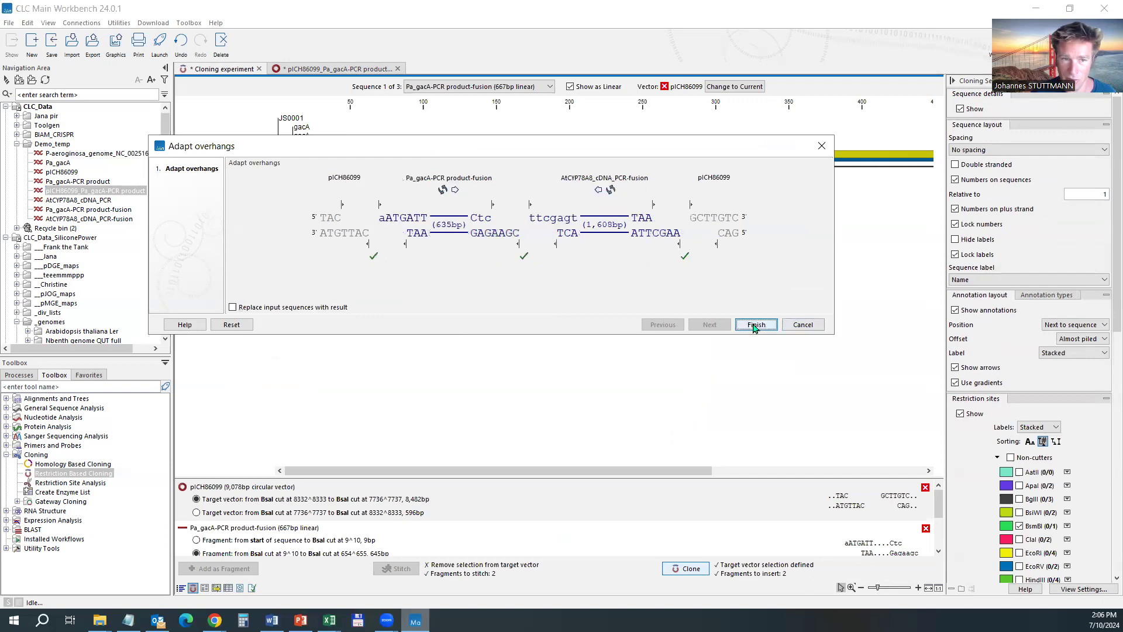
Save the new fusion construct in Demo_temp and close all open views, discarding the unsaved duplicate and cloning experiment
drag(471, 70, 57, 151)
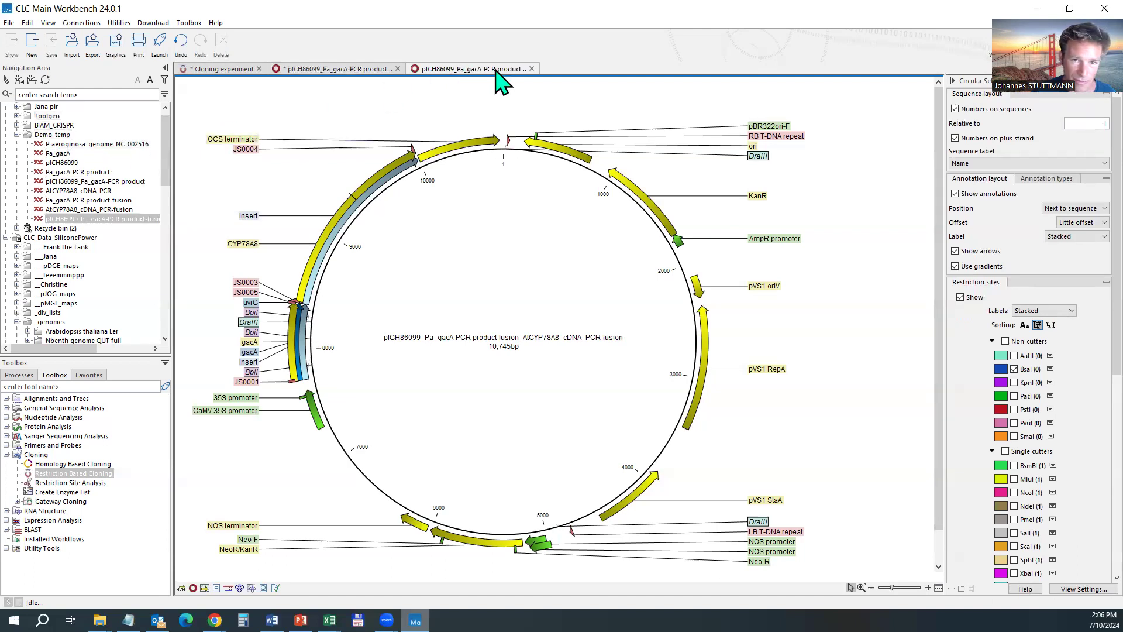
click(532, 69)
click(398, 69)
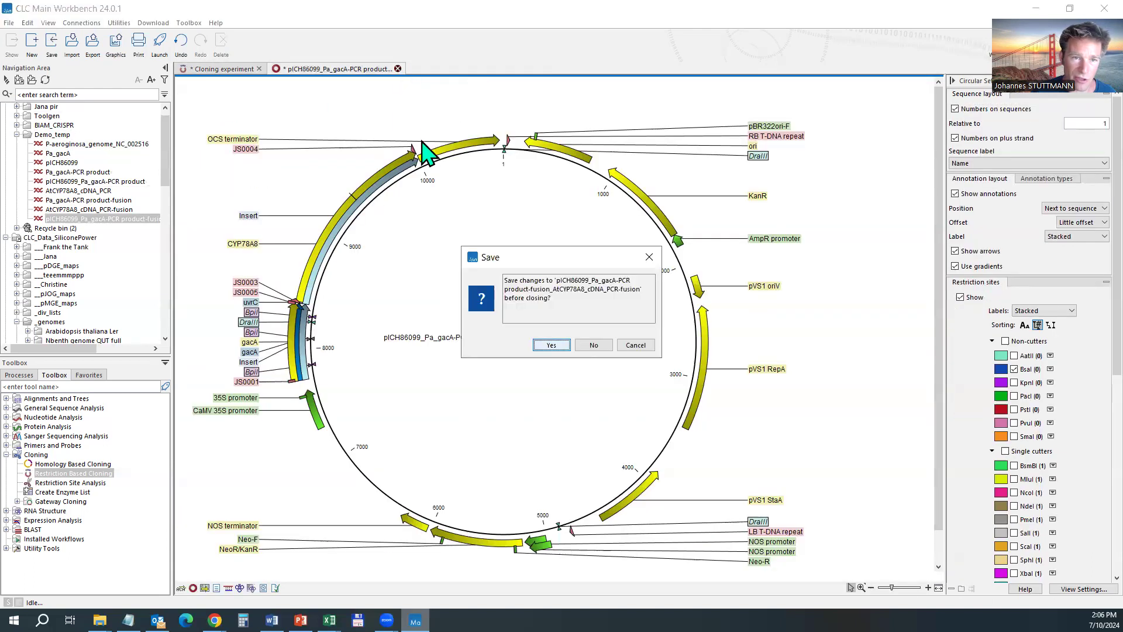
click(598, 348)
click(260, 69)
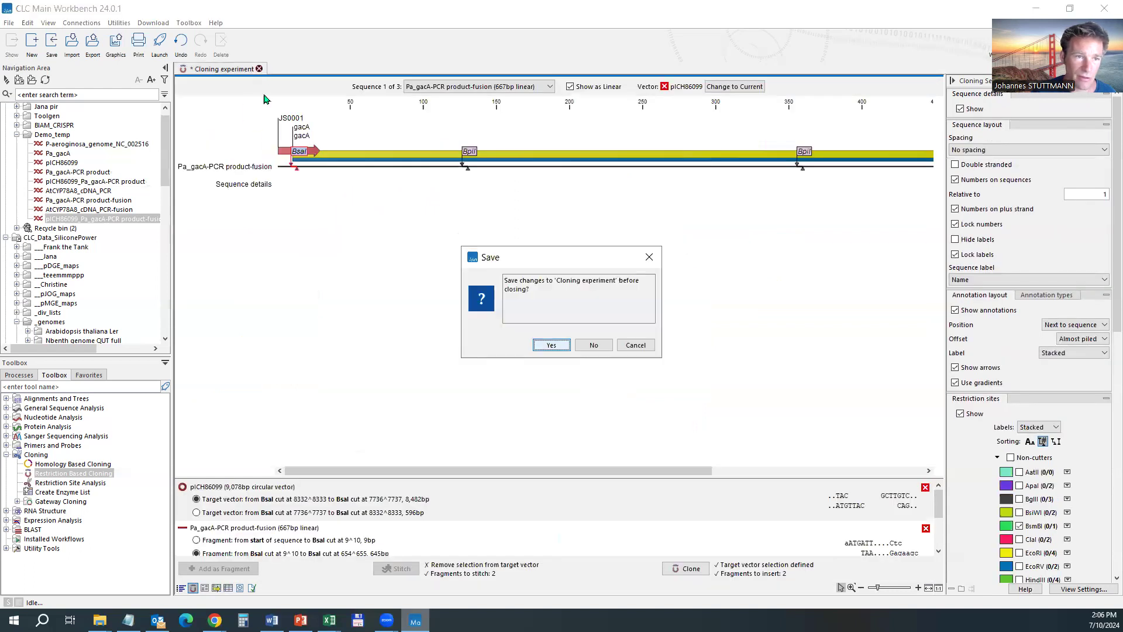
click(593, 345)
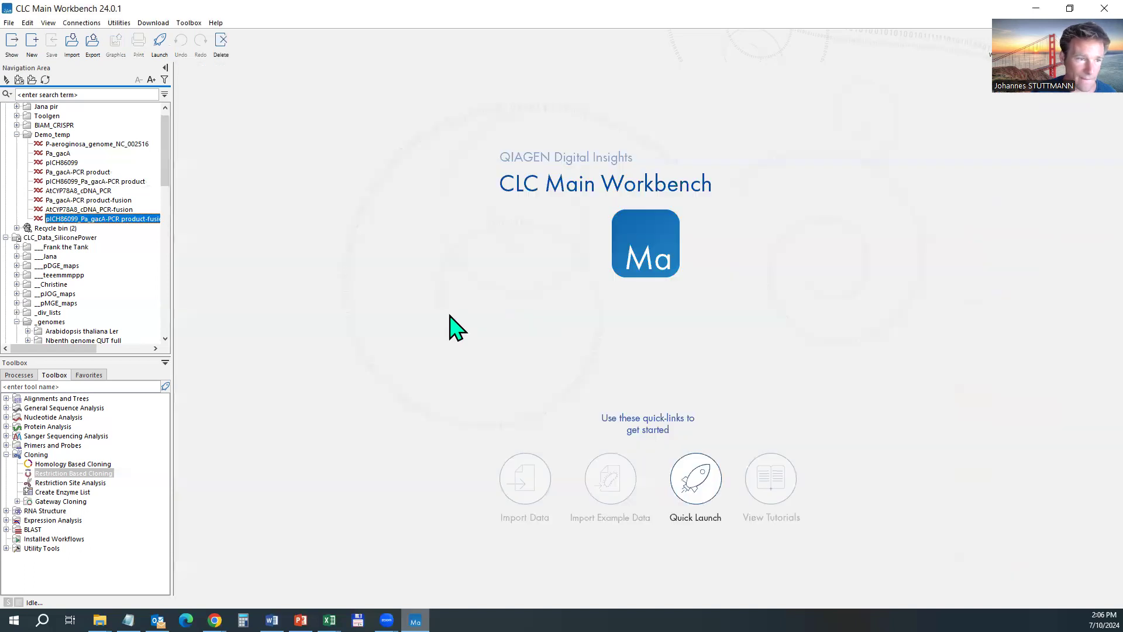
Open the saved fusion construct's sequence and select the gacA coding sequence downstream of the 35S promoter
double_click(88, 219)
scroll(626, 345, down, 10)
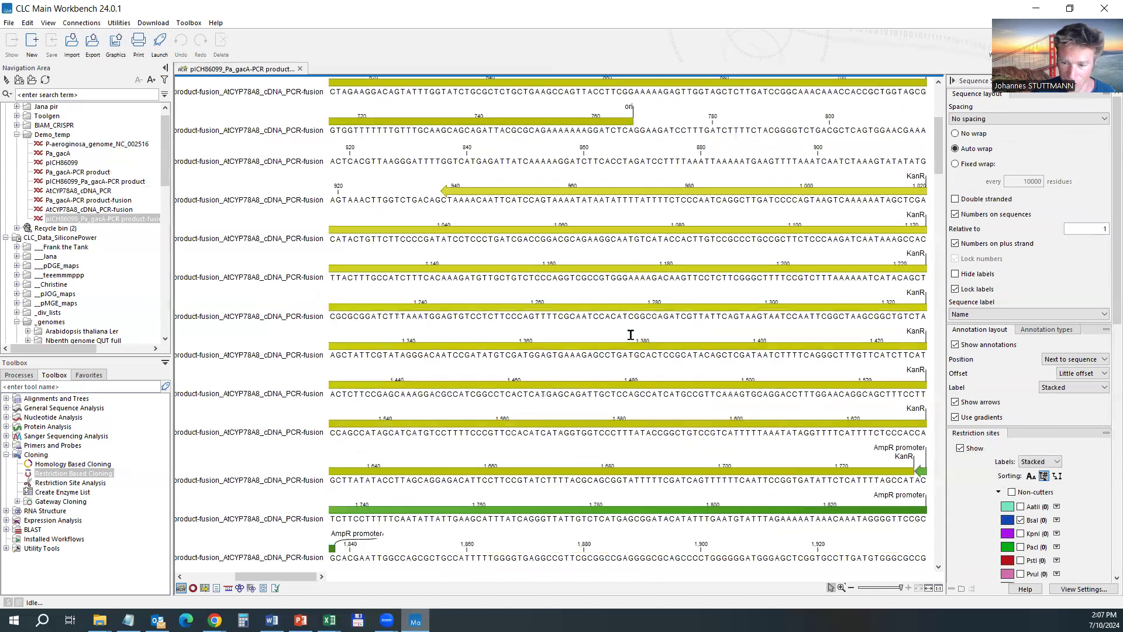
scroll(631, 335, down, 8)
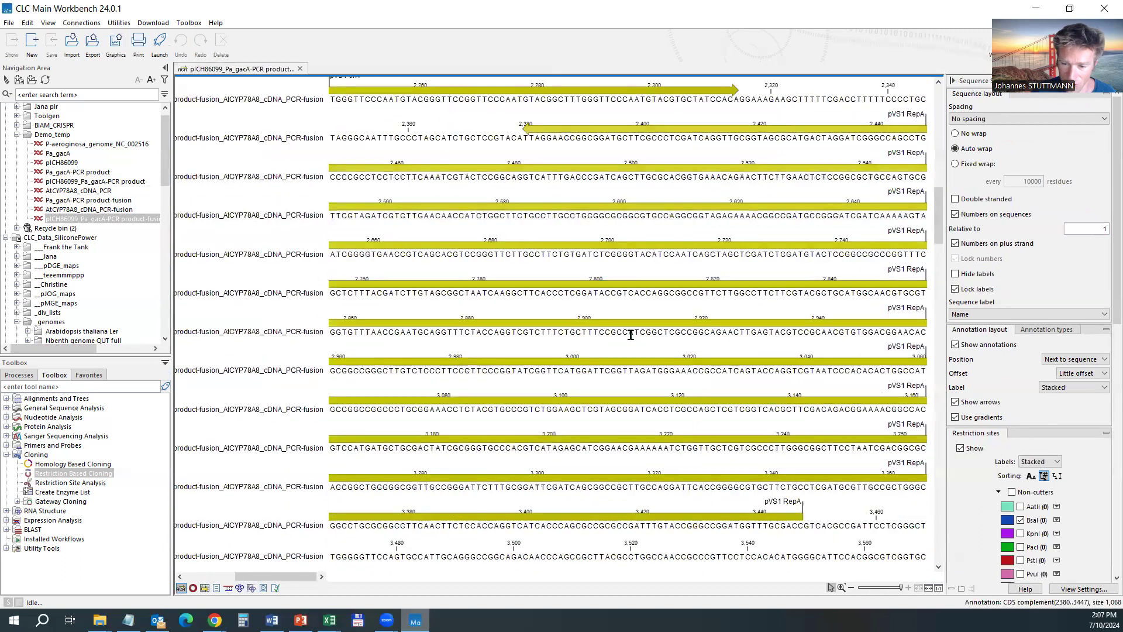
scroll(630, 334, down, 8)
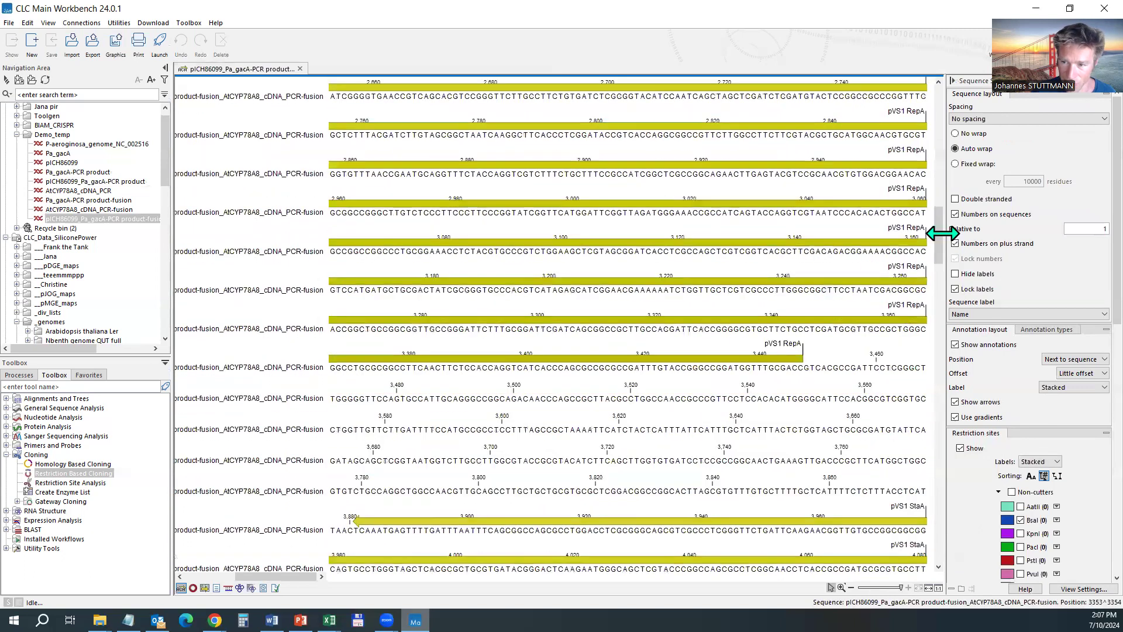
click(939, 184)
mouse_move(938, 93)
mouse_down()
mouse_move(928, 359)
mouse_move(940, 426)
mouse_up()
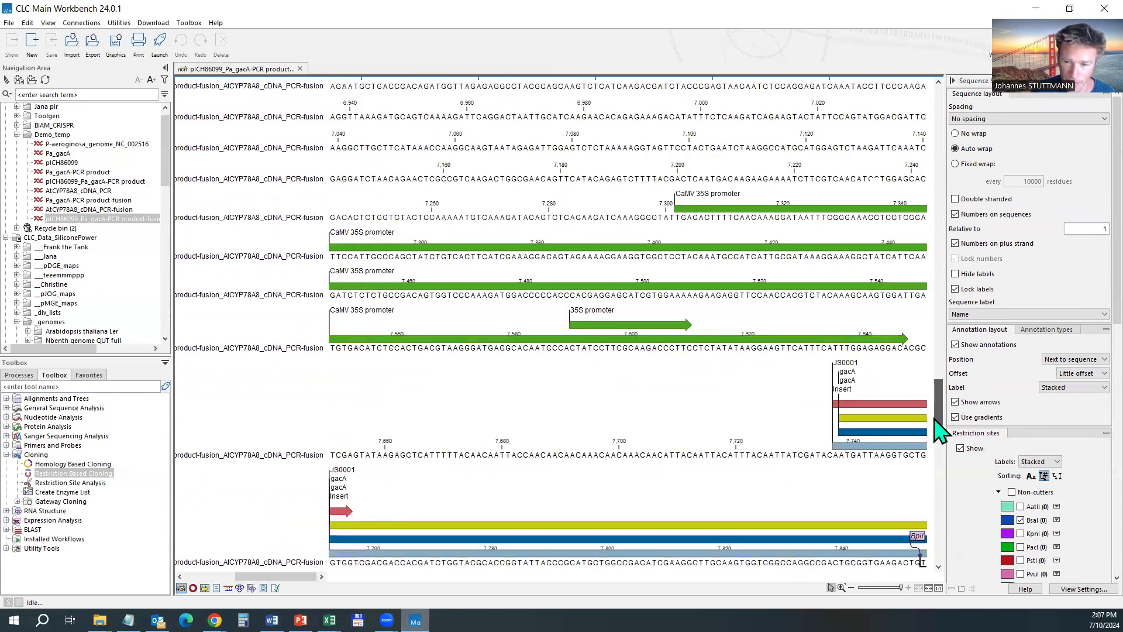
click(876, 228)
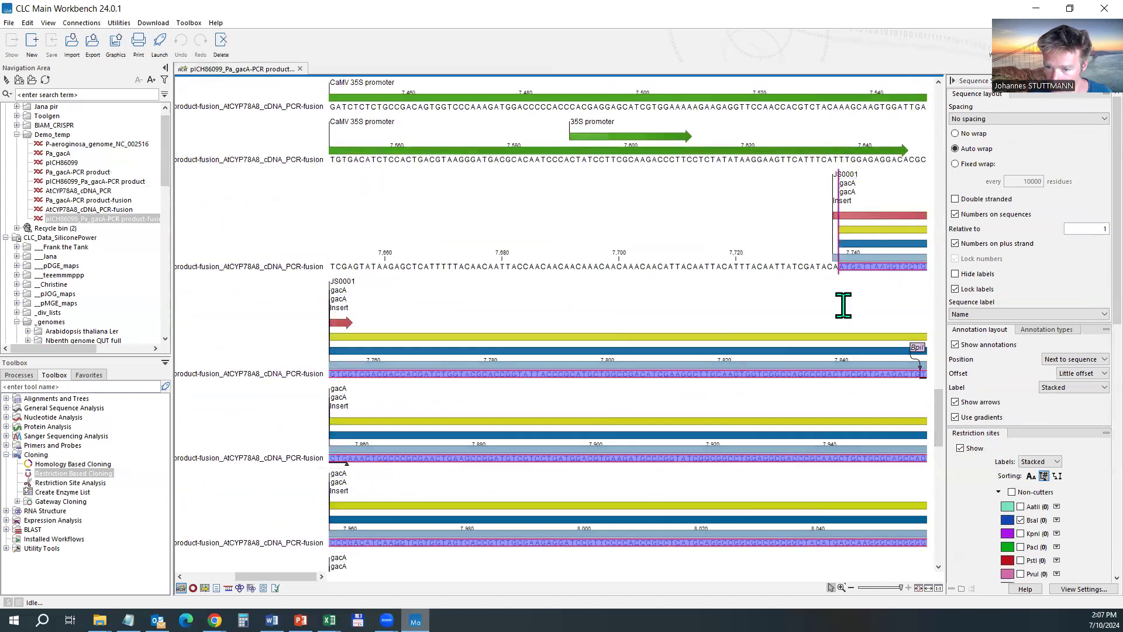
Examine the linker bases between the end of gacA and the start of CYP78A8 in the construct
scroll(845, 306, down, 5)
scroll(603, 469, down, 1)
click(413, 419)
drag(415, 421, 470, 411)
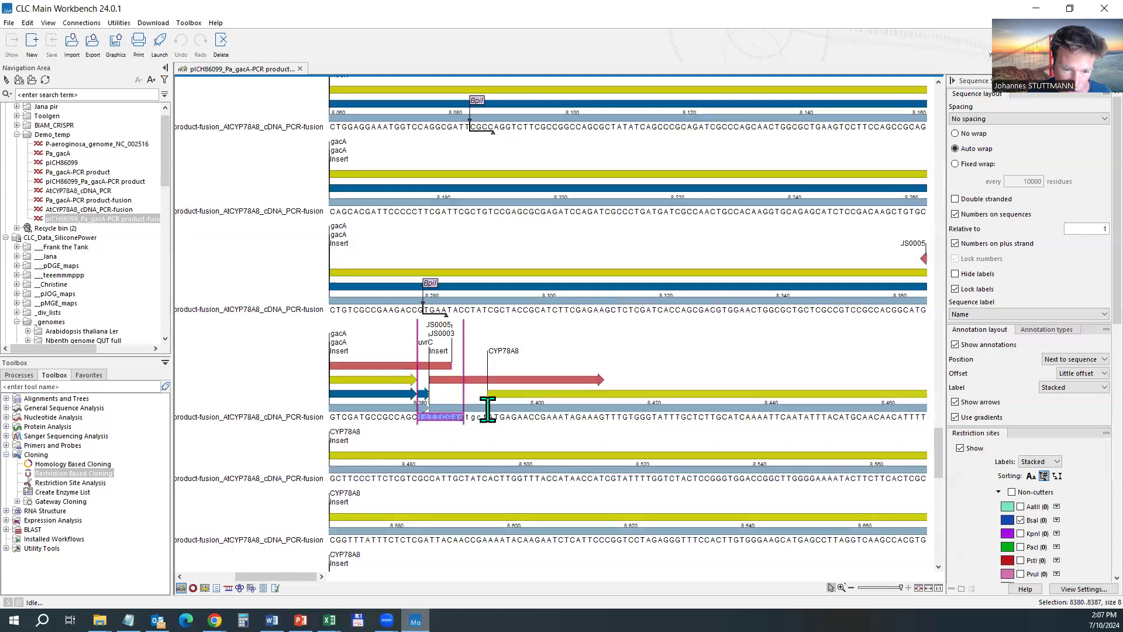
Annotate the region 7738 to 9999, from the gacA start through the CYP78A8 stop codon, as a CDS named gacA-CYP78 fusion
scroll(778, 465, down, 5)
scroll(778, 471, down, 8)
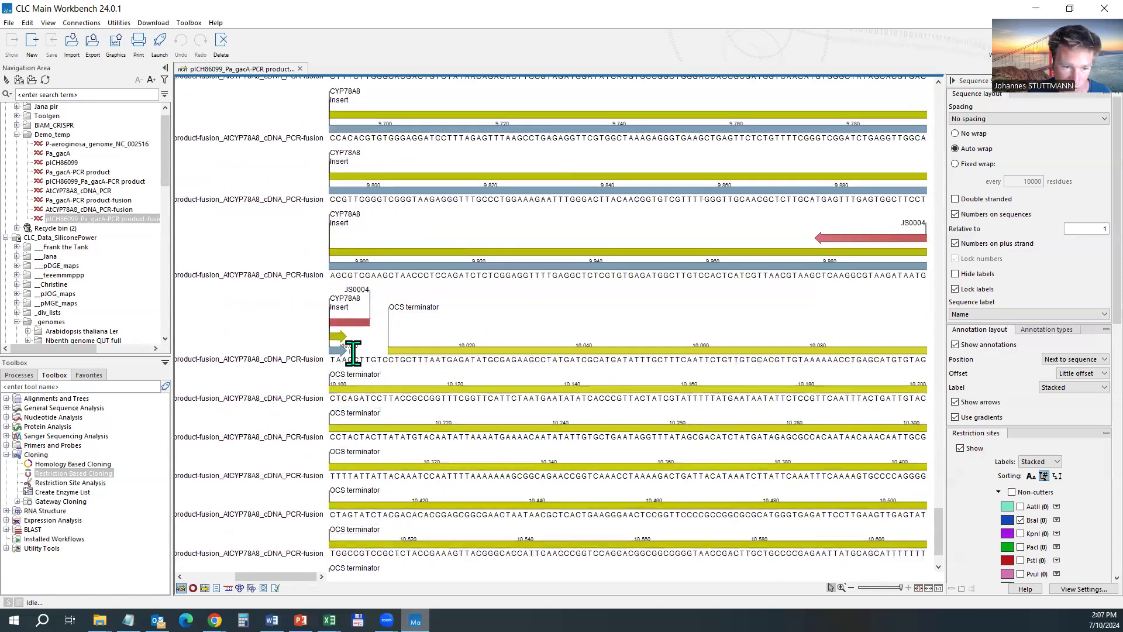
drag(345, 361, 838, 265)
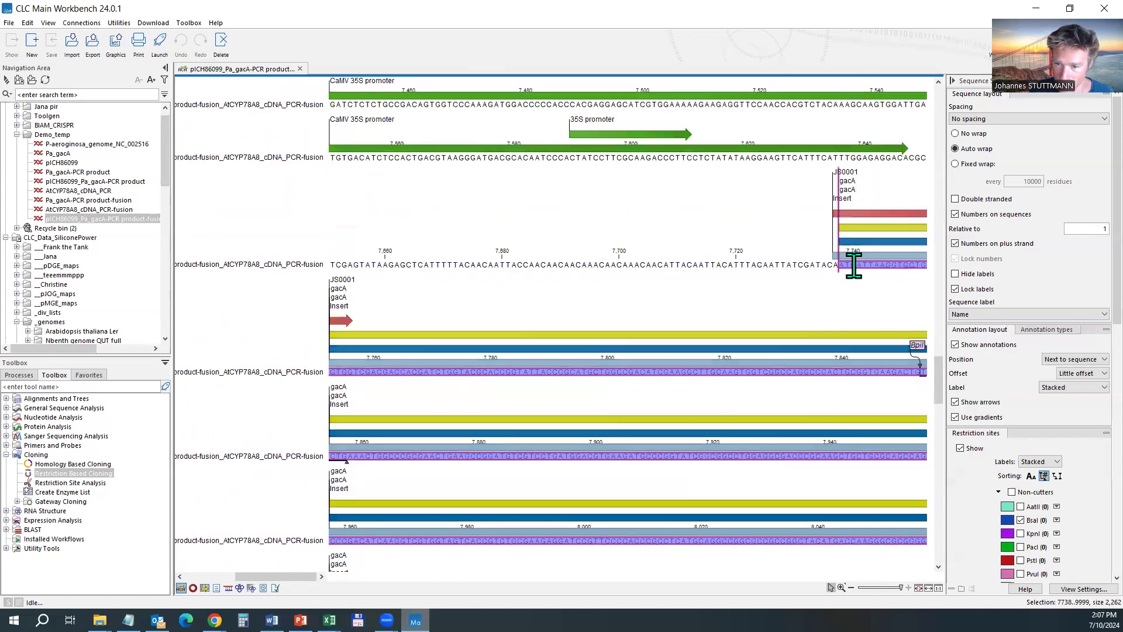
right_click(862, 263)
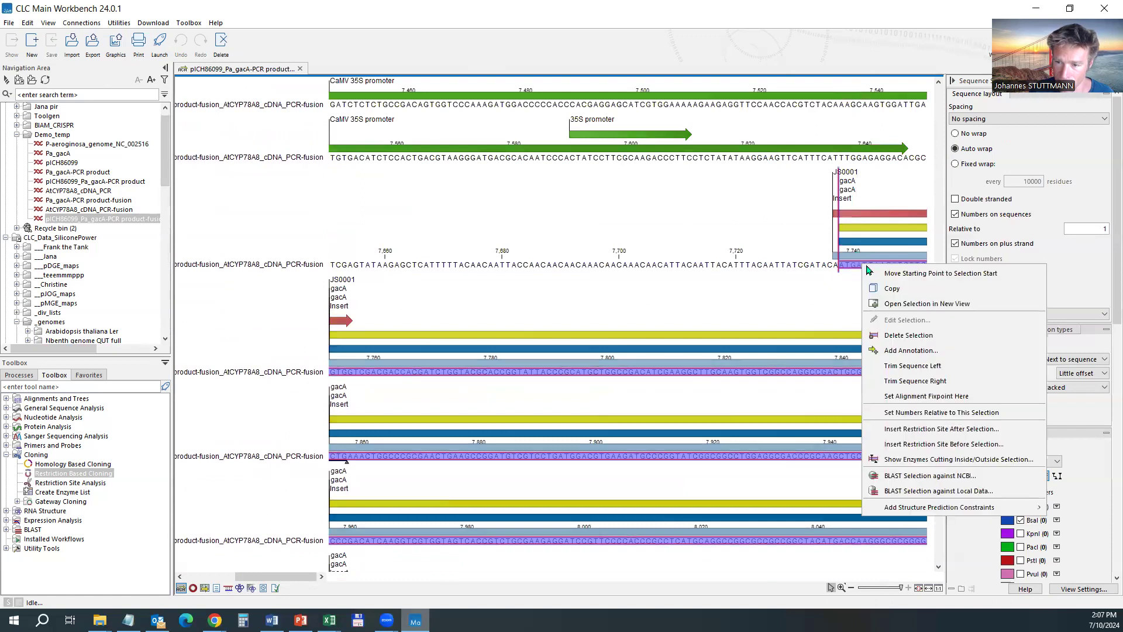
click(901, 357)
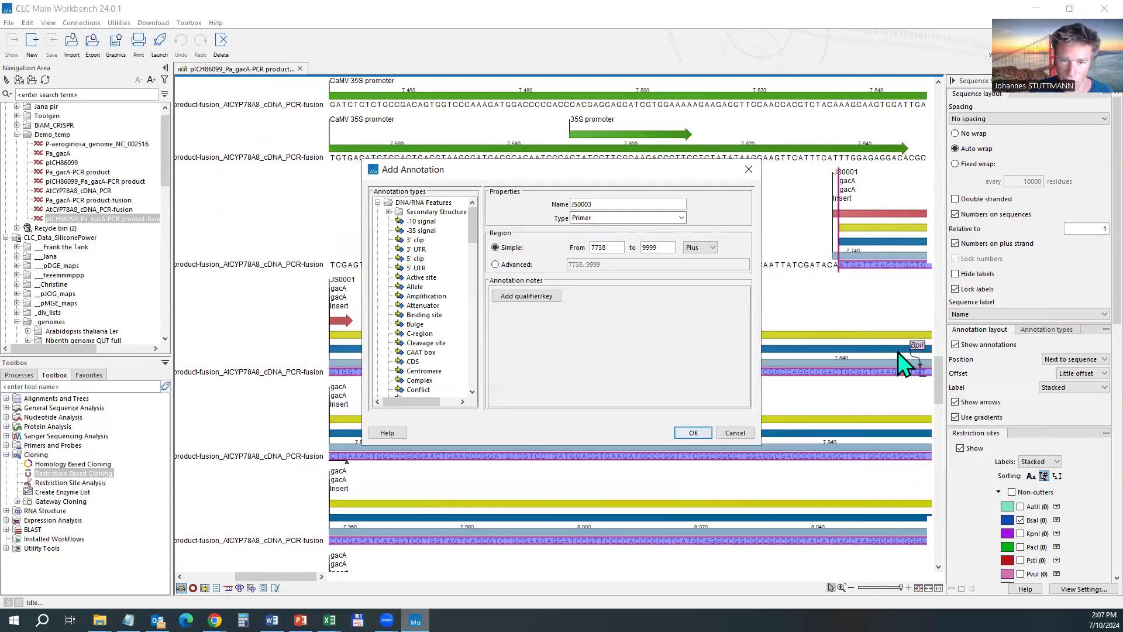
double_click(584, 204)
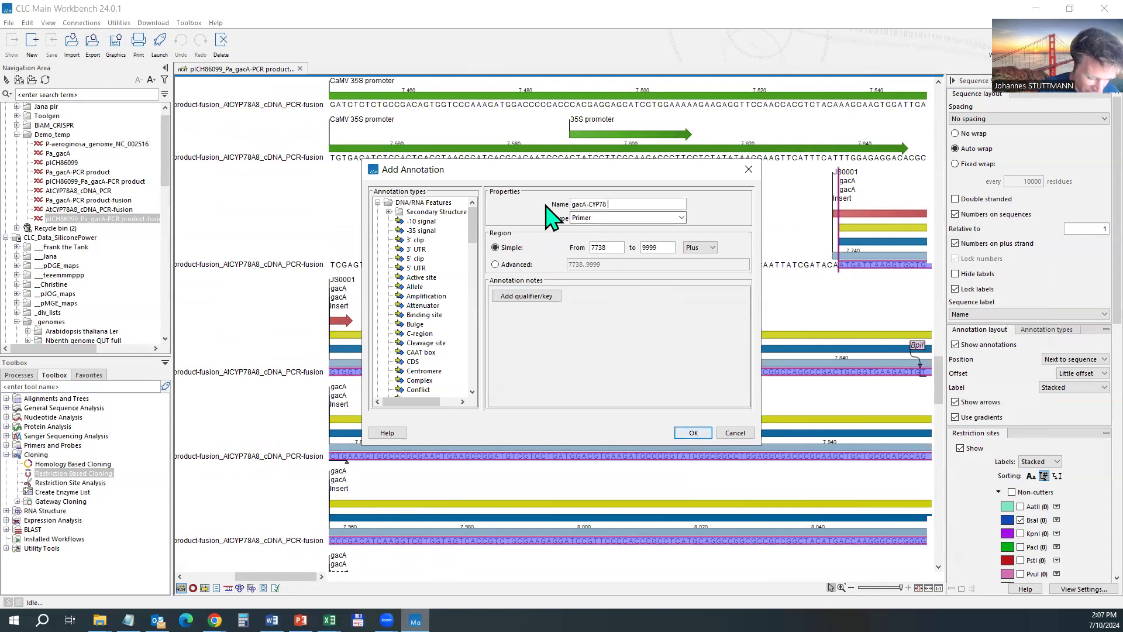
key(Tab)
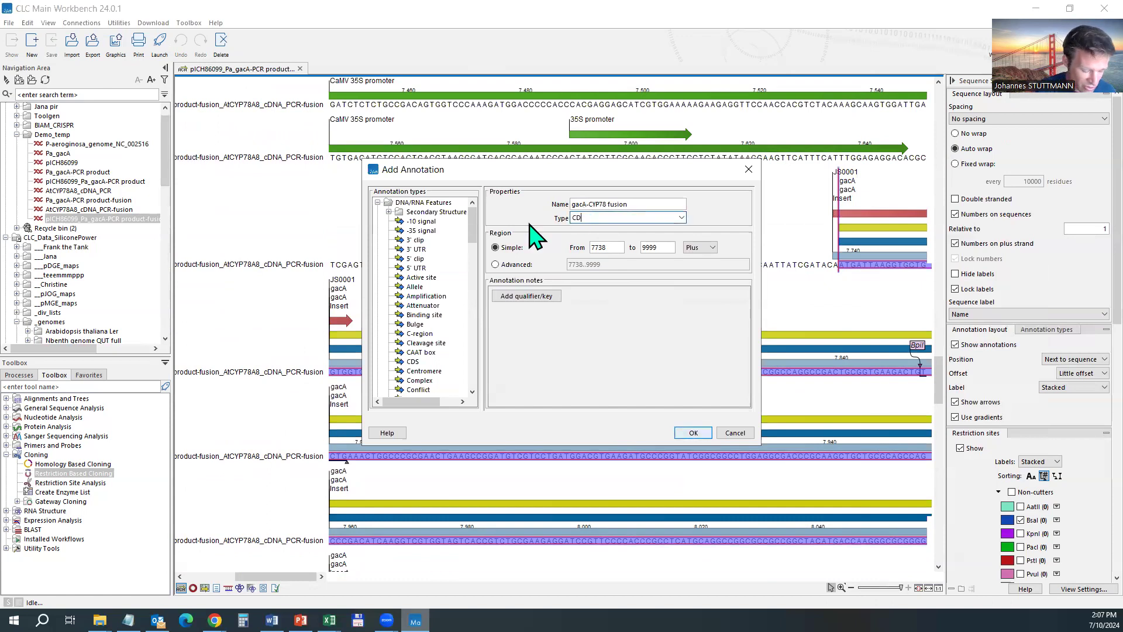
click(692, 433)
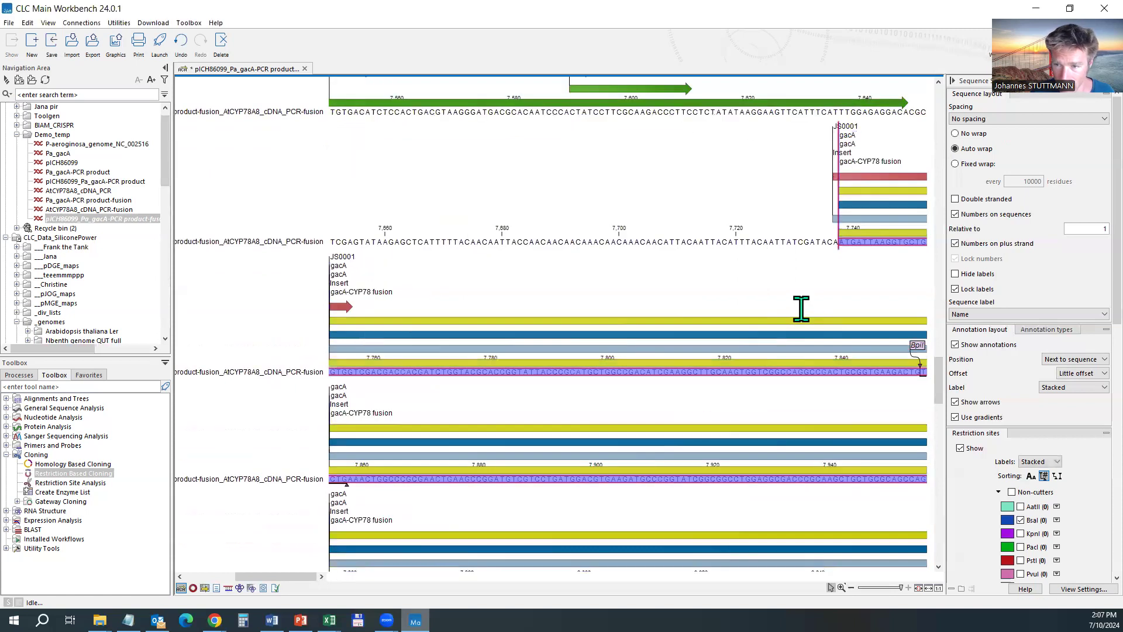
Show the translation below the construct's sequence in the ORF/CDS frame
scroll(1047, 515, down, 10)
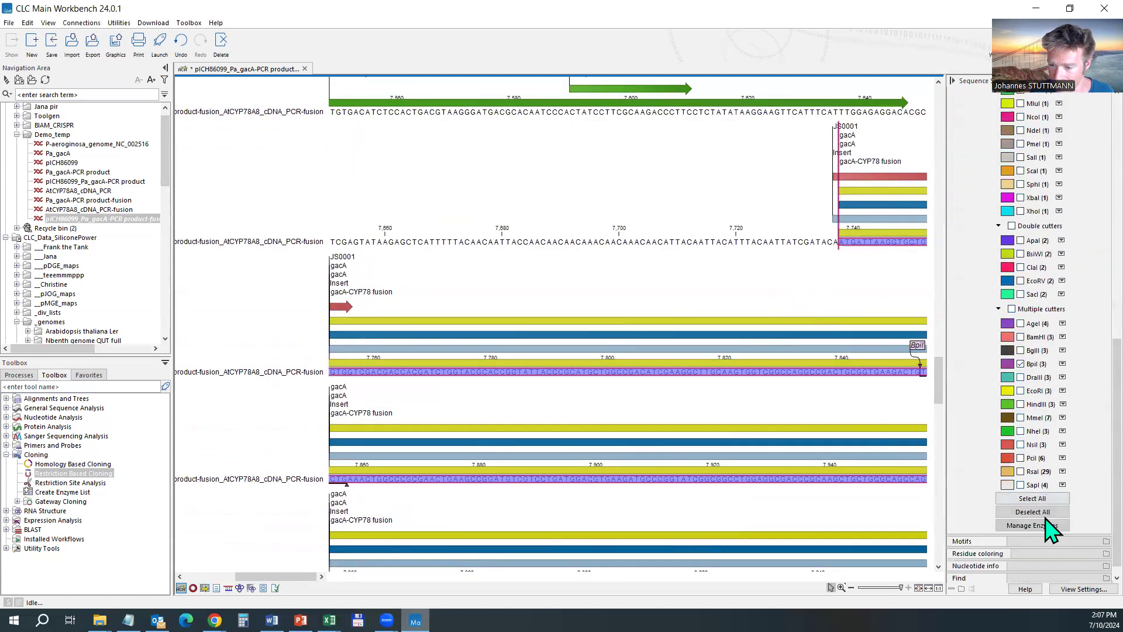
click(989, 551)
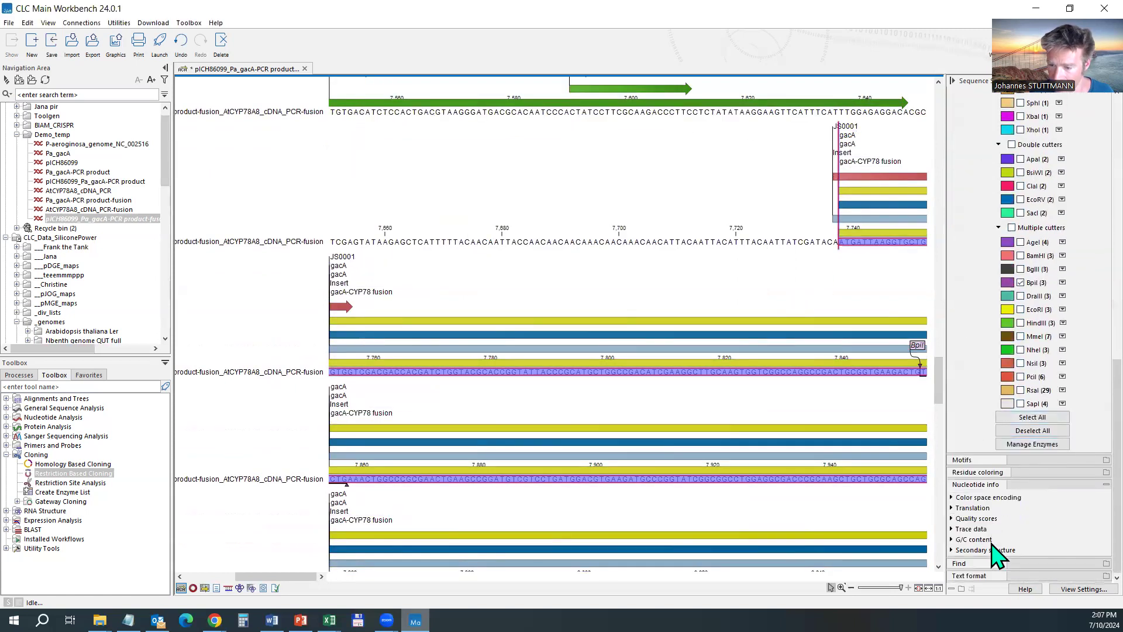
click(971, 519)
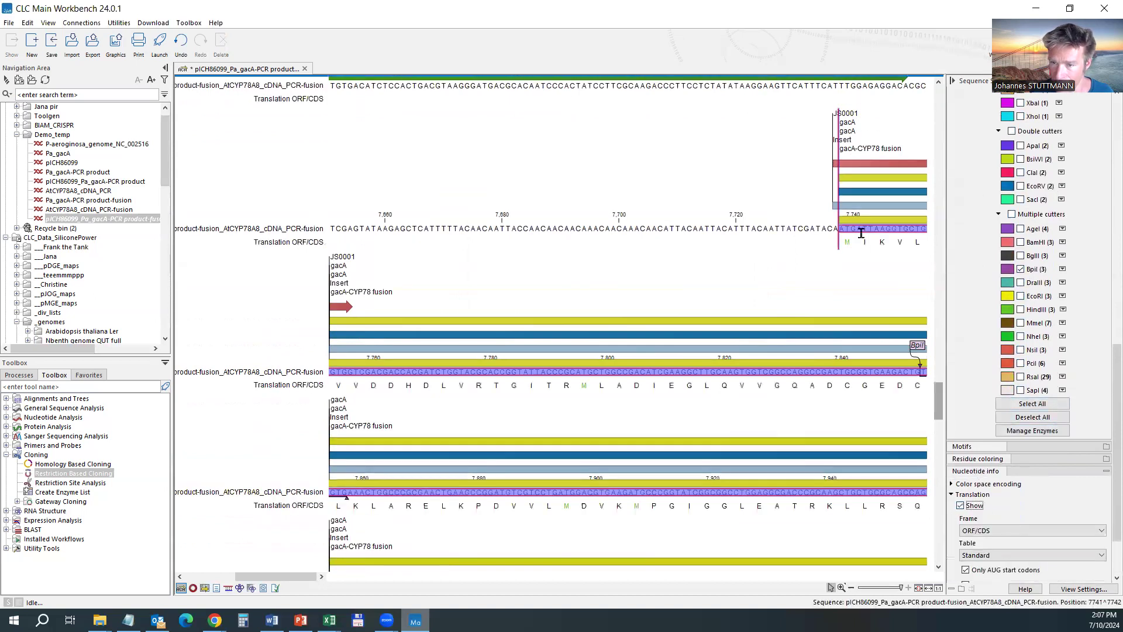
Check the reading frame across the gacA–CYP78A8 junction by comparing the translations of the gacA and gacA-CYP78 fusion annotations
scroll(787, 368, down, 8)
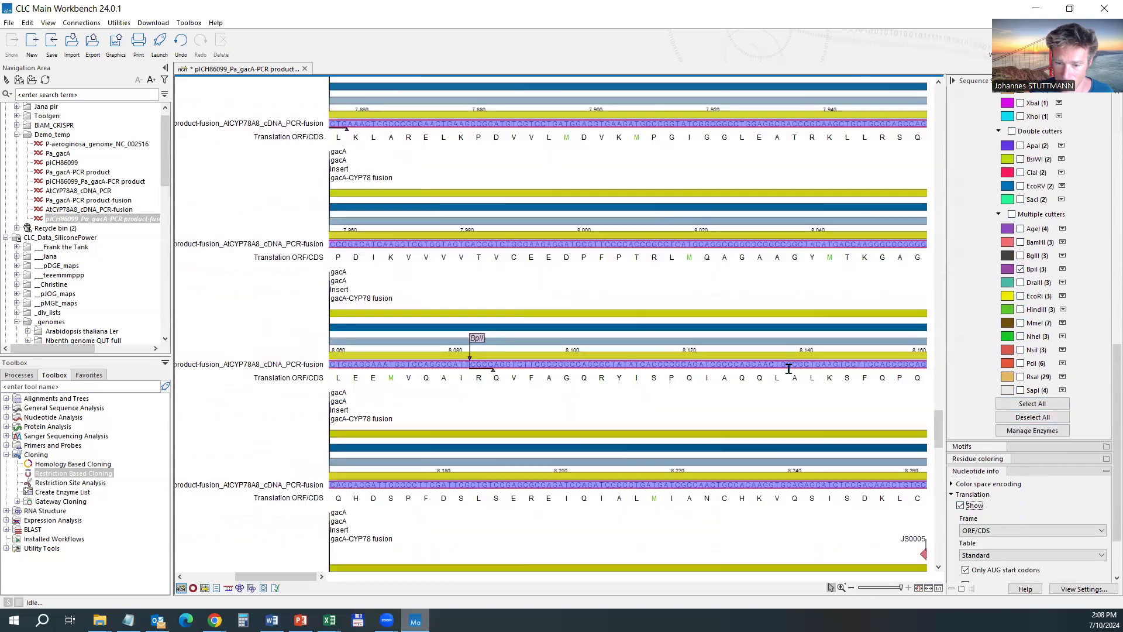
scroll(673, 383, down, 3)
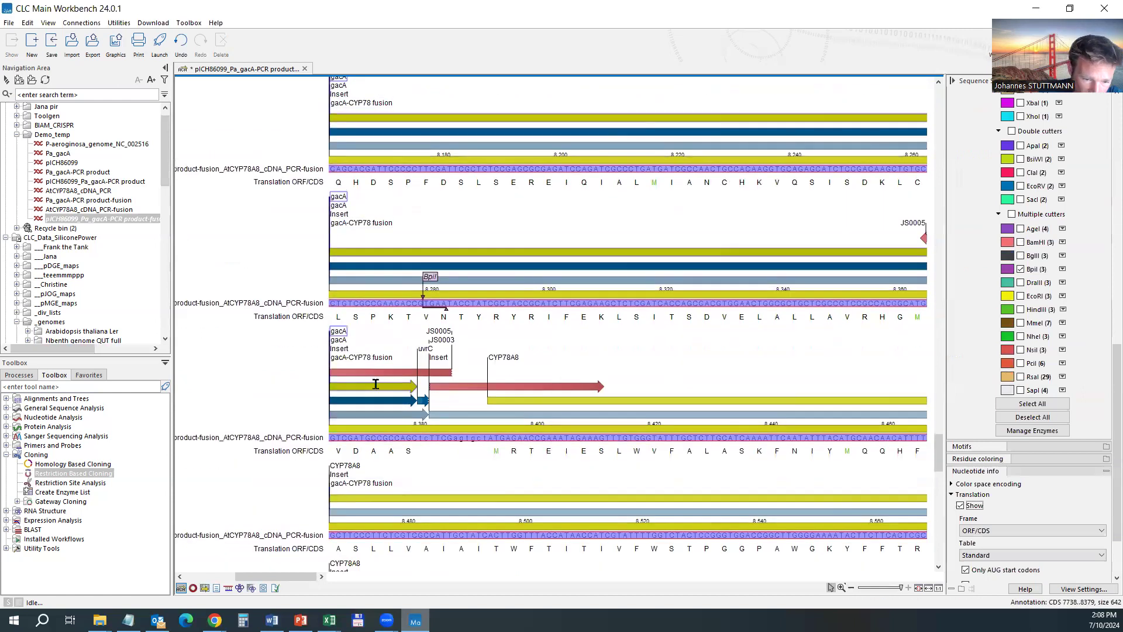
mouse_move(375, 384)
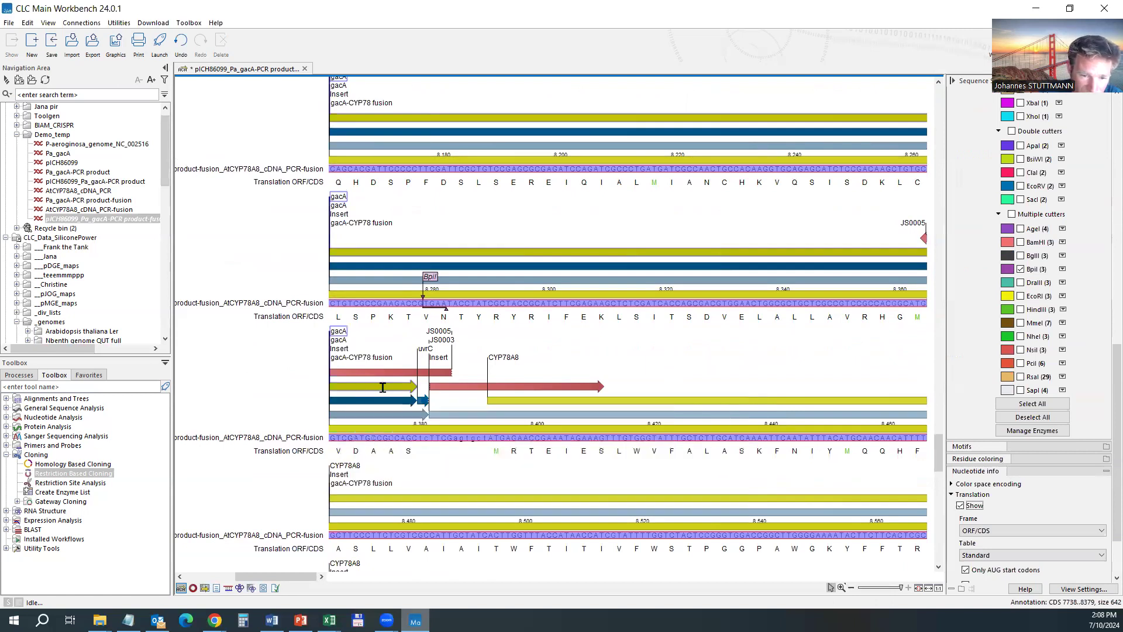
click(564, 400)
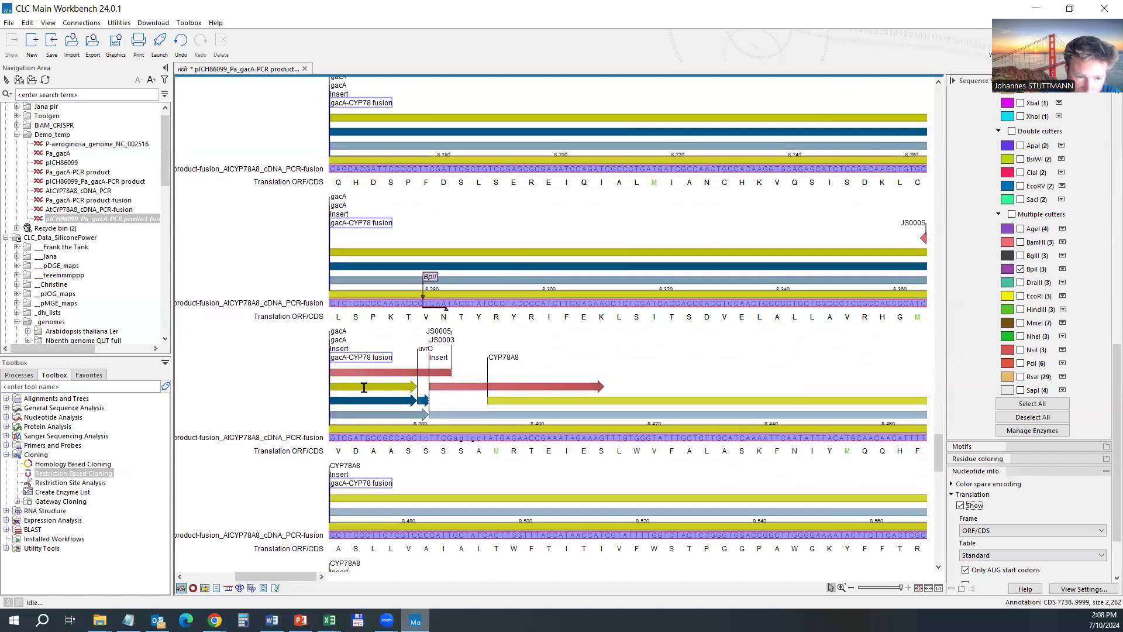
mouse_move(363, 387)
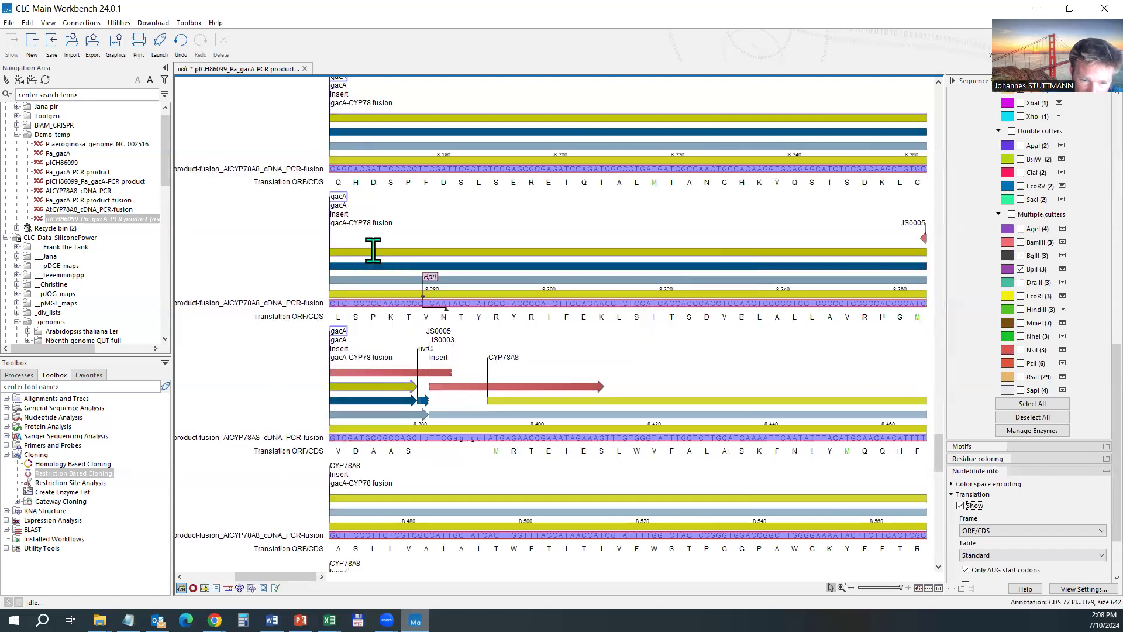
mouse_move(373, 251)
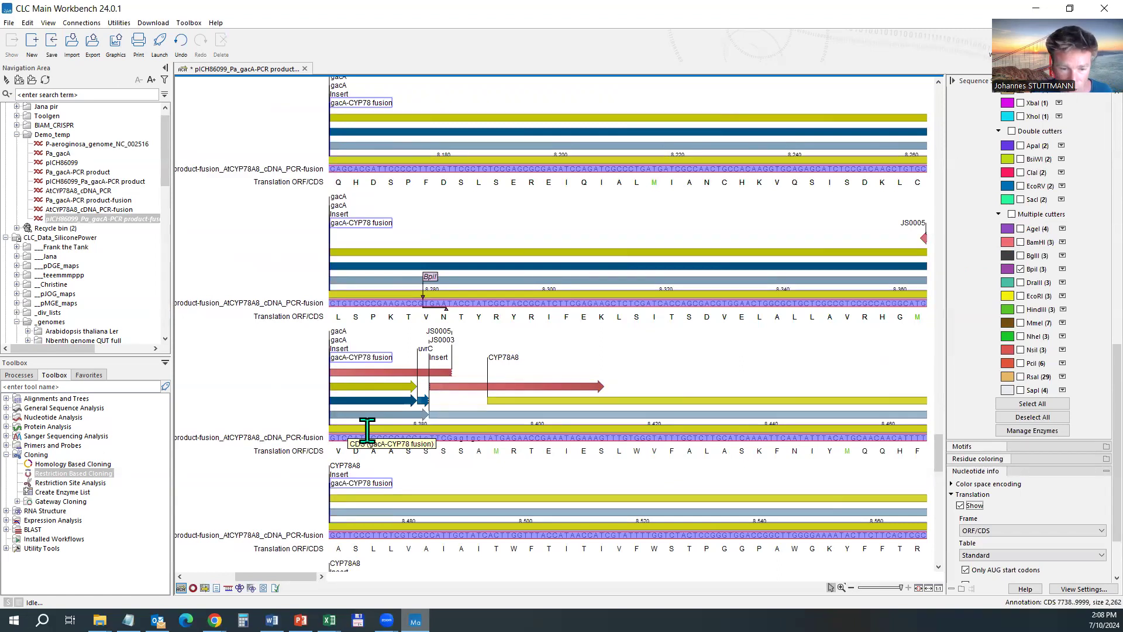
Translate the gacA-CYP78 fusion CDS into a separate protein sequence
right_click(505, 429)
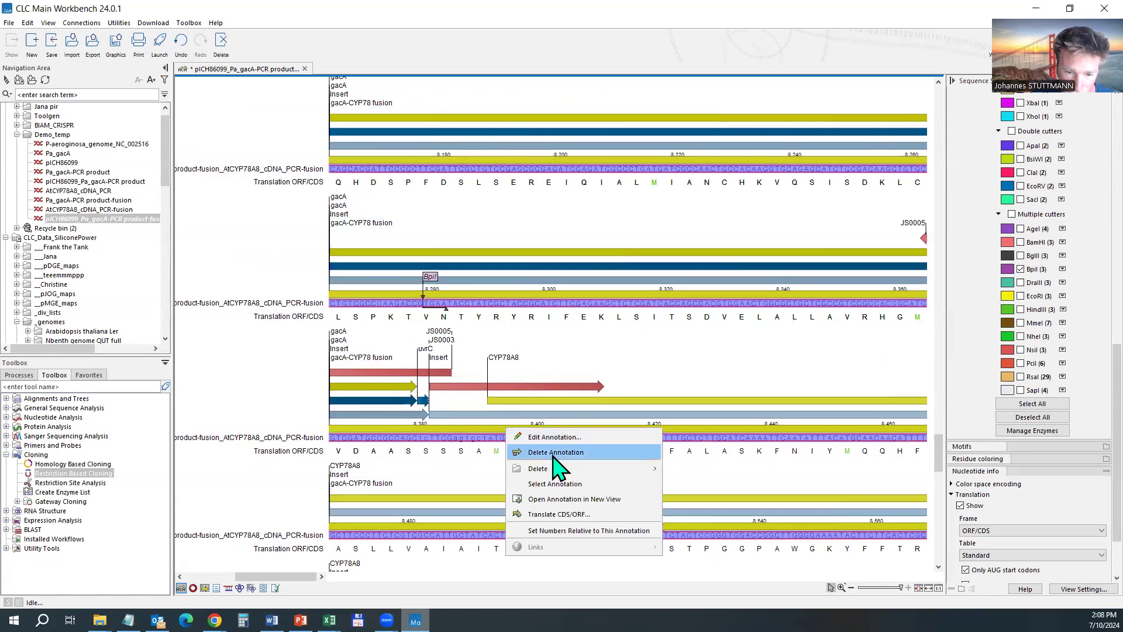
click(559, 514)
click(578, 338)
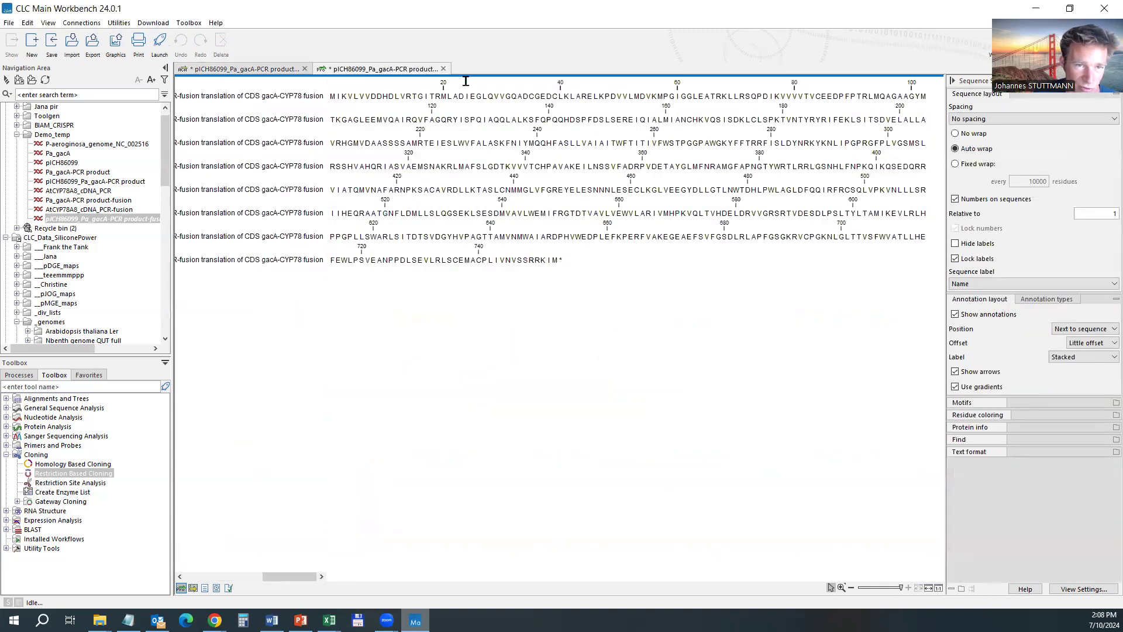
Close the protein translation and the fusion construct without saving the changes
click(444, 69)
click(579, 344)
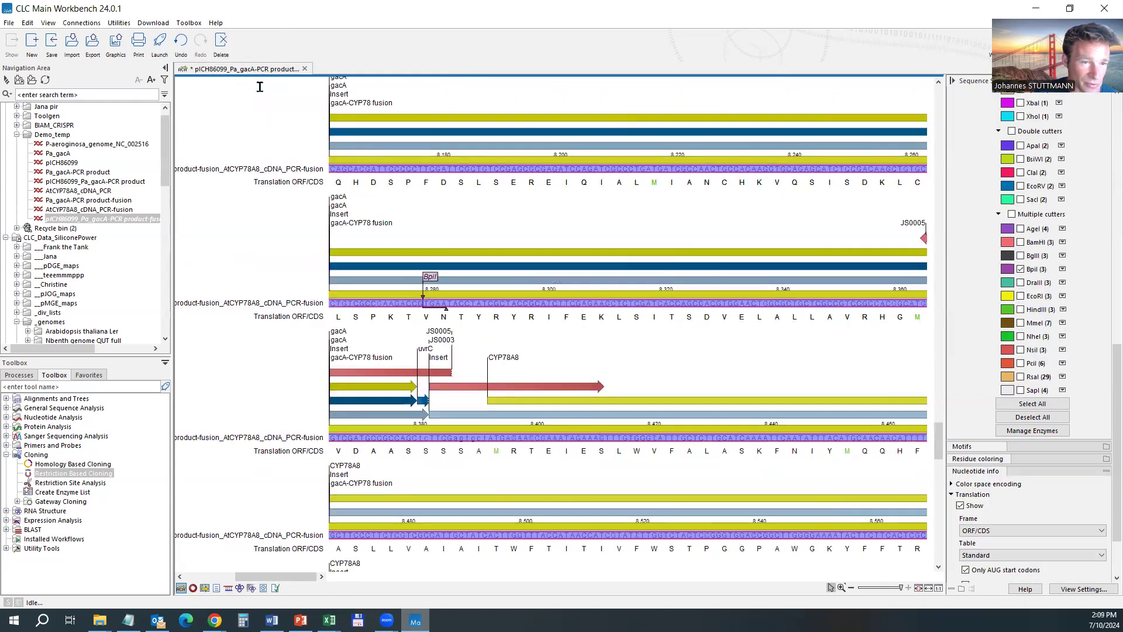
scroll(249, 113, up, 2)
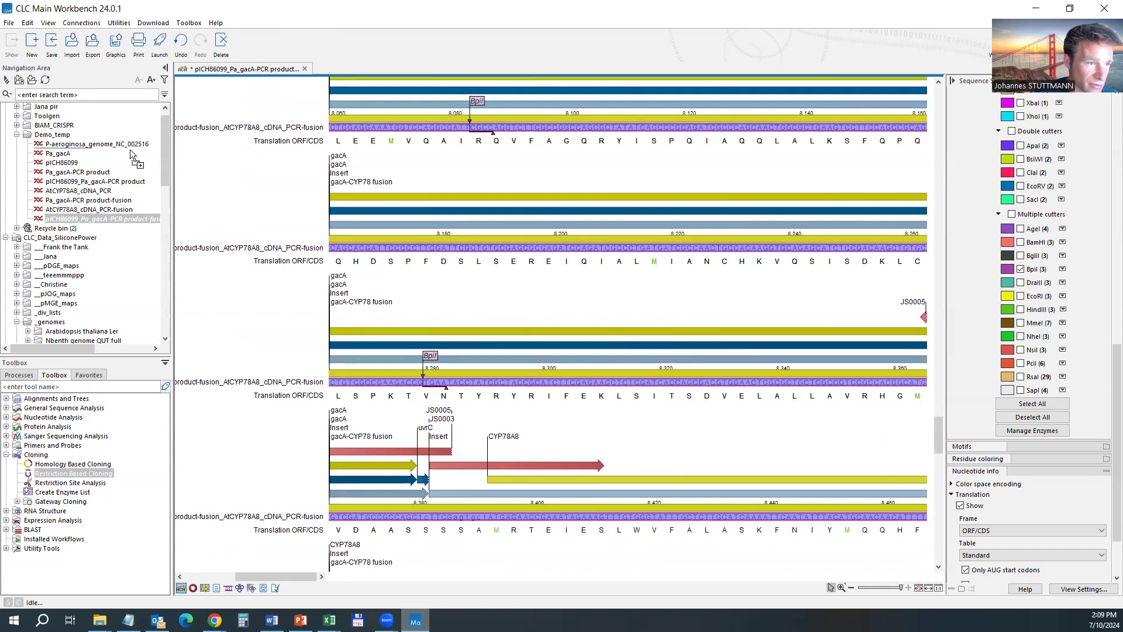
click(305, 69)
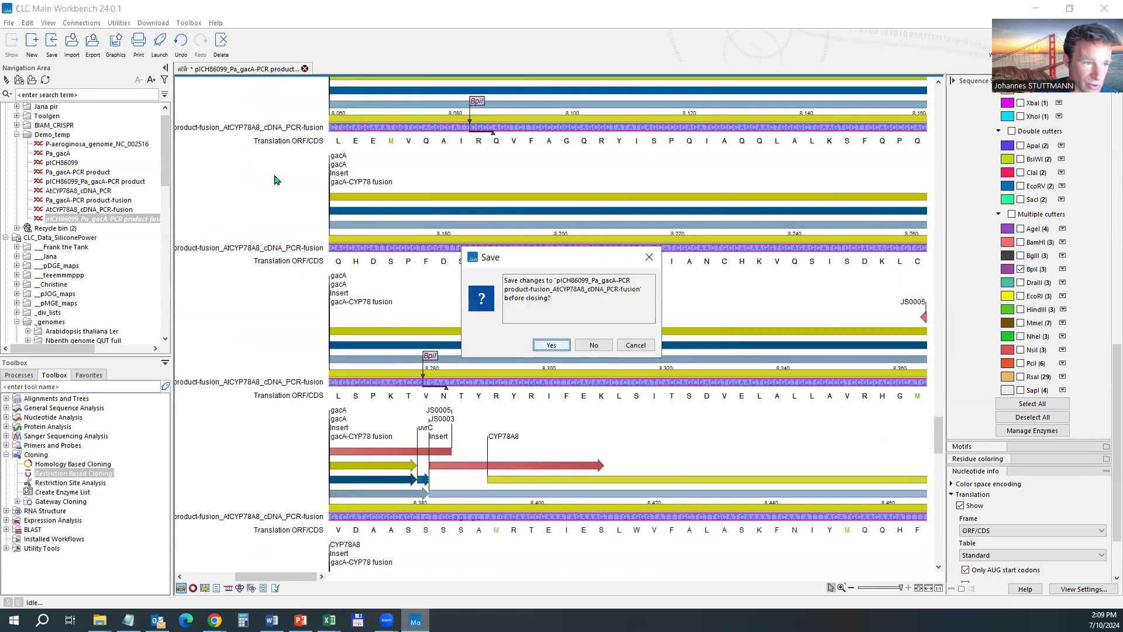
click(594, 348)
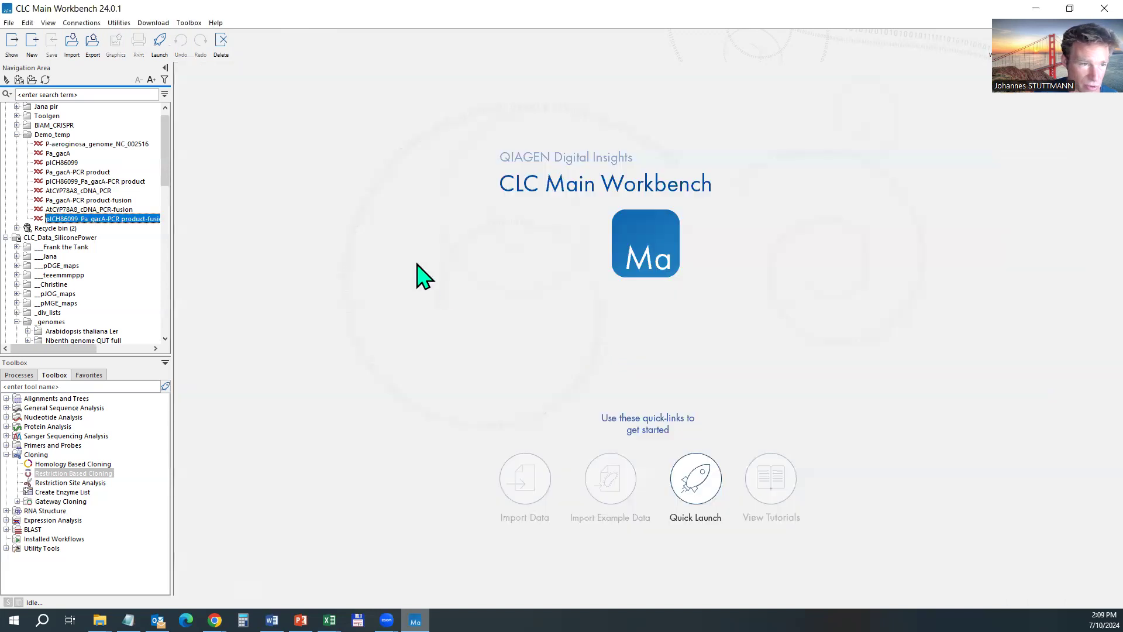
key(alt+Tab)
key(alt+Tab)
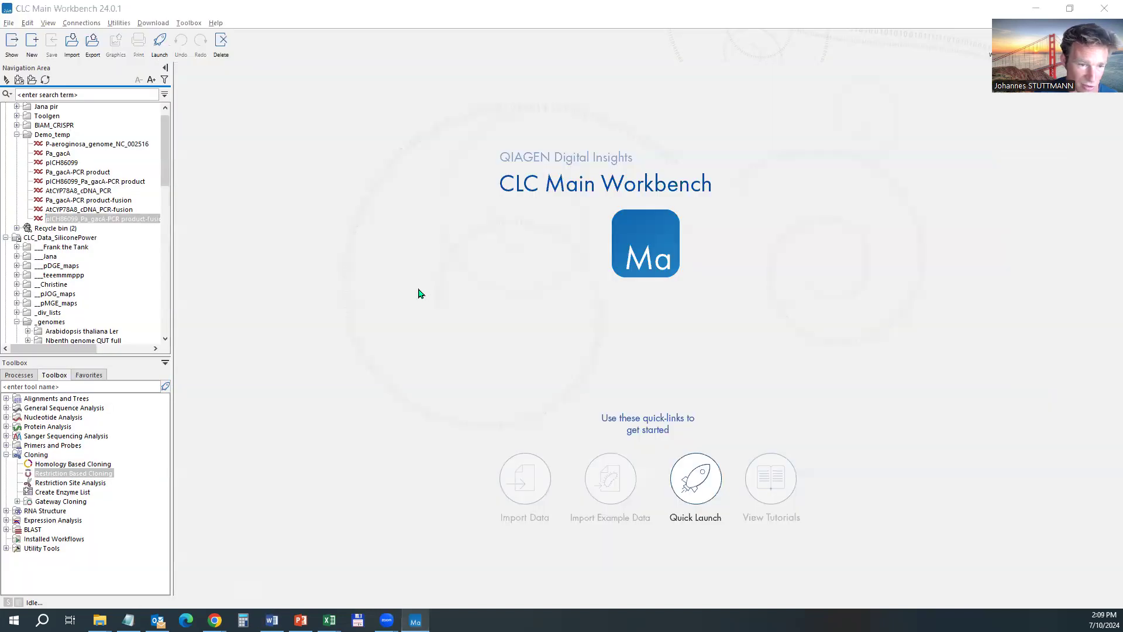
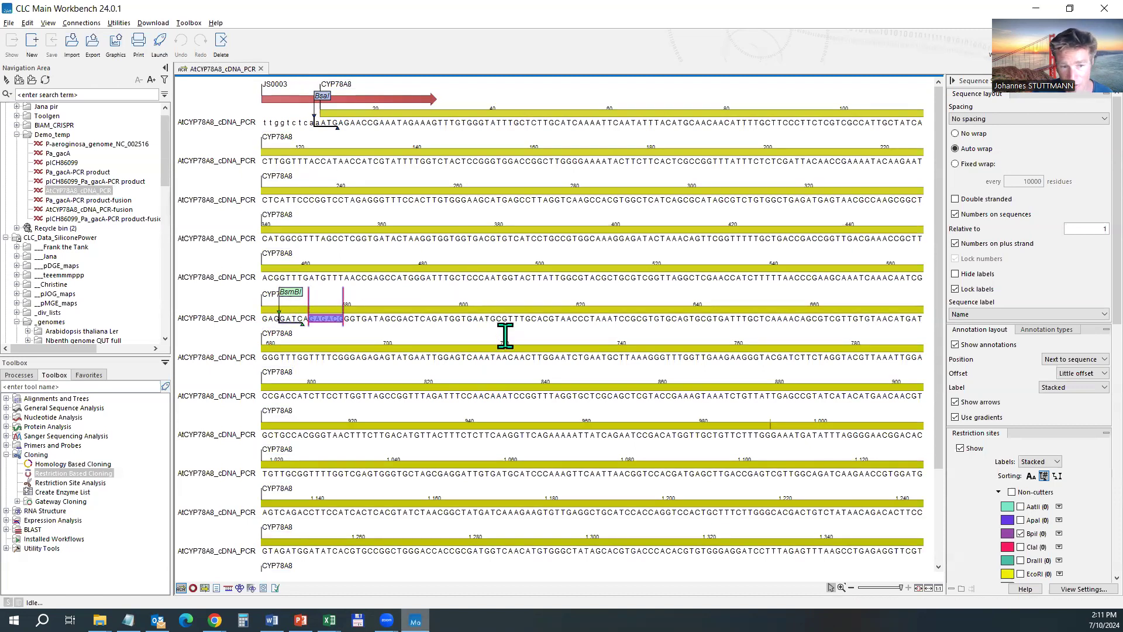
Show the ORF/CDS translation below the AtCYP78A8_cDNA_PCR sequence
scroll(1089, 484, down, 10)
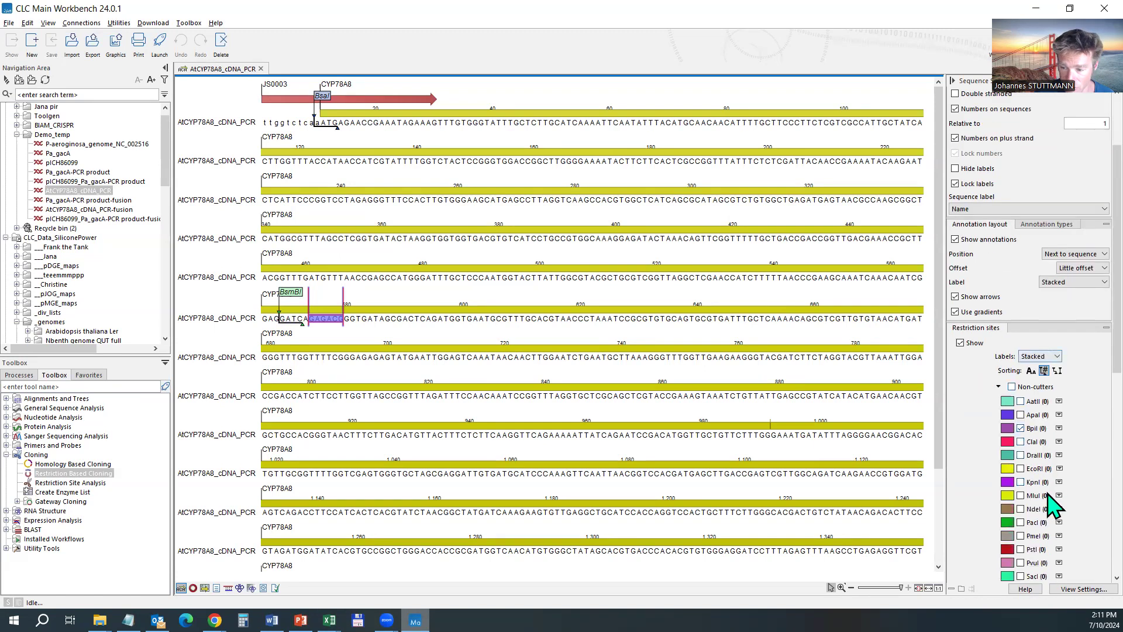
scroll(1053, 498, down, 5)
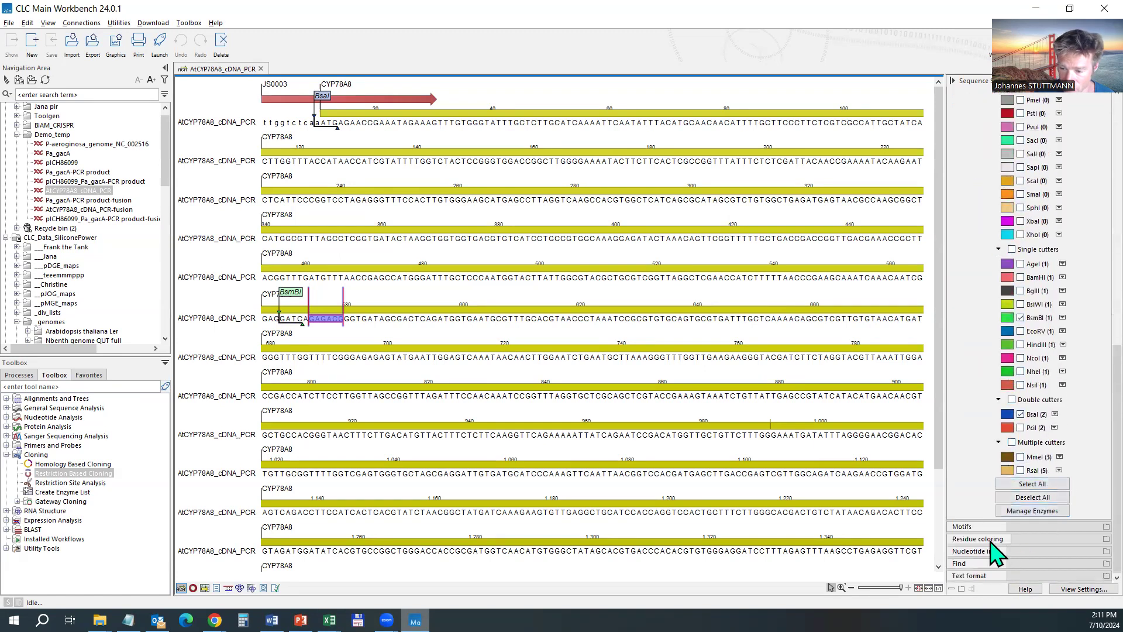
scroll(997, 562, down, 2)
click(974, 507)
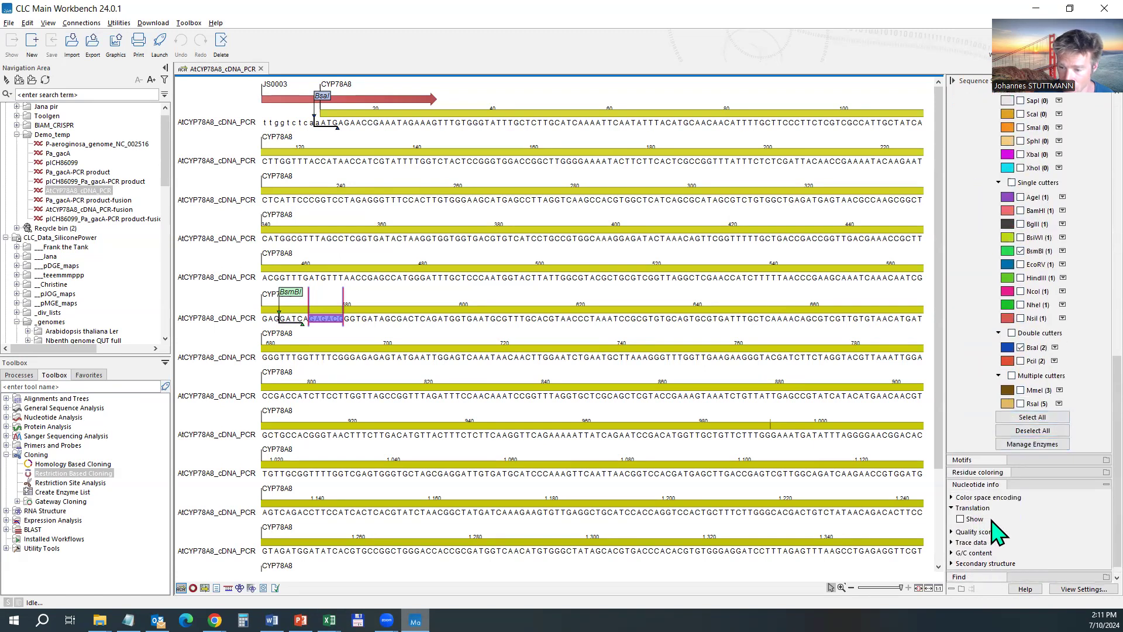
click(973, 519)
click(293, 299)
click(337, 326)
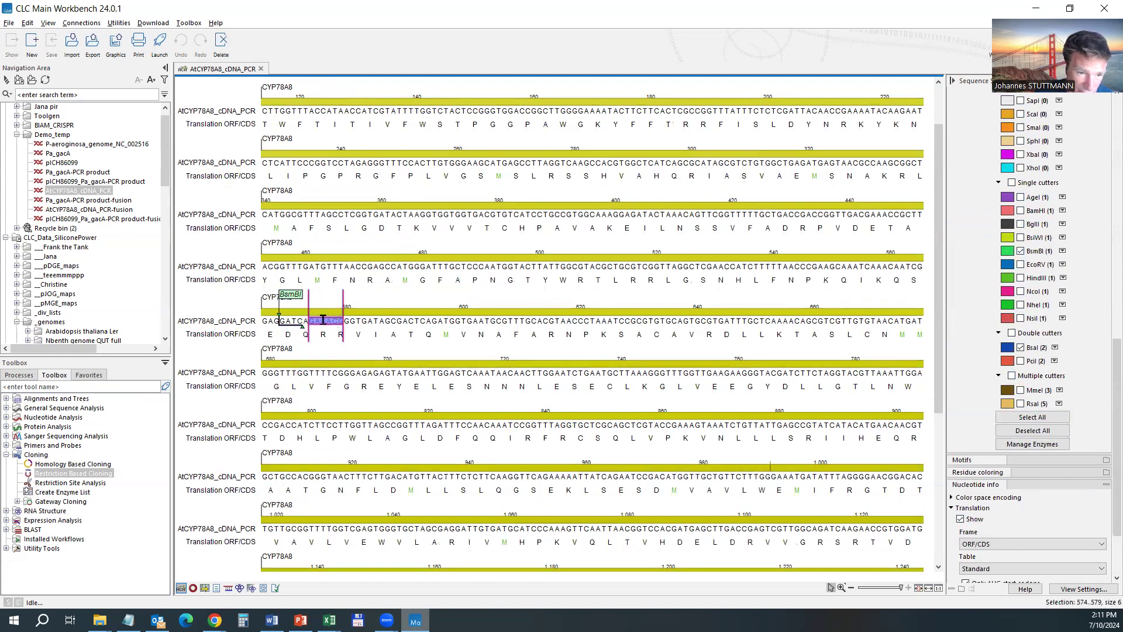
Look up the synonymous arginine codons in the Word codon table and replace base 575 in the BsmBI site with C
drag(314, 322, 330, 321)
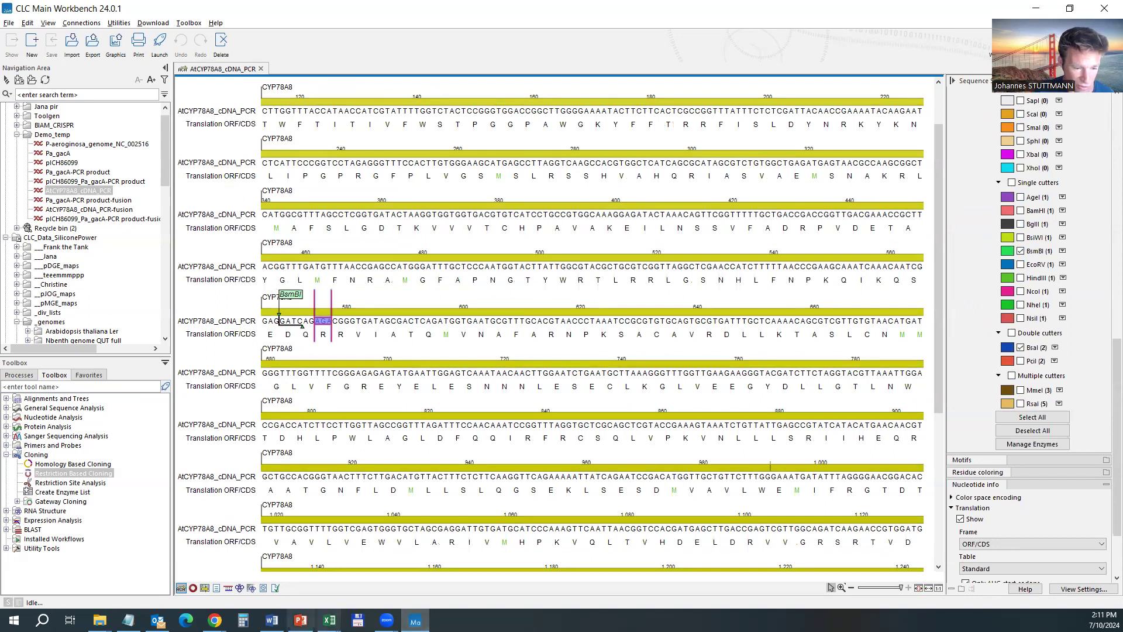
click(273, 620)
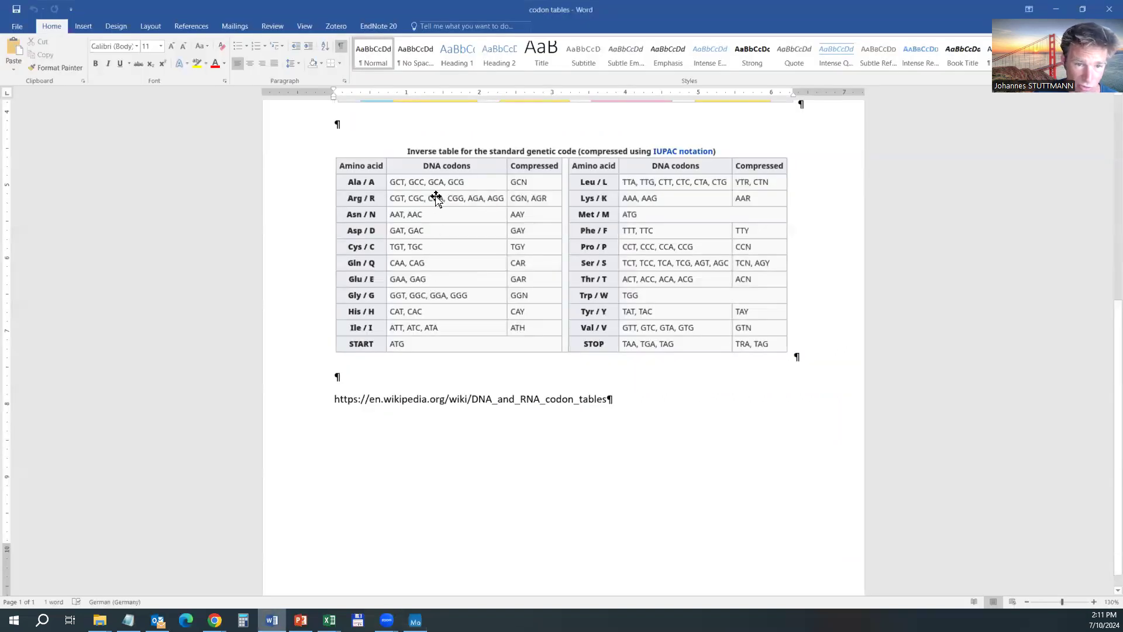
key(alt+Tab)
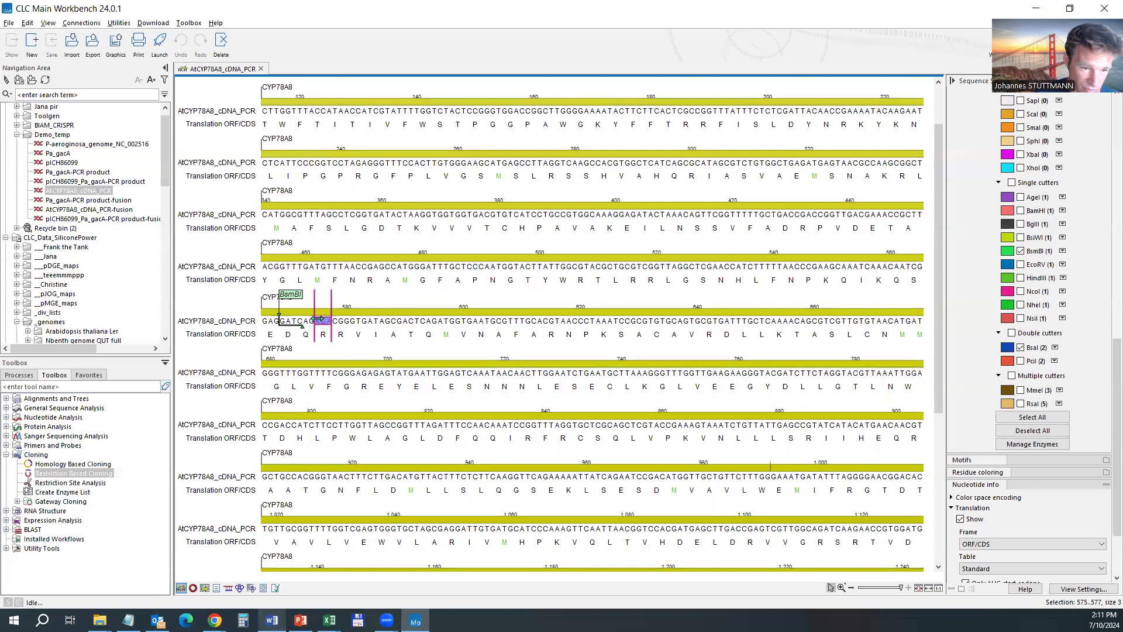
drag(365, 318, 319, 318)
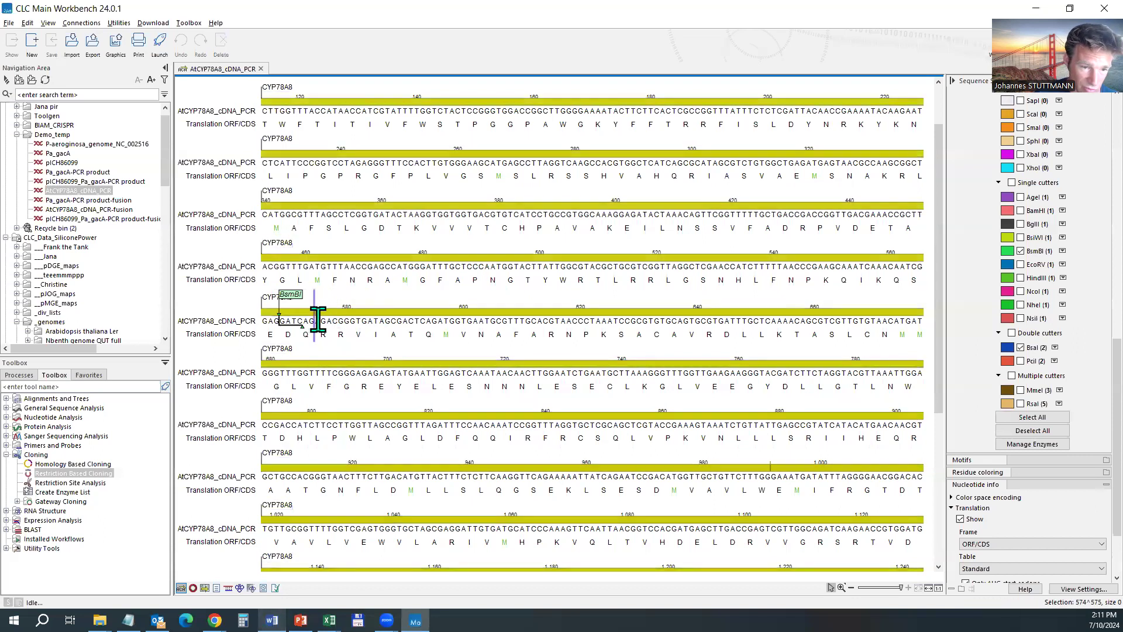
text(G)
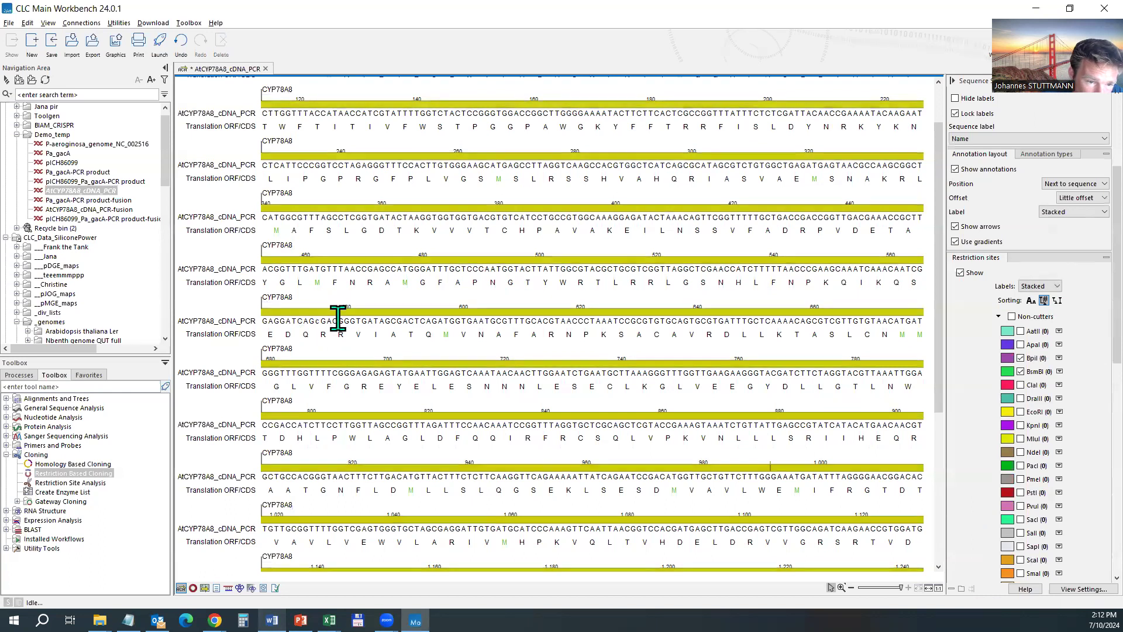
Annotate the four bases 575 to 578 at the mutated BsmBI site with the name overhang and the type overhang
drag(315, 320, 338, 323)
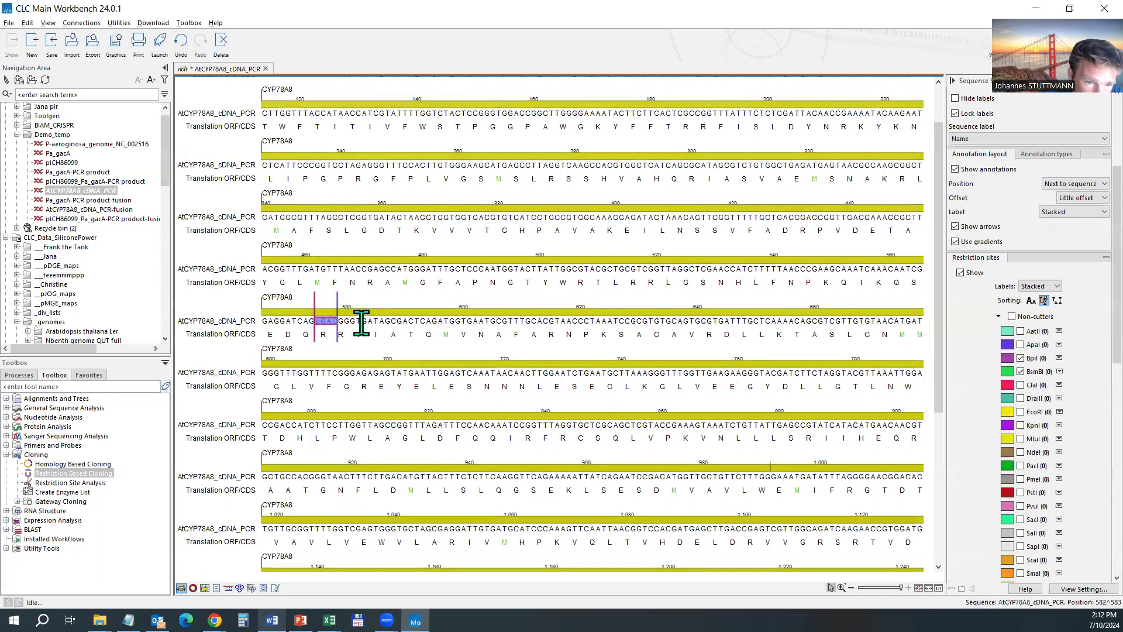
right_click(326, 321)
click(364, 407)
click(659, 204)
text(overhang)
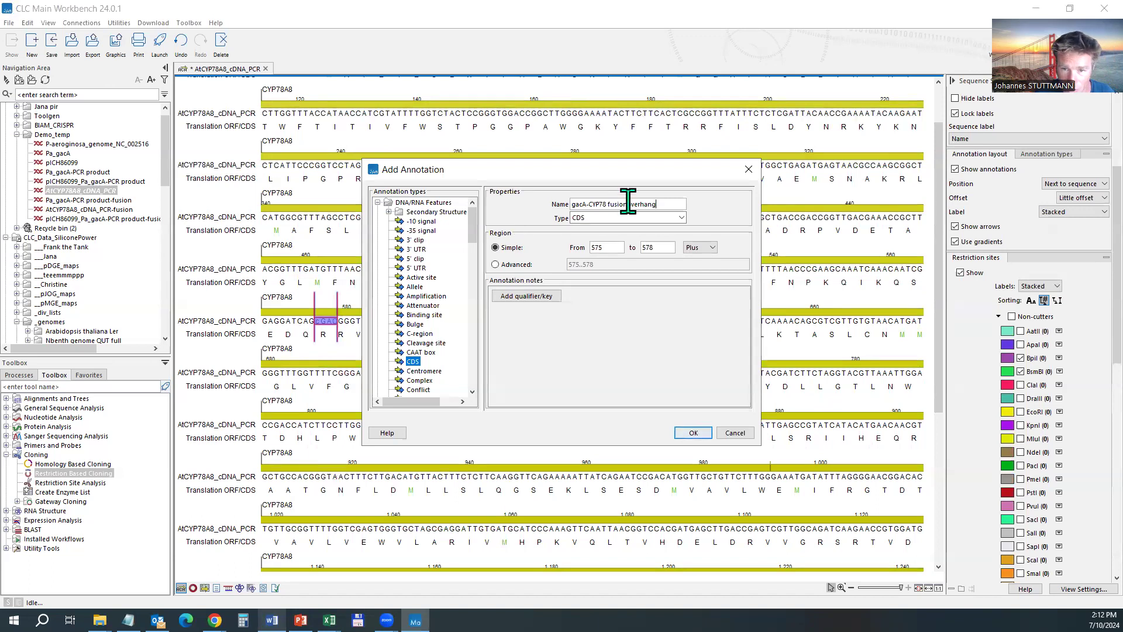
drag(656, 205, 543, 211)
key(Right)
key(Left)
key(Left)
key(Left)
key(Left)
key(Left)
key(Left)
key(Left)
key(Left)
key(shift+Left)
key(shift+Left)
key(shift+Left)
key(shift+Left)
key(shift+Left)
key(shift+Left)
key(shift+Left)
key(shift+Left)
key(shift+Left)
key(shift+Left)
key(shift+Left)
key(shift+Left)
key(shift+Left)
key(shift+Left)
key(shift+Left)
key(shift+Left)
key(shift+Left)
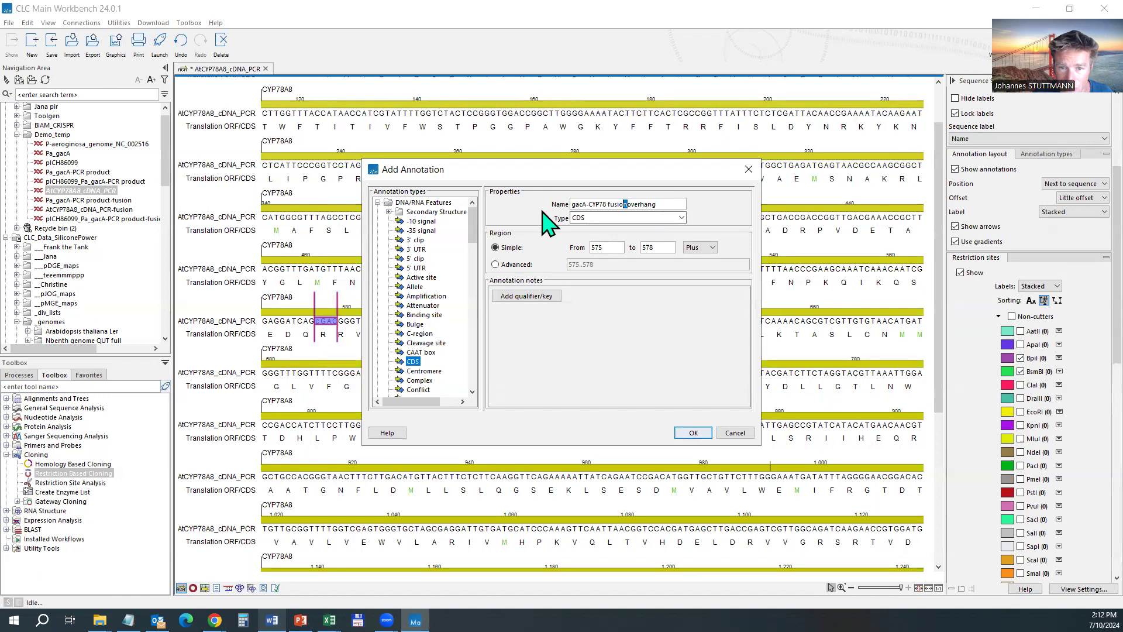
key(BackSpace)
key(Tab)
text(overhang)
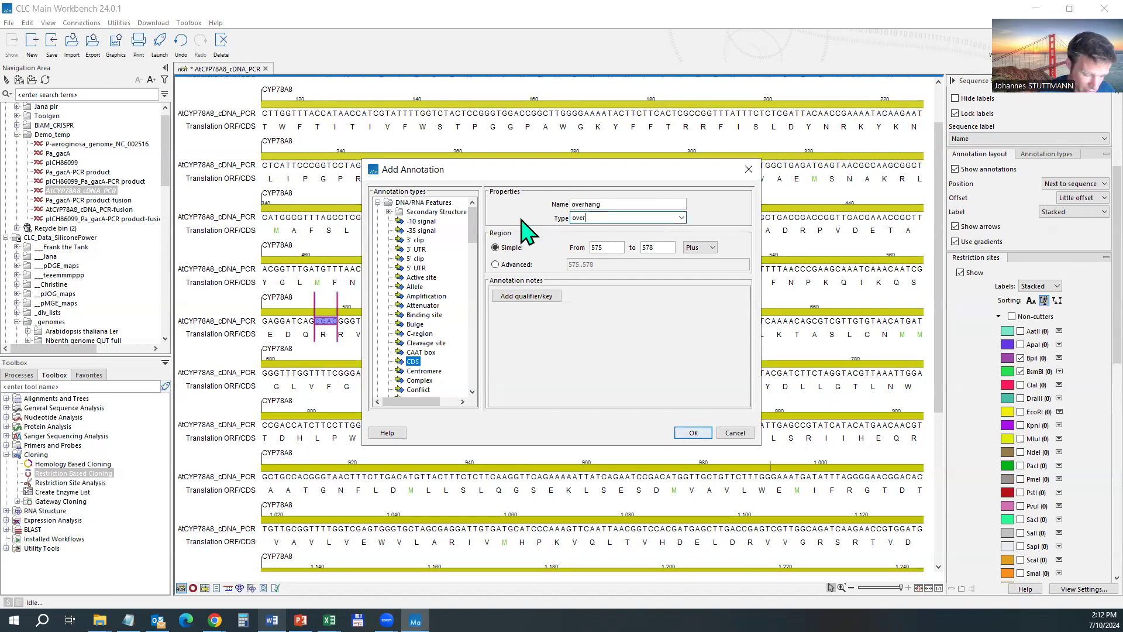
key(Return)
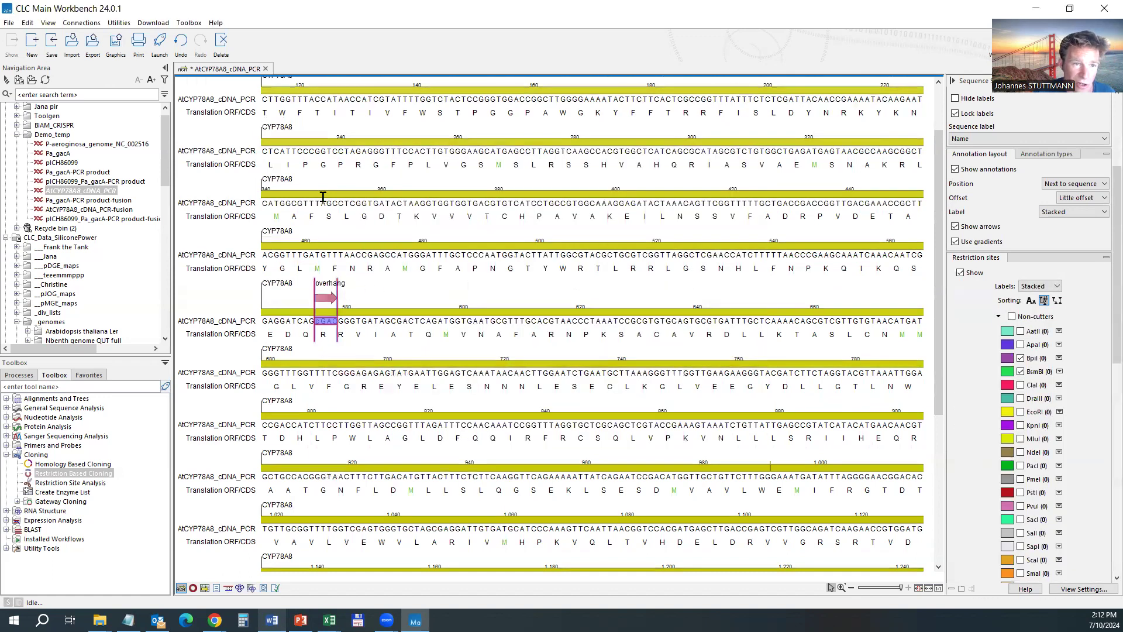
Review the sequence from its start and reselect the four bases beneath the overhang annotation
scroll(322, 197, up, 3)
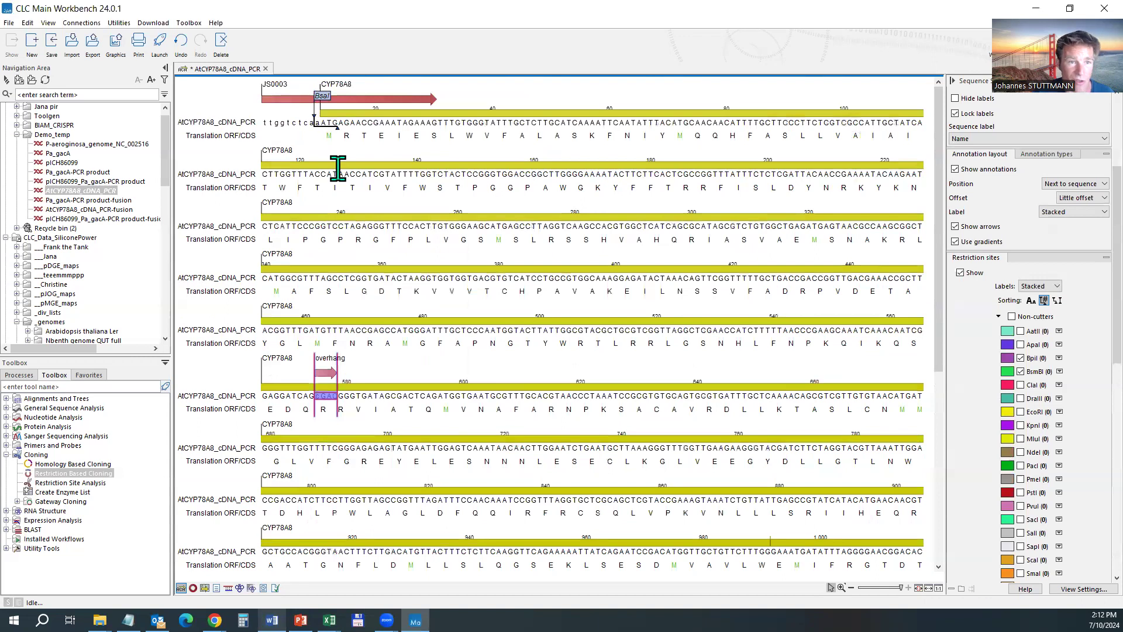
mouse_move(338, 168)
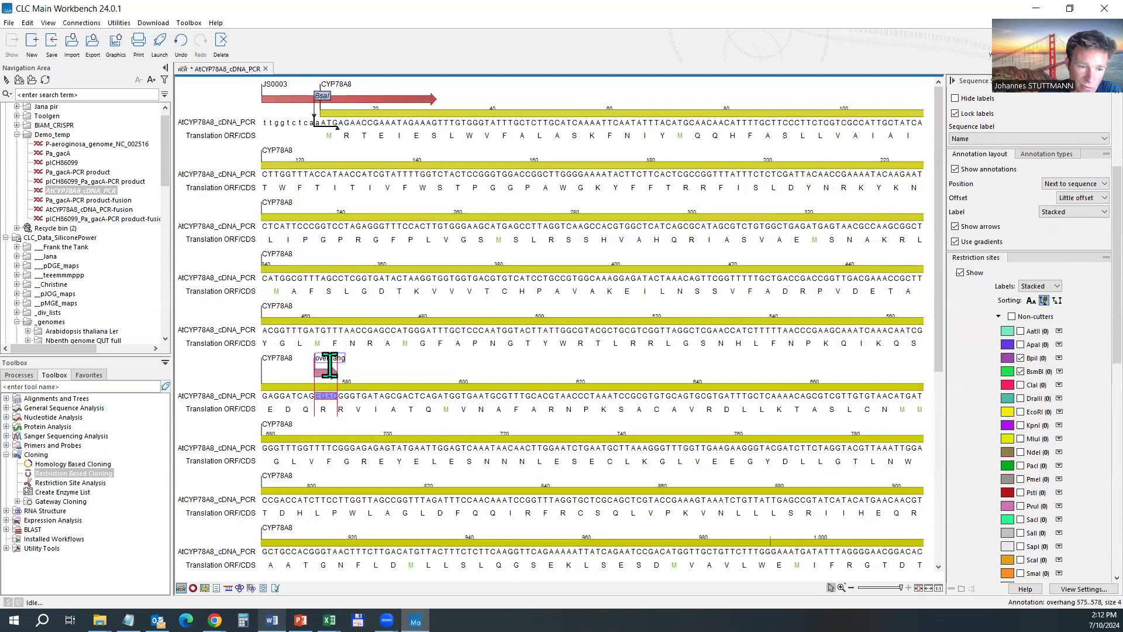
click(315, 393)
drag(315, 393, 336, 393)
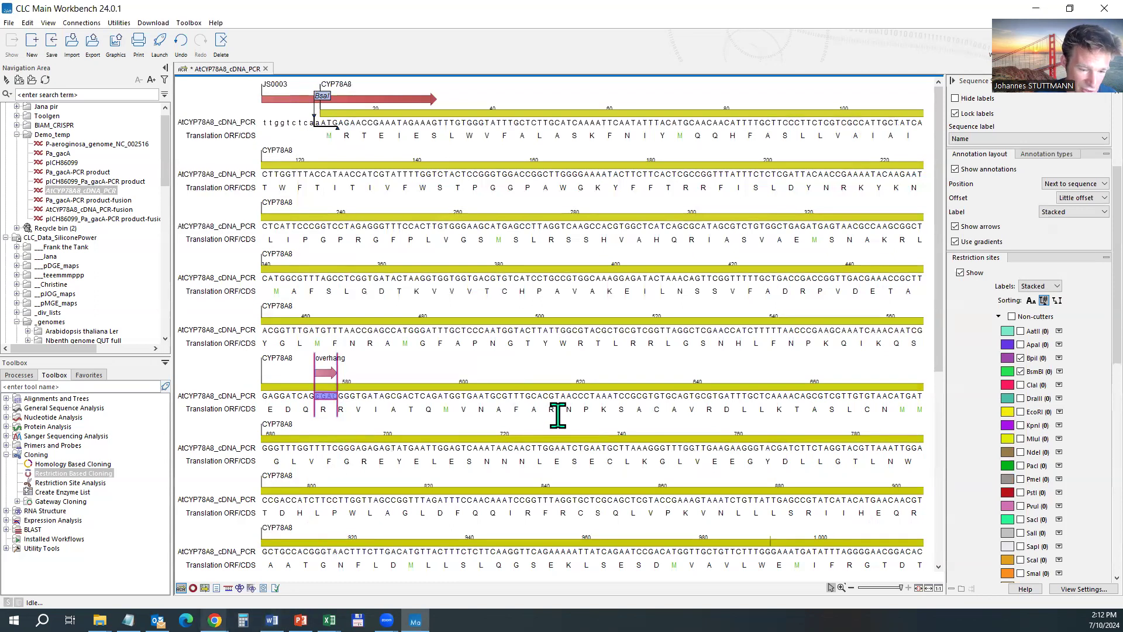
Copy the ligasefidelity.neb.com/viewset/run.cgi address from the PowerPoint overhang-checking slide and open it in a new Chrome tab
key(alt+Tab)
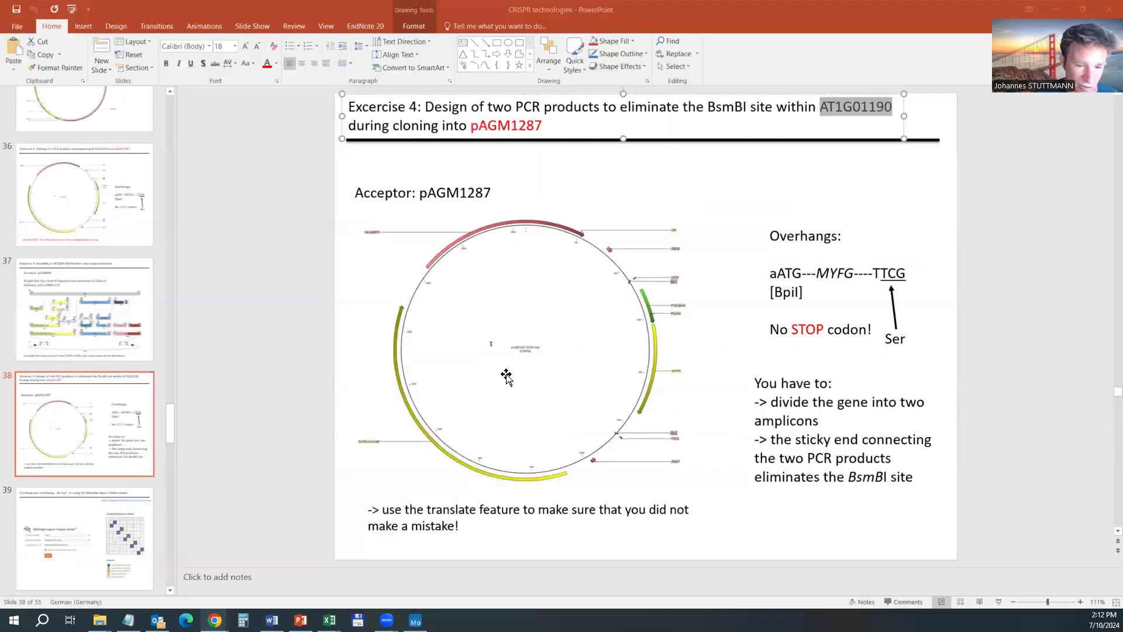
scroll(448, 380, down, 1)
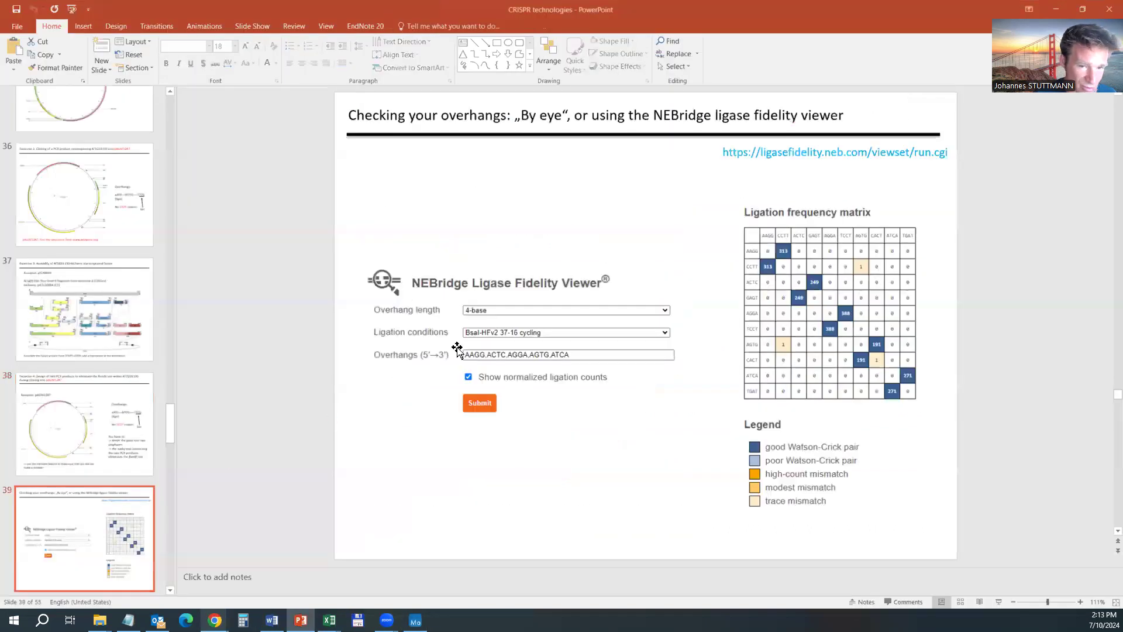
double_click(790, 153)
triple_click(789, 154)
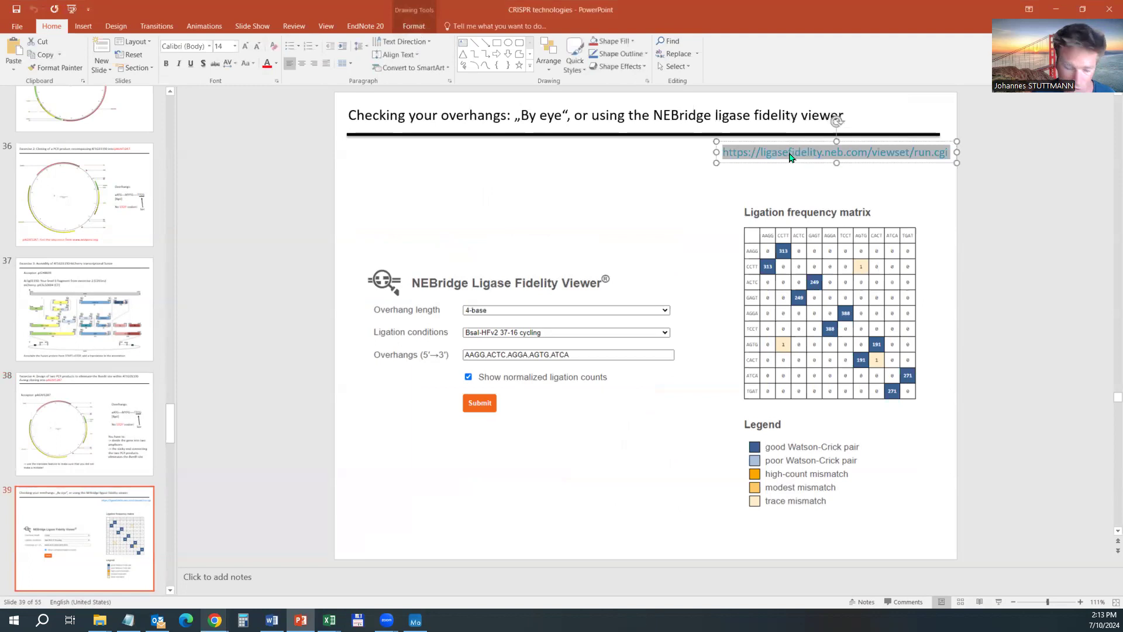
key(alt+Tab)
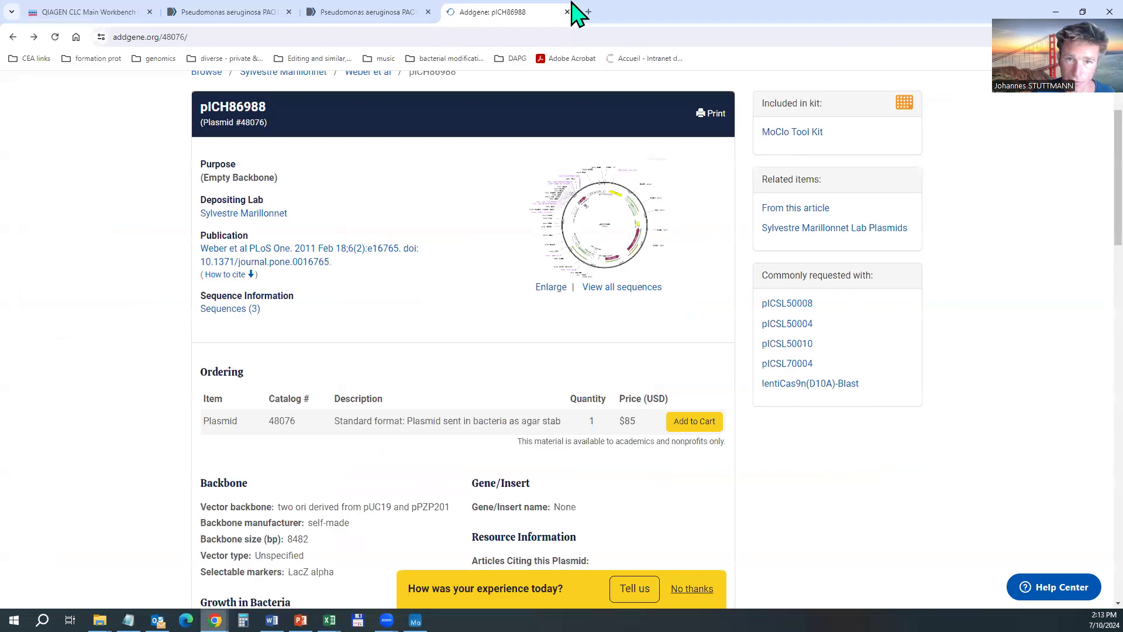
click(588, 12)
click(486, 36)
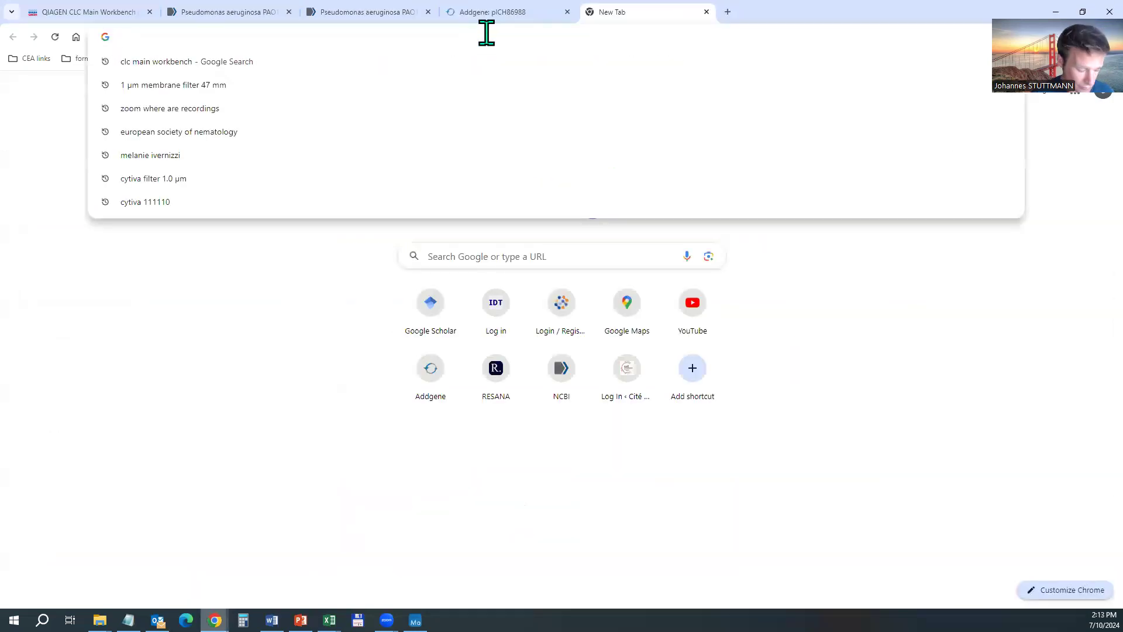
key(ctrl+v)
key(Return)
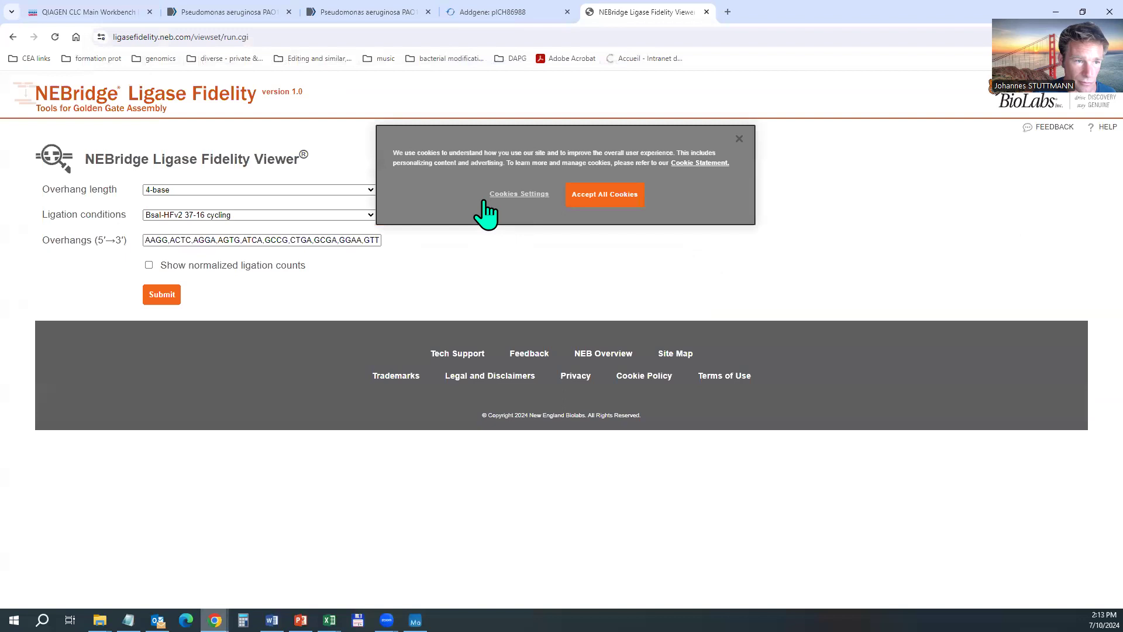
Clear the preset overhang list, accept all cookies, and enter the overhangs AATG,GCTT
triple_click(216, 242)
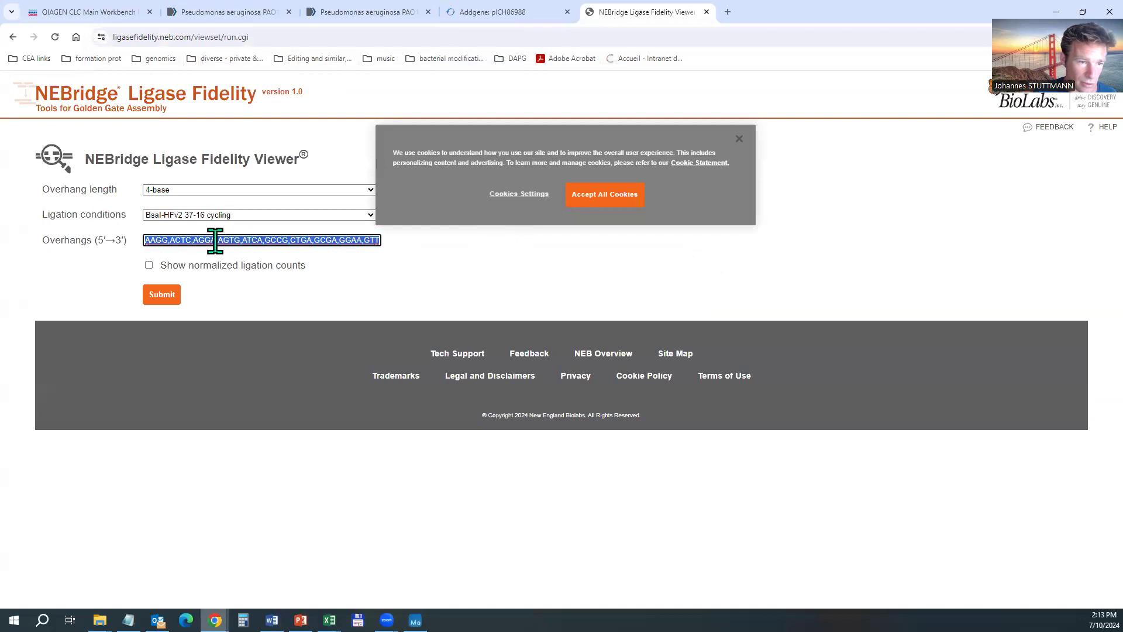
key(BackSpace)
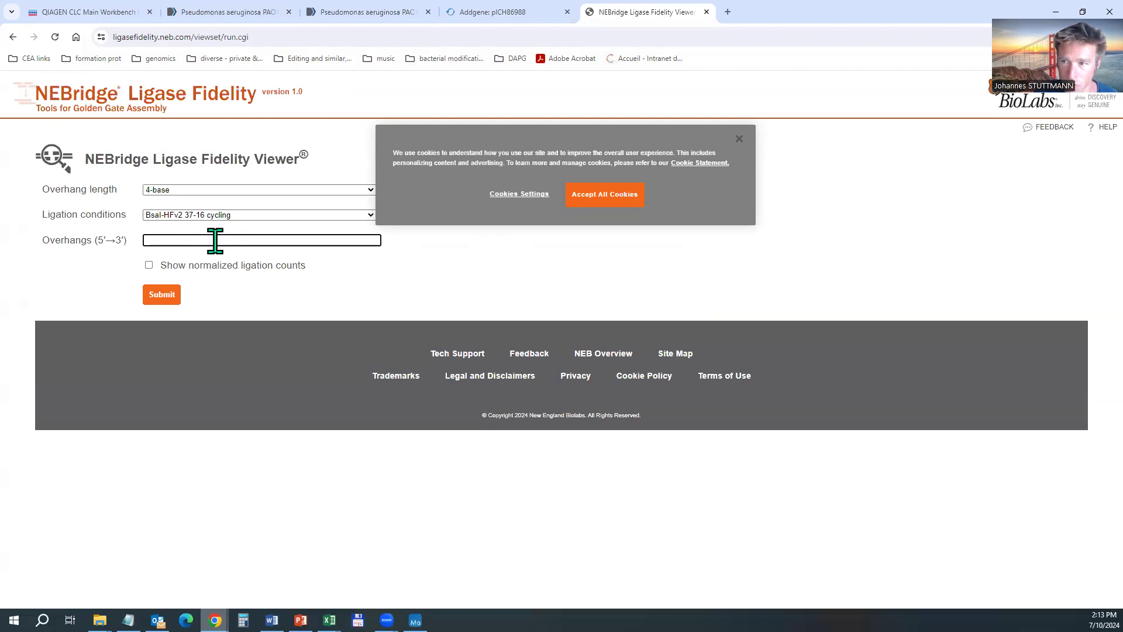
click(606, 199)
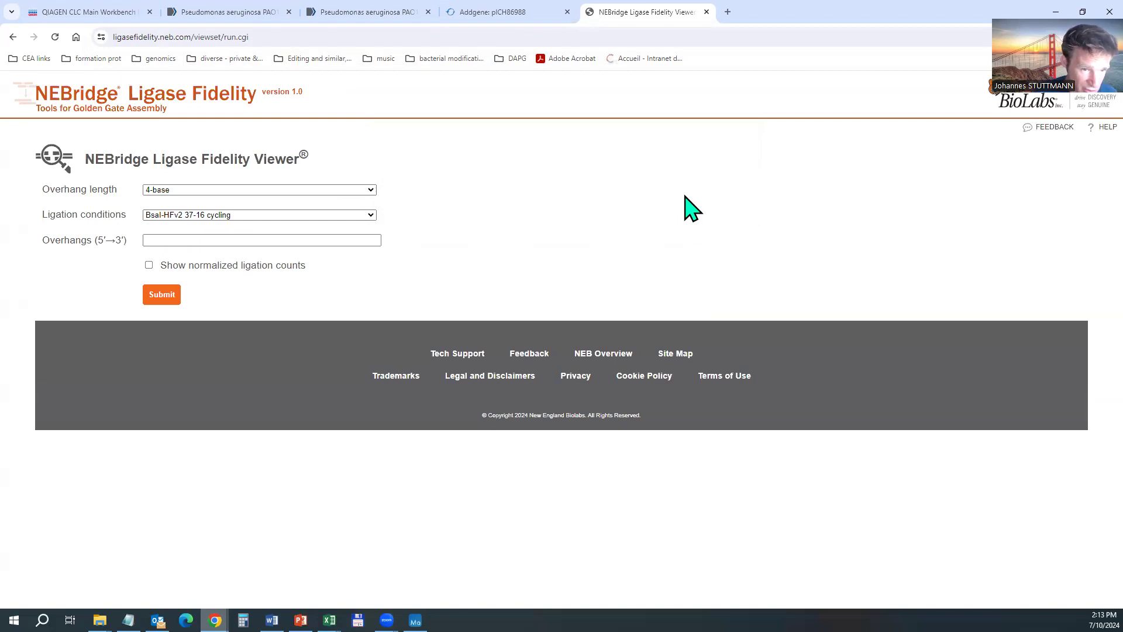
click(252, 238)
text(AA)
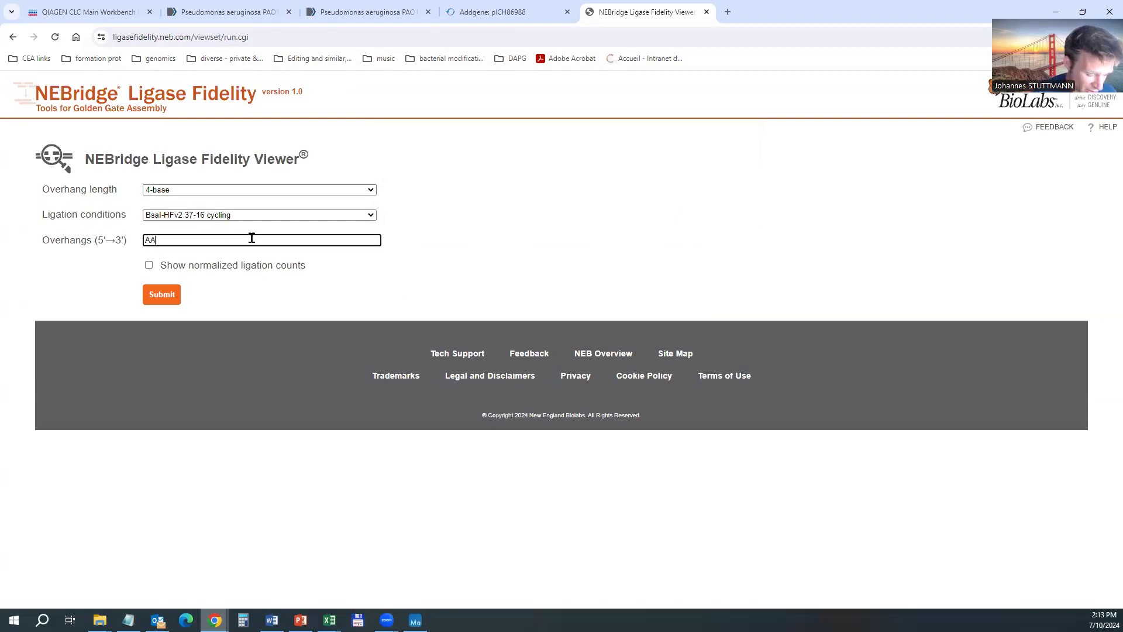
text(TG,GCTT)
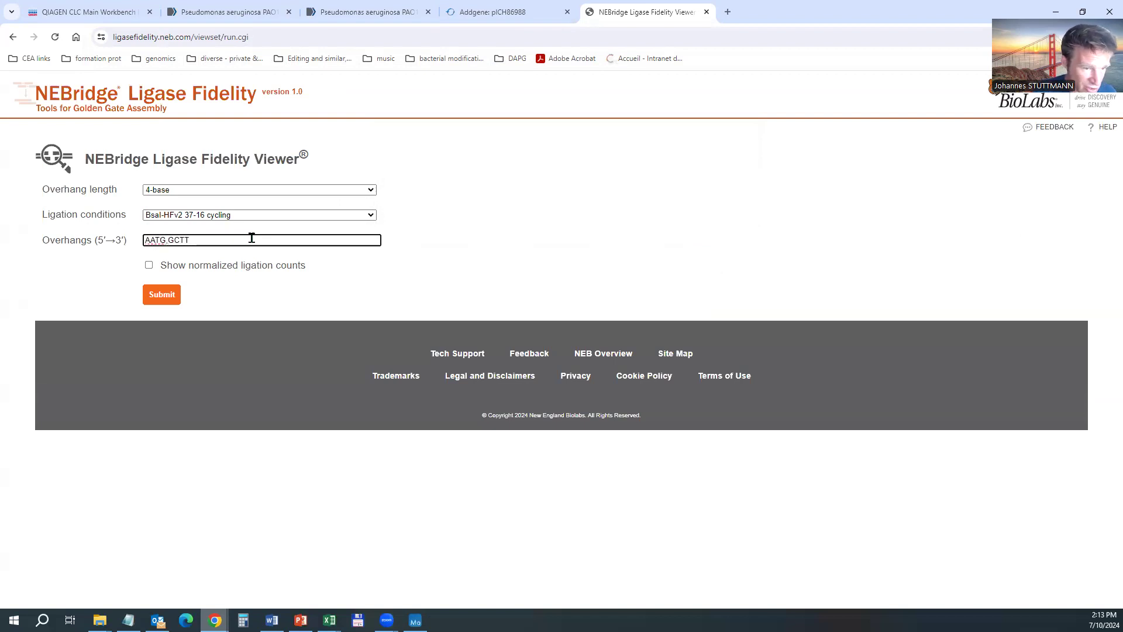
Check bases 575 to 578 beneath the overhang annotation in CLC Main Workbench and add CGAC to the overhang list in Chrome
key(alt+Tab)
key(alt+Tab)
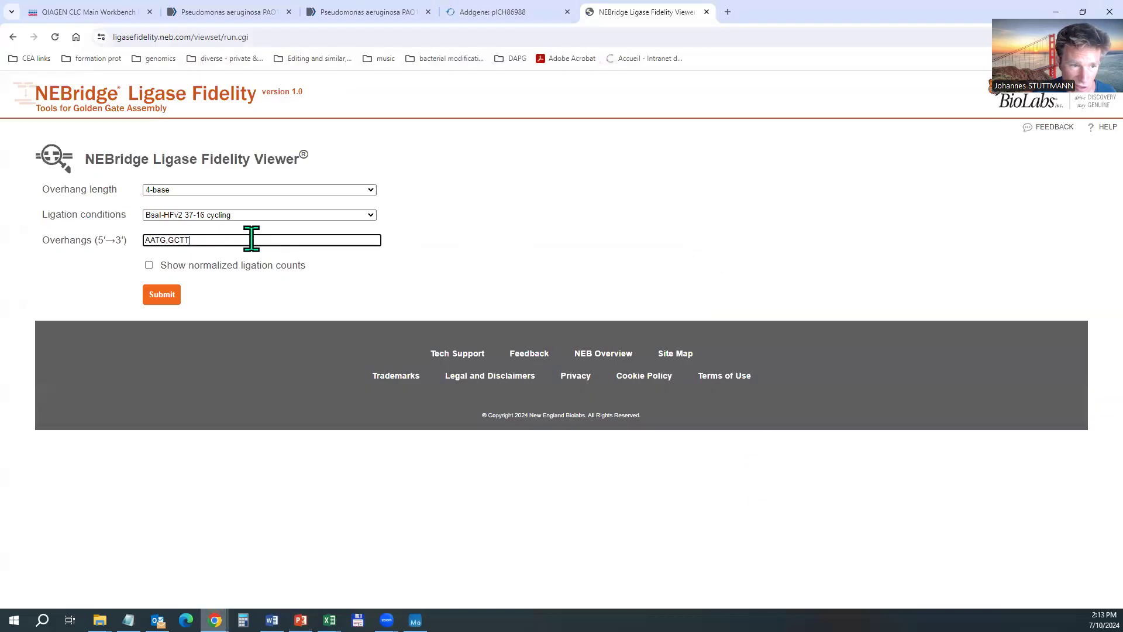
key(alt+Tab)
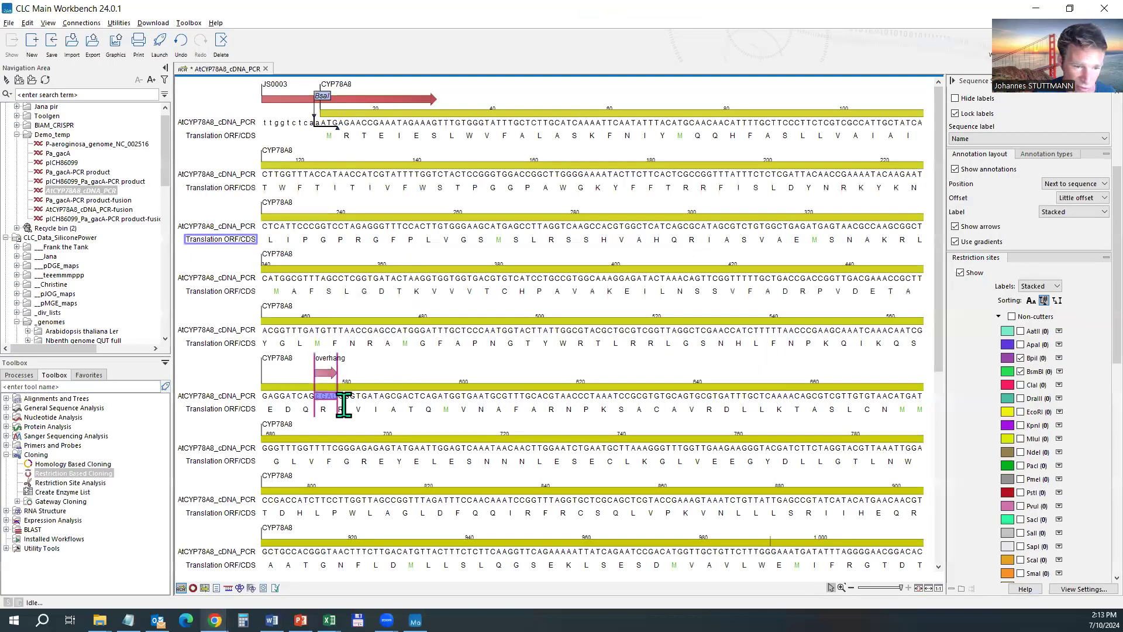
click(318, 397)
drag(317, 396, 337, 397)
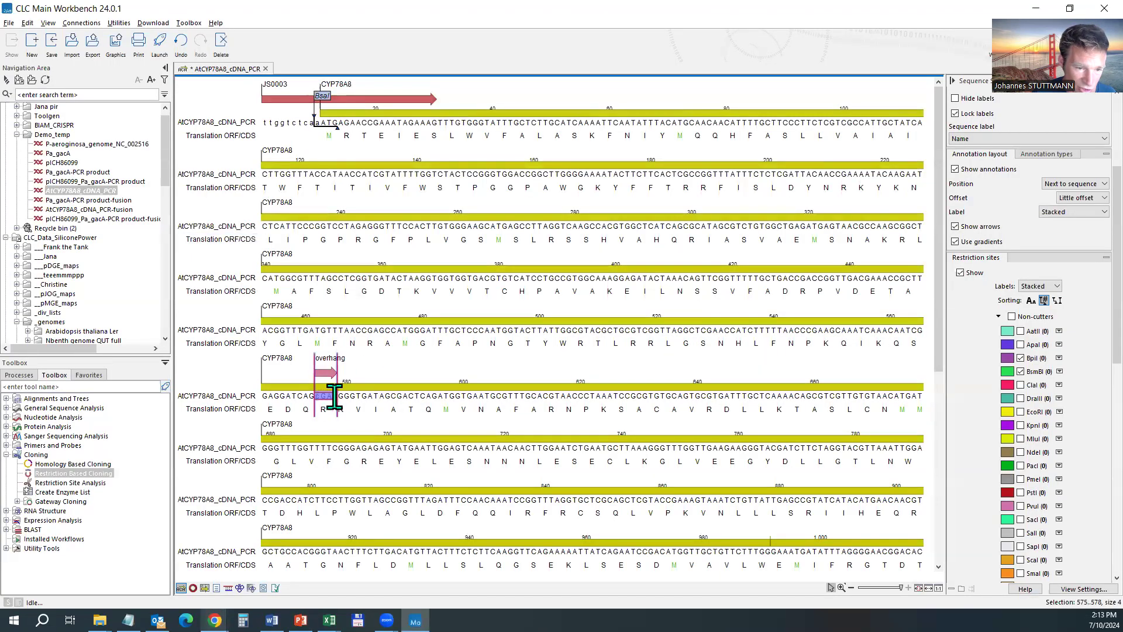
key(alt+Tab)
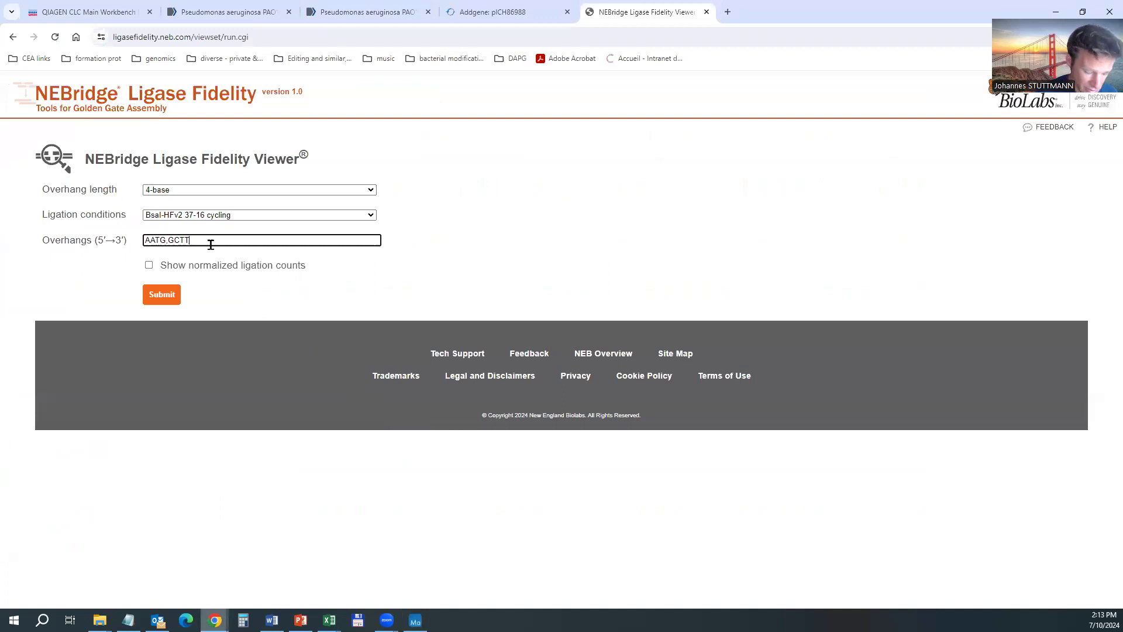
text(CGAC)
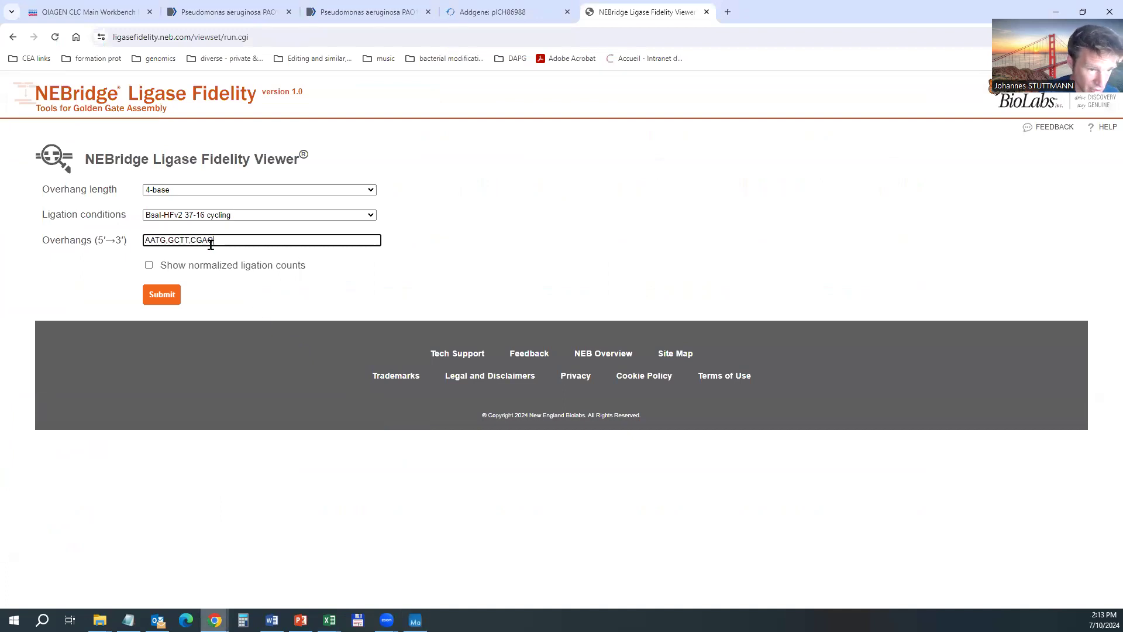
Calculate the ligation fidelity for the three overhangs and examine the estimate and the ligation frequency matrix
click(158, 295)
scroll(213, 406, down, 2)
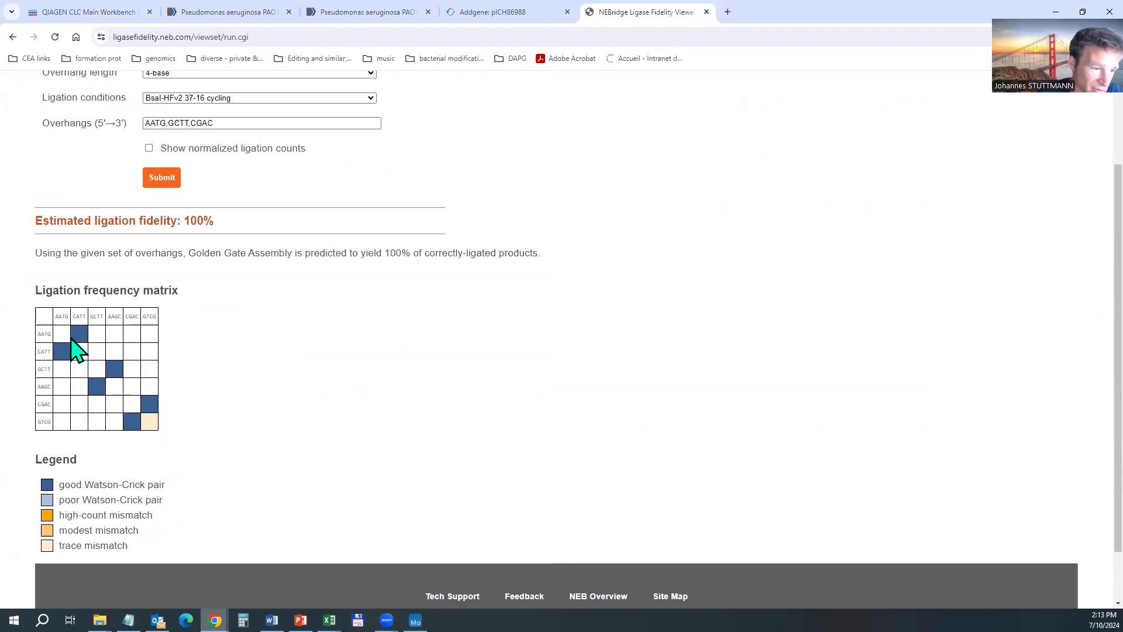
drag(36, 222, 219, 226)
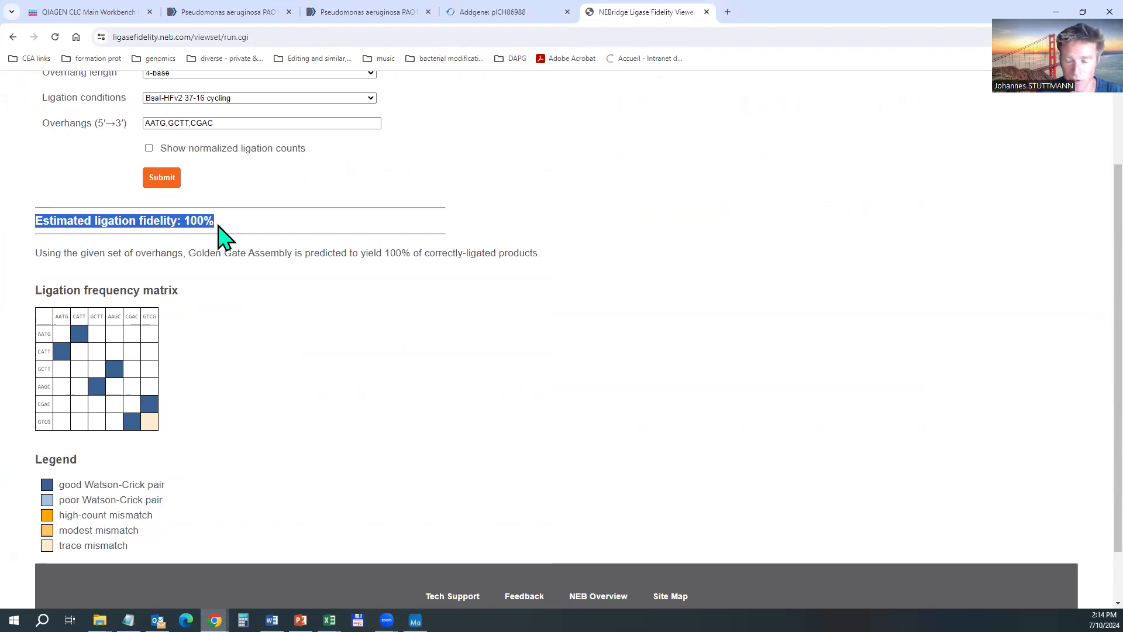
double_click(204, 122)
Switch to CLC Main Workbench and open the AtCYP78A8_cDNA_PCR sequence from its first base through the overhang's last base in a new view
key(alt+Tab)
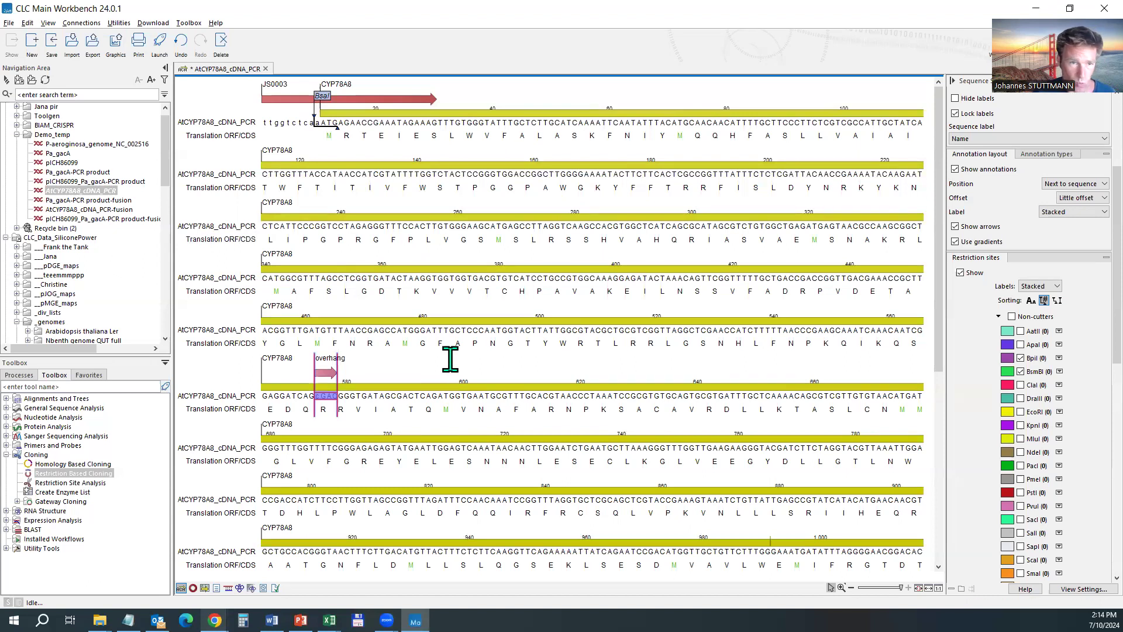
click(340, 81)
click(325, 373)
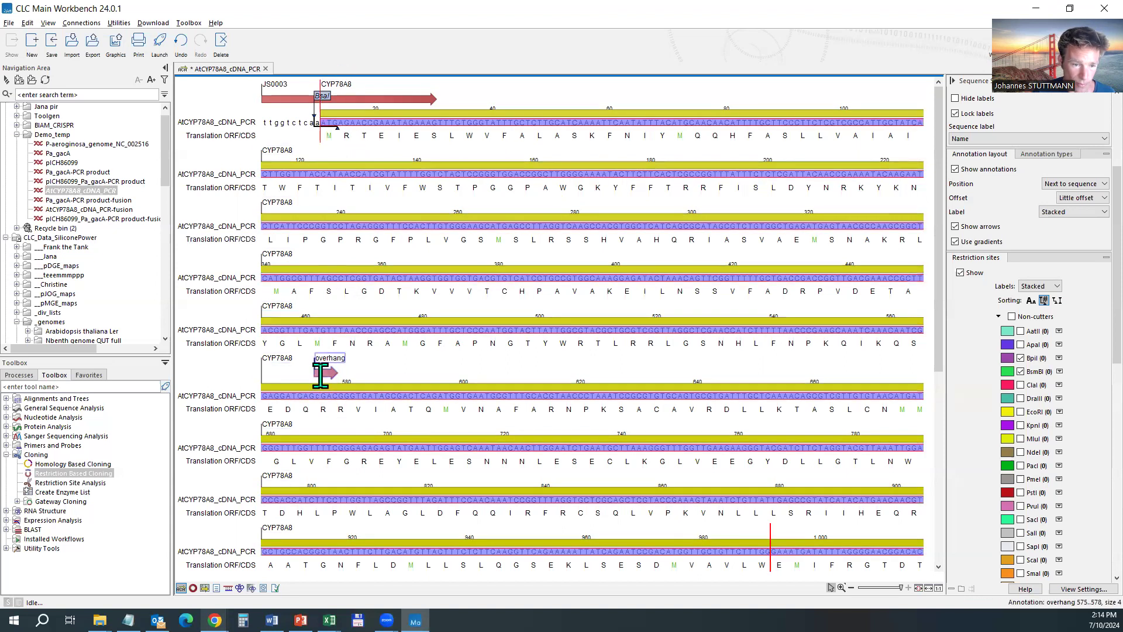
click(340, 393)
click(321, 371)
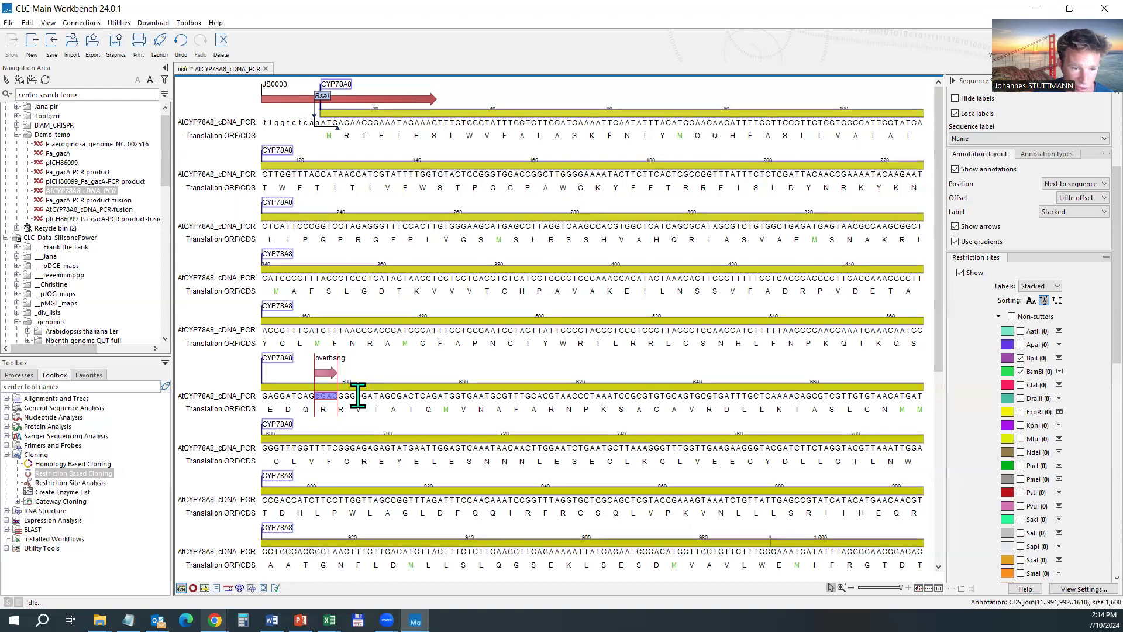
drag(338, 396, 381, 121)
right_click(381, 121)
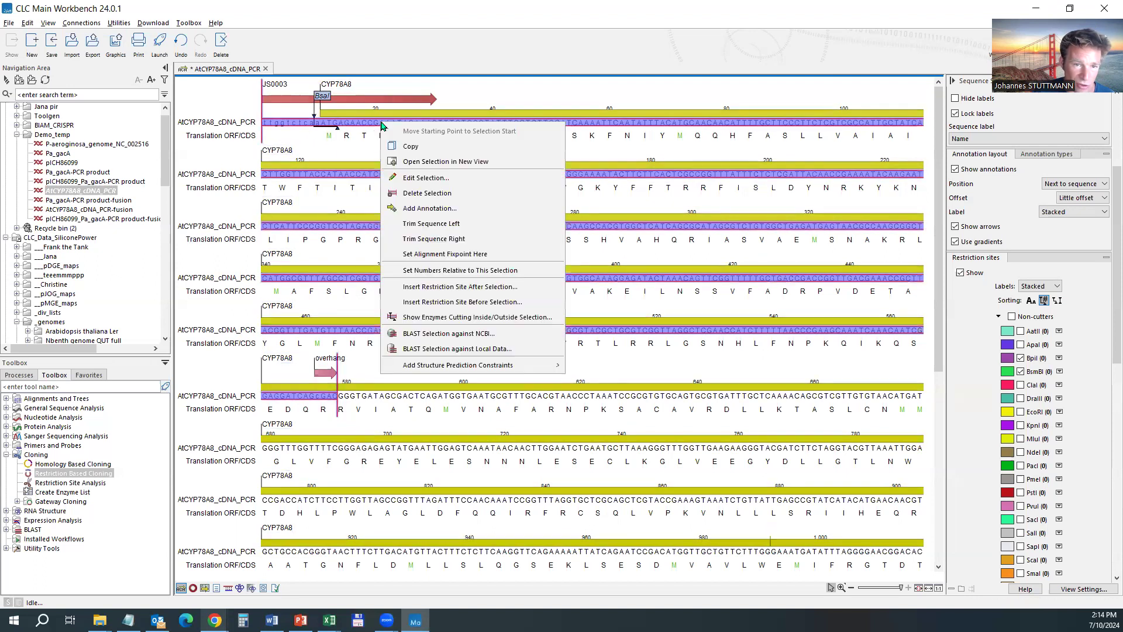
click(410, 144)
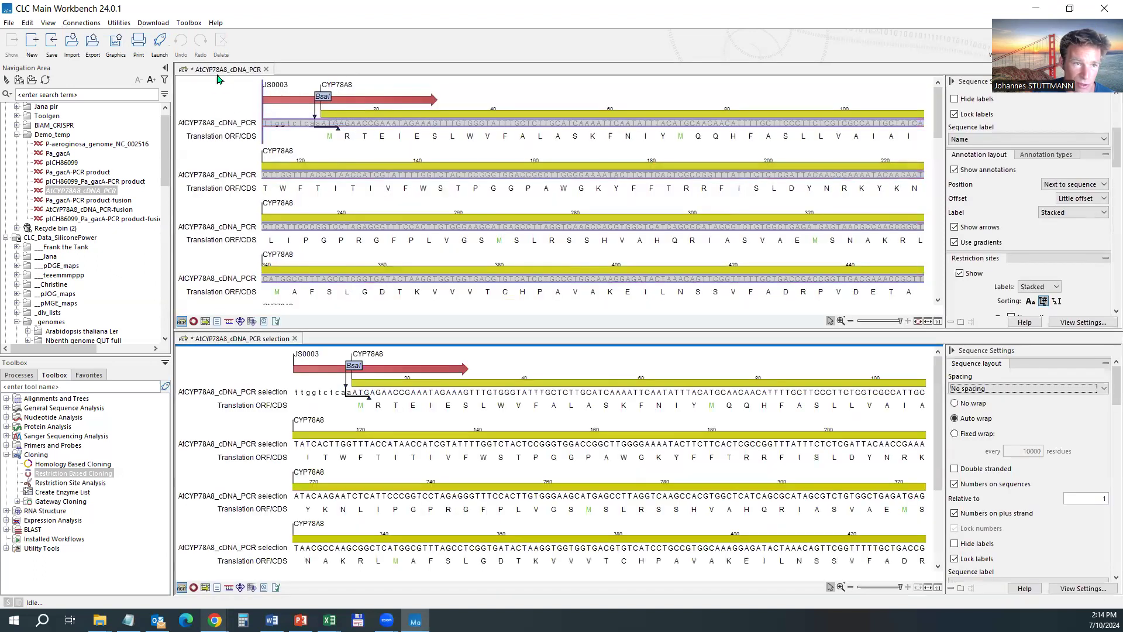
Open bases 575 to 1631 of AtCYP78A8_cDNA_PCR, from the overhang to the sequence end, in a new view and enlarge the selection views
click(218, 70)
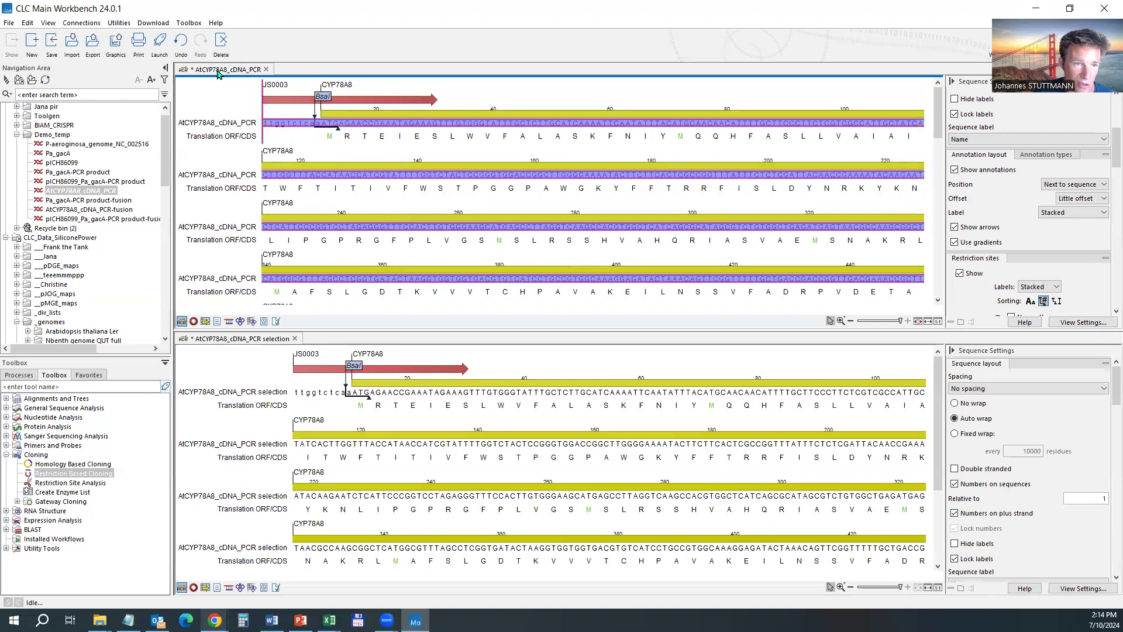
scroll(339, 193, down, 5)
drag(314, 207, 515, 281)
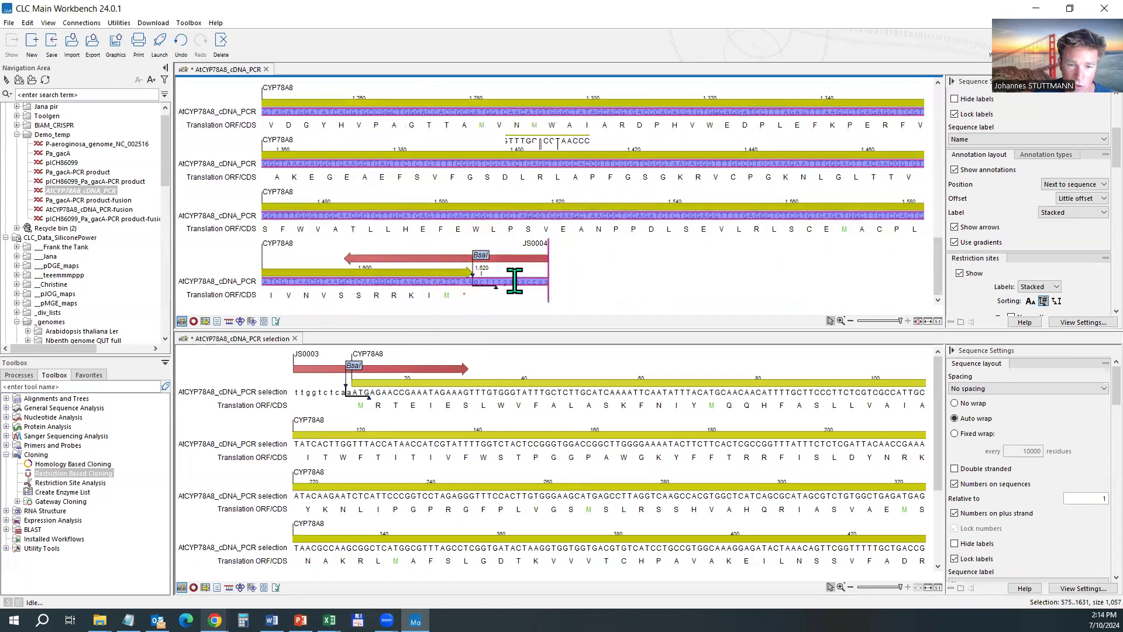
right_click(516, 282)
click(577, 321)
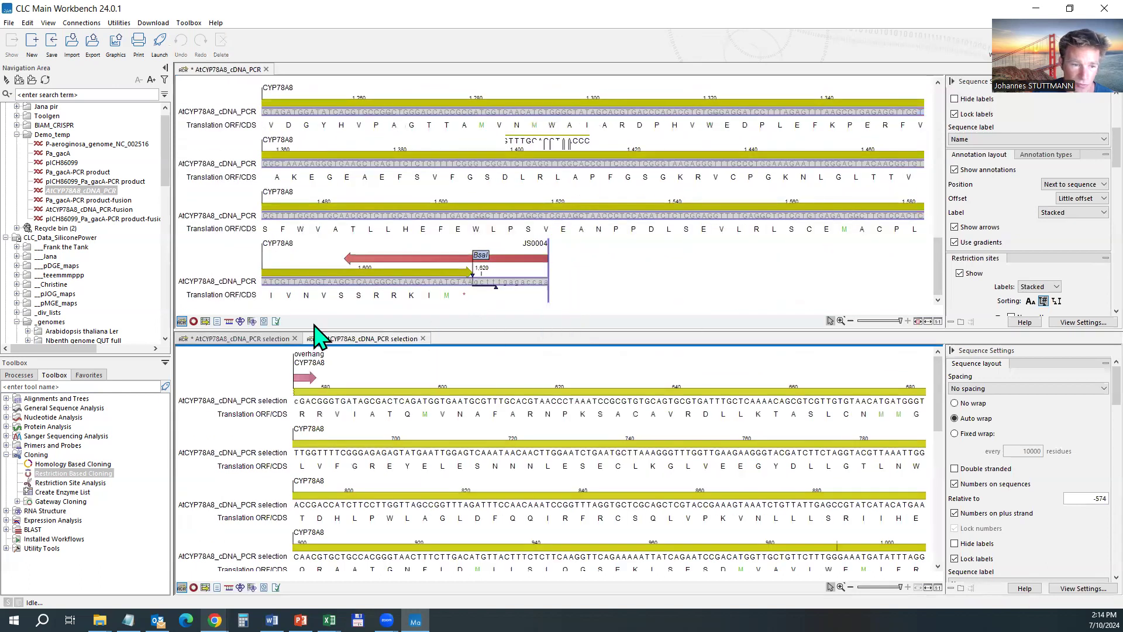
drag(299, 329, 296, 188)
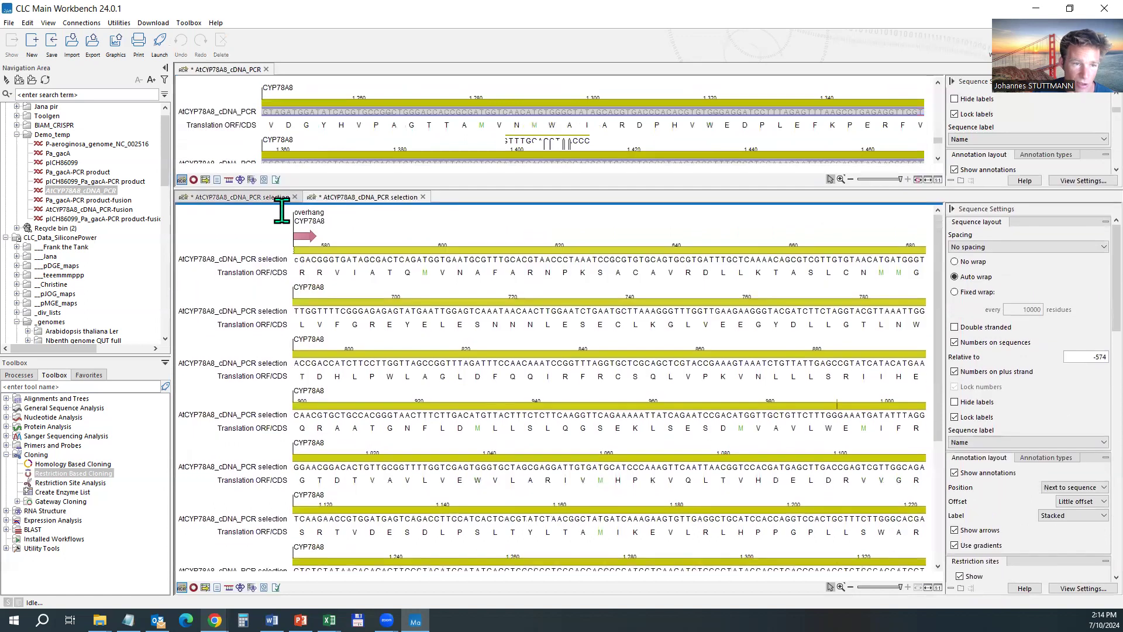
In the first fragment, replace the final four overhang bases with cGACagagaccaa to append a BsaI site
click(270, 198)
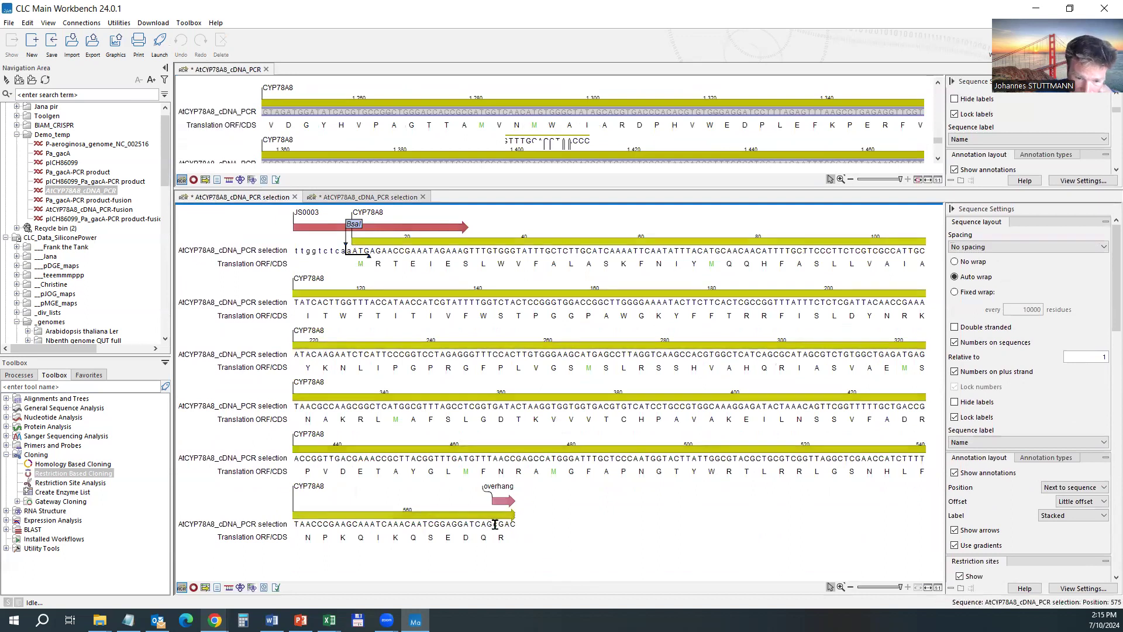
mouse_move(493, 524)
mouse_down()
mouse_move(520, 521)
mouse_move(494, 525)
mouse_up()
click(519, 522)
right_click(508, 527)
click(451, 531)
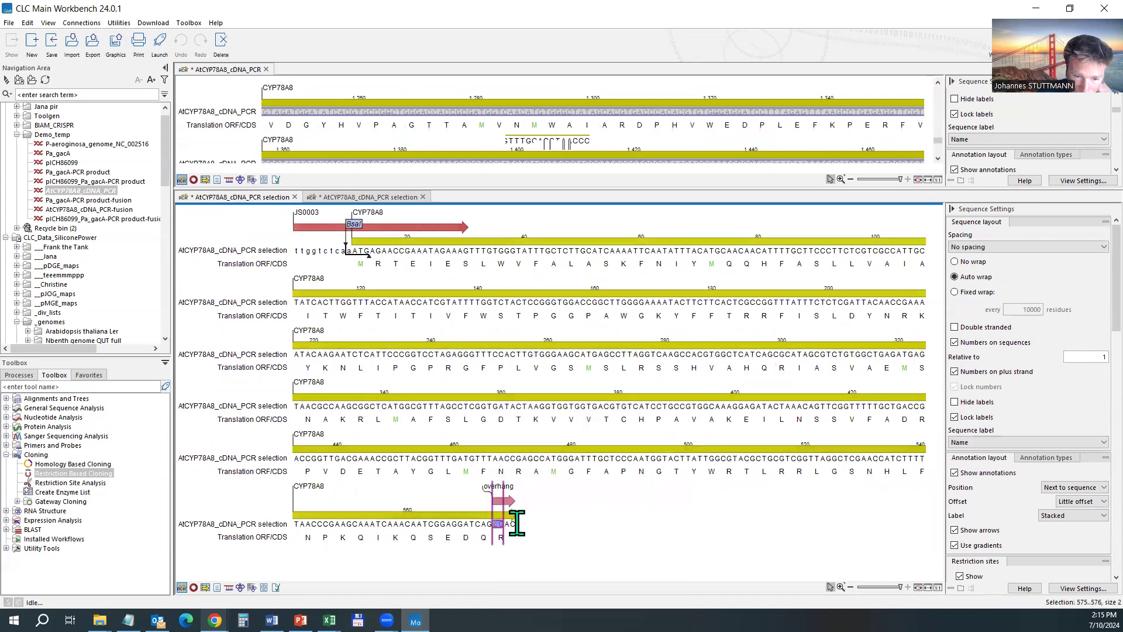
right_click(503, 525)
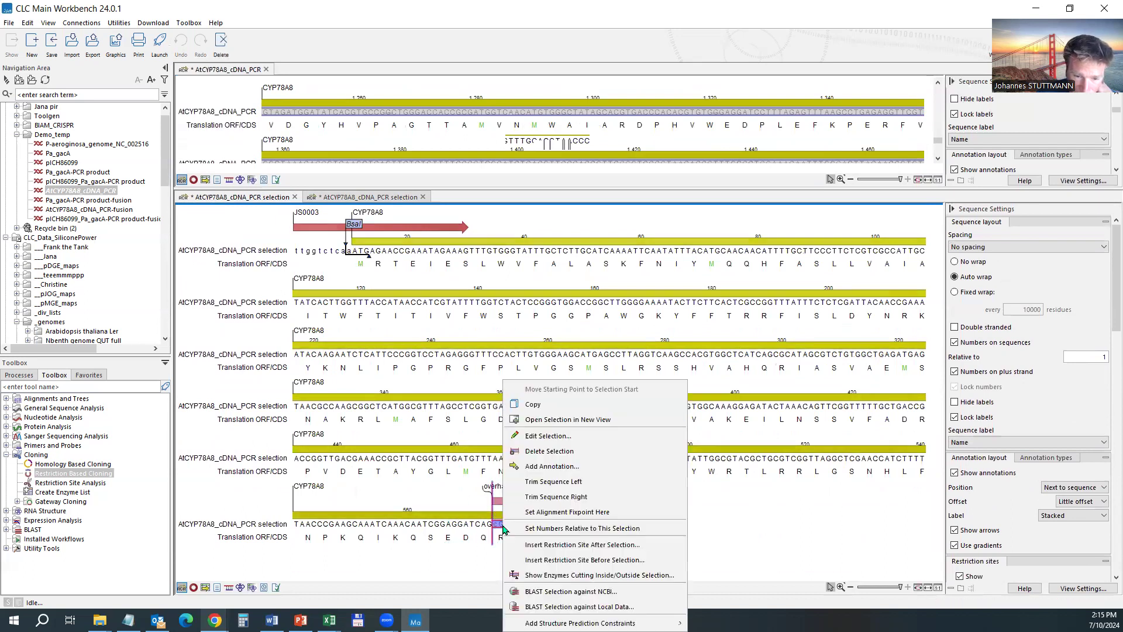
click(548, 436)
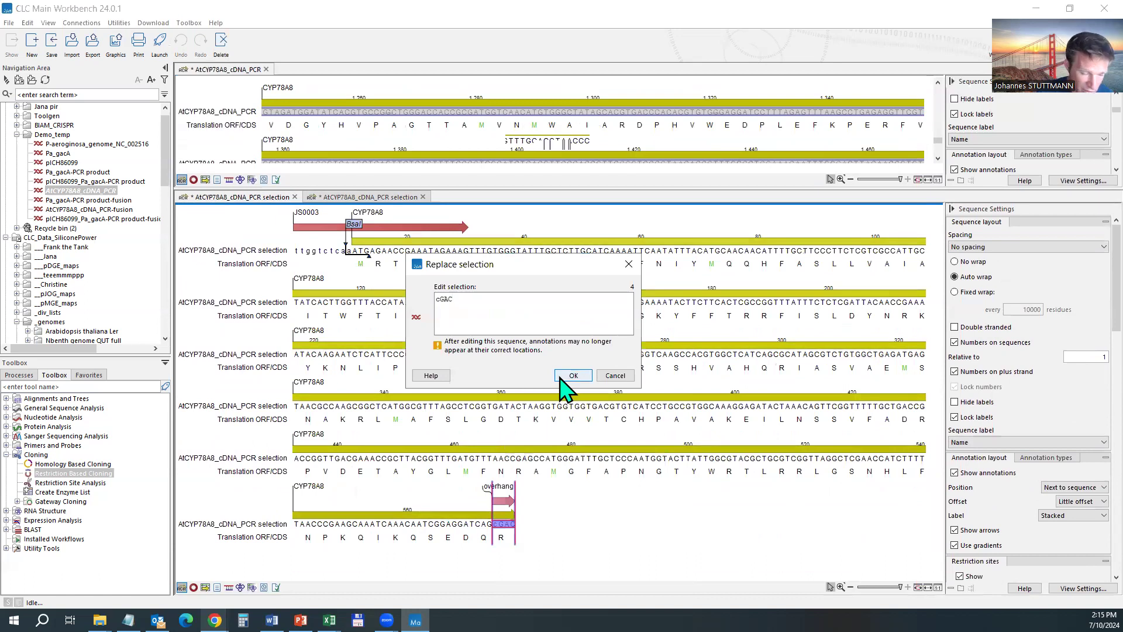
click(560, 380)
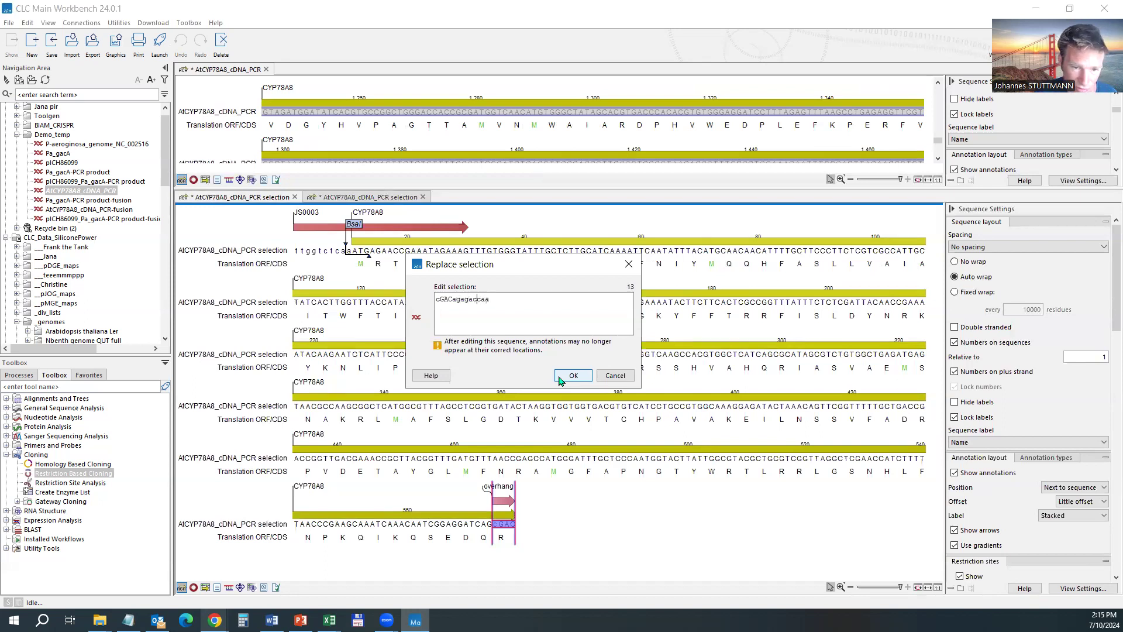
click(558, 376)
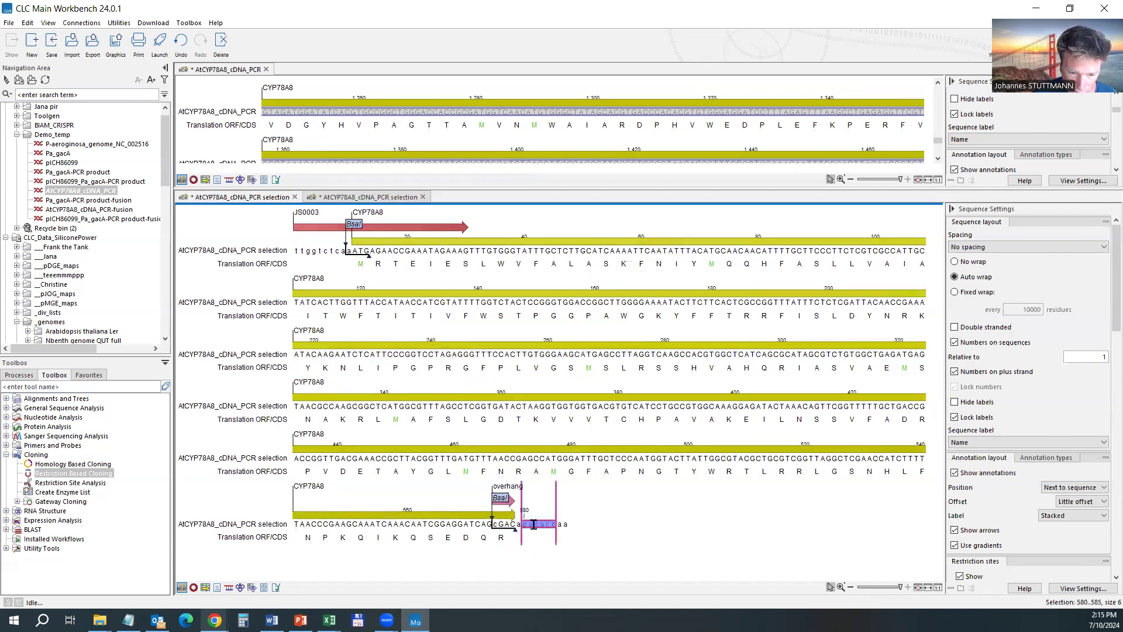
Inspect the overhang and appended BsaI site, and select the upstream annealing region from base 550 to 574
drag(568, 524, 493, 520)
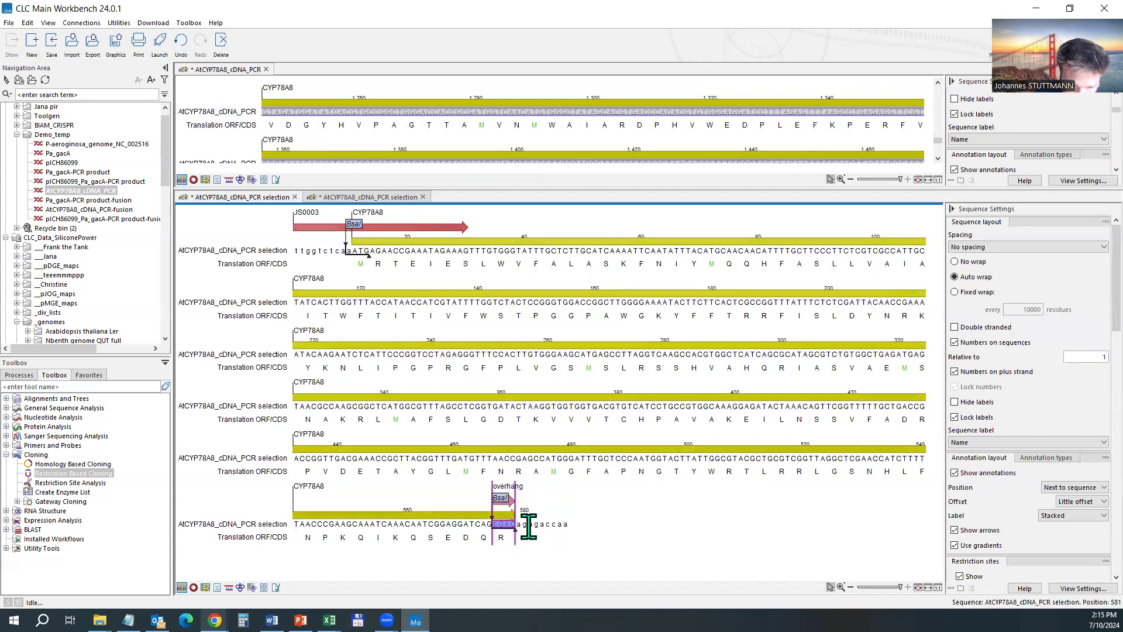
click(504, 541)
drag(493, 526, 497, 526)
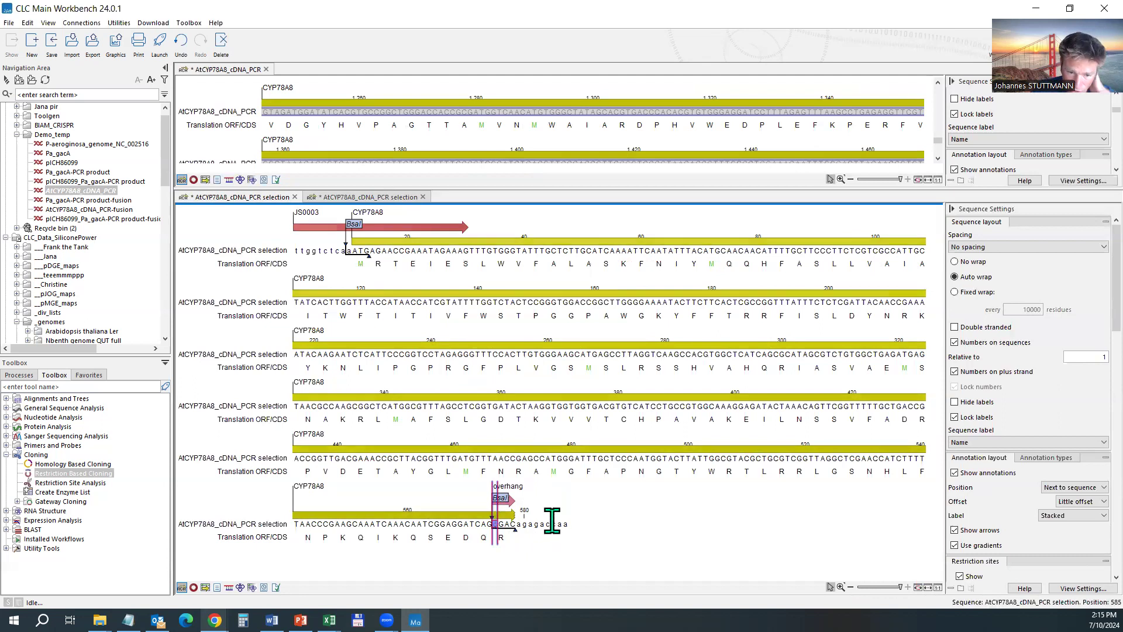
click(491, 523)
drag(491, 524, 382, 524)
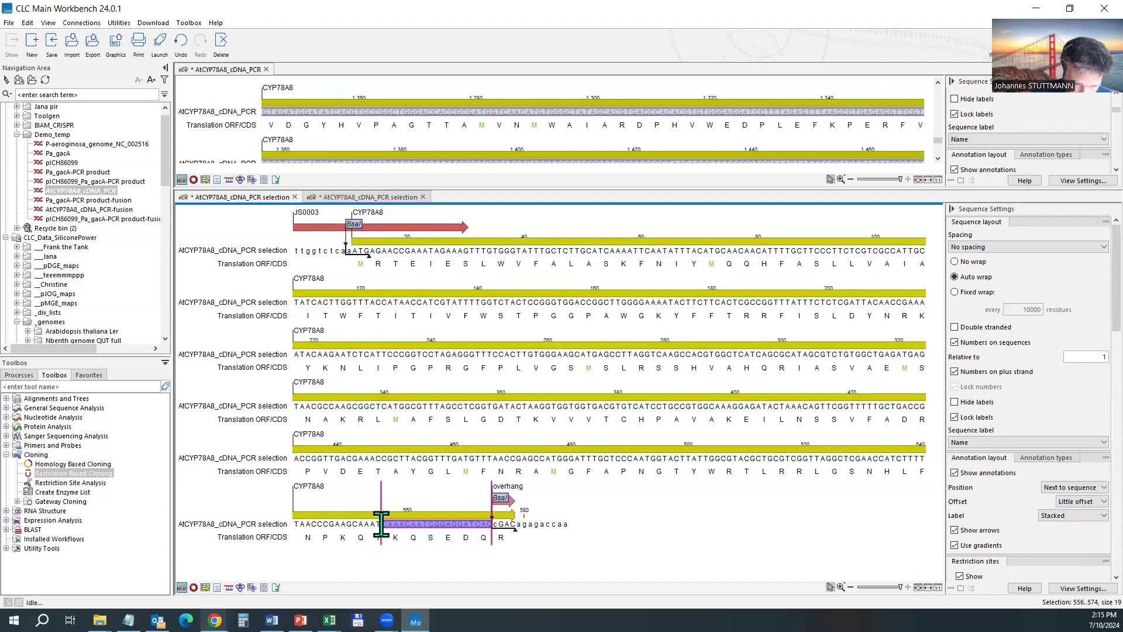
drag(381, 524, 347, 524)
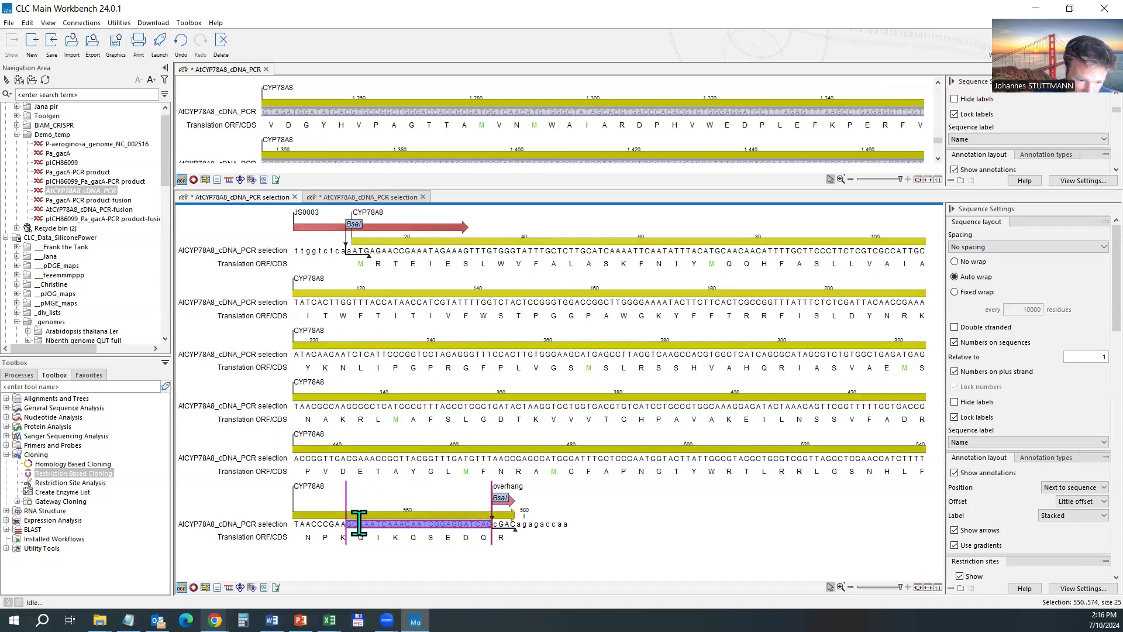
Annotate bases 550 to 587 at the end of the first fragment as JS0007 with the type Primer
click(359, 523)
drag(346, 523, 545, 521)
right_click(545, 521)
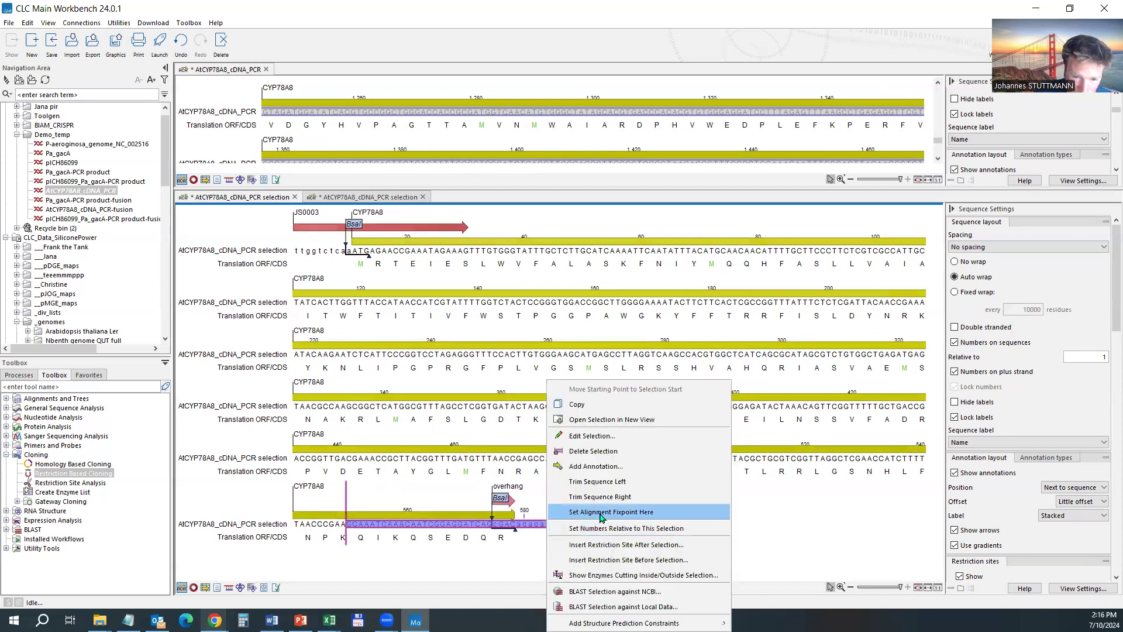
click(591, 465)
double_click(623, 204)
click(623, 205)
click(573, 204)
double_click(597, 204)
text(JS0007)
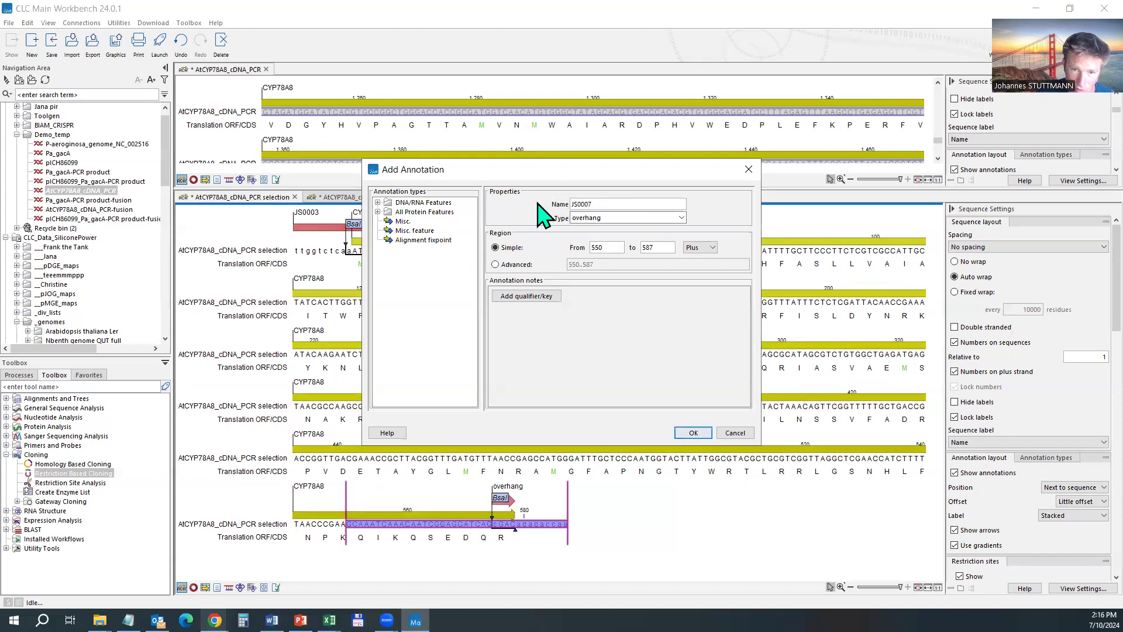
double_click(585, 218)
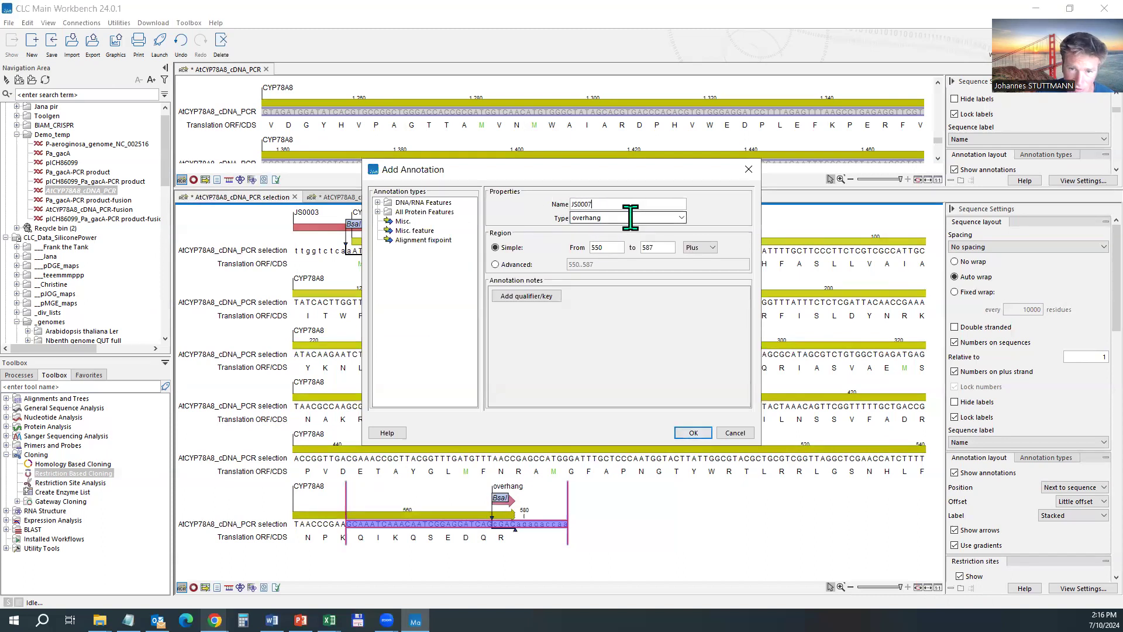
text(Primer)
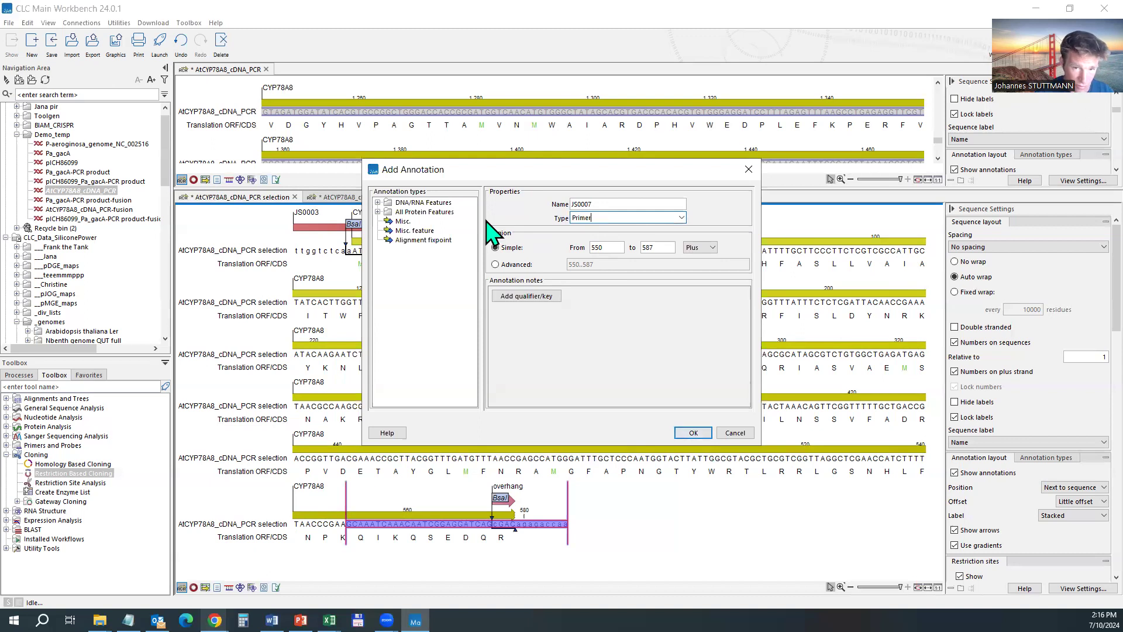
click(697, 434)
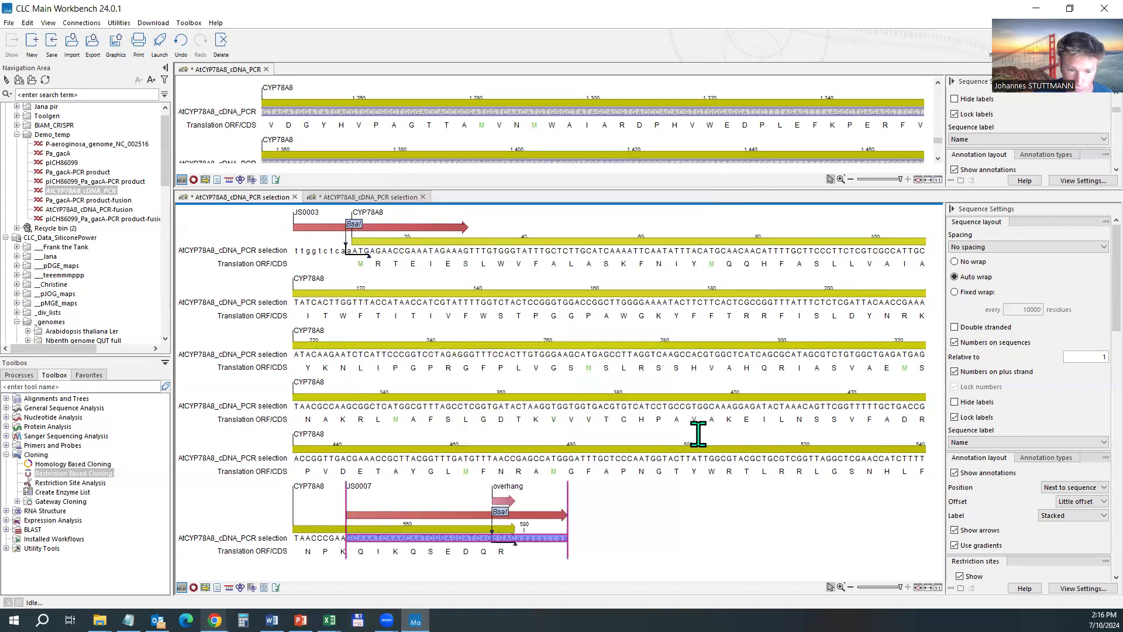
Change the JS0007 primer annotation to the Minus strand
right_click(365, 489)
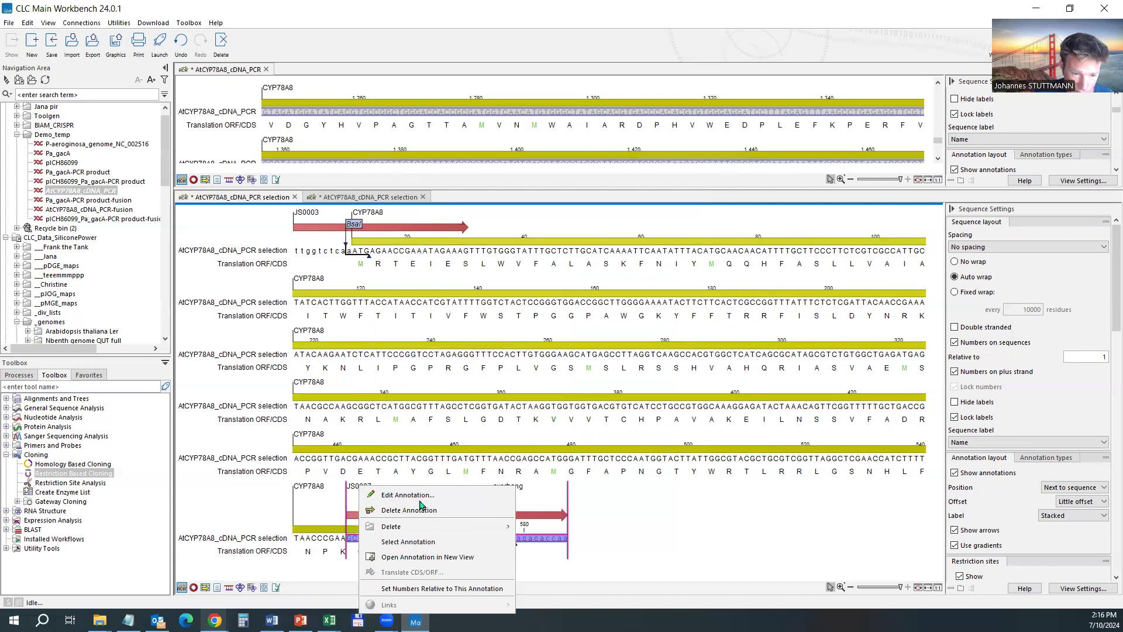
click(398, 502)
click(705, 248)
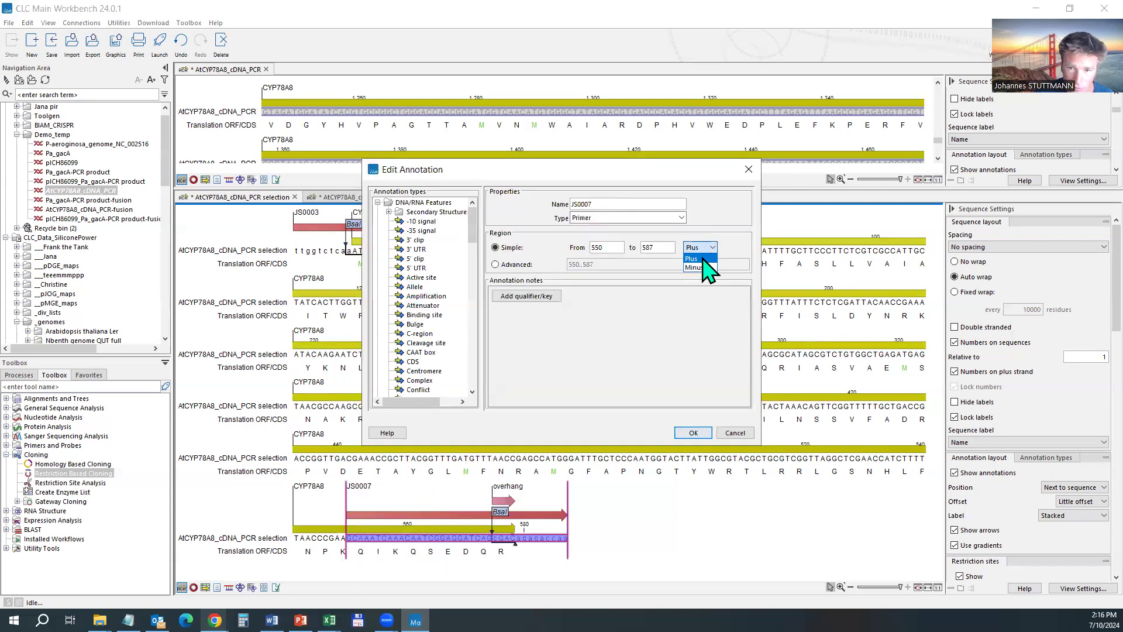
click(693, 268)
click(693, 433)
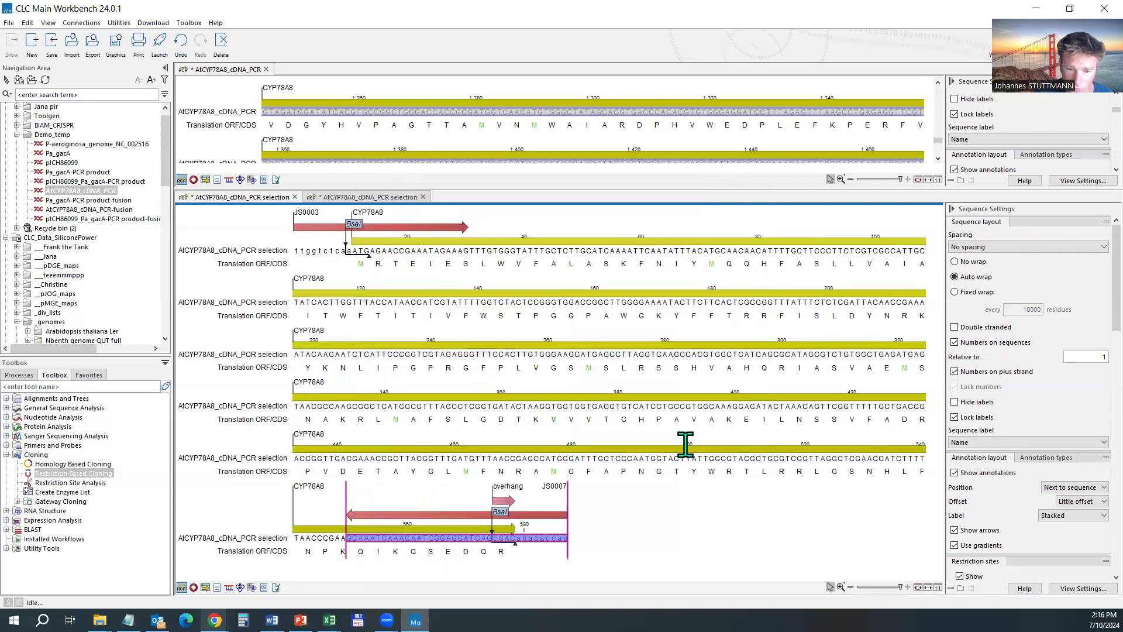
click(428, 324)
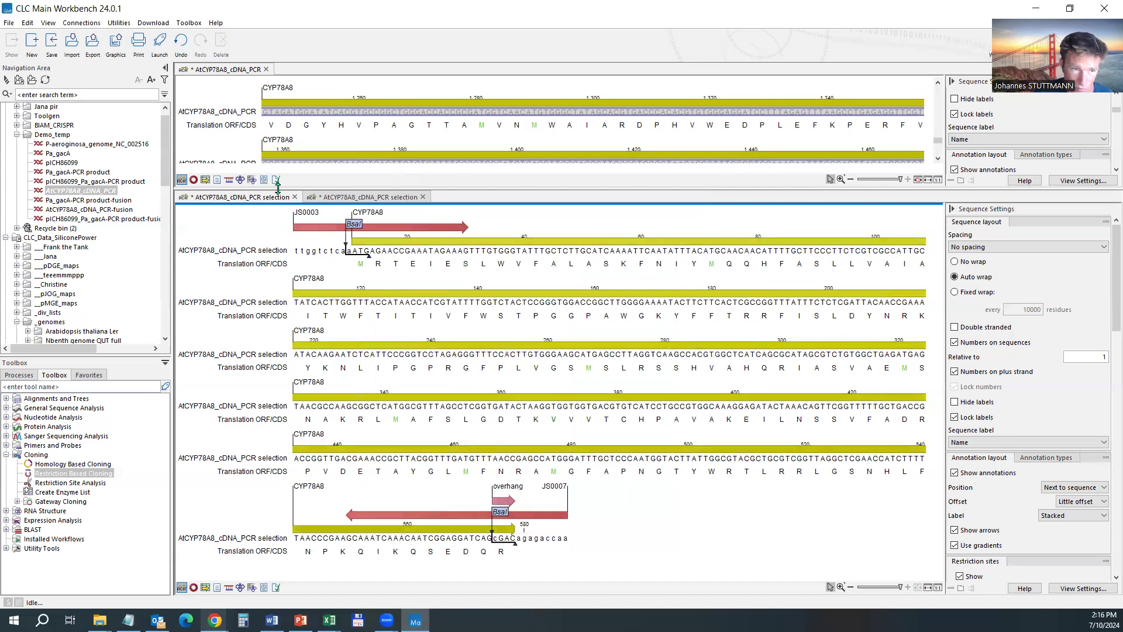
Save the first fragment in the Demo_temp folder and rename it AtCYP78A8_cDNA_PCR 5prime
drag(257, 199, 58, 134)
click(136, 221)
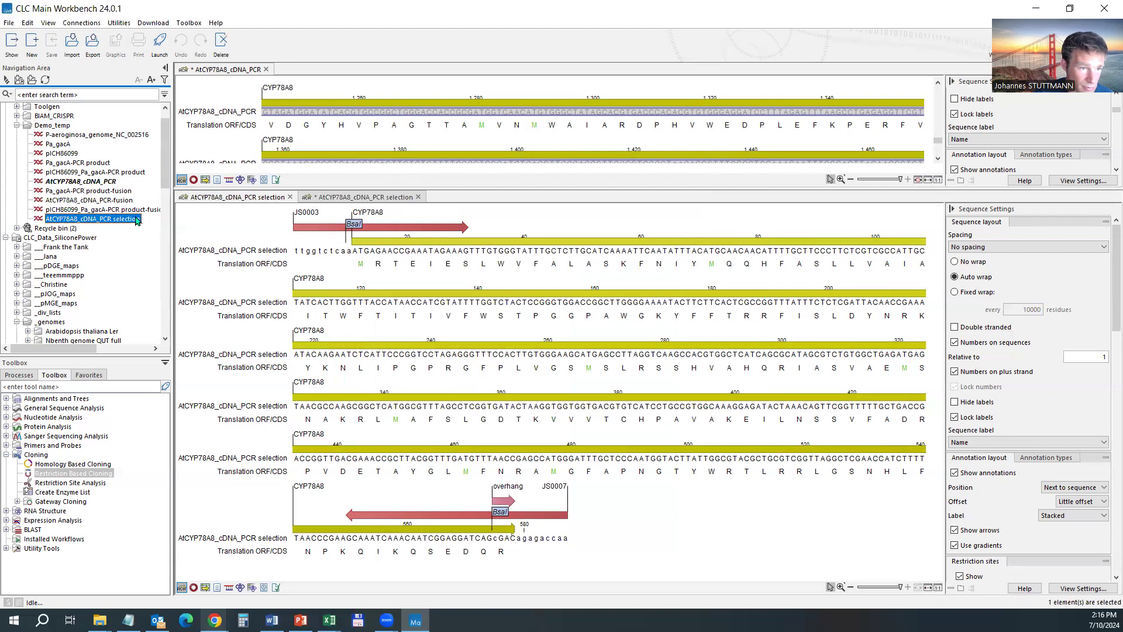
drag(115, 219, 156, 221)
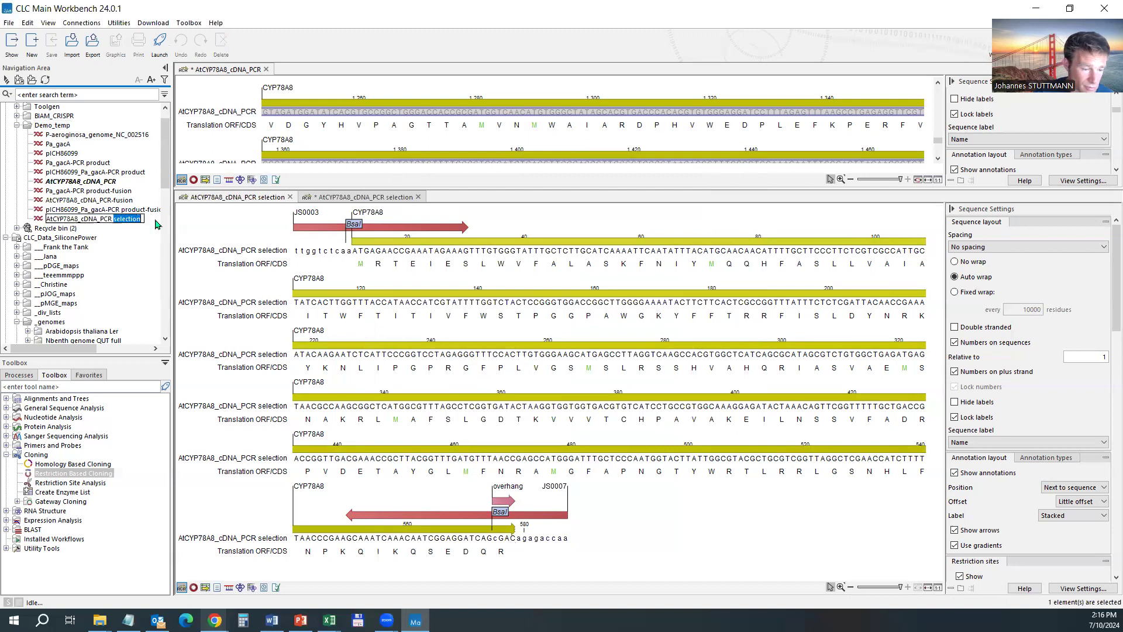
text(5pr)
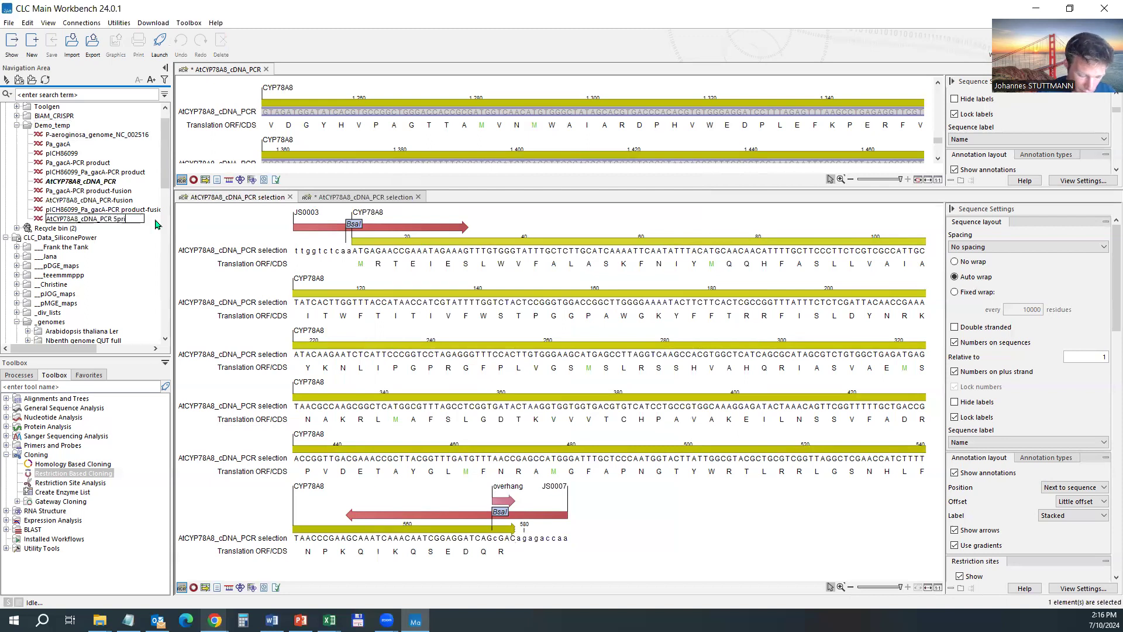
text(ime)
key(Return)
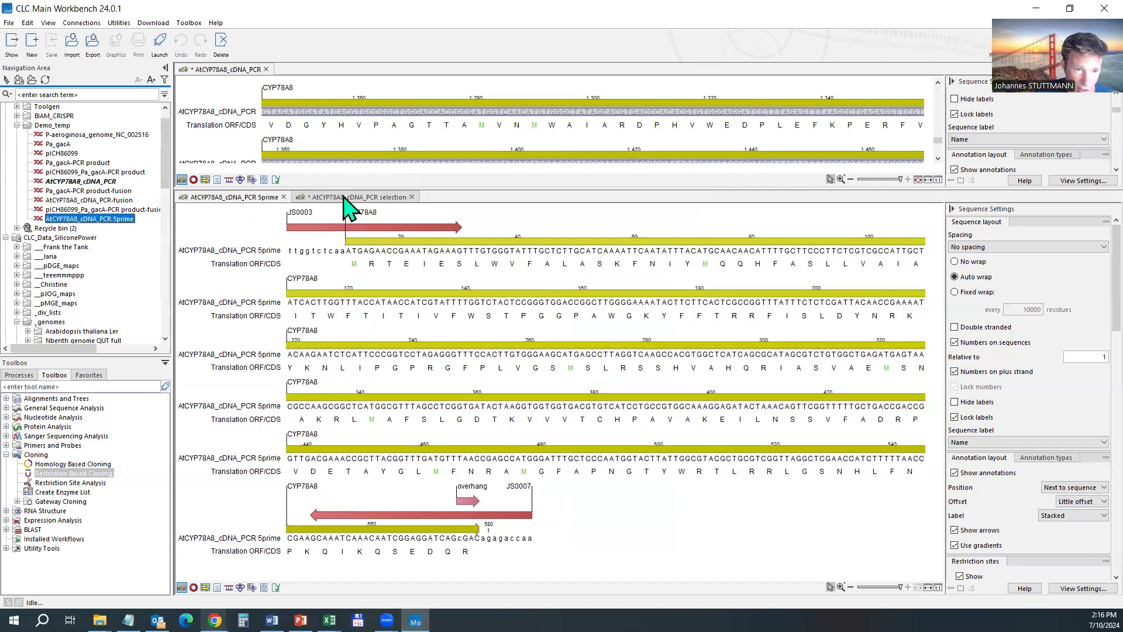
Copy the BsaI sequence ttggtctca from the start of the 5prime fragment and insert it before cGACG in the second fragment
click(303, 199)
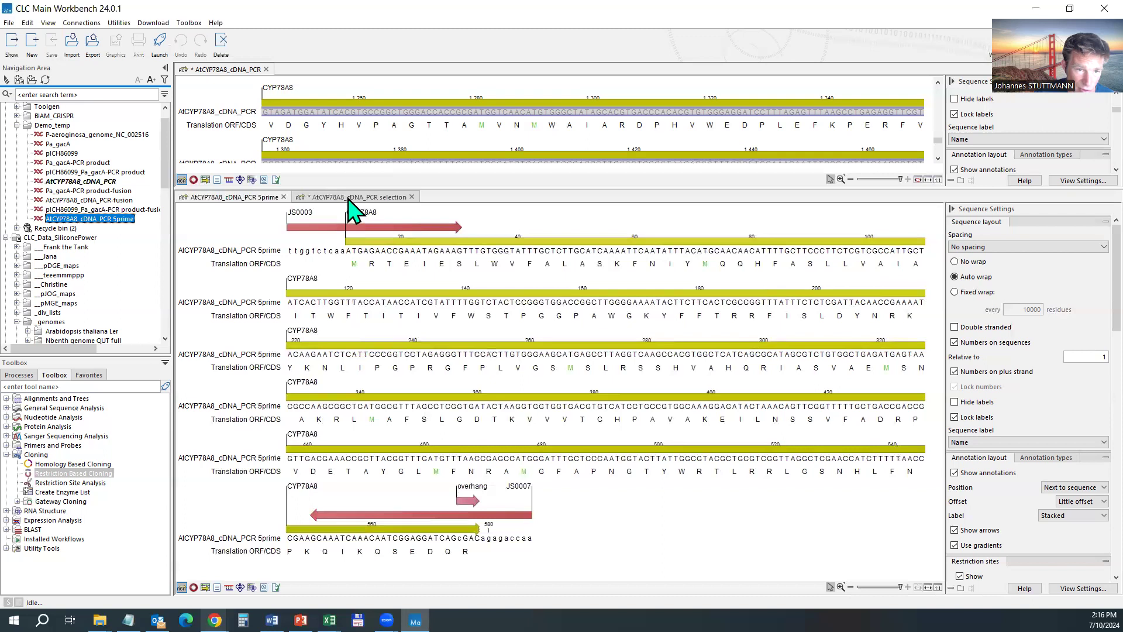
click(230, 199)
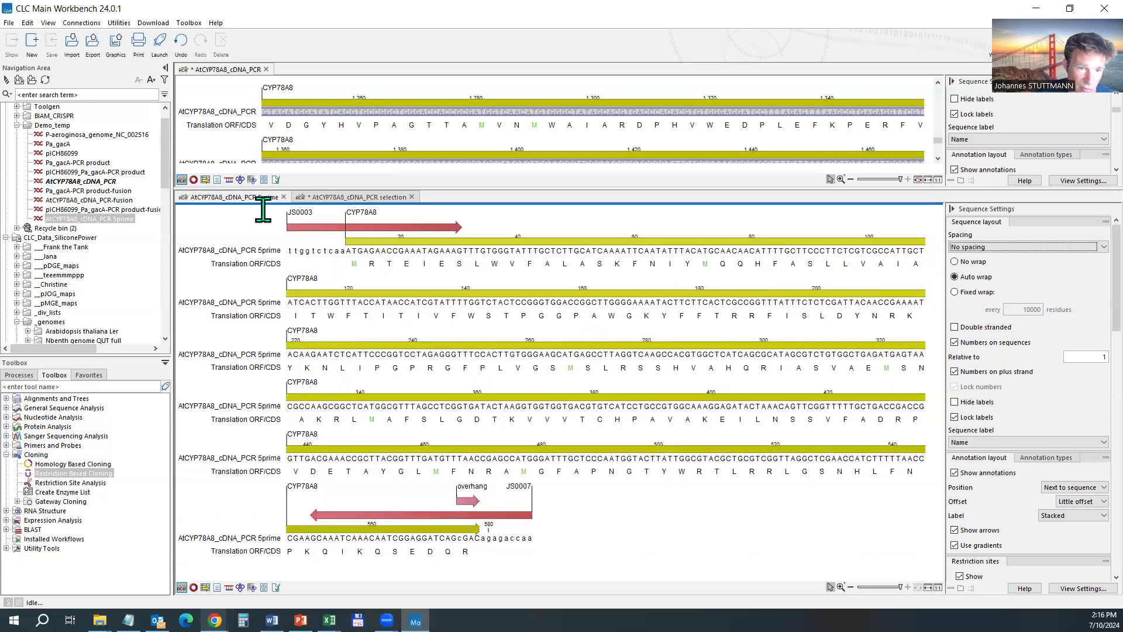
mouse_move(347, 250)
mouse_down()
mouse_move(298, 250)
mouse_move(337, 250)
mouse_up()
click(355, 249)
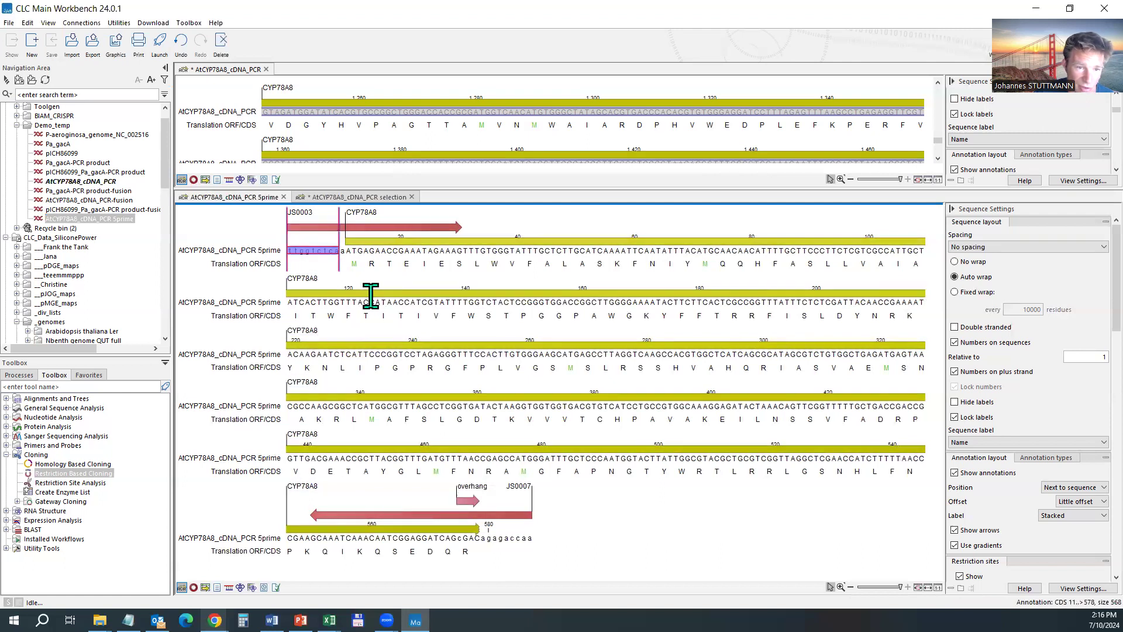
click(355, 197)
drag(320, 257, 295, 258)
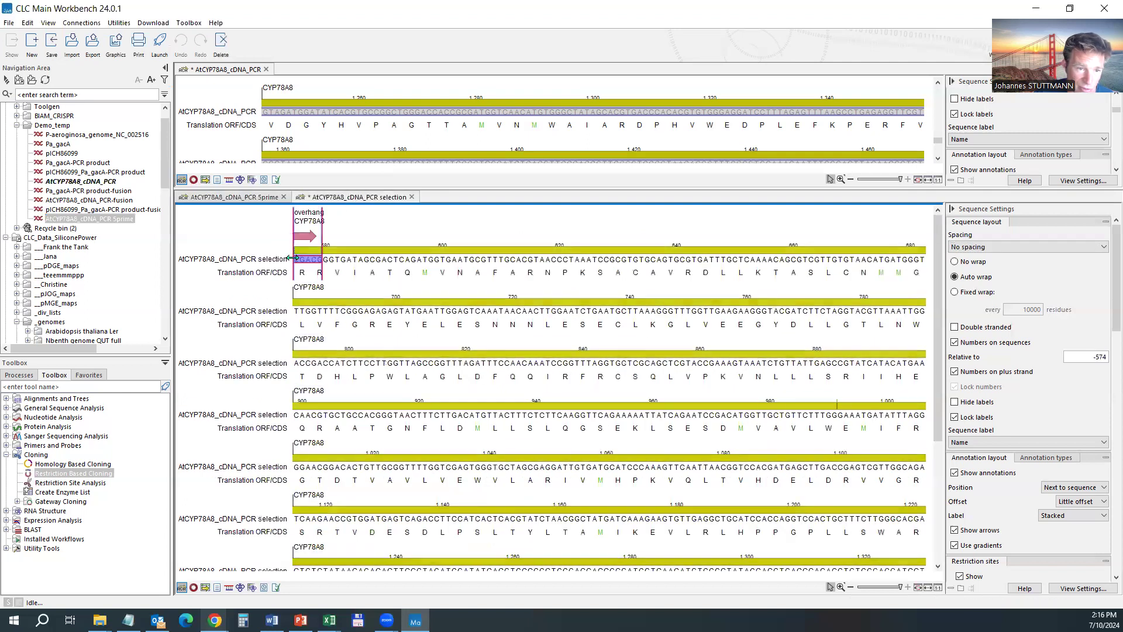
right_click(303, 260)
click(346, 316)
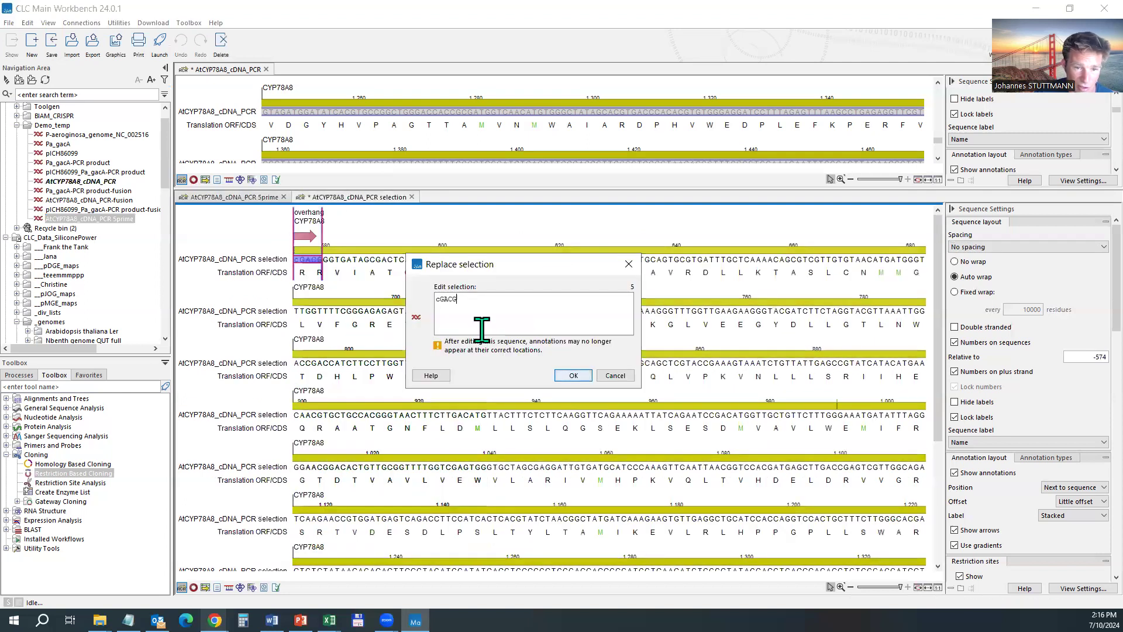
key(ctrl+v)
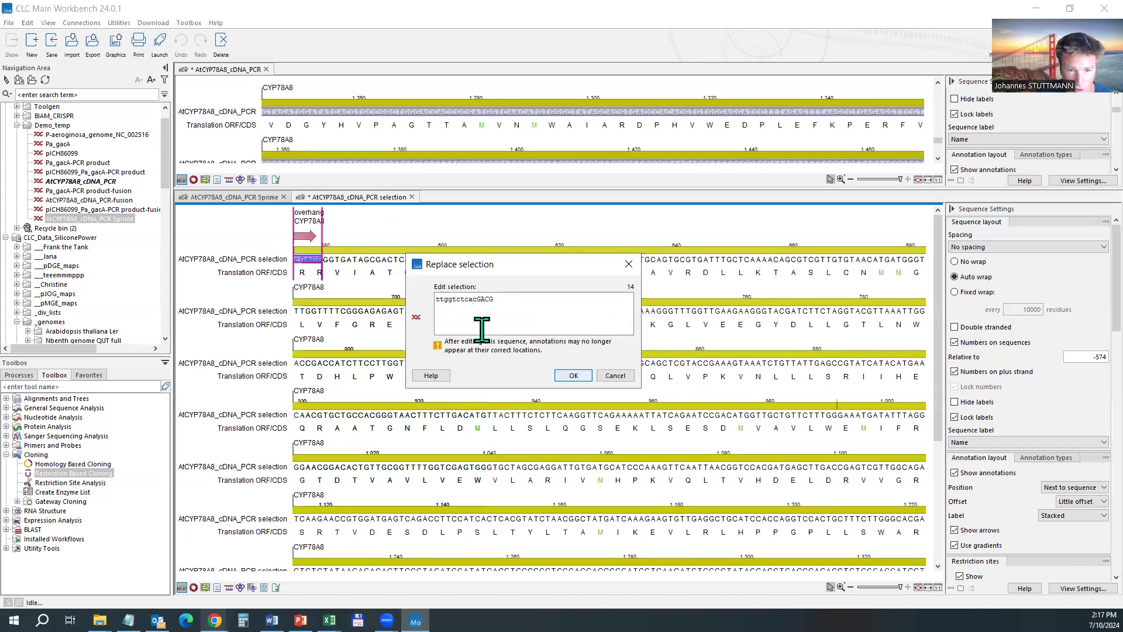
key(Return)
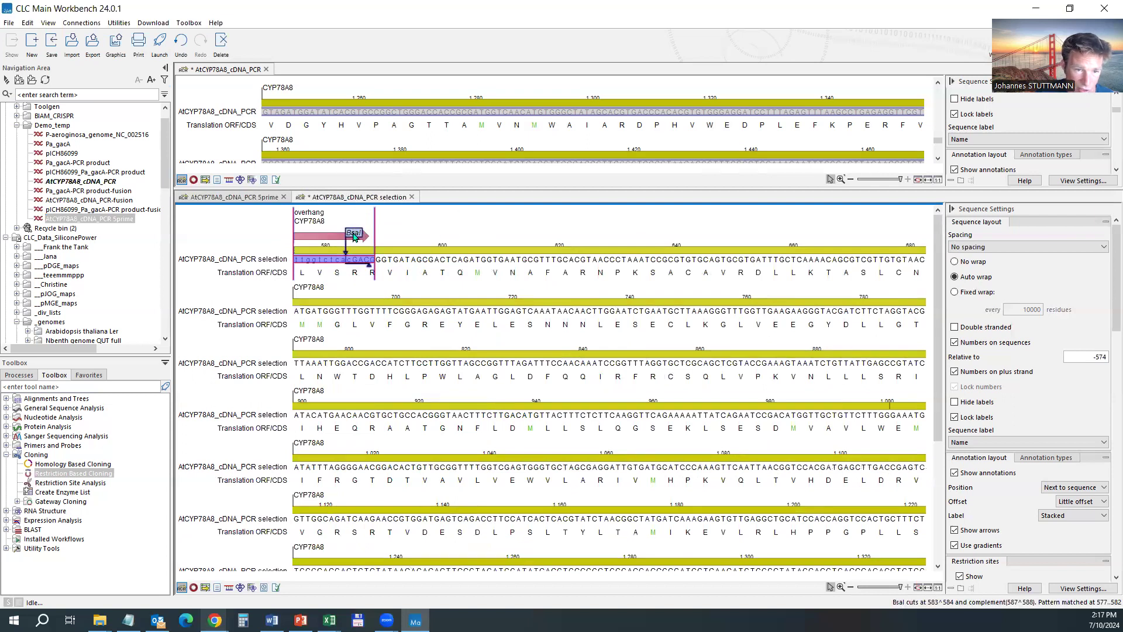
Compare the BsaI overhangs of both fragments, reopening the 5prime sequence to refresh its display
click(350, 261)
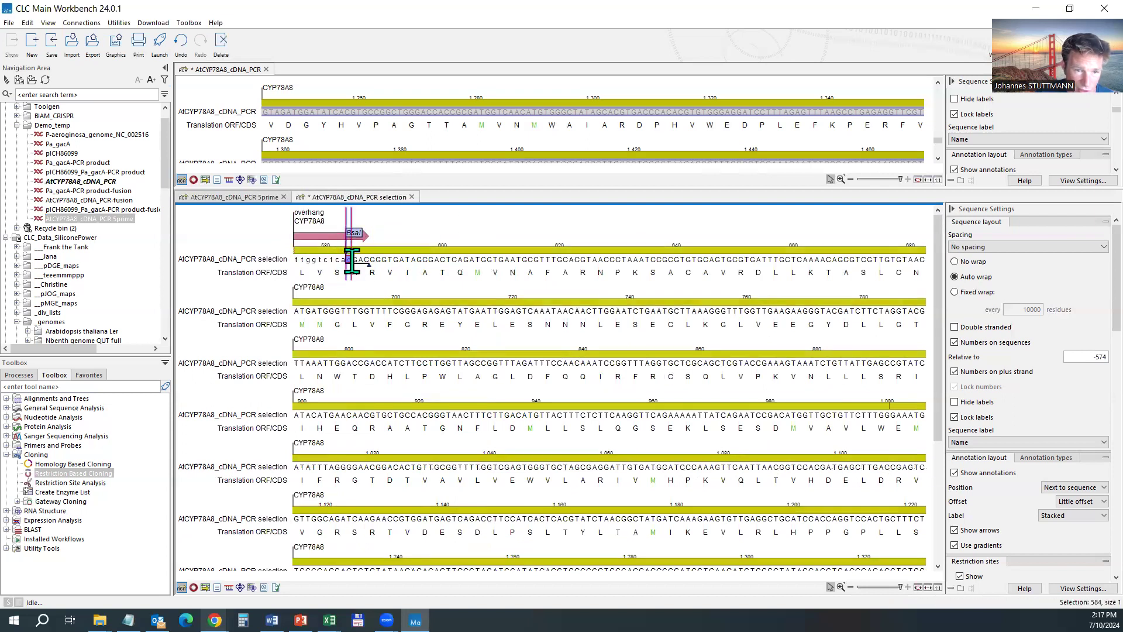
click(269, 197)
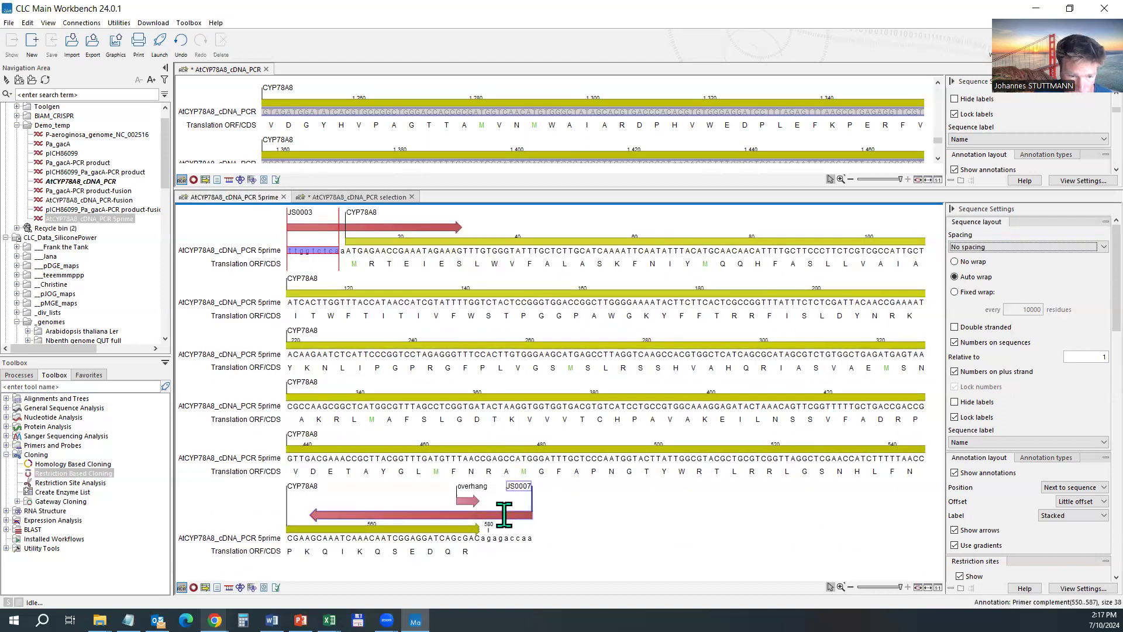
click(283, 197)
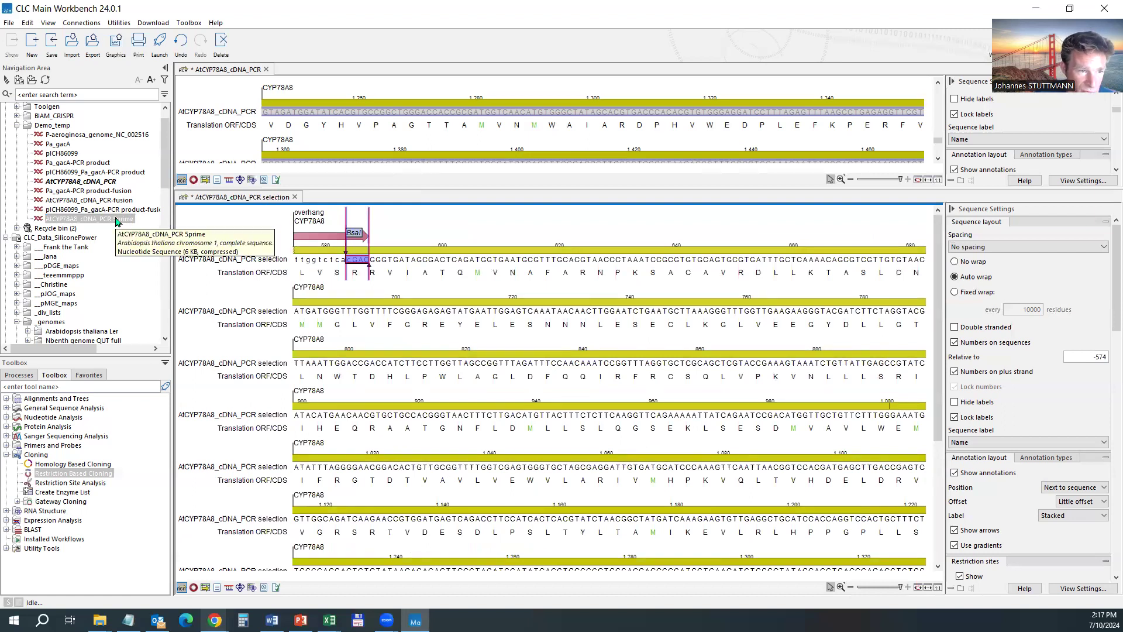
double_click(117, 220)
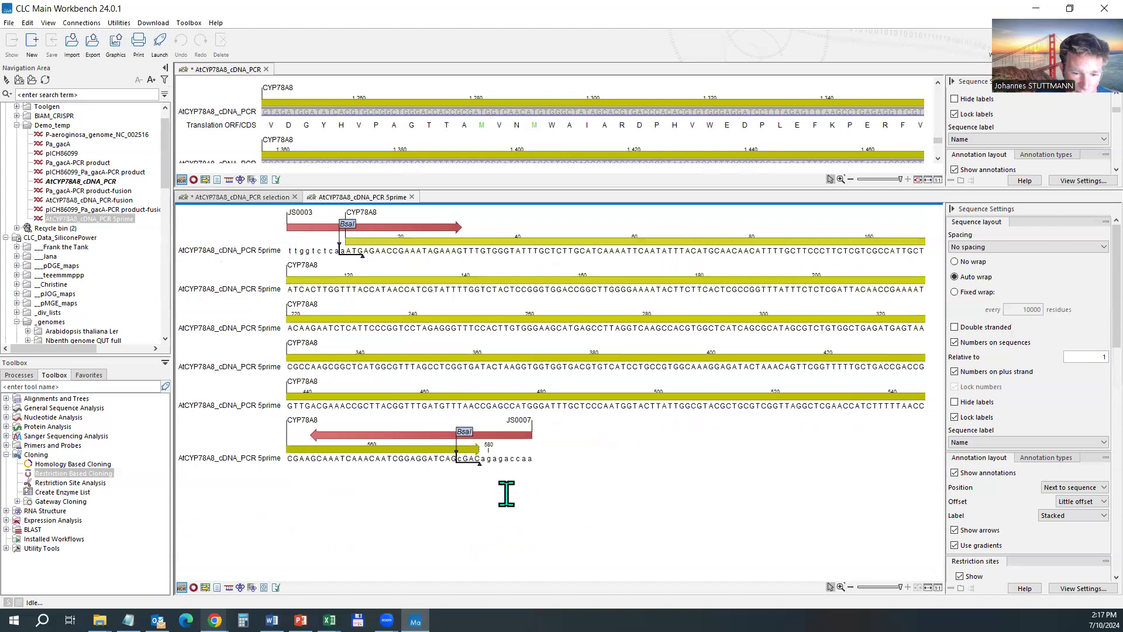
drag(457, 460, 480, 461)
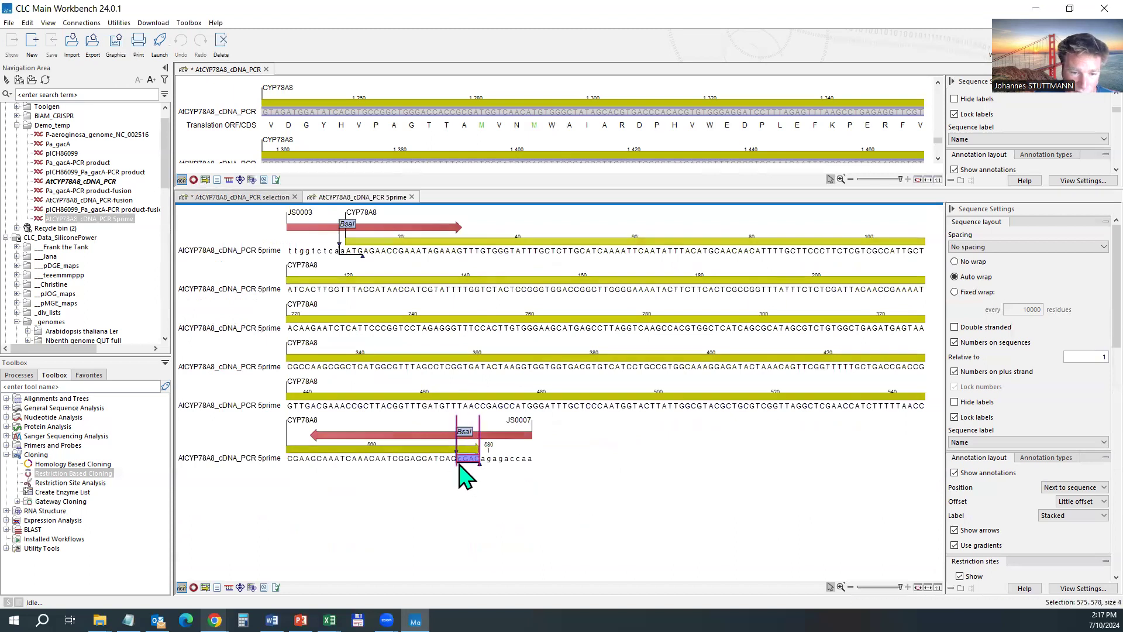
click(234, 198)
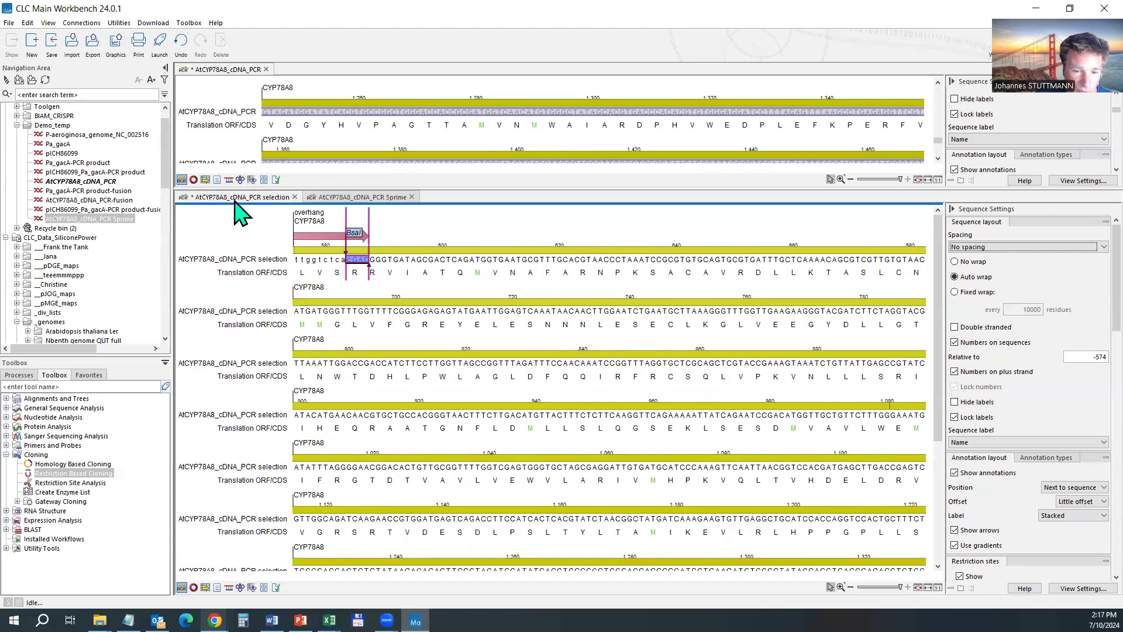
Annotate bases 575 to 604 of the second fragment as primer JS0008 and delete its overhang annotation
drag(352, 257, 465, 258)
click(360, 262)
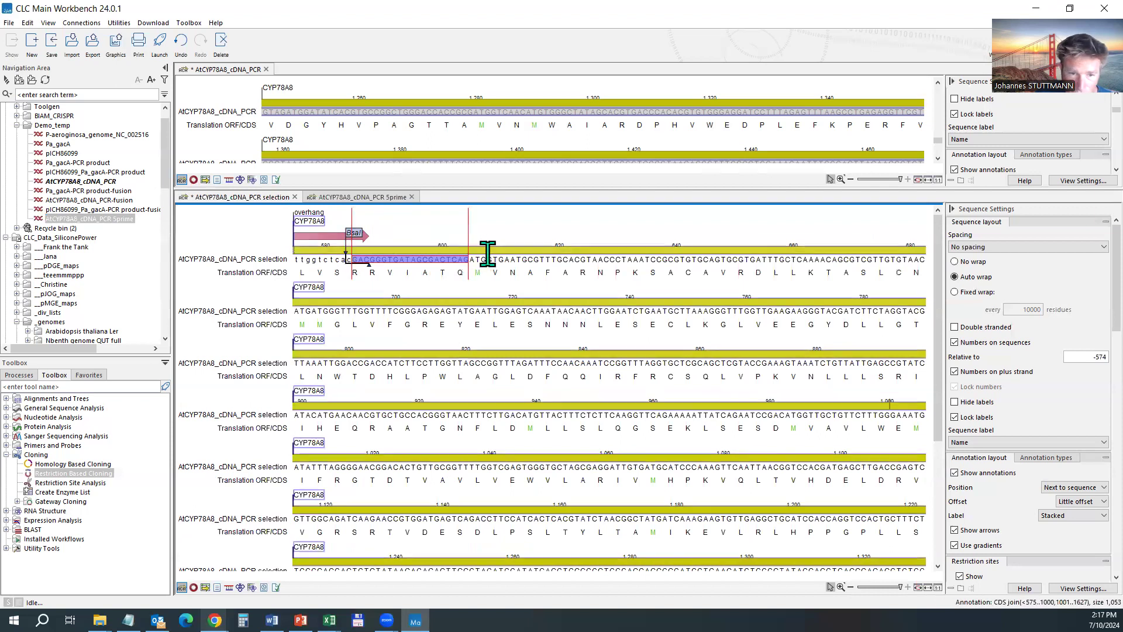
drag(466, 258, 297, 261)
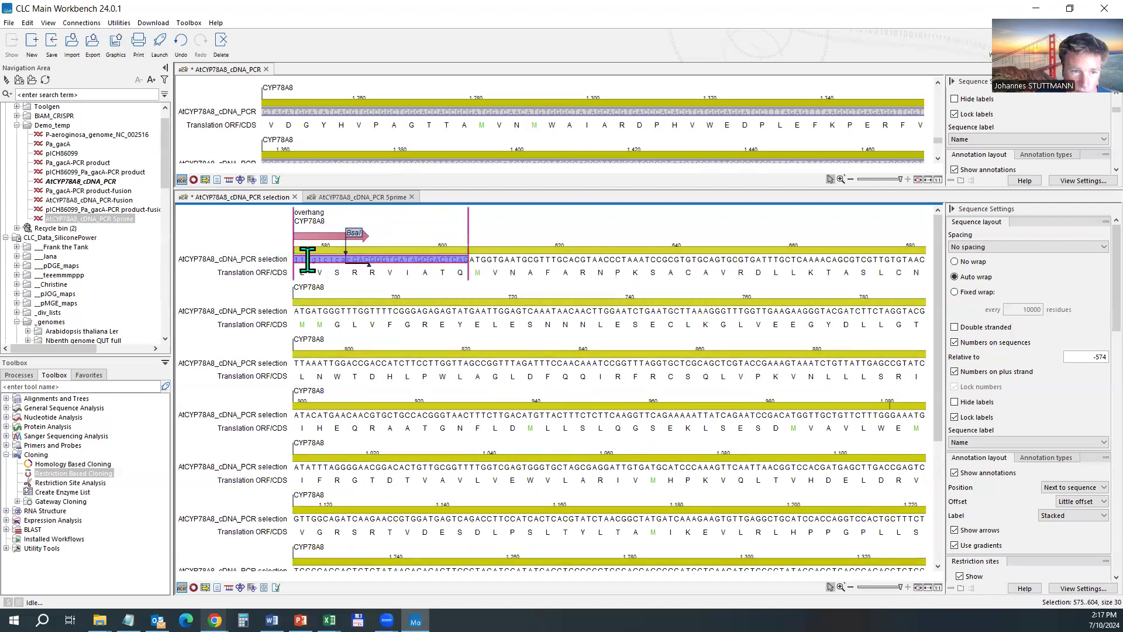
right_click(304, 258)
click(456, 320)
click(607, 206)
key(Return)
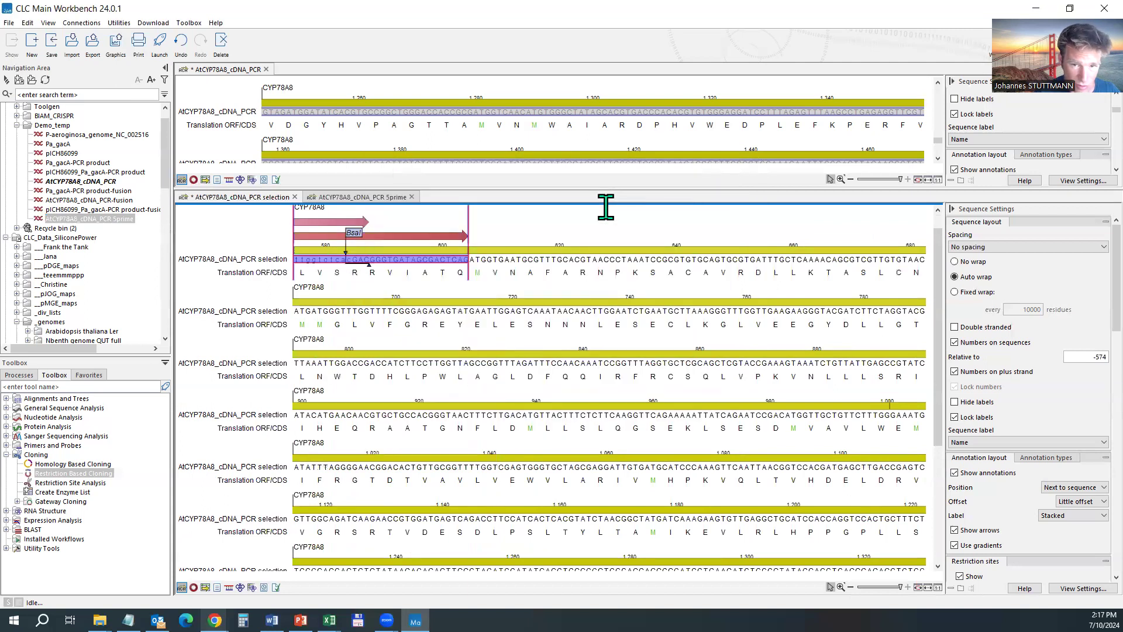
right_click(313, 223)
click(362, 247)
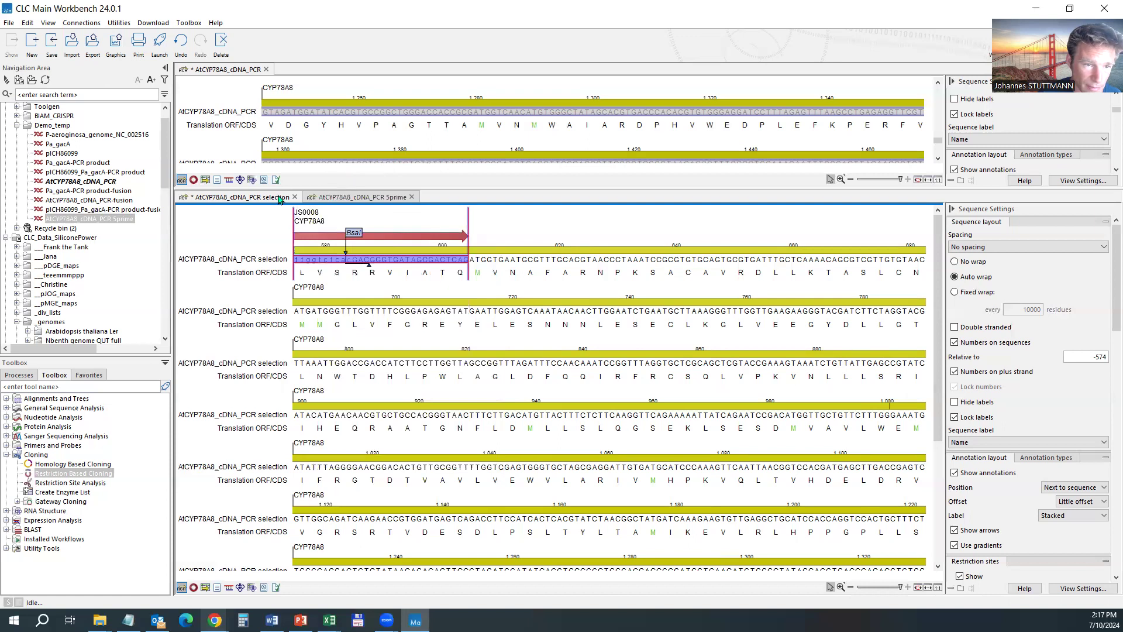
Save the second fragment in Demo_temp as AtCYP78A8_cDNA_PCR 3prime and select it together with the 5prime sequence
drag(242, 200, 49, 125)
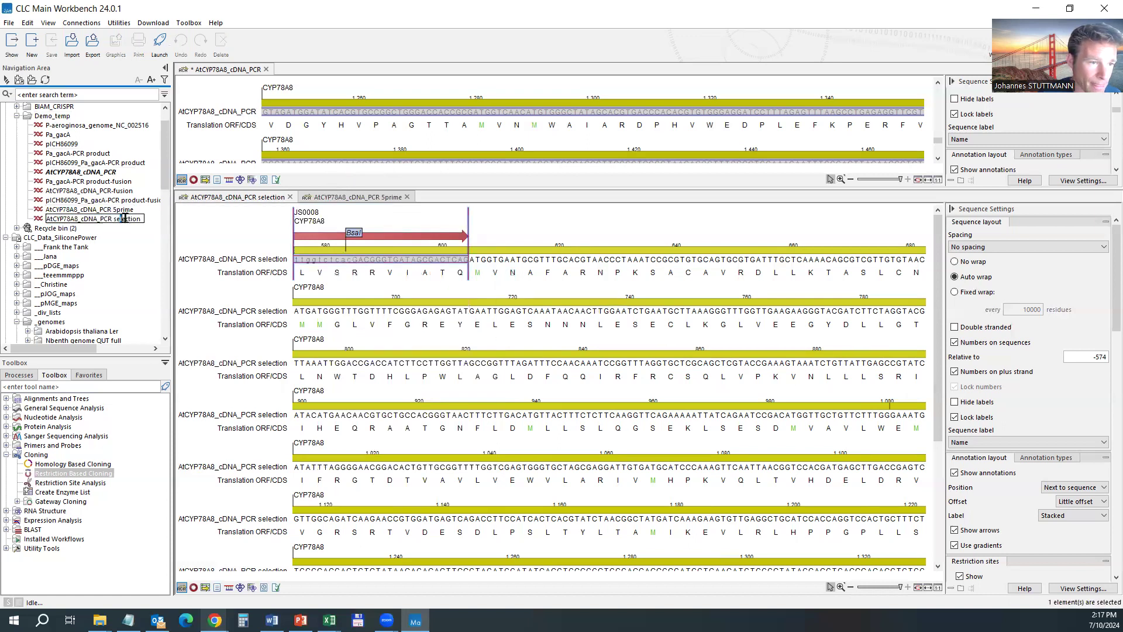
click(181, 220)
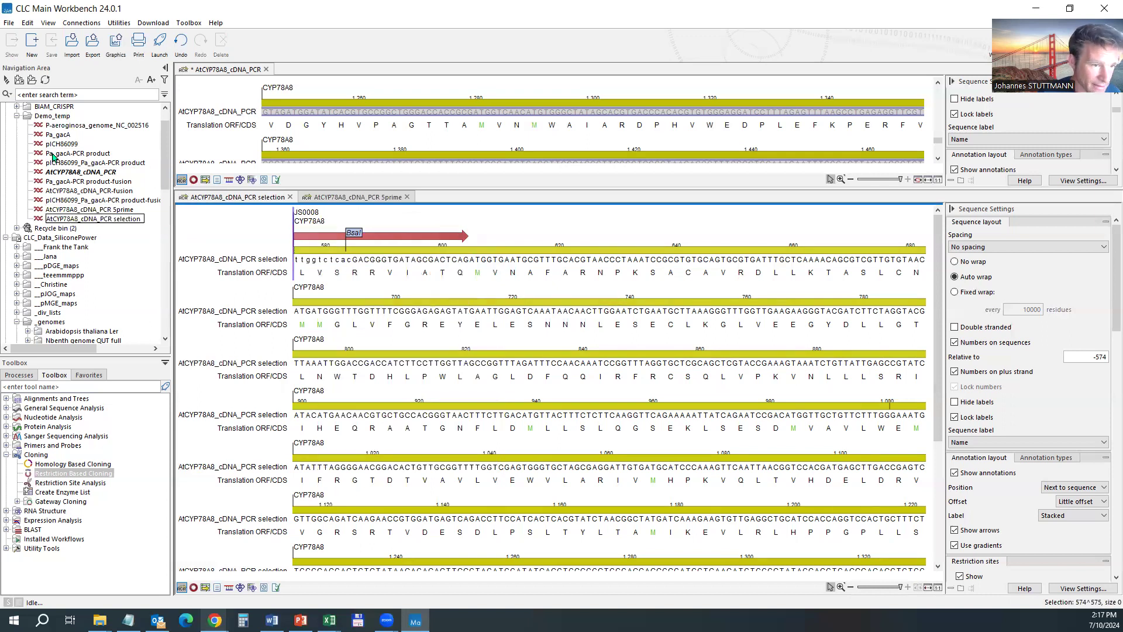
drag(115, 218, 166, 226)
text(3prim)
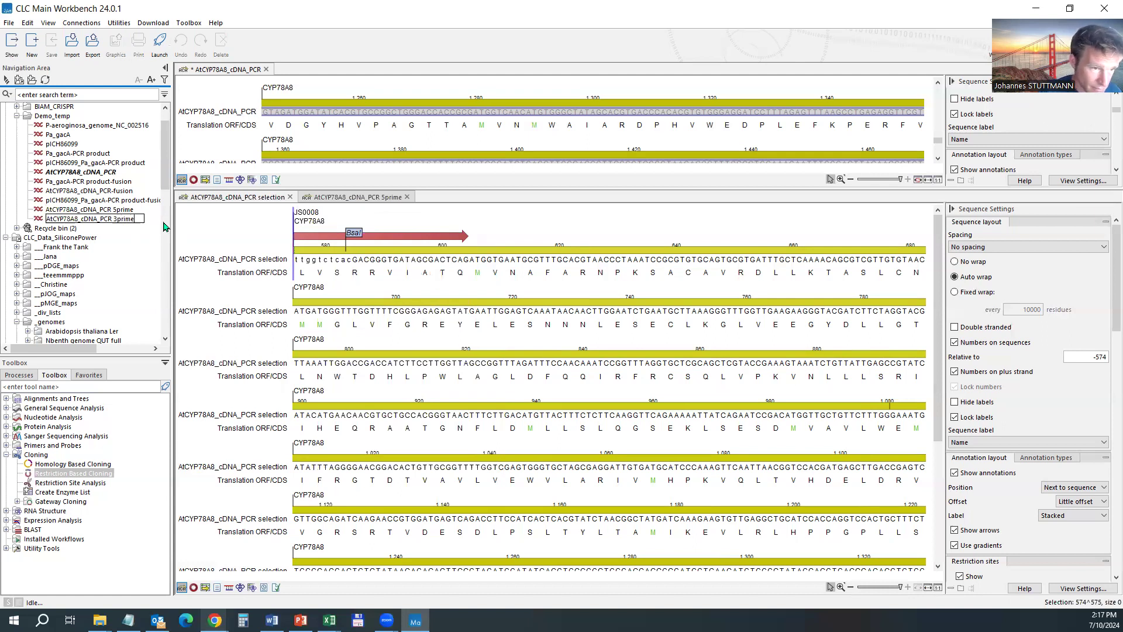
key(Return)
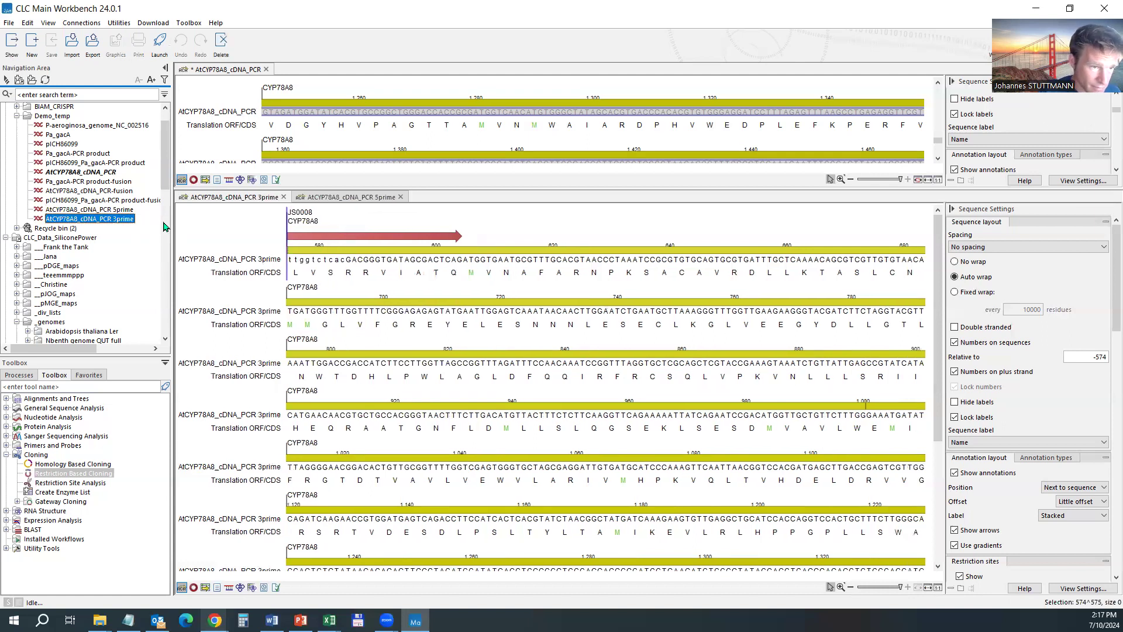
ctrl+click(101, 210)
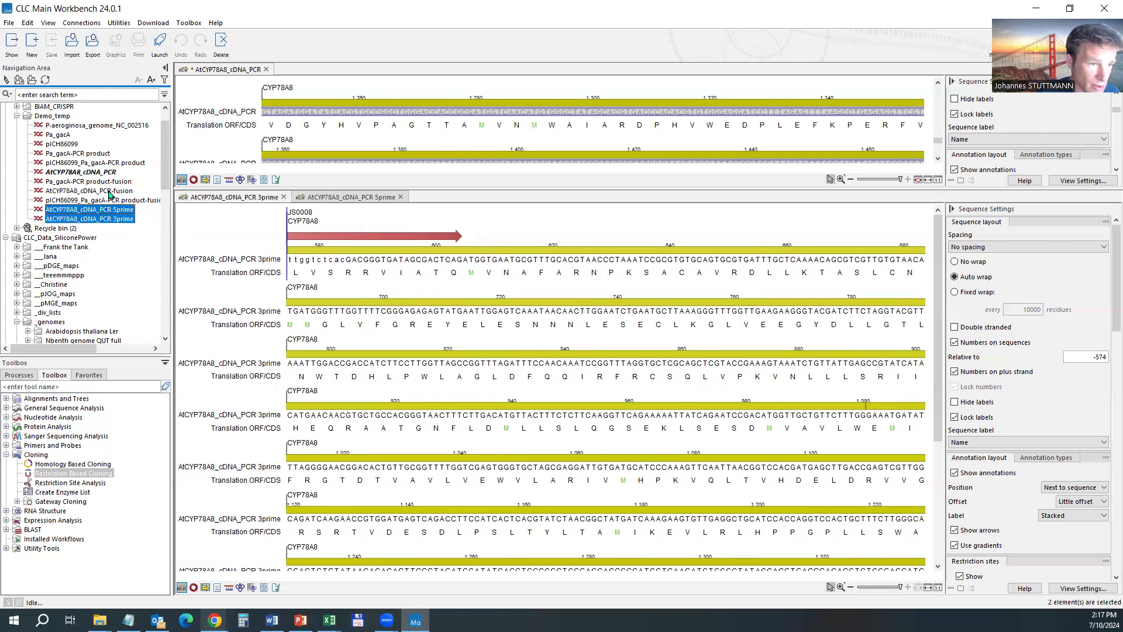
Start a restriction-based cloning experiment with pICH86099 and the 5prime and 3prime CYP78A8 PCR fragments, opening the result
ctrl+click(70, 146)
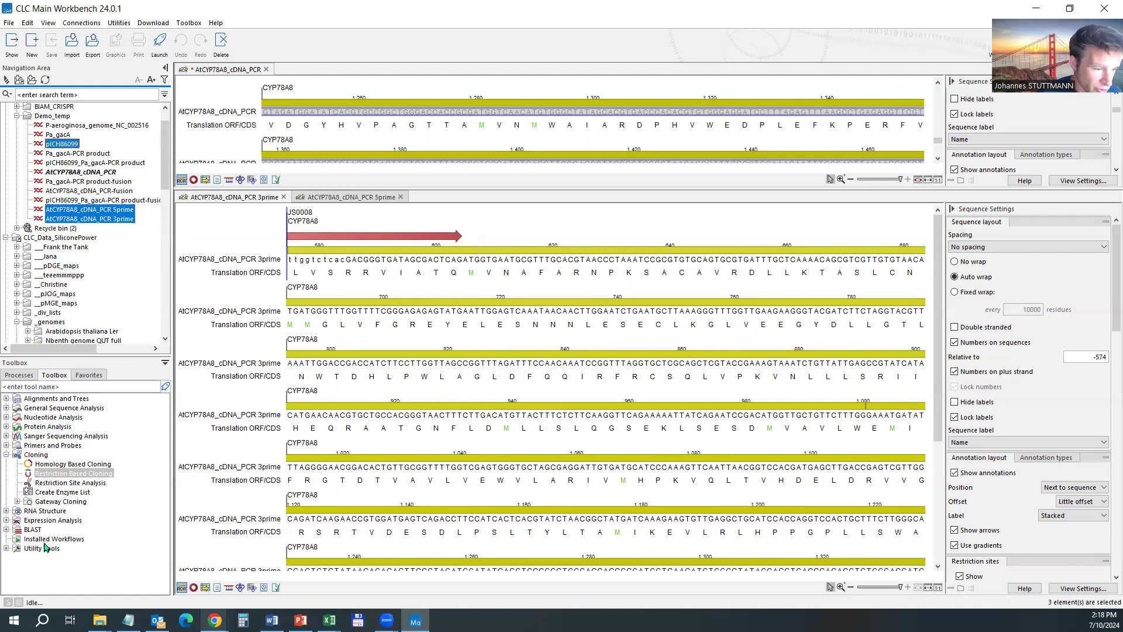
double_click(65, 474)
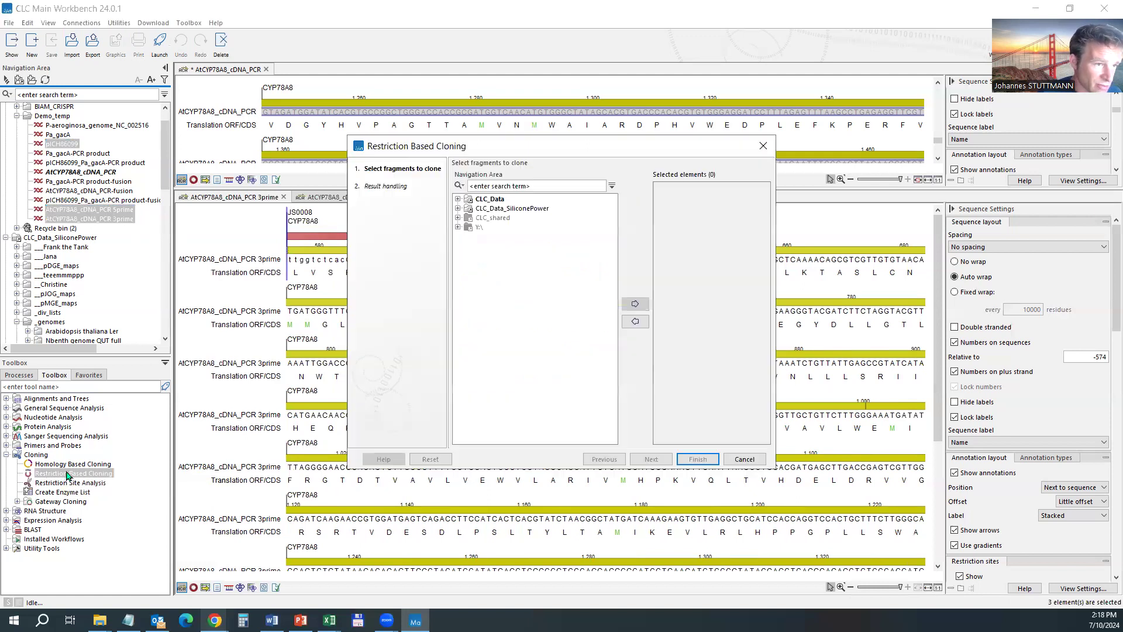
click(651, 458)
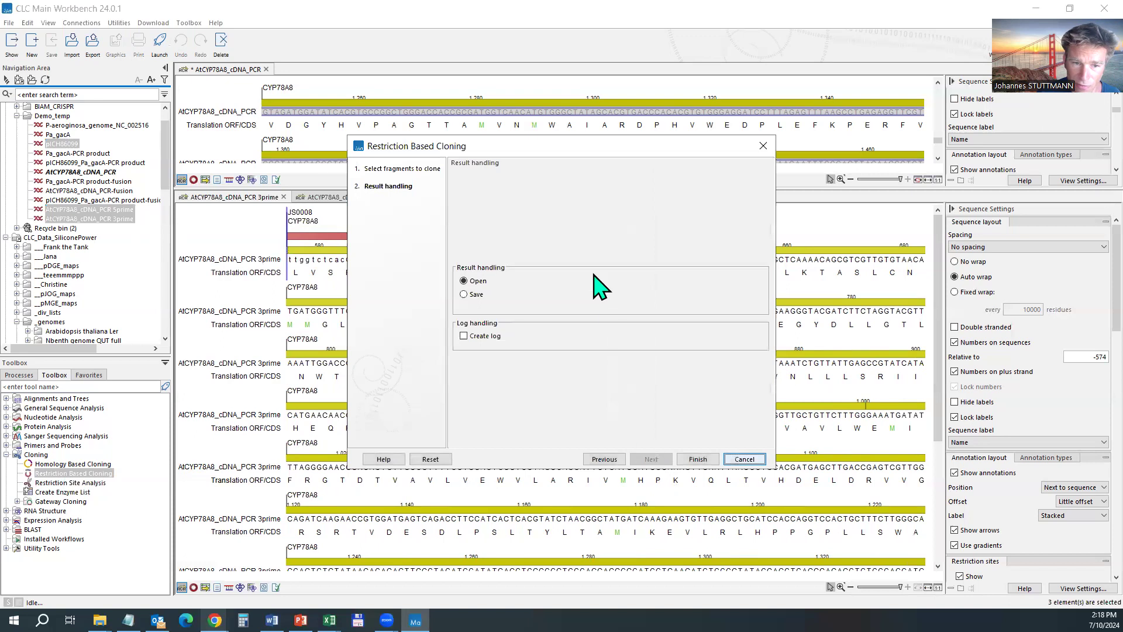
click(695, 457)
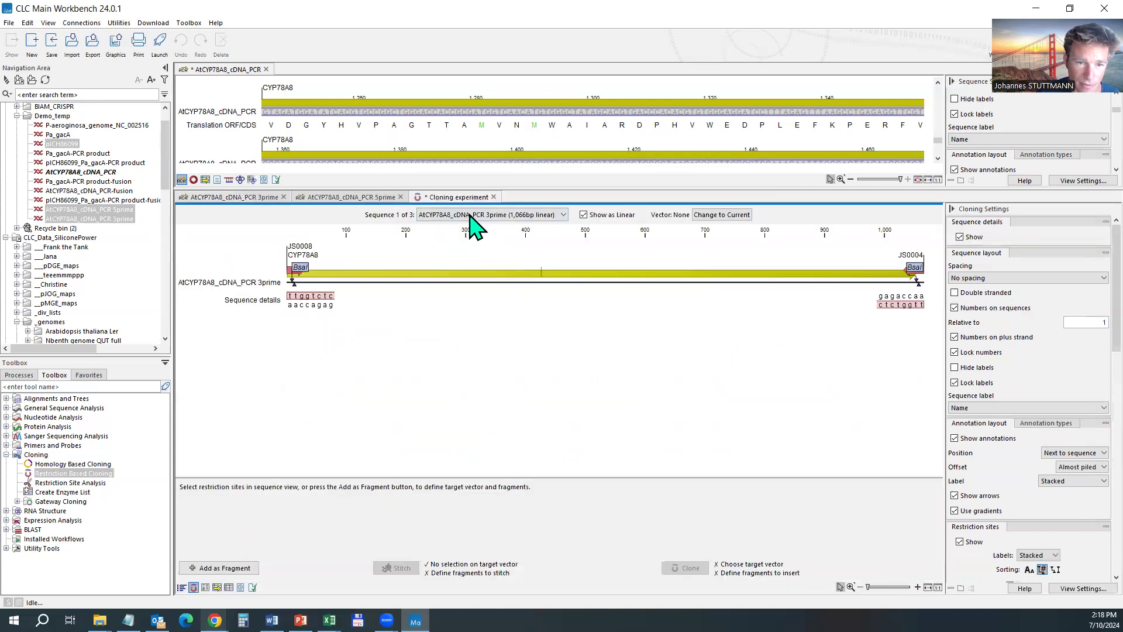
click(471, 216)
click(475, 246)
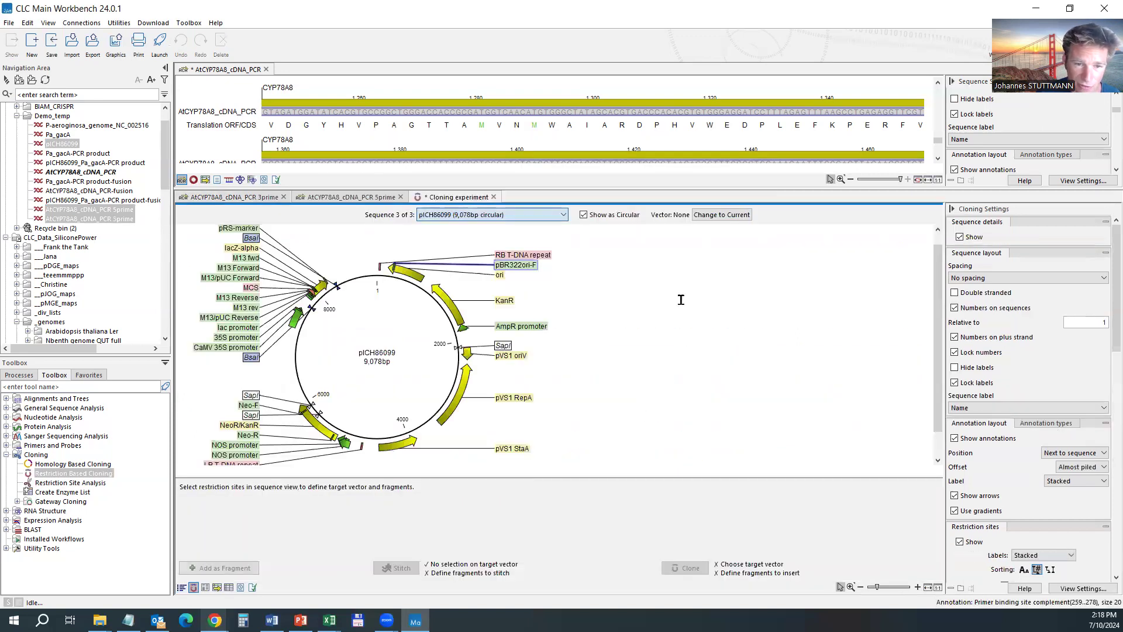
click(251, 357)
ctrl+click(253, 239)
click(496, 215)
click(489, 236)
click(305, 267)
ctrl+click(914, 268)
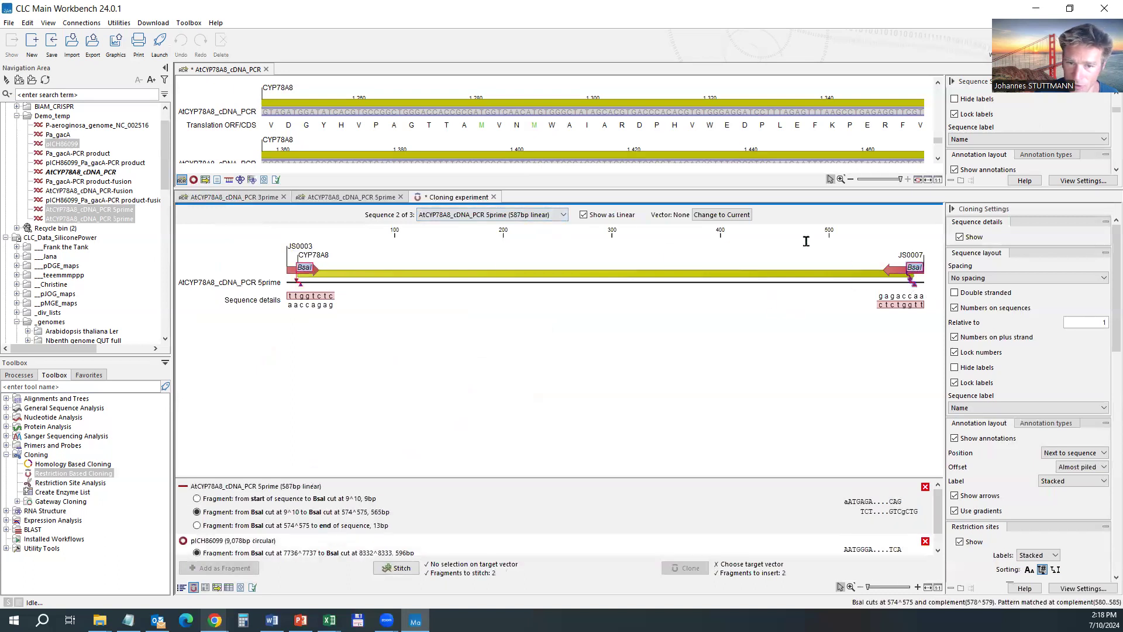
click(490, 215)
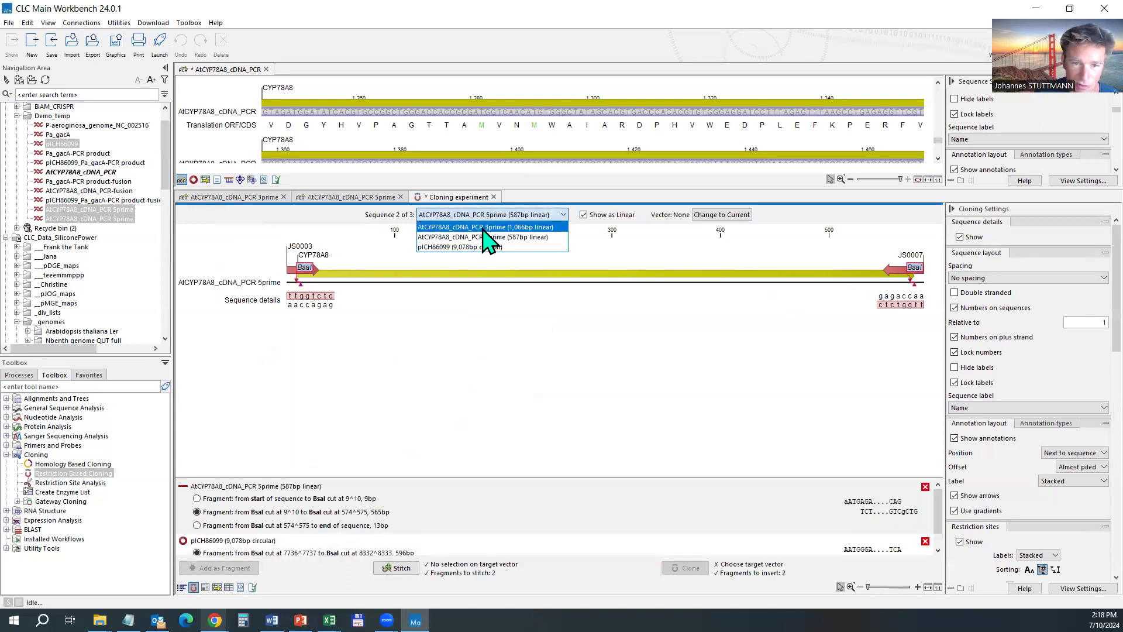
click(484, 228)
click(303, 268)
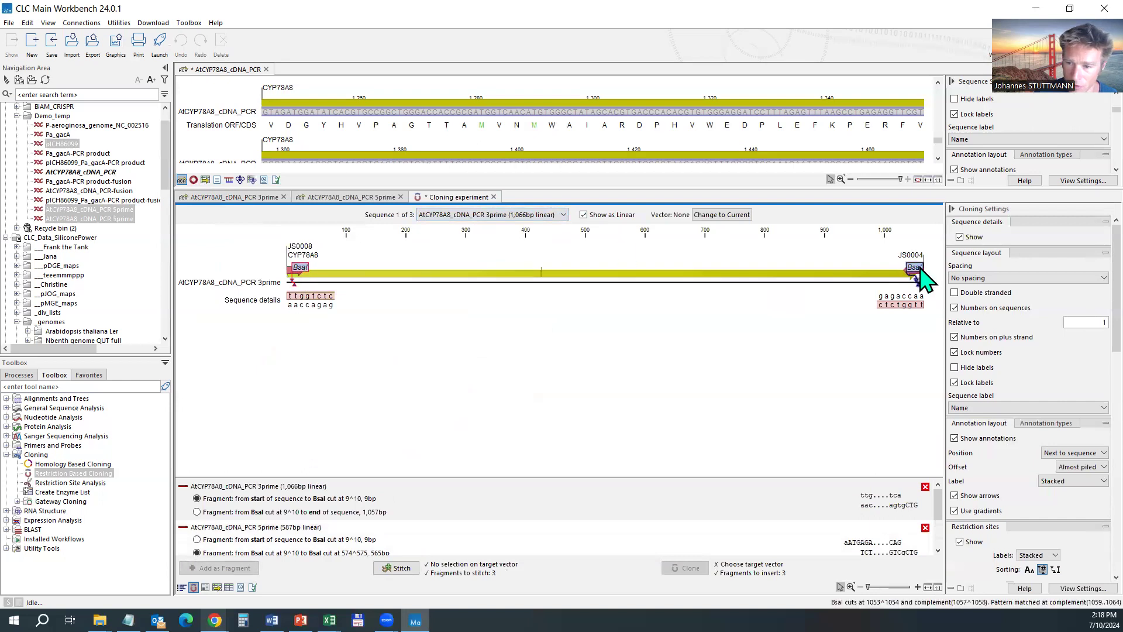
ctrl+click(917, 268)
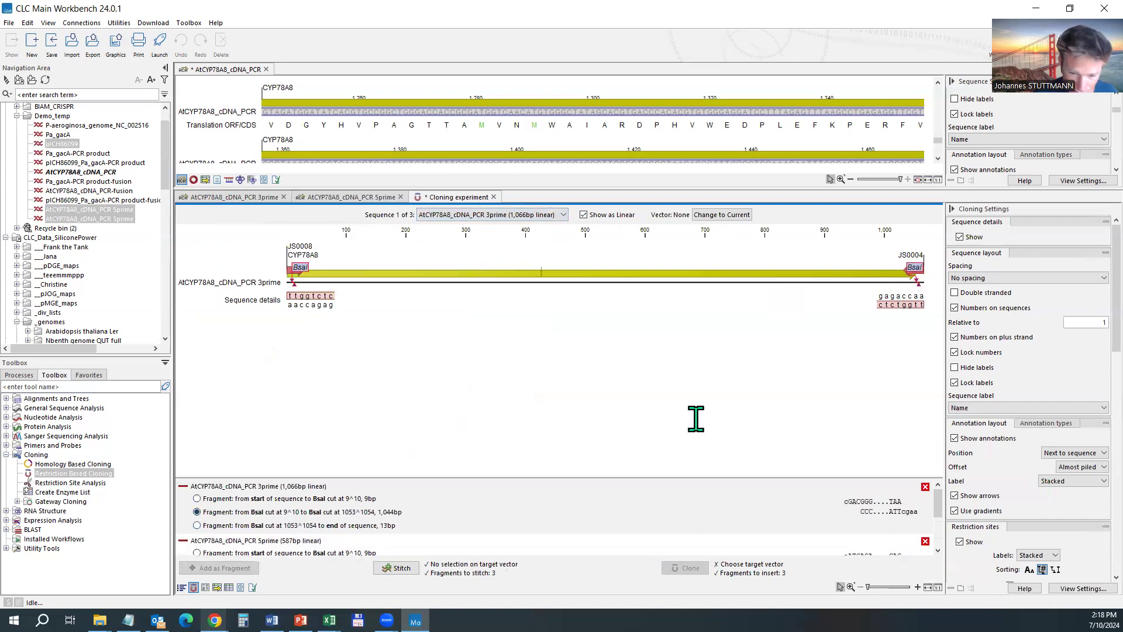
Set pICH86099 as the cloning vector and define the 8,482 bp section between its two BsaI sites as target
click(537, 215)
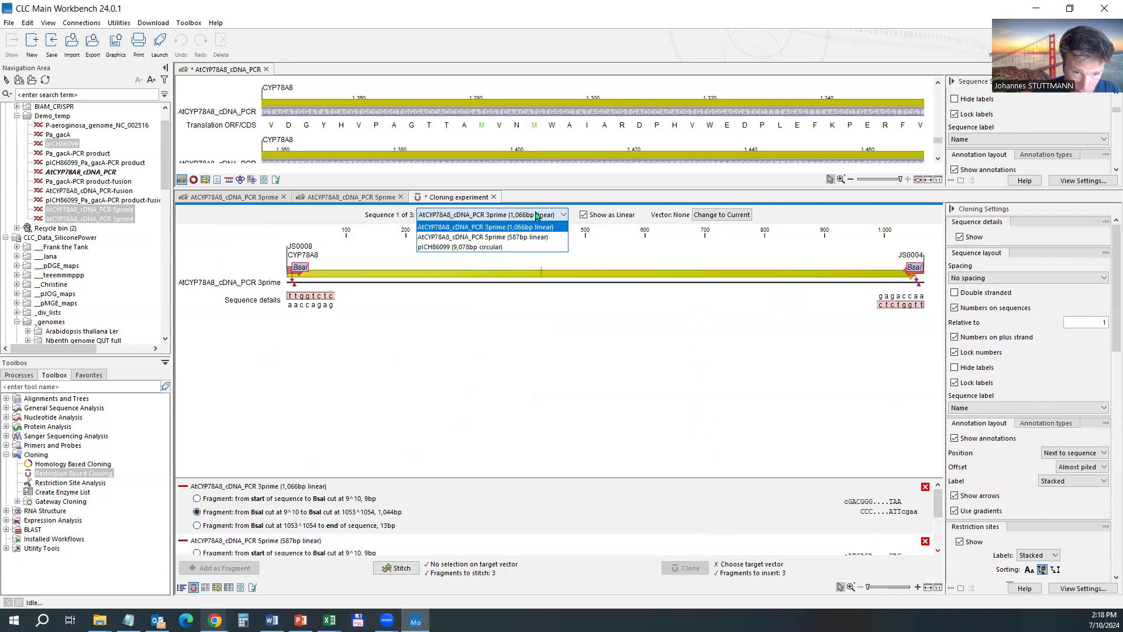
click(506, 246)
click(728, 215)
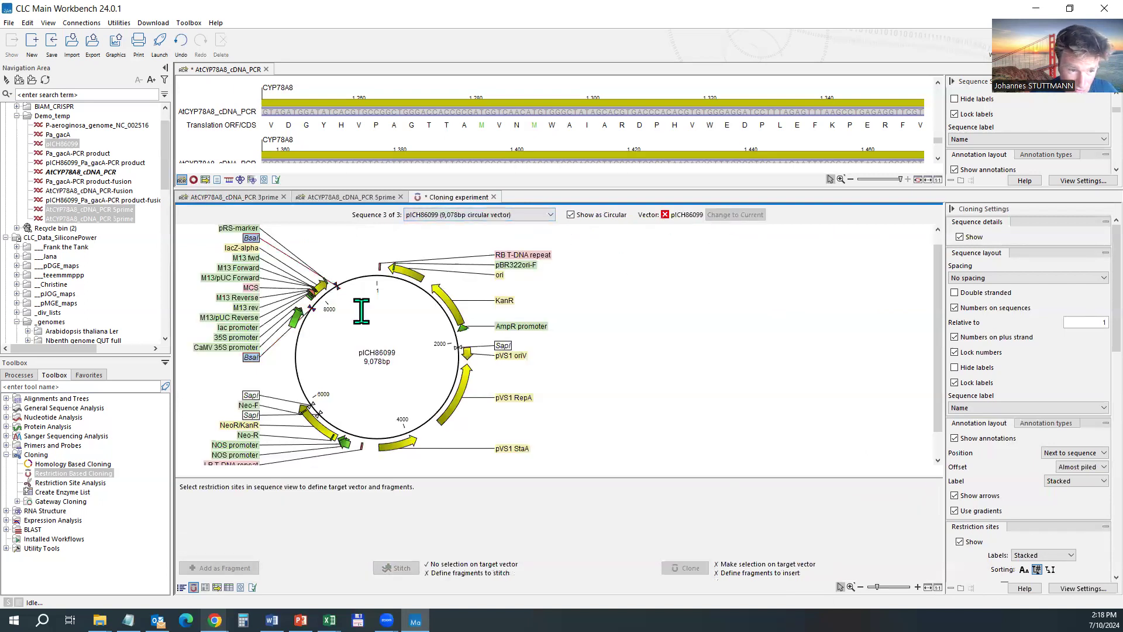
click(252, 357)
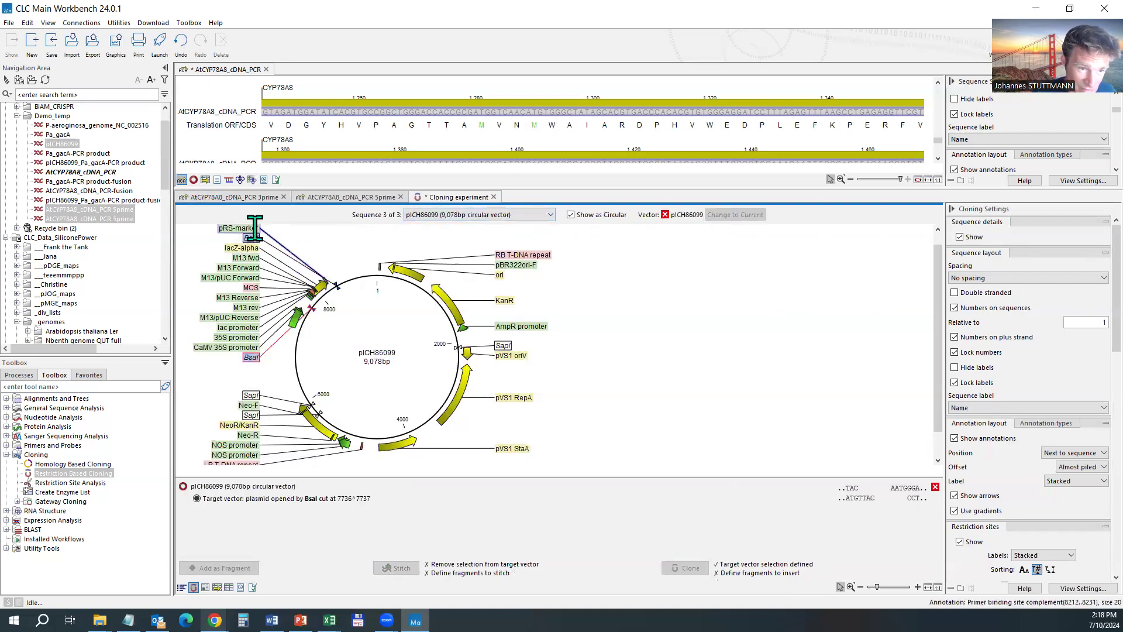
ctrl+click(251, 238)
Define the sections between the two BsaI sites of the 5prime and 3prime PCR sequences as insert fragments
click(449, 216)
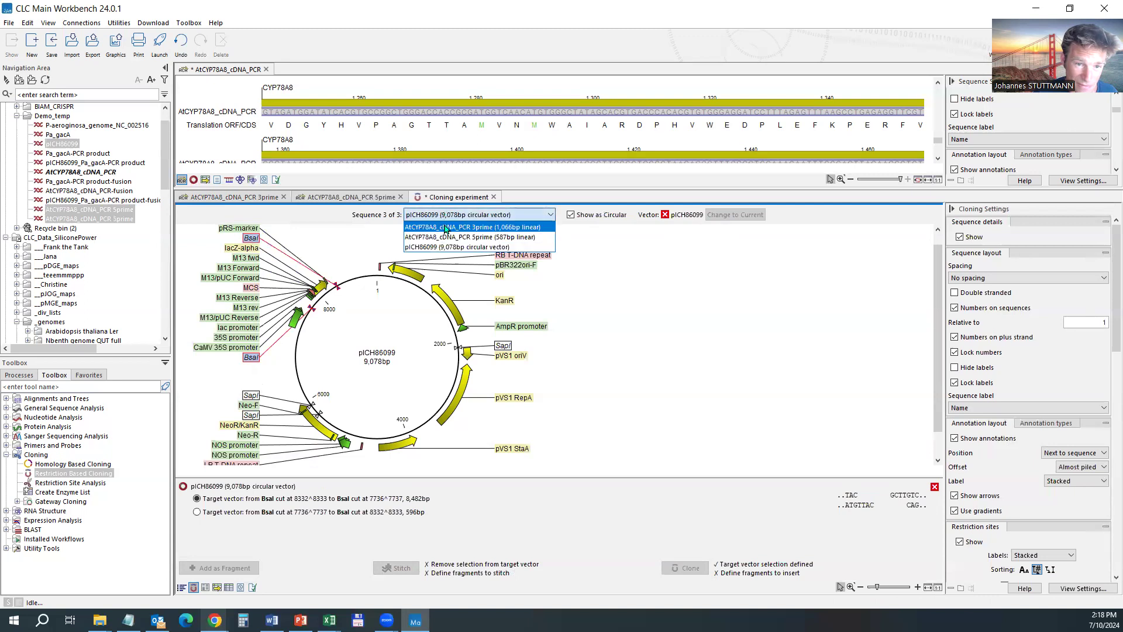
click(448, 237)
click(305, 268)
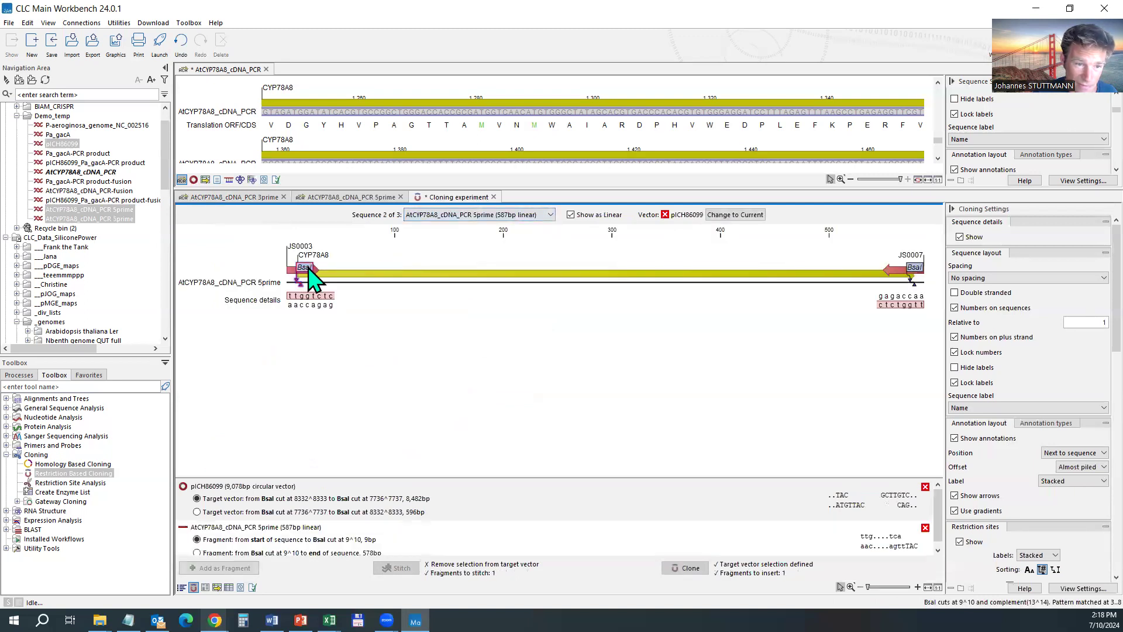
ctrl+click(912, 275)
click(439, 215)
click(439, 228)
click(300, 267)
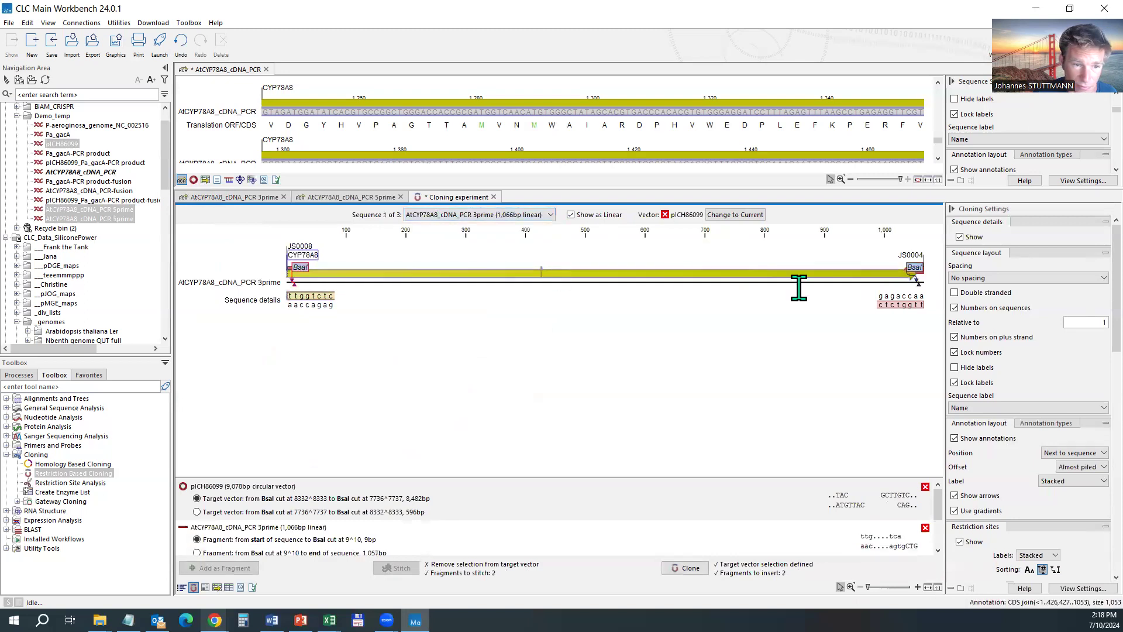
ctrl+click(922, 271)
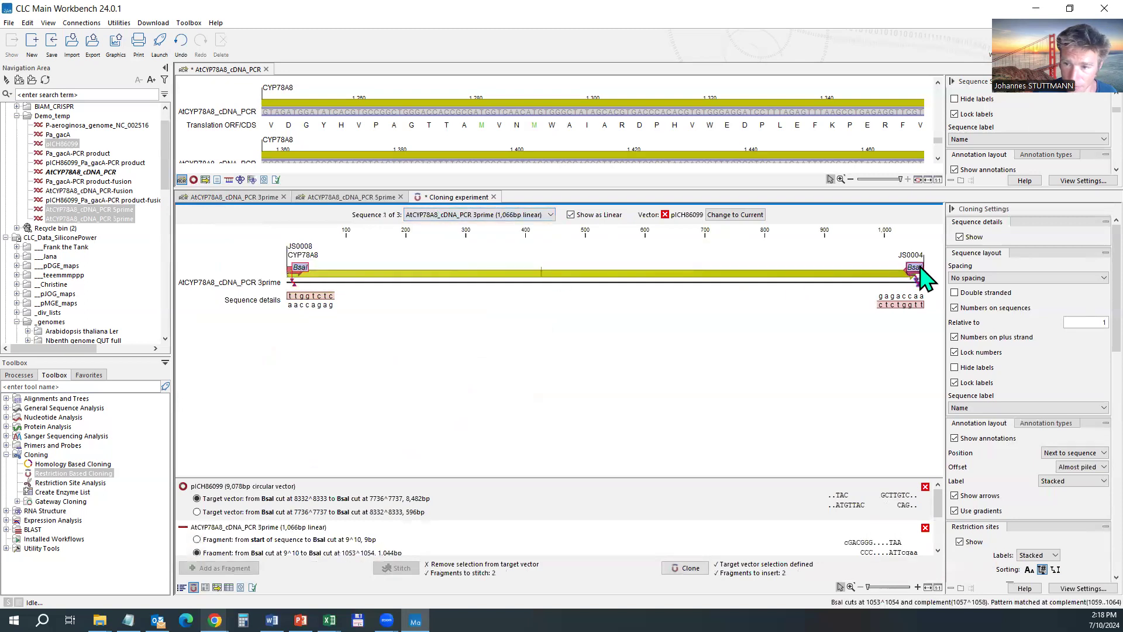
Clone both fragments into pICH86099 with the 5prime fragment placed before the 3prime one, and save the construct in Demo_temp
click(684, 569)
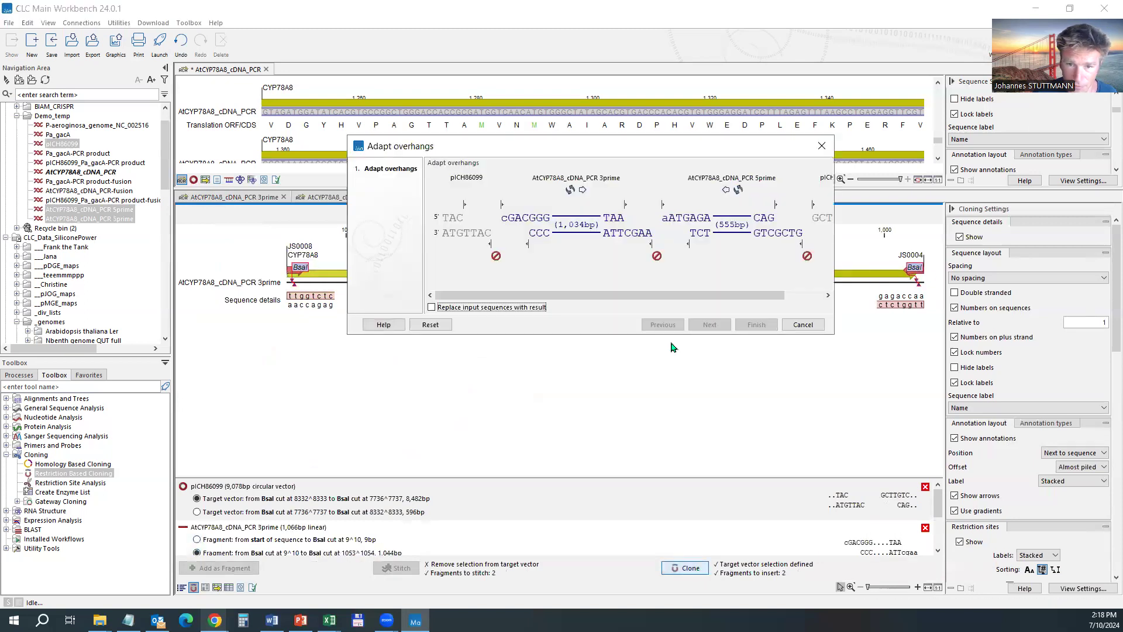
click(583, 191)
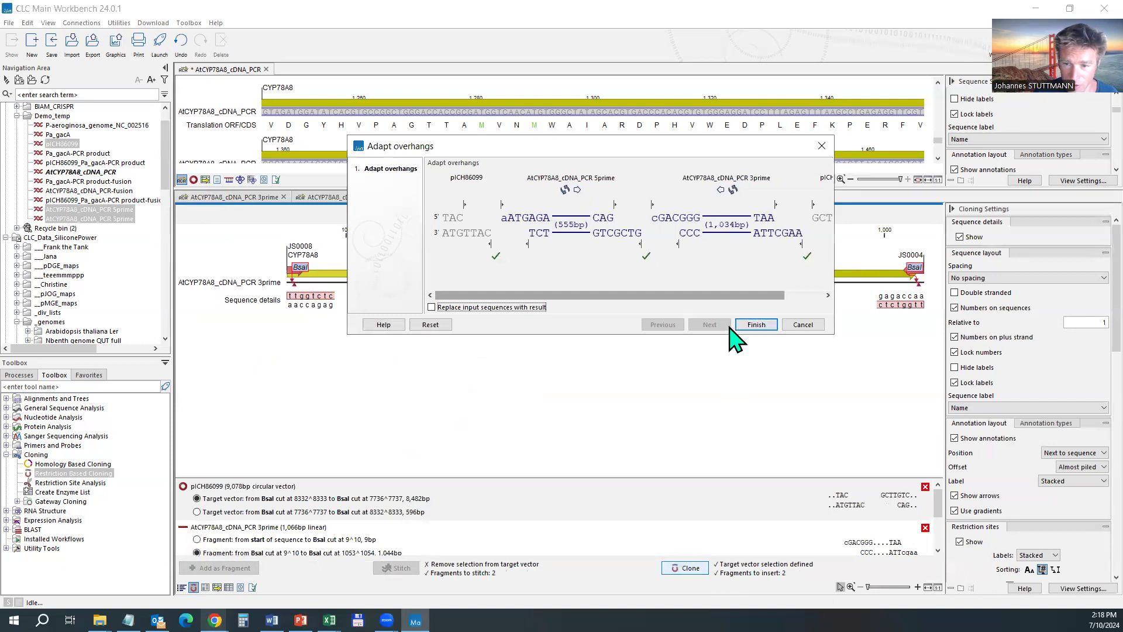
click(755, 324)
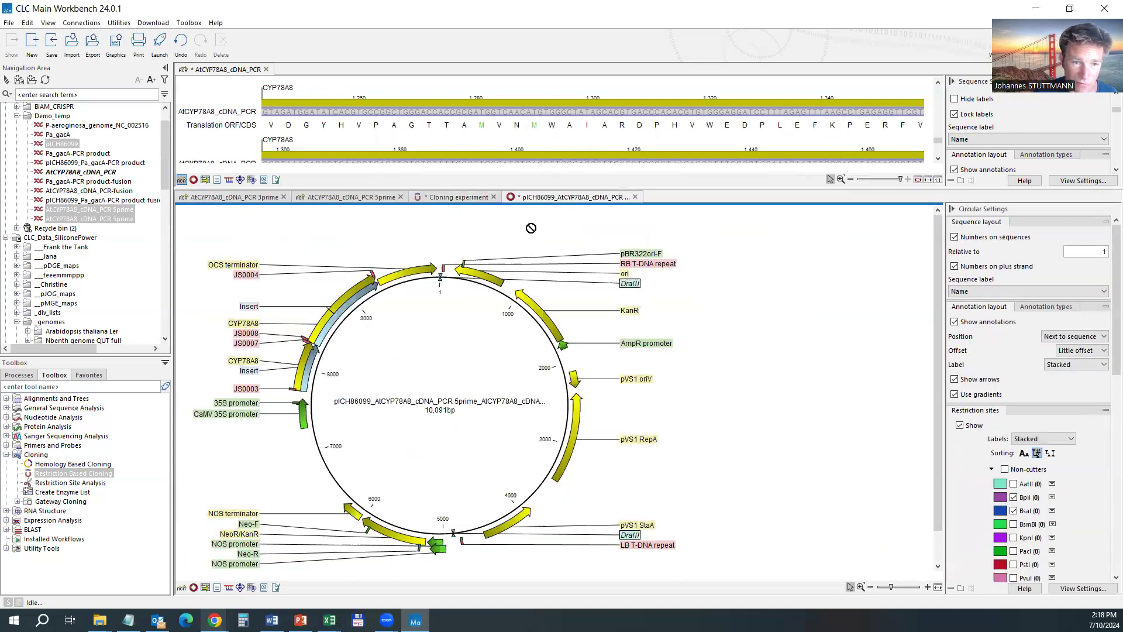
drag(91, 135, 61, 129)
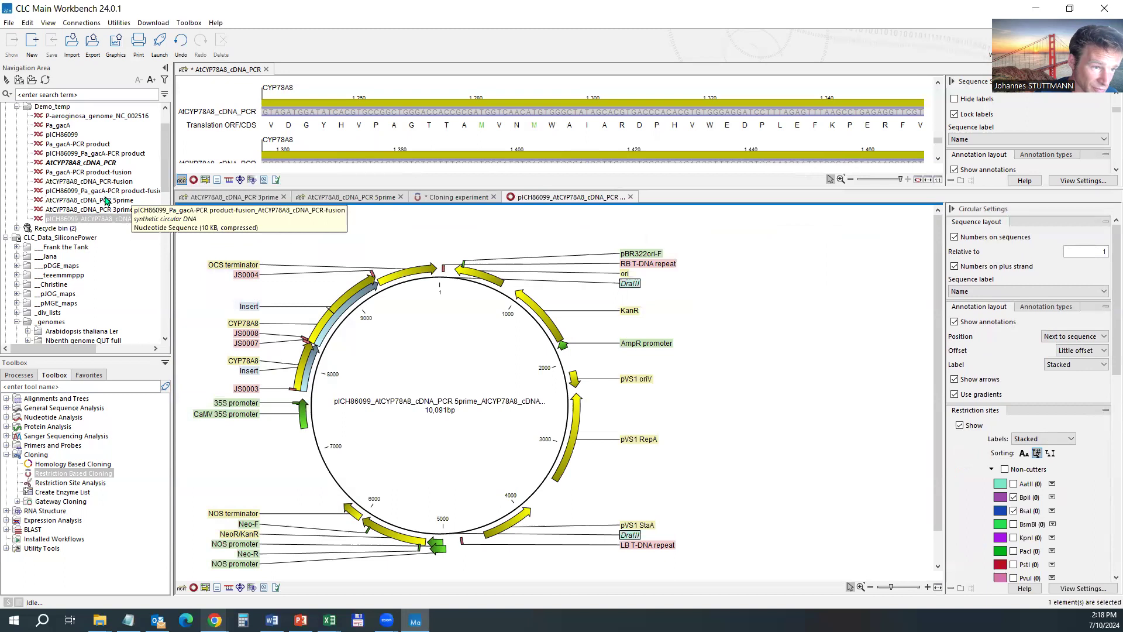
Select the pICH86099_Pa_gacA-PCR product and the new two-fragment CYP78A8 plasmid in Demo_temp for comparison
ctrl+click(86, 163)
click(88, 154)
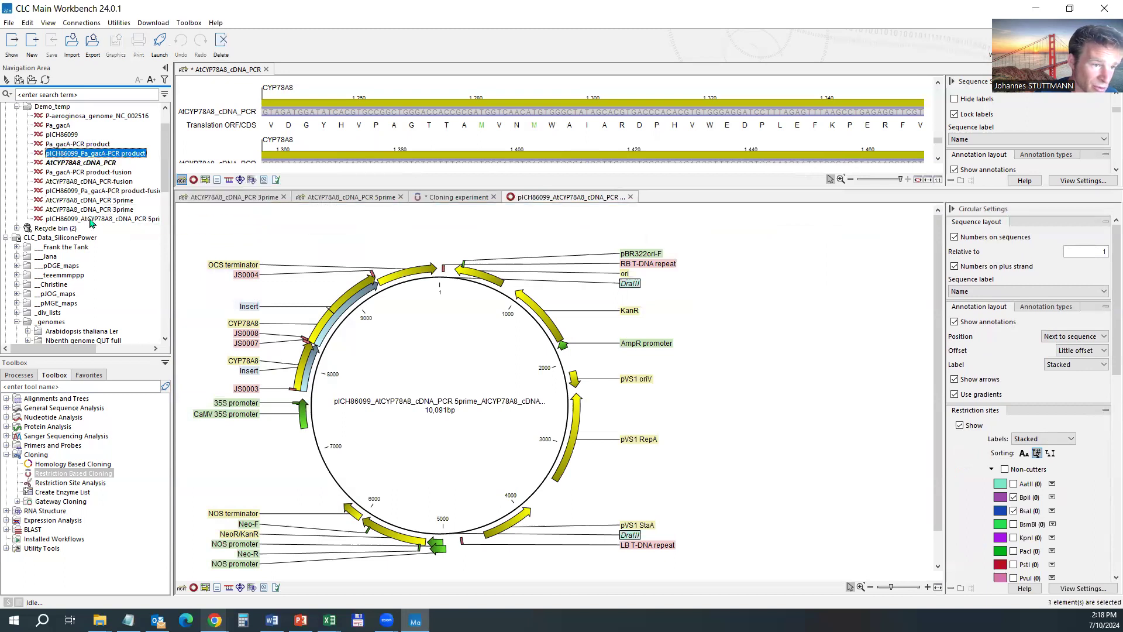
ctrl+click(111, 219)
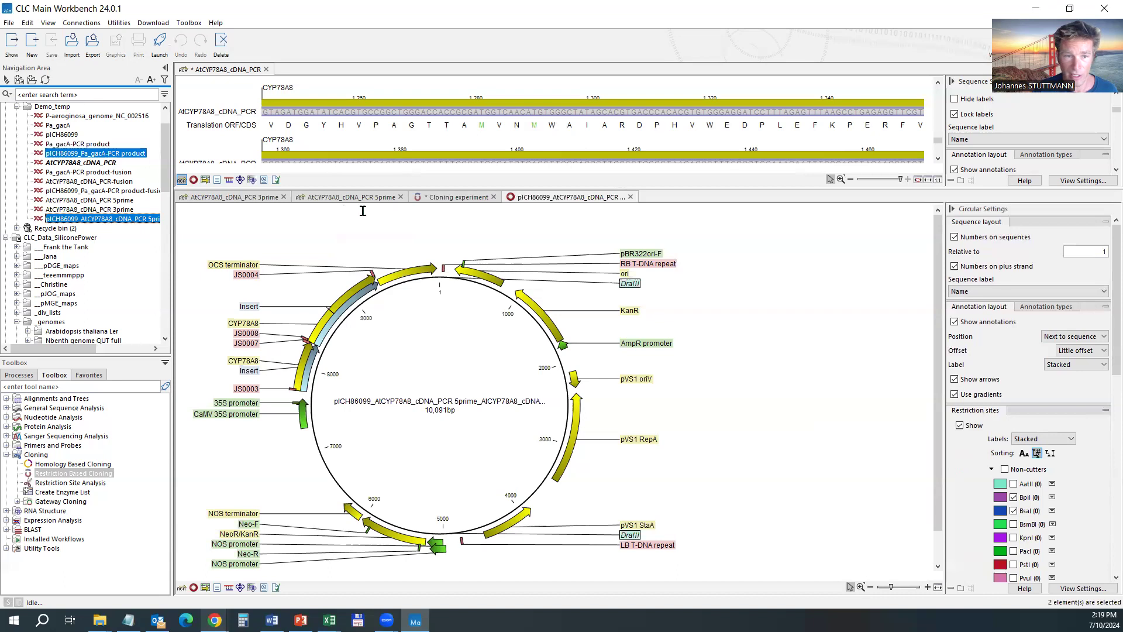
Close the new plasmid, the cloning experiment and all open CYP78A8 sequences, discarding the unsaved changes
click(443, 199)
click(608, 196)
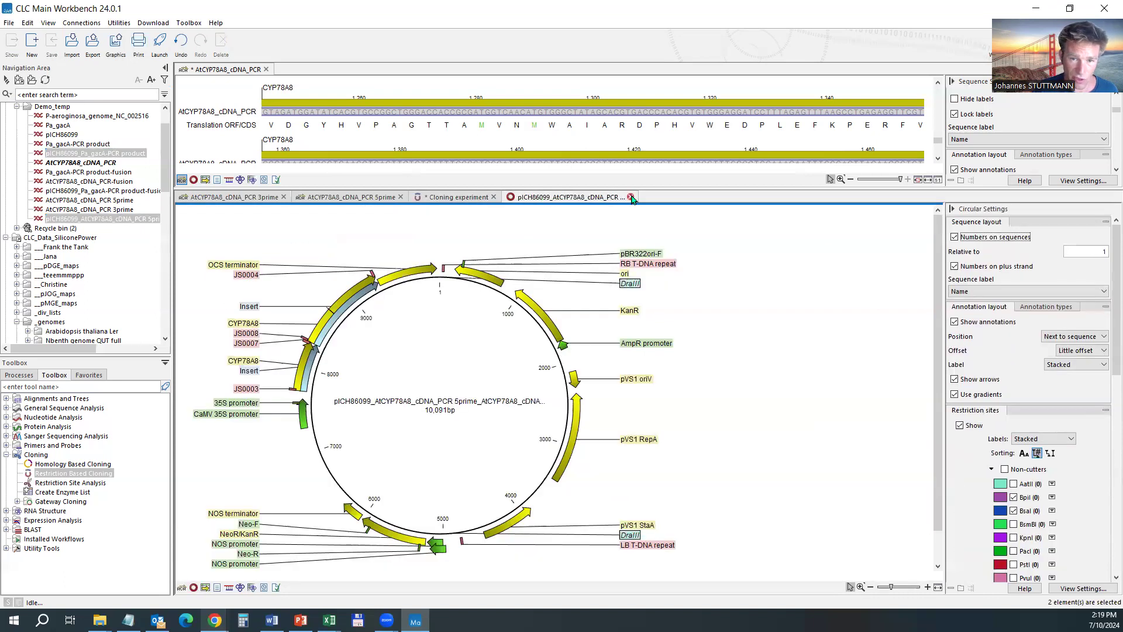
click(631, 197)
click(494, 198)
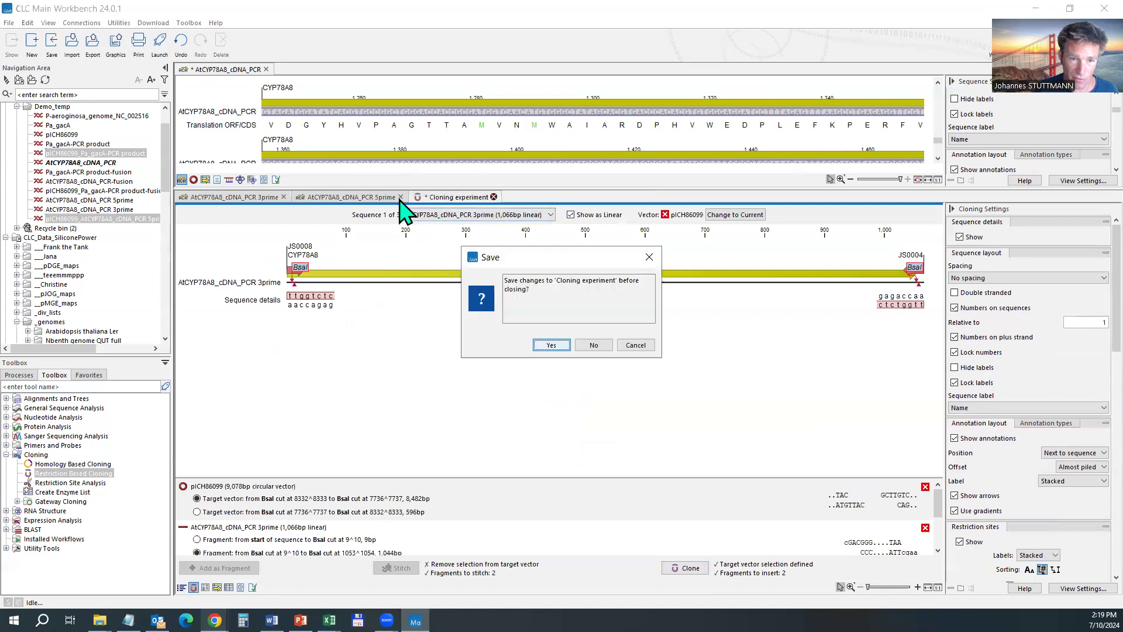
click(594, 345)
click(402, 198)
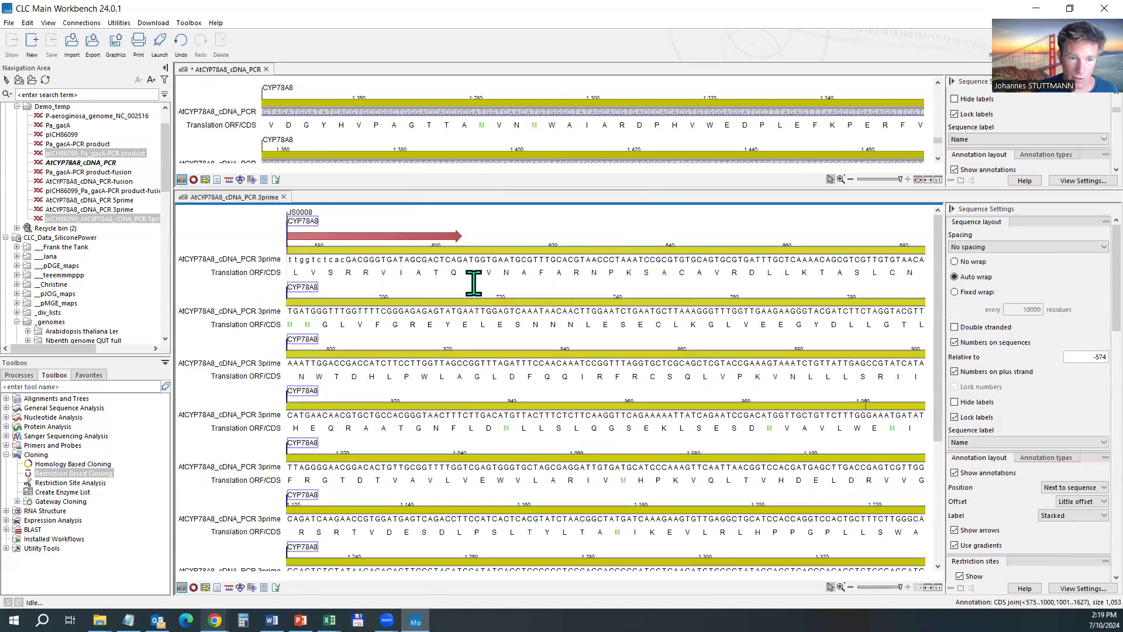
click(285, 199)
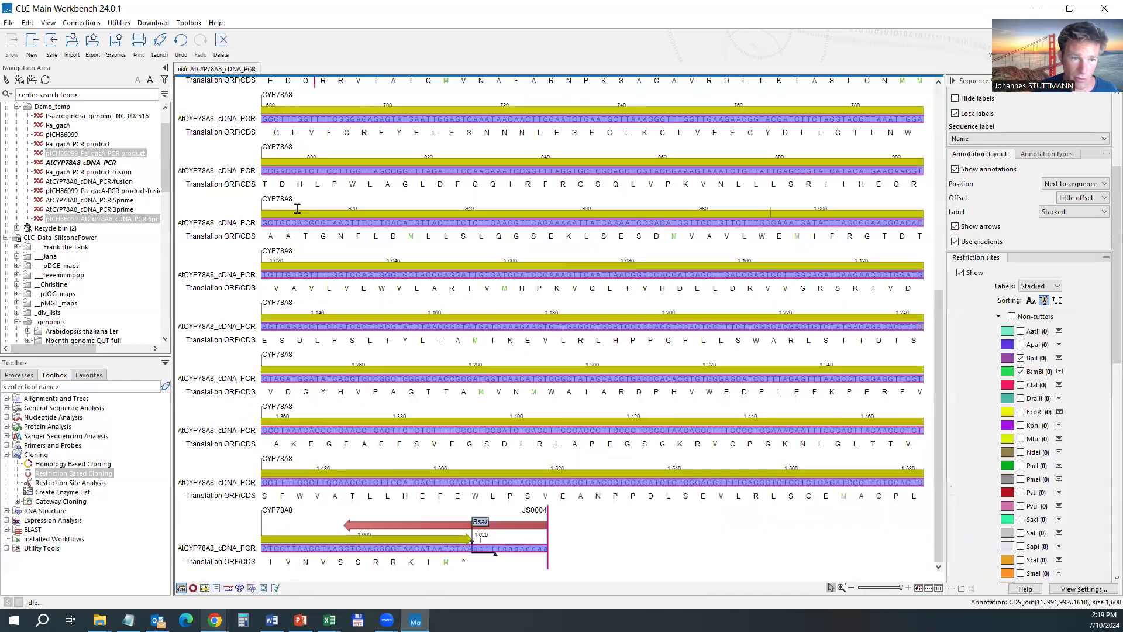
click(266, 68)
click(596, 348)
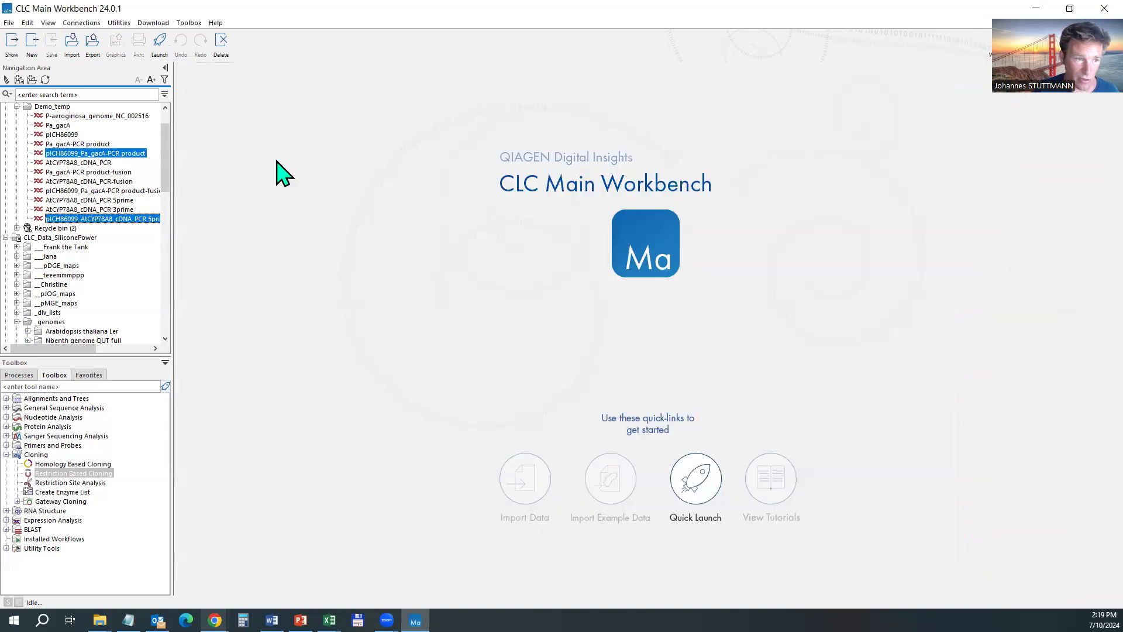
Search the NCBI nucleotide database for pUC57 and select the cloning vector pUC57-tcmD entry among the hits
click(57, 106)
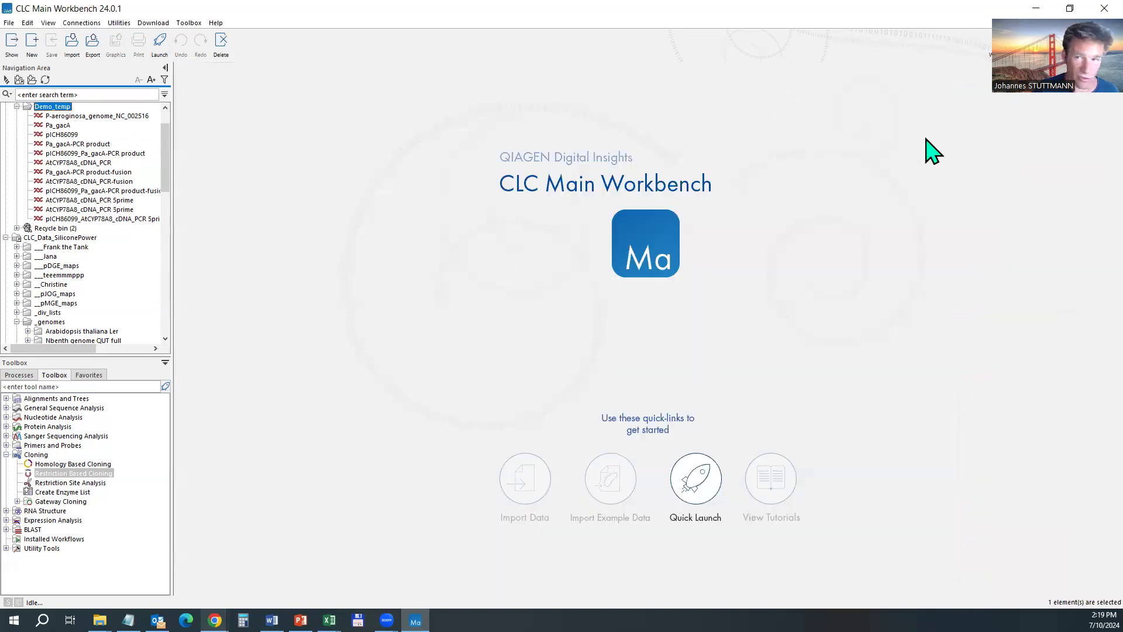
click(587, 17)
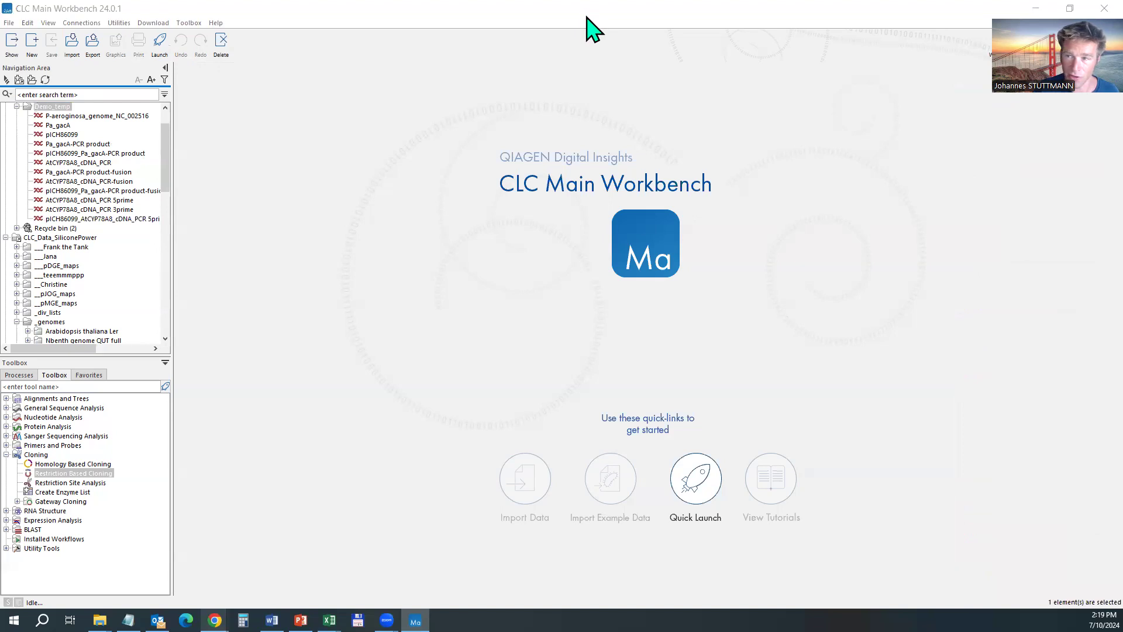
drag(1022, 8, 1048, 72)
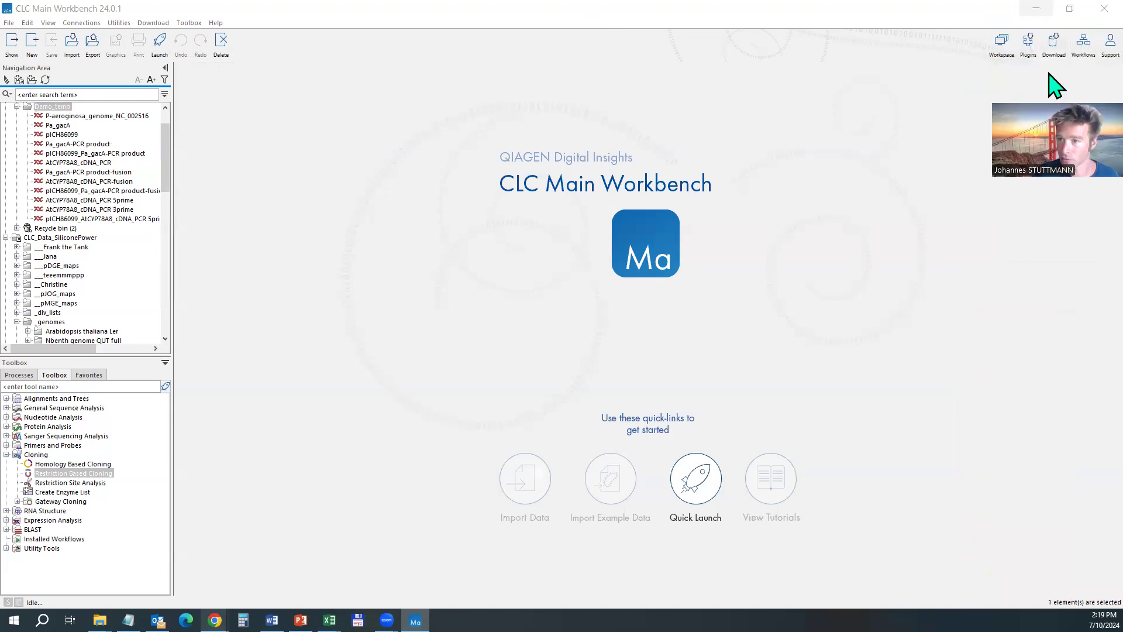
click(1055, 42)
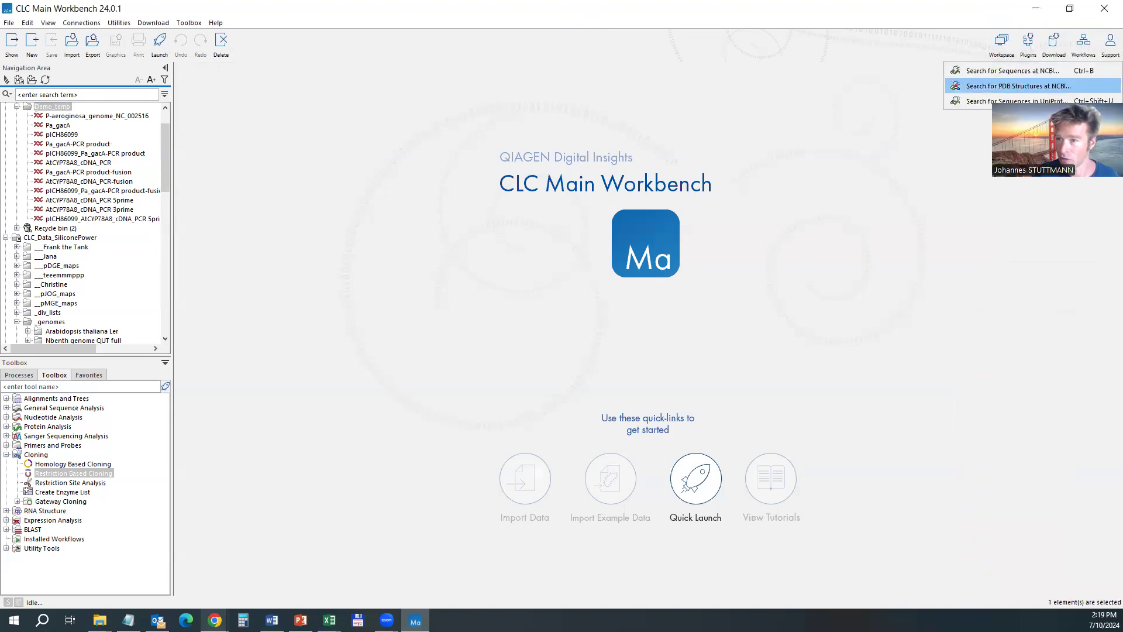
click(1003, 69)
click(355, 119)
text(pUC57)
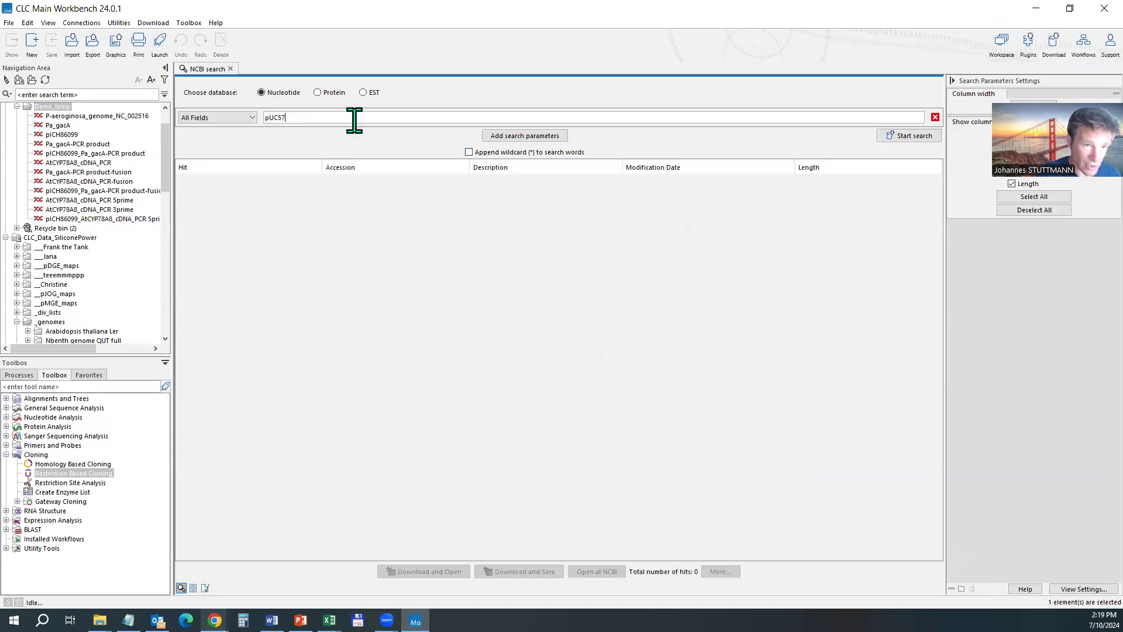
key(Return)
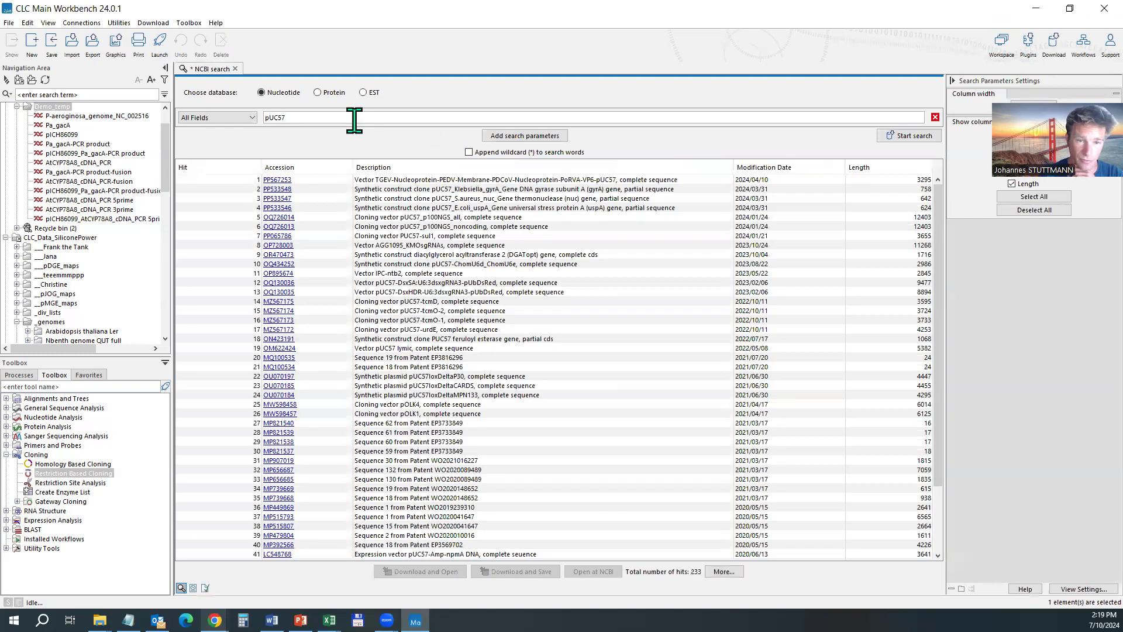
click(494, 228)
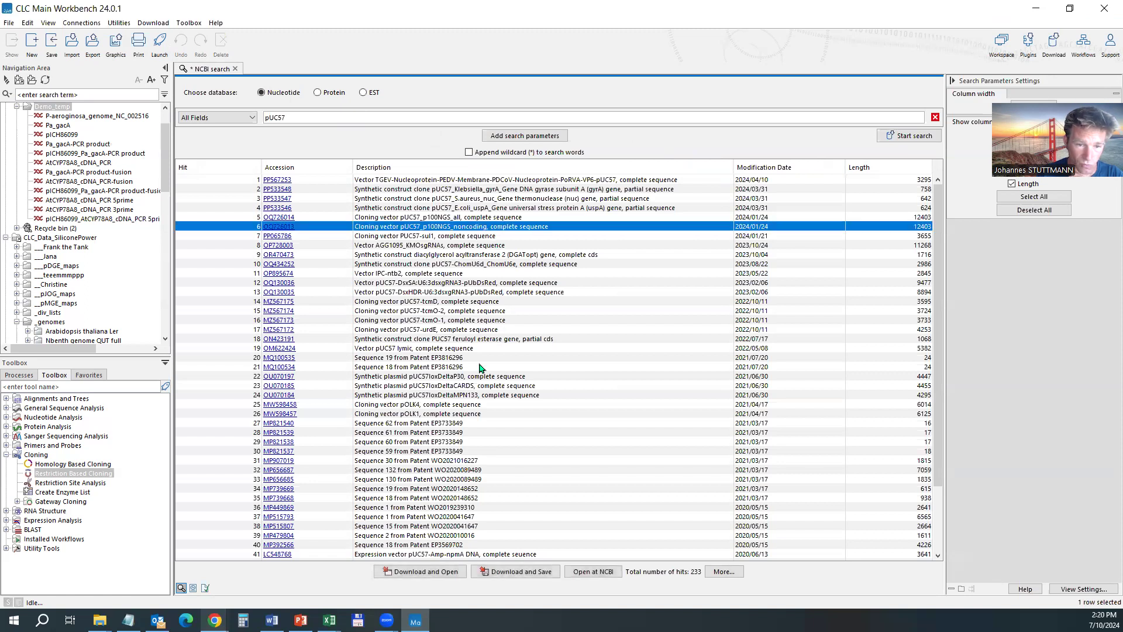
click(422, 303)
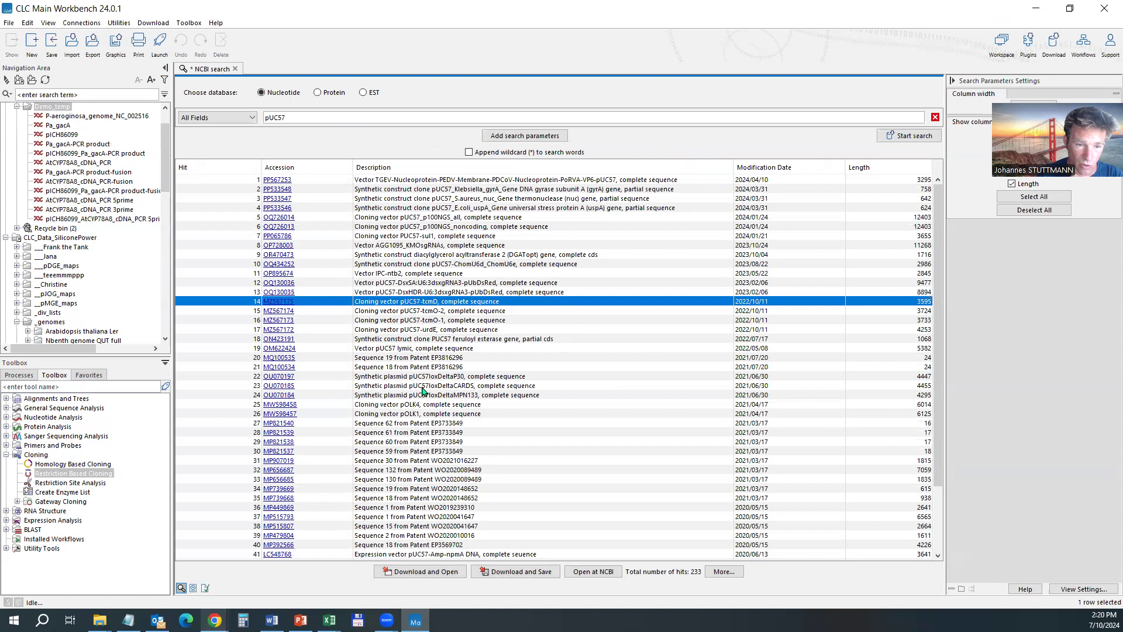
Close the NCBI search without saving its changes
click(418, 339)
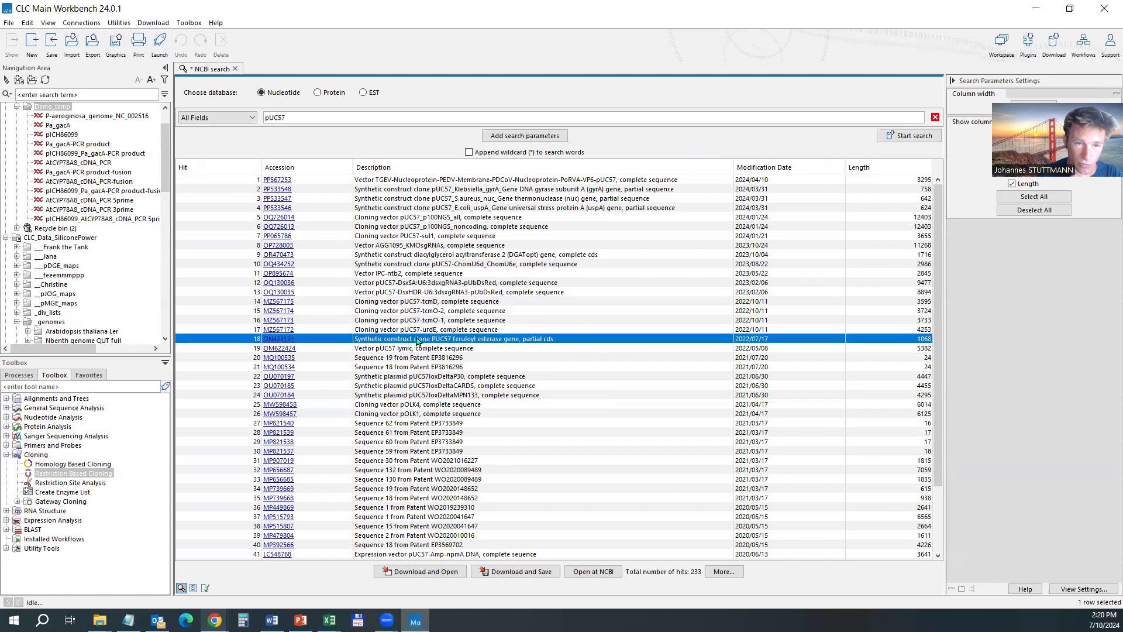
click(235, 69)
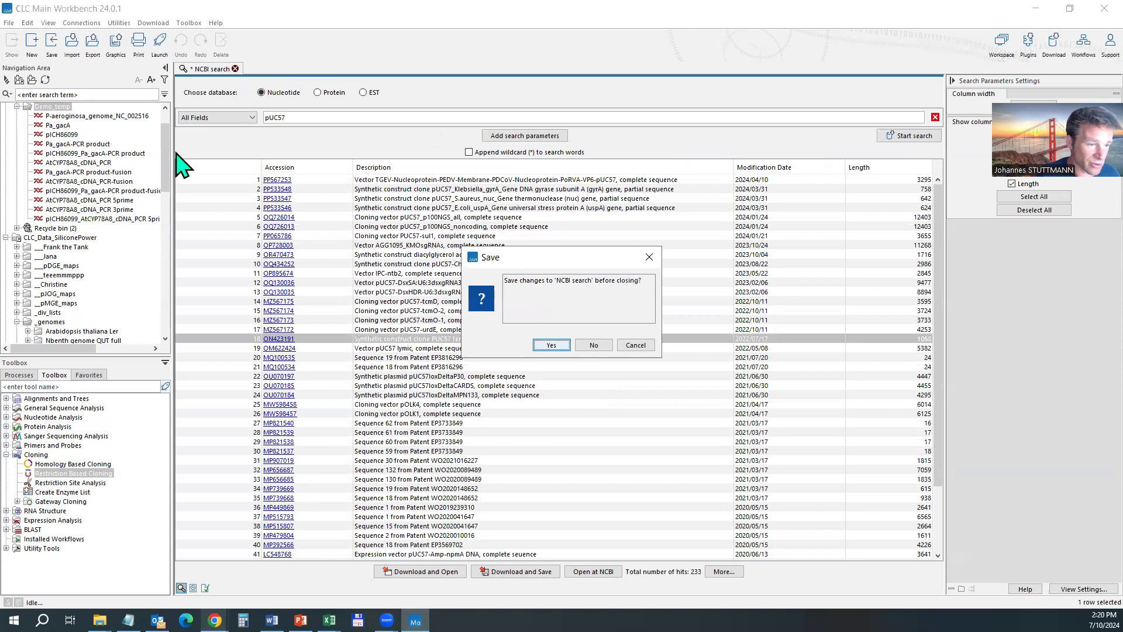
click(590, 344)
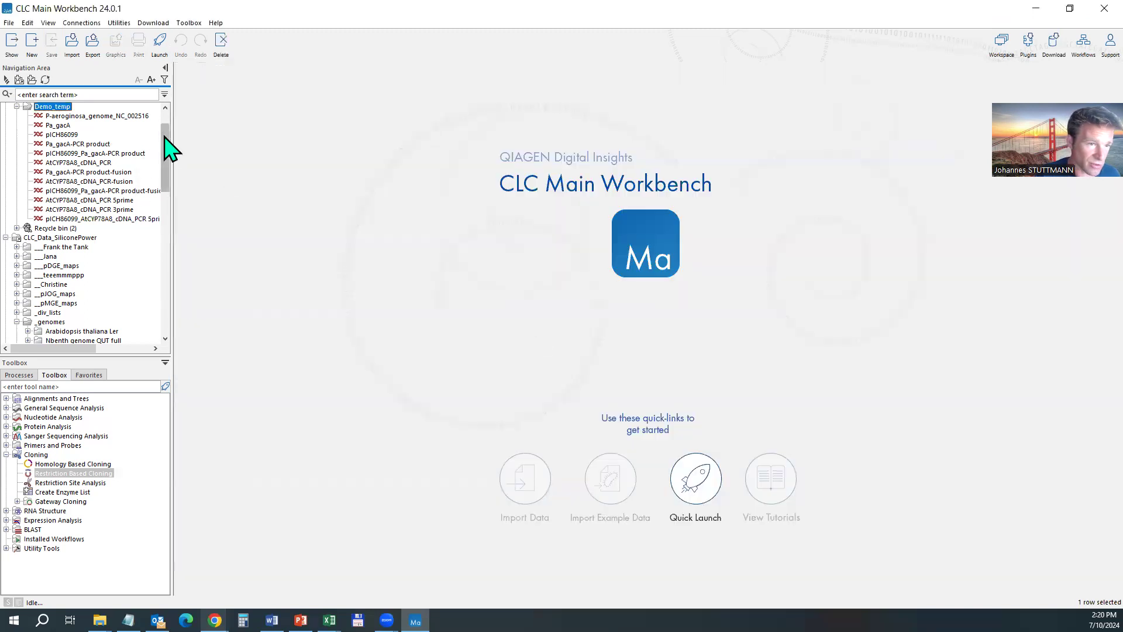
Search the local data for pUC57 and open the pUC57-BsaI sequence from the hits
click(89, 93)
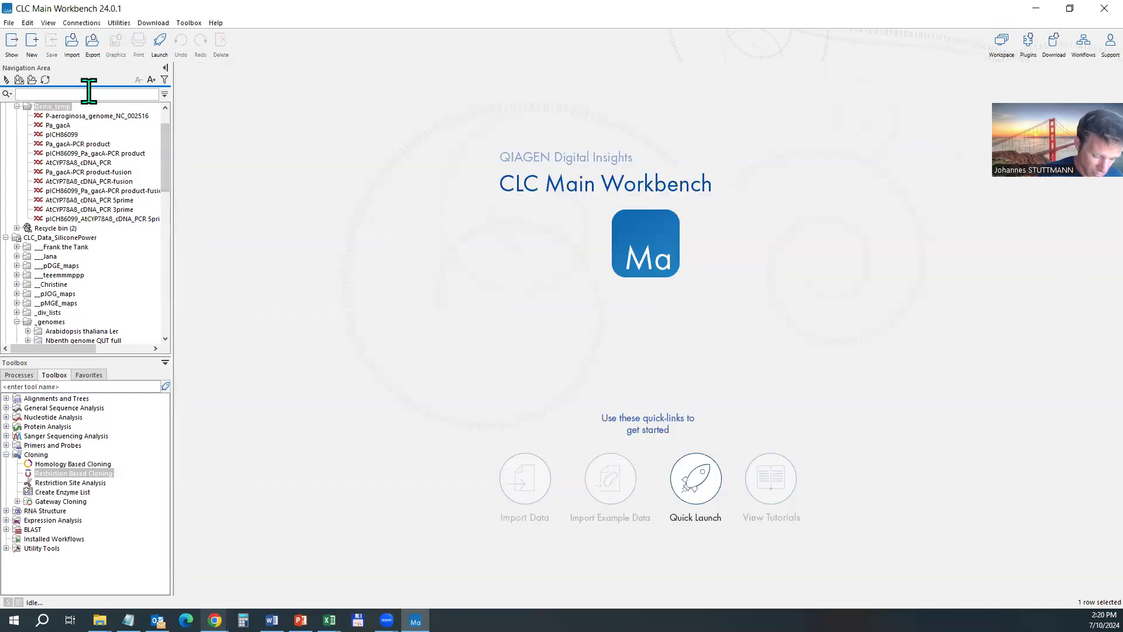
text(pUC57)
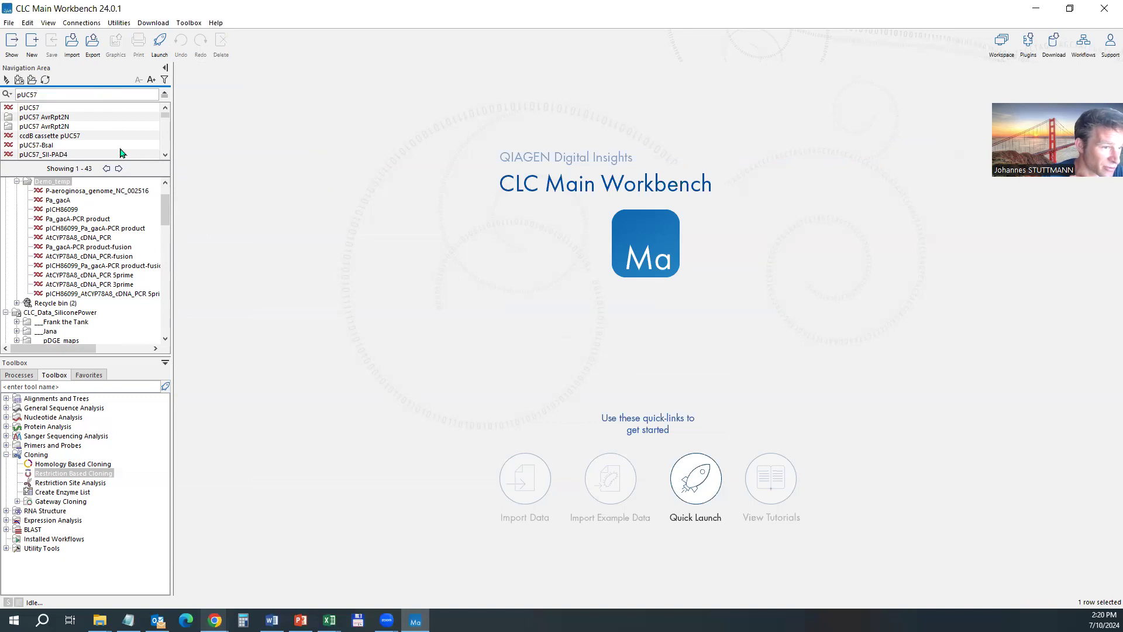
click(36, 145)
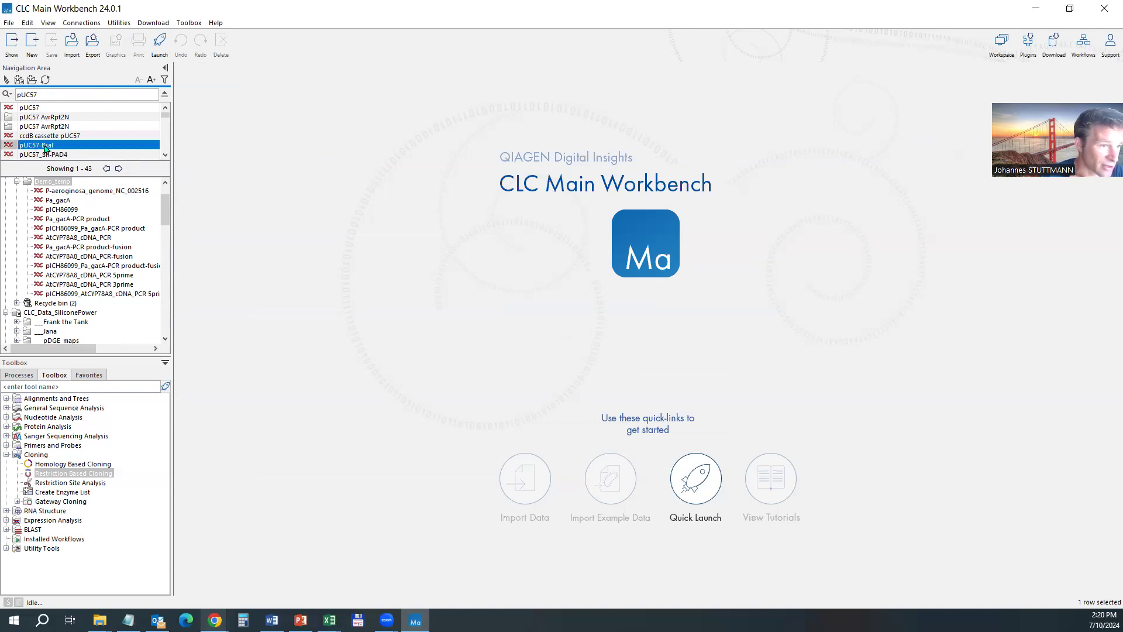
double_click(45, 149)
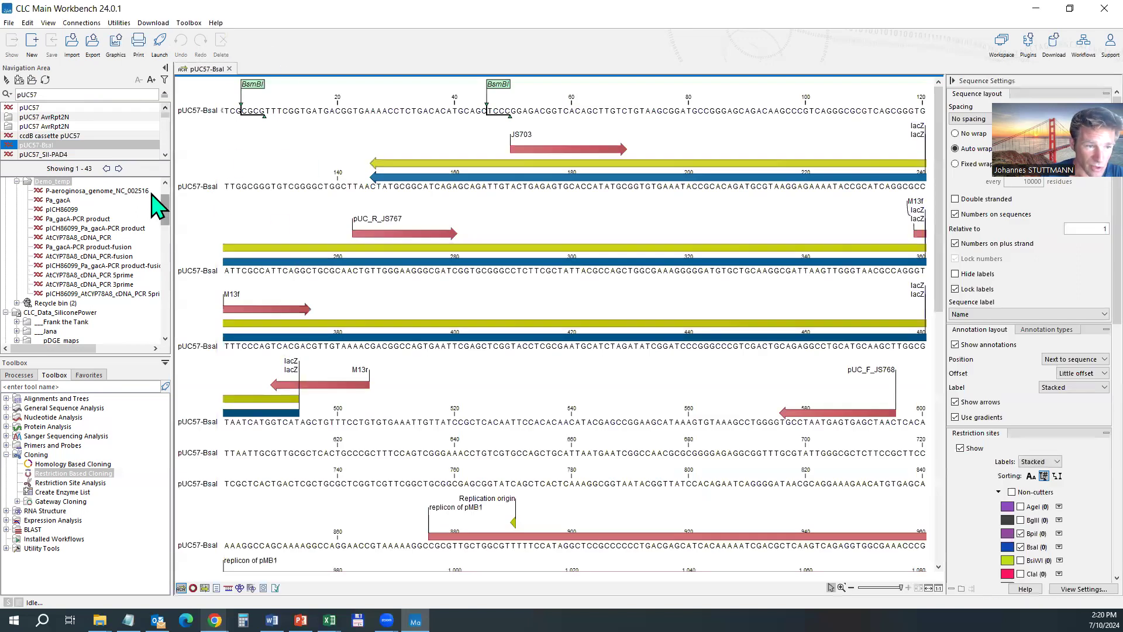
Check the Demo_temp sequences and examine the enzyme list of pUC57-BsaI for BsaI and the single cutters
scroll(86, 273, up, 2)
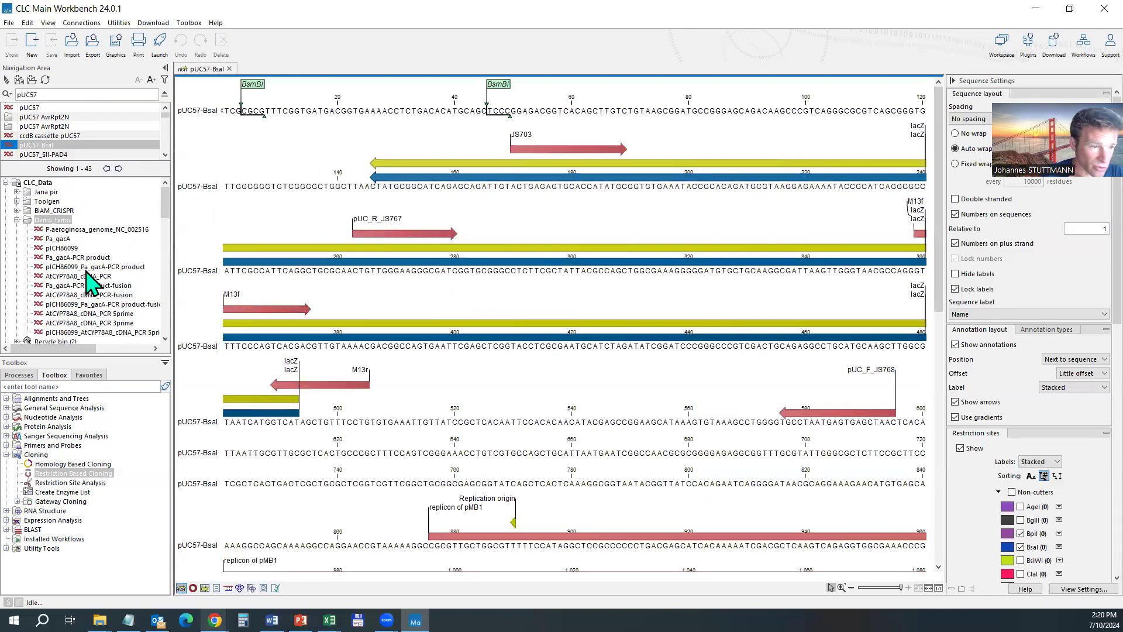
scroll(65, 221, down, 1)
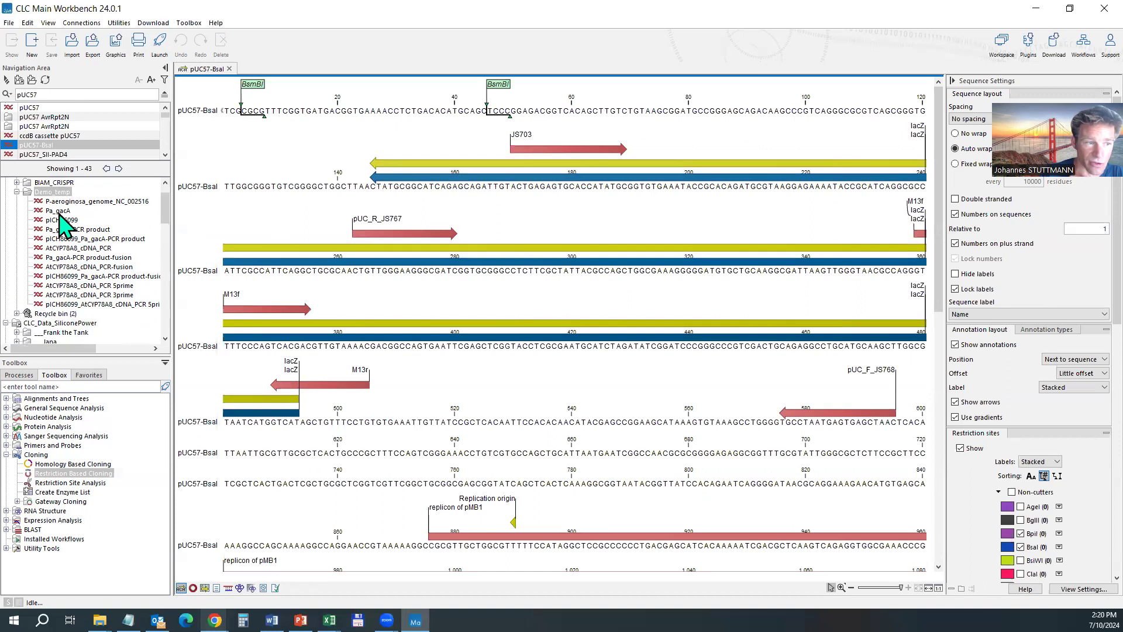
click(59, 211)
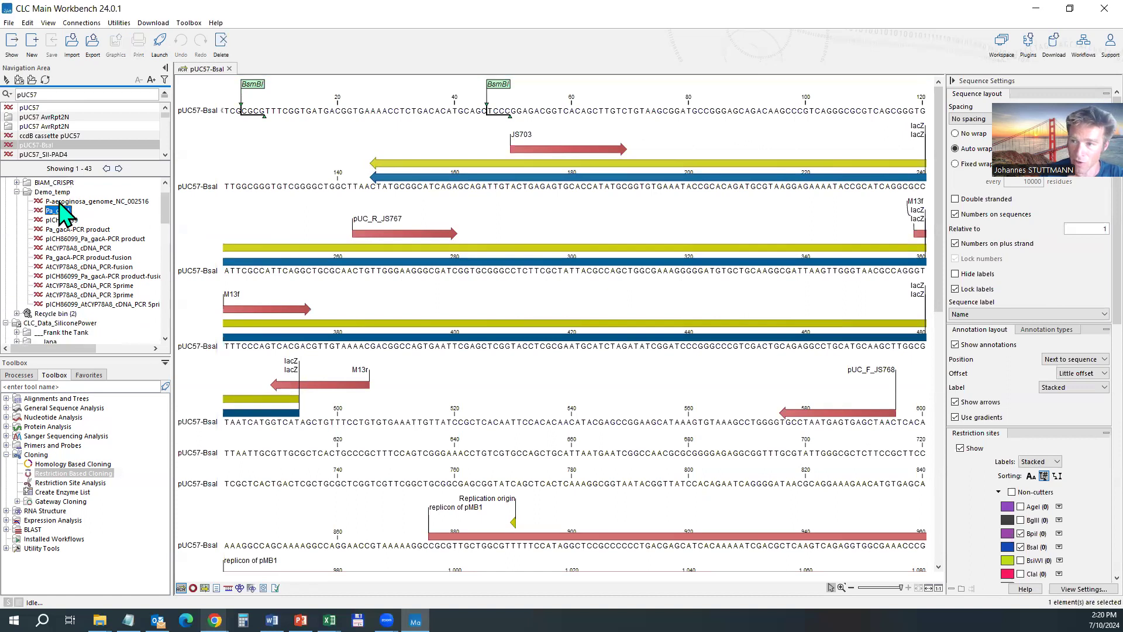
scroll(573, 416, down, 2)
scroll(573, 417, up, 2)
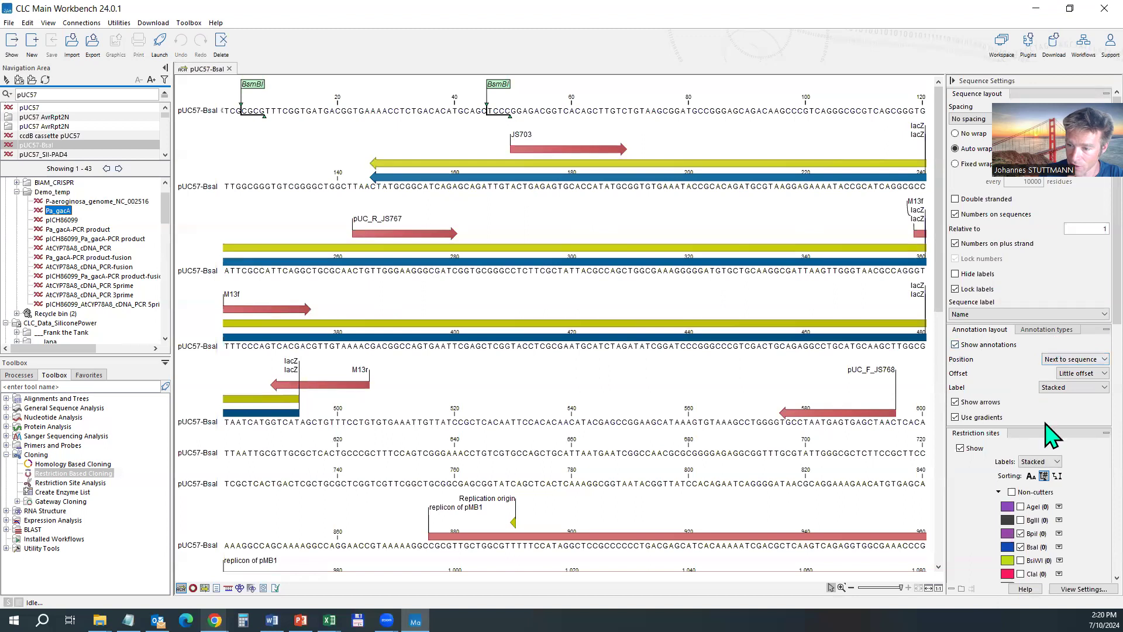
scroll(1057, 462, down, 2)
scroll(1054, 464, down, 3)
click(1030, 359)
click(1029, 370)
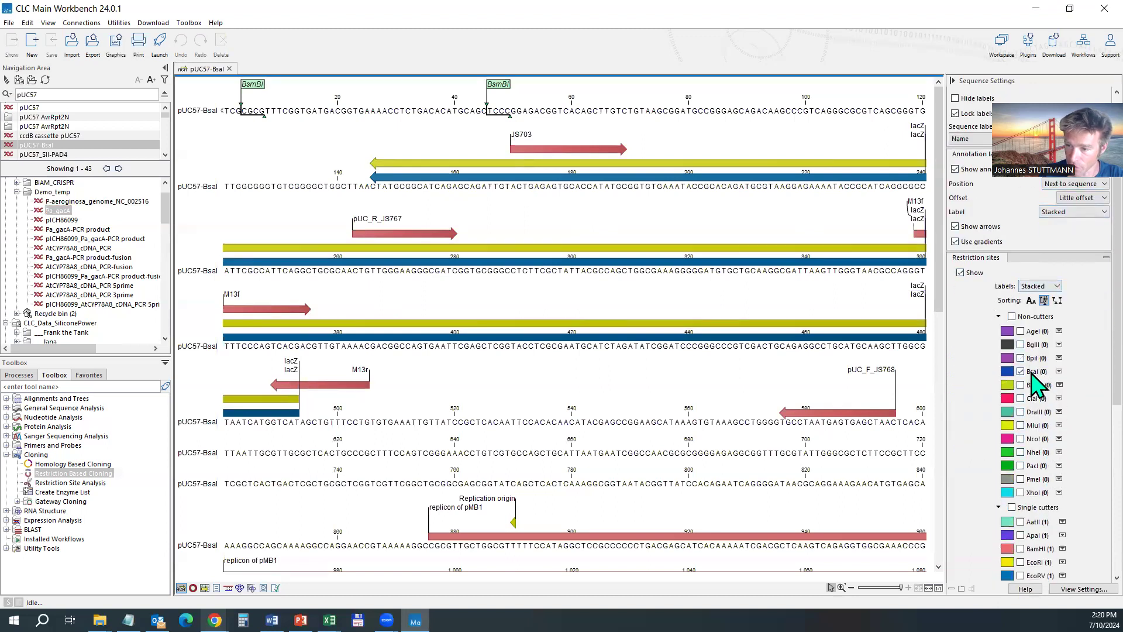
scroll(1042, 515, down, 3)
scroll(1046, 544, down, 3)
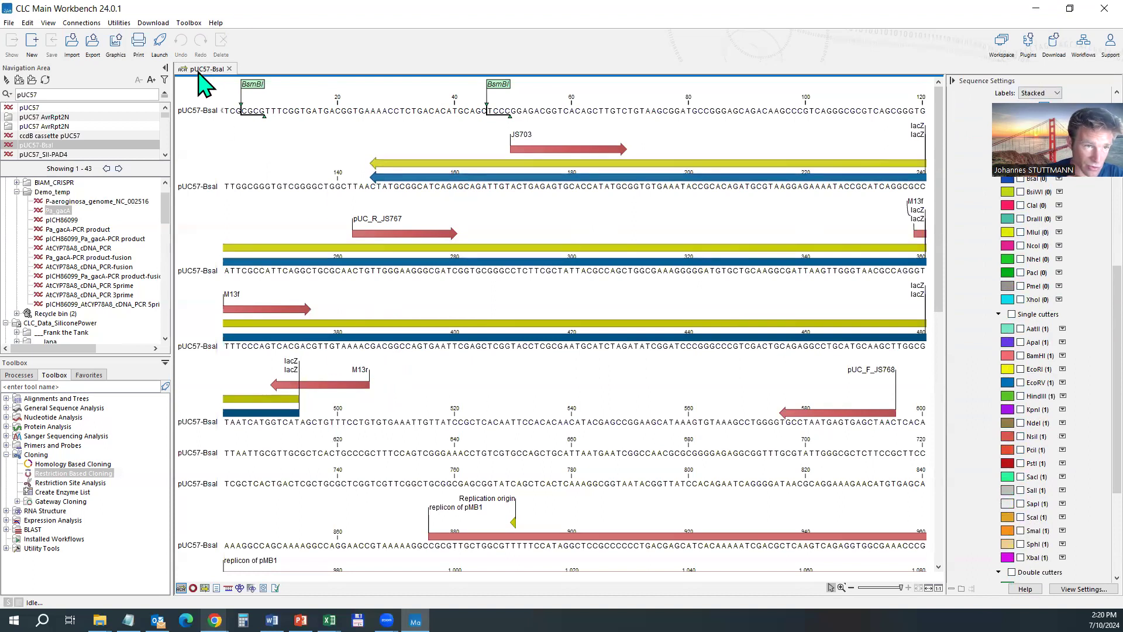
Start a Restriction Based Cloning experiment with pUC57-BsaI and the AtCYP78A8_cDNA_PCR 5prime fragment
double_click(66, 473)
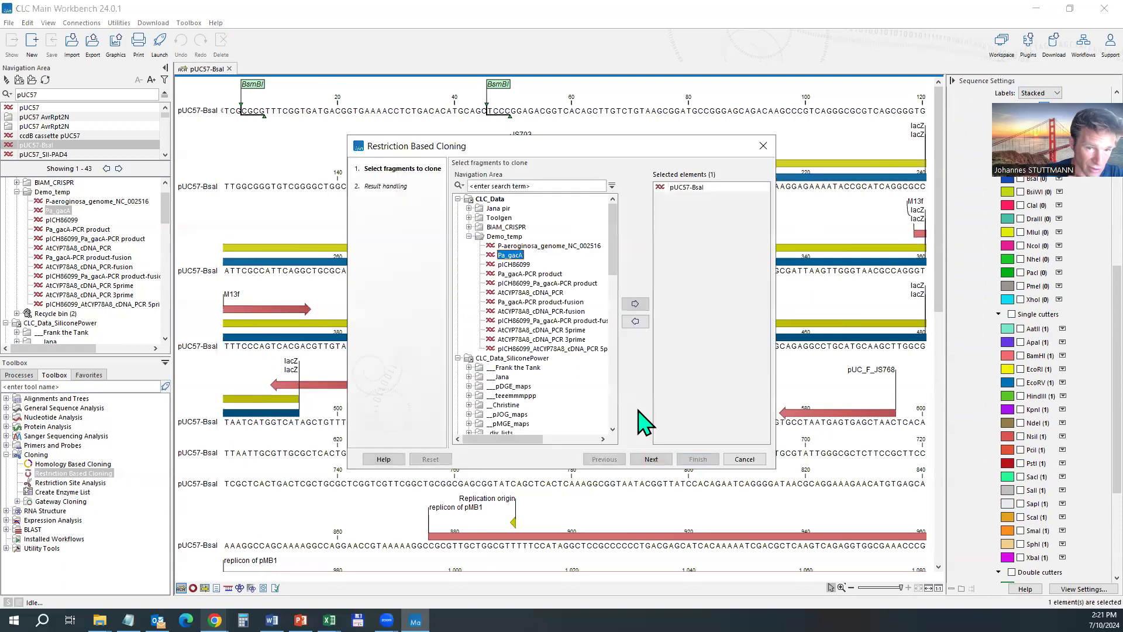
click(679, 188)
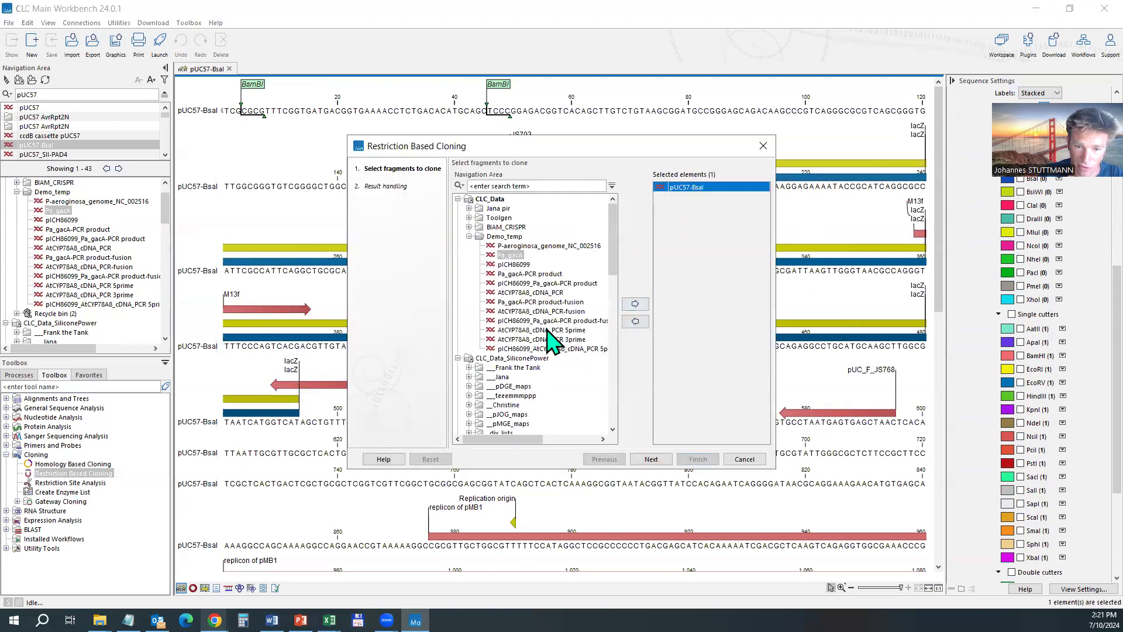
double_click(547, 330)
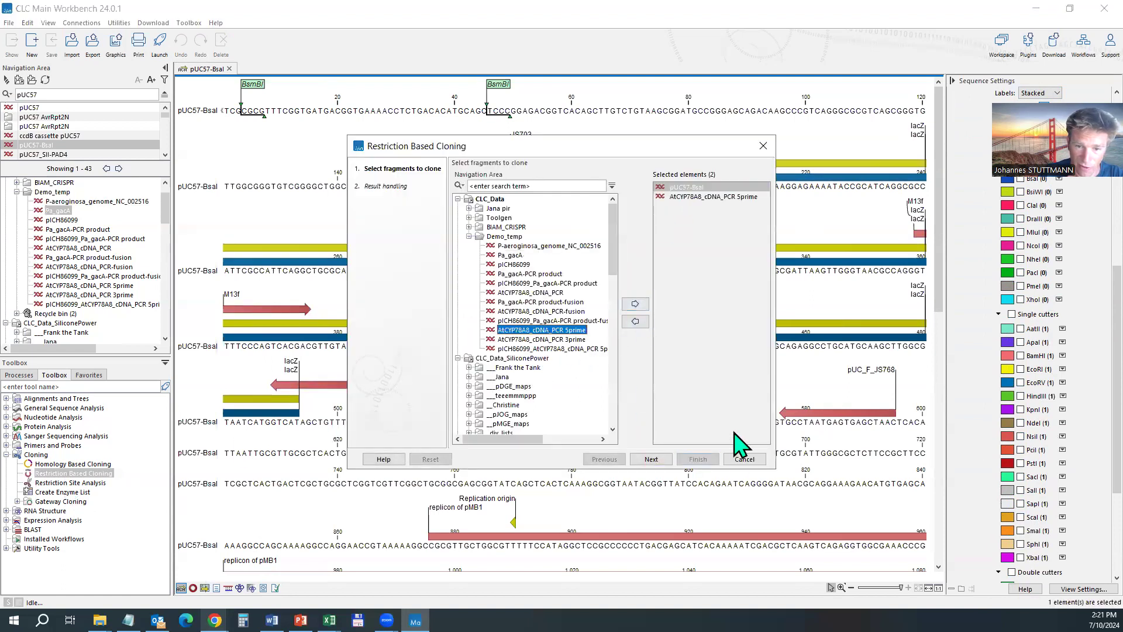
click(653, 461)
click(699, 461)
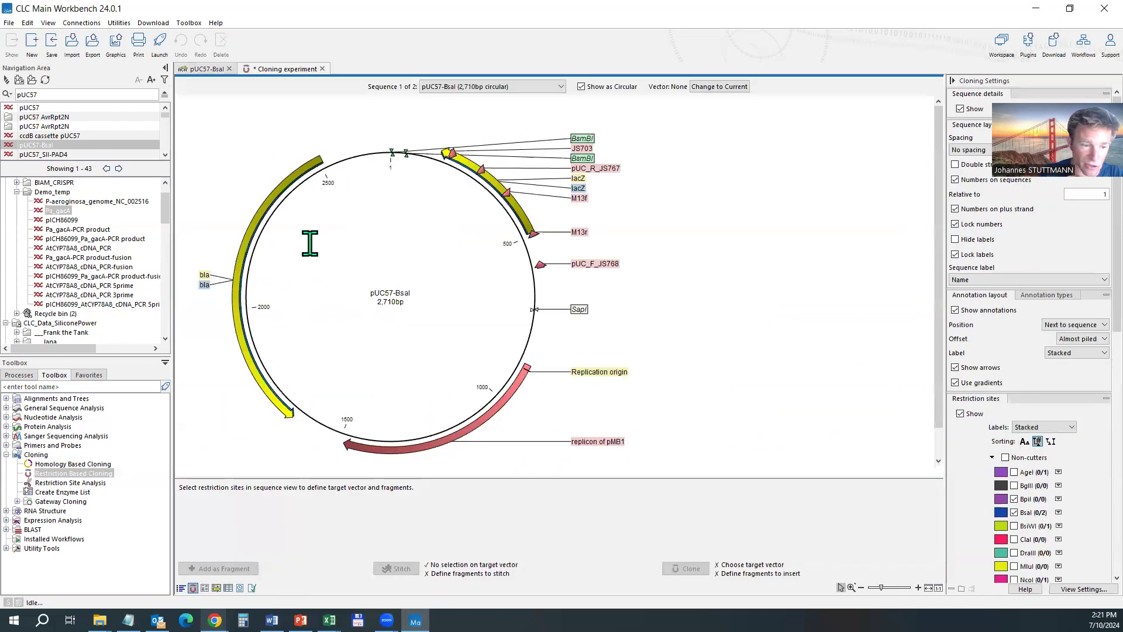
Set pUC57-BsaI as the vector and display only its EcoRV and SmaI restriction sites on the map
click(725, 88)
scroll(1007, 374, down, 3)
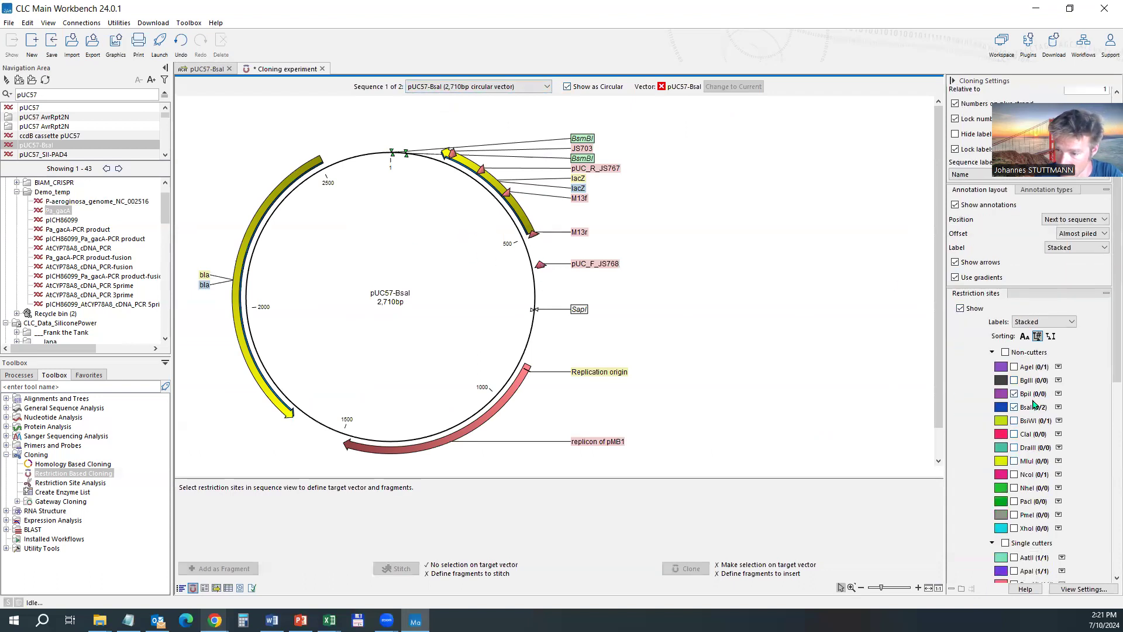
click(1015, 408)
scroll(1018, 445, down, 3)
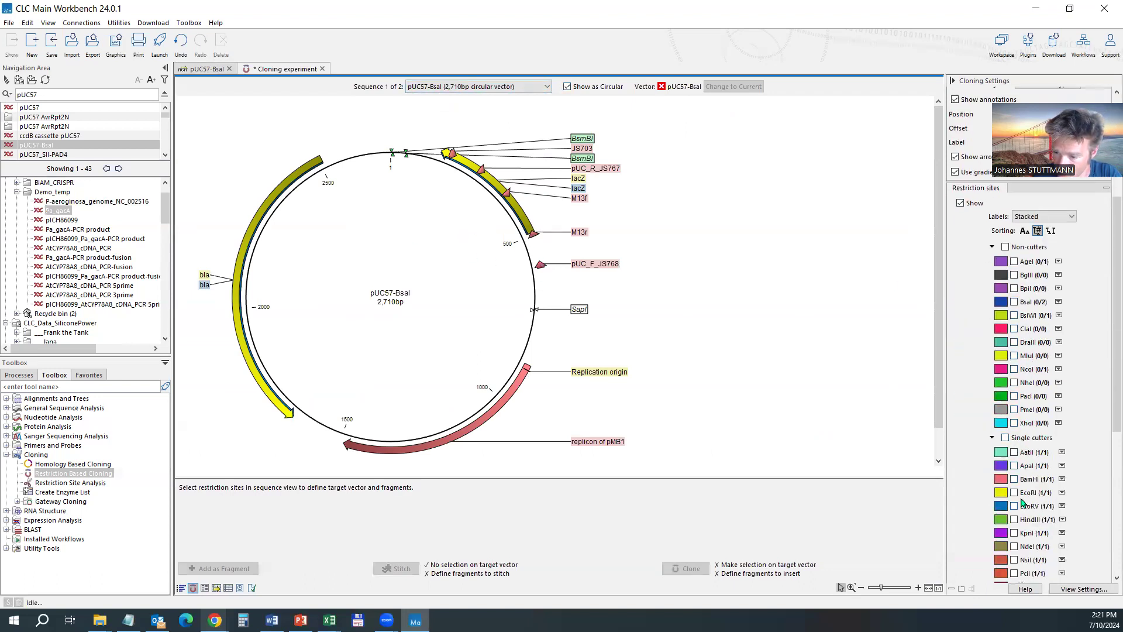
scroll(1023, 503, down, 4)
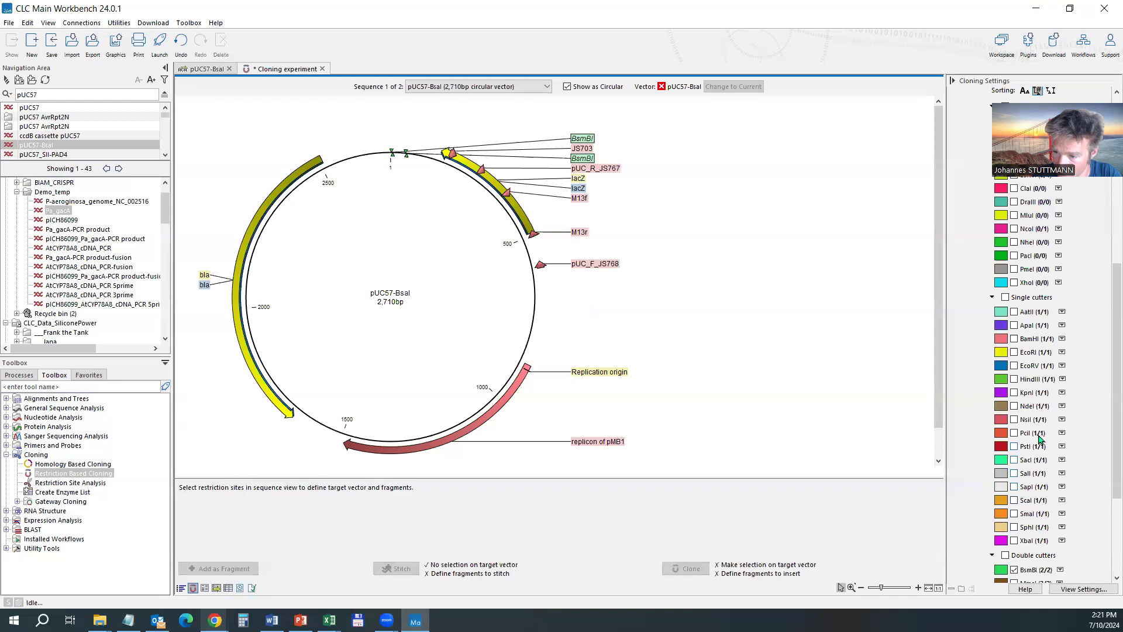
scroll(1040, 439, down, 3)
click(1023, 481)
click(1031, 278)
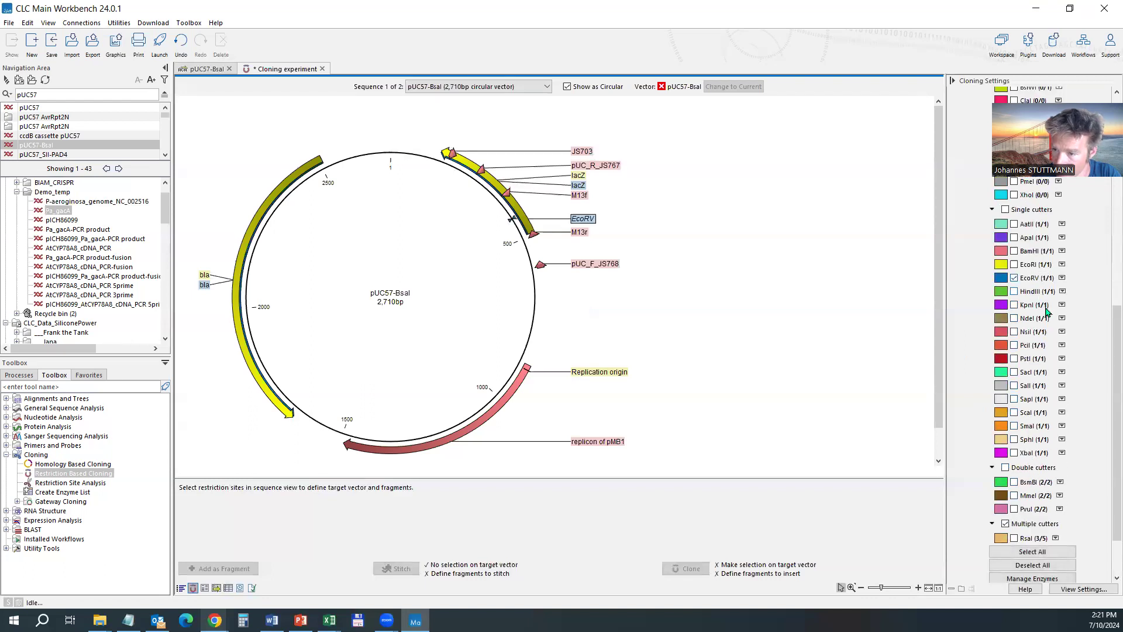
click(1031, 427)
Open the pUC57-BsaI vector at its EcoRV site and add the full AtCYP78A8_cDNA_PCR 5prime sequence as the fragment
click(433, 87)
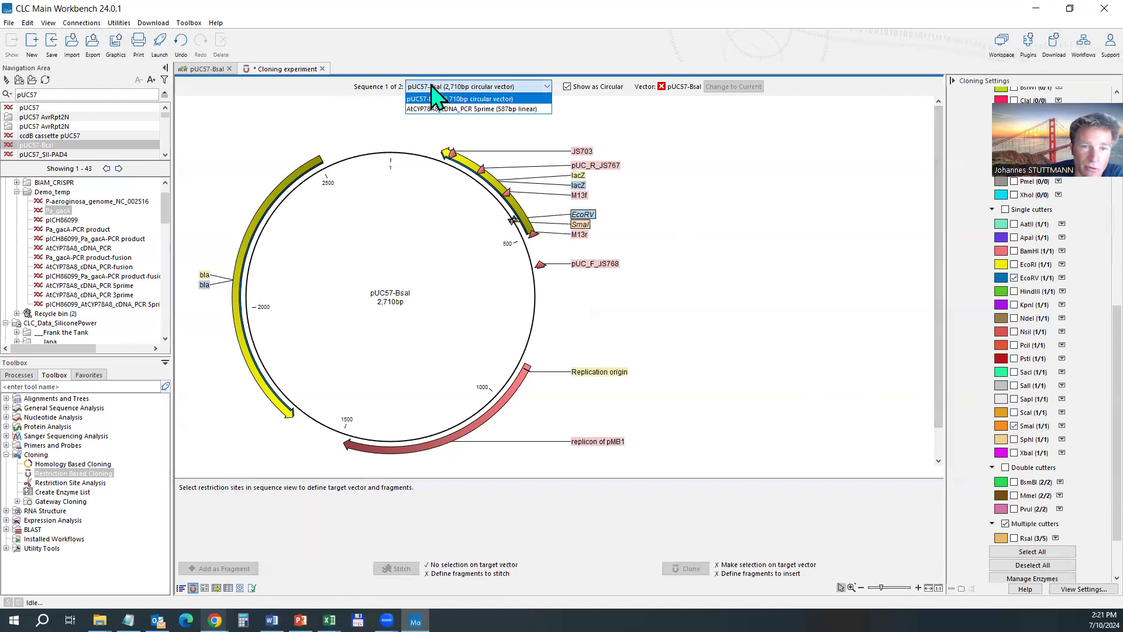
click(440, 110)
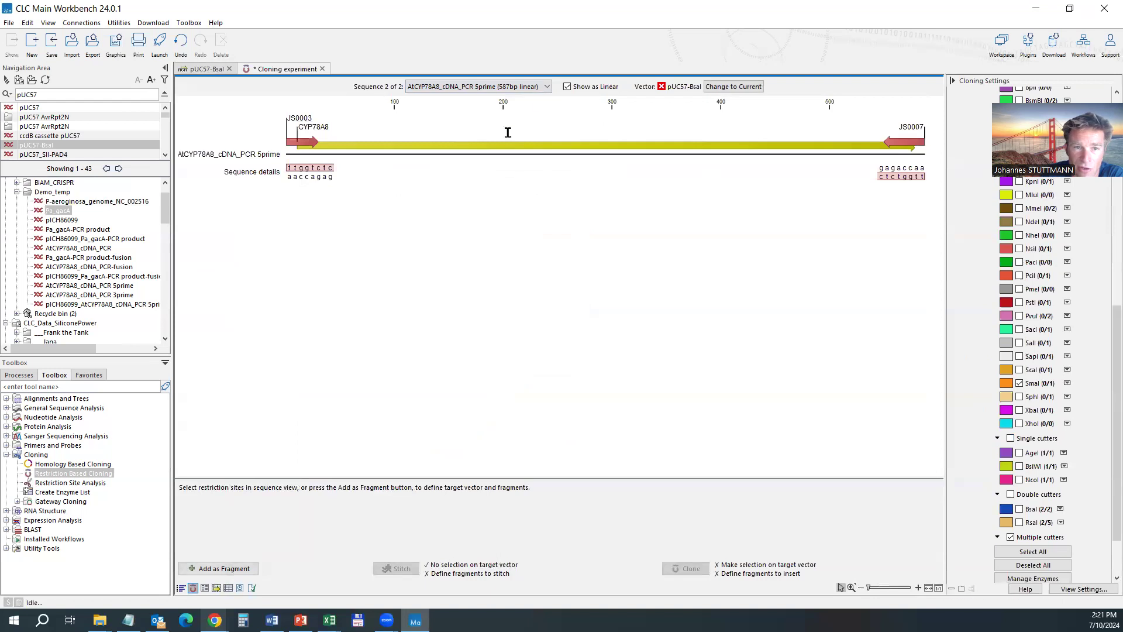
click(527, 87)
click(504, 97)
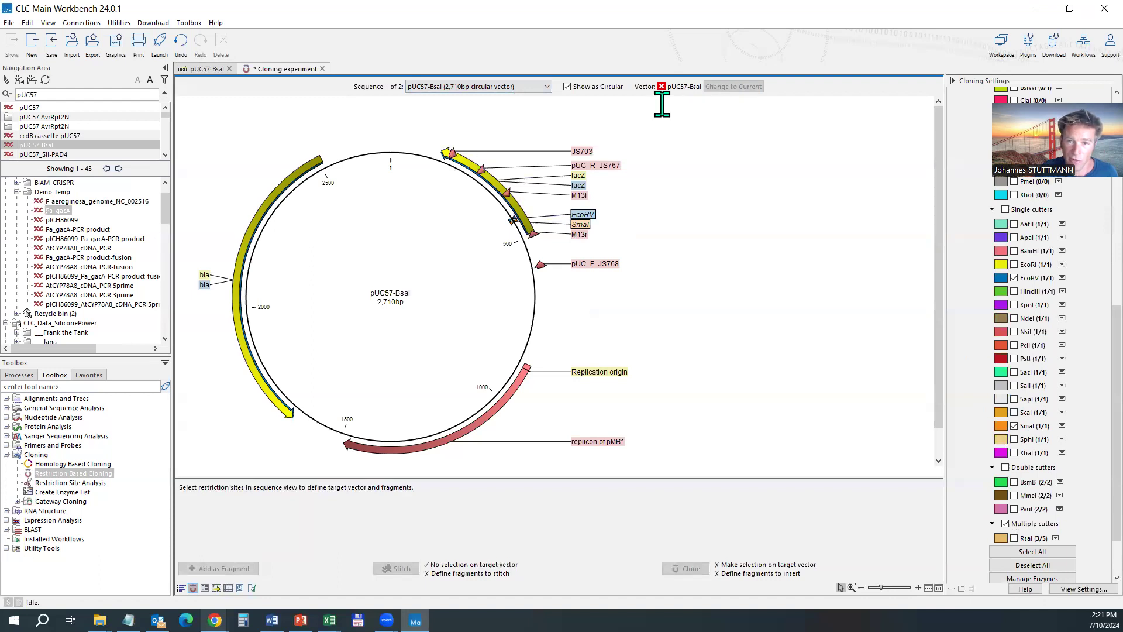
click(584, 217)
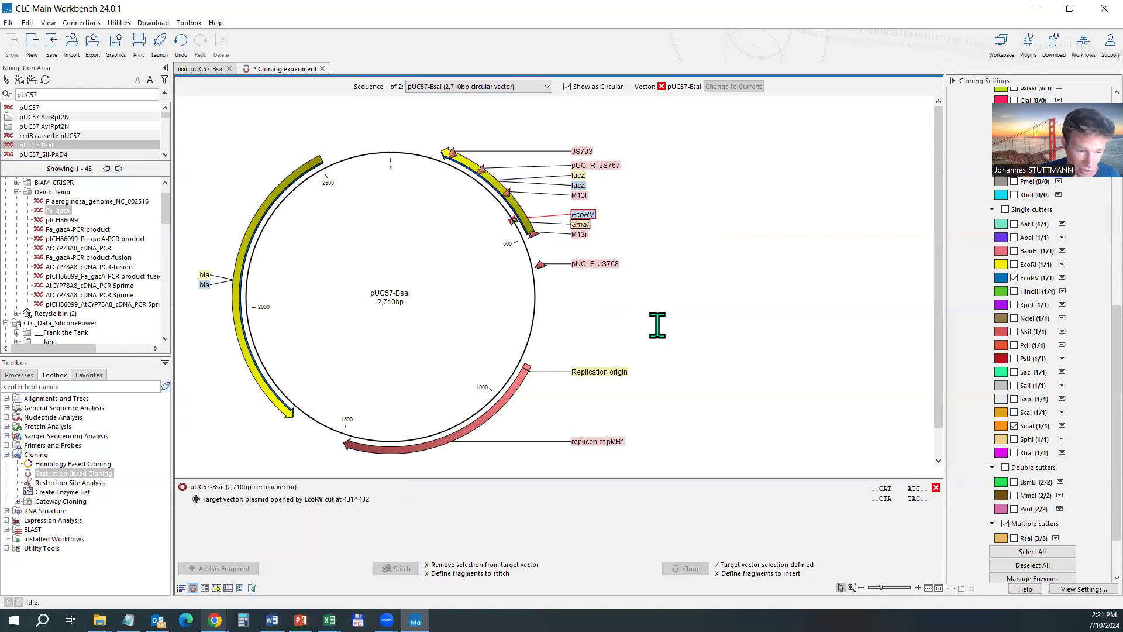
click(514, 88)
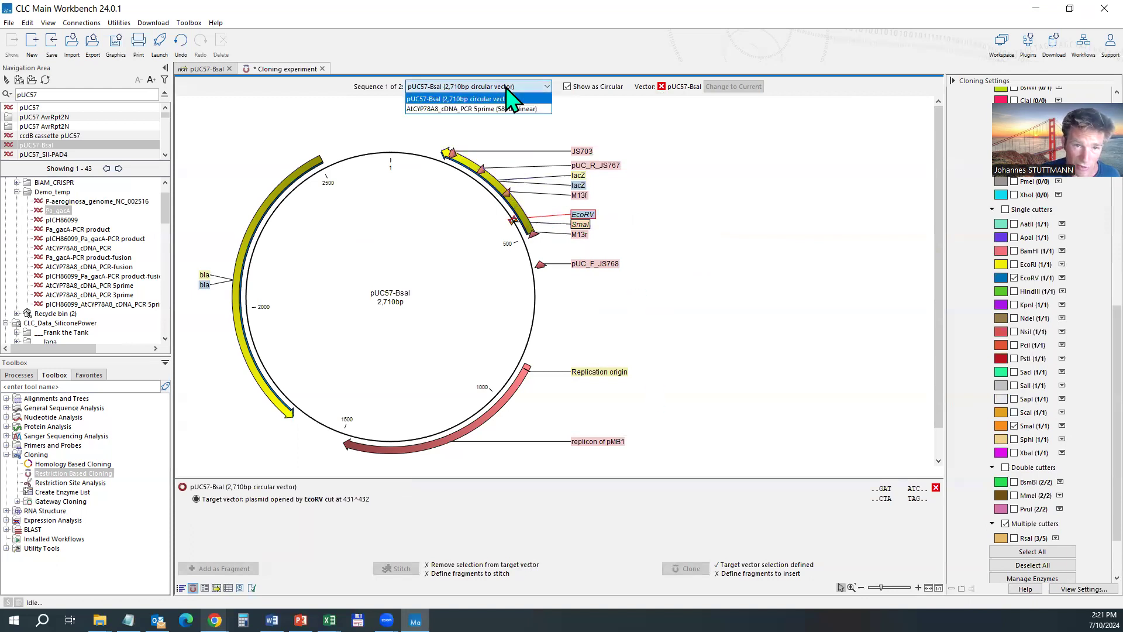
click(515, 110)
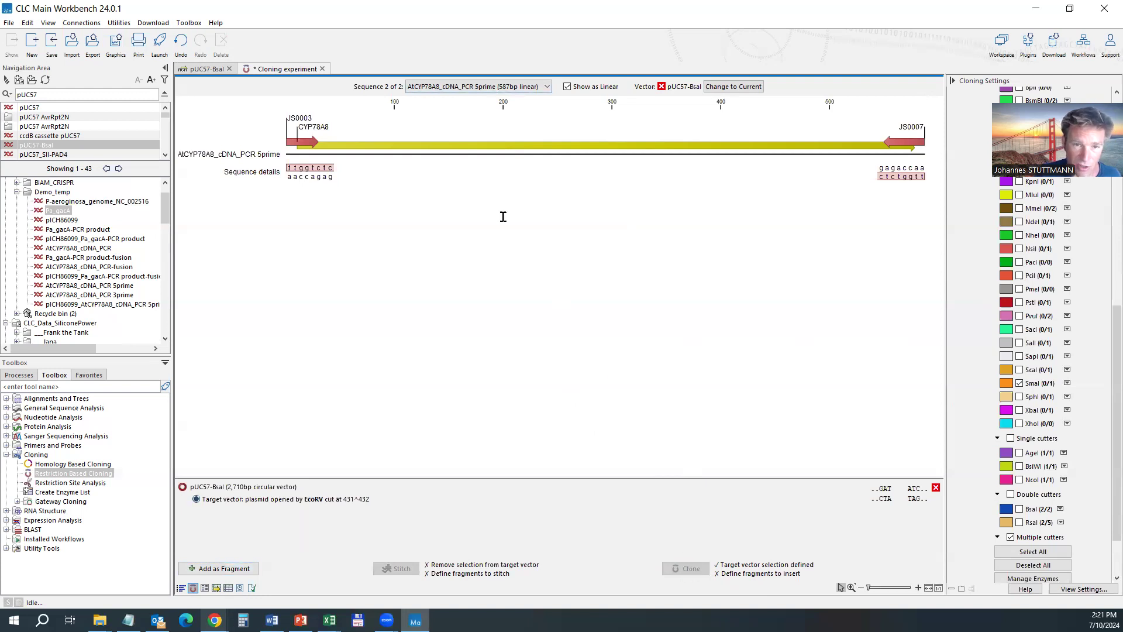
click(218, 568)
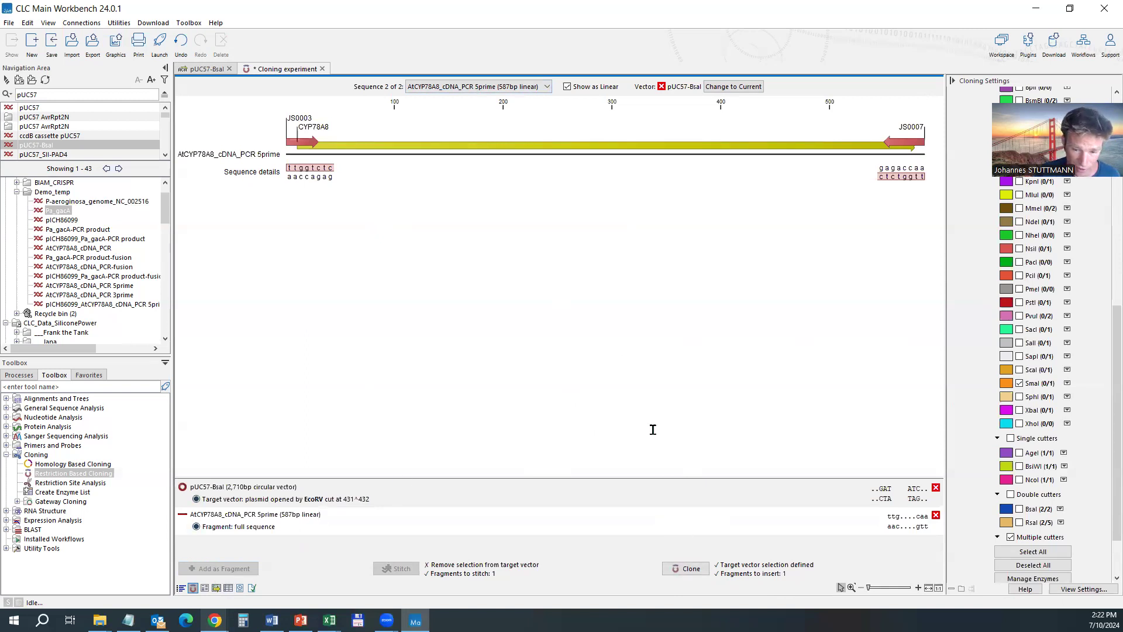
Clone the 5prime fragment into pUC57-BsaI with its orientation inverted
click(689, 569)
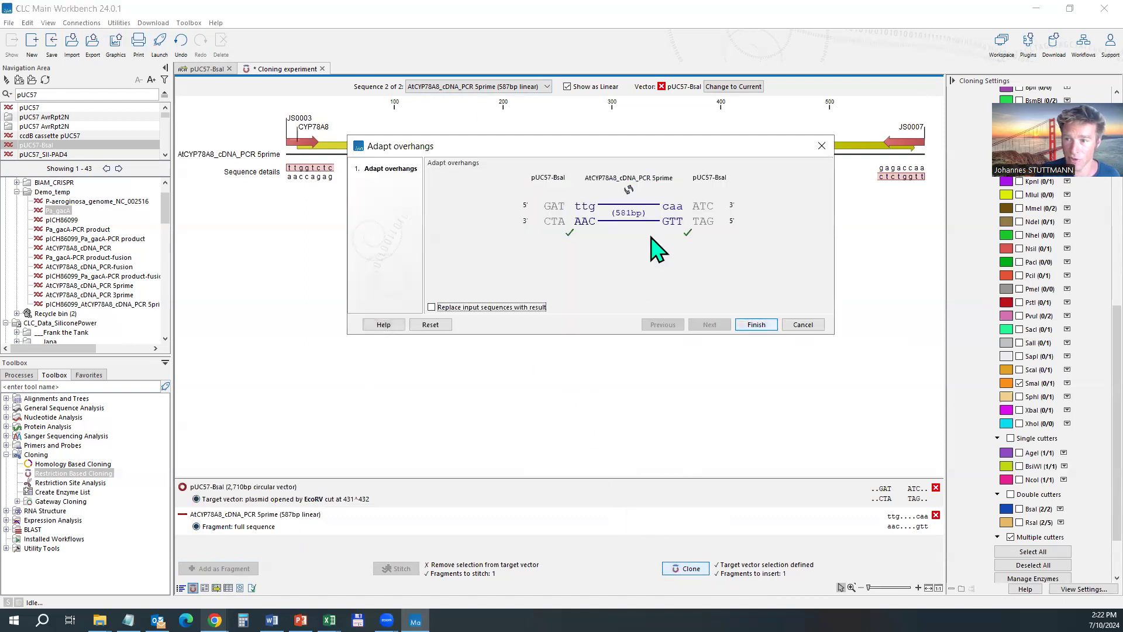
click(630, 191)
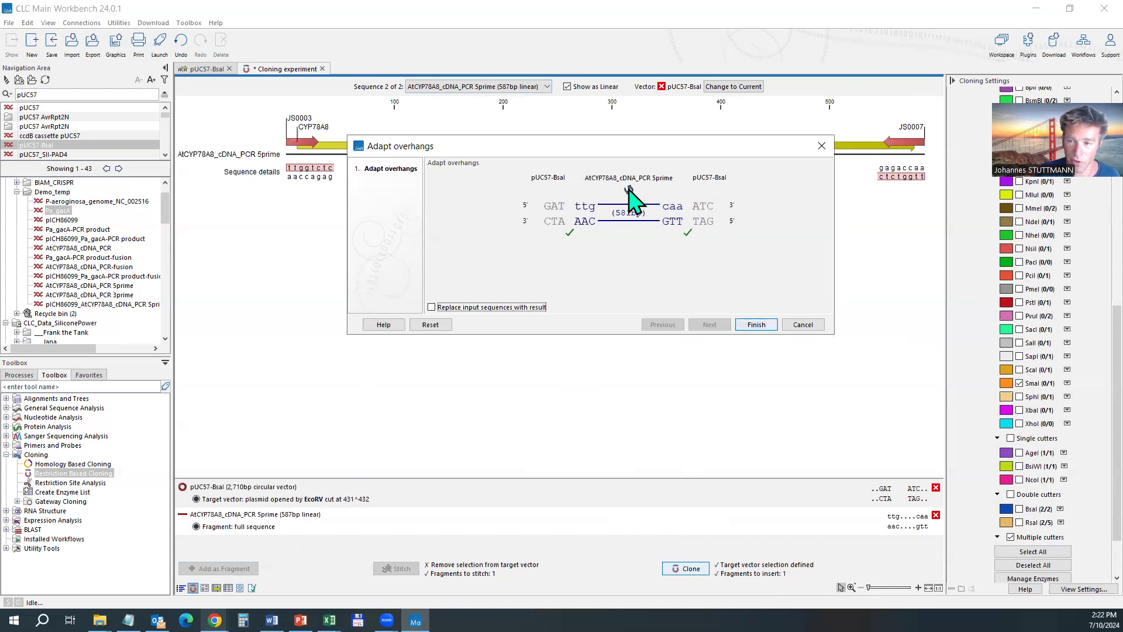
click(755, 324)
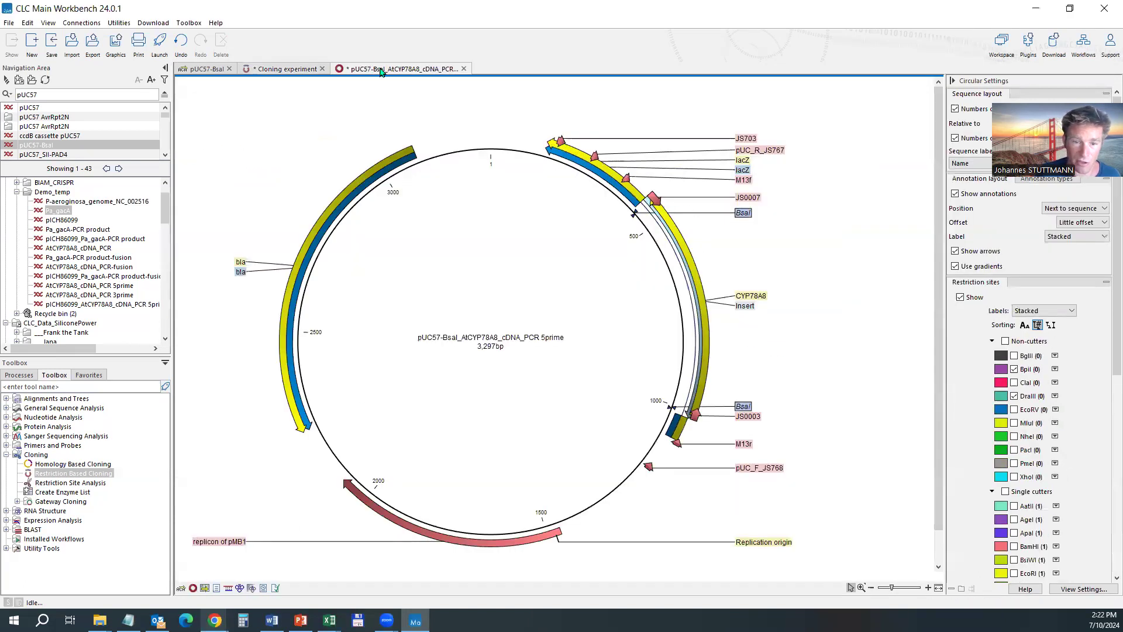
Close the cloning experiment, the new pUC57-BsaI plasmid and the pUC57-BsaI sequence, discarding the unsaved changes
click(275, 68)
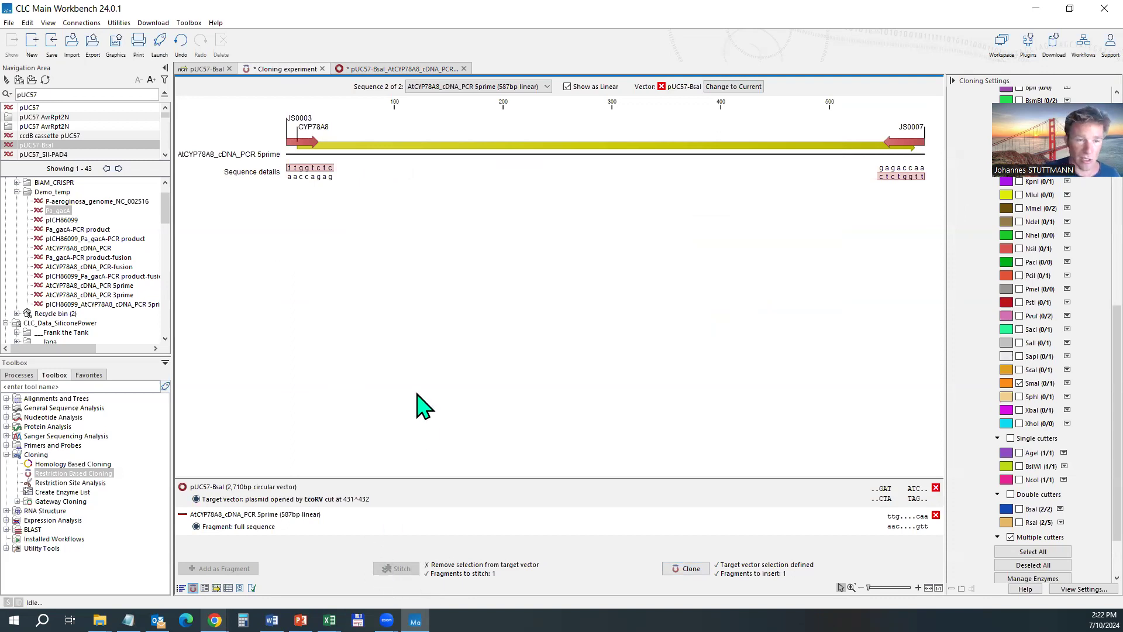
click(321, 69)
click(582, 344)
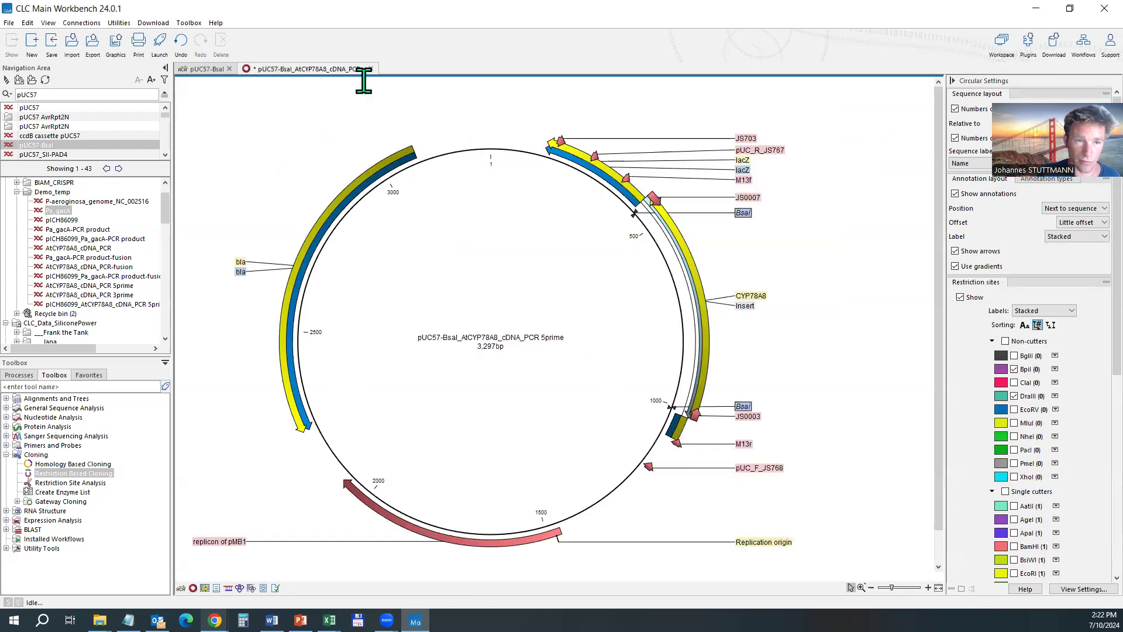
click(370, 68)
click(587, 345)
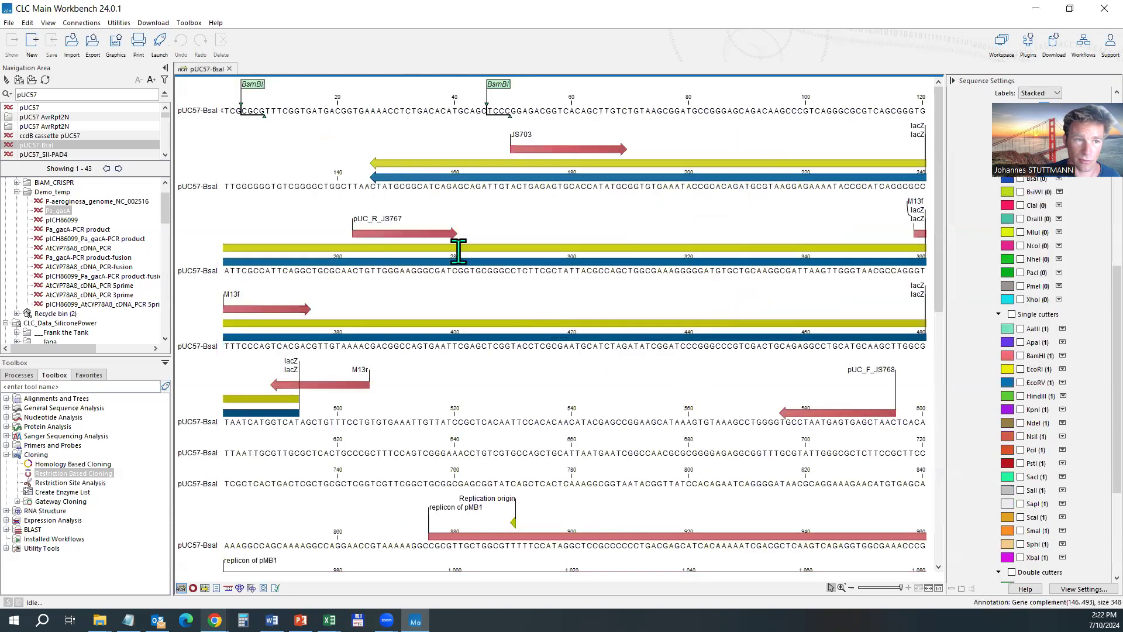
click(230, 69)
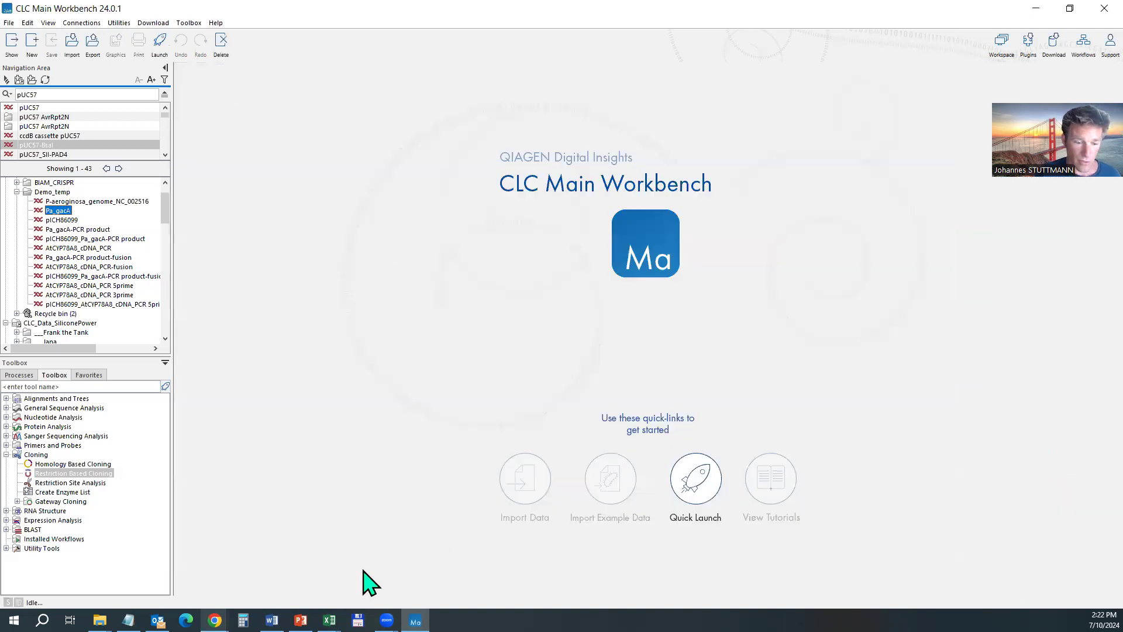
Switch to the CRISPR technologies presentation in PowerPoint and look through the slides around slide 39
click(300, 621)
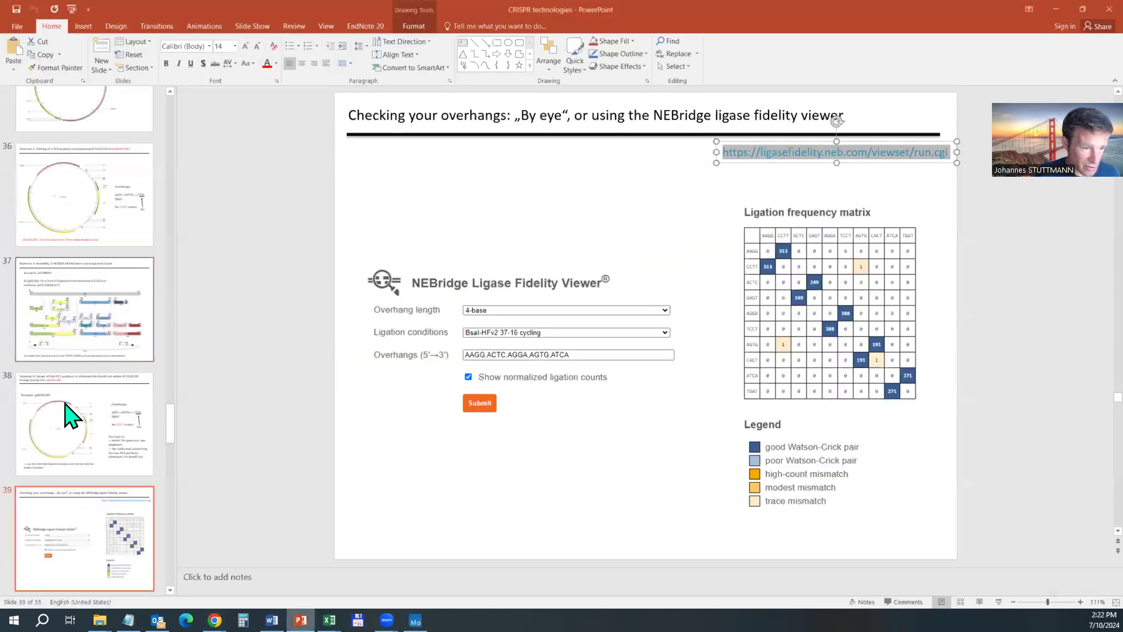
scroll(102, 421, down, 2)
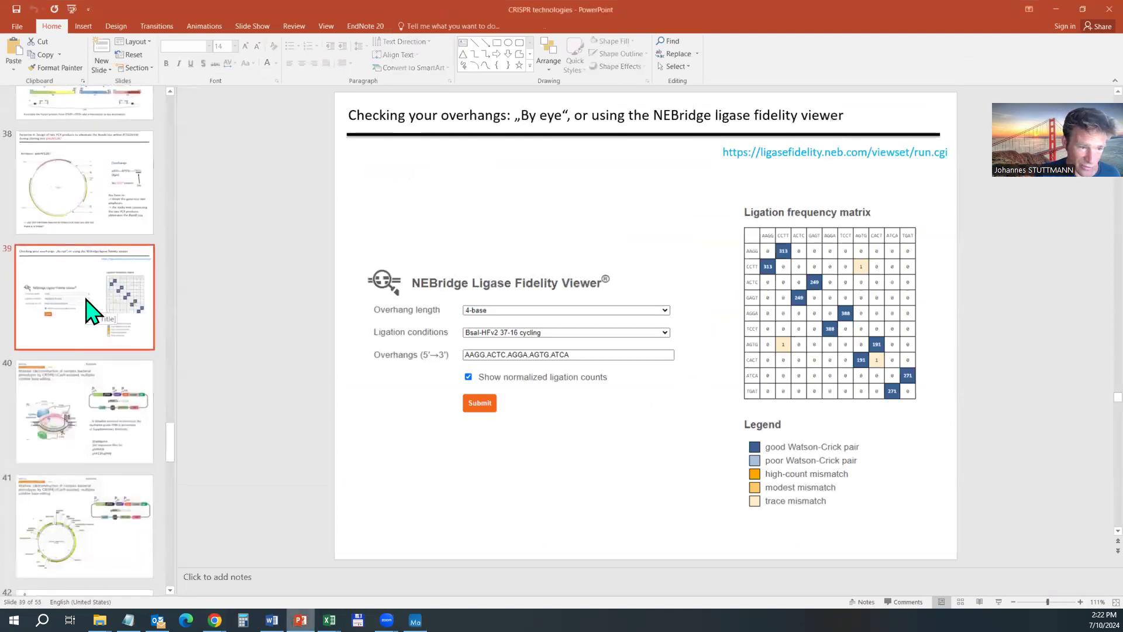
scroll(88, 310, up, 1)
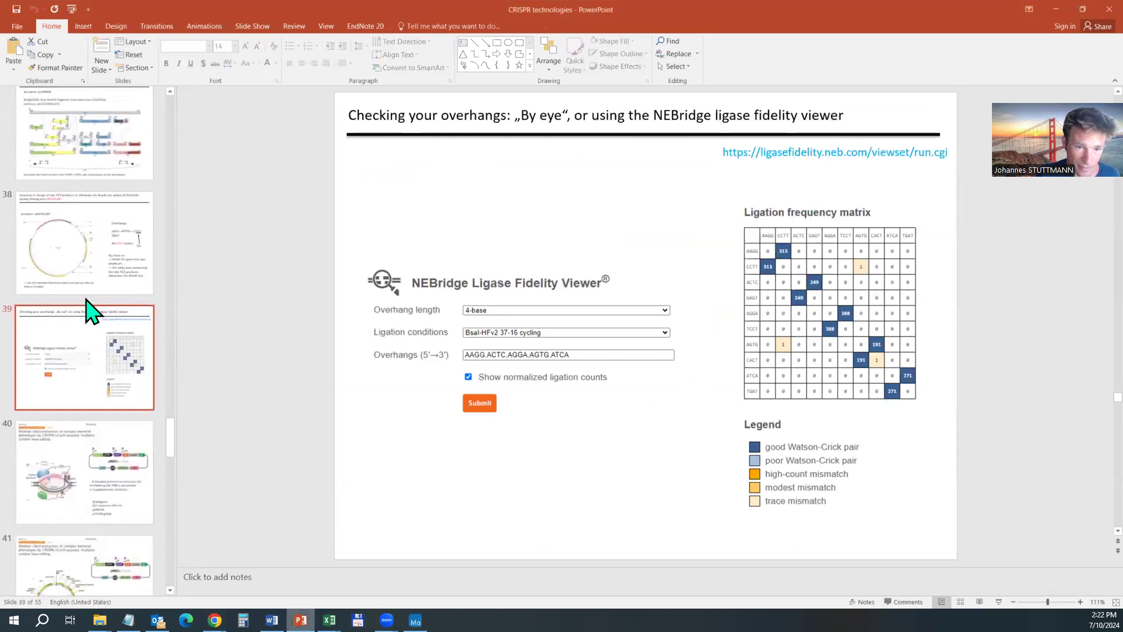